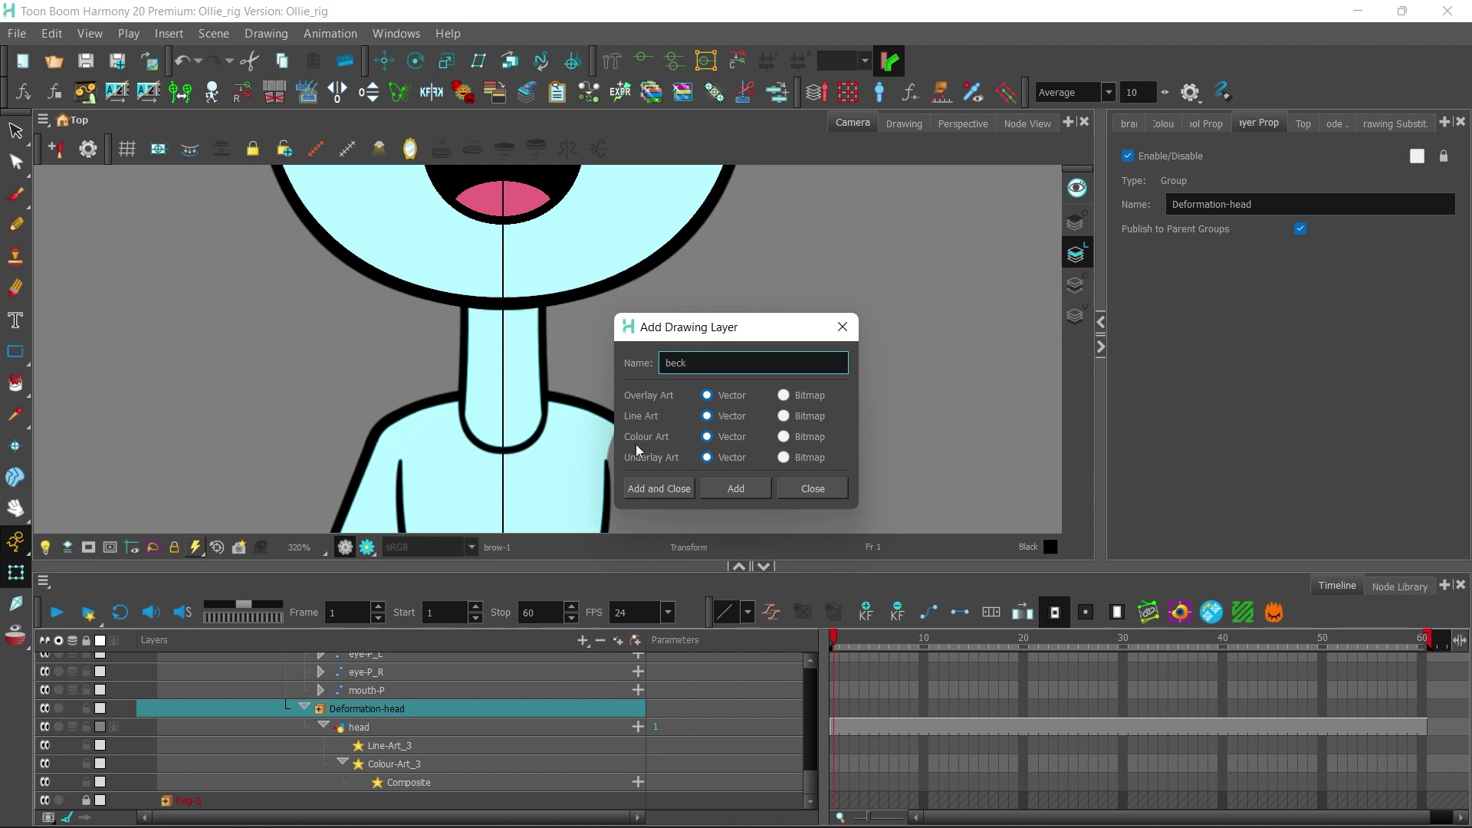
Step: Name the new drawing layer "neck" and add it to the scene
key("BackSpace")
key("BackSpace")
key("BackSpace")
key("BackSpace")
type("neck")
left_click(653, 488)
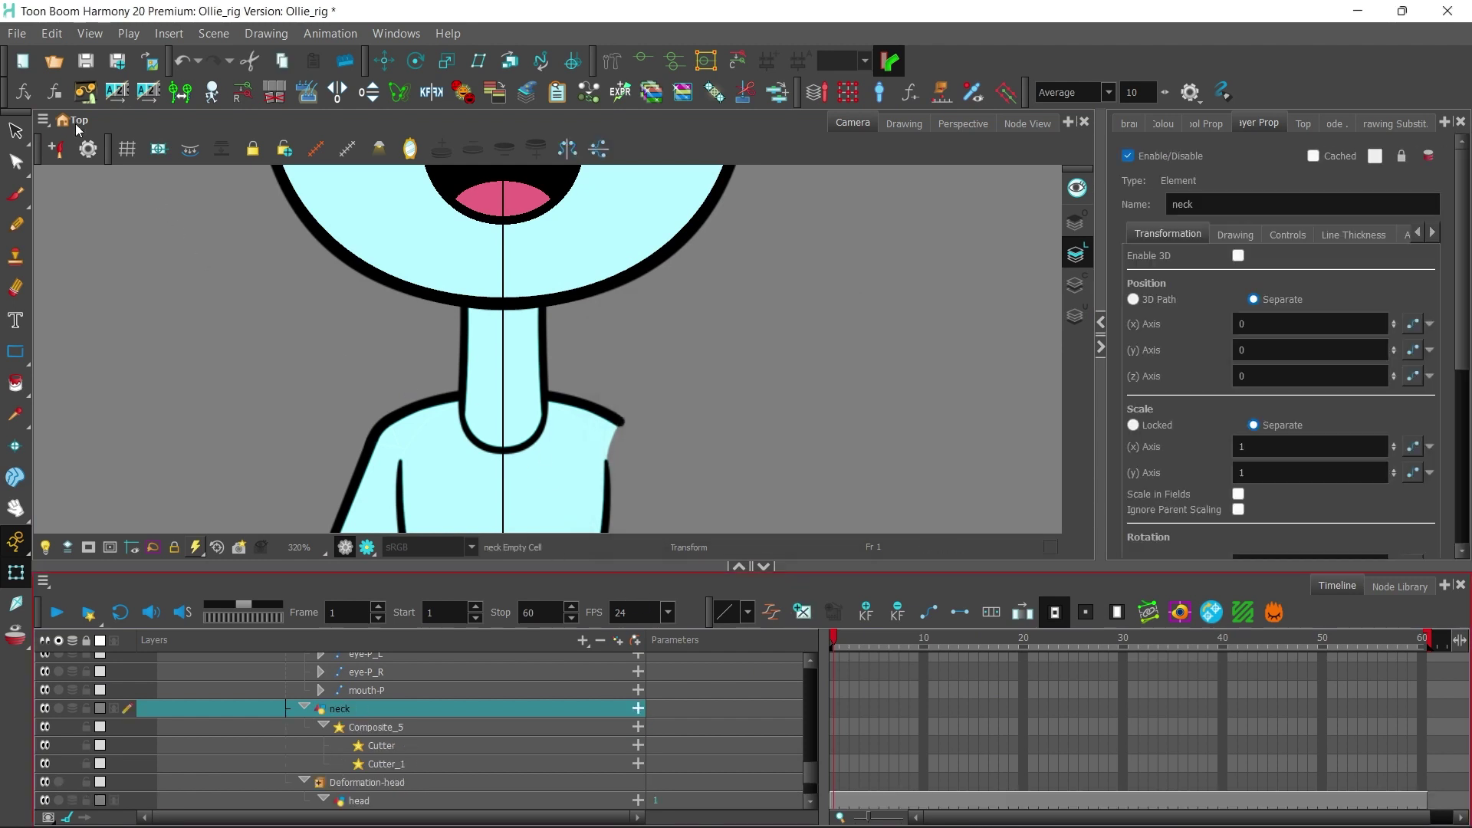
Step: In the node network, separate the neck node from the head's composite and cutters and parent it to an upper head node
left_click(1027, 122)
scroll(526, 310, "down", 4)
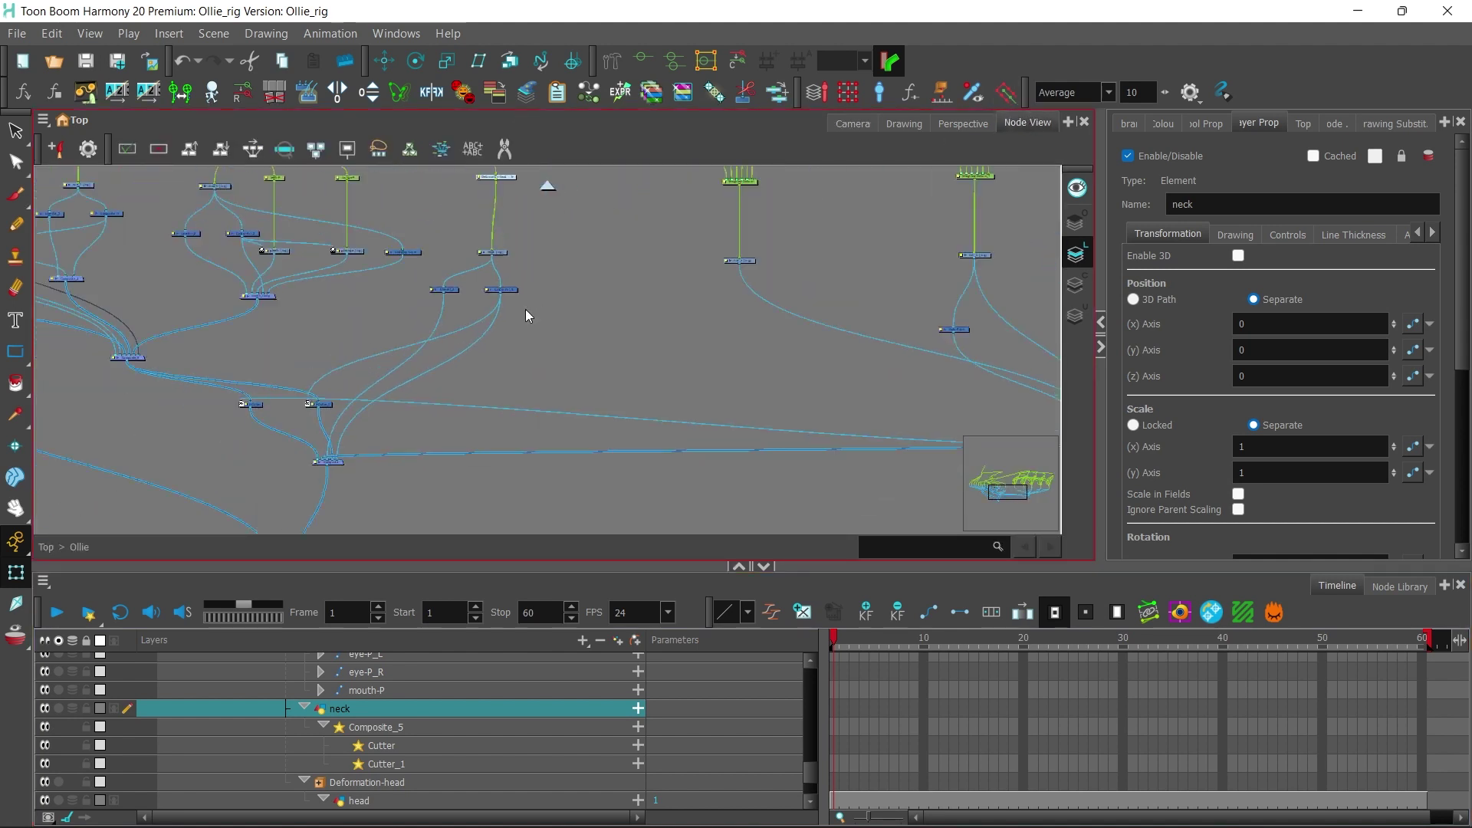
scroll(494, 320, "down", 1)
left_click_drag(453, 304, 480, 325)
scroll(480, 325, "up", 1)
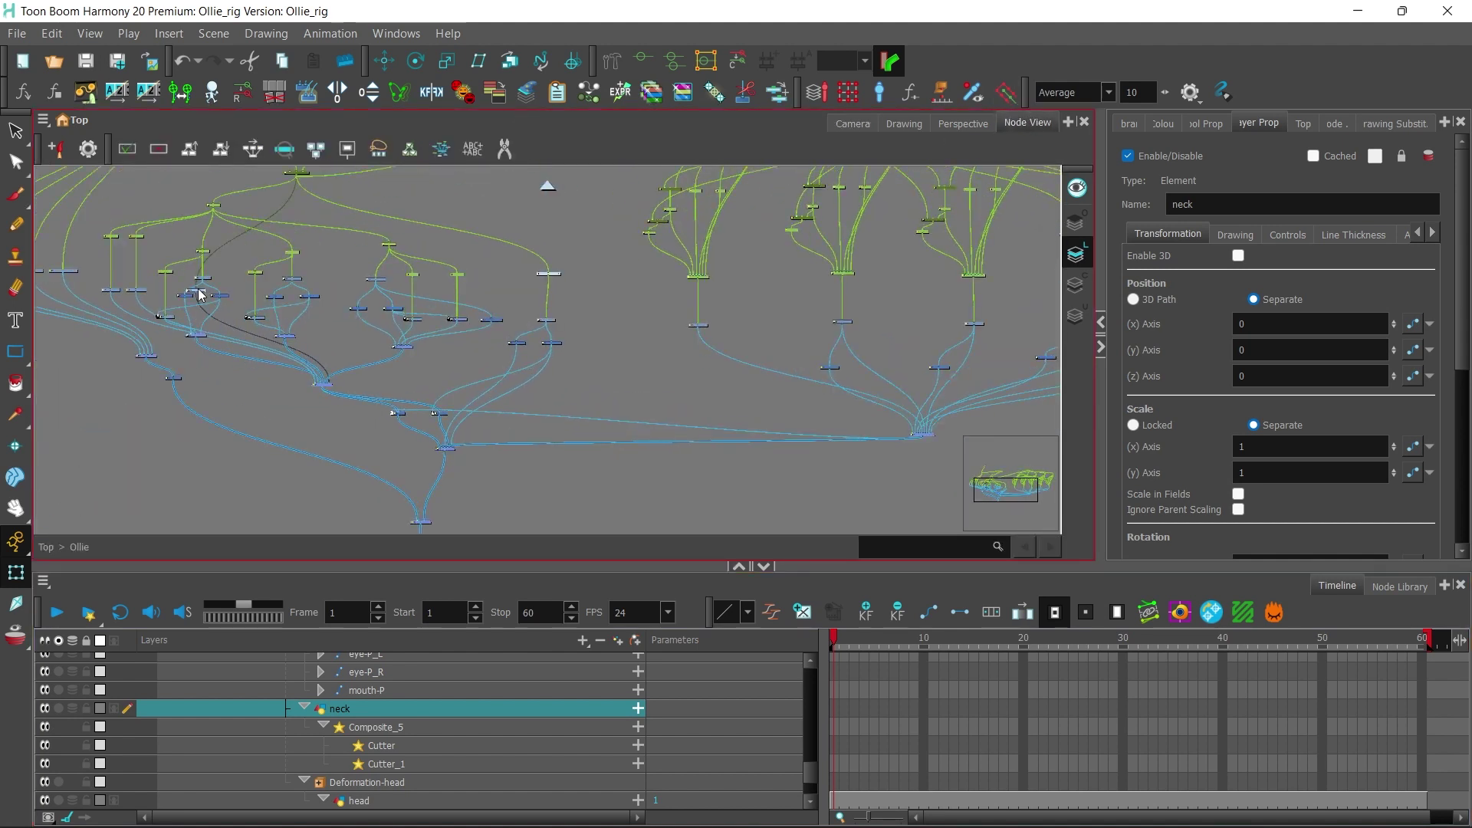
left_click_drag(400, 294, 170, 355)
scroll(201, 347, "up", 5)
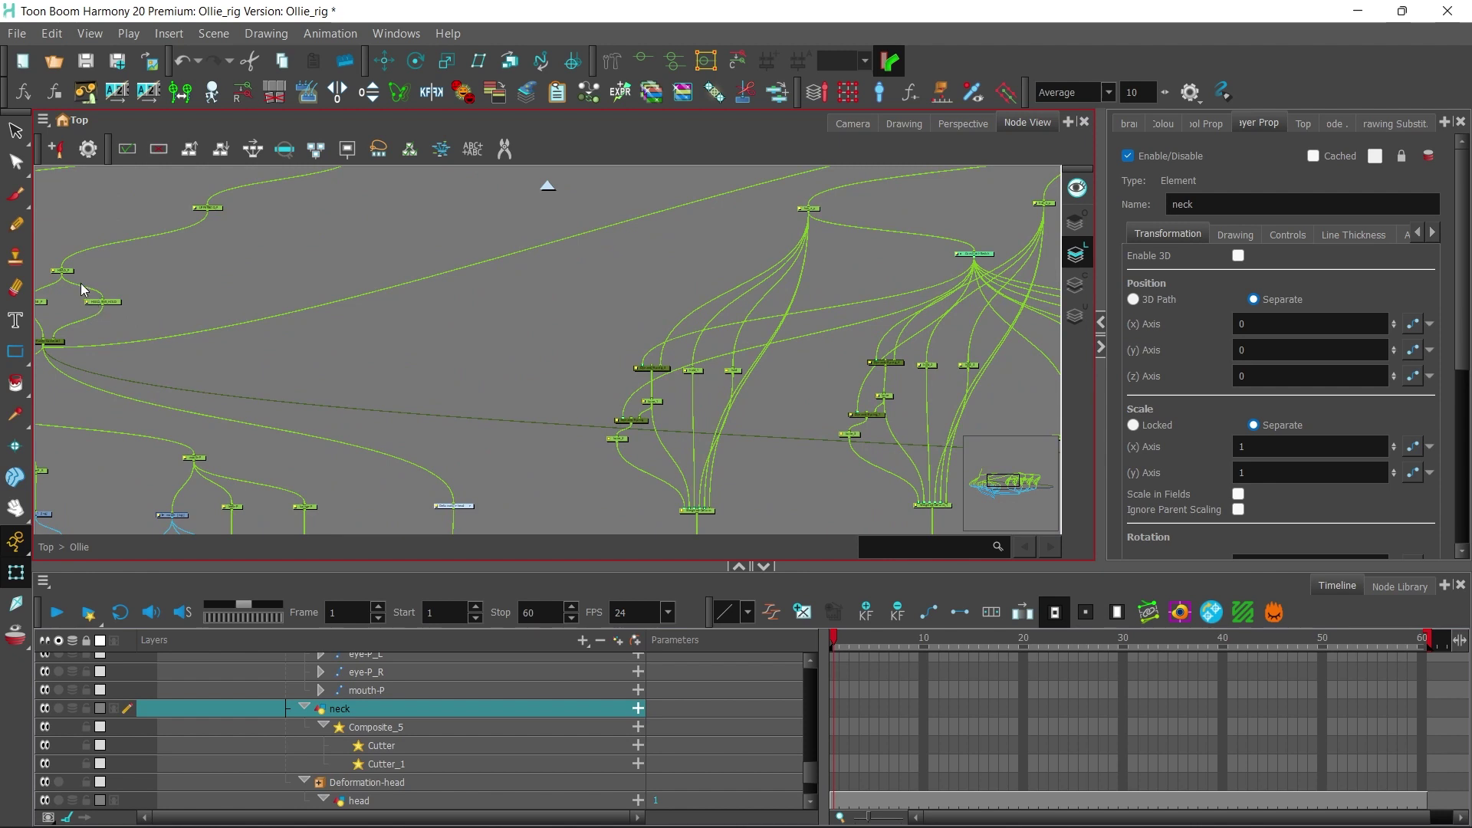
left_click_drag(216, 203, 879, 444)
left_click(823, 416)
scroll(647, 366, "down", 6)
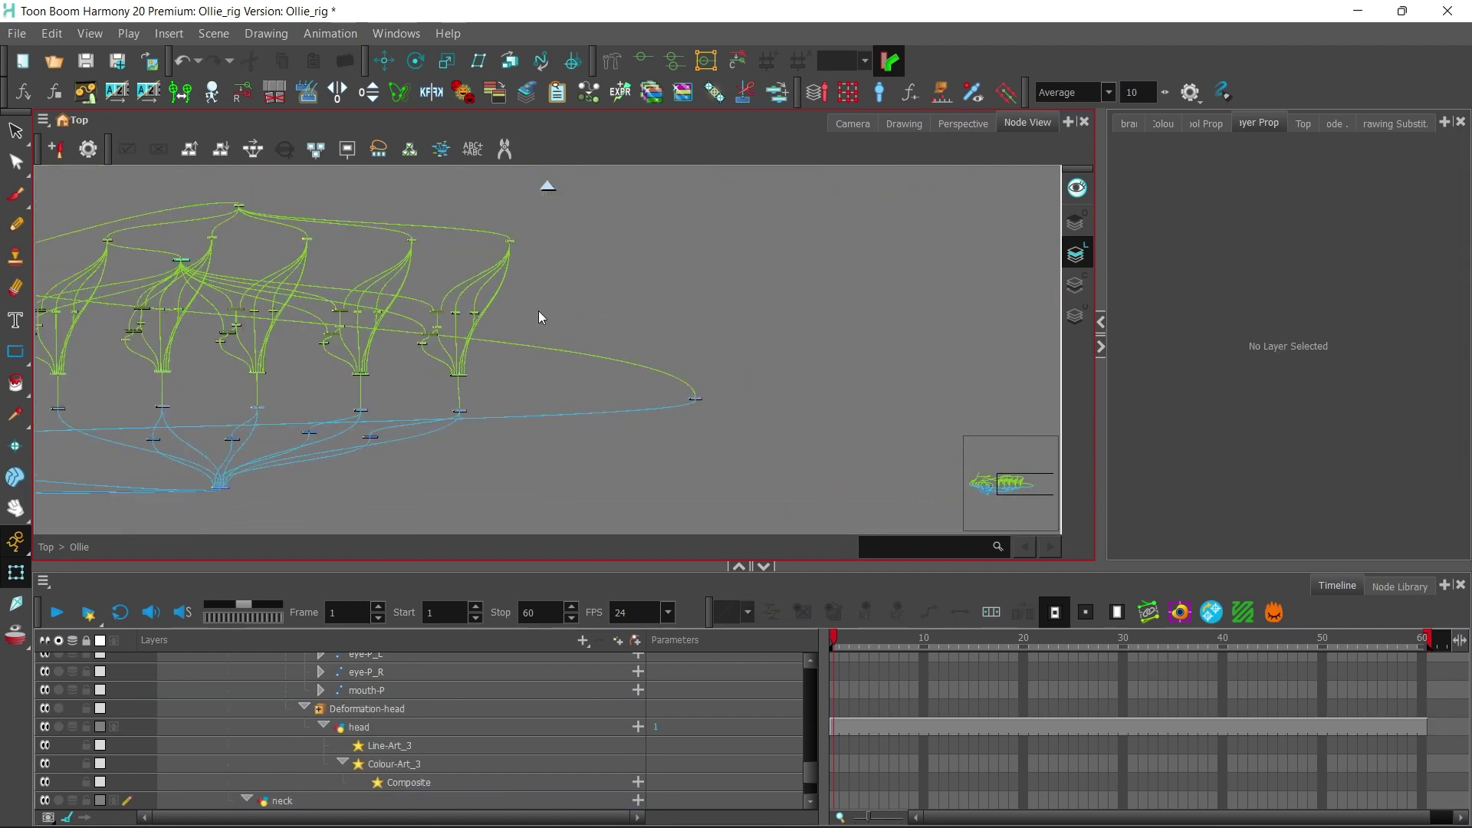
Step: Connect the neck node's output to the rig's bottom composite
left_click_drag(496, 315, 745, 266)
scroll(509, 270, "up", 2)
scroll(408, 345, "up", 4)
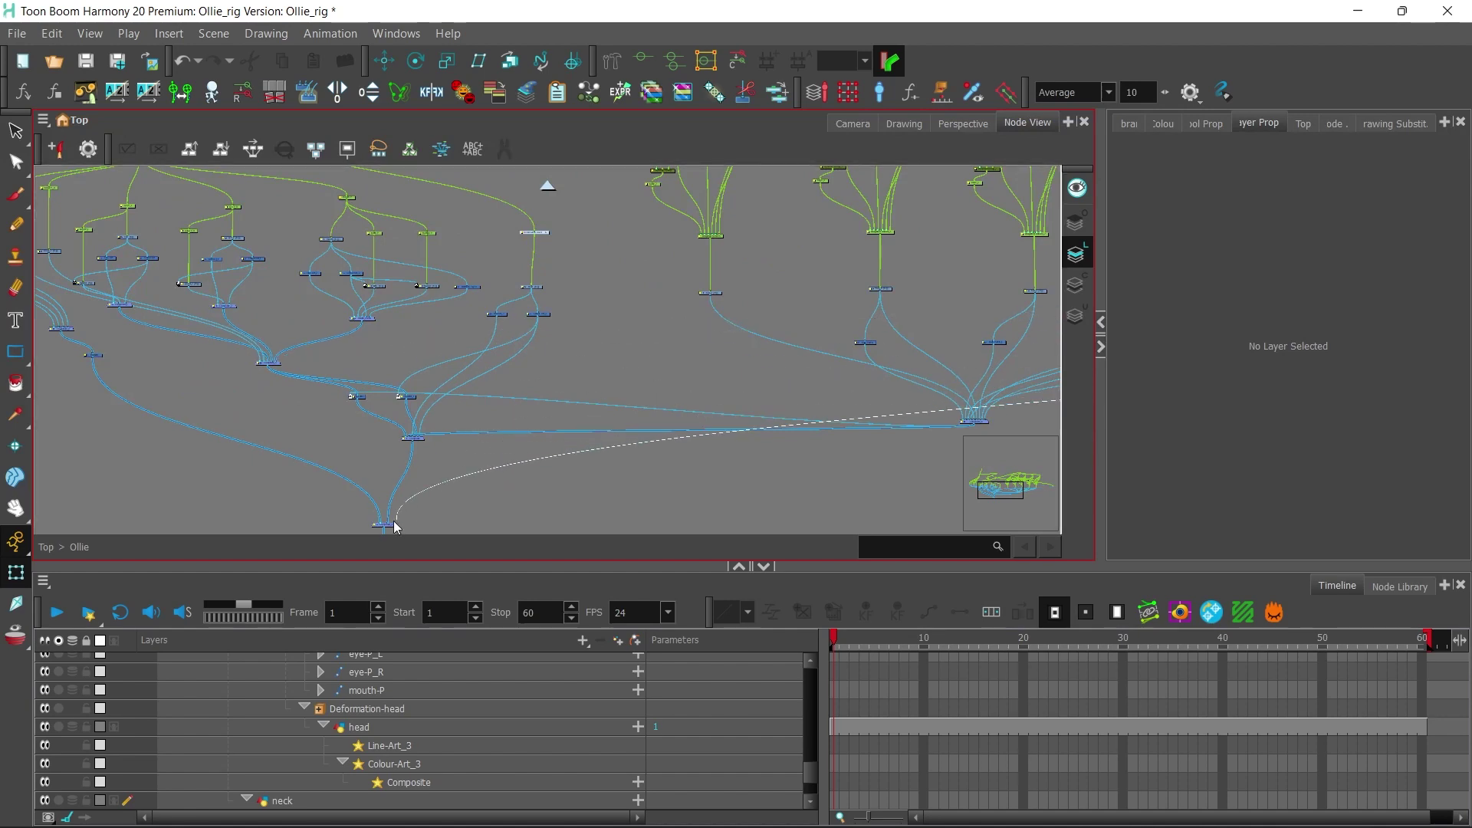
scroll(545, 448, "down", 2)
left_click_drag(545, 449, 482, 406)
scroll(302, 454, "down", 2)
Step: Rearrange the head's node clusters and upper pegs into a more compact, tidy layout
left_click_drag(808, 230, 403, 458)
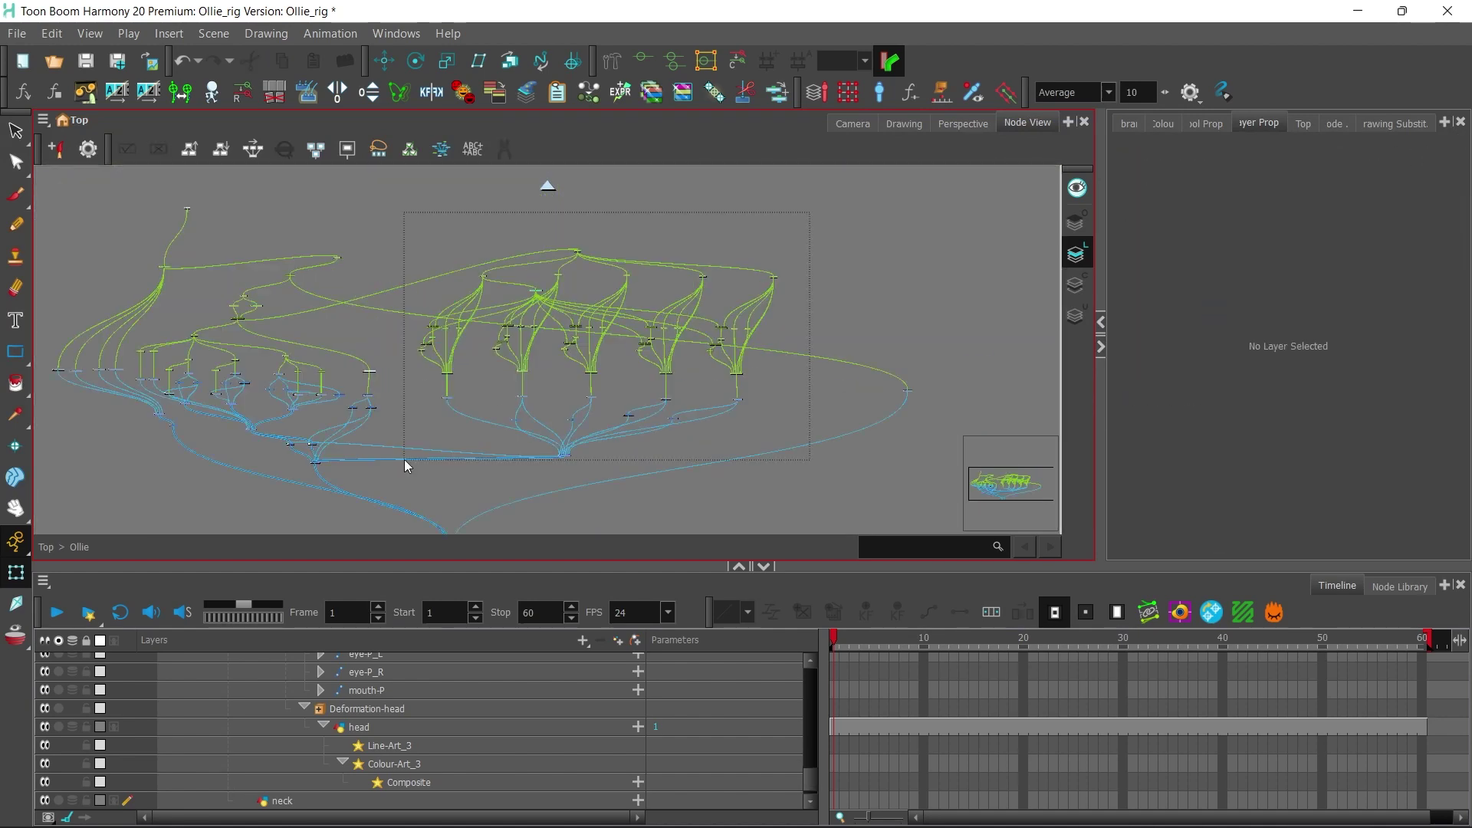
left_click_drag(564, 450, 520, 459)
scroll(520, 458, "up", 2)
left_click(315, 371)
left_click(351, 409)
left_click_drag(315, 203, 412, 367)
left_click_drag(234, 352, 607, 321)
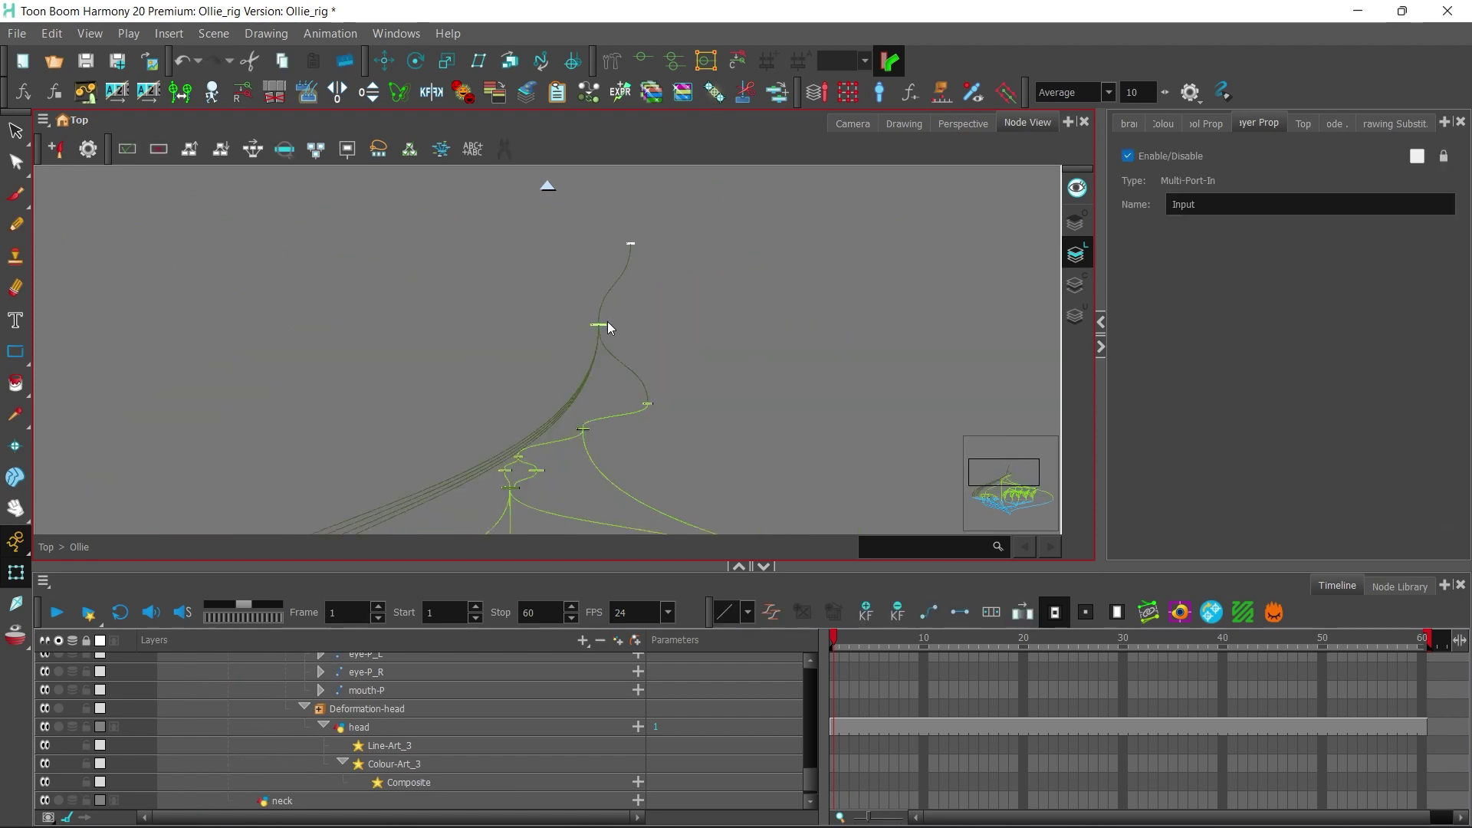
scroll(607, 320, "up", 3)
left_click(552, 289)
left_click_drag(342, 348, 468, 372)
Step: Insert a backdrop behind all the head nodes and name it "HEAD"
scroll(468, 373, "down", 4)
left_click(159, 459)
left_click_drag(159, 457, 179, 201)
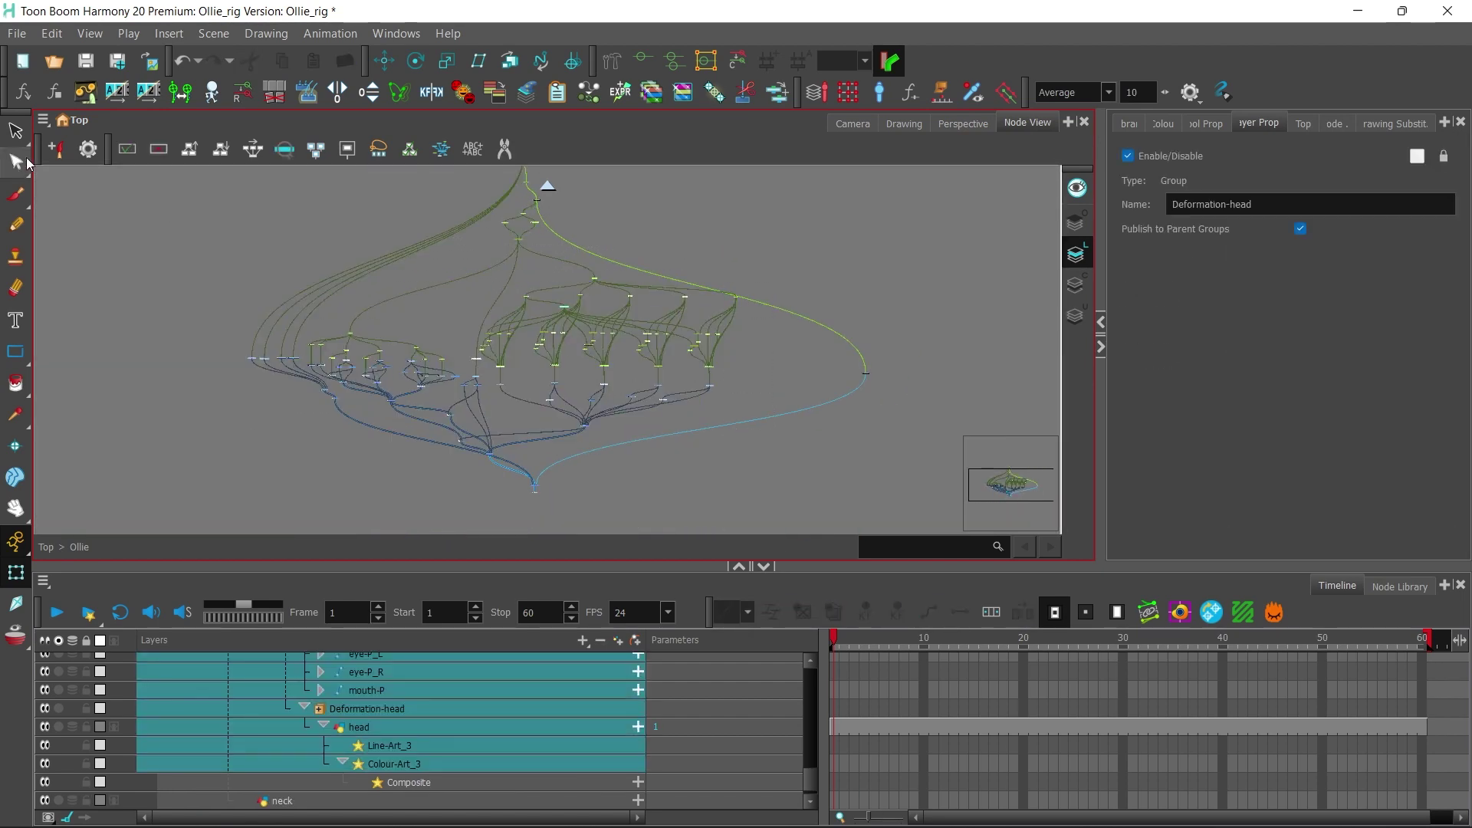
left_click(44, 120)
mouse_move(89, 224)
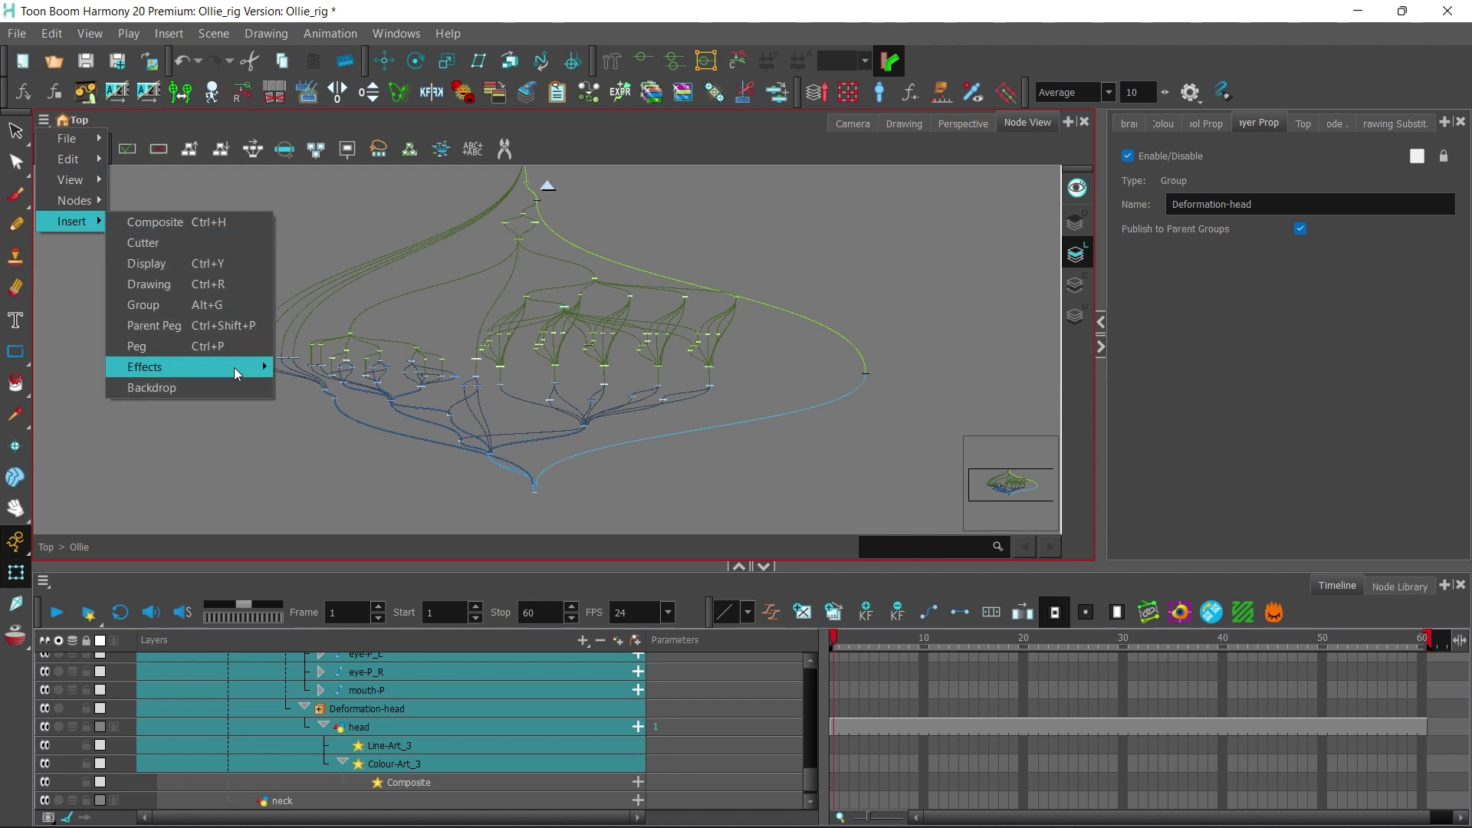
left_click(232, 387)
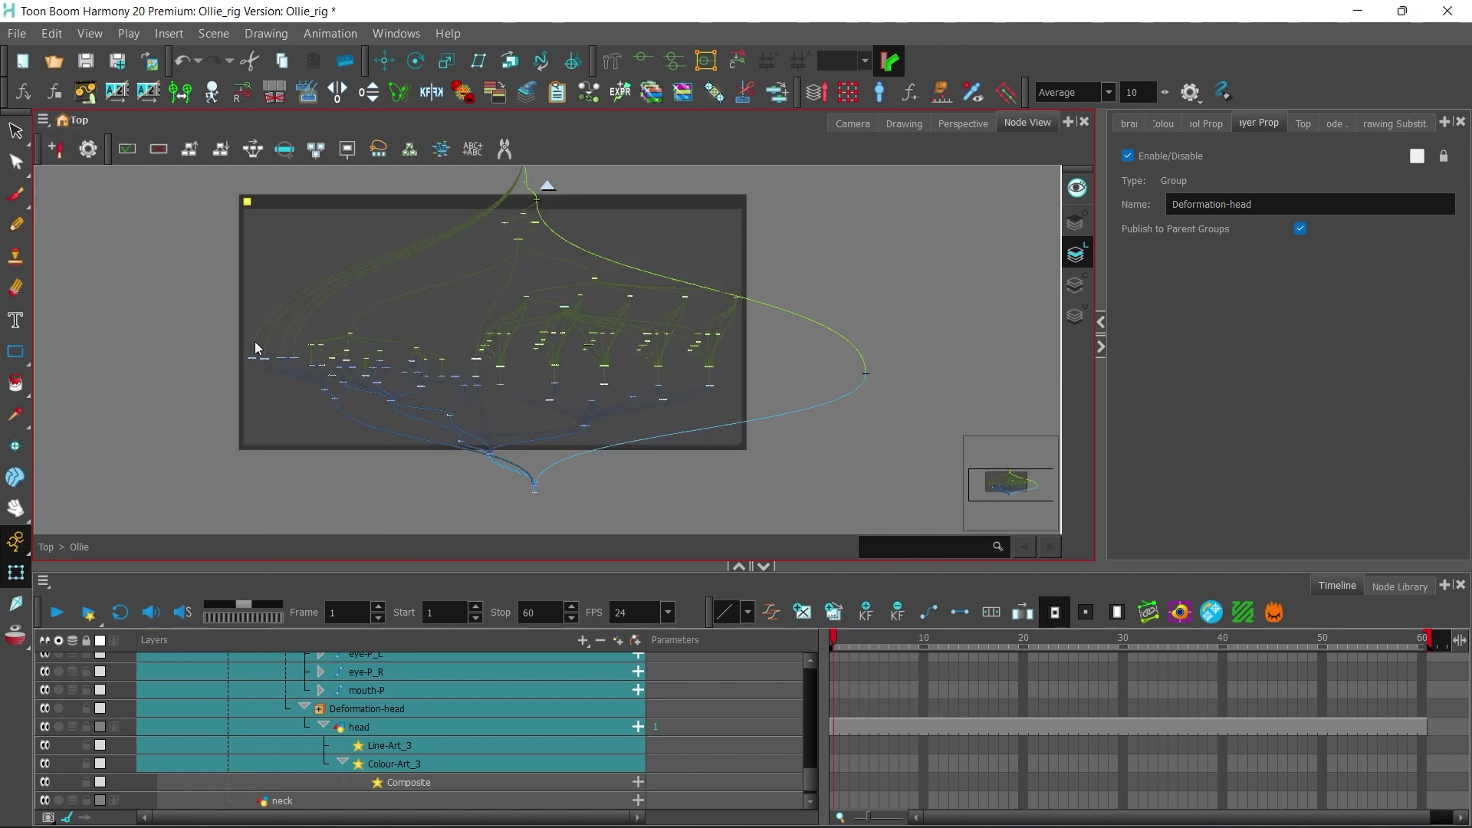
left_click(246, 201)
left_click(450, 322)
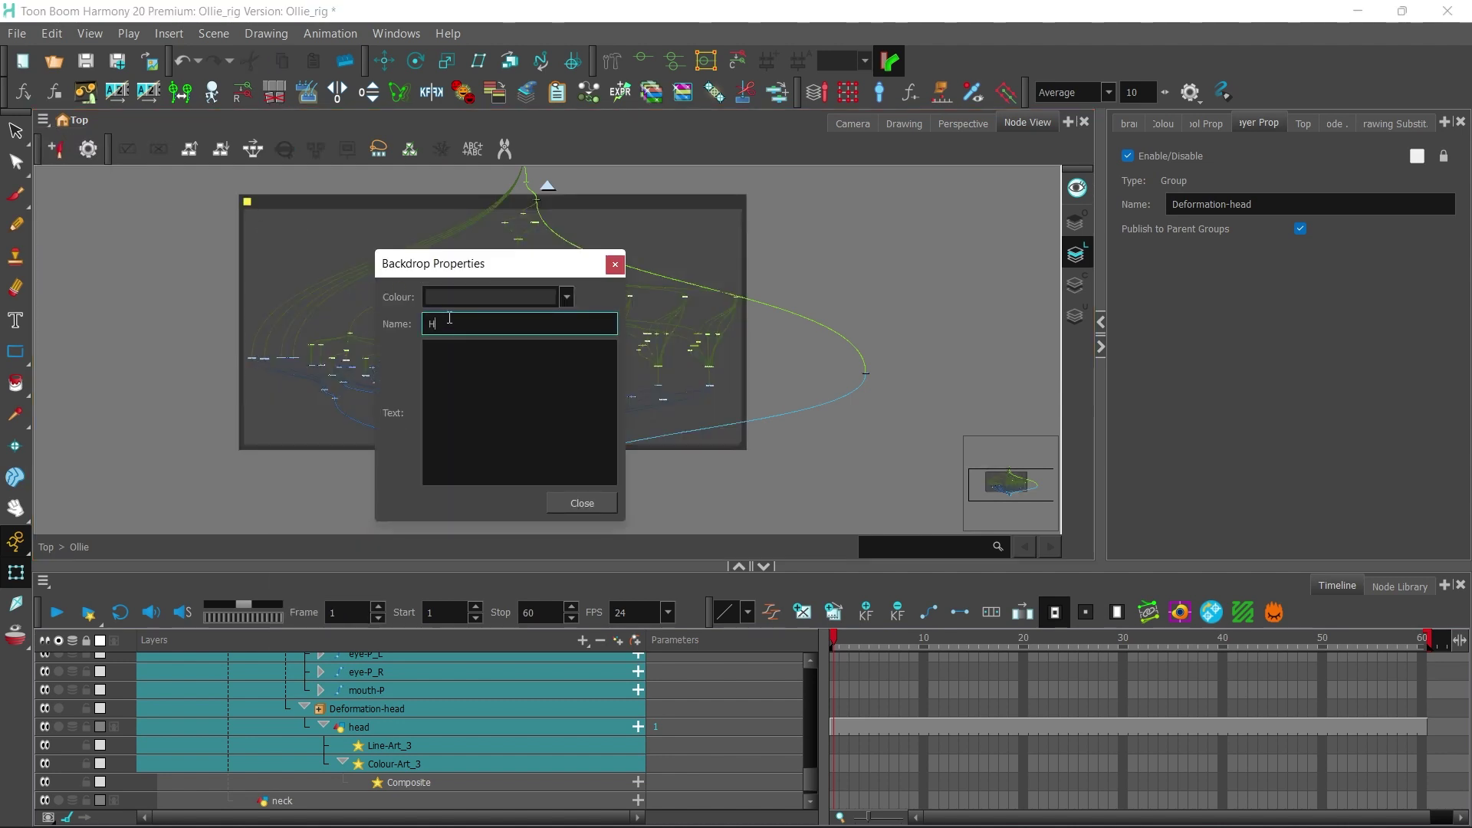
left_click(581, 503)
left_click(774, 210)
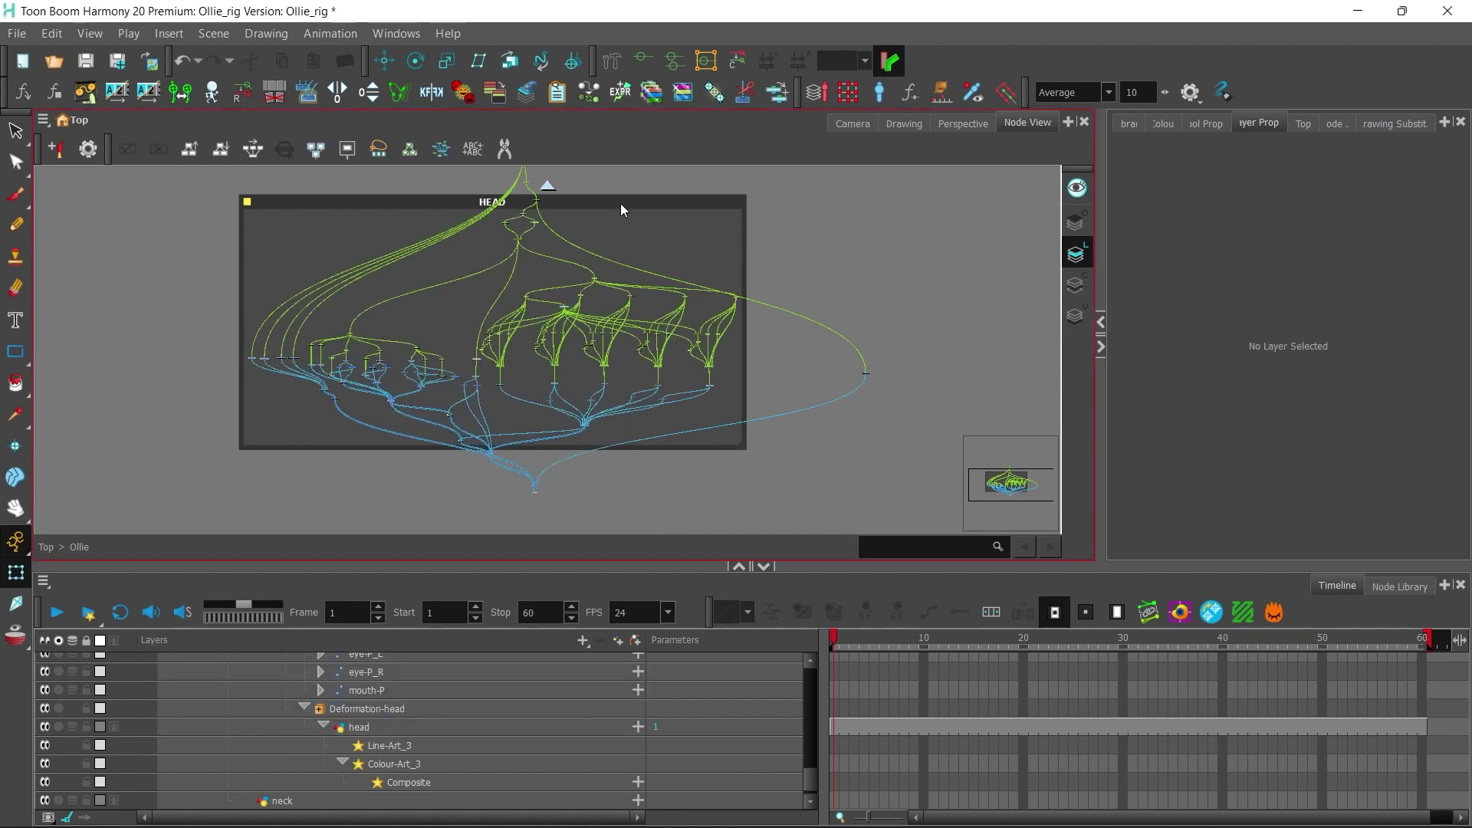
Step: Adjust the HEAD backdrop to enclose its nodes and move the neck node closer beside it
left_click_drag(528, 449, 527, 465)
left_click_drag(621, 202, 407, 199)
scroll(418, 460, "up", 3)
left_click_drag(491, 383, 372, 440)
left_click_drag(795, 373, 651, 374)
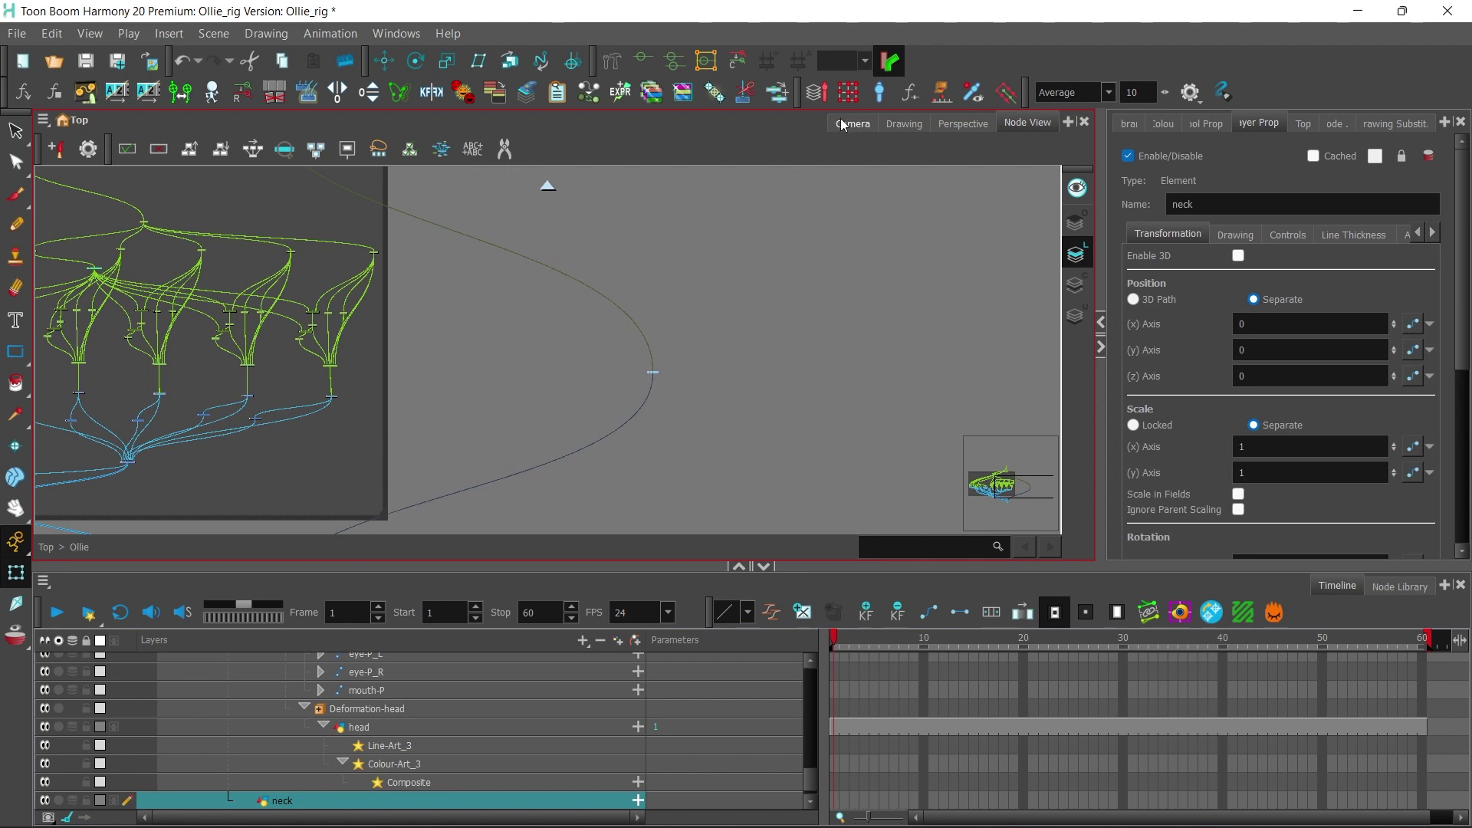
Step: Trace the left half of the neck on the neck layer with the Polyline tool, using a size 20 pencil in Black
left_click(843, 123)
key("space")
left_click_drag(516, 312, 534, 311)
key("2")
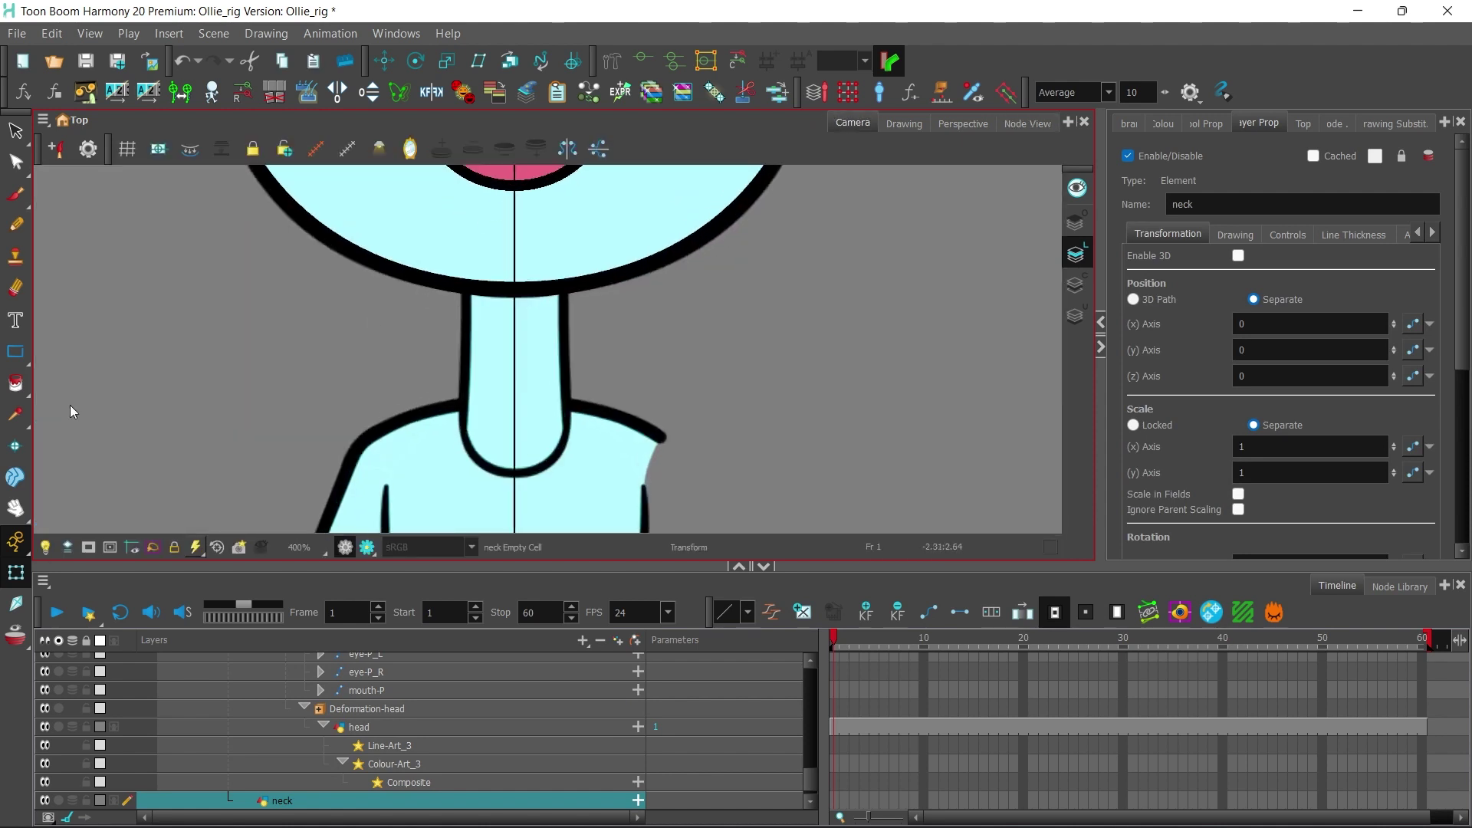
left_click(22, 353)
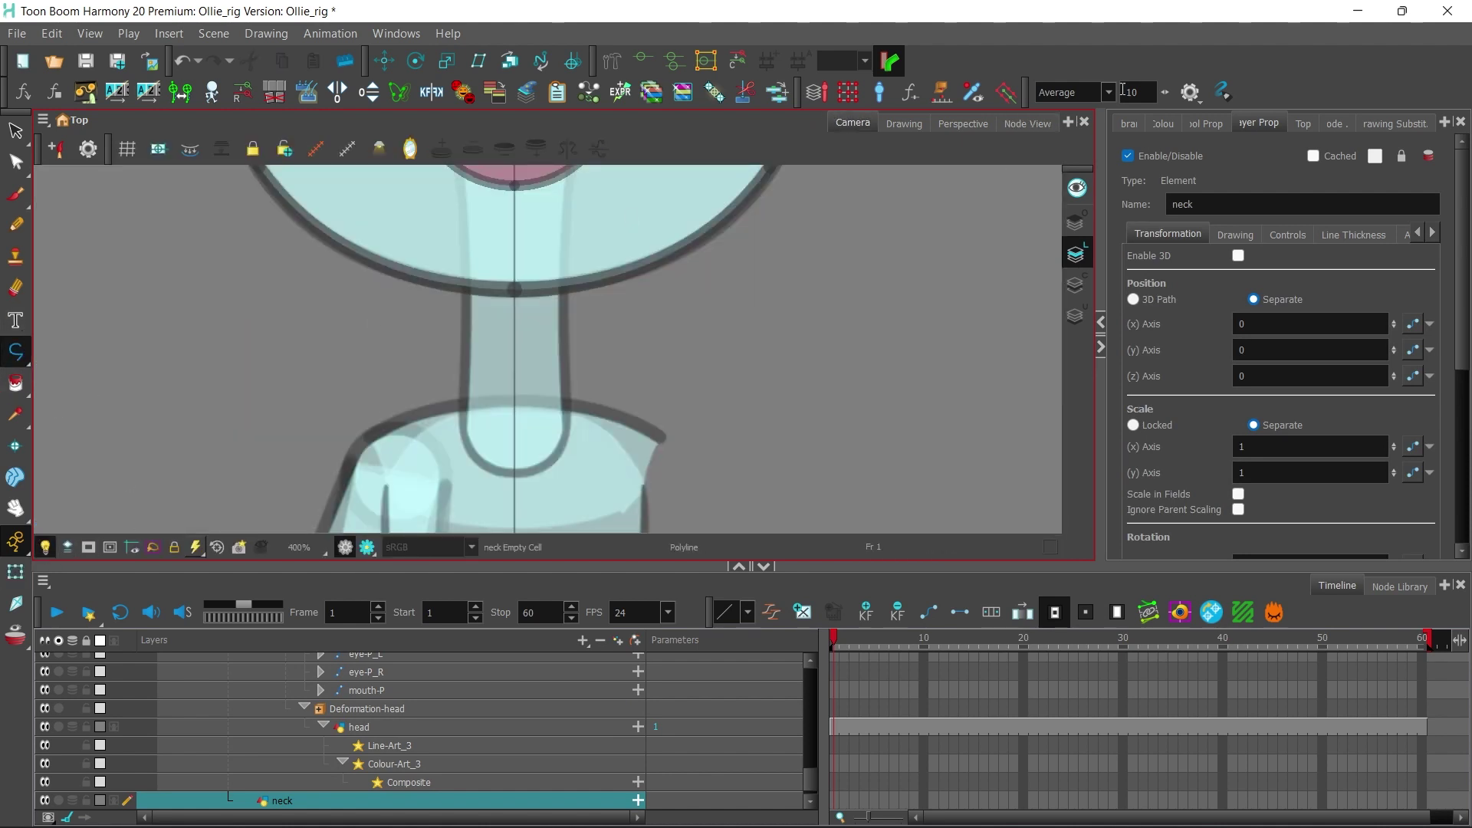
left_click(1206, 124)
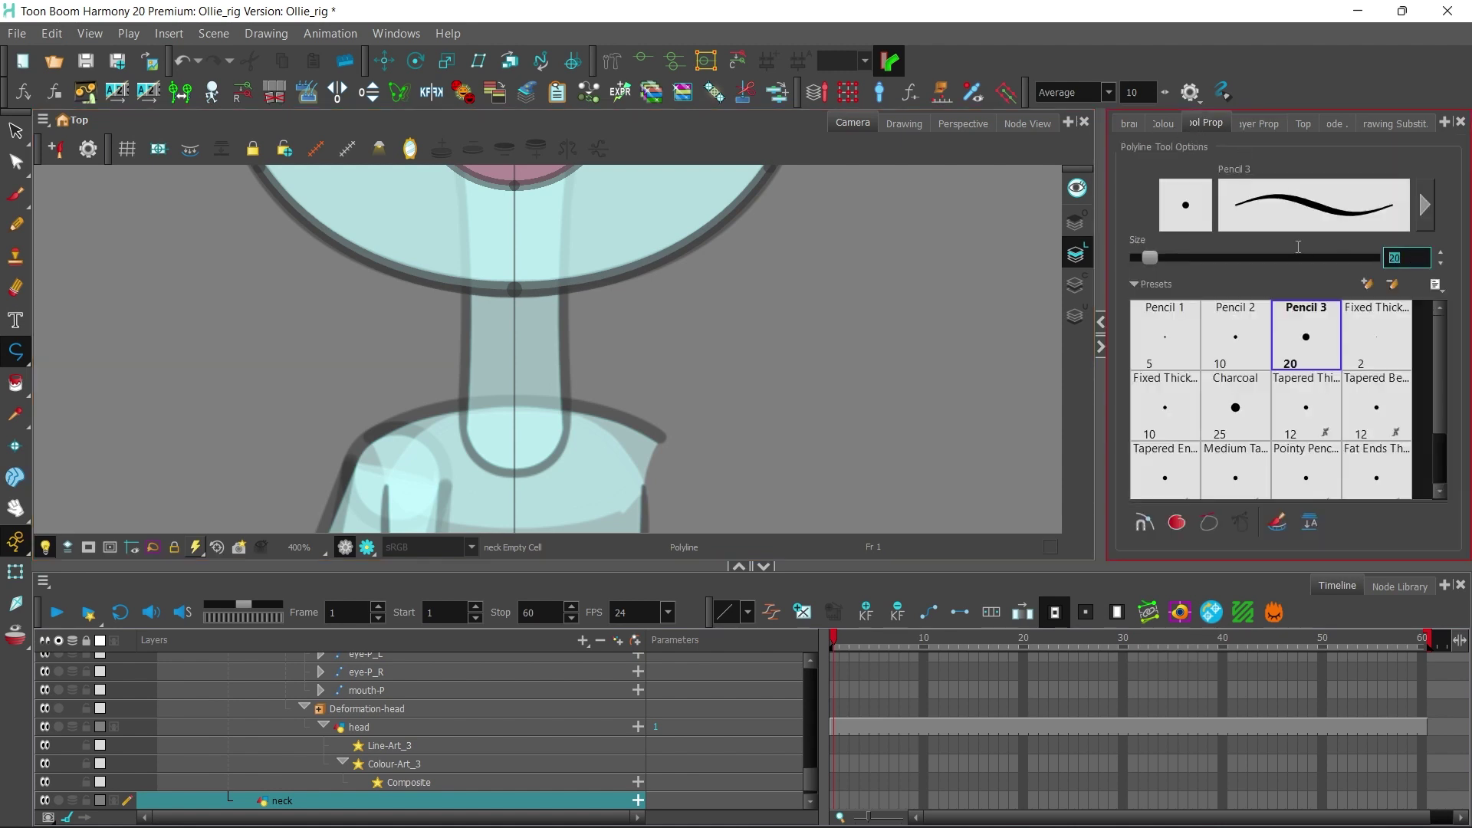
left_click(1167, 126)
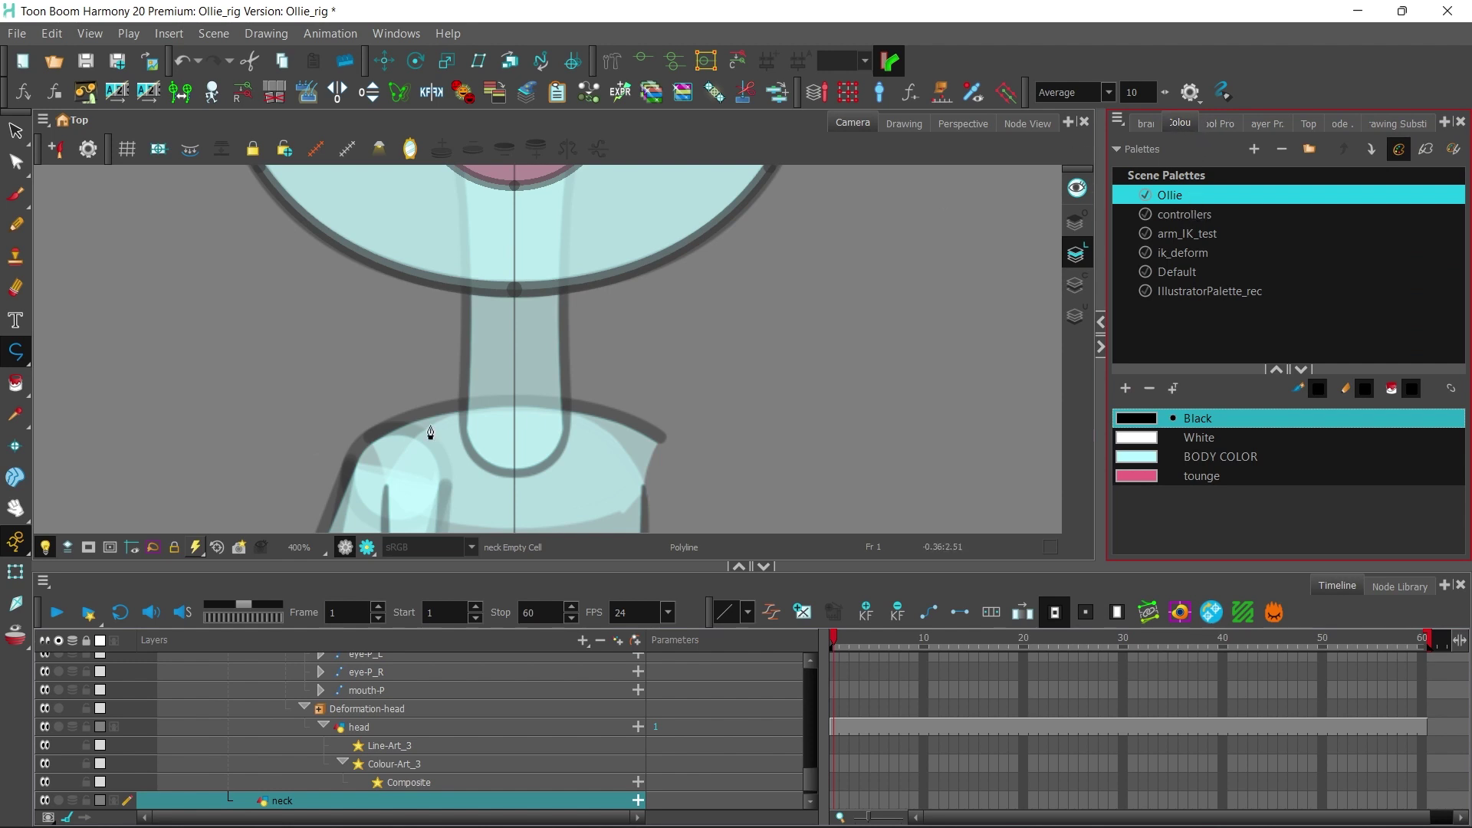
left_click(513, 473)
left_click_drag(459, 387, 457, 365)
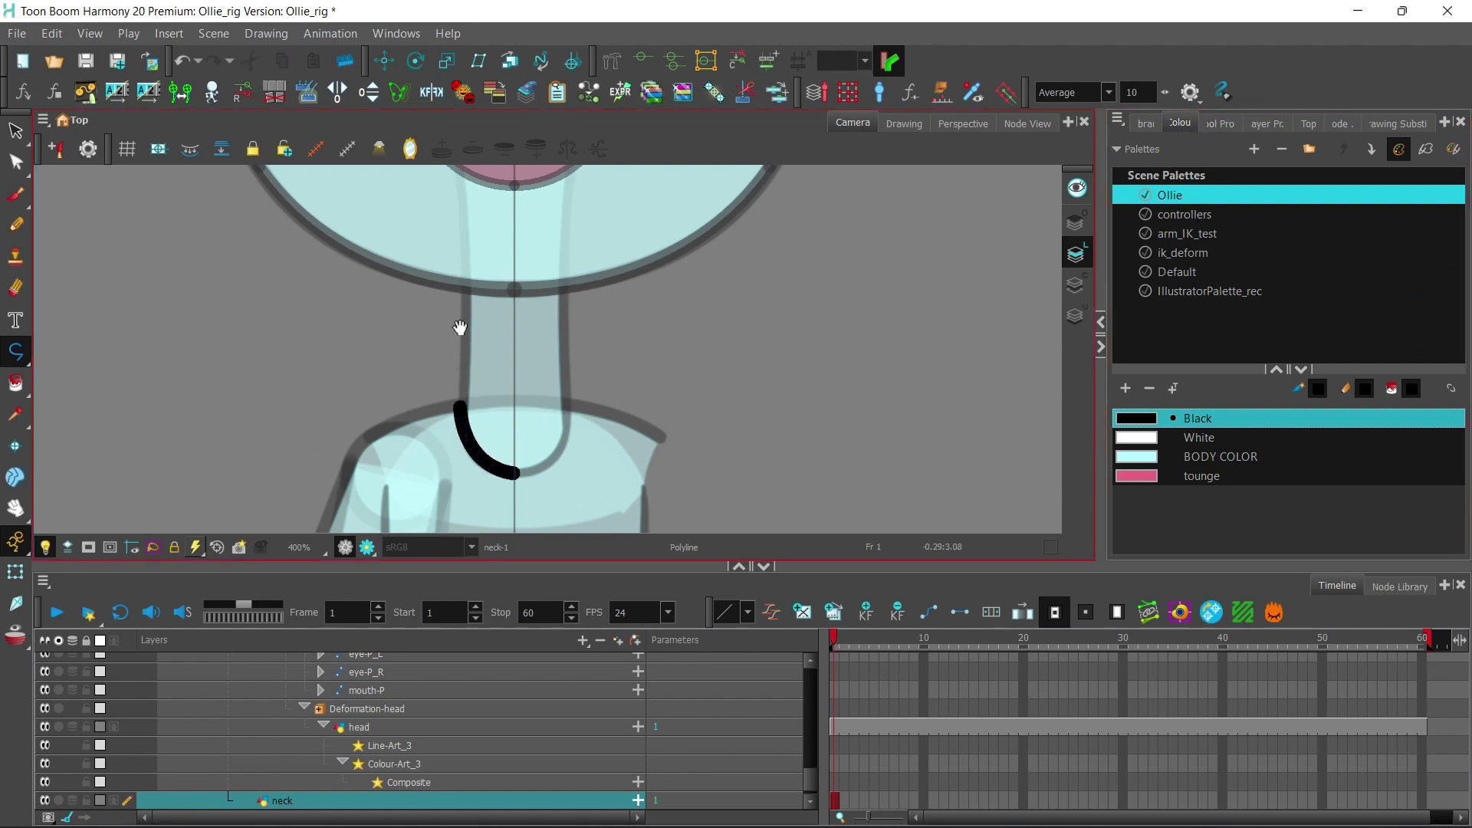
left_click_drag(460, 204, 451, 296)
left_click_drag(443, 205, 443, 201)
mouse_move(482, 206)
left_mouse_down()
mouse_move(488, 283)
mouse_move(516, 268)
left_mouse_up()
Step: Use the Contour Editor with snapping to align the half neck outline's bottom and upper end points with the centre axis
left_click(15, 161)
mouse_move(824, 308)
left_mouse_down()
mouse_move(805, 204)
mouse_move(782, 173)
left_mouse_up()
left_click(1266, 123)
left_click(1221, 124)
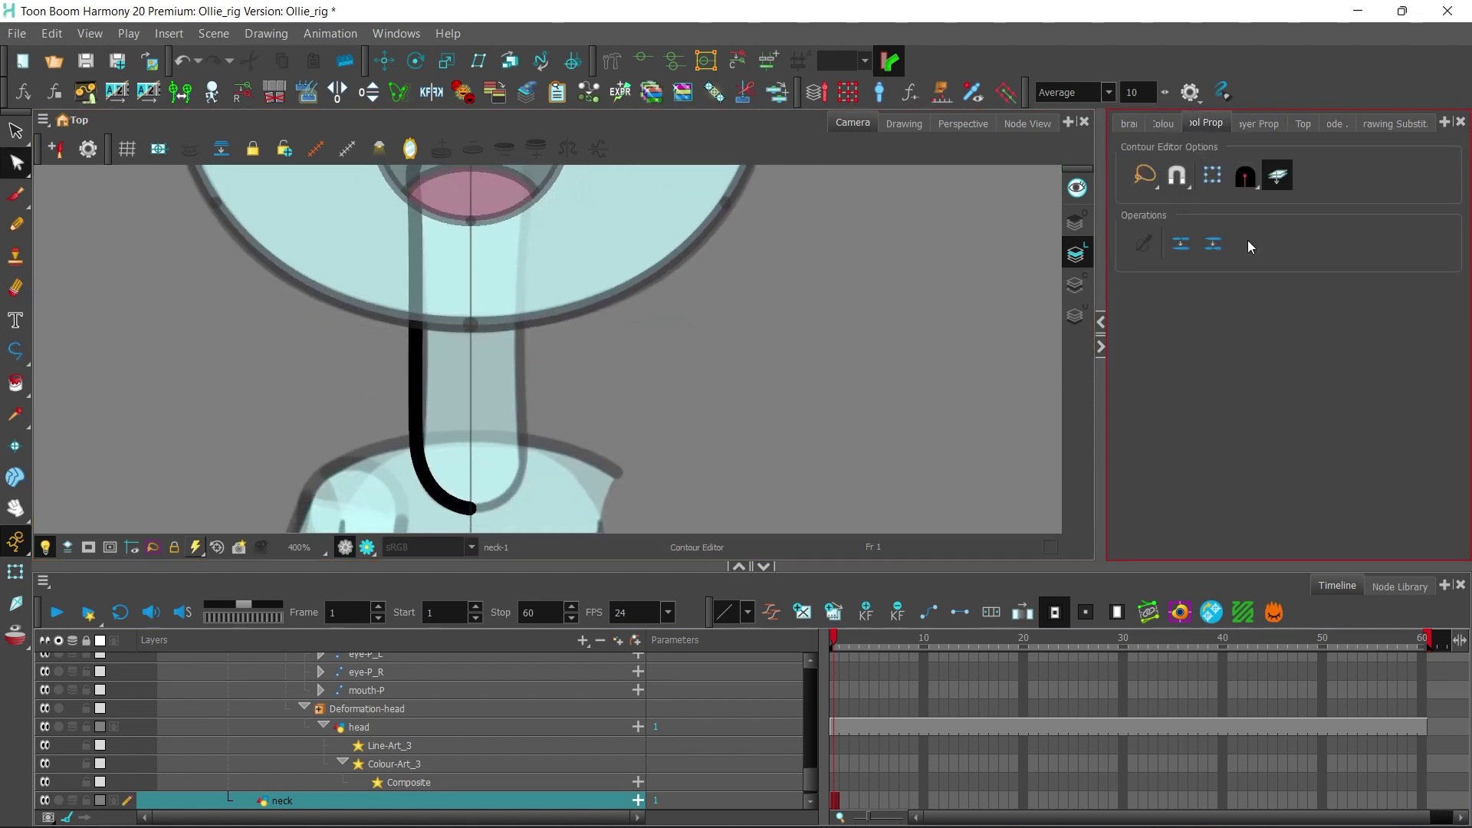
left_click(1175, 180)
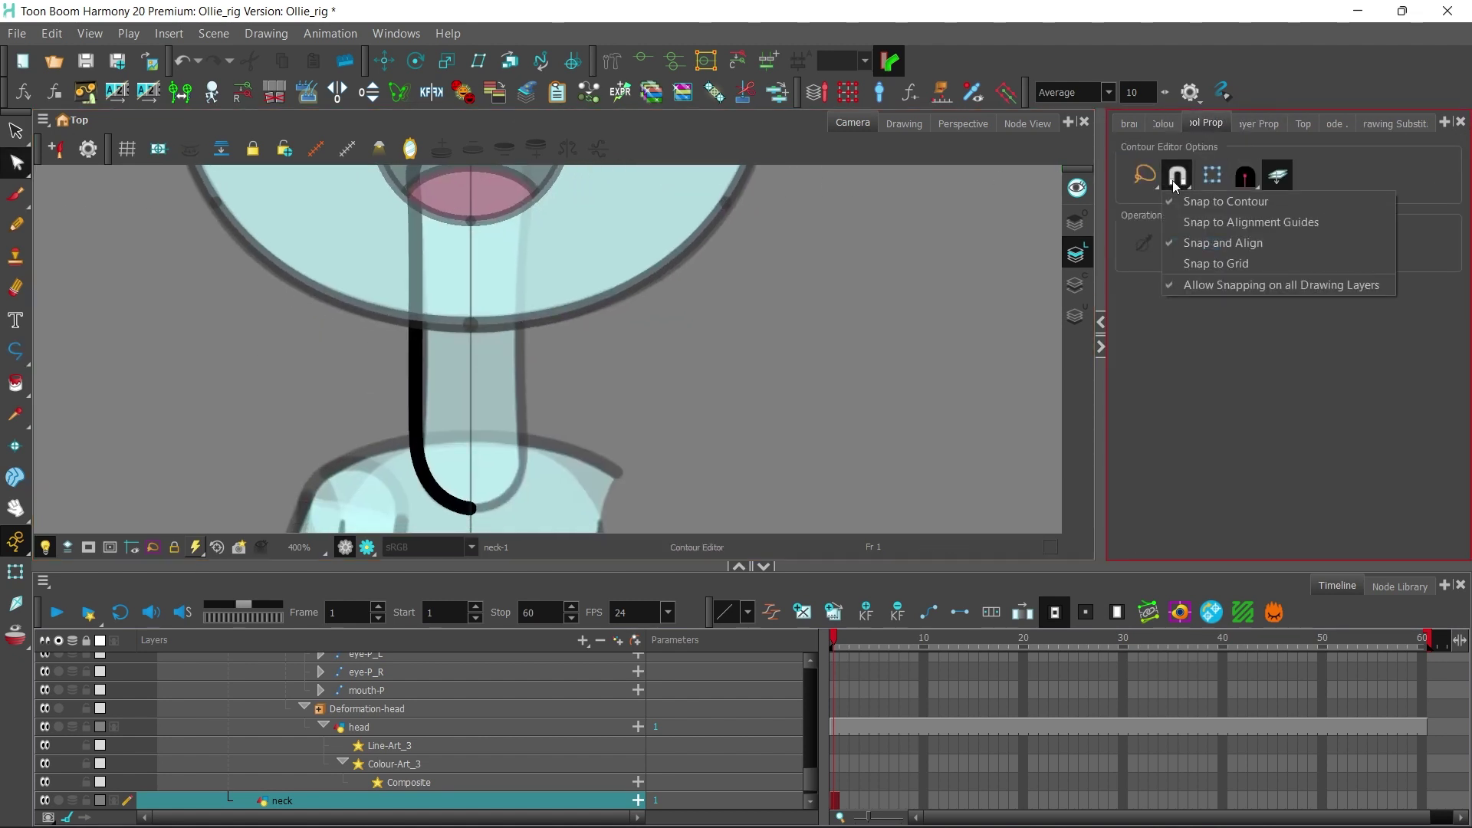
left_click(1057, 229)
left_click(467, 508)
mouse_move(470, 508)
left_mouse_down()
mouse_move(440, 521)
mouse_move(472, 506)
mouse_move(475, 474)
mouse_move(471, 507)
mouse_move(441, 507)
left_mouse_up()
left_click_drag(477, 310, 502, 545)
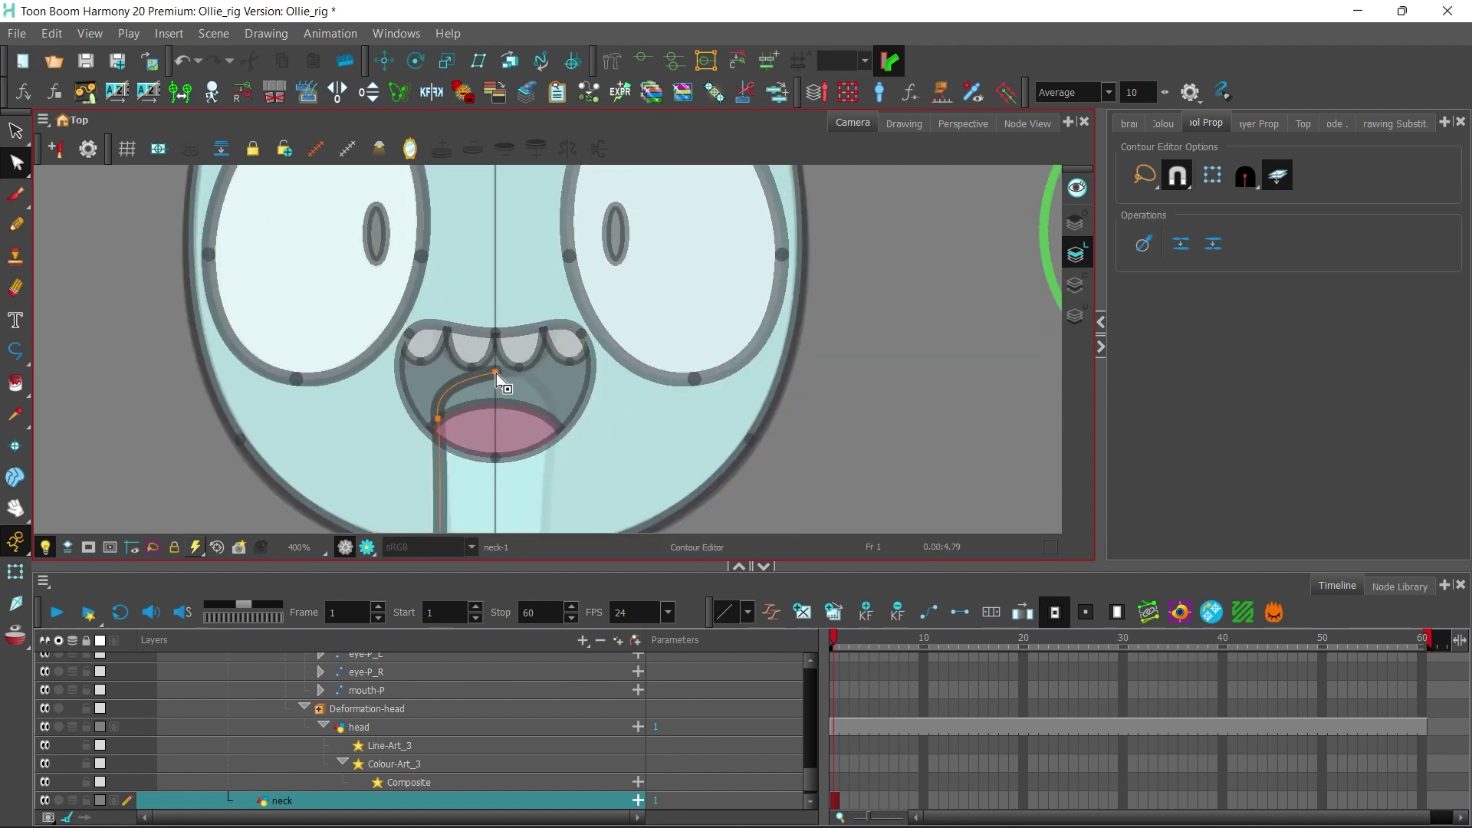
left_click_drag(473, 379, 462, 377)
Step: Turn off snapping in the Contour Editor and refine the side of the half neck outline
left_click(1277, 176)
left_click(1176, 176)
left_click_drag(371, 503, 371, 284)
scroll(375, 400, "up", 3)
left_click(375, 400)
scroll(532, 283, "down", 4)
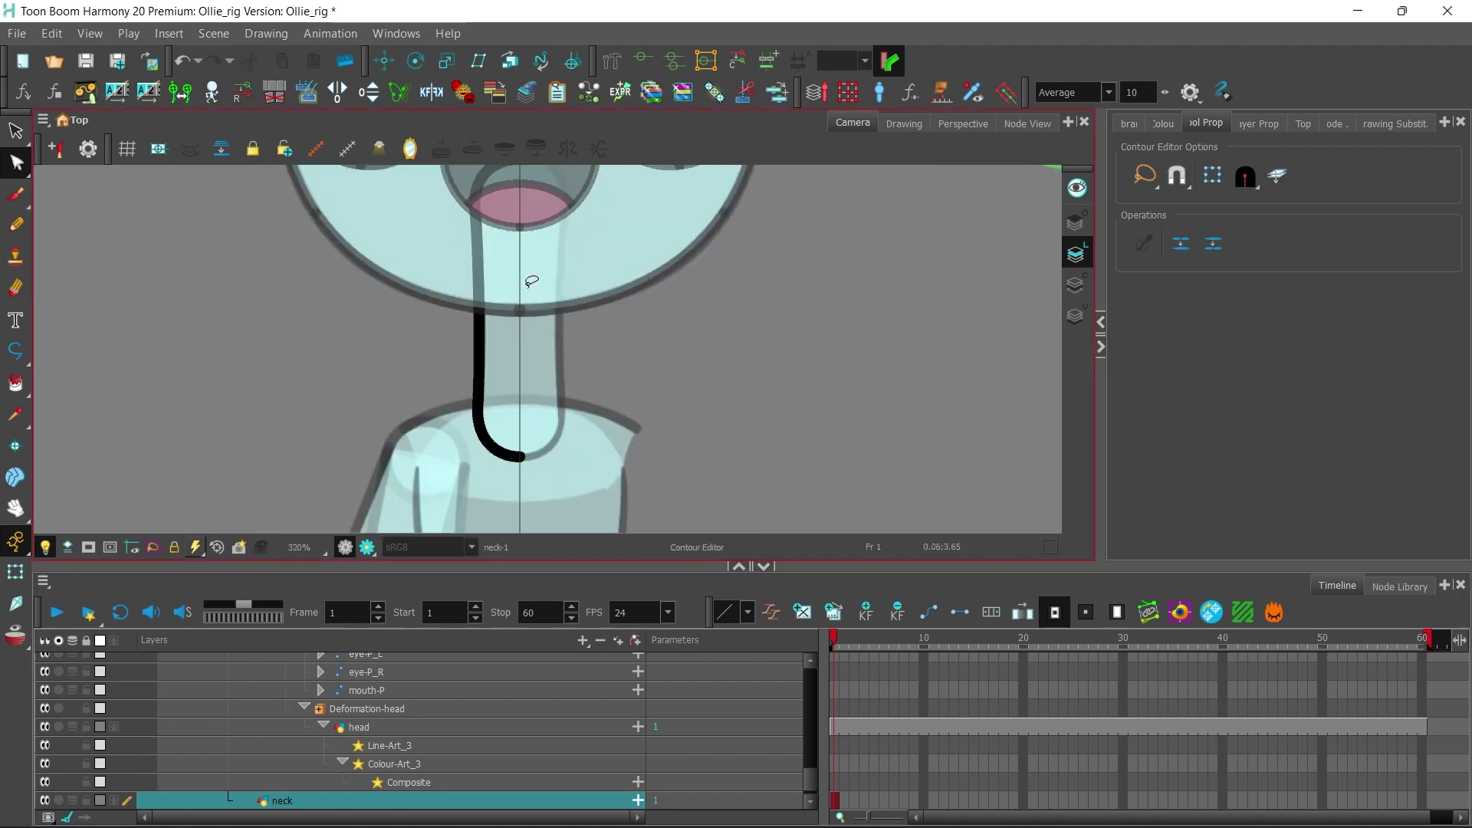
Step: Mirror the half outline across the centre axis to close the neck and fill it with BODY COLOR
left_click_drag(532, 283, 534, 331)
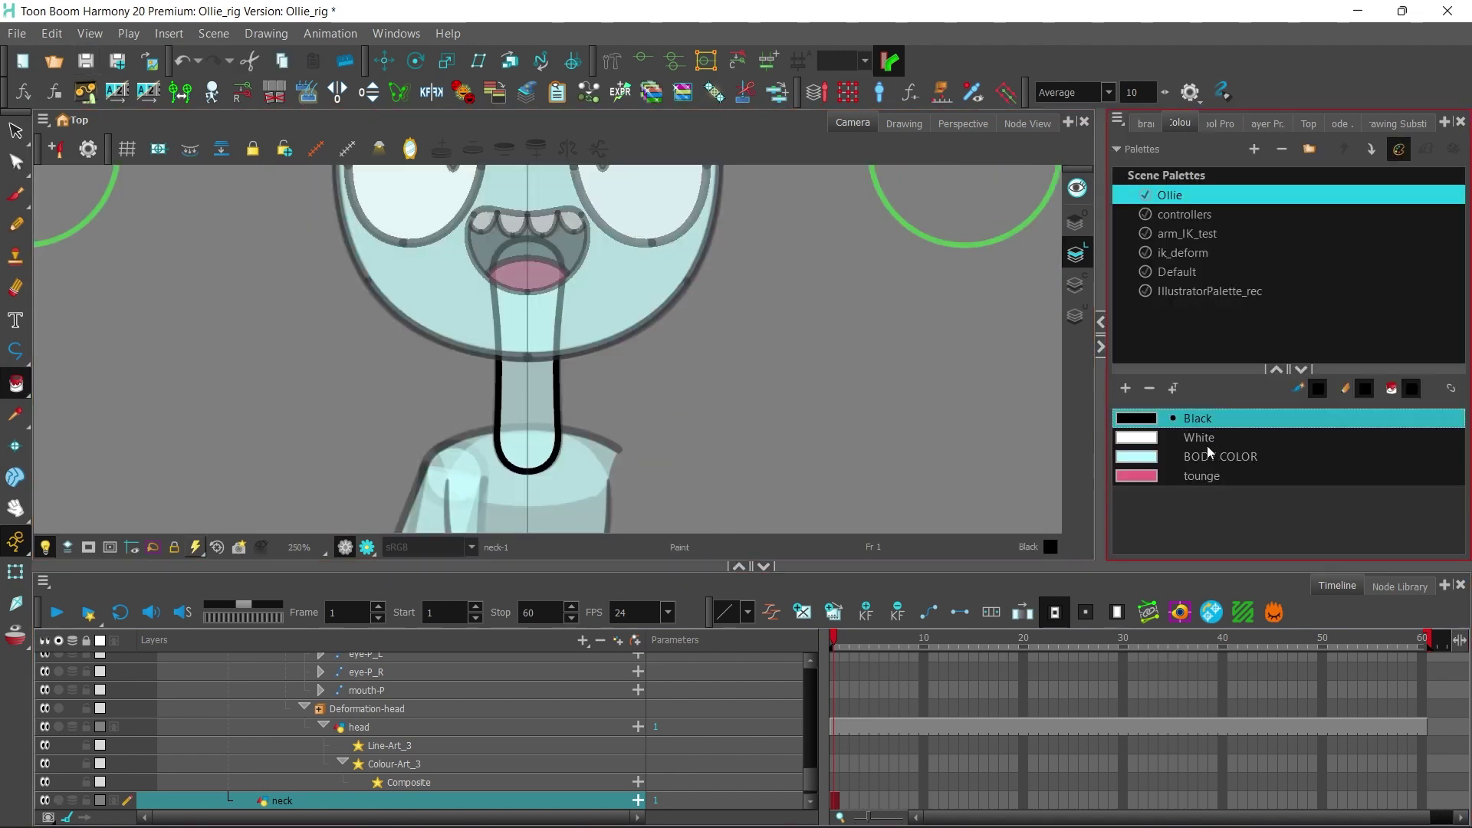
left_click(1206, 453)
left_click(527, 406)
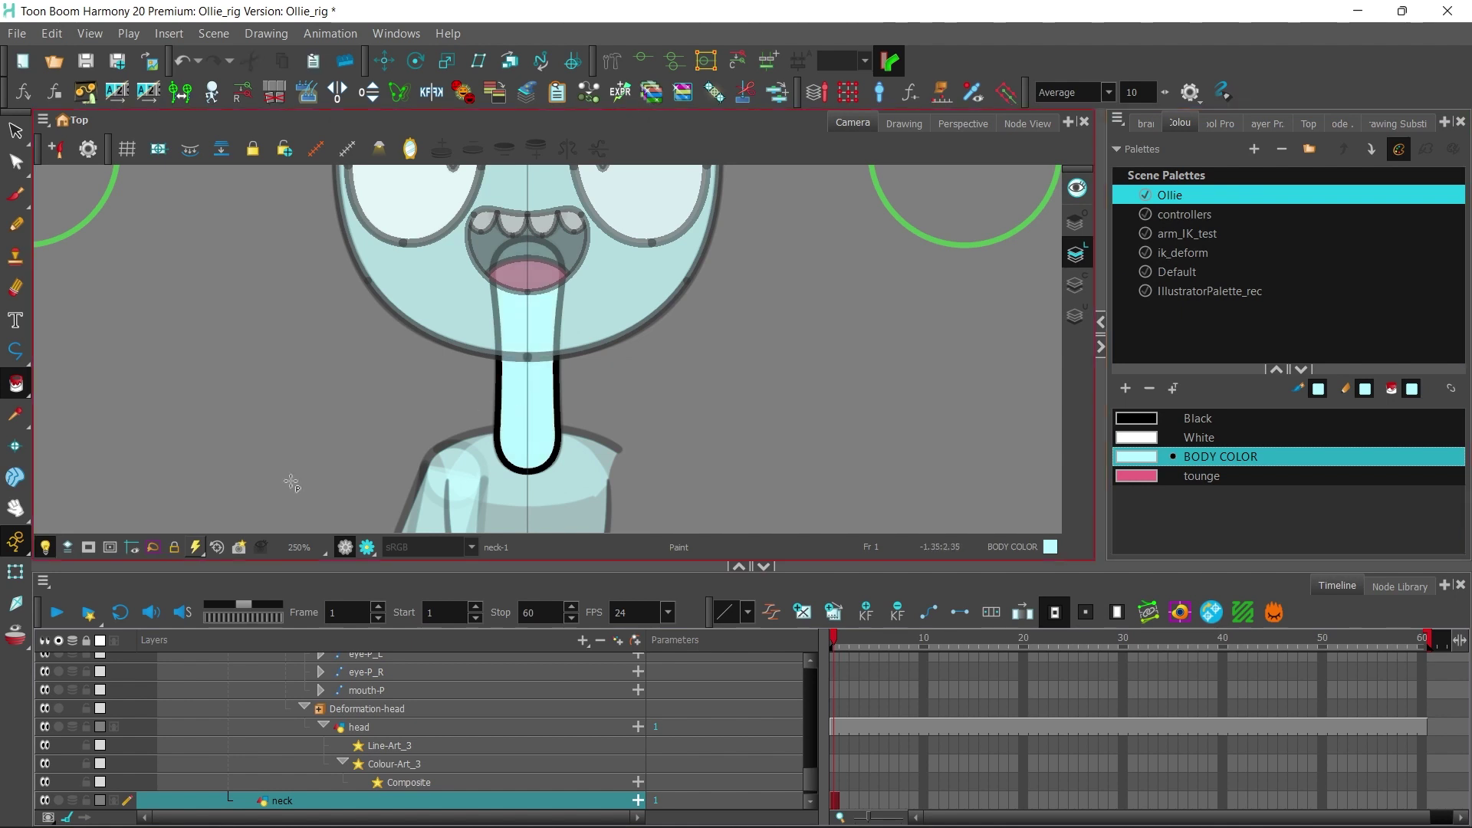
Step: Save the scene and check how the filled neck fits between the head and the shirt
left_click(16, 573)
left_click(228, 299)
key("1")
key("1")
key("1")
key("1")
key("1")
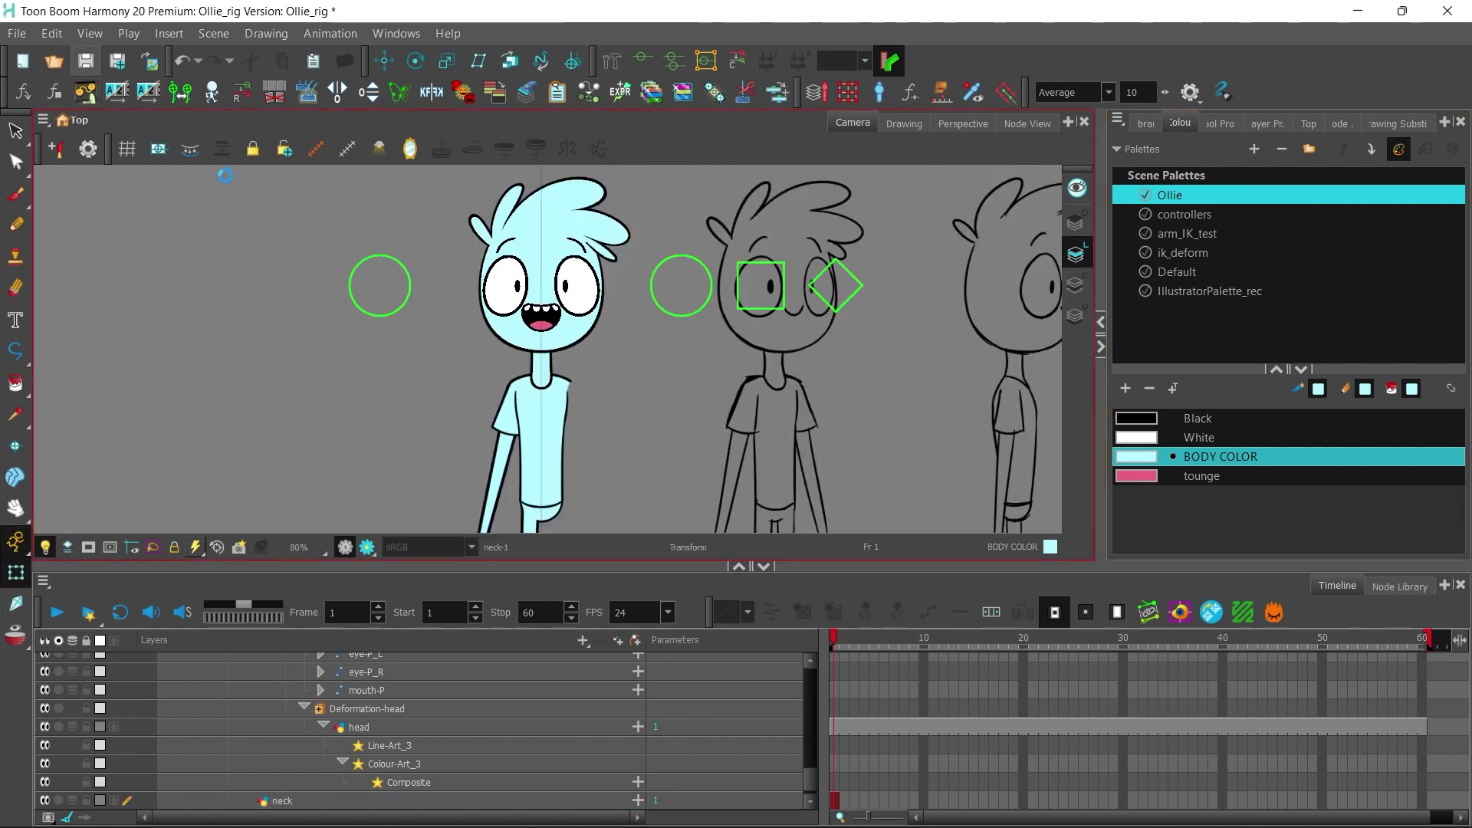
scroll(547, 345, "up", 7)
left_click(560, 427)
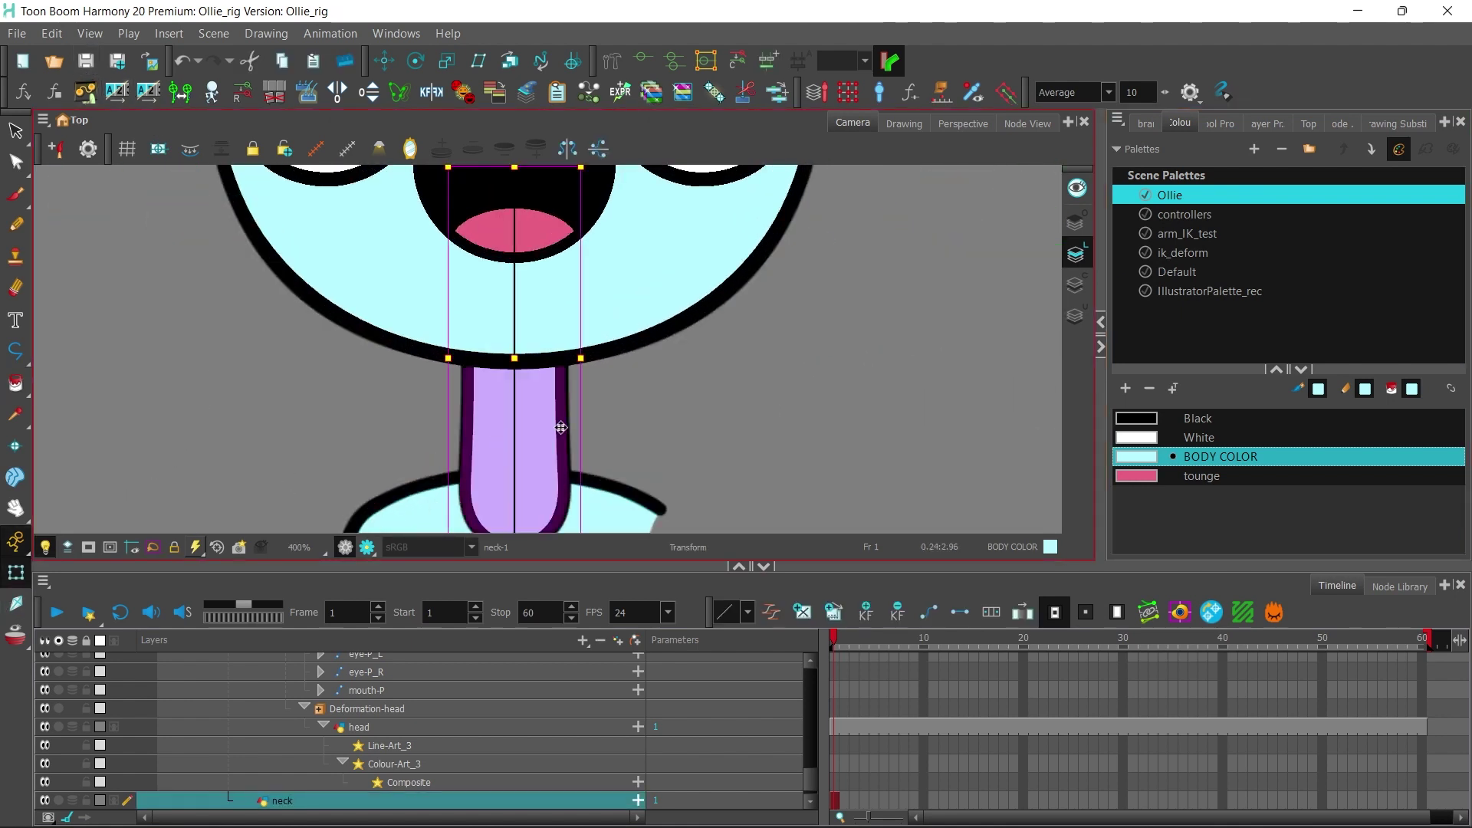
scroll(808, 330, "down", 3)
Step: Add two pegs from the node library to the network above the neck node
left_click(1027, 123)
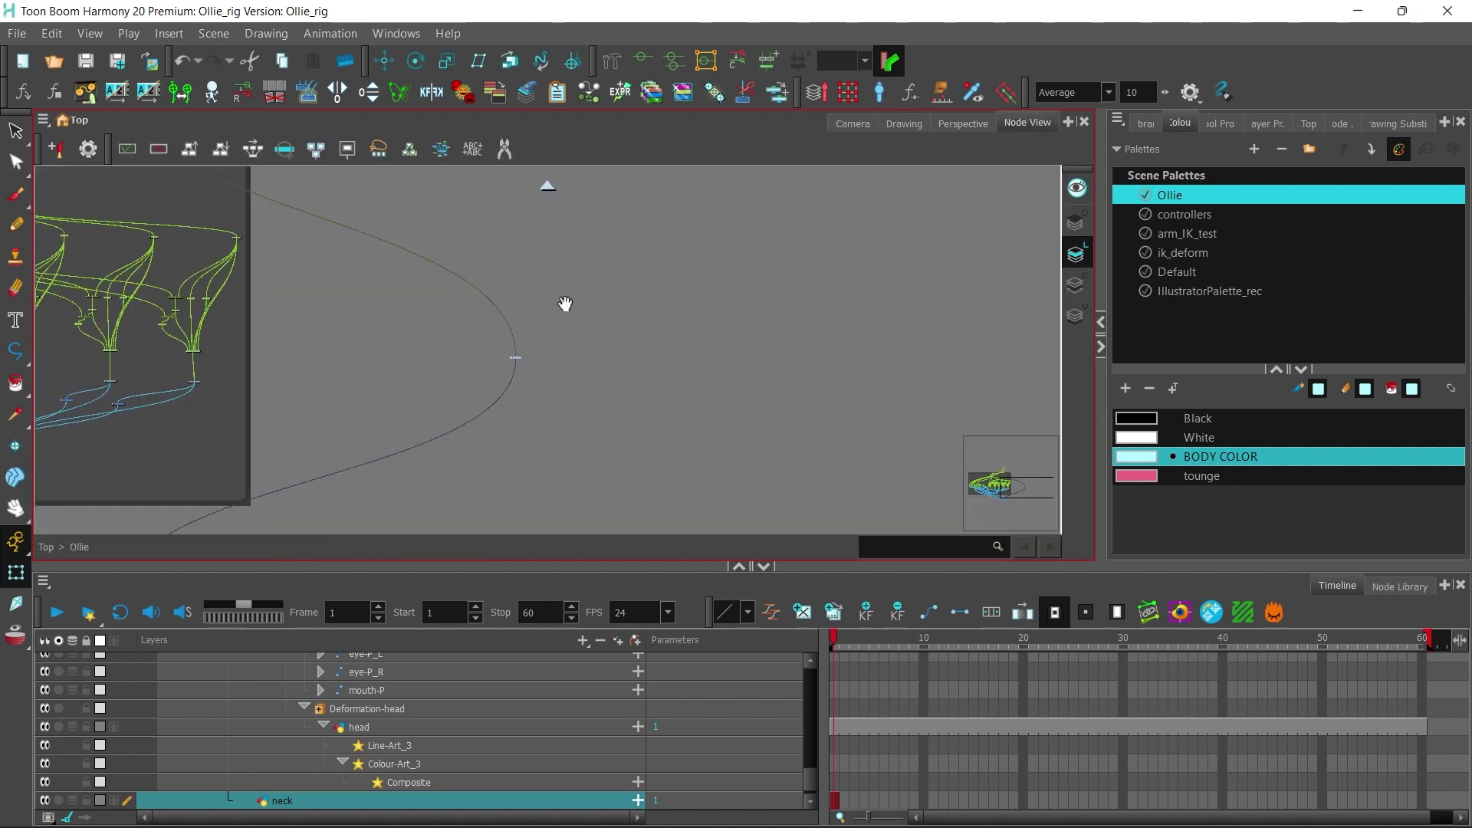
left_click(1399, 585)
scroll(660, 352, "up", 3)
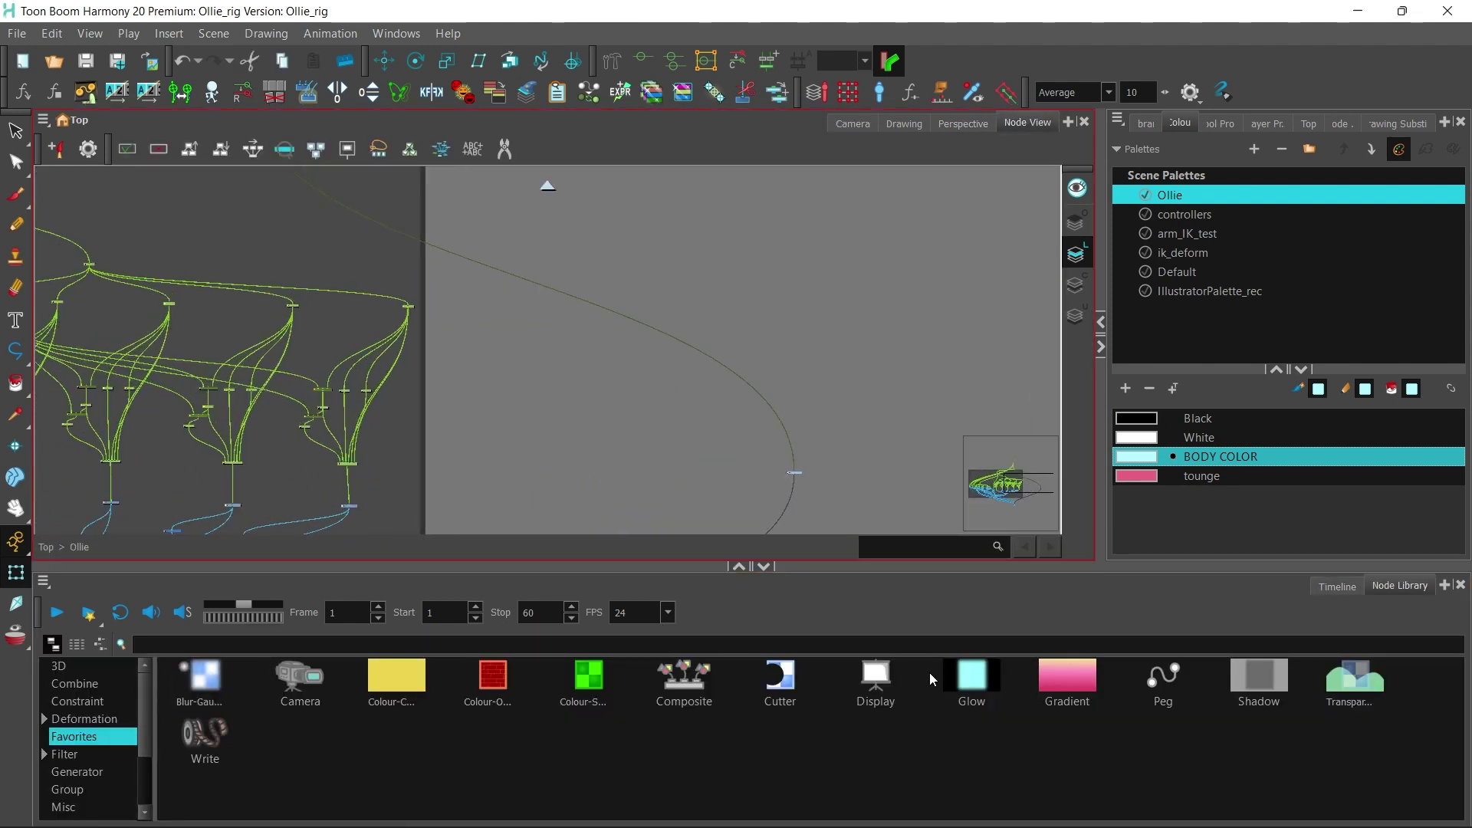
left_click(1159, 678)
left_click_drag(851, 398, 765, 298)
Step: Search the node library for "const" and add a Two Points Constraint node near the neck node
left_click(217, 645)
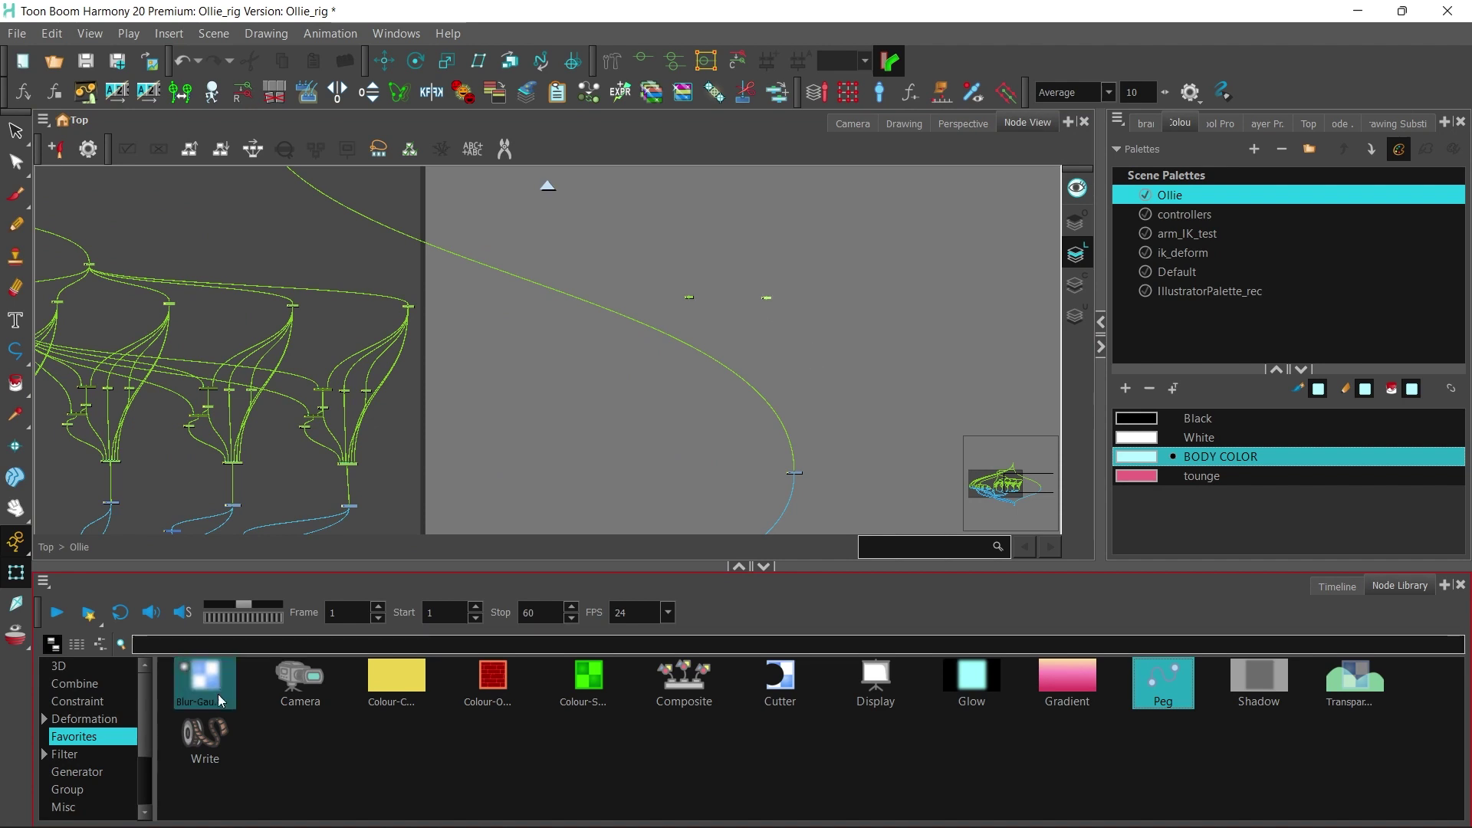
type("const")
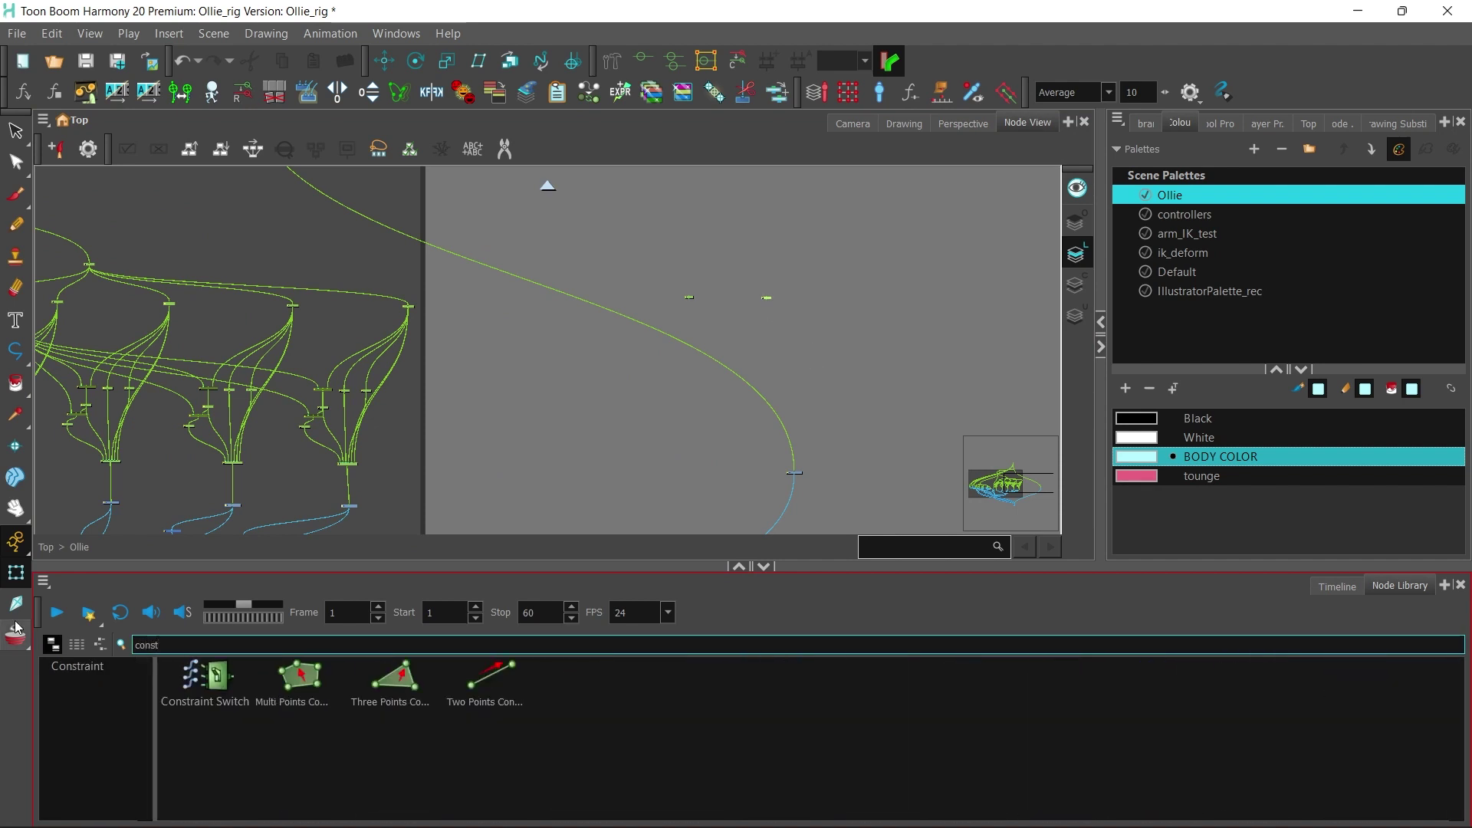
left_click_drag(488, 679, 558, 397)
Step: Search the node library for "trans" and add a Transformation Limit node beside the Two Points Constraint
left_click_drag(252, 643, 15, 642)
type("tra")
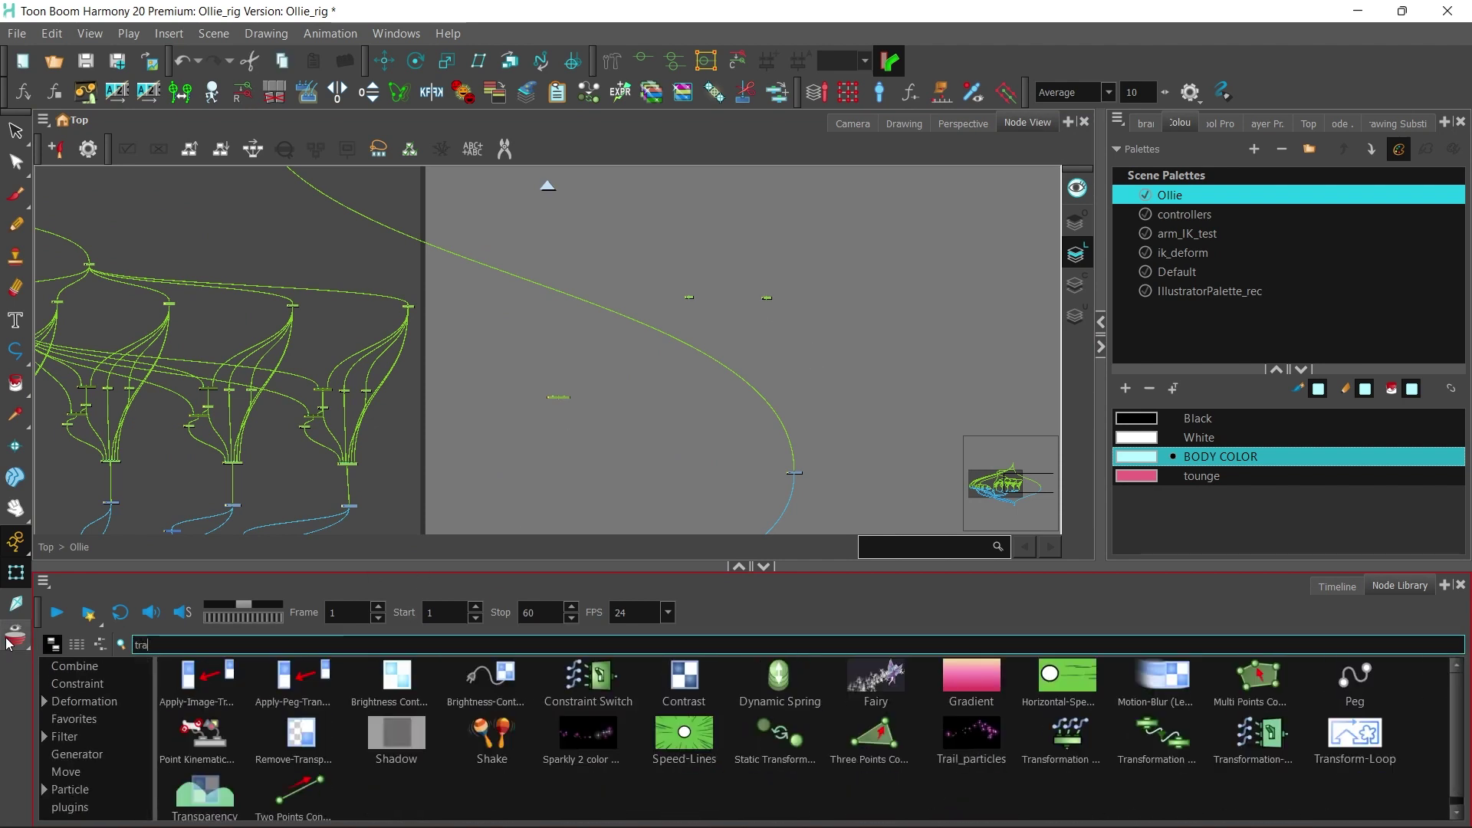
type("ns")
left_click_drag(1324, 702, 443, 413)
scroll(655, 422, "up", 3)
scroll(443, 419, "up", 1)
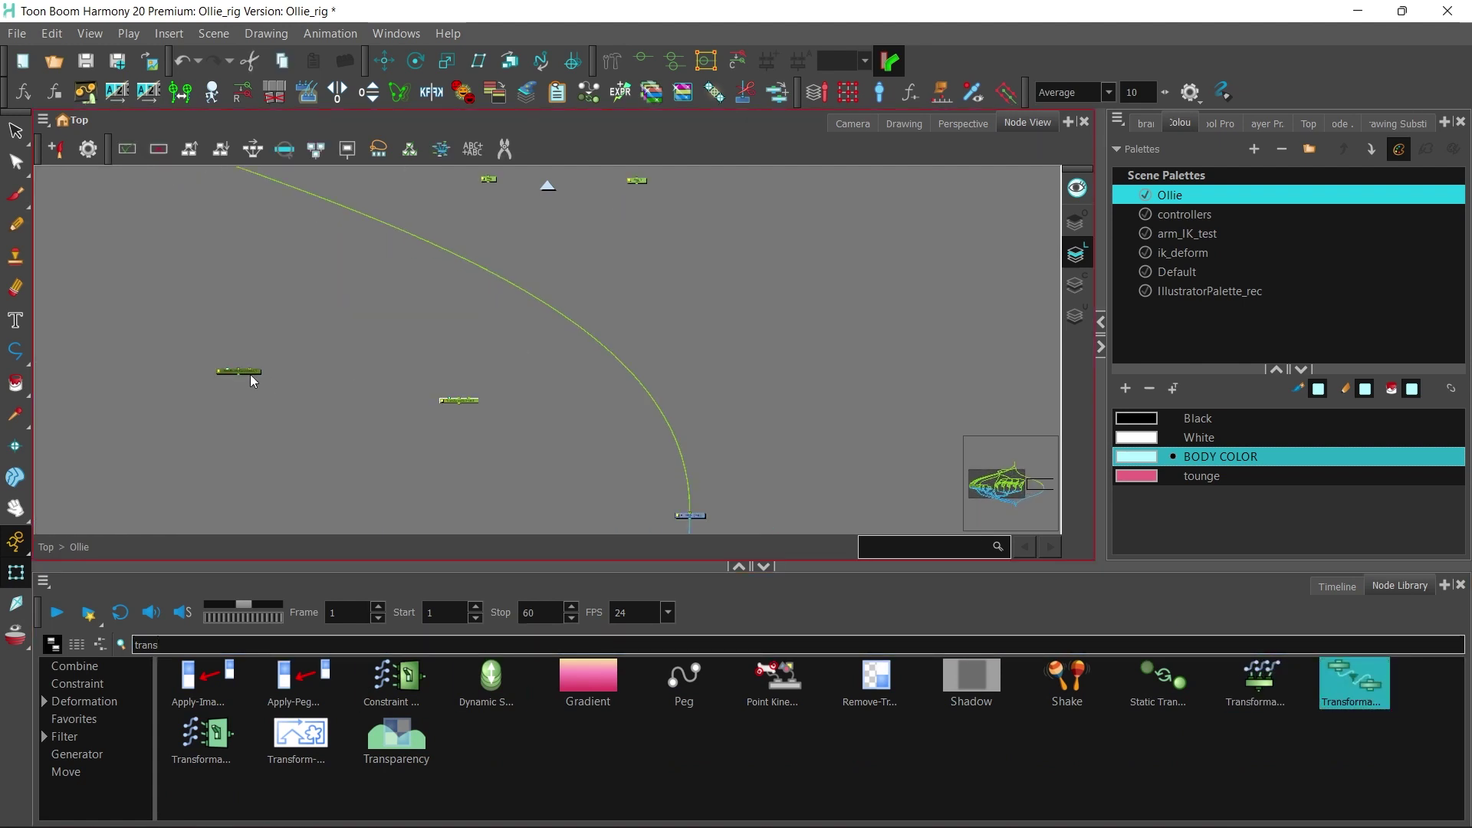
Step: Move the Transformation Limit node above the neck node and connect both new pegs to the parent peg above the HEAD group
left_click_drag(253, 381, 648, 445)
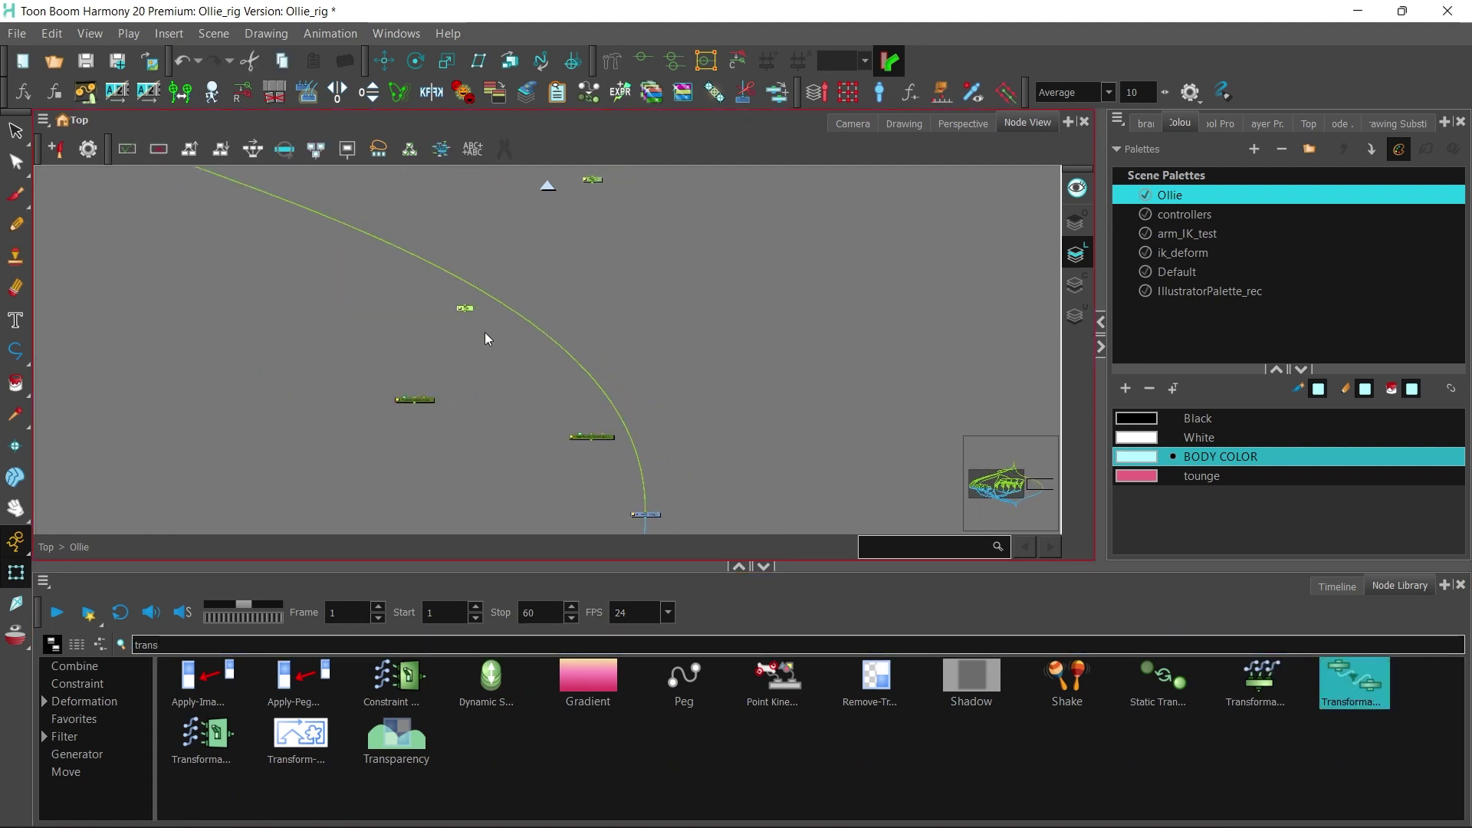
left_click_drag(484, 332, 520, 364)
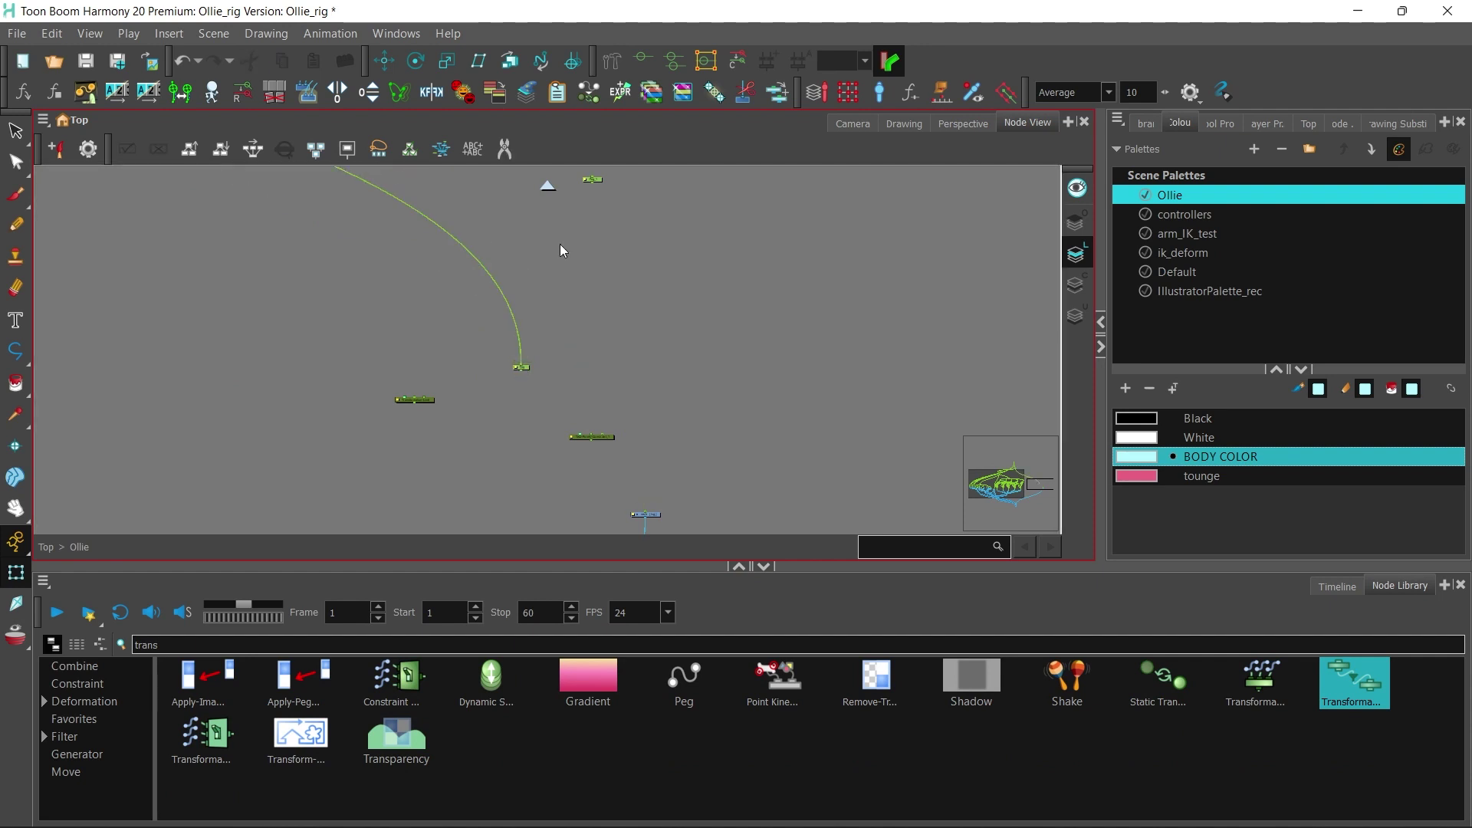
left_click(596, 180)
left_click_drag(524, 299, 738, 523)
scroll(491, 345, "down", 1)
left_click_drag(532, 381, 776, 583)
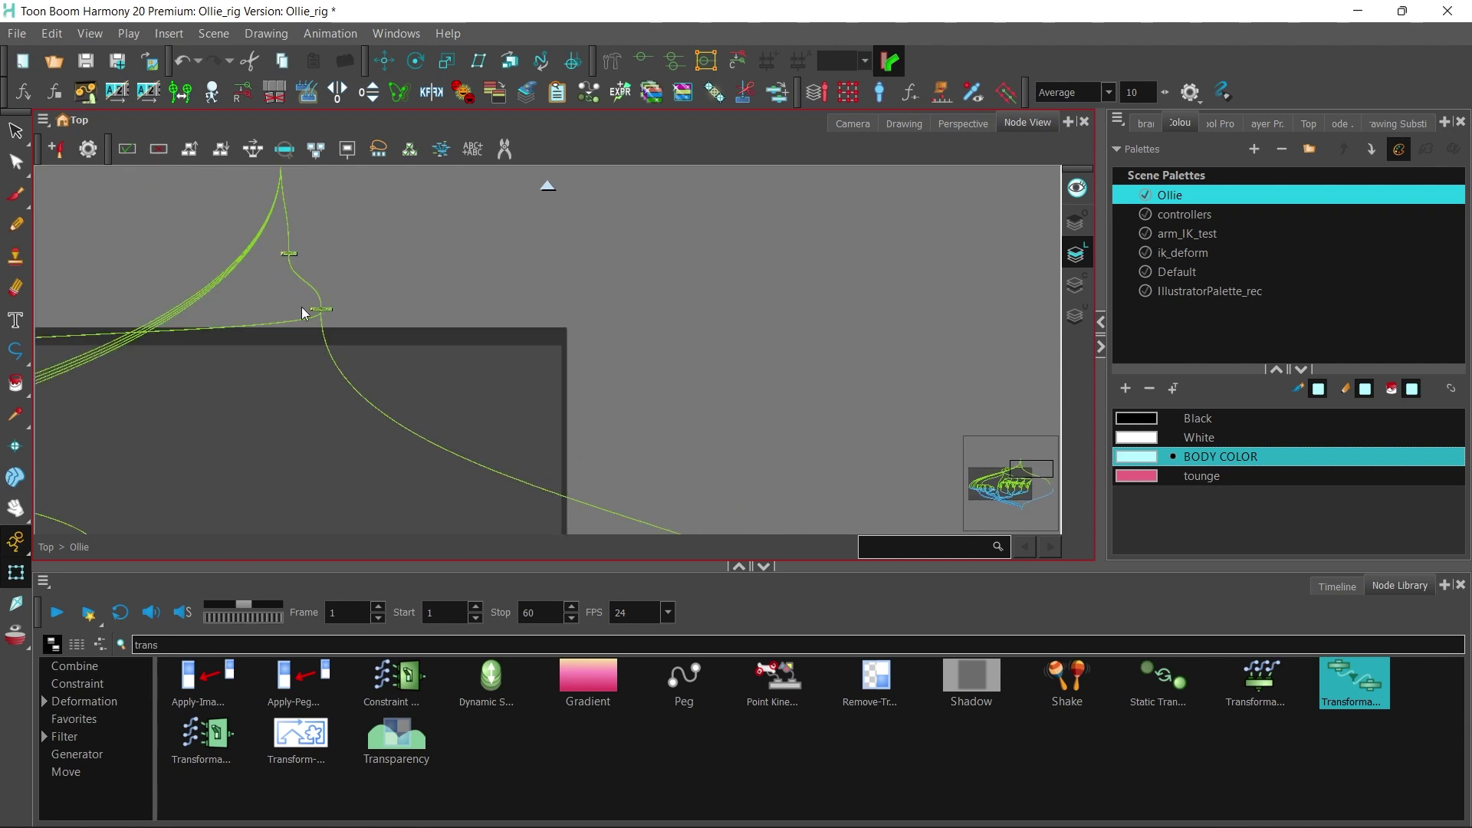
left_click_drag(321, 314, 410, 371)
left_click_drag(322, 316, 684, 338)
Step: Wire both pegs into the Two Points Constraint and route its output through the Transformation Limit into the neck node
scroll(684, 338, "up", 3)
scroll(651, 305, "up", 1)
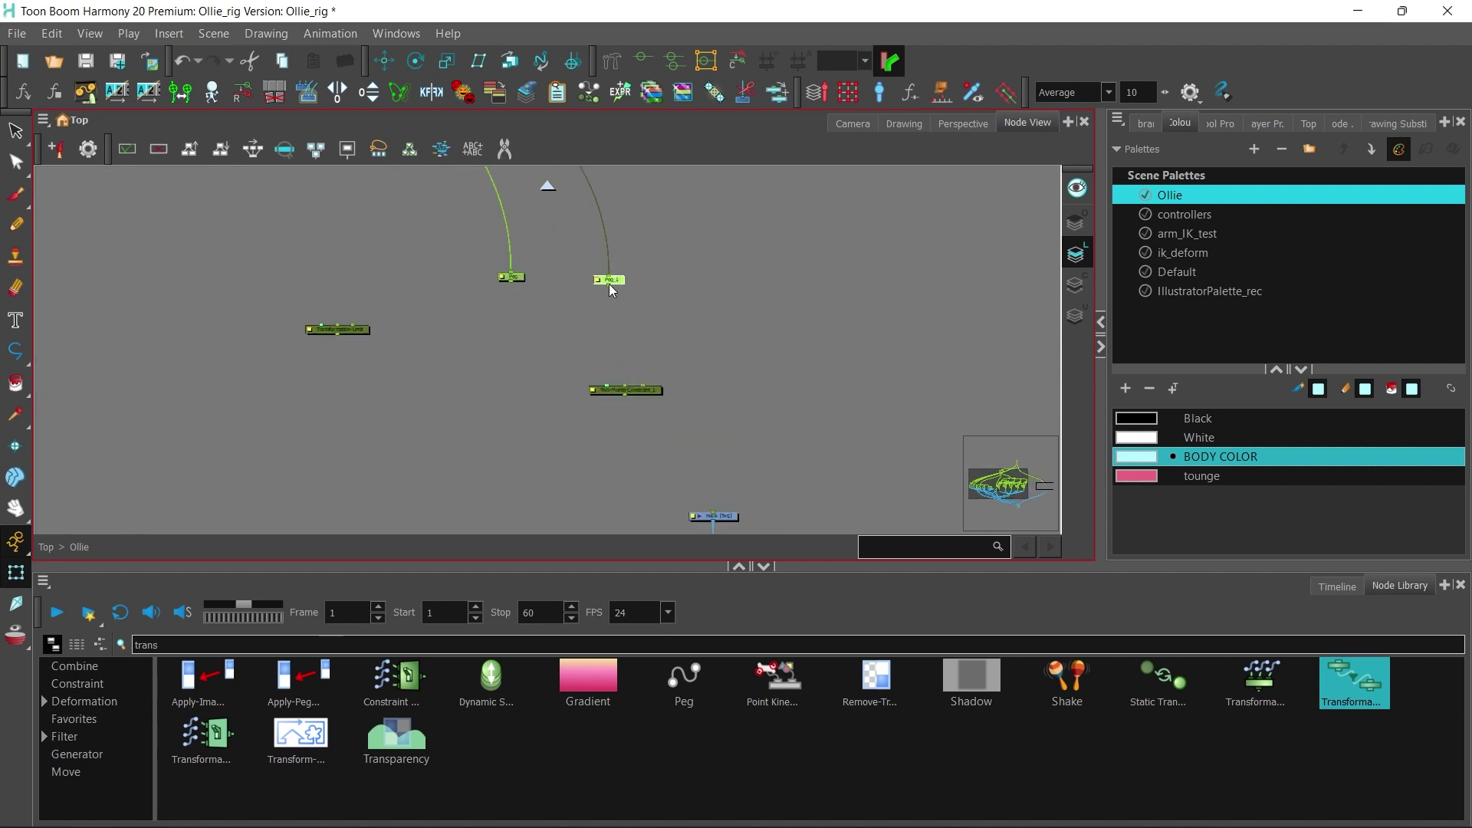
left_click_drag(609, 284, 645, 387)
left_click_drag(364, 335, 665, 440)
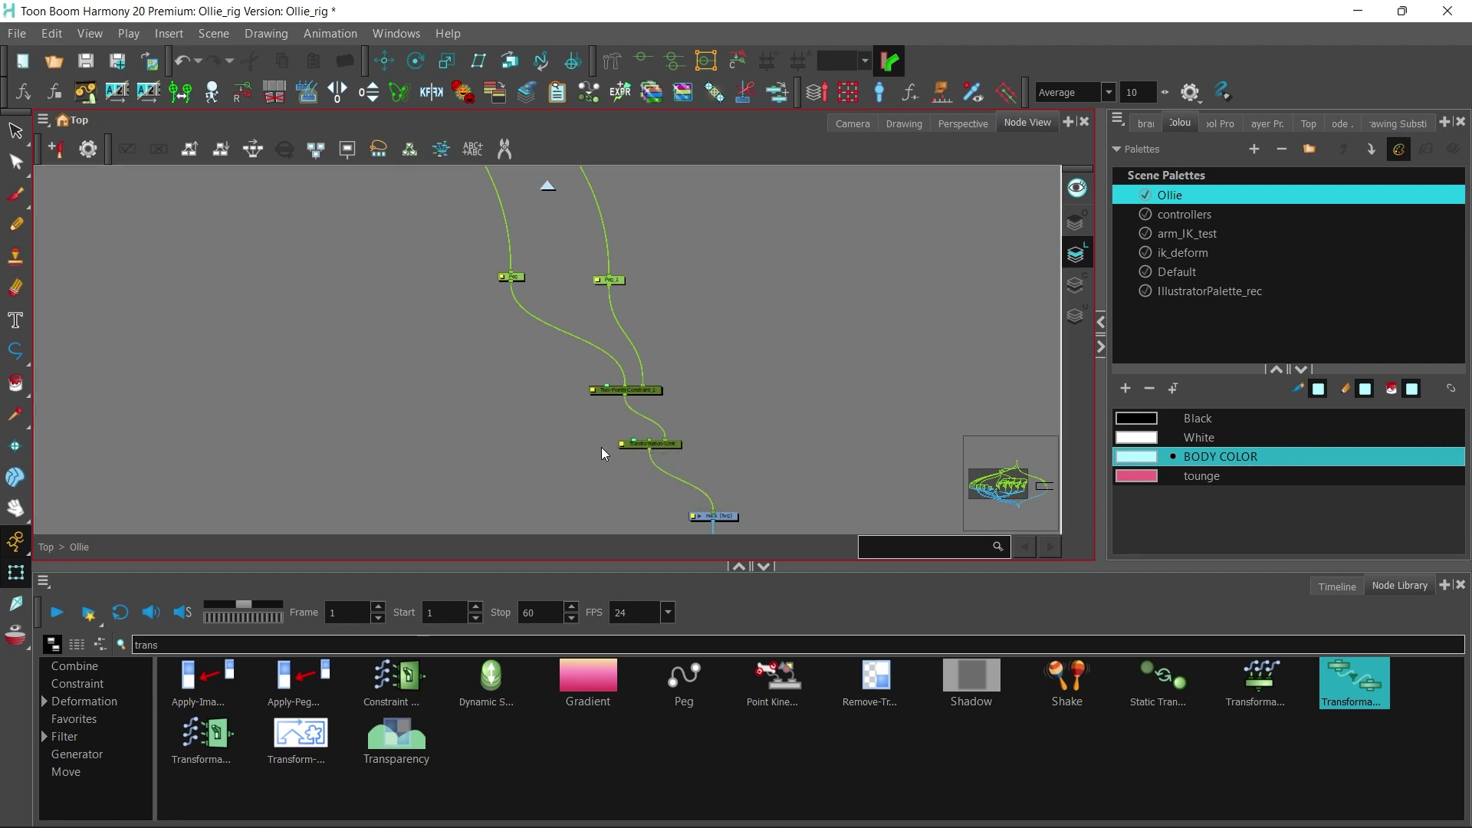
Step: Set the Transformation Limit node's Scale X to 0 in its layer properties
left_click(621, 444)
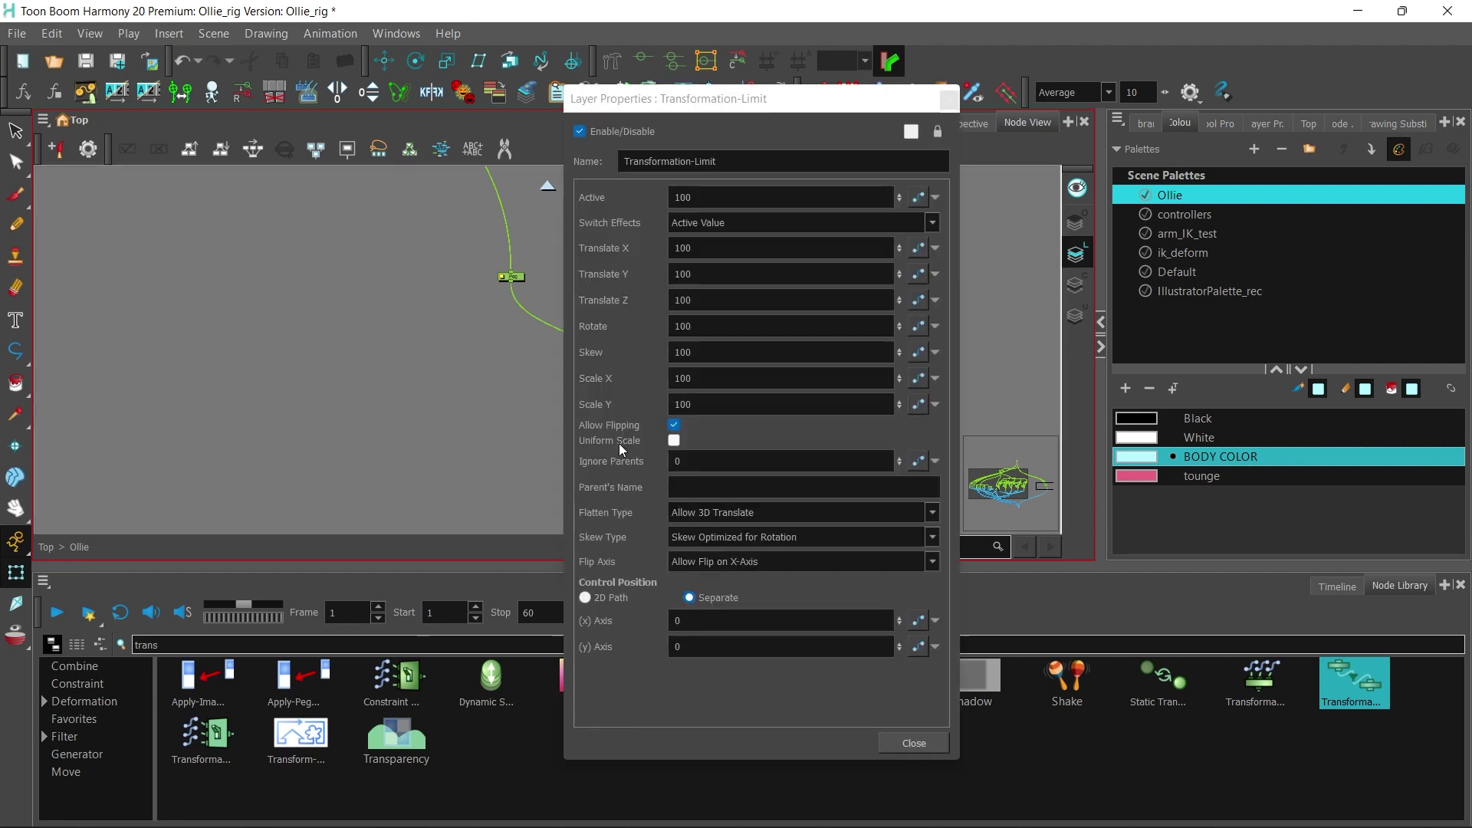
double_click(735, 376)
type("0")
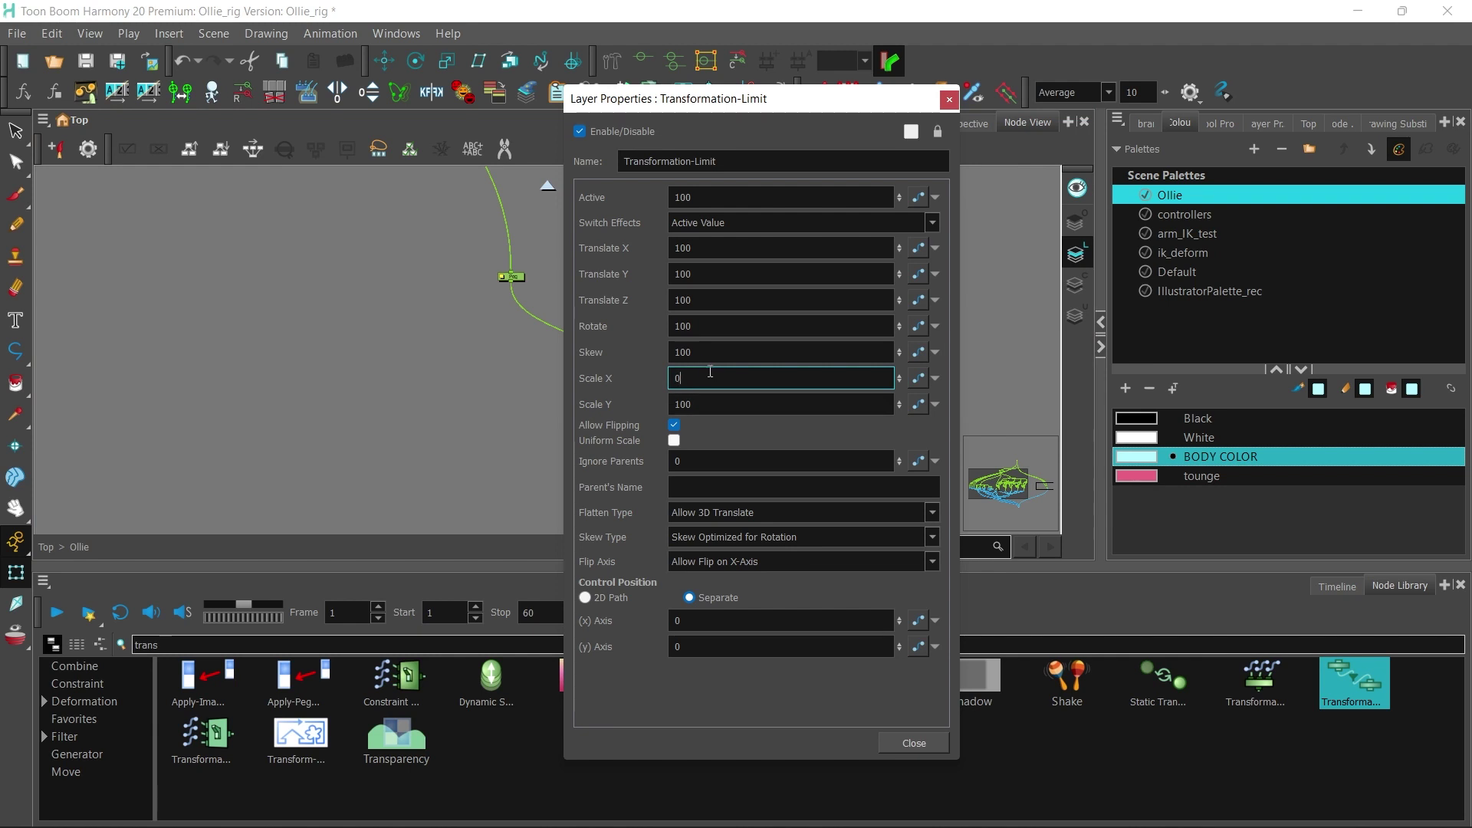
left_click(674, 426)
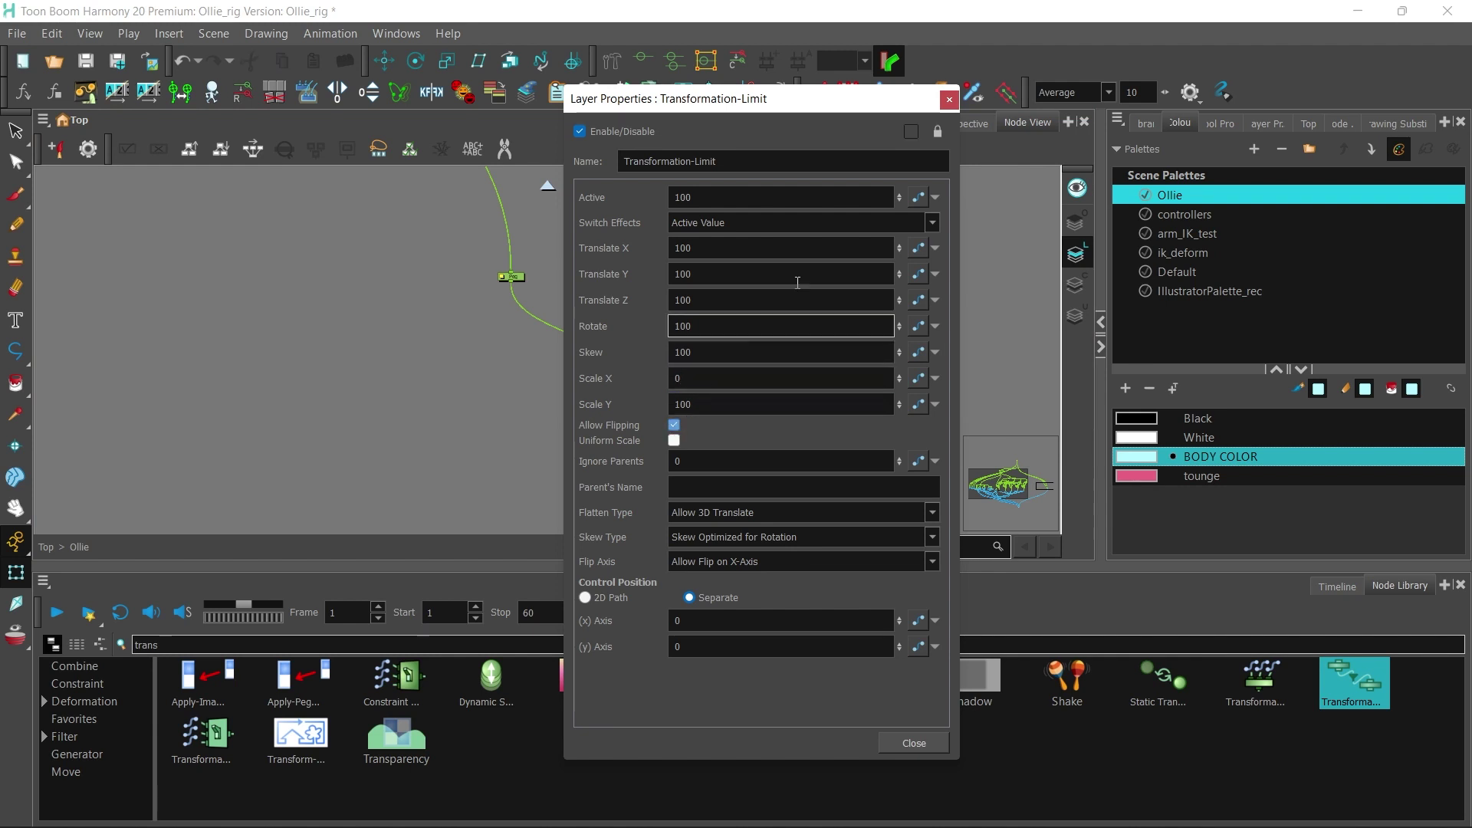
left_click(948, 100)
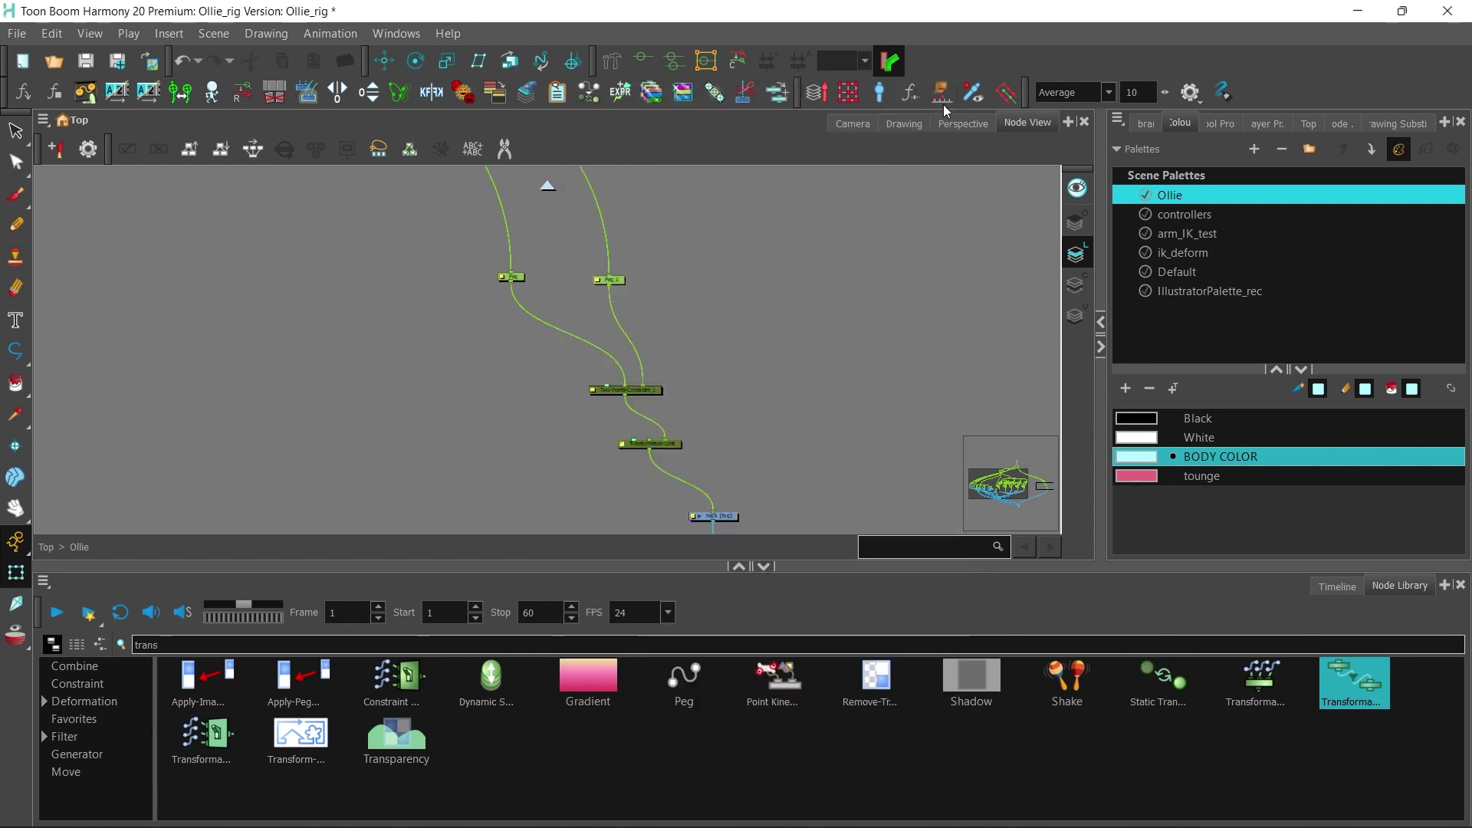
Step: Place the pivot of Peg_1 at the bottom of the neck on the character's centre line
left_click(611, 281)
left_click(851, 123)
key("alt+3")
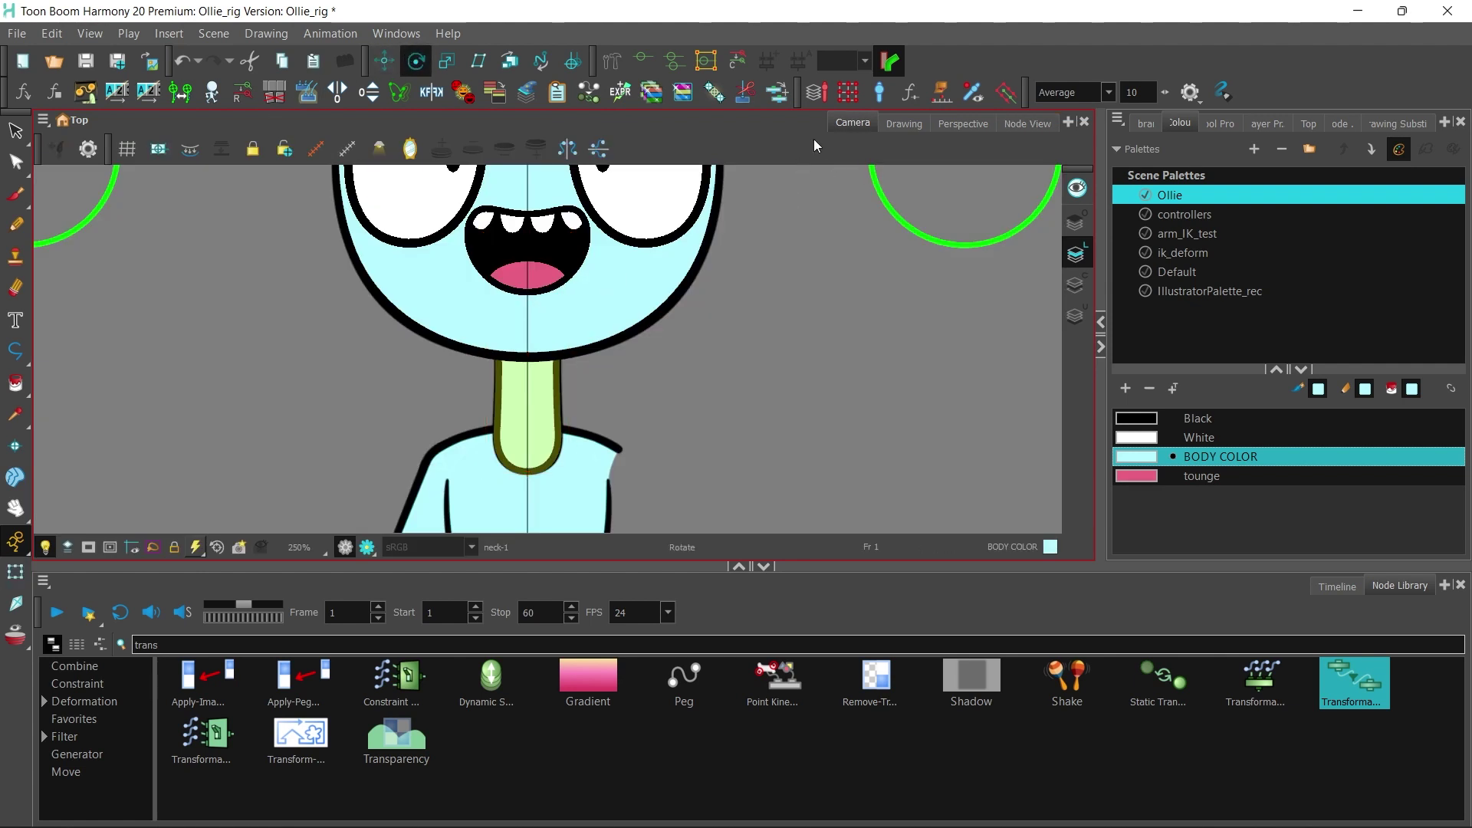
key("1")
key("1")
key("1")
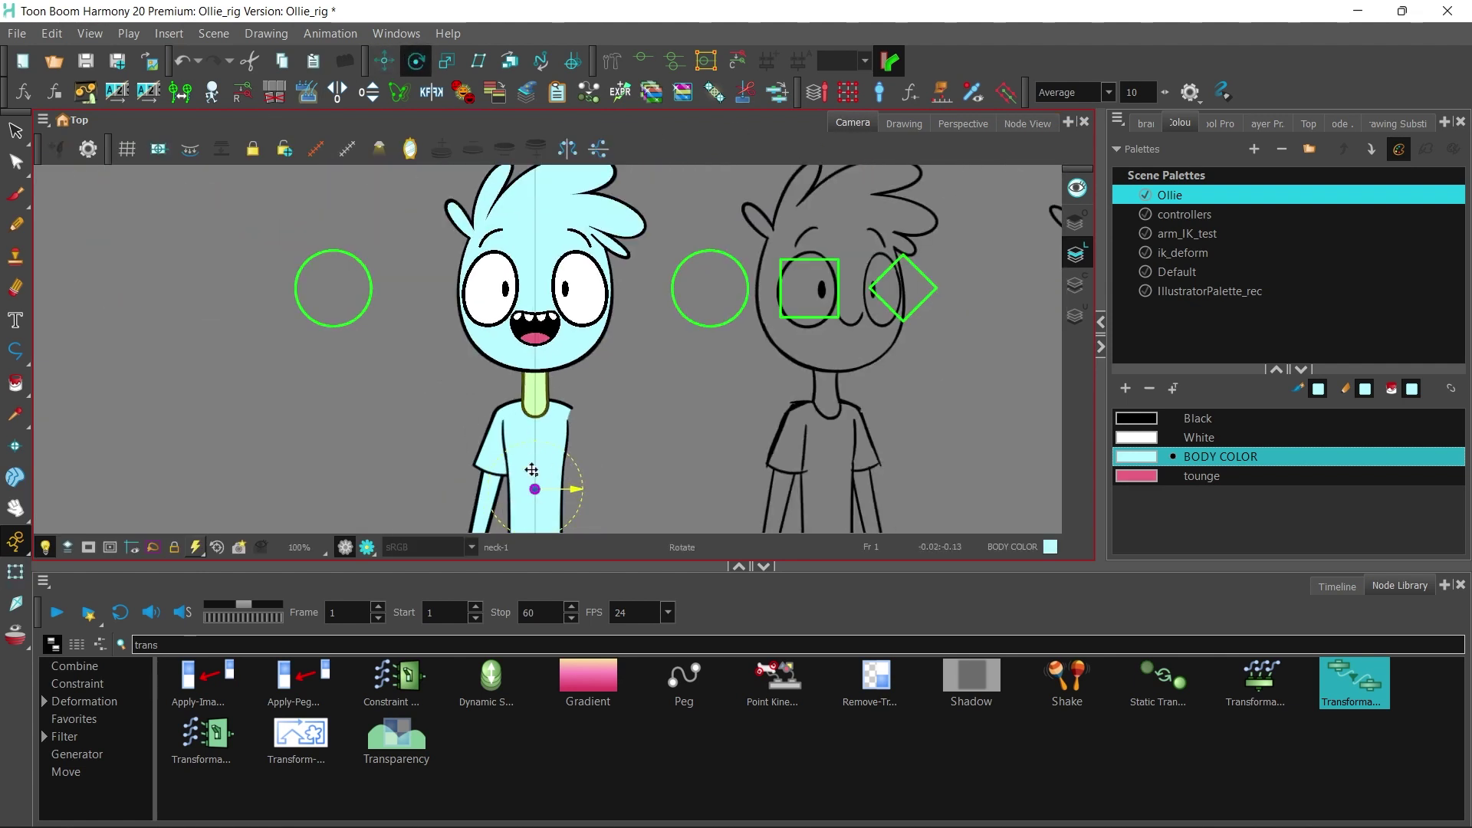
key("2")
key("2")
left_click_drag(532, 470, 568, 328)
key("2")
key("2")
key("2")
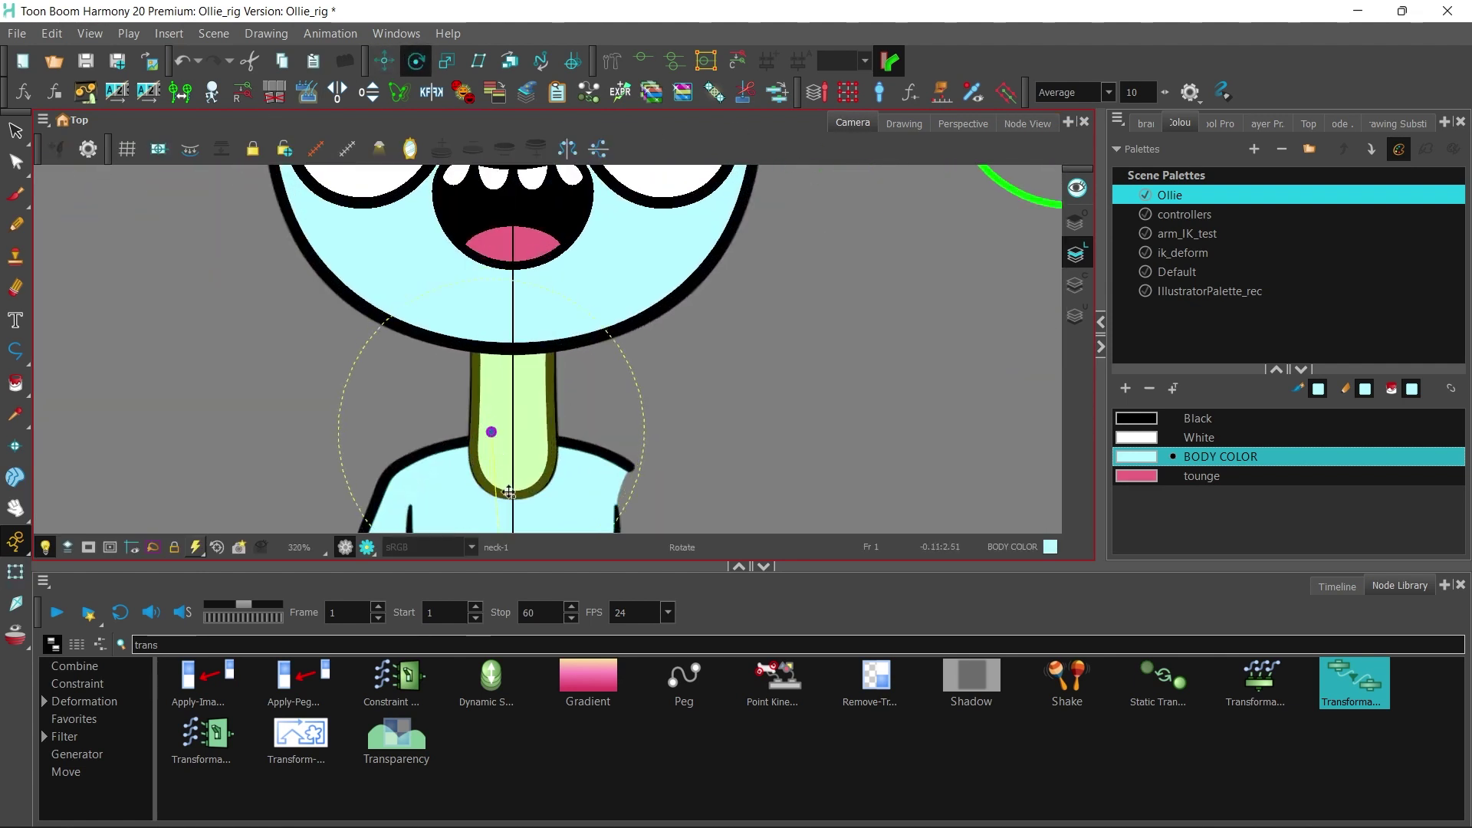
left_click(510, 492)
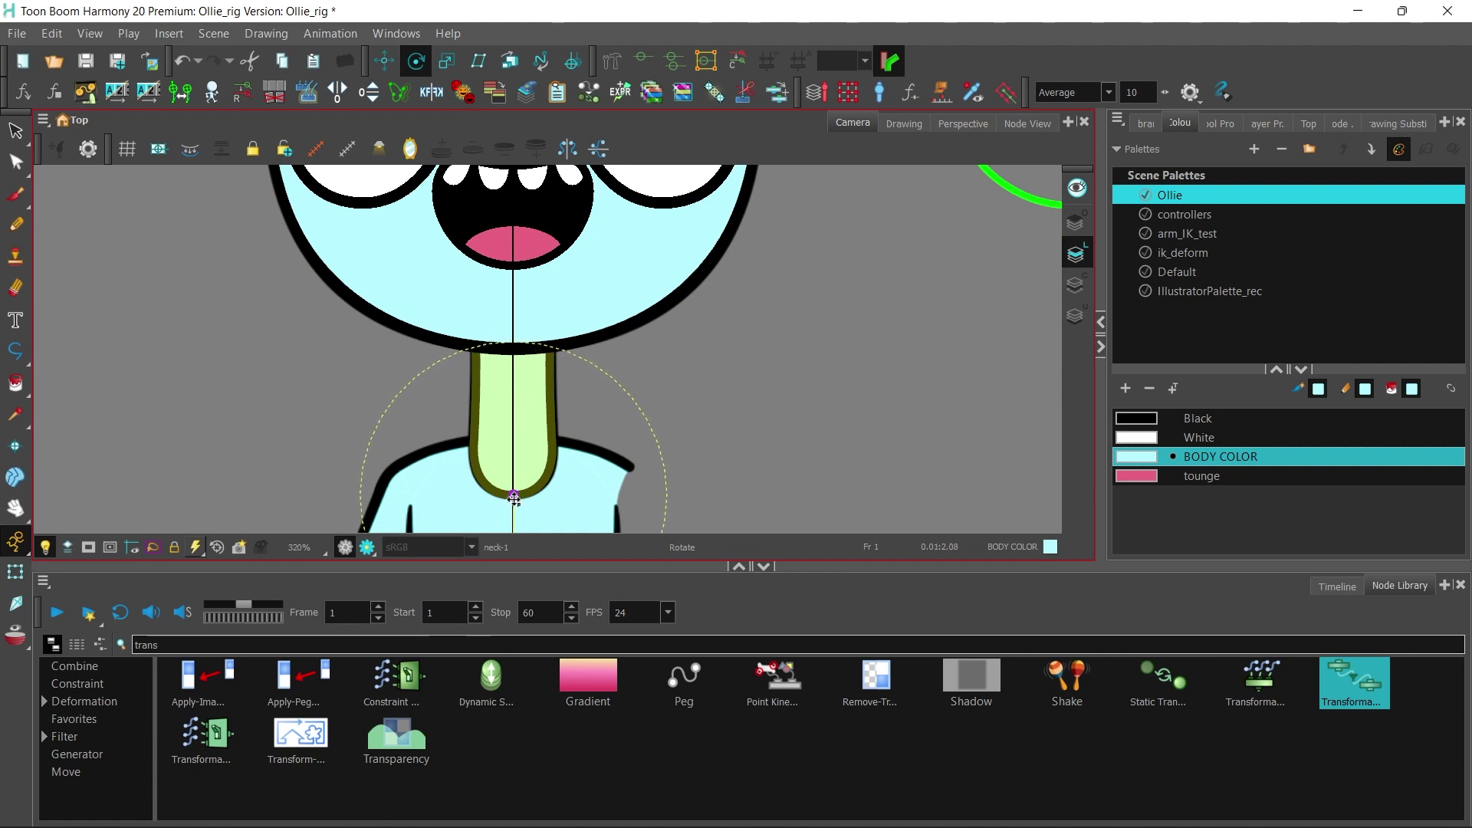
Step: Set the pivot X axis of Peg_1 to 0 and save the scene
left_click(1246, 128)
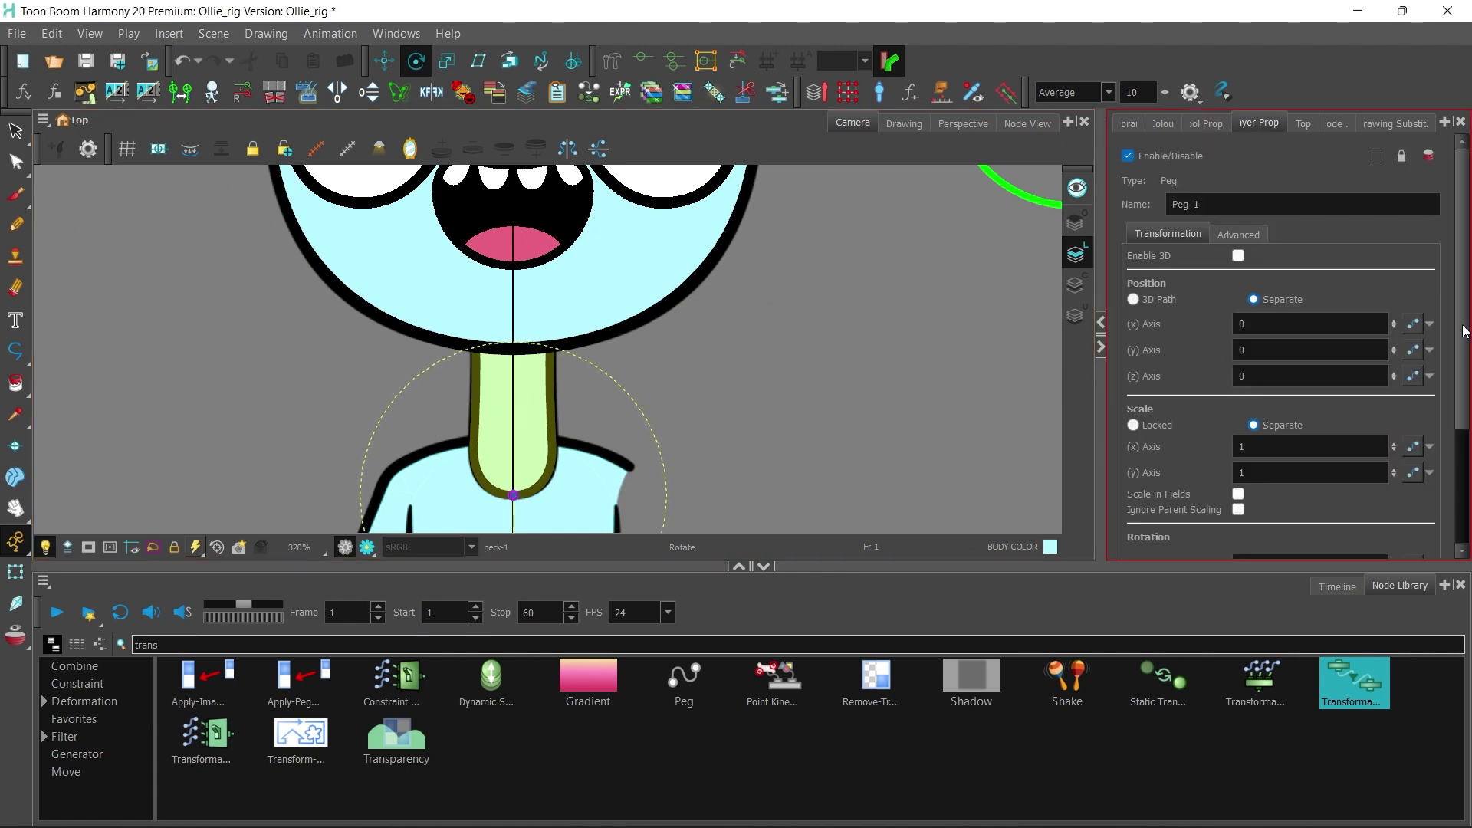
scroll(1288, 459, "down", 5)
left_click(1291, 502)
type("0")
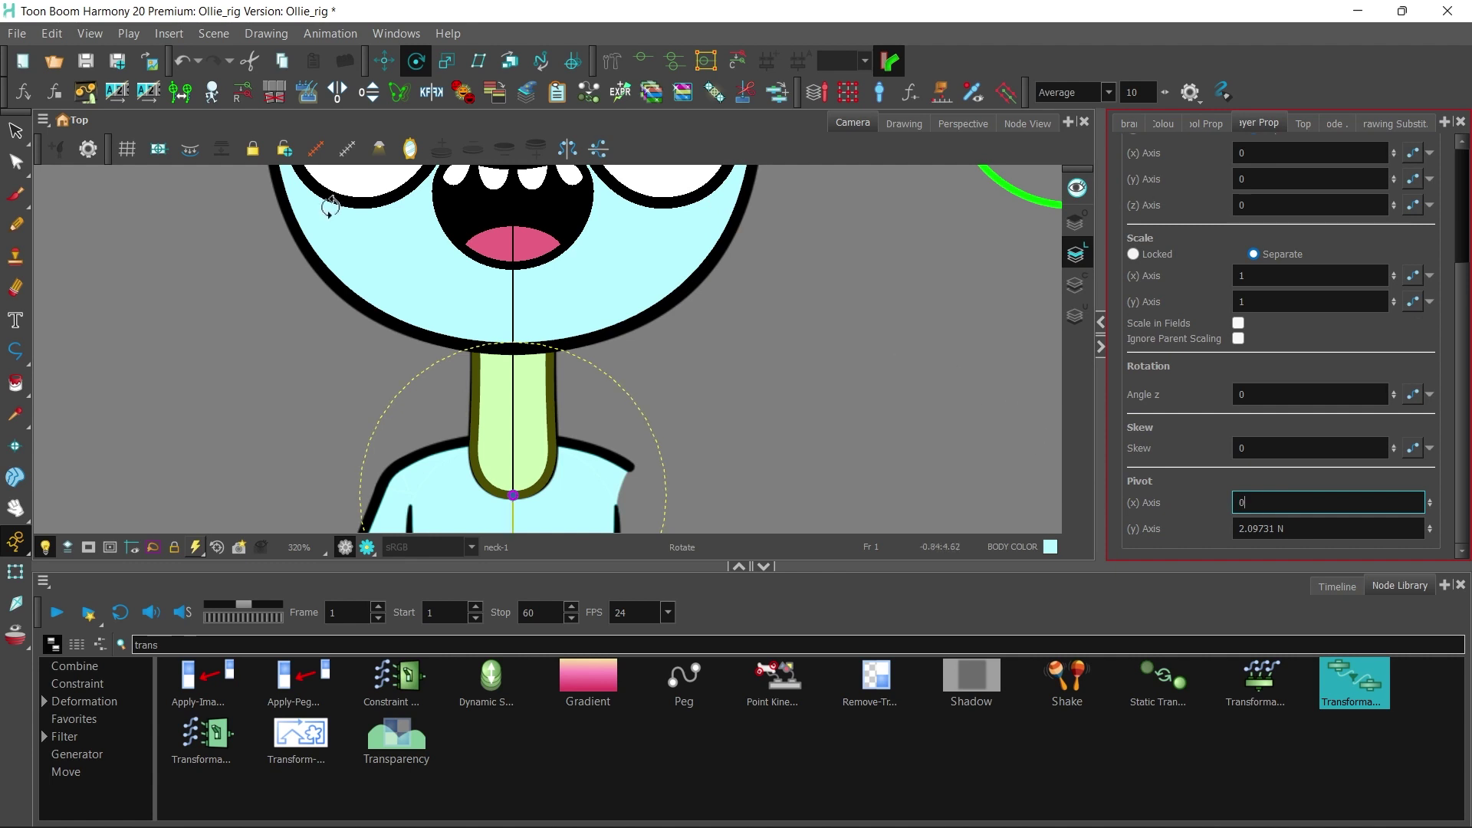
key("Return")
key("ctrl+s")
Step: Rename Peg_1 as neck_hold_p in the layer properties
left_click(1020, 126)
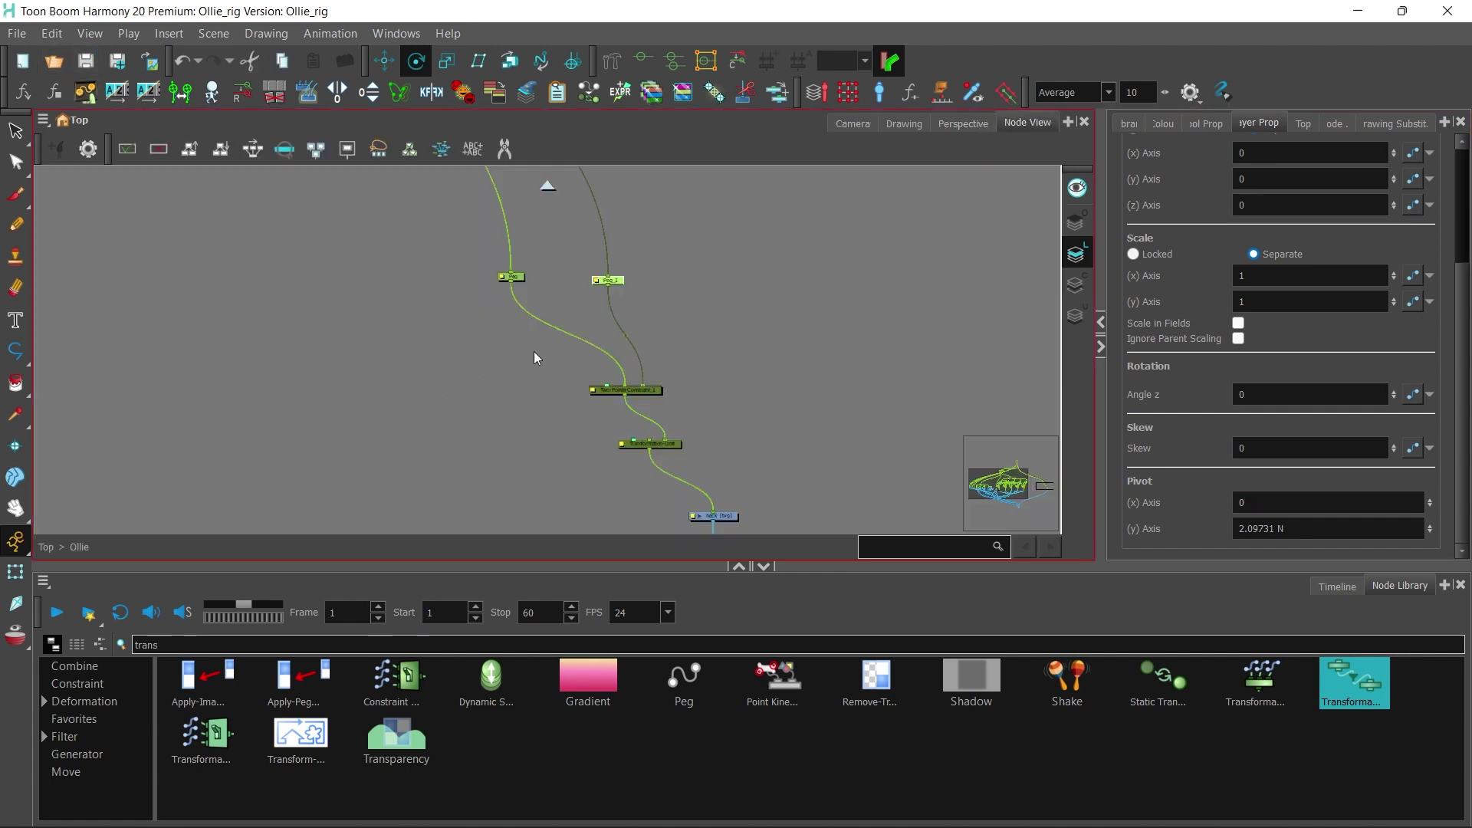
left_click(433, 300)
double_click(546, 304)
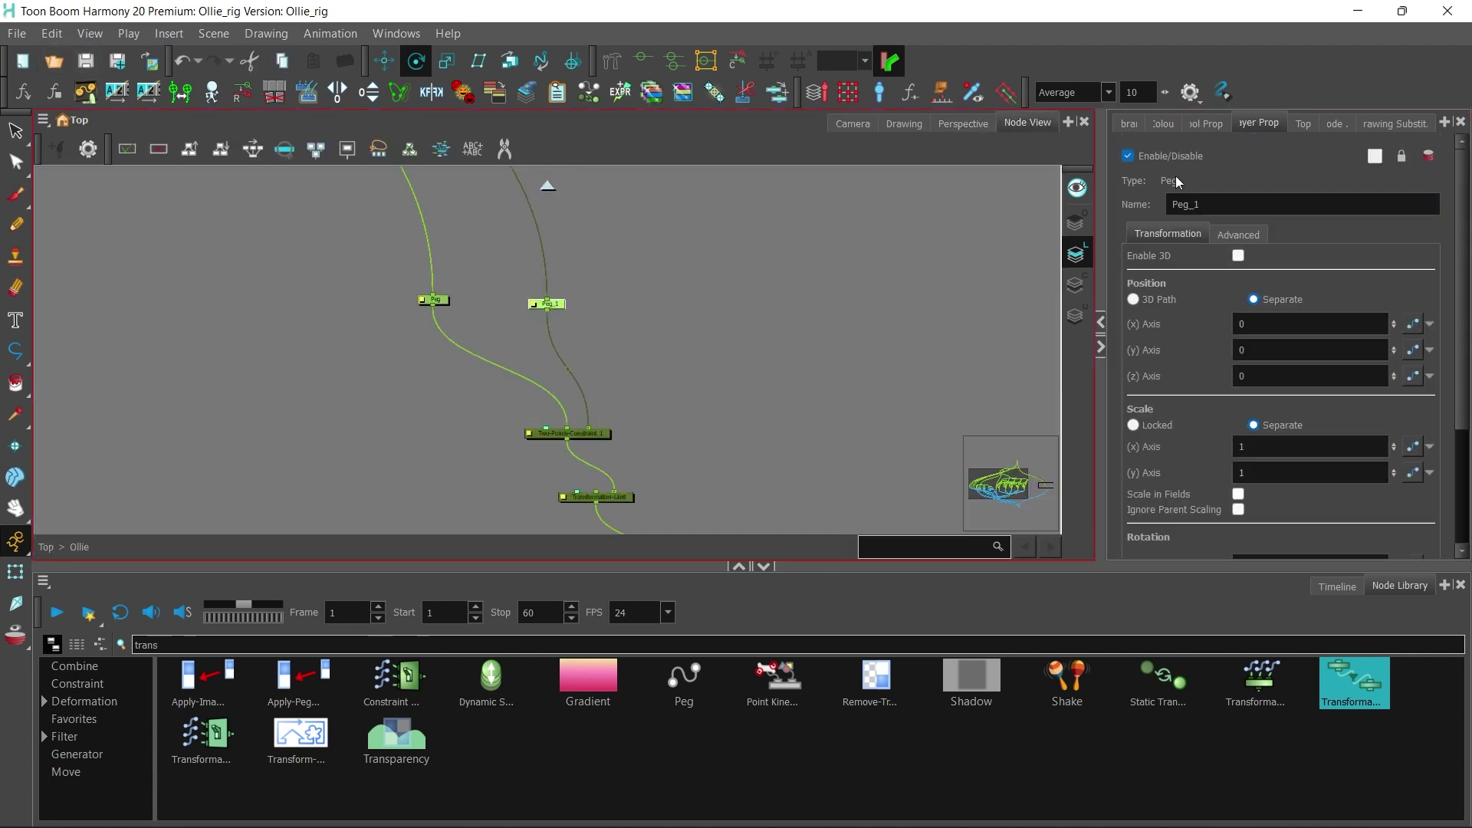
type("neck_hold_p")
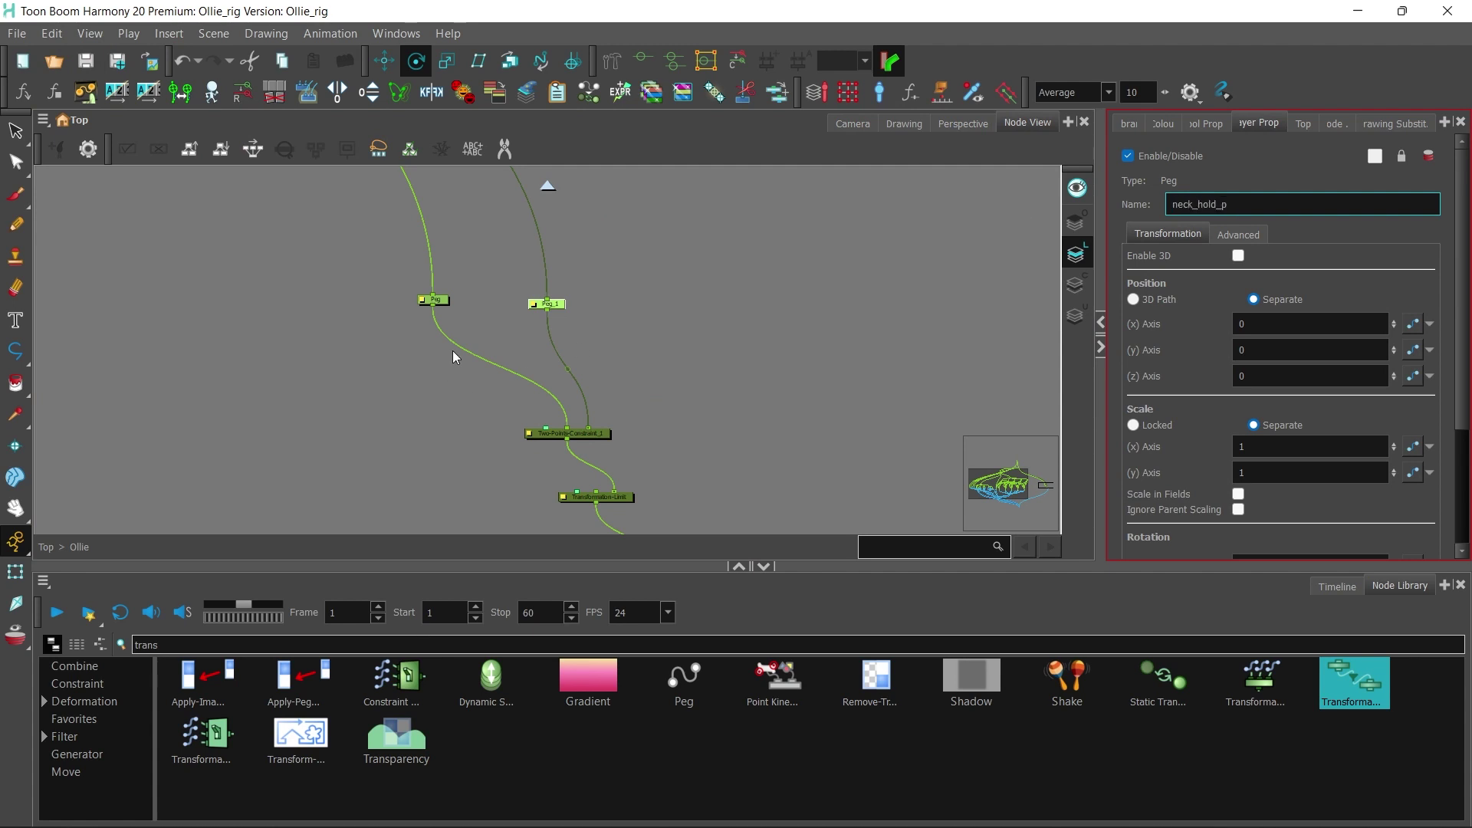
Step: Rename the other peg feeding the Two Points Constraint as neck_p
left_click(439, 295)
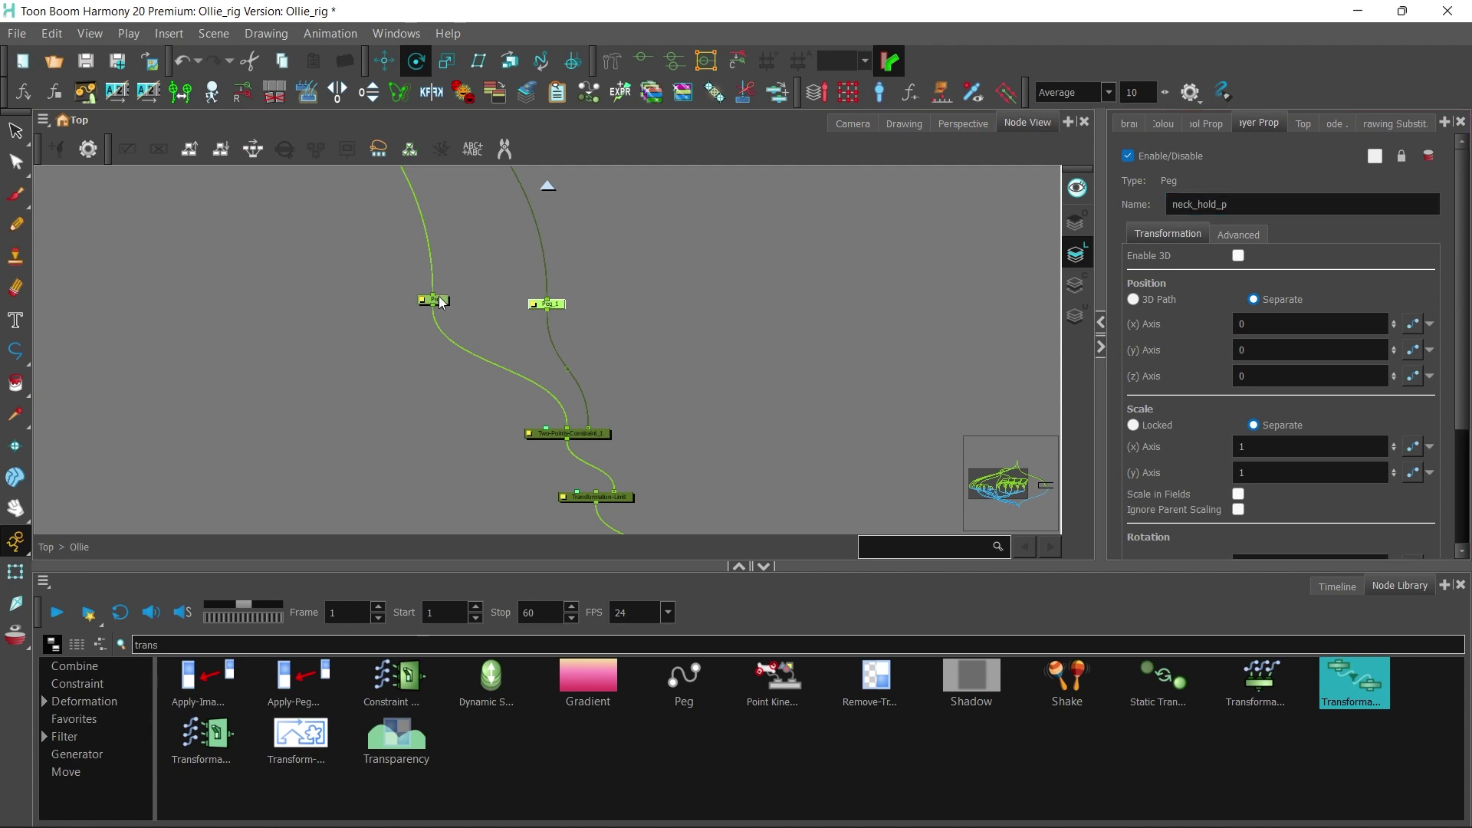
double_click(442, 301)
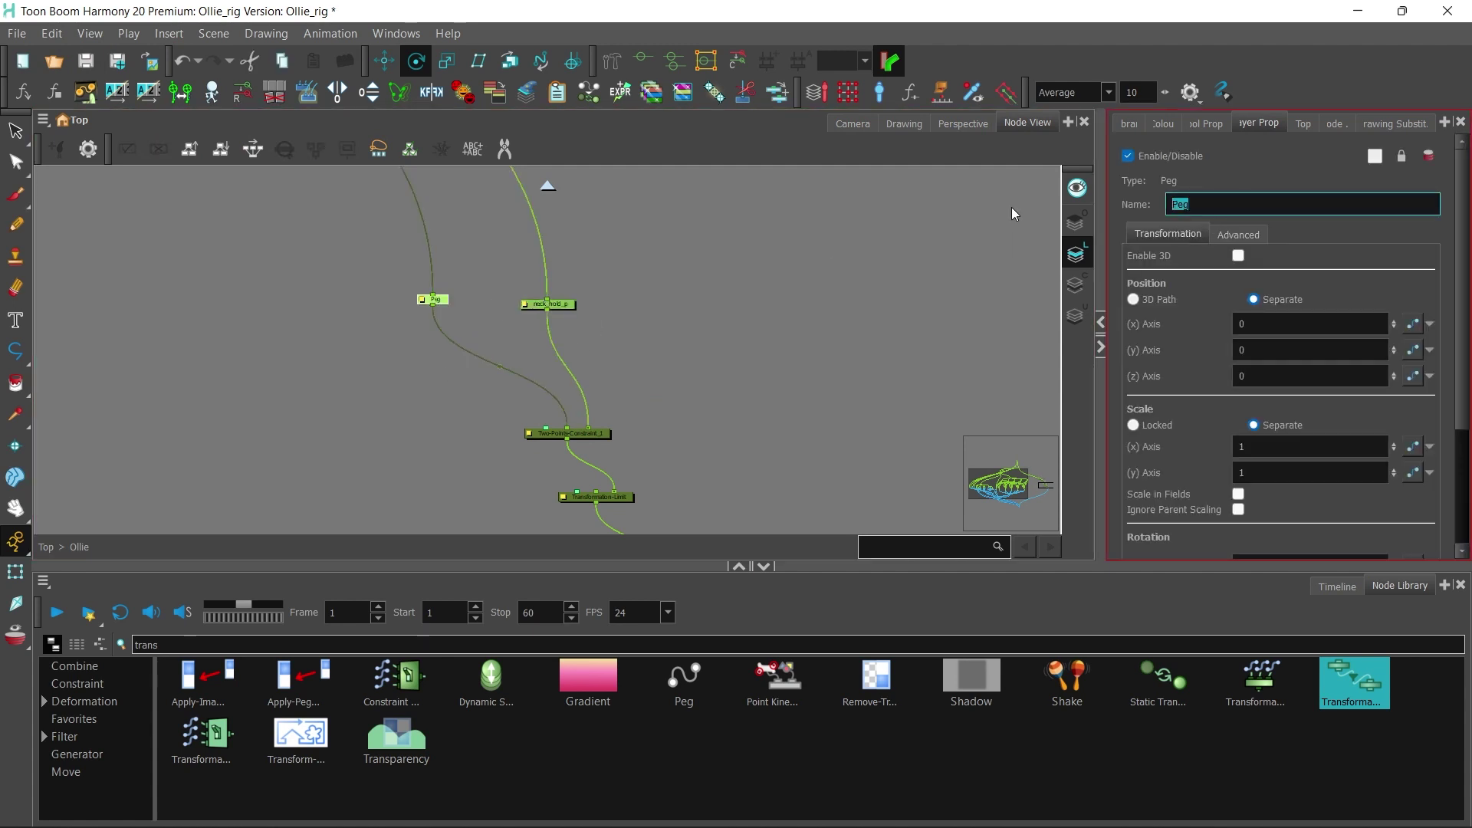
type("neck_p")
Step: Place the neck_p pivot at the upper end of the neck behind the mouth and set its pivot X axis to 0
left_click(849, 124)
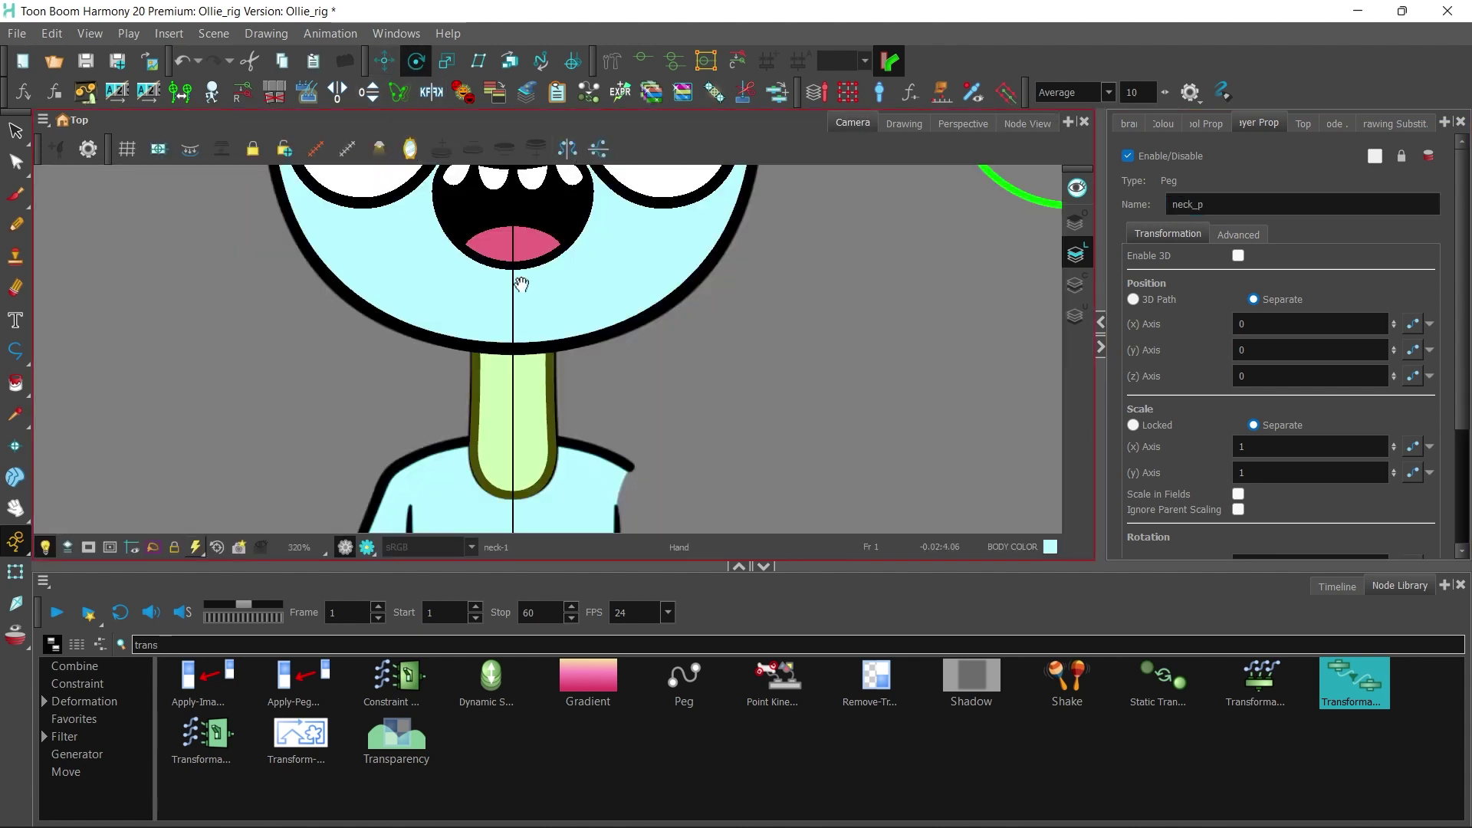
scroll(530, 502, "down", 4)
left_click_drag(532, 495, 536, 339)
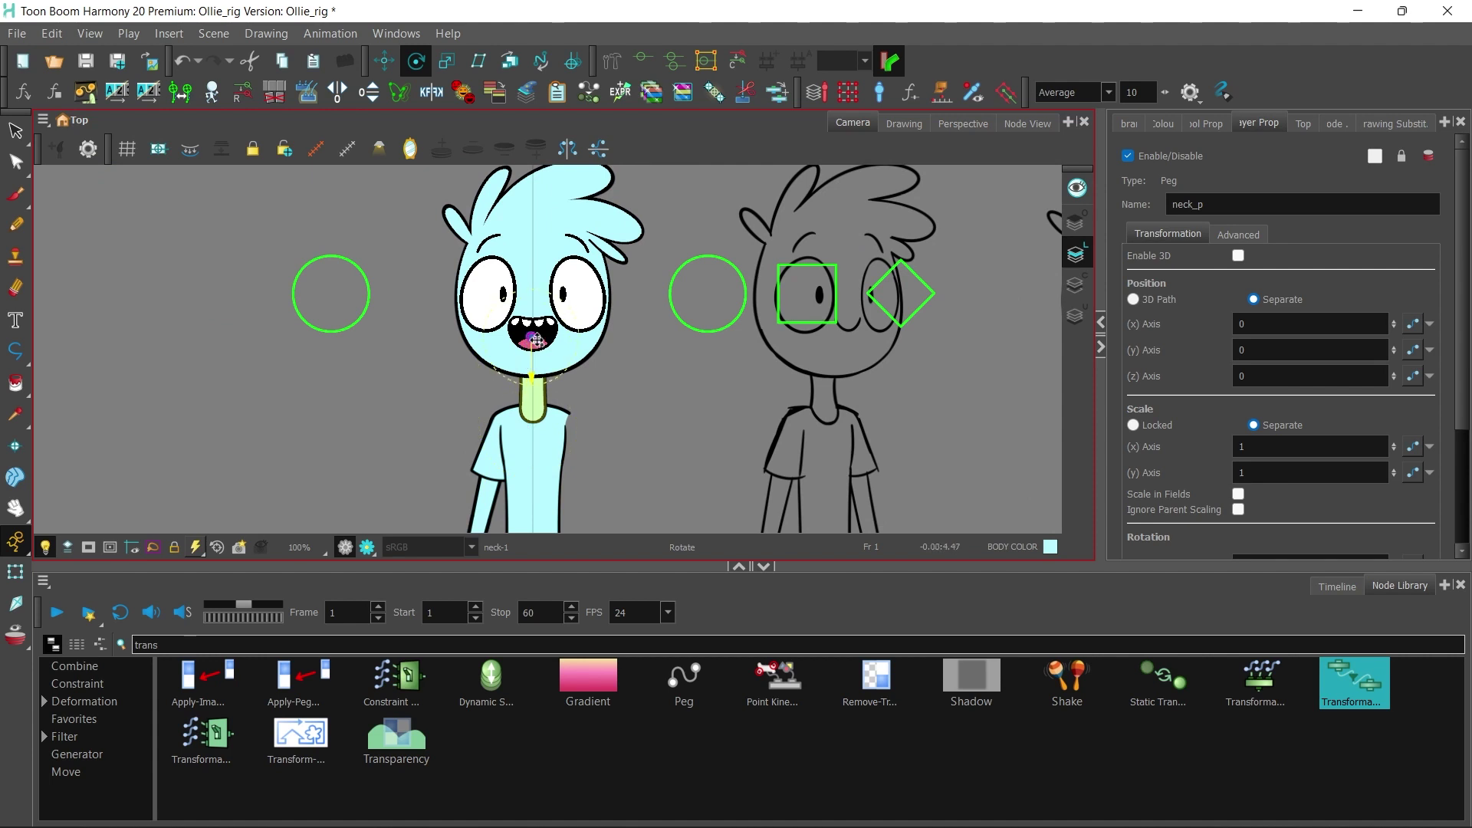
scroll(1315, 475, "down", 3)
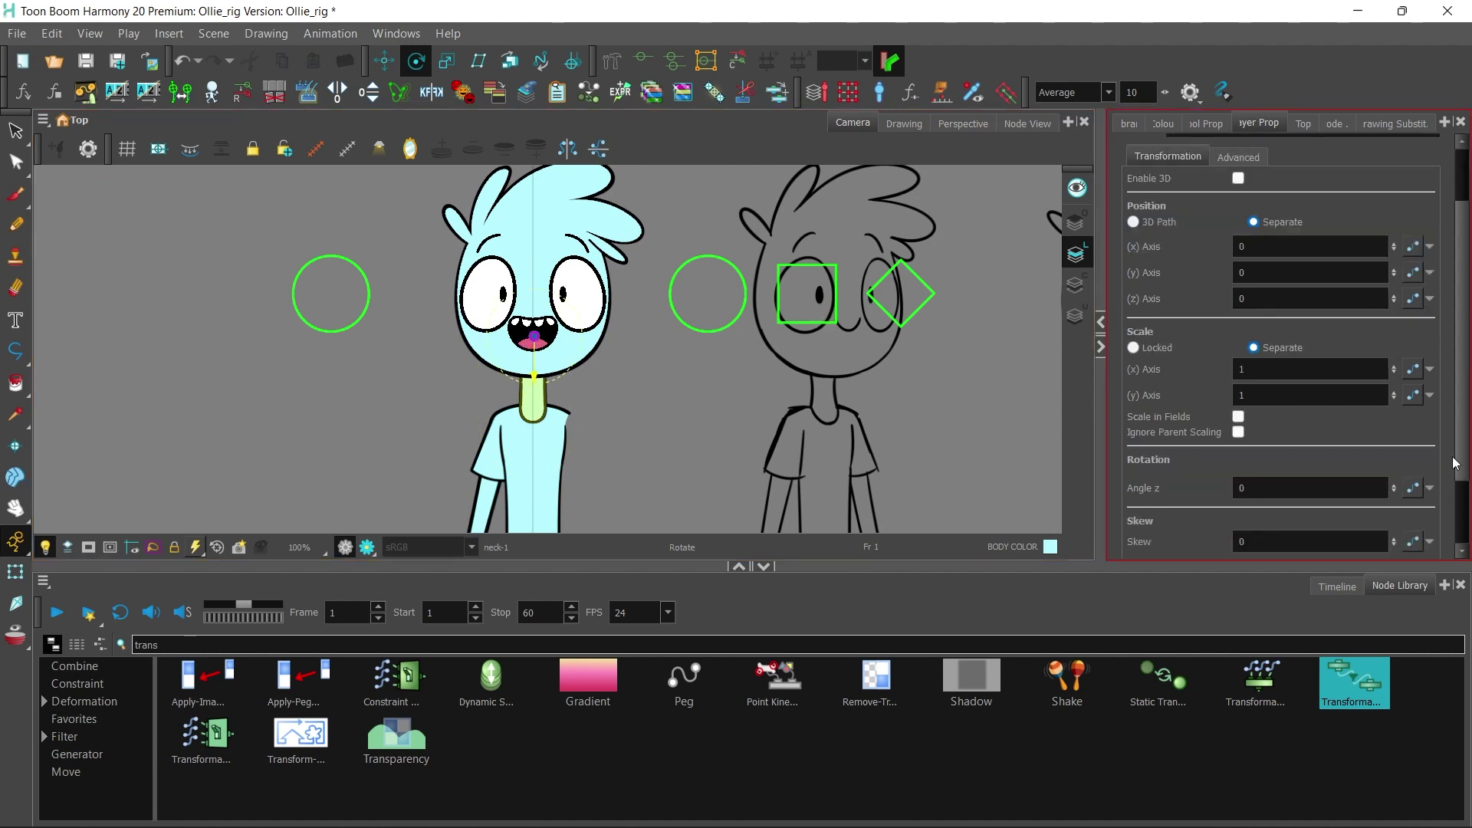
left_click(1316, 501)
type("0")
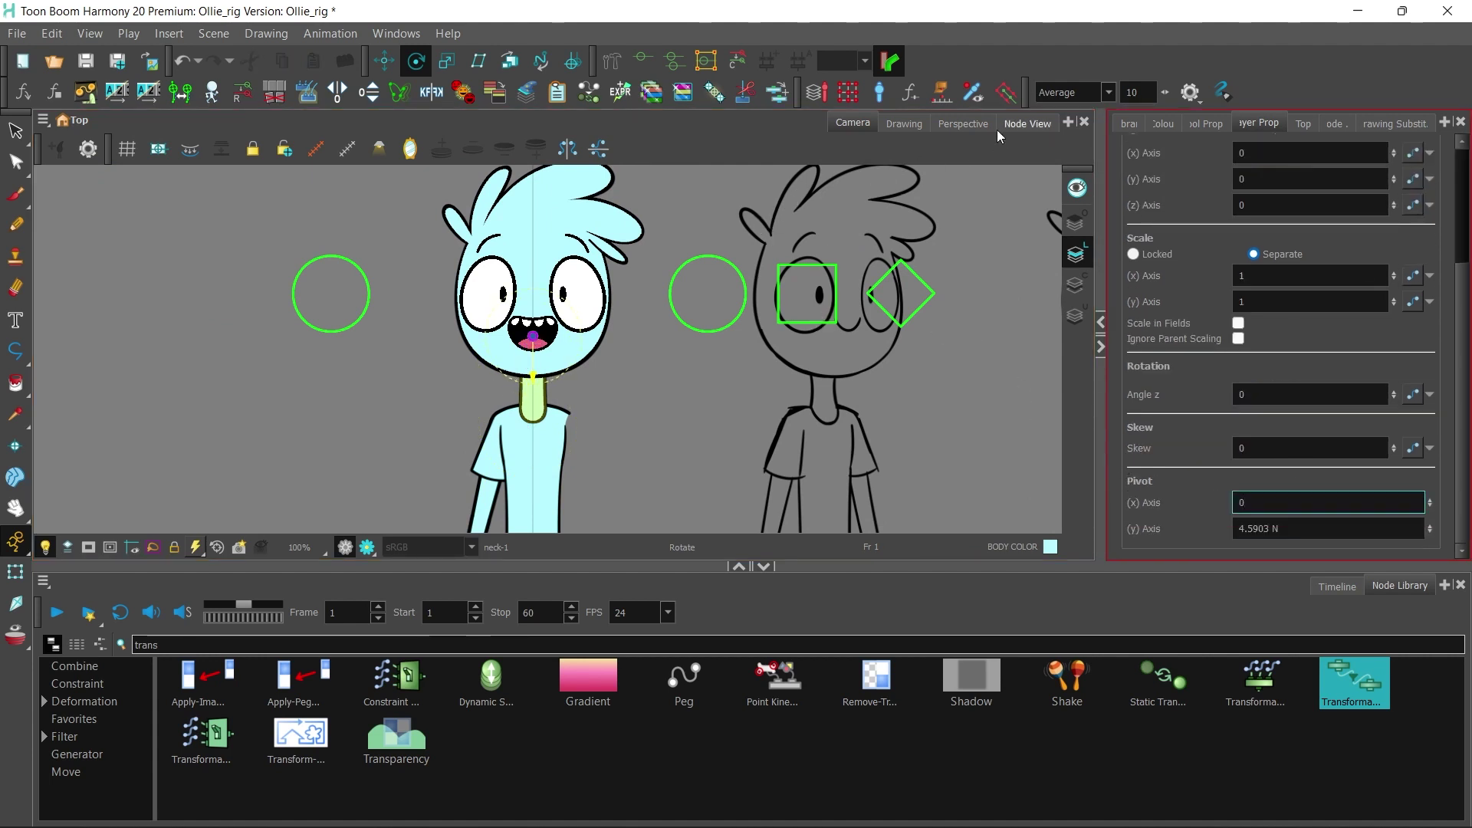
Step: Isolate the neck layer in the camera view to check its shape against the pivot, and restore the full rig display
left_click(1025, 124)
left_click_drag(409, 247, 607, 405)
scroll(687, 315, "down", 1)
left_click(851, 123)
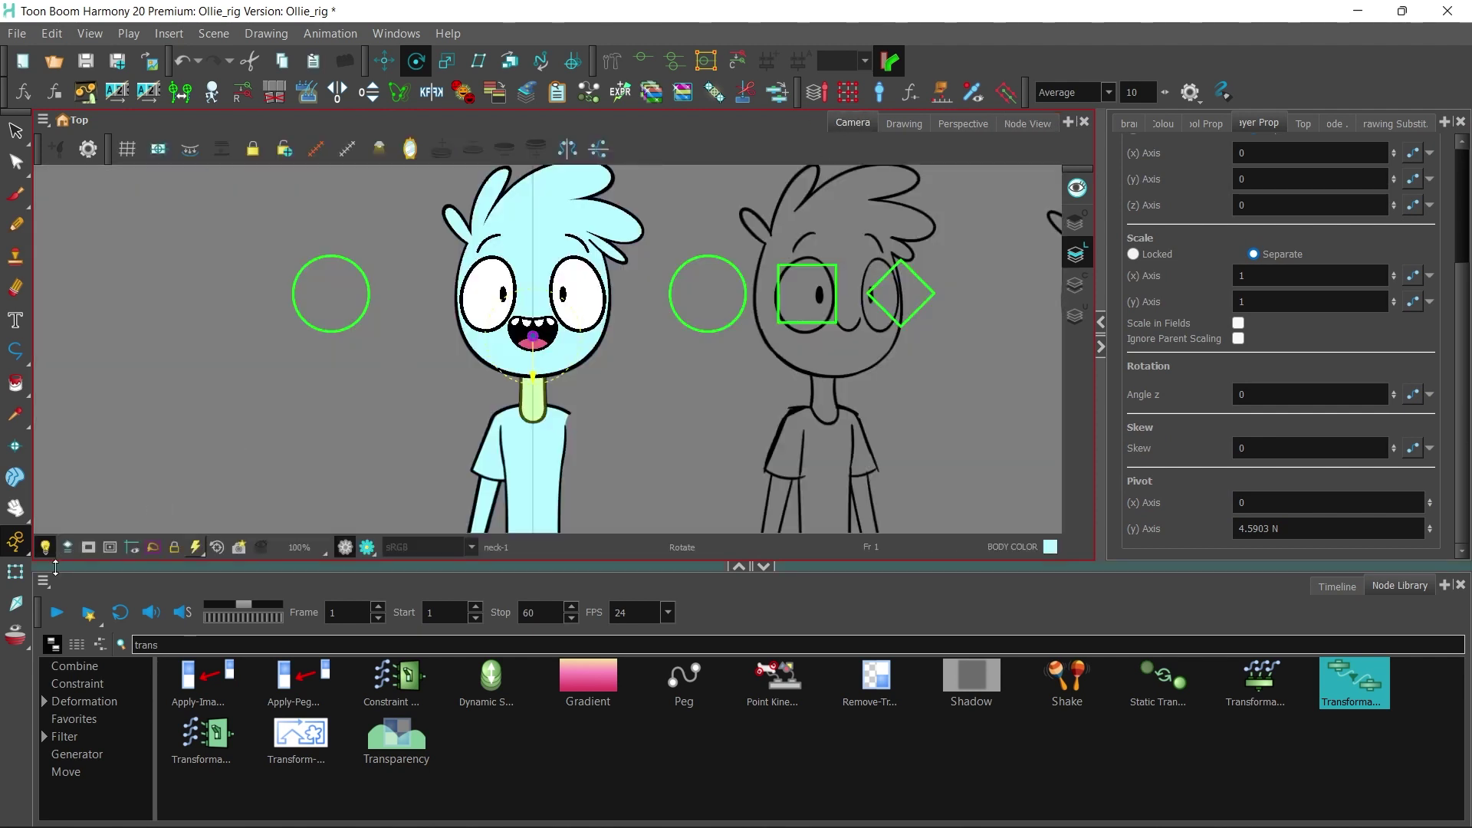
left_click(15, 571)
left_click(1337, 586)
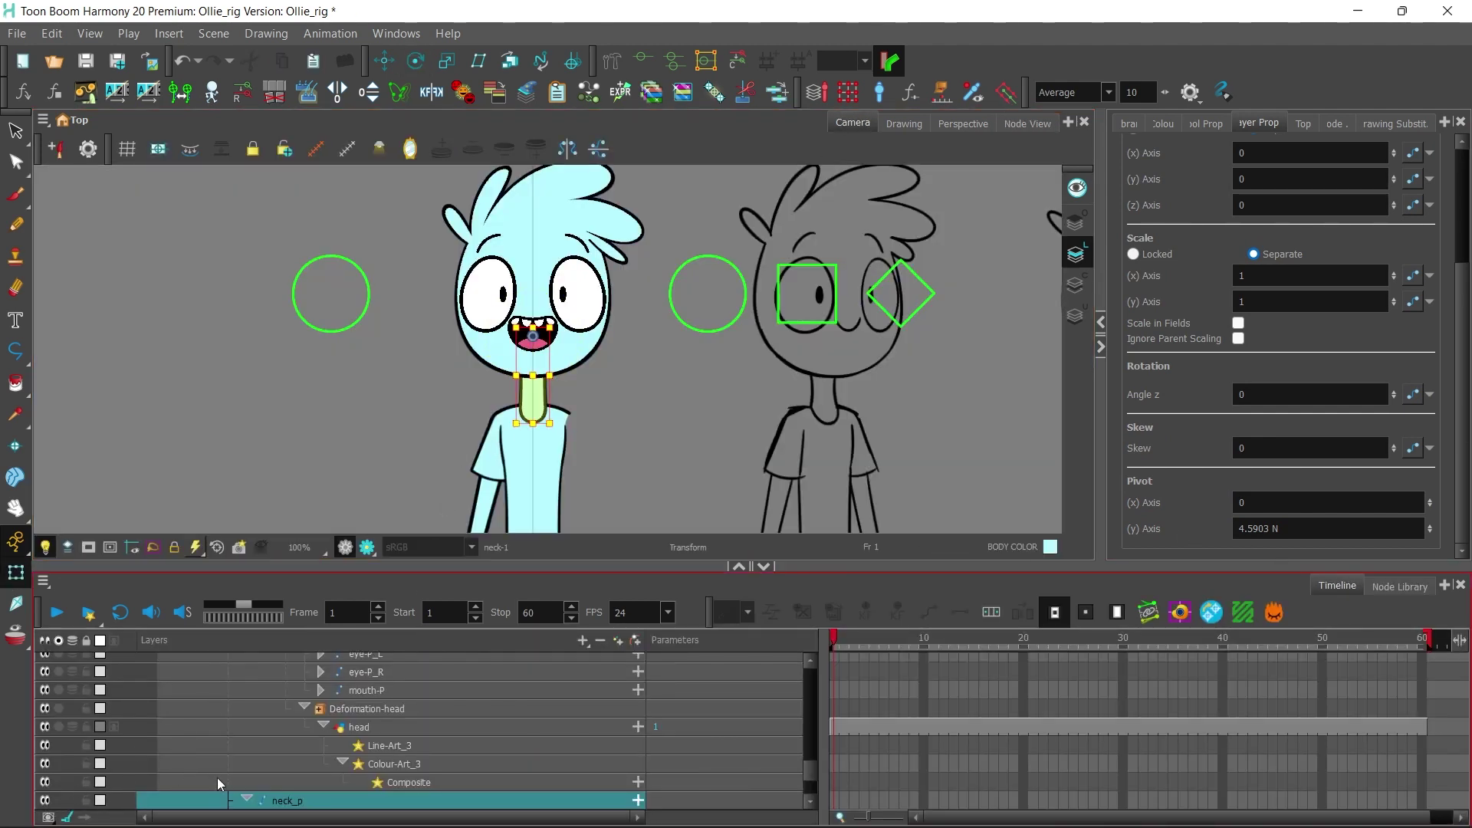
scroll(791, 763, "down", 1)
key("Right")
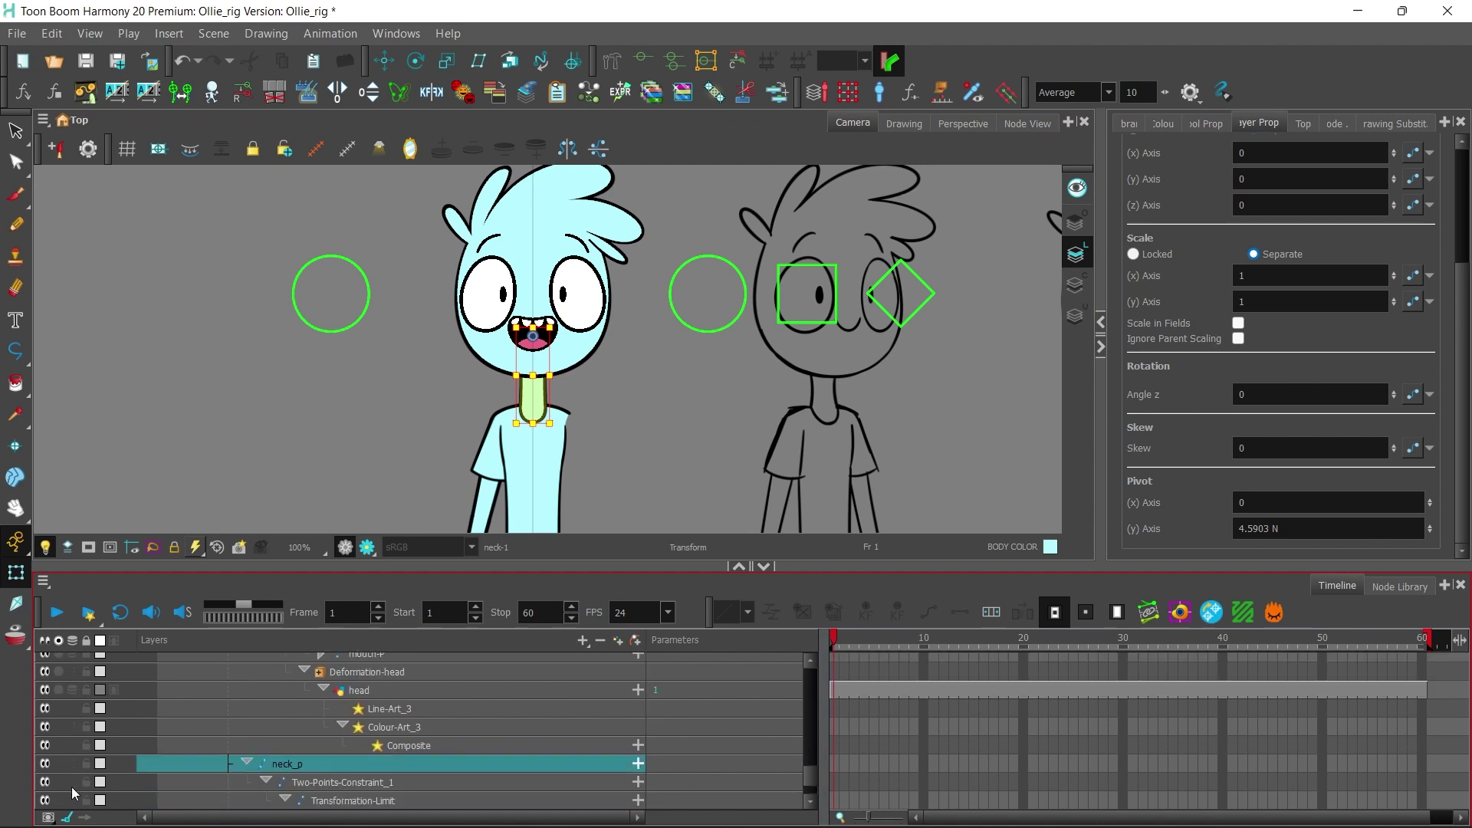
scroll(811, 788, "down", 1)
left_click(59, 764)
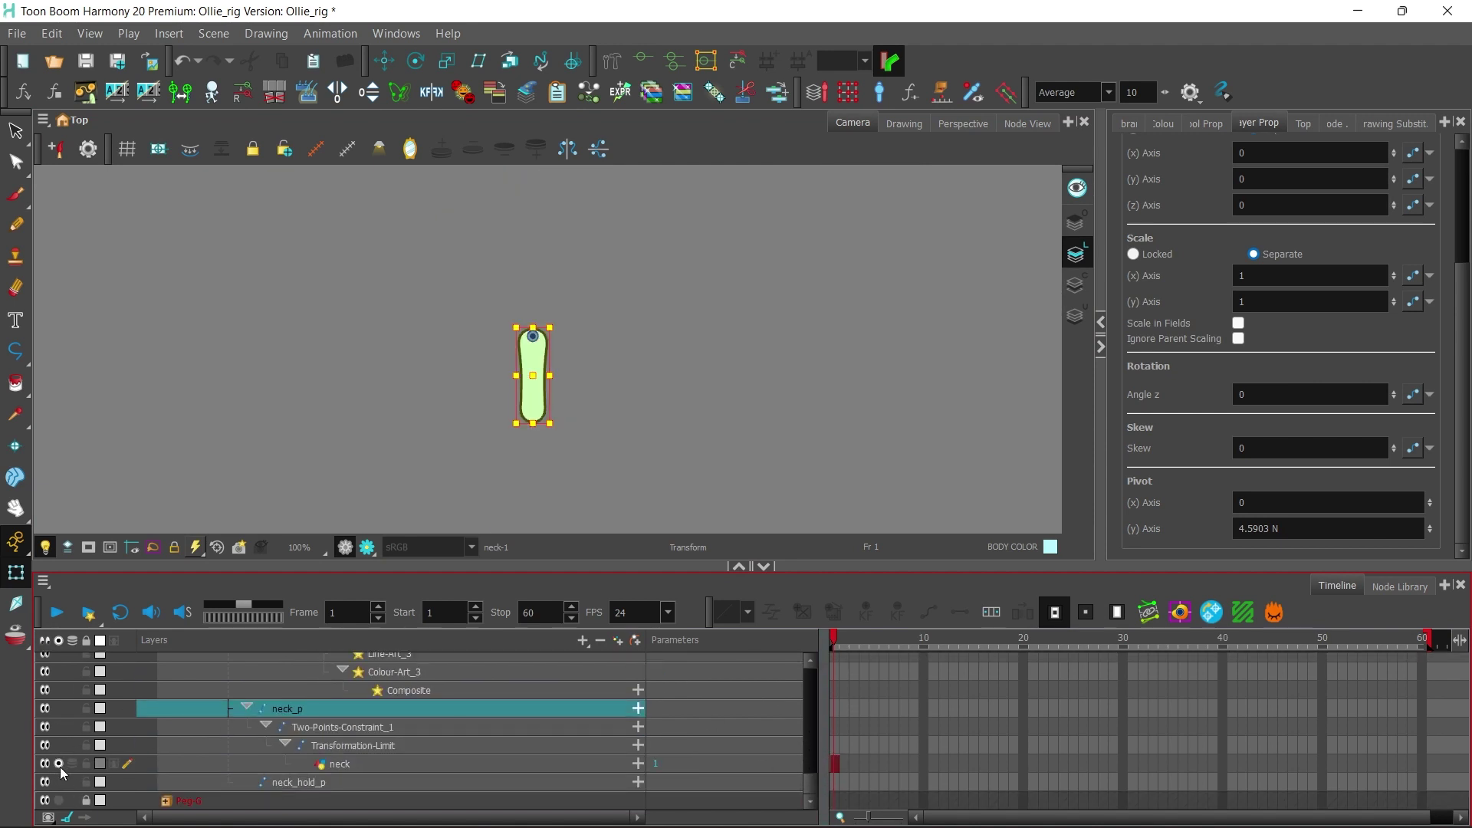
left_click(58, 765)
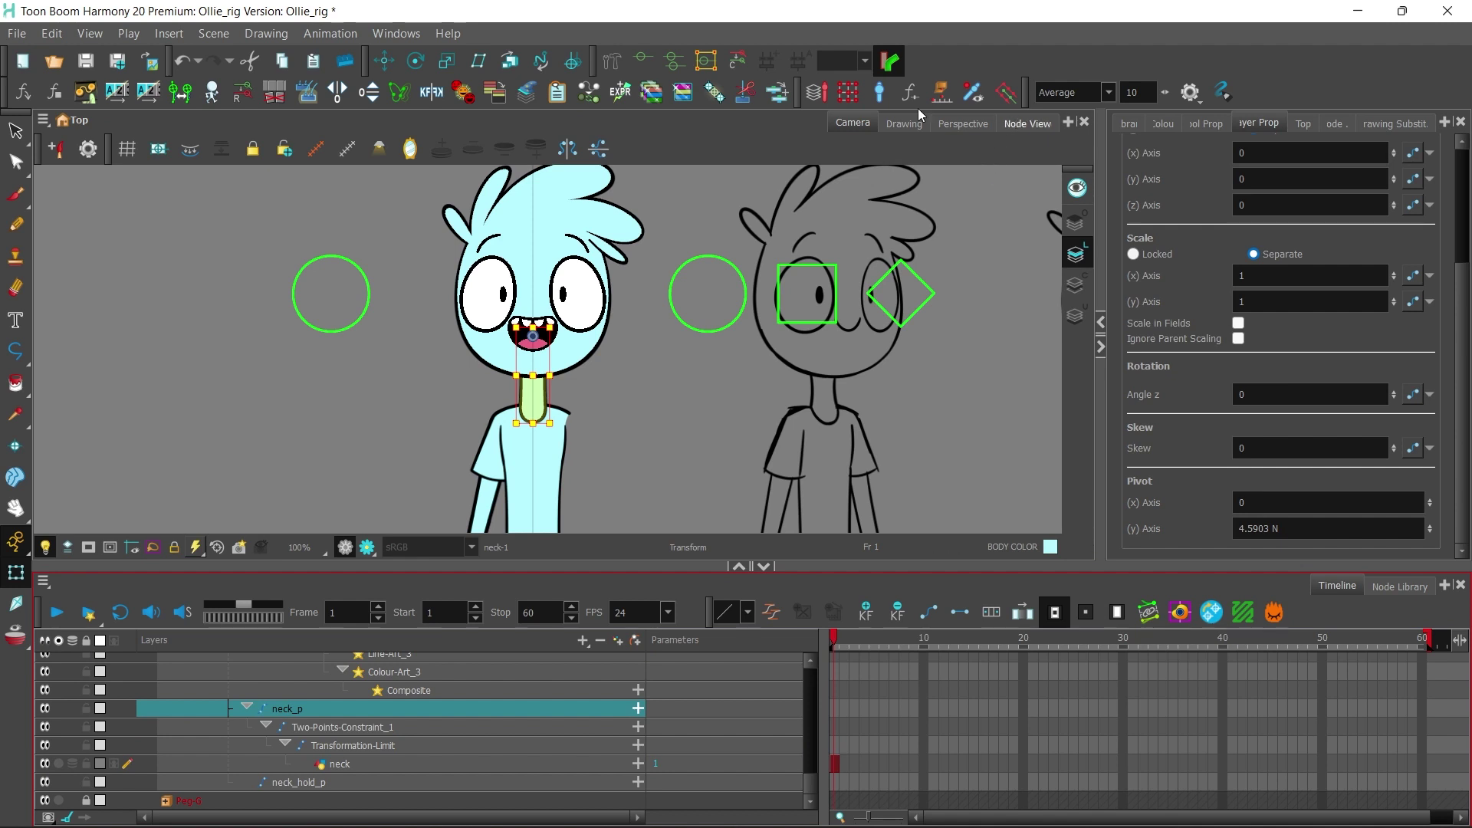
Step: Save the scene and reconnect the neck_p peg under the head hierarchy in the HEAD group
left_click(1026, 124)
left_click(85, 63)
left_click(192, 338)
left_click_drag(243, 291, 355, 341)
scroll(722, 473, "down", 2)
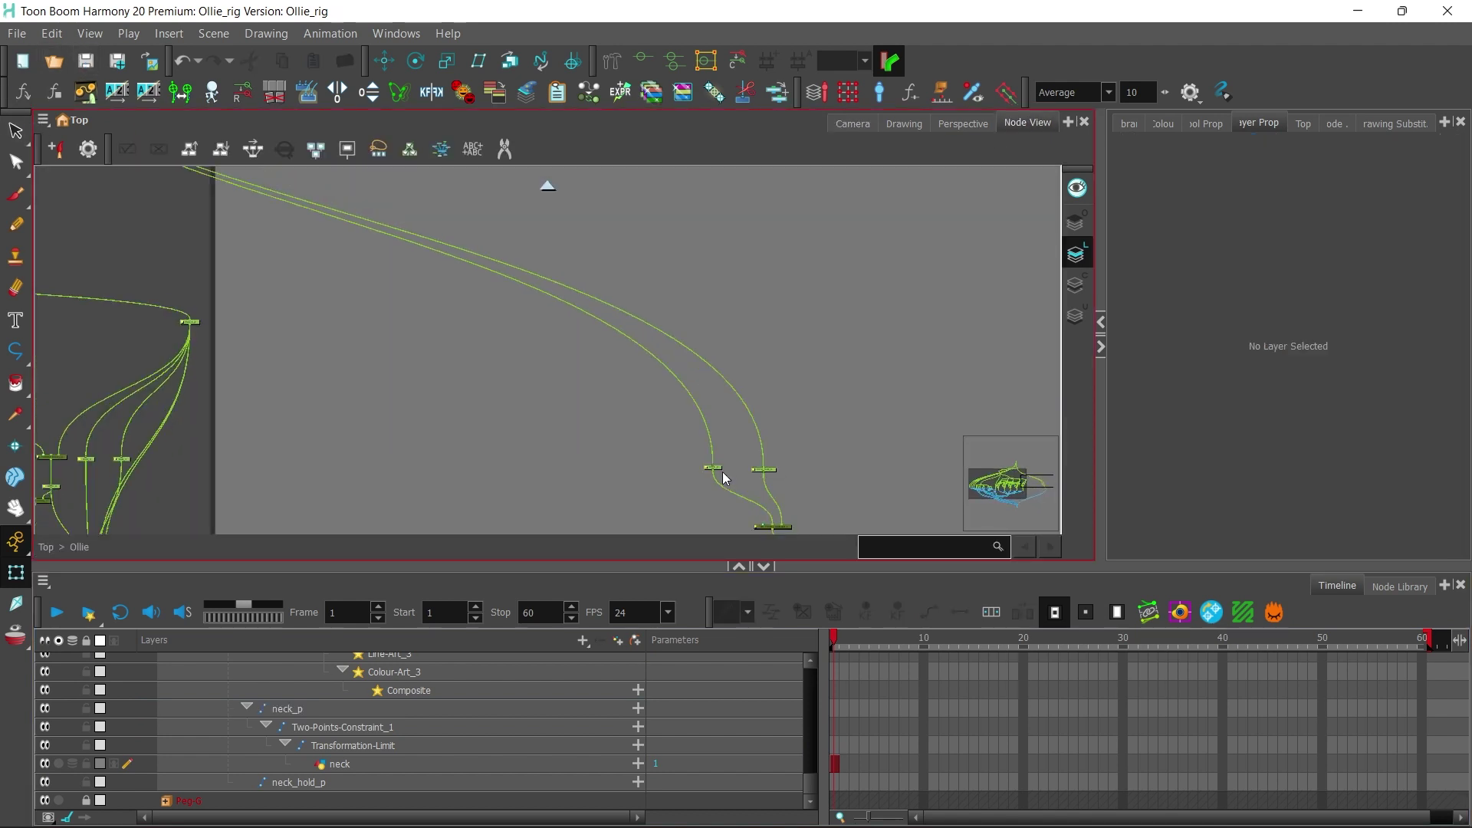
left_click(713, 467)
scroll(553, 361, "down", 2)
left_click_drag(322, 286, 575, 383)
left_click_drag(319, 247, 669, 341)
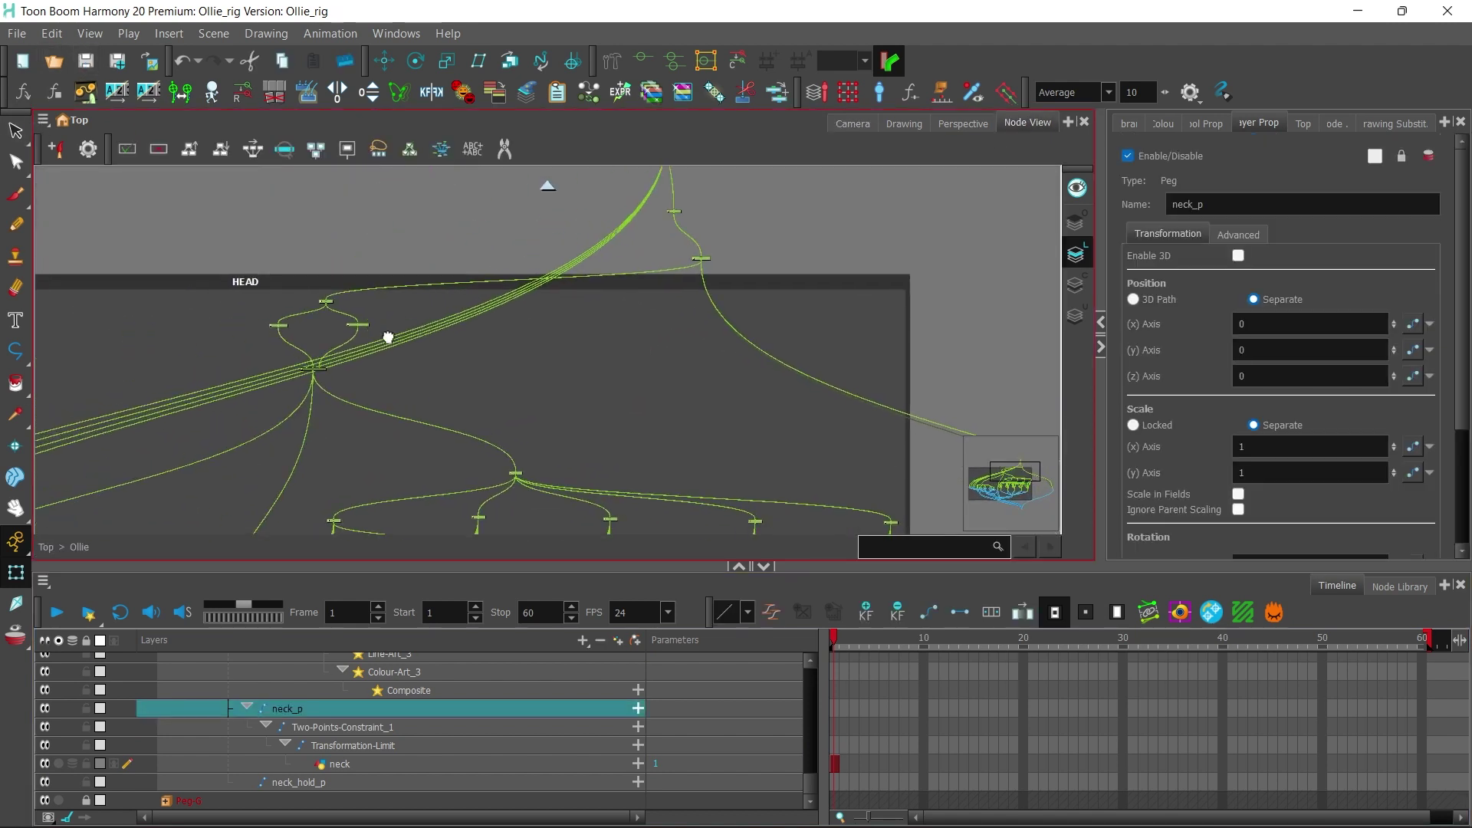
scroll(388, 337, "up", 2)
left_click_drag(246, 318, 847, 358)
Step: Test the neck by translating the neck_p peg in the camera view, and undo the move
left_click(851, 123)
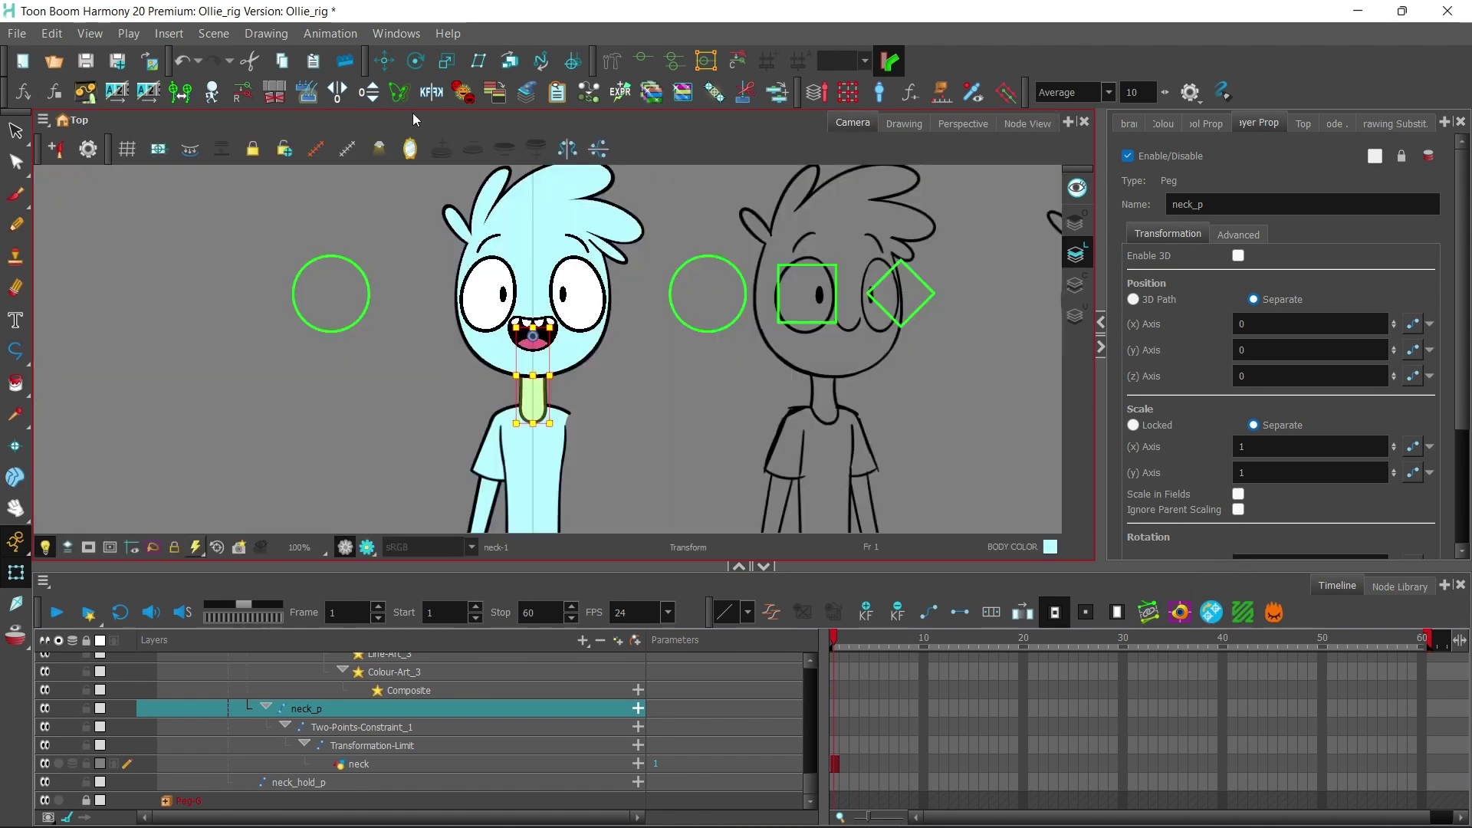
left_click(384, 61)
left_click_drag(456, 239, 479, 287)
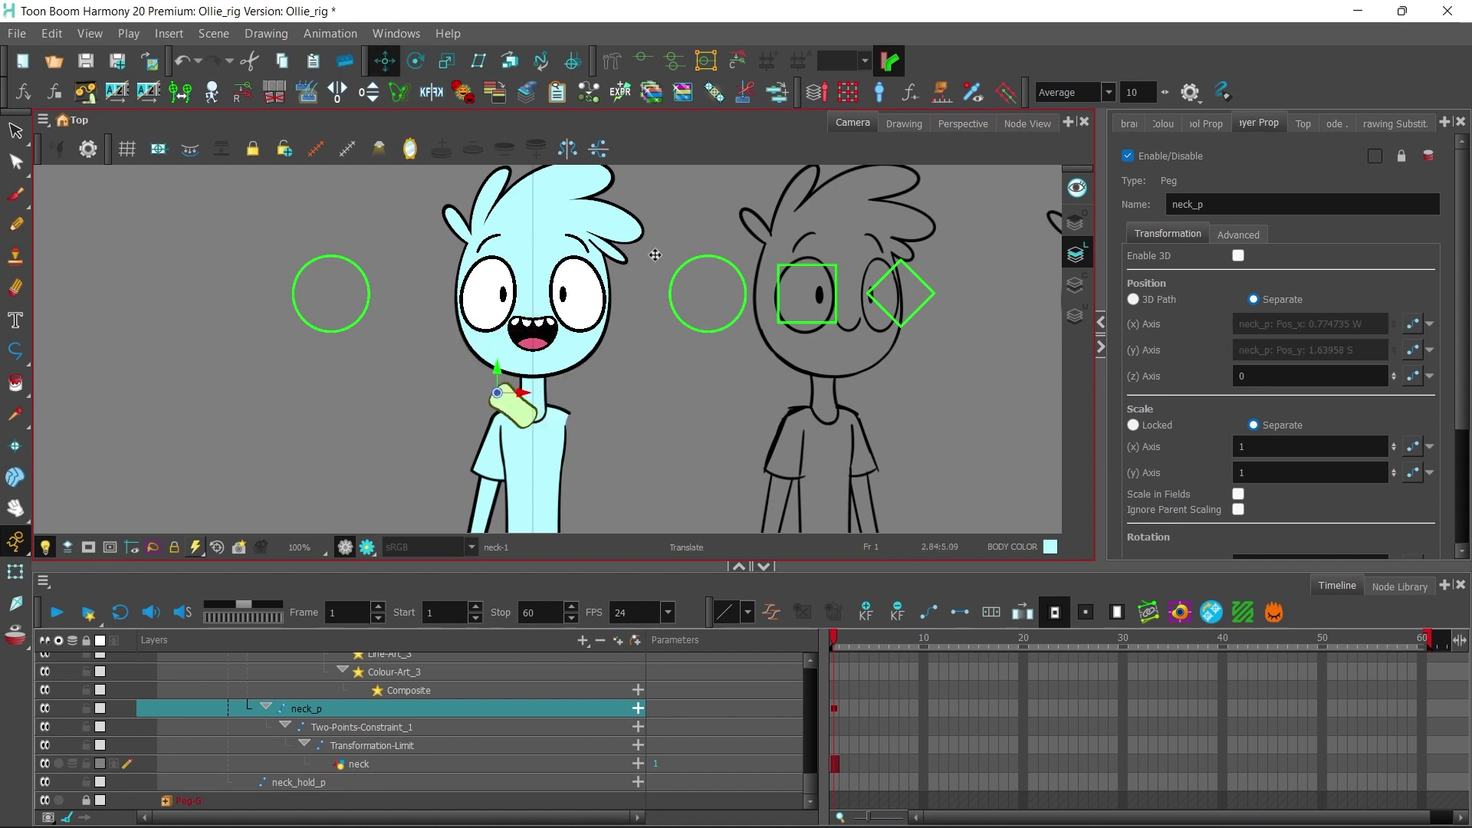
key("ctrl+z")
Step: Test how the neck follows the head by transforming the HEAD_CTRL controller, and undo the test moves
left_click(15, 572)
mouse_move(691, 300)
left_mouse_down()
mouse_move(616, 319)
mouse_move(735, 322)
mouse_move(676, 322)
mouse_move(605, 292)
mouse_move(724, 315)
mouse_move(705, 357)
mouse_move(706, 227)
mouse_move(703, 354)
mouse_move(695, 231)
mouse_move(703, 316)
mouse_move(647, 317)
mouse_move(697, 291)
mouse_move(671, 295)
mouse_move(692, 316)
left_mouse_up()
mouse_move(660, 368)
left_mouse_down()
mouse_move(709, 354)
mouse_move(677, 363)
mouse_move(732, 312)
mouse_move(692, 253)
mouse_move(720, 319)
left_mouse_up()
key("ctrl+z")
key("ctrl+z")
key("ctrl+z")
key("ctrl+z")
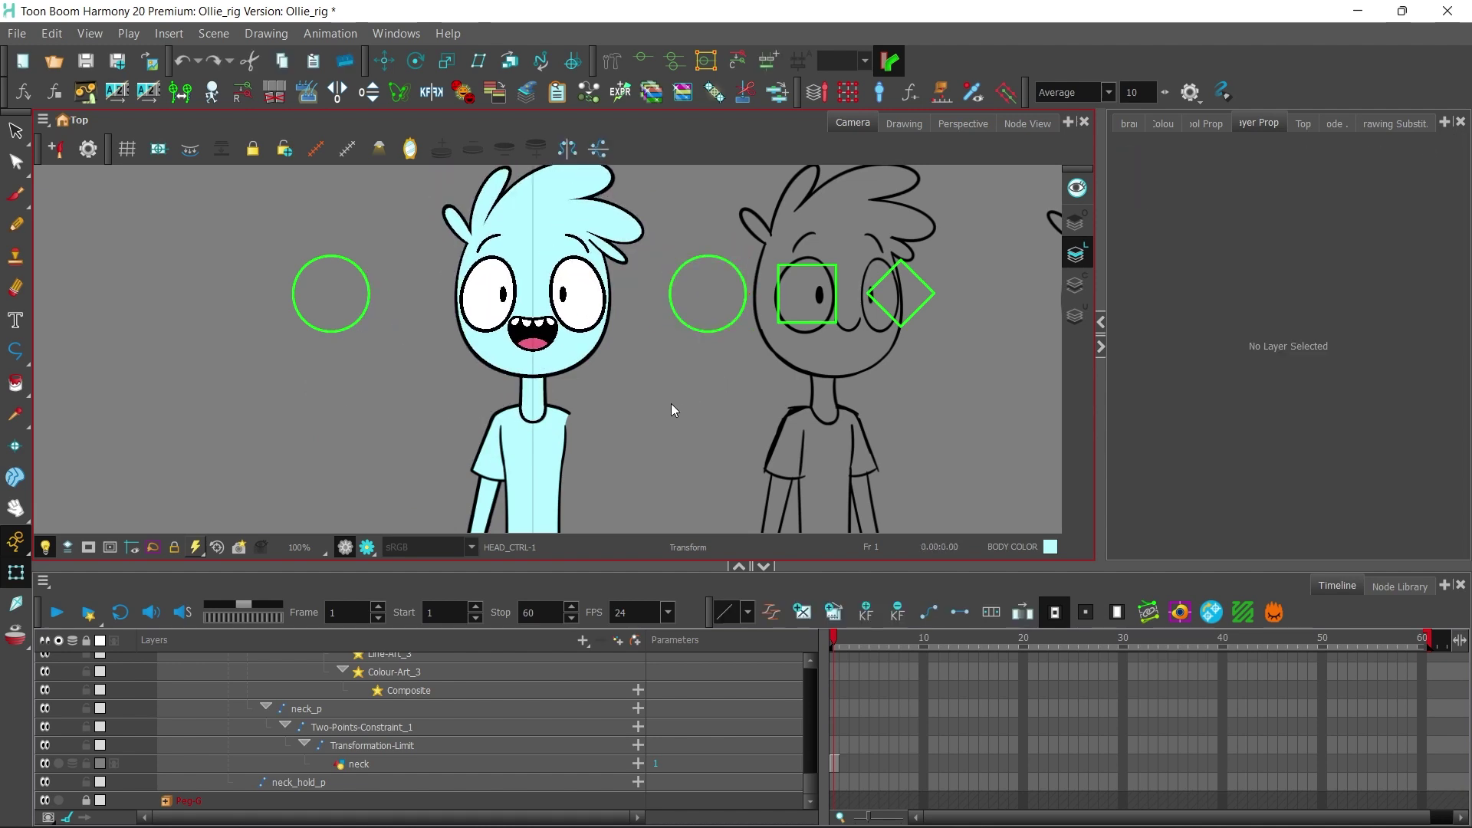
Step: Enclose the neck nodes in a backdrop titled NECK in the node view
left_click(1026, 123)
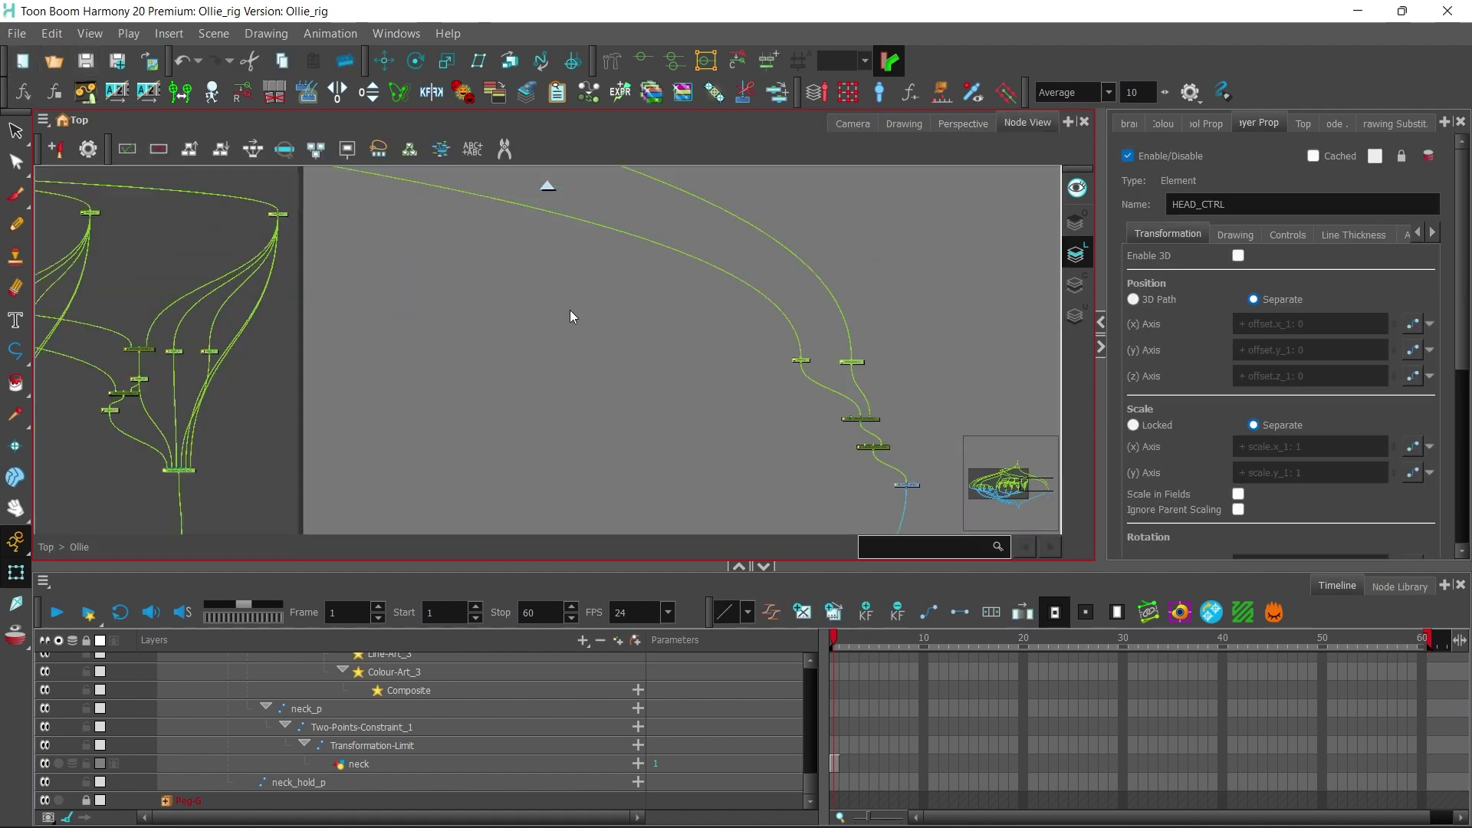
scroll(568, 310, "up", 3)
left_click_drag(656, 483, 657, 450)
left_click_drag(486, 214, 683, 506)
left_click(453, 325)
type("NECK")
left_click(578, 499)
scroll(587, 344, "down", 4)
left_click_drag(586, 350, 442, 227)
left_click(675, 253)
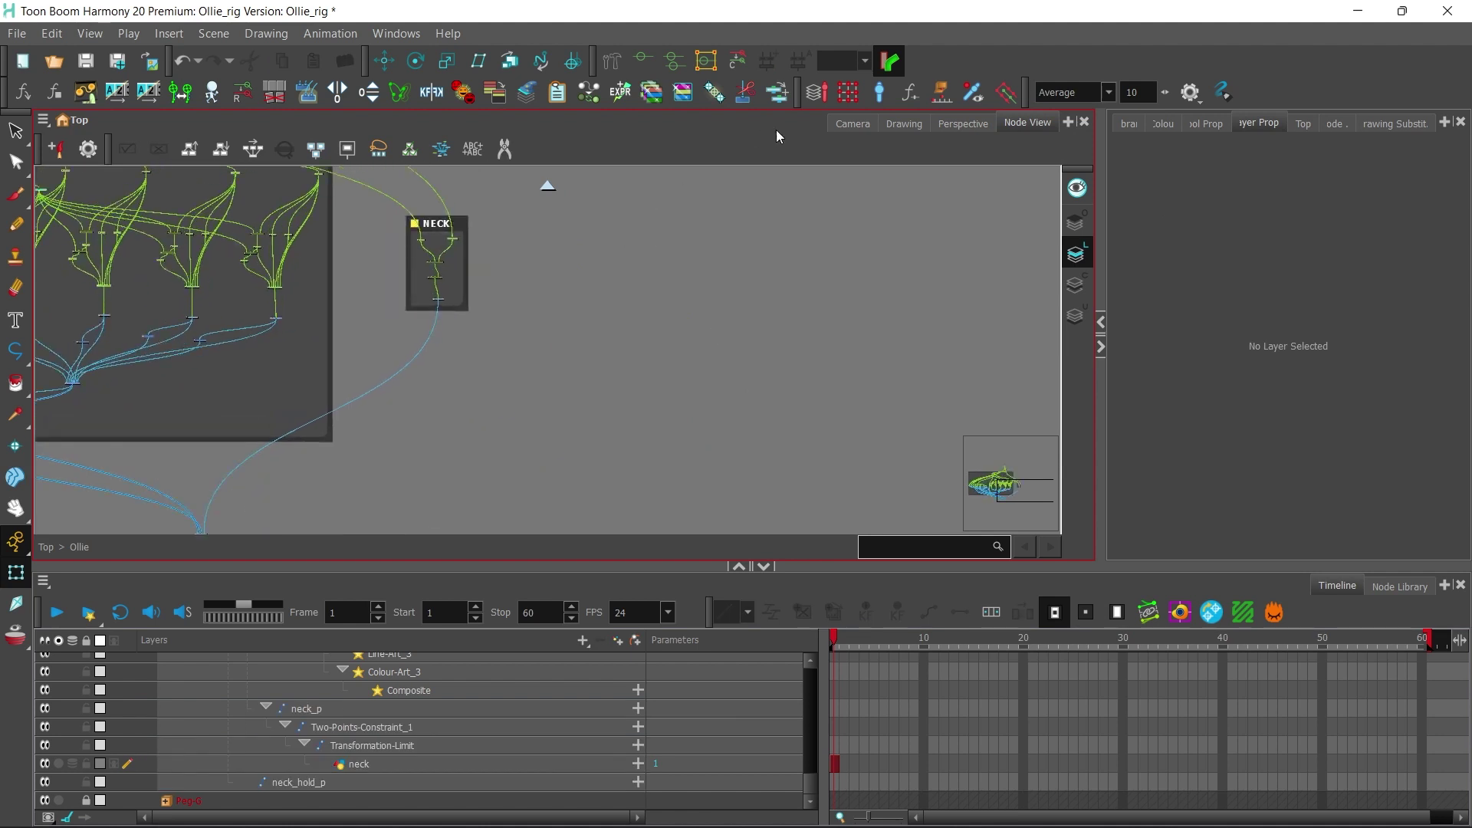
Step: Add a vector drawing layer named body with the neck_p peg selected
left_click(852, 122)
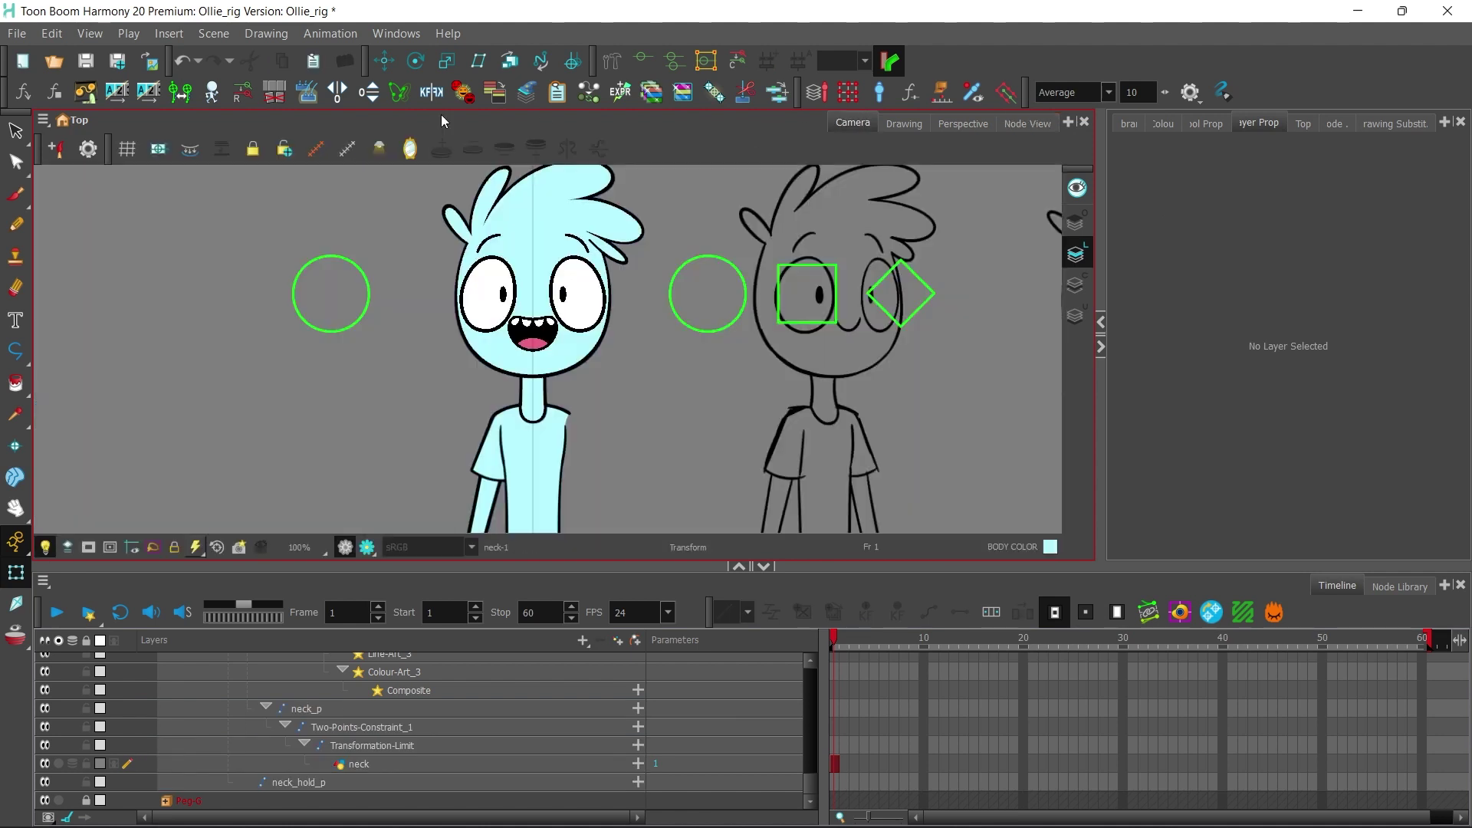
left_click(320, 776)
left_click(430, 708)
left_click(583, 639)
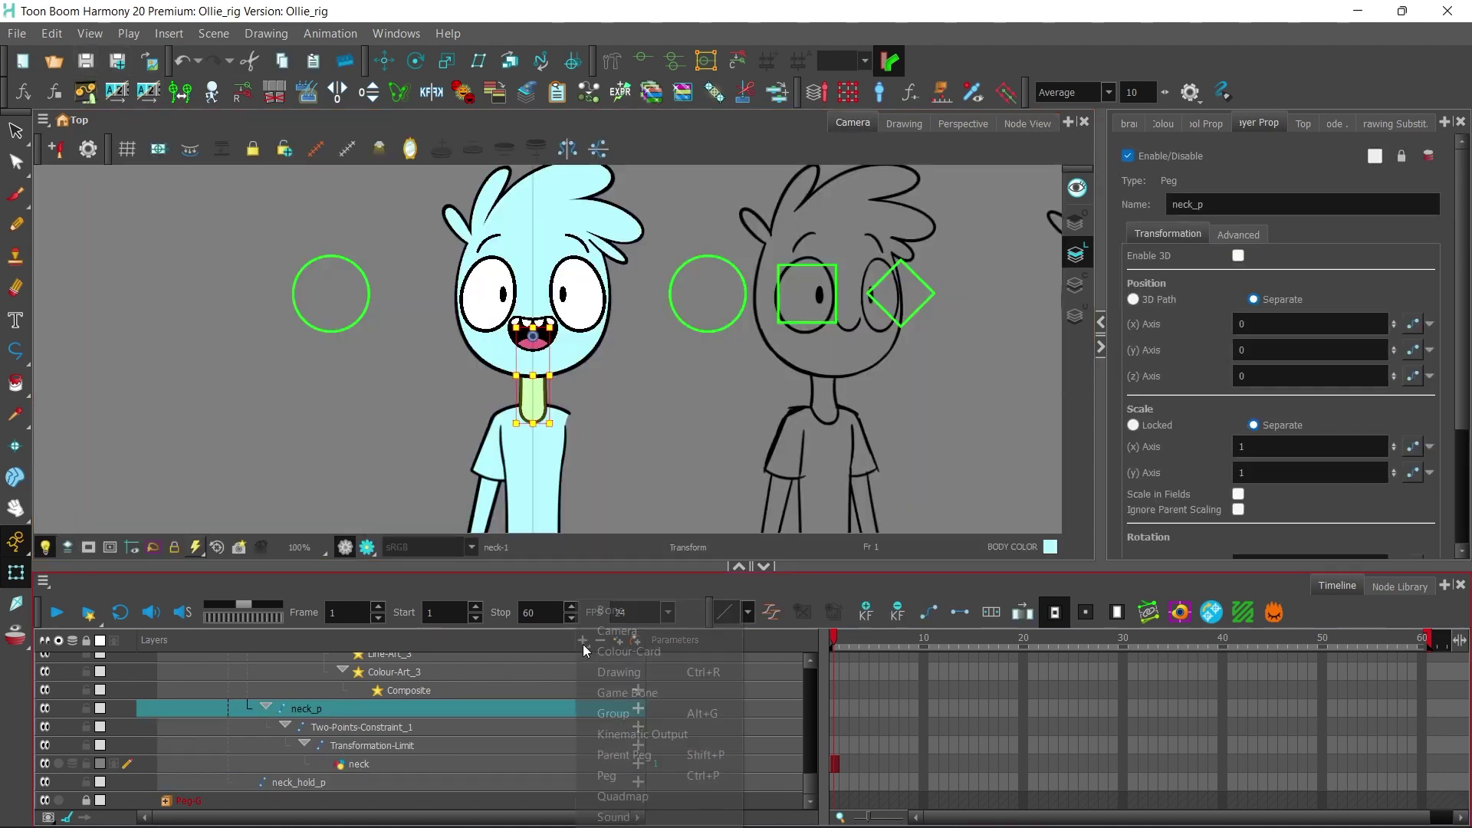
left_click(609, 673)
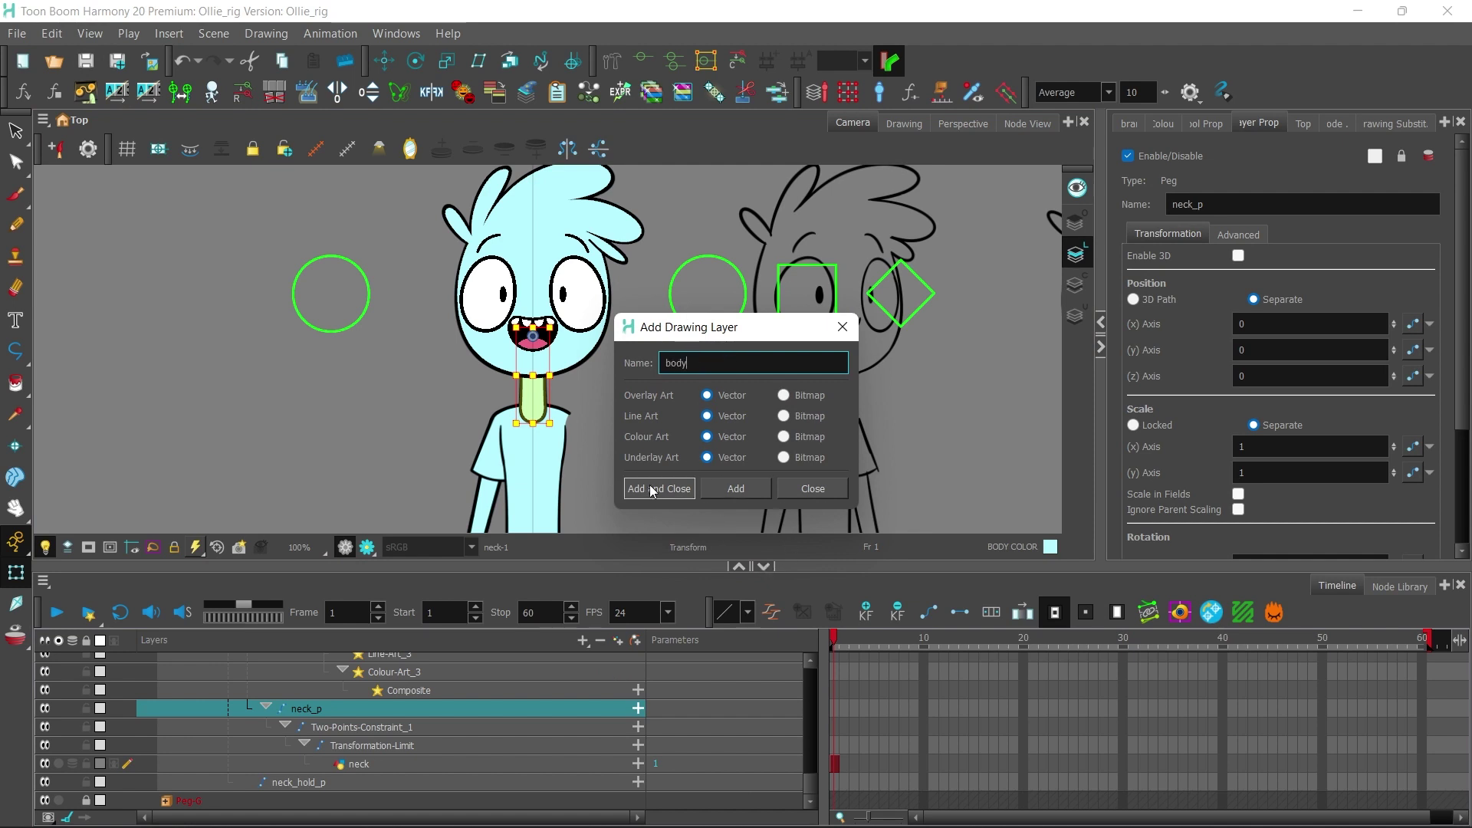
left_click(650, 486)
Step: Move the body node out of the HEAD group to beside the NECK backdrop and save the scene
left_click_drag(638, 417, 624, 335)
left_click(622, 335)
key("2")
left_click_drag(542, 371, 565, 309)
key("2")
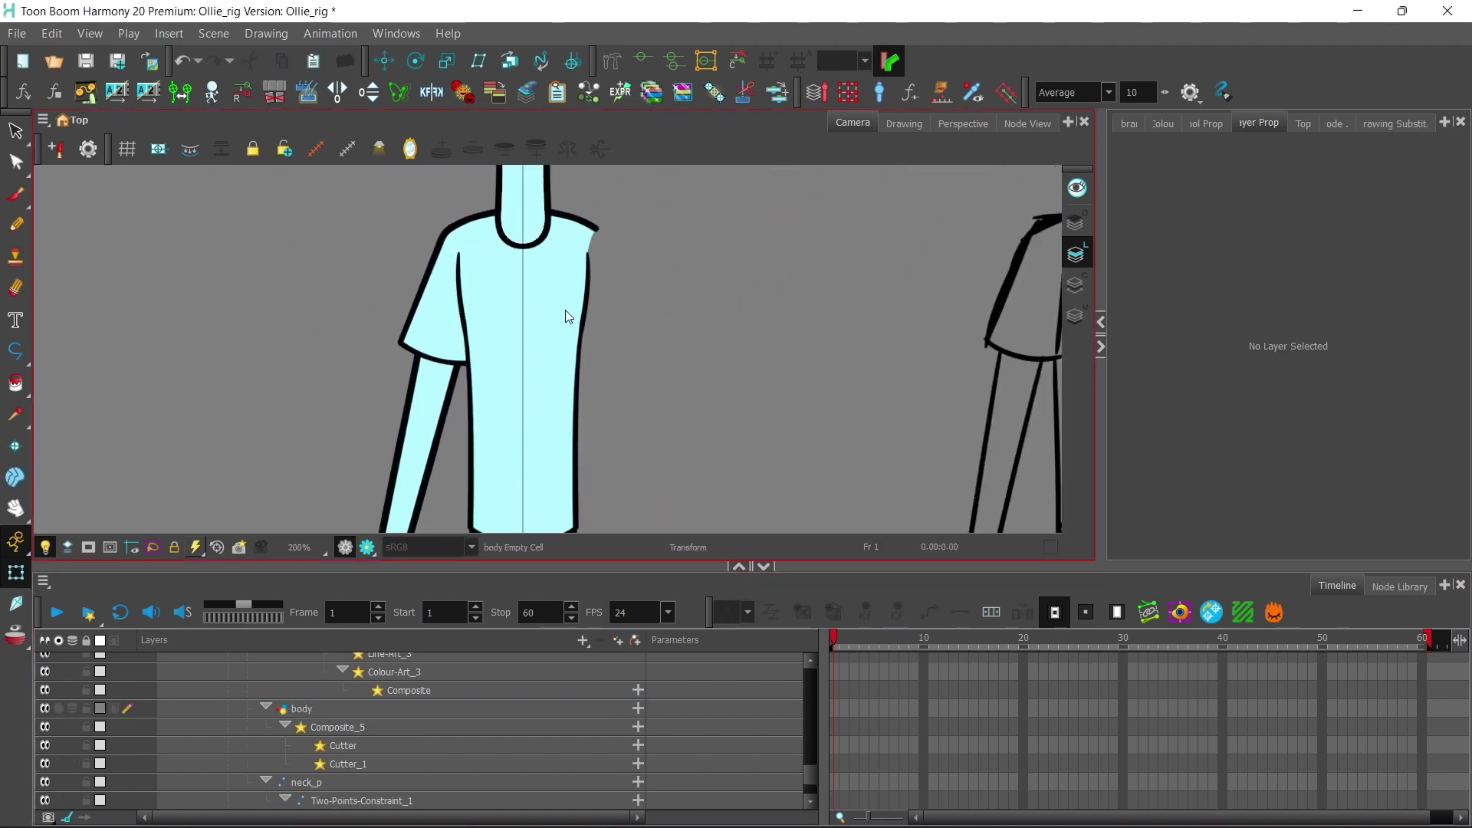
left_click_drag(617, 424, 571, 387)
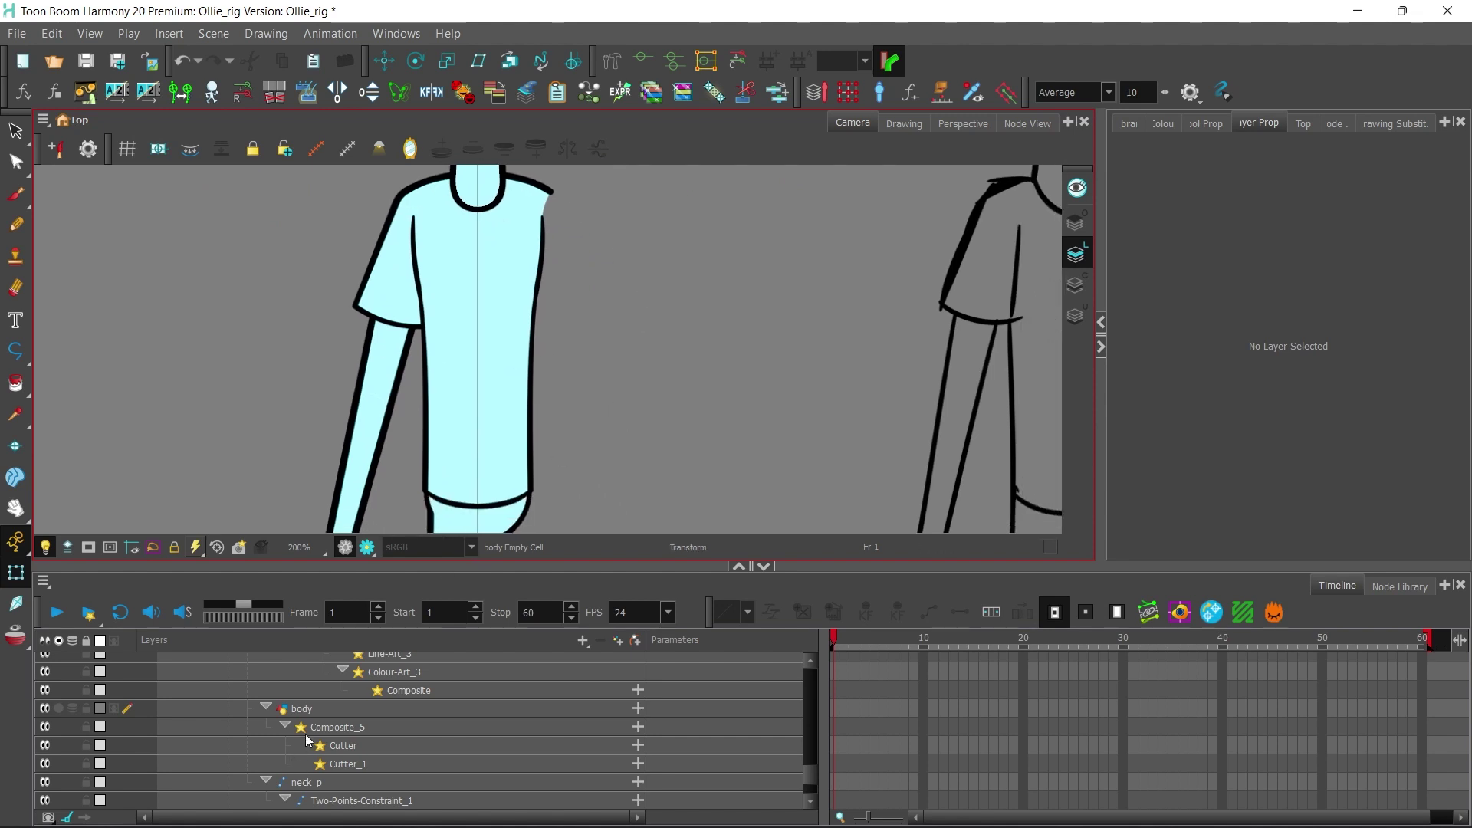
left_click(308, 708)
left_click(1027, 123)
scroll(476, 319, "up", 5)
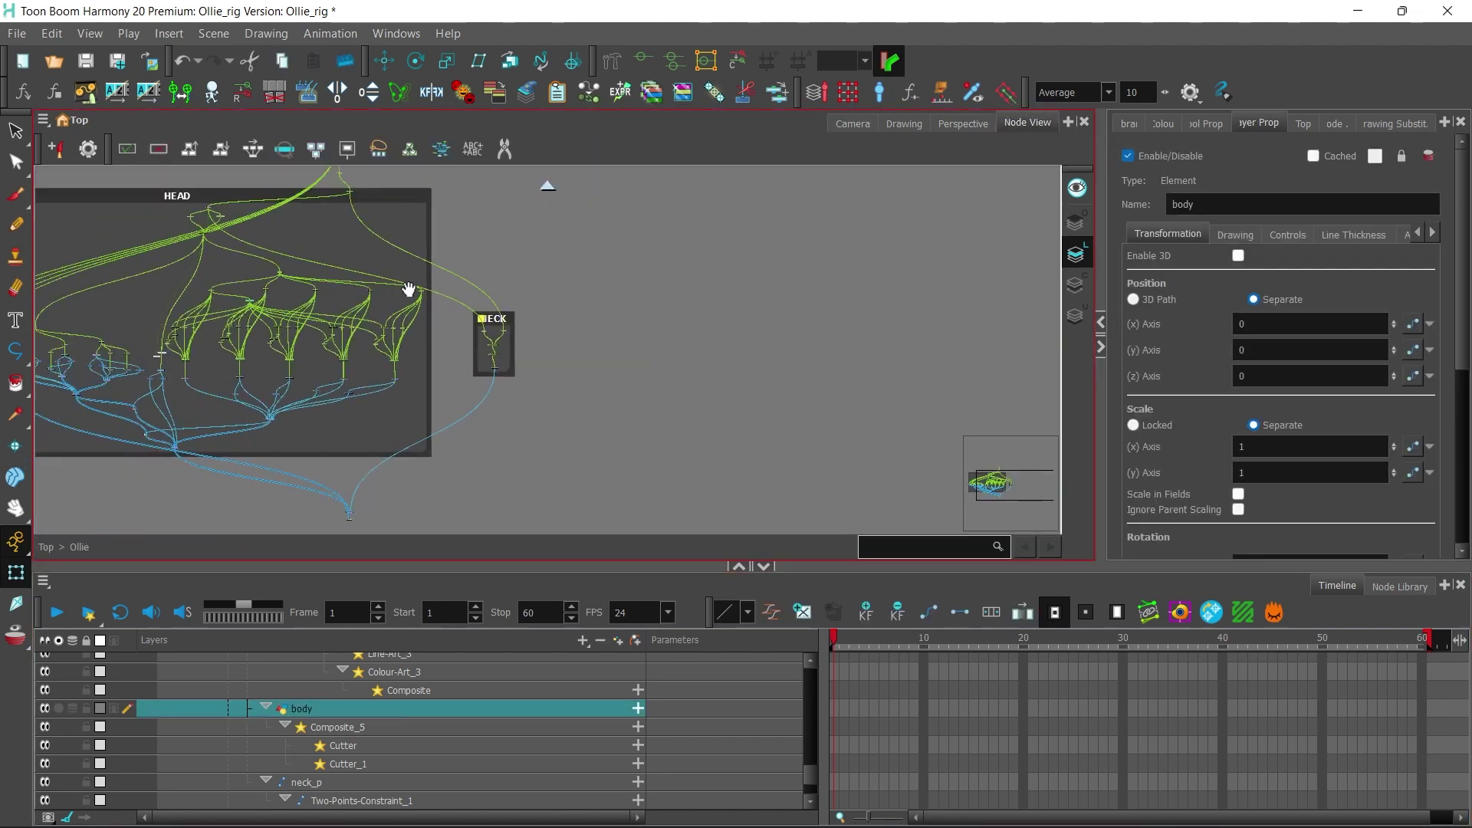
scroll(476, 318, "up", 3)
left_click_drag(417, 387, 310, 359)
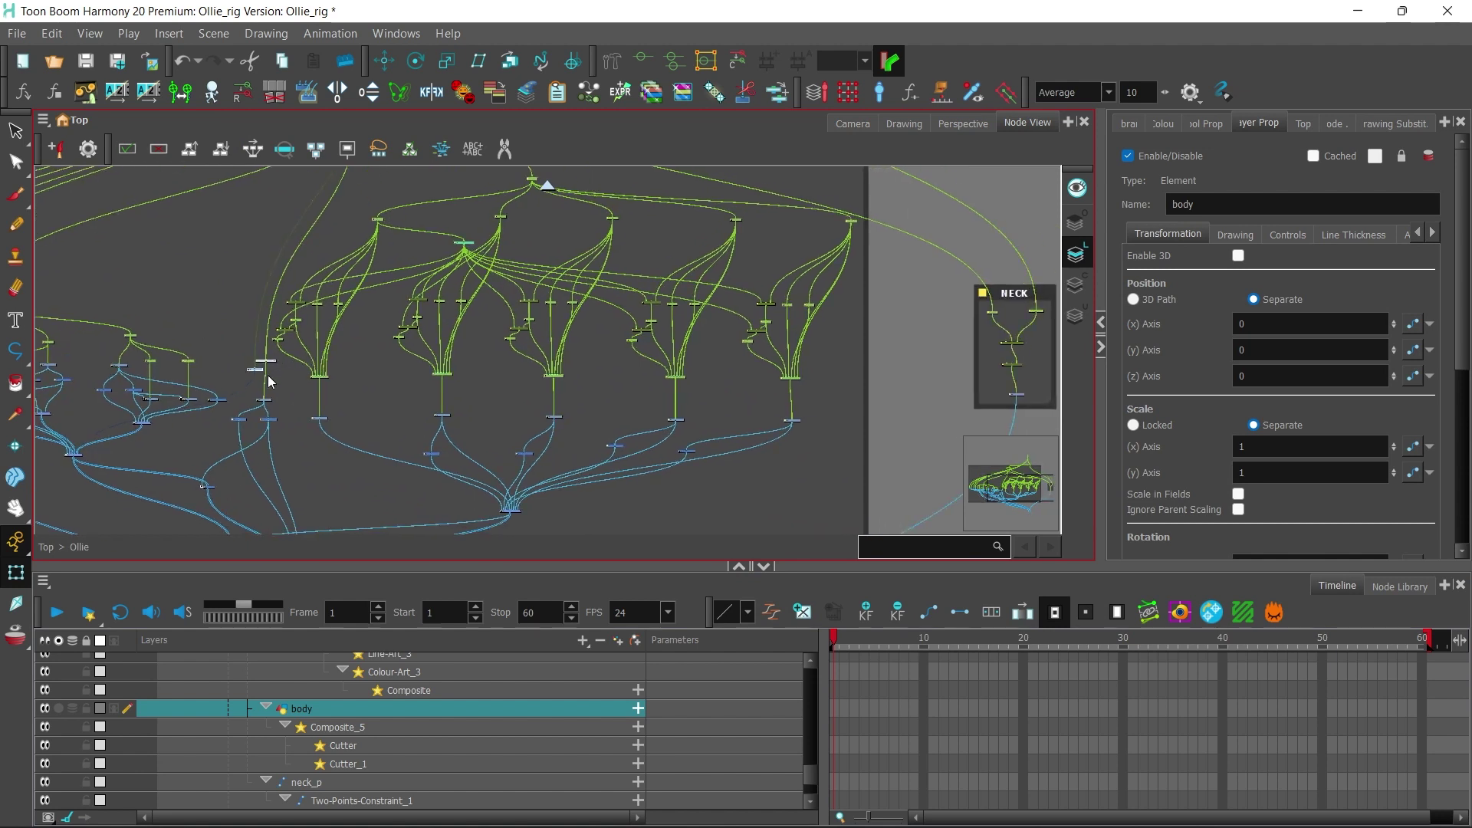
left_click_drag(650, 373, 500, 369)
left_click_drag(912, 381, 379, 465)
left_click_drag(613, 184, 416, 273)
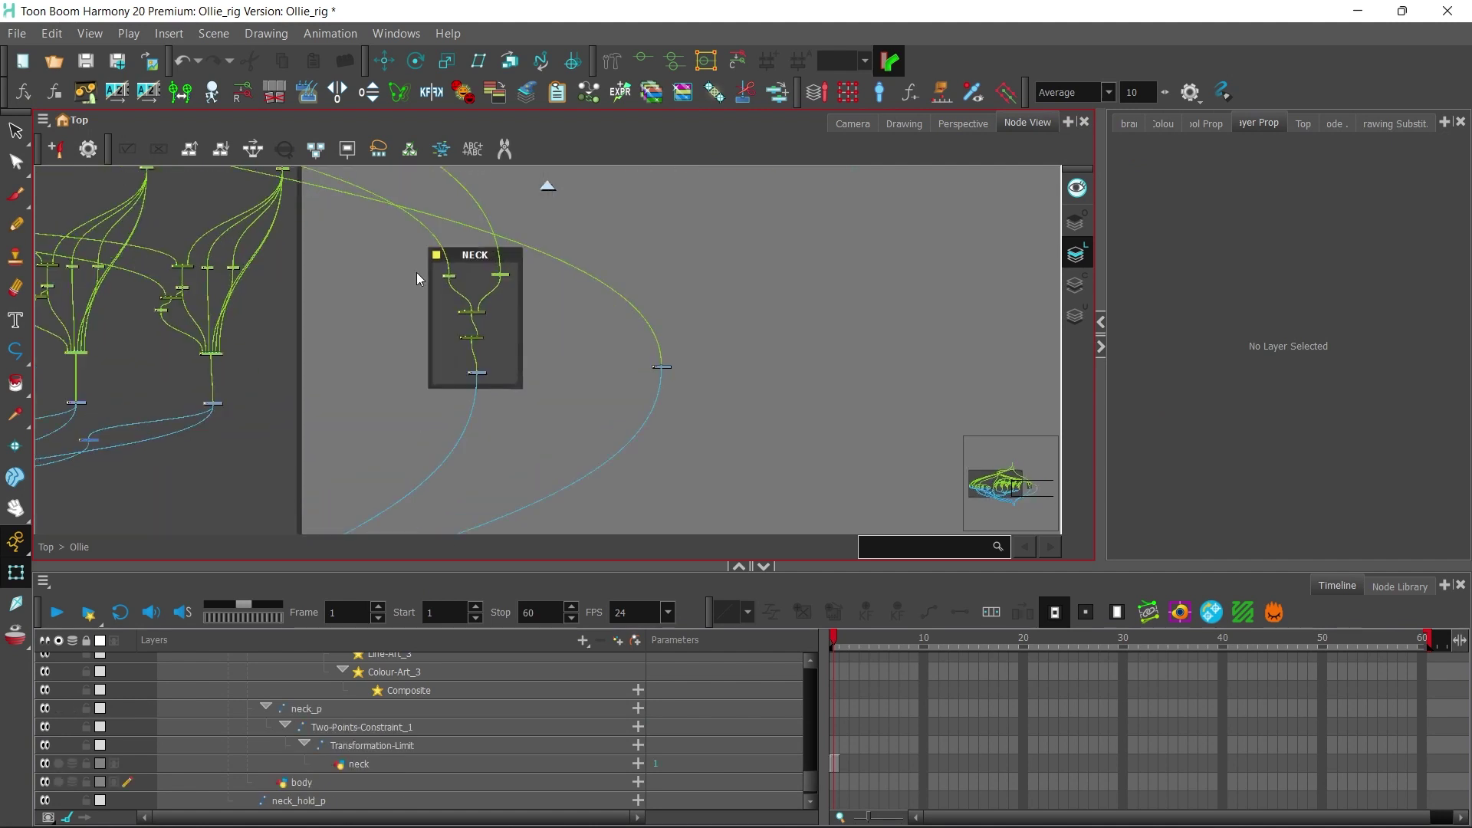
scroll(551, 364, "up", 2)
left_click(732, 370)
left_click_drag(738, 370, 738, 376)
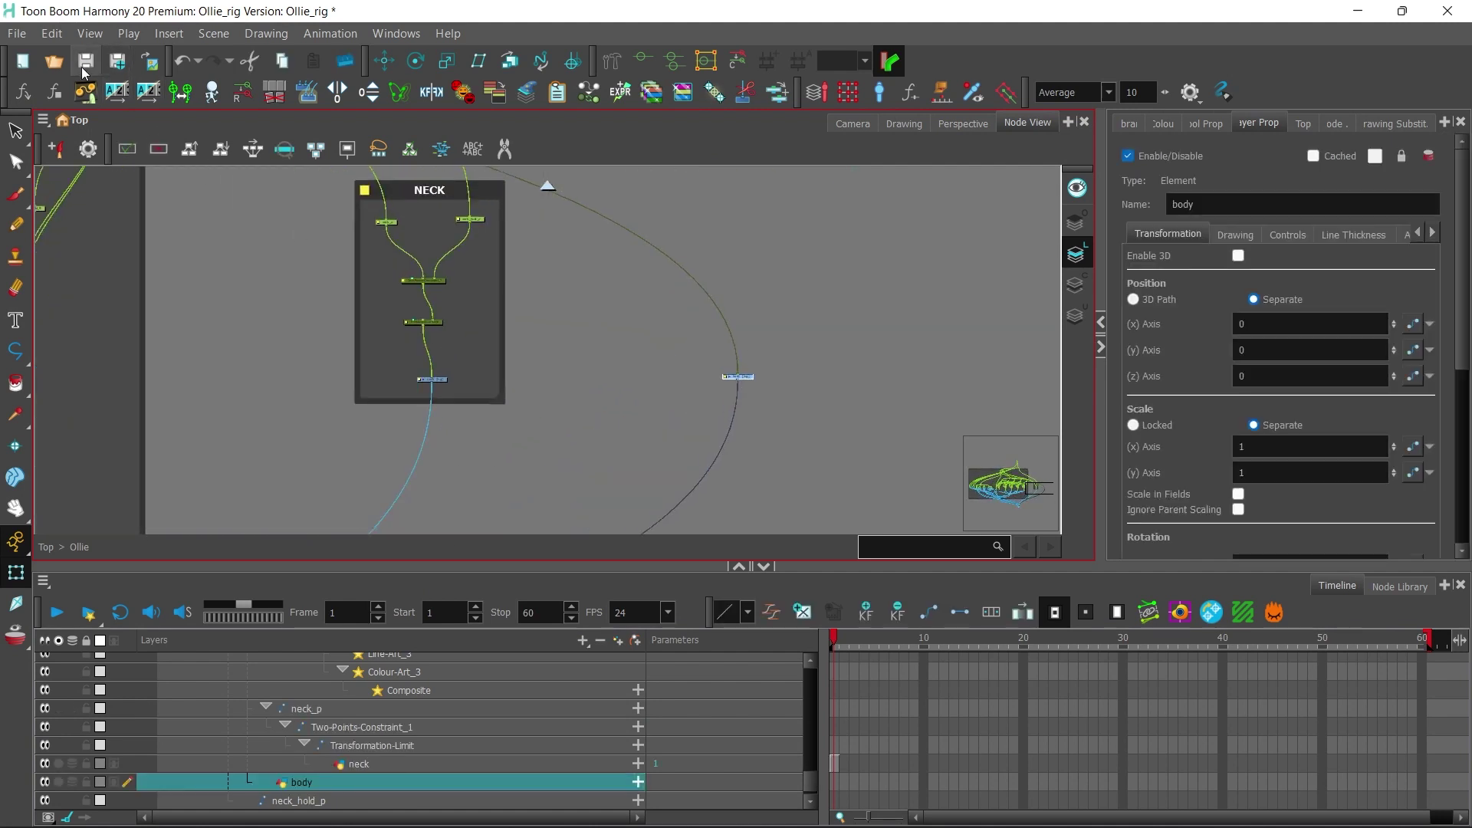
Step: Trace one side and half the hem of the torso with a Black polyline on the body layer, then refine its contour
left_click(841, 122)
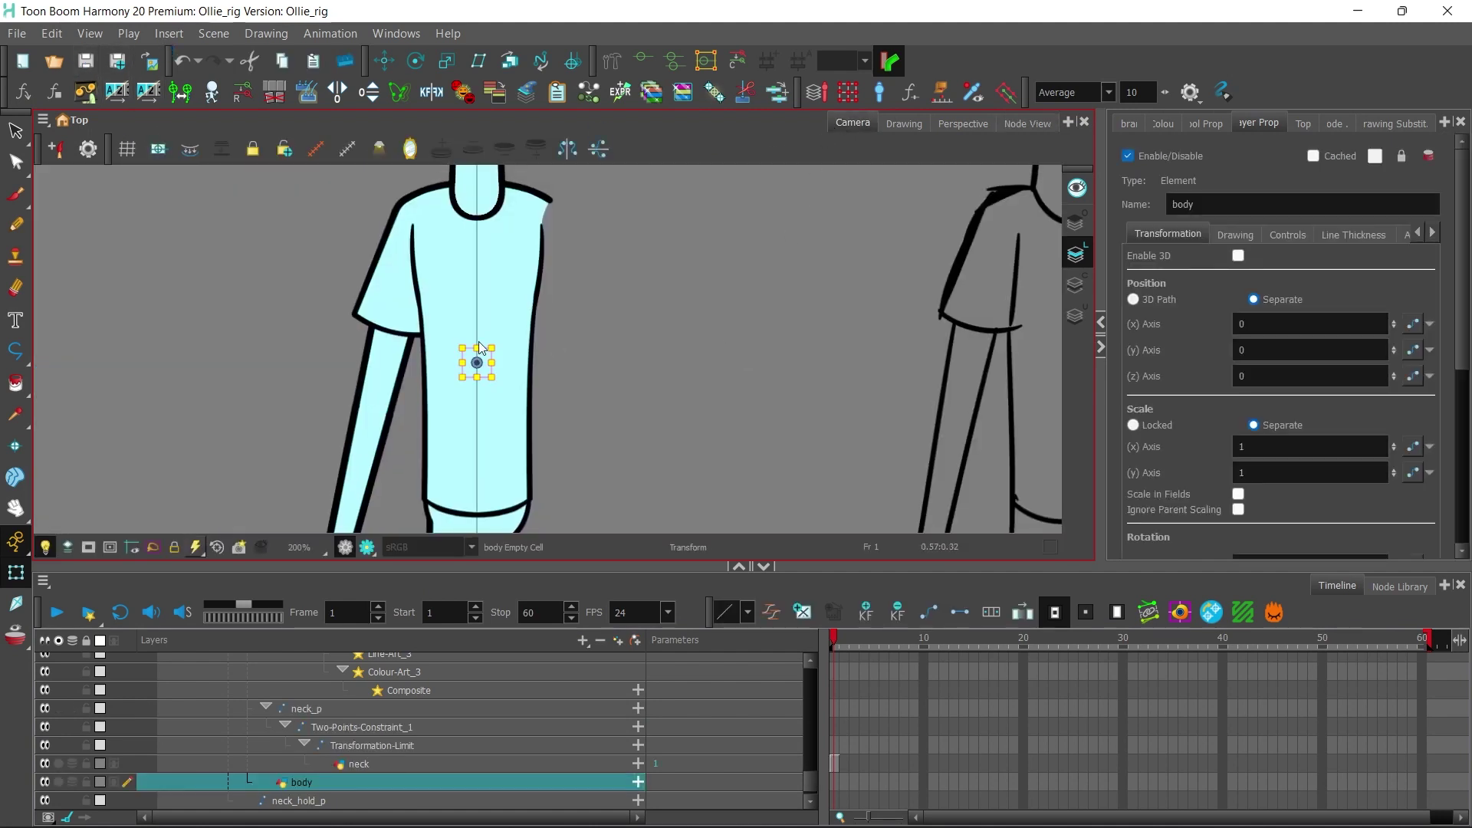
scroll(470, 355, "up", 3)
left_click_drag(15, 351, 49, 414)
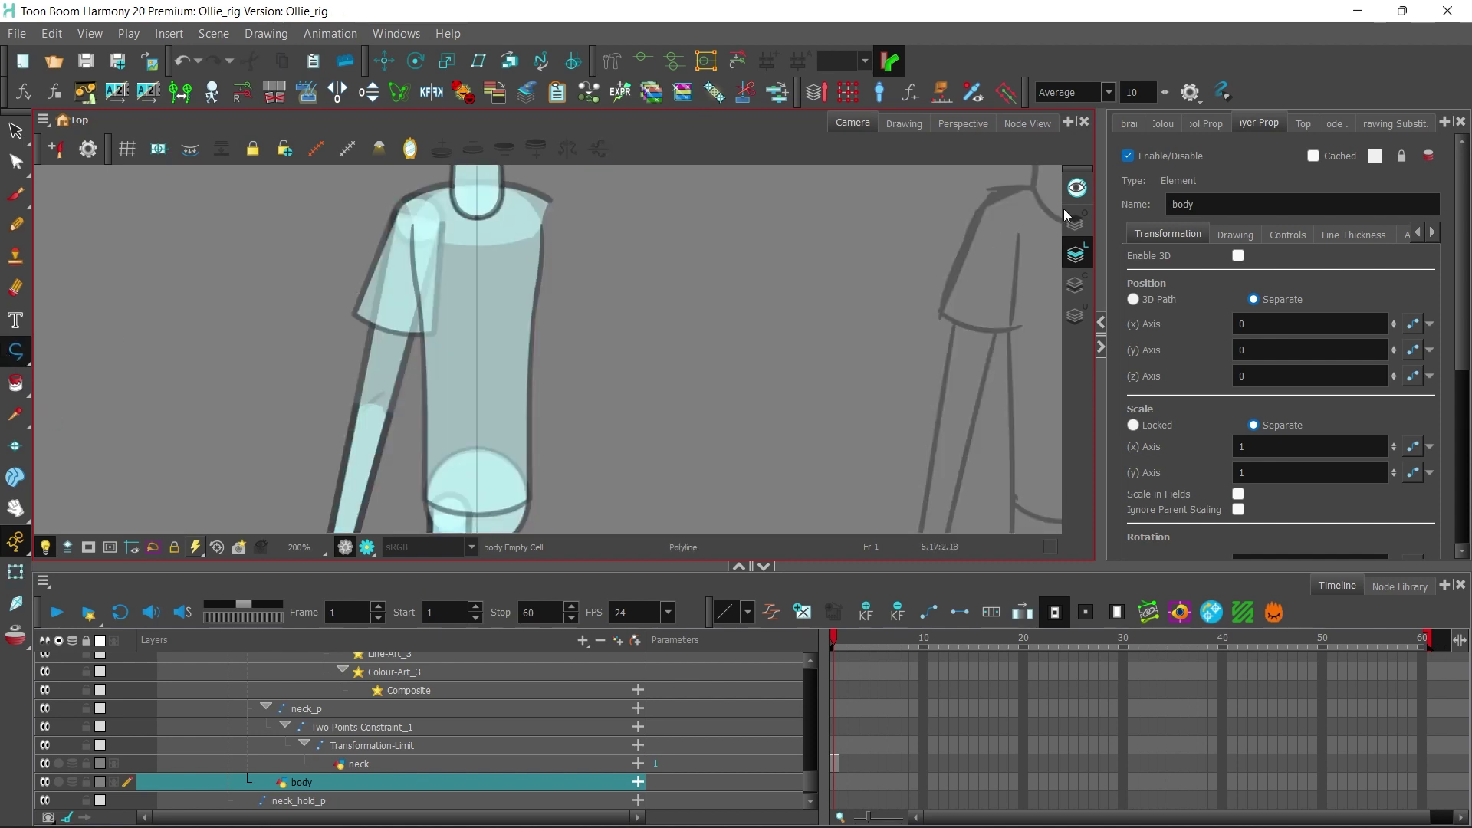
left_click(1167, 123)
left_click(1139, 420)
scroll(337, 192, "up", 3)
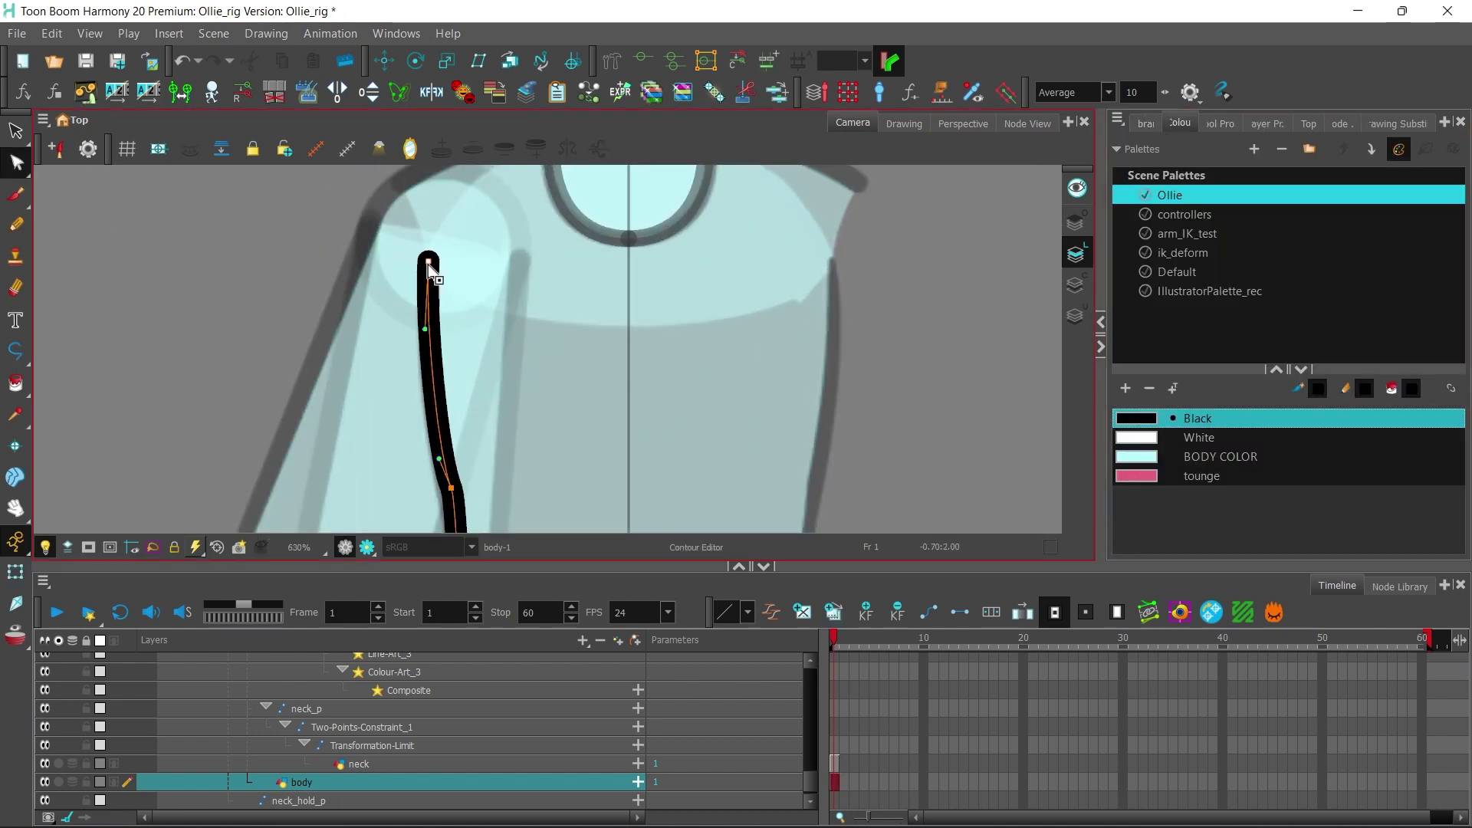
scroll(416, 474, "down", 2)
scroll(450, 460, "up", 3)
Step: Mirror the half outline across the centre line to complete the torso, and taper the side lines towards the shoulders
left_click(1206, 122)
left_click_drag(657, 468, 656, 468)
key("alt+s")
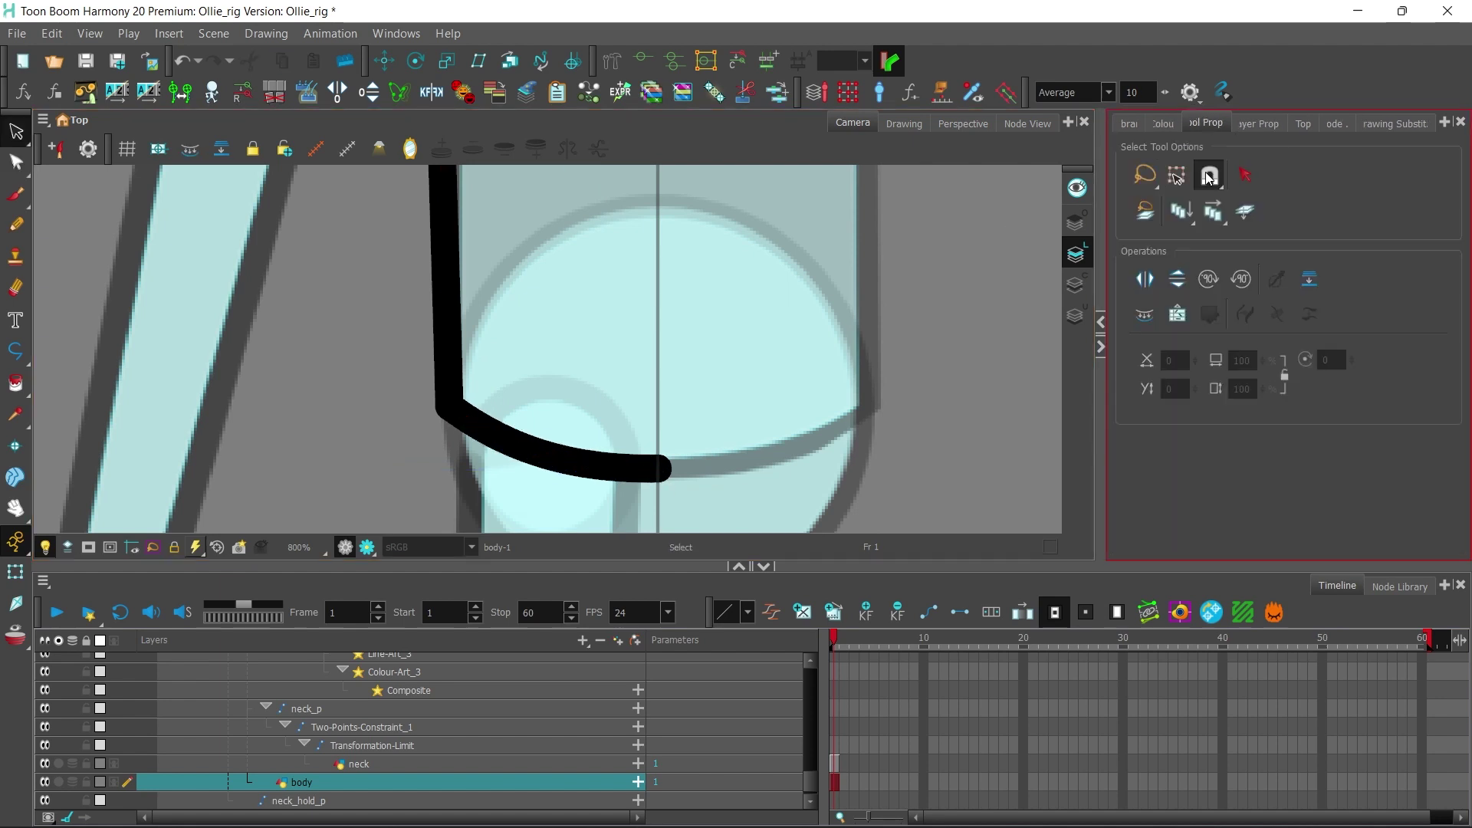
key("alt+q")
scroll(482, 498, "down", 5)
scroll(567, 207, "up", 2)
scroll(319, 325, "up", 1)
key("alt+w")
mouse_move(322, 184)
left_mouse_down()
mouse_move(318, 325)
mouse_move(460, 200)
left_mouse_up()
scroll(542, 215, "down", 4)
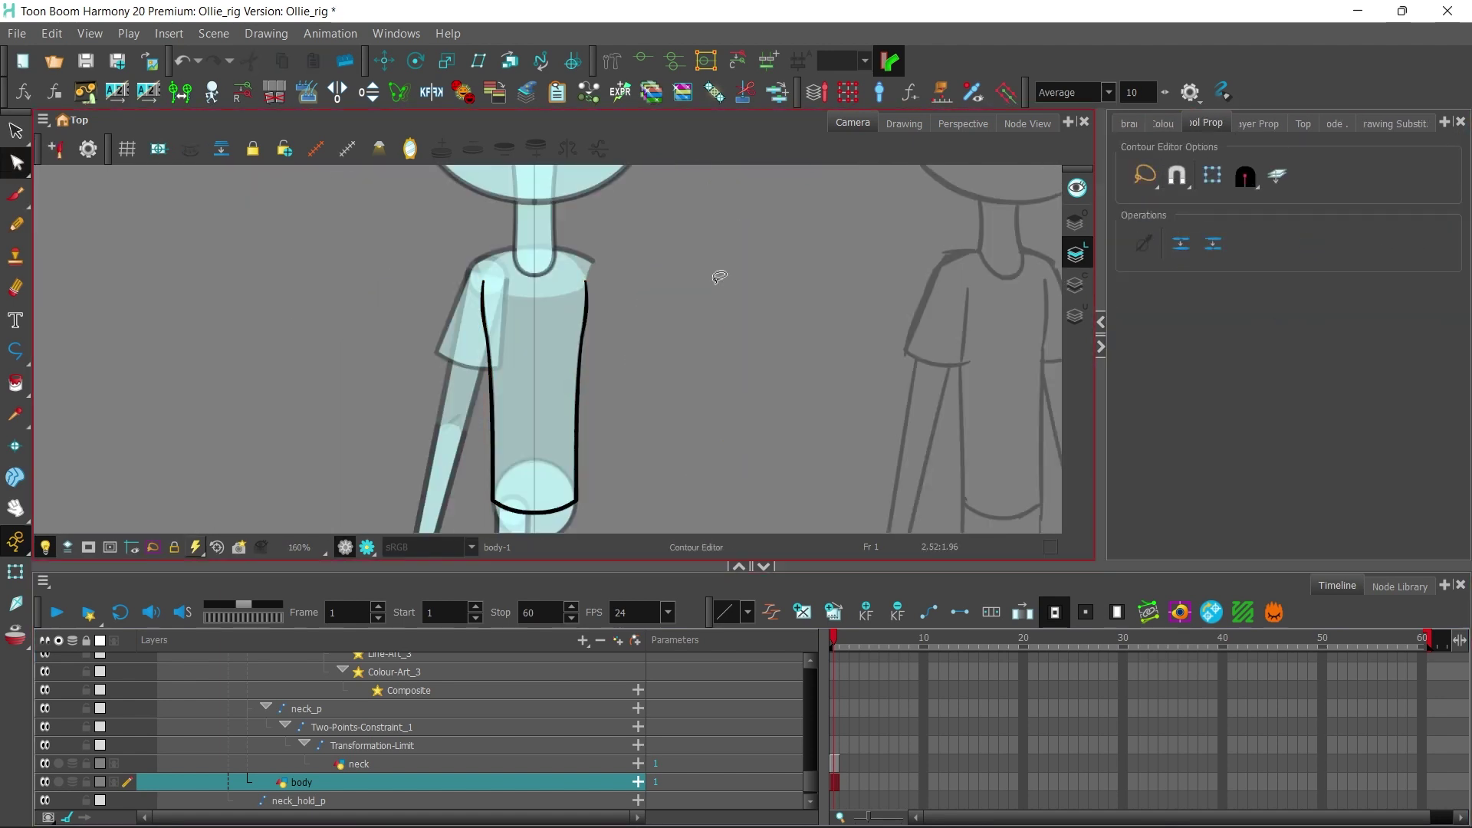
Step: Draw a size 0 polyline between the upper ends of the torso's side lines
scroll(719, 277, "up", 6)
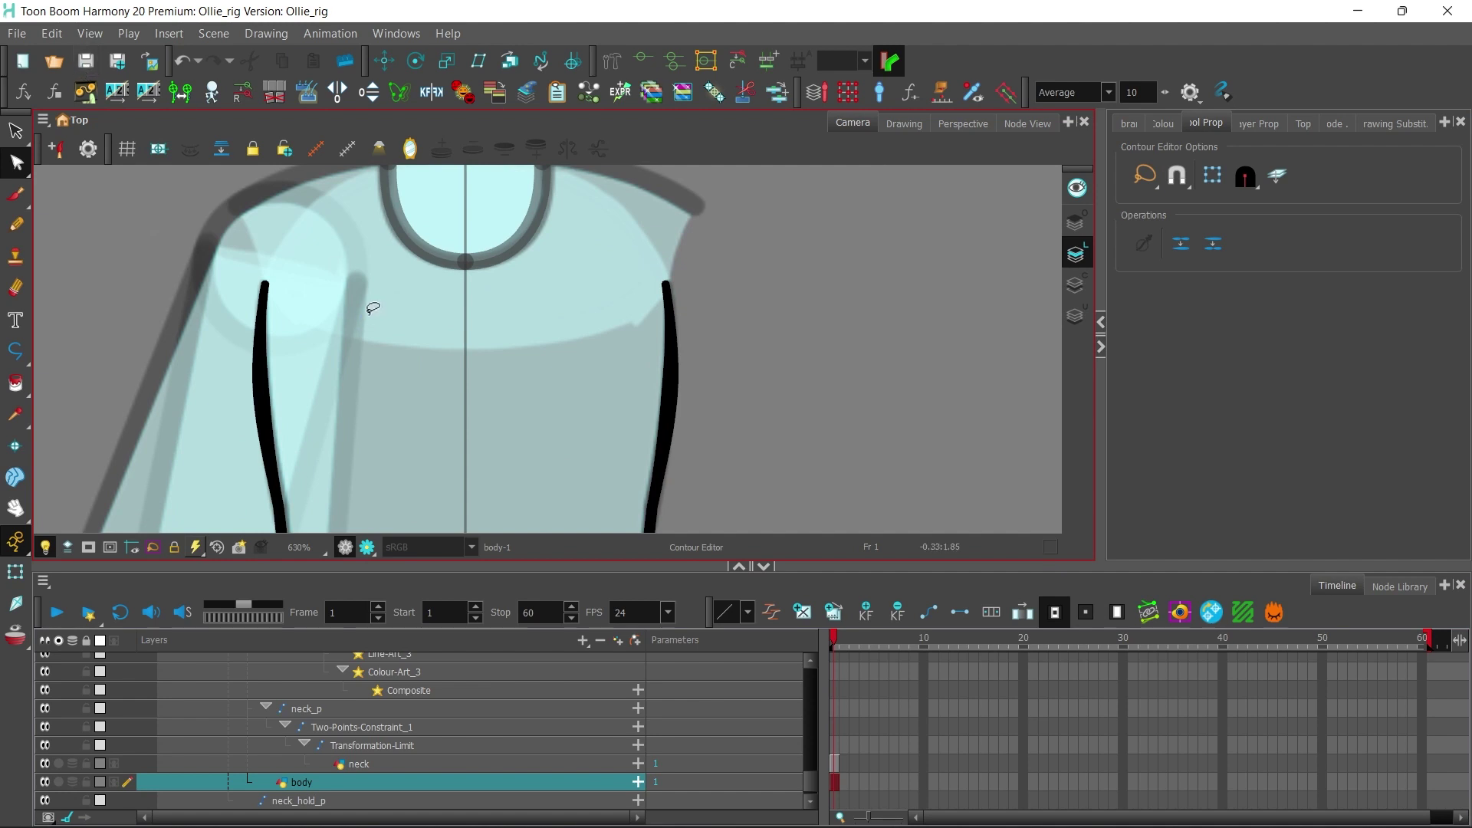
left_click_drag(373, 308, 402, 366)
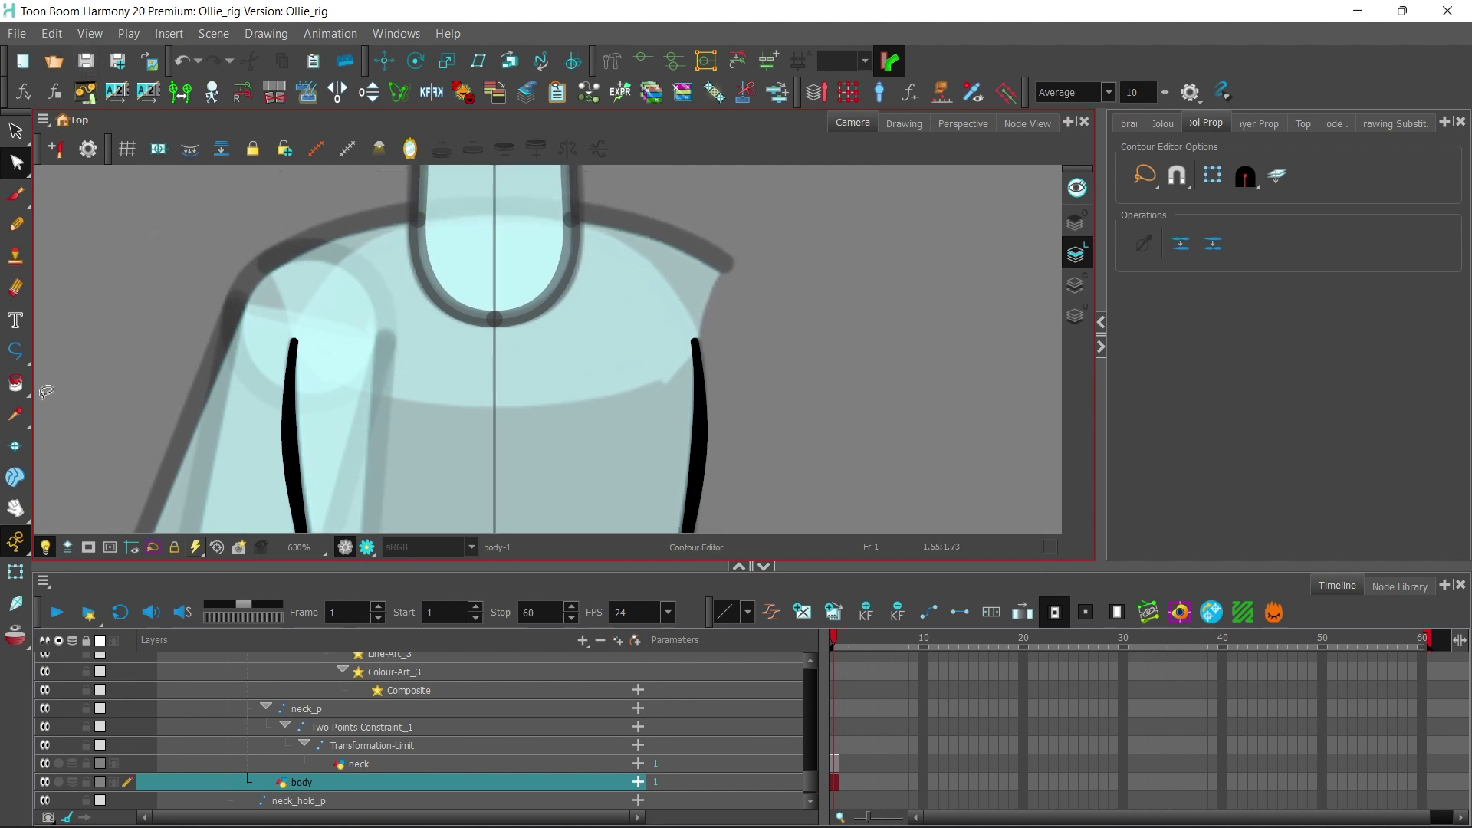
left_click_drag(16, 351, 62, 410)
left_click_drag(1420, 257, 1342, 257)
type("0")
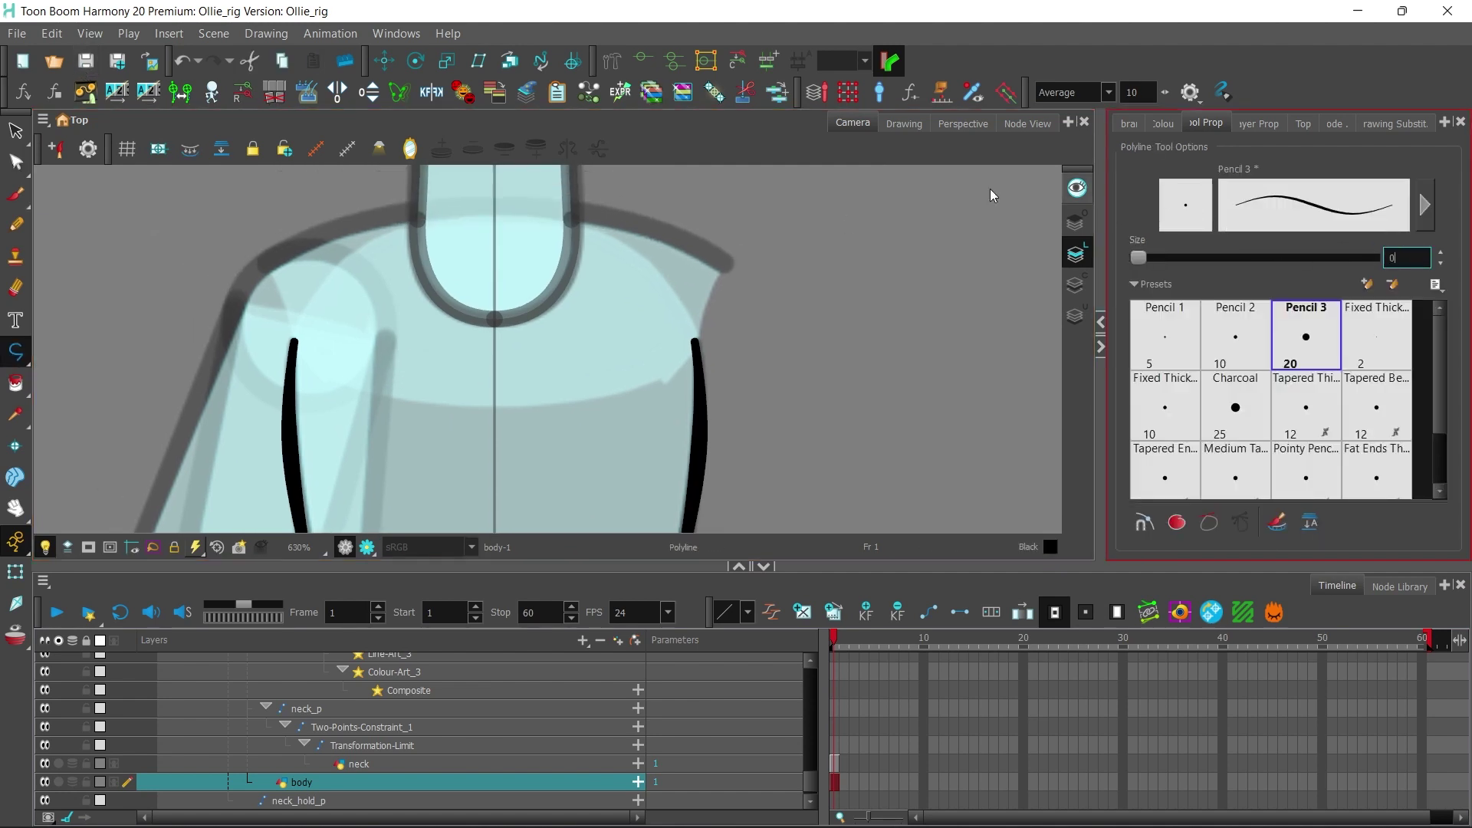
left_click(336, 338)
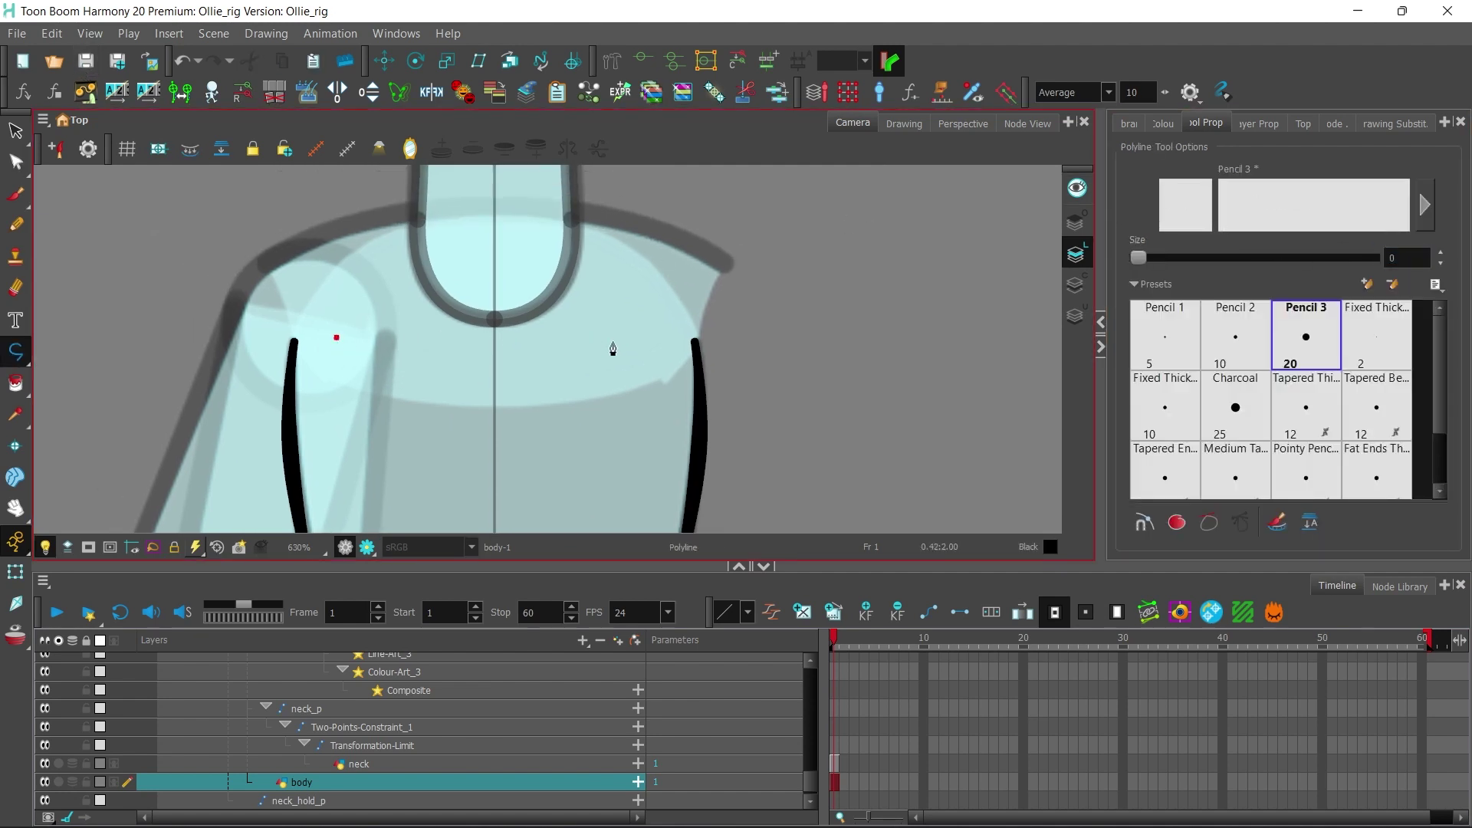
Step: Snap both ends of the invisible line to the tops of the torso's side lines to close the shape
left_click(15, 162)
left_click(84, 154)
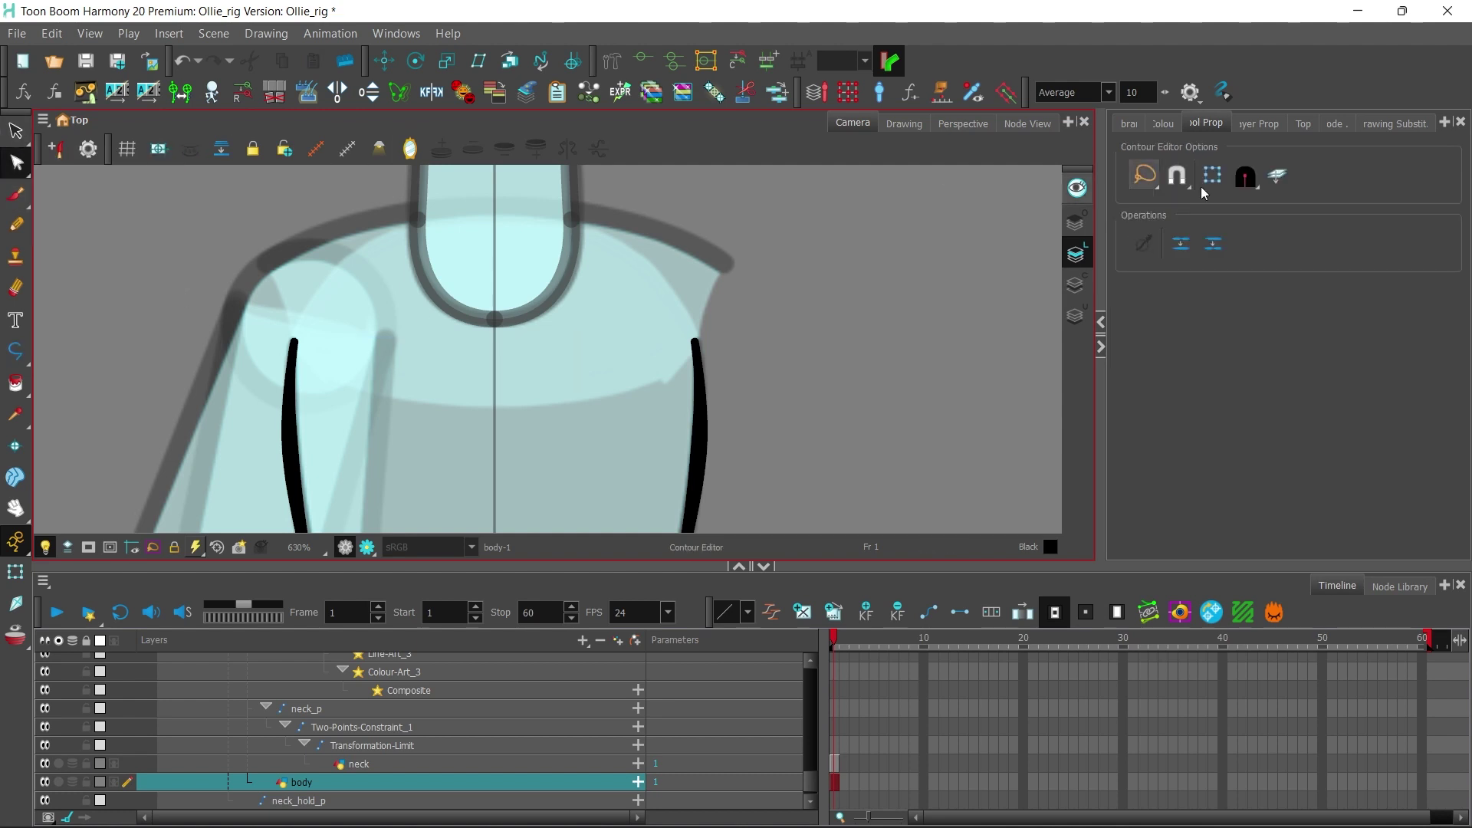
left_click(389, 343)
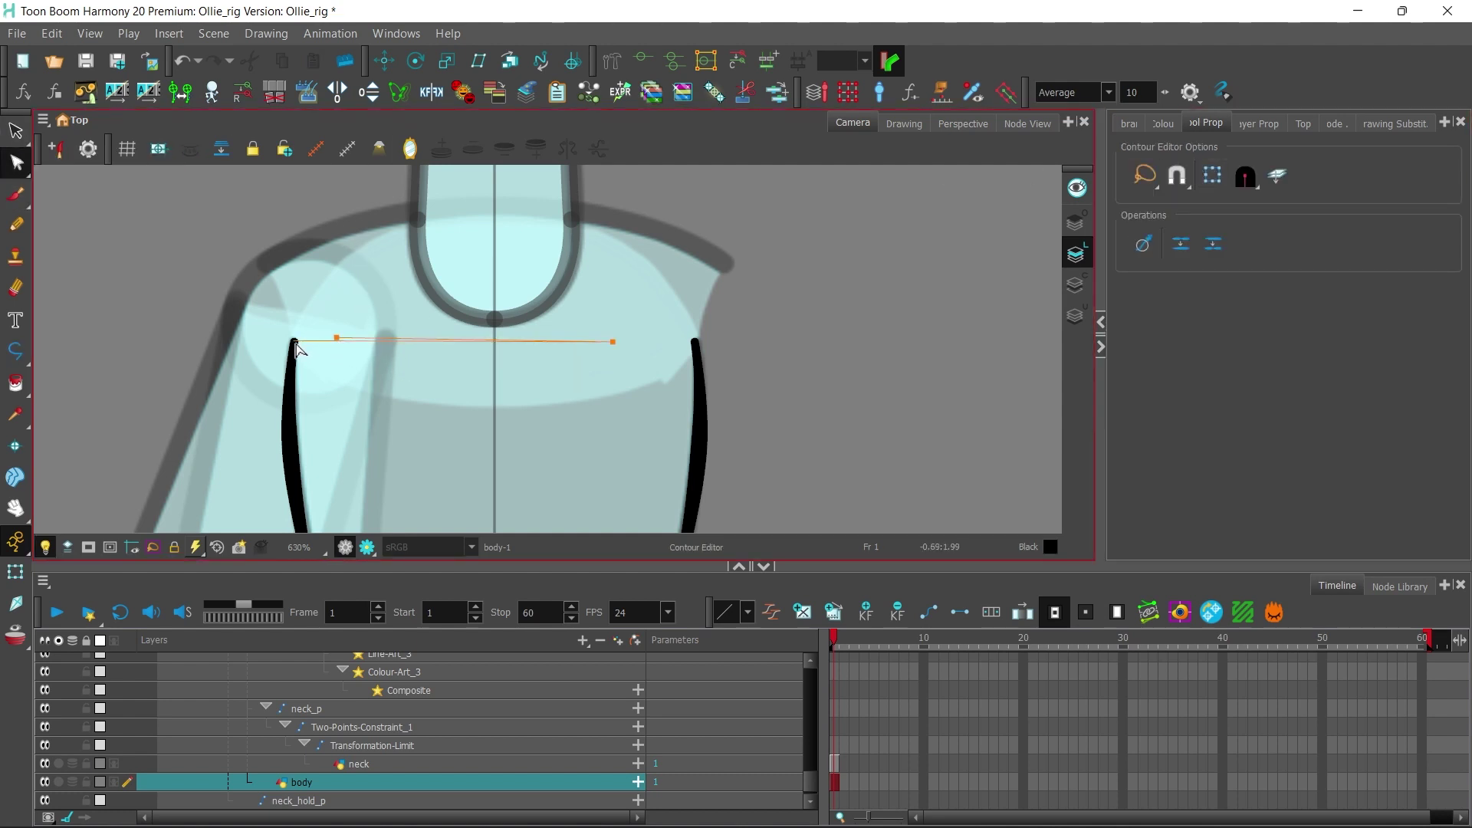
left_click(1177, 176)
left_click_drag(312, 341, 294, 341)
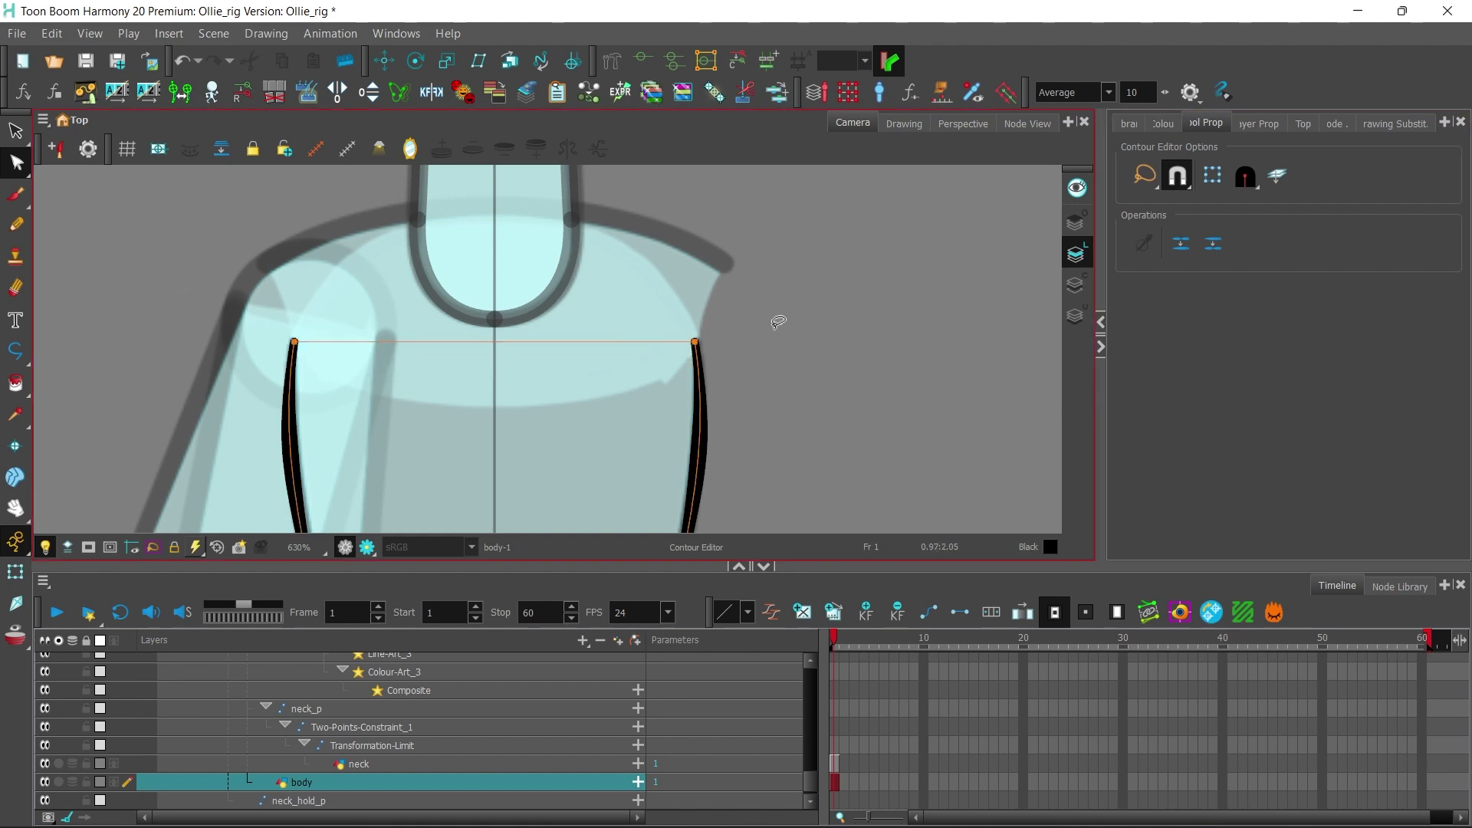
Step: Fill the closed torso shape with BODY COLOR and clear the selection
key("1")
key("1")
key("1")
key("1")
key("1")
key("1")
key("1")
left_click(1161, 124)
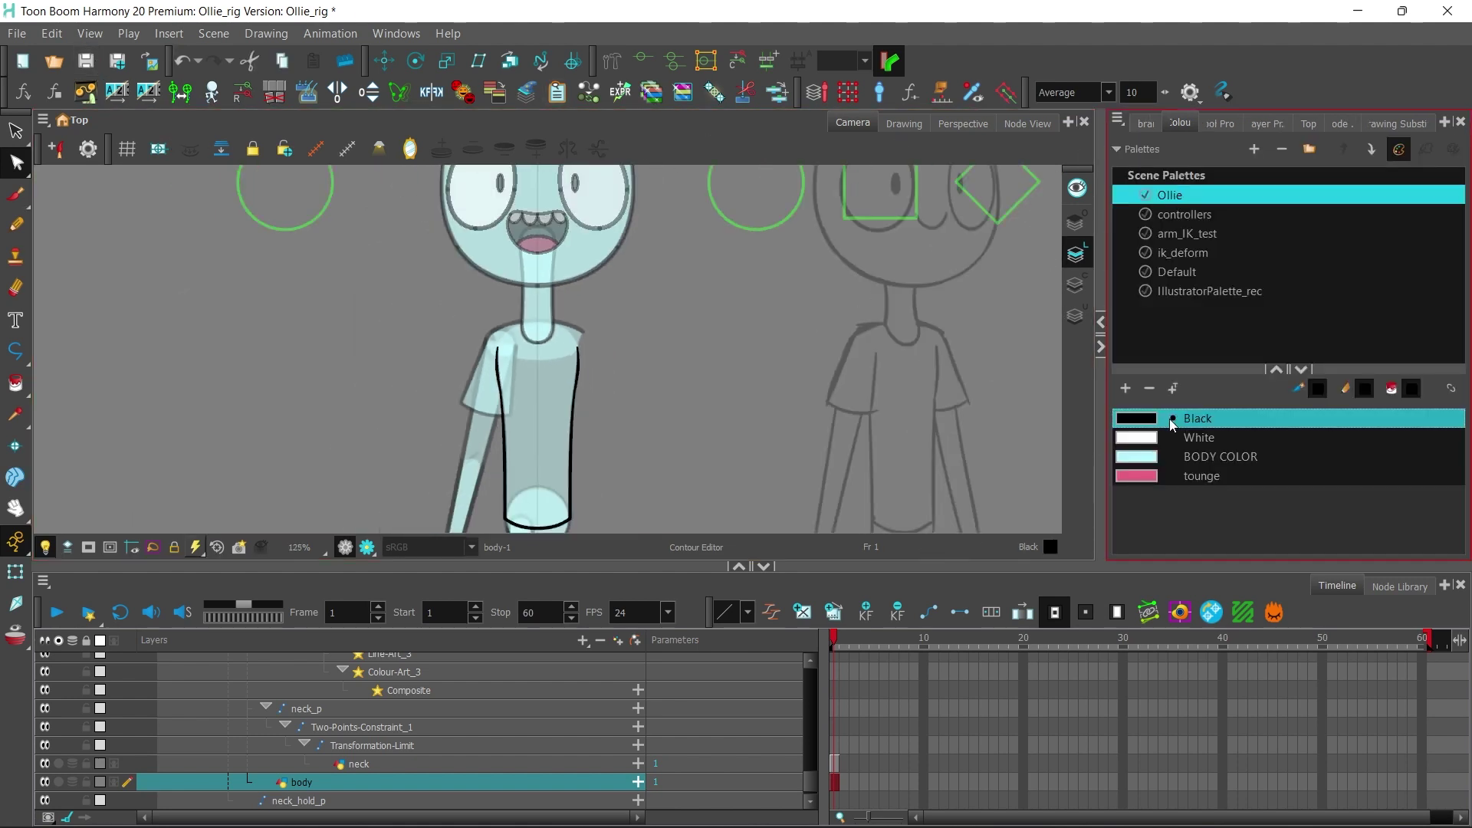
left_click(1171, 456)
left_click(16, 383)
left_click(553, 398)
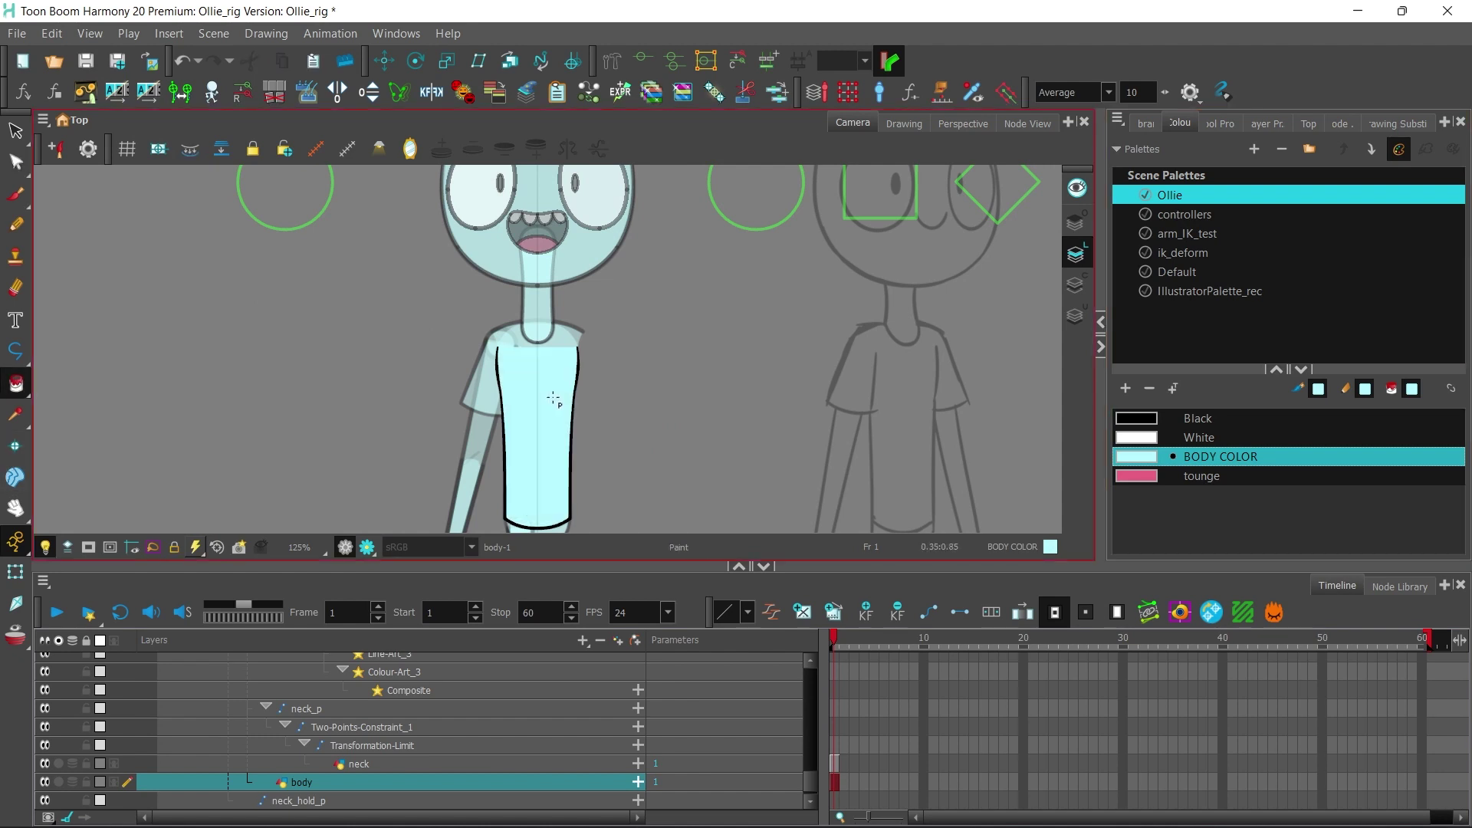
left_click(20, 567)
left_click(273, 328)
Step: Add a vector drawing layer named shoulders with the body layer selected
key("2")
key("2")
key("2")
key("2")
key("2")
key("2")
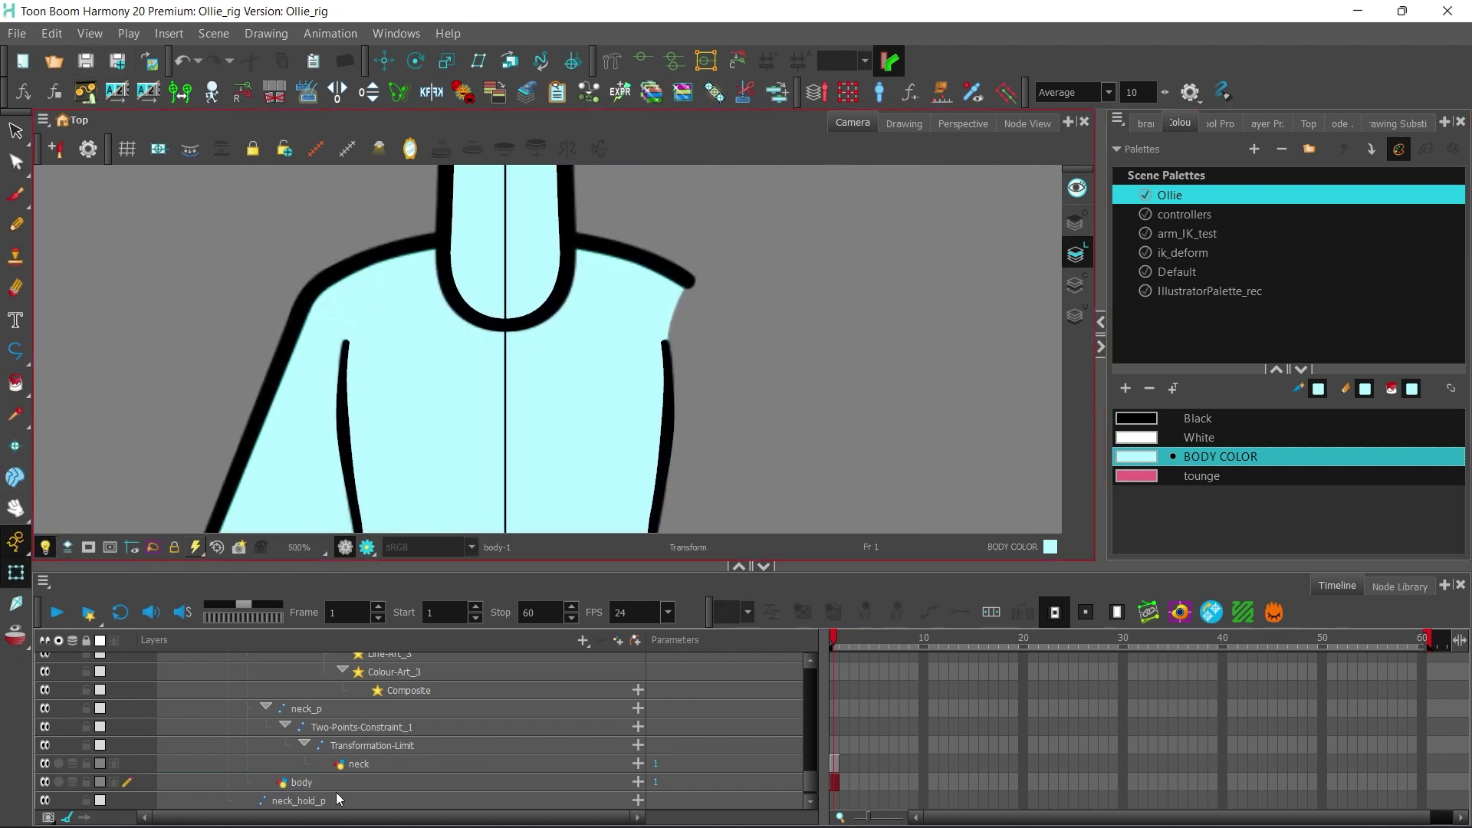
left_click(337, 782)
left_click(580, 640)
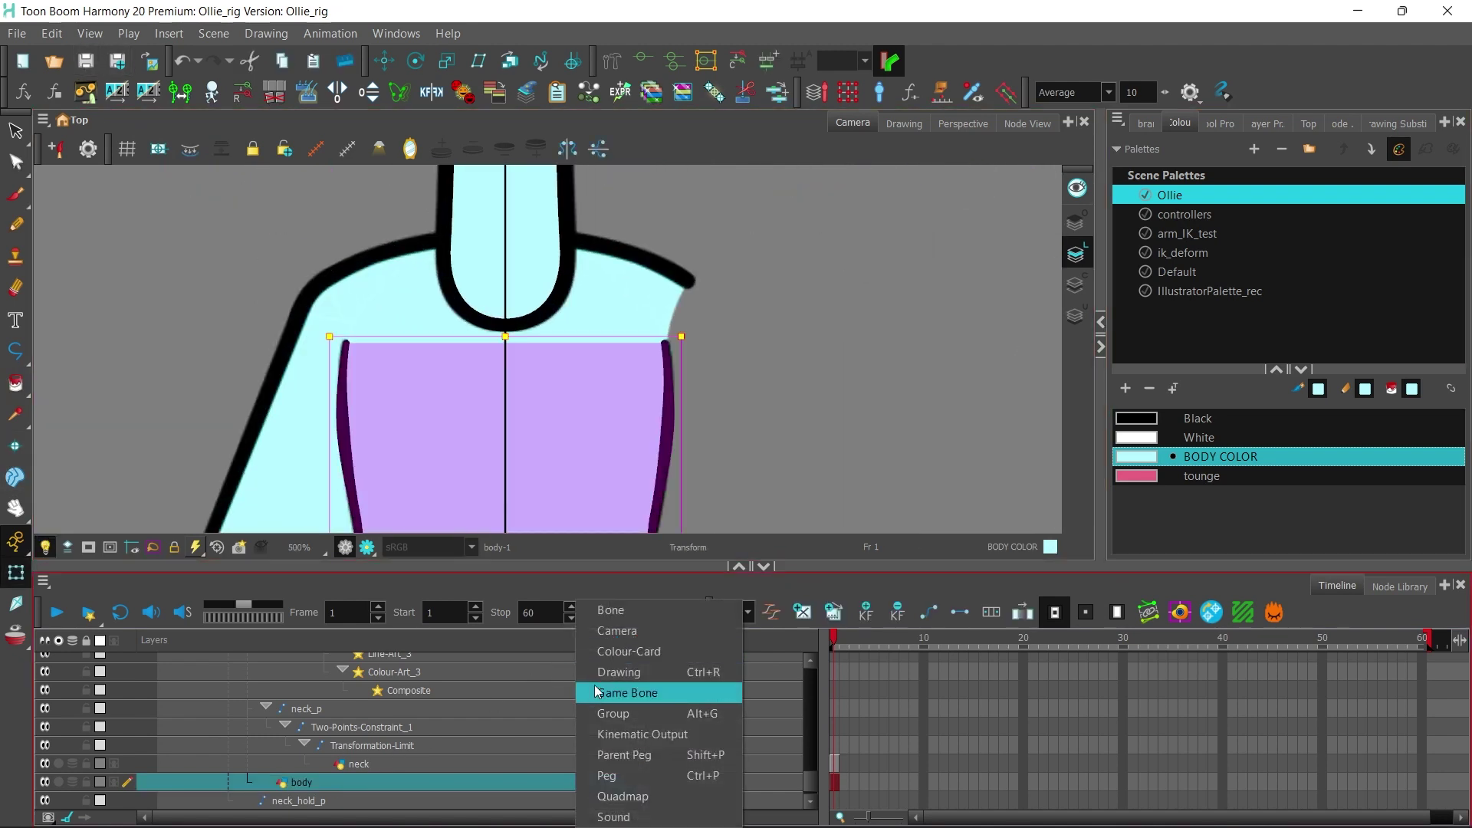
left_click(619, 660)
type("shou")
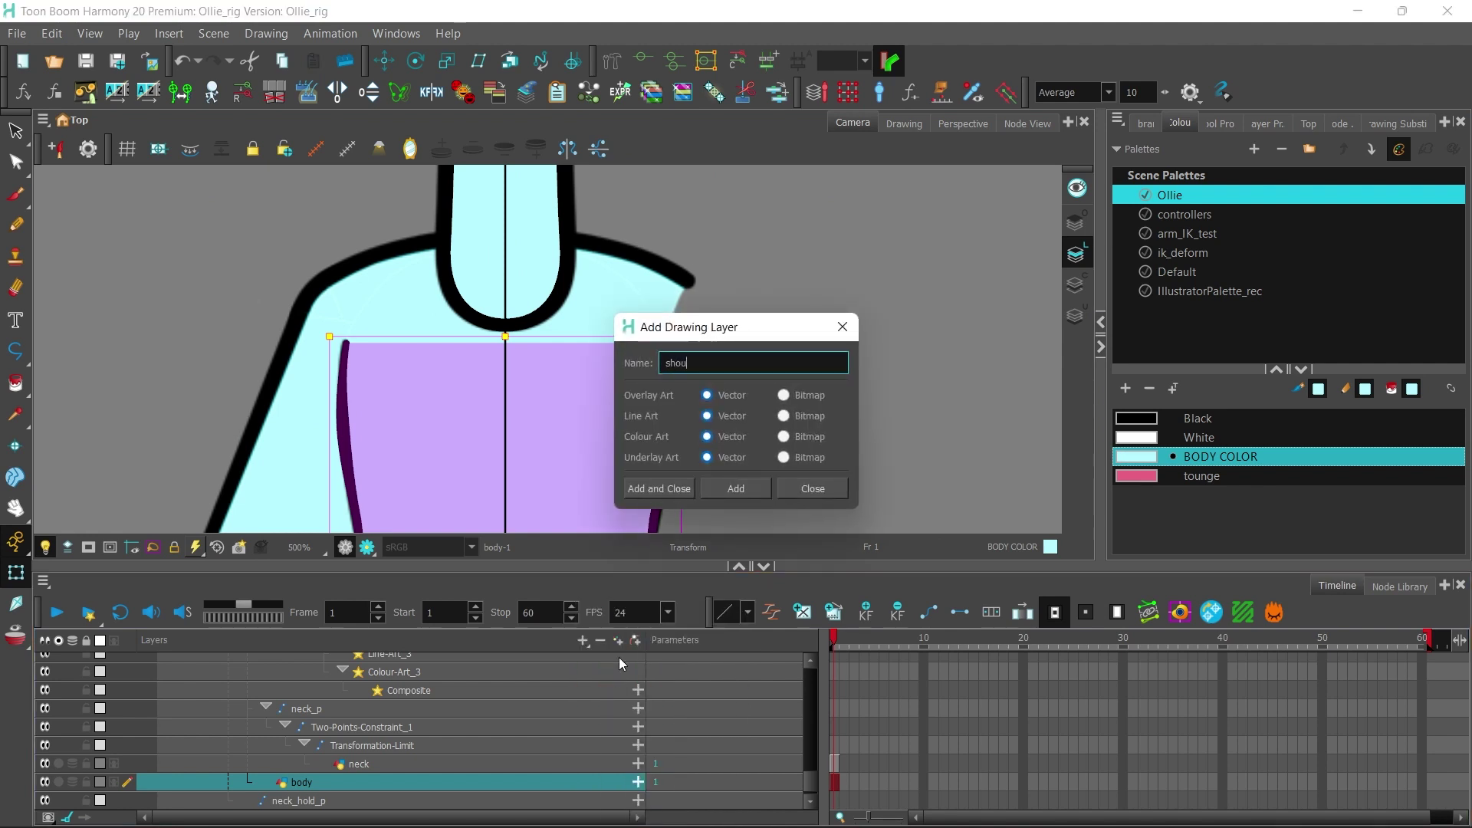
type("lders")
left_click(677, 491)
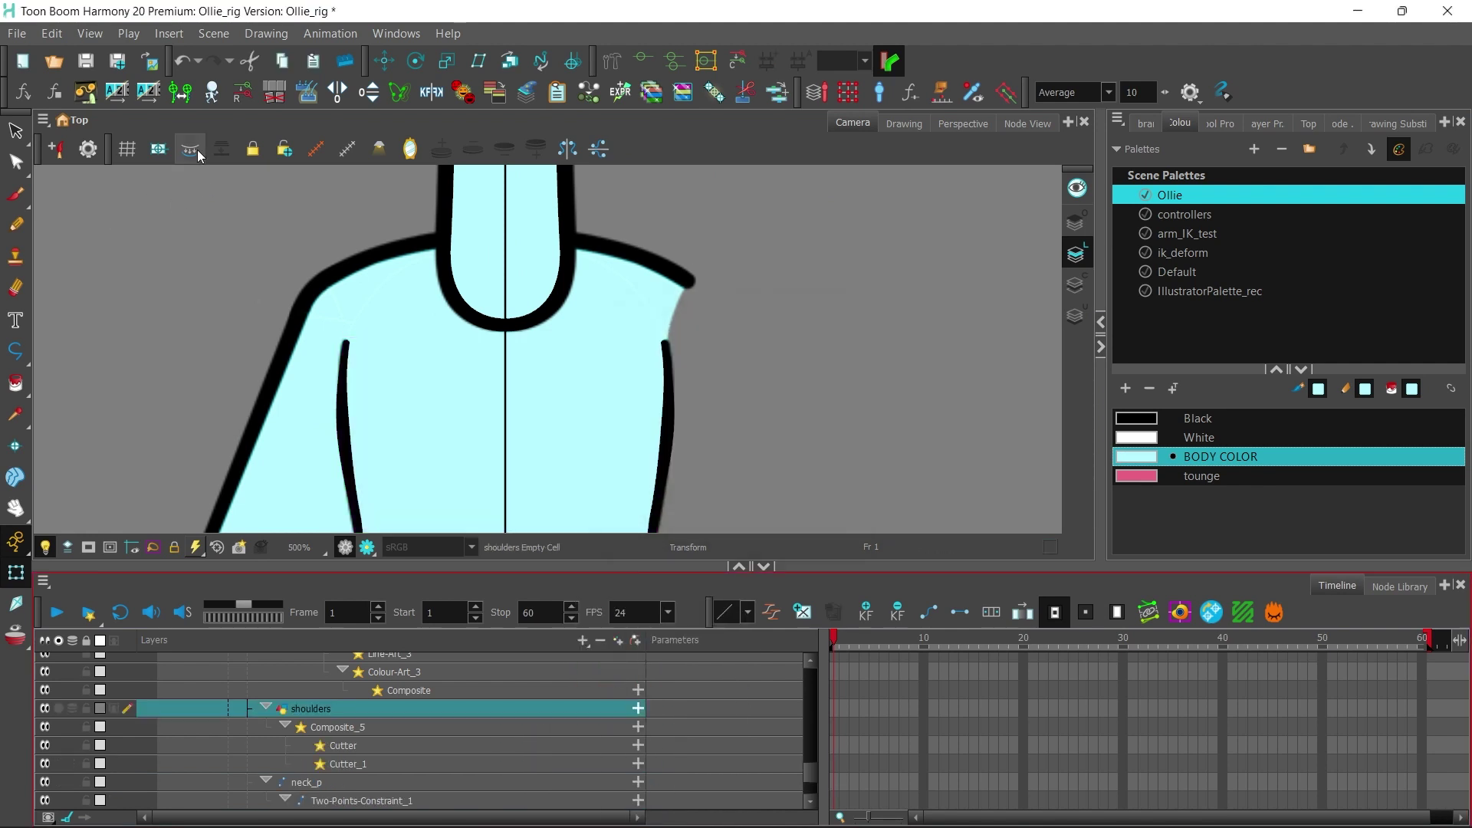
Step: Move the shoulders node out of the HEAD group and place it beside the body node
scroll(805, 775, "down", 2)
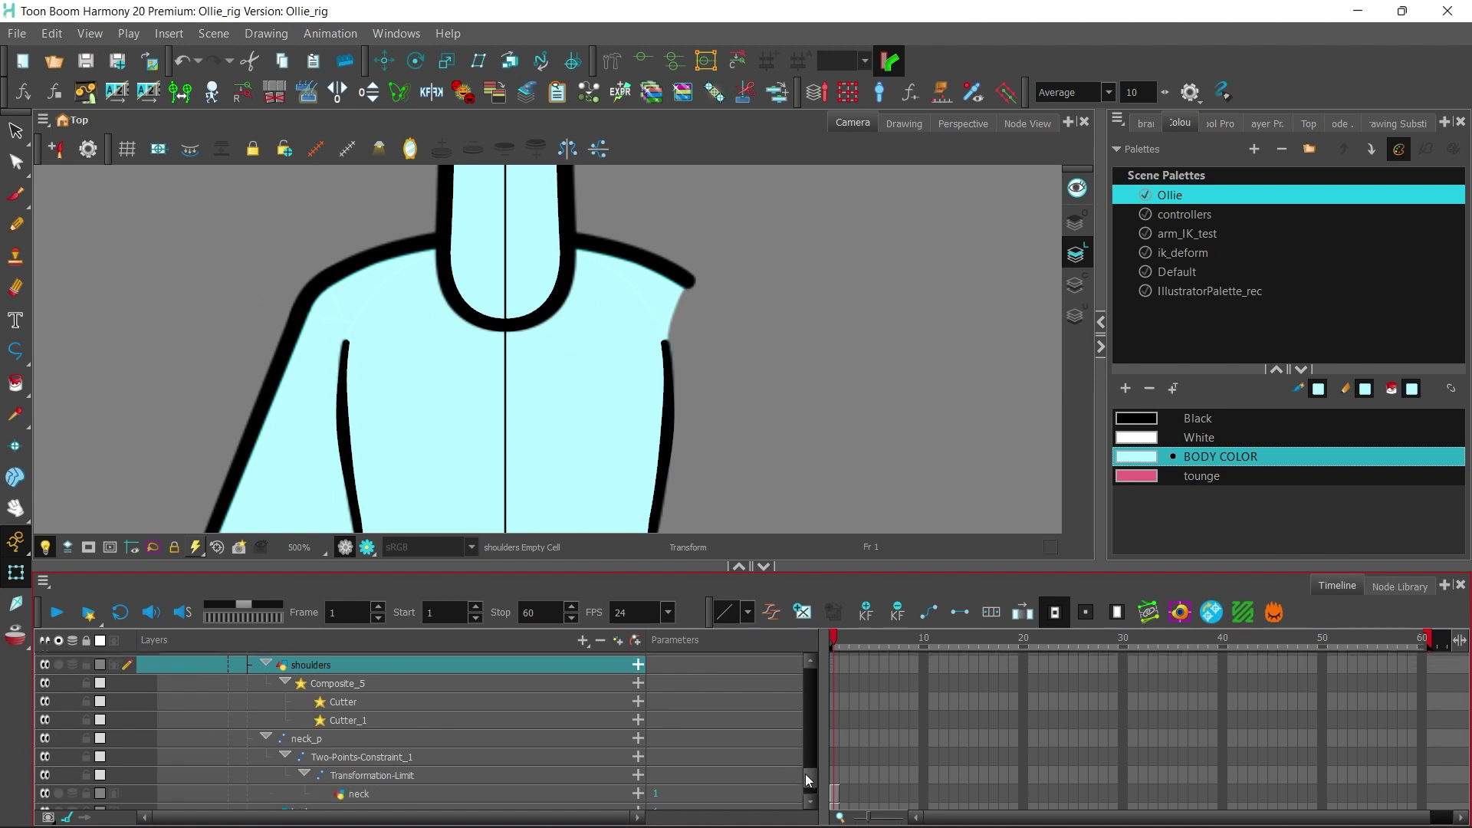
left_click_drag(805, 772, 806, 775)
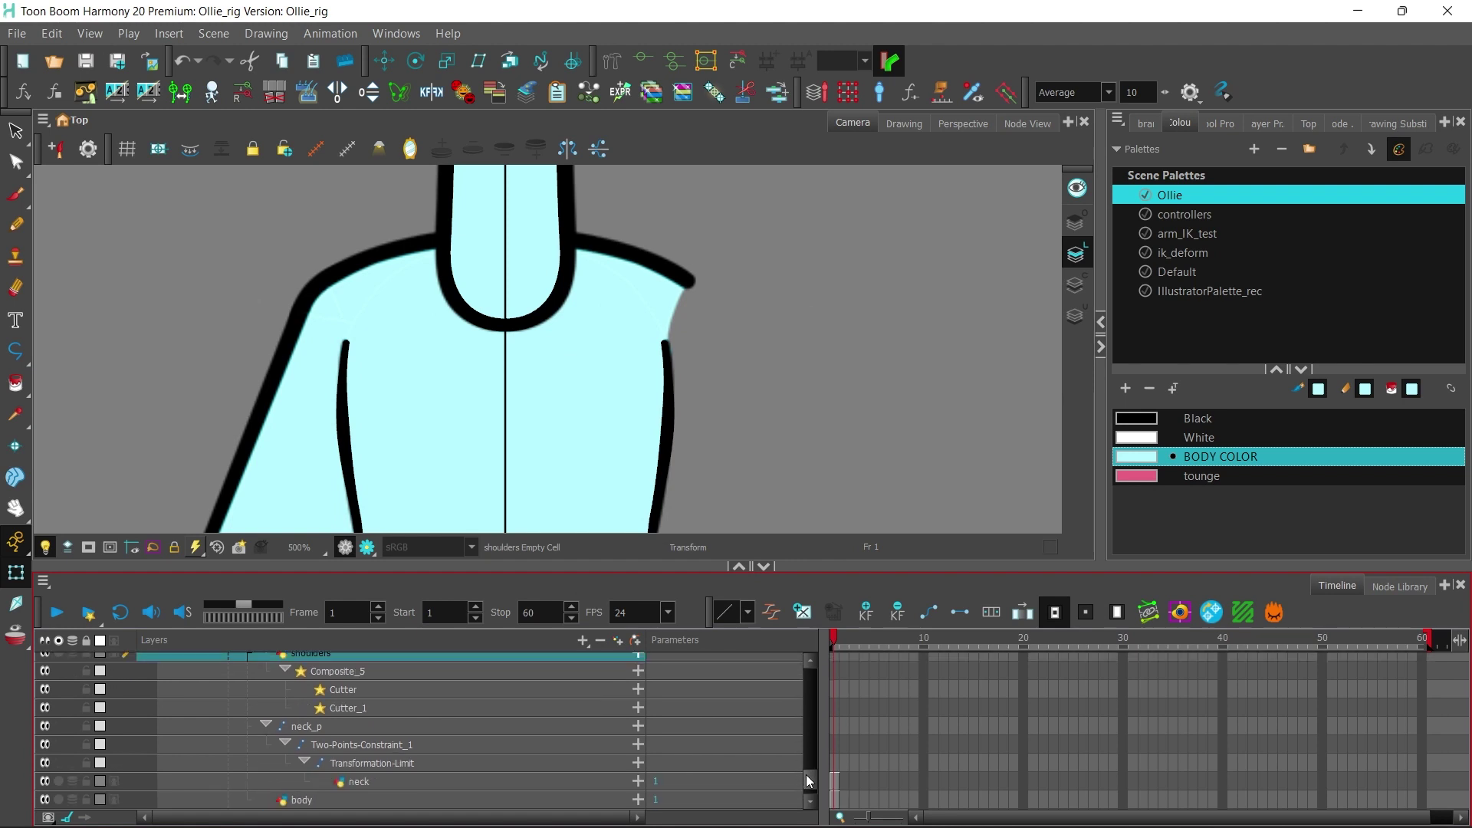
left_click_drag(568, 363, 608, 381)
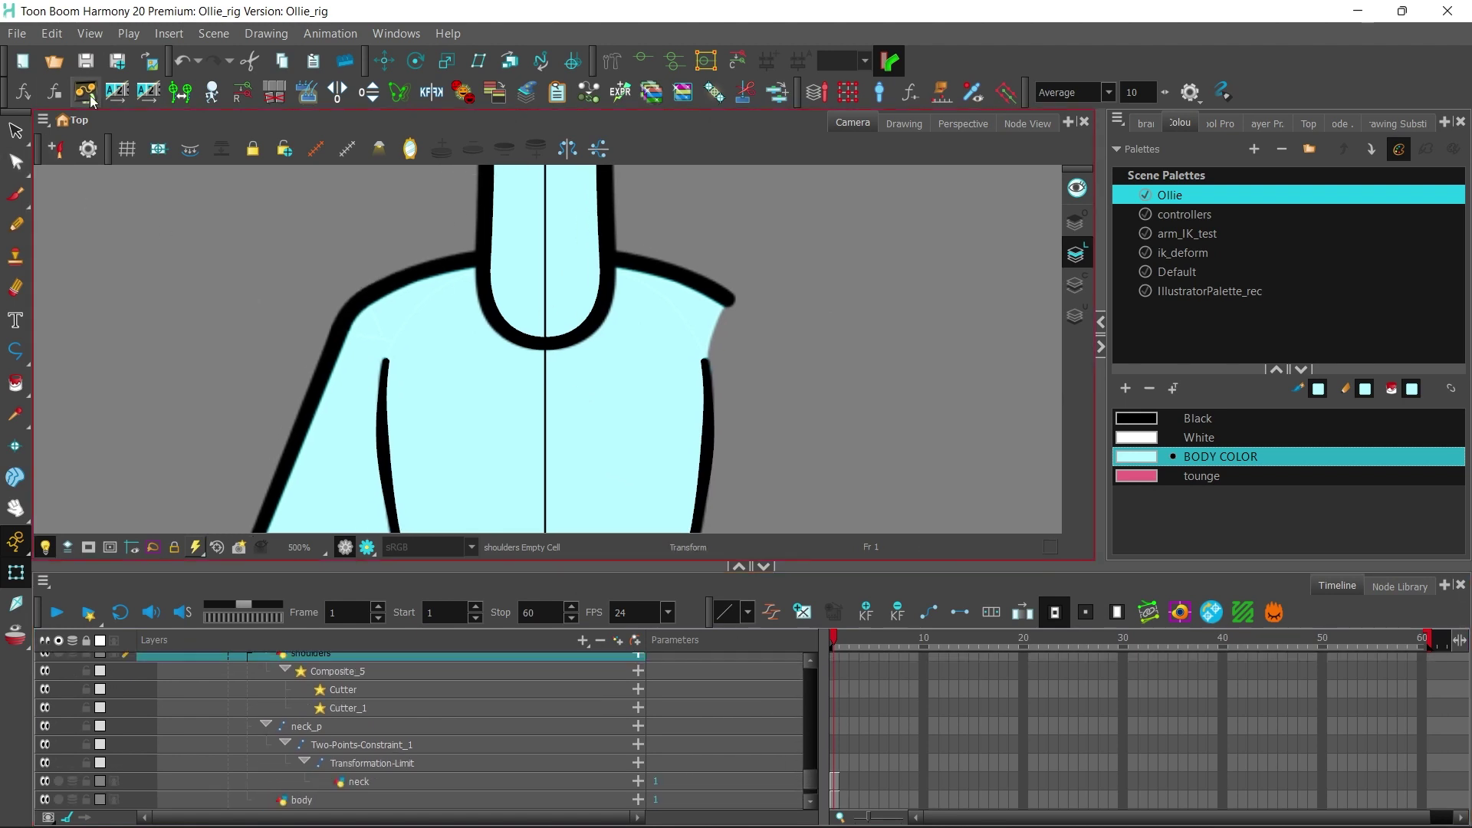
left_click(1016, 127)
scroll(561, 285, "down", 6)
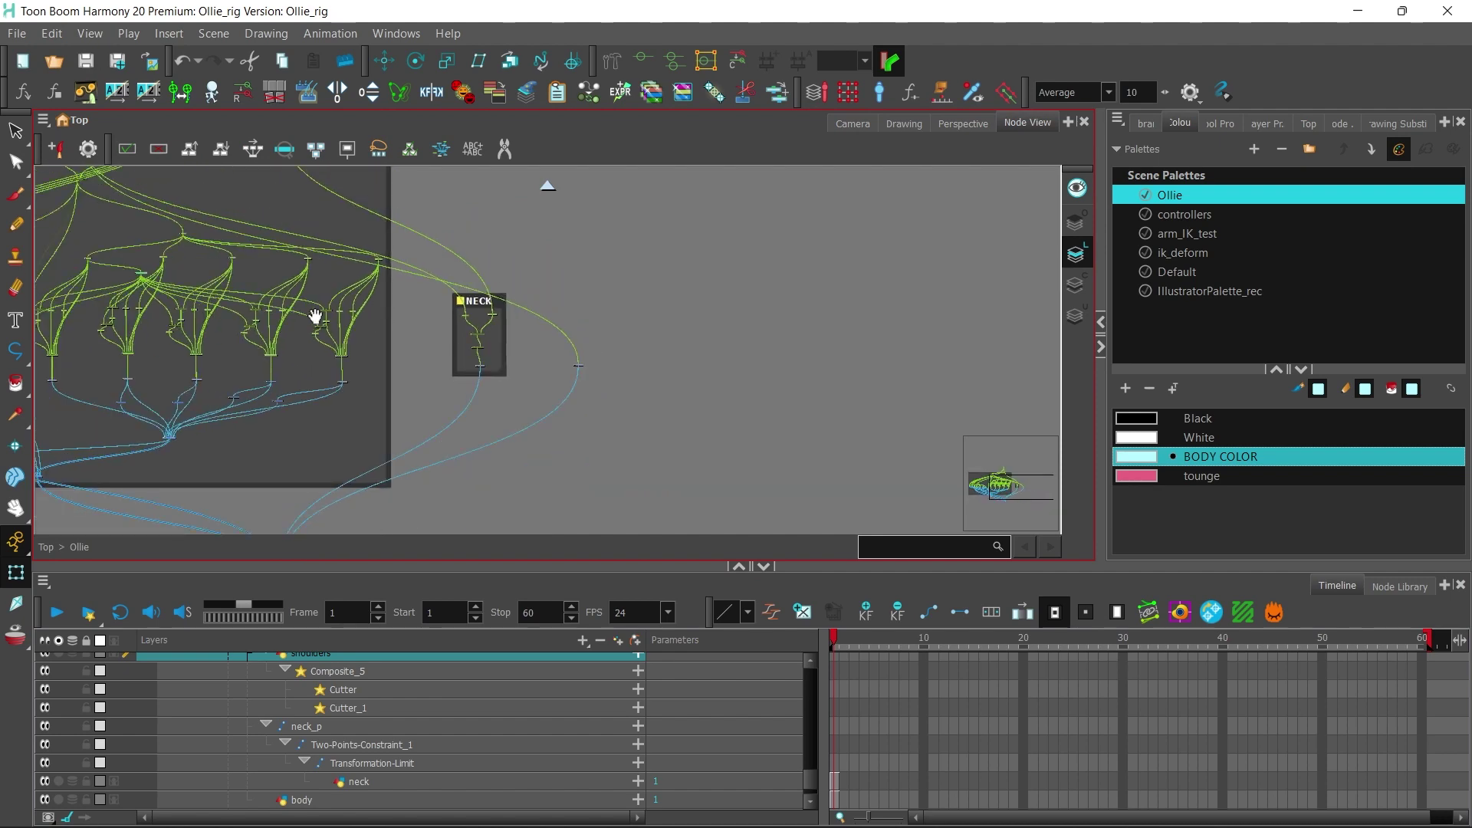
left_click_drag(315, 315, 721, 297)
scroll(488, 324, "up", 3)
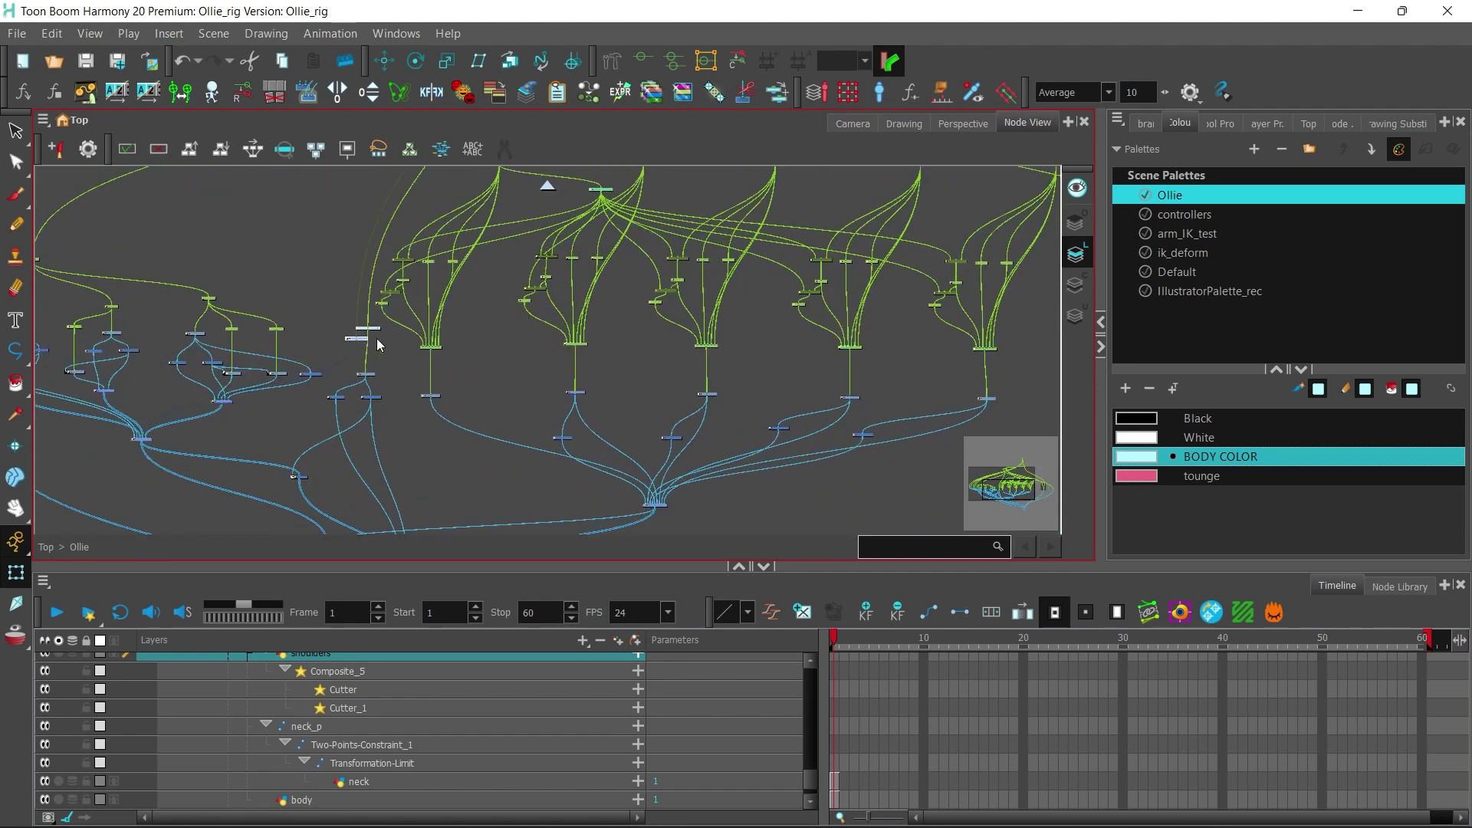
left_click_drag(1080, 362, 913, 373)
left_click_drag(690, 426, 184, 506)
left_click_drag(677, 233, 486, 458)
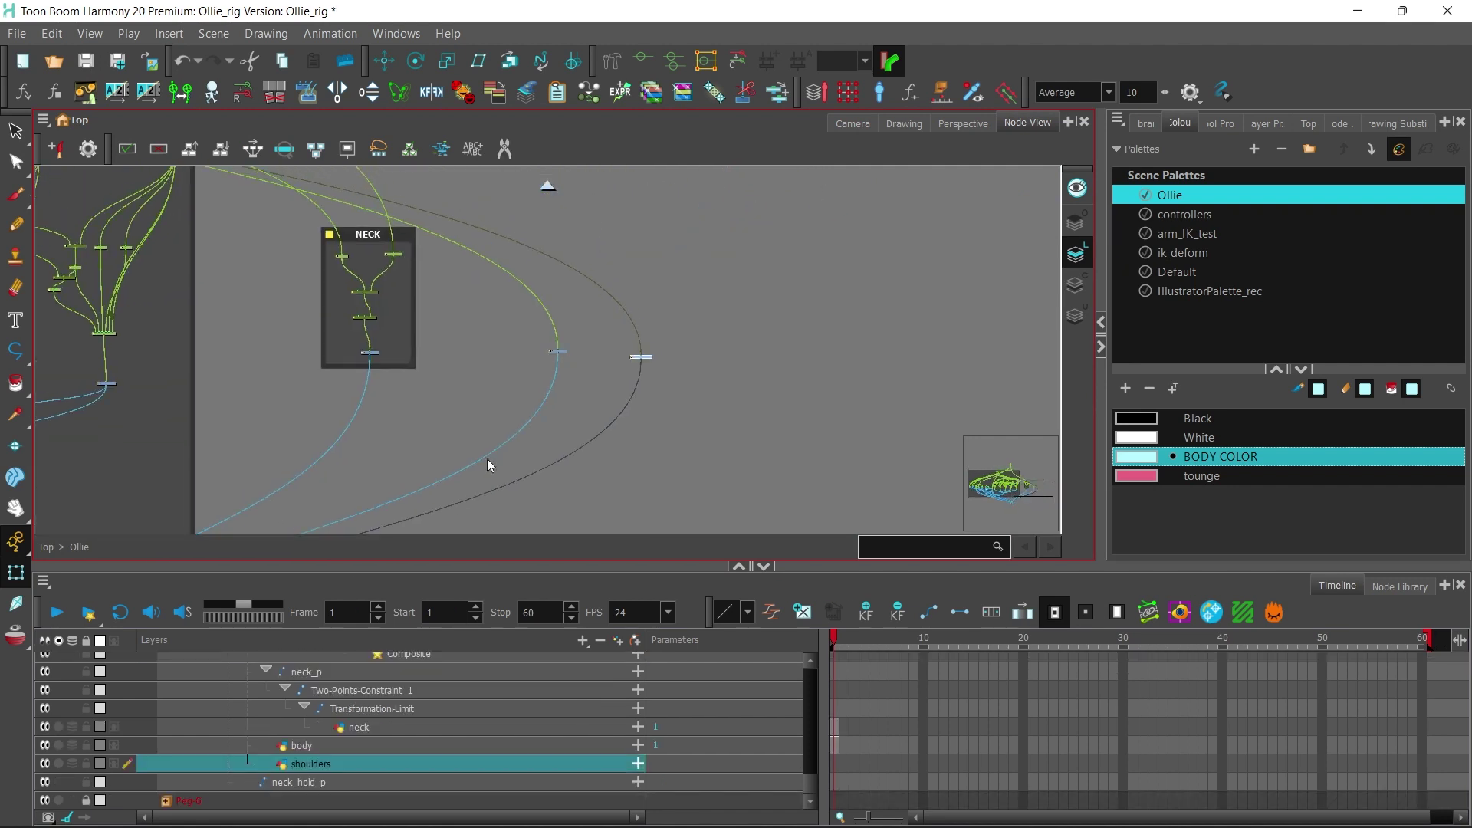
Step: Line up the shoulders node with the body node and return to the camera view
scroll(548, 383, "up", 4)
left_click_drag(766, 353, 806, 340)
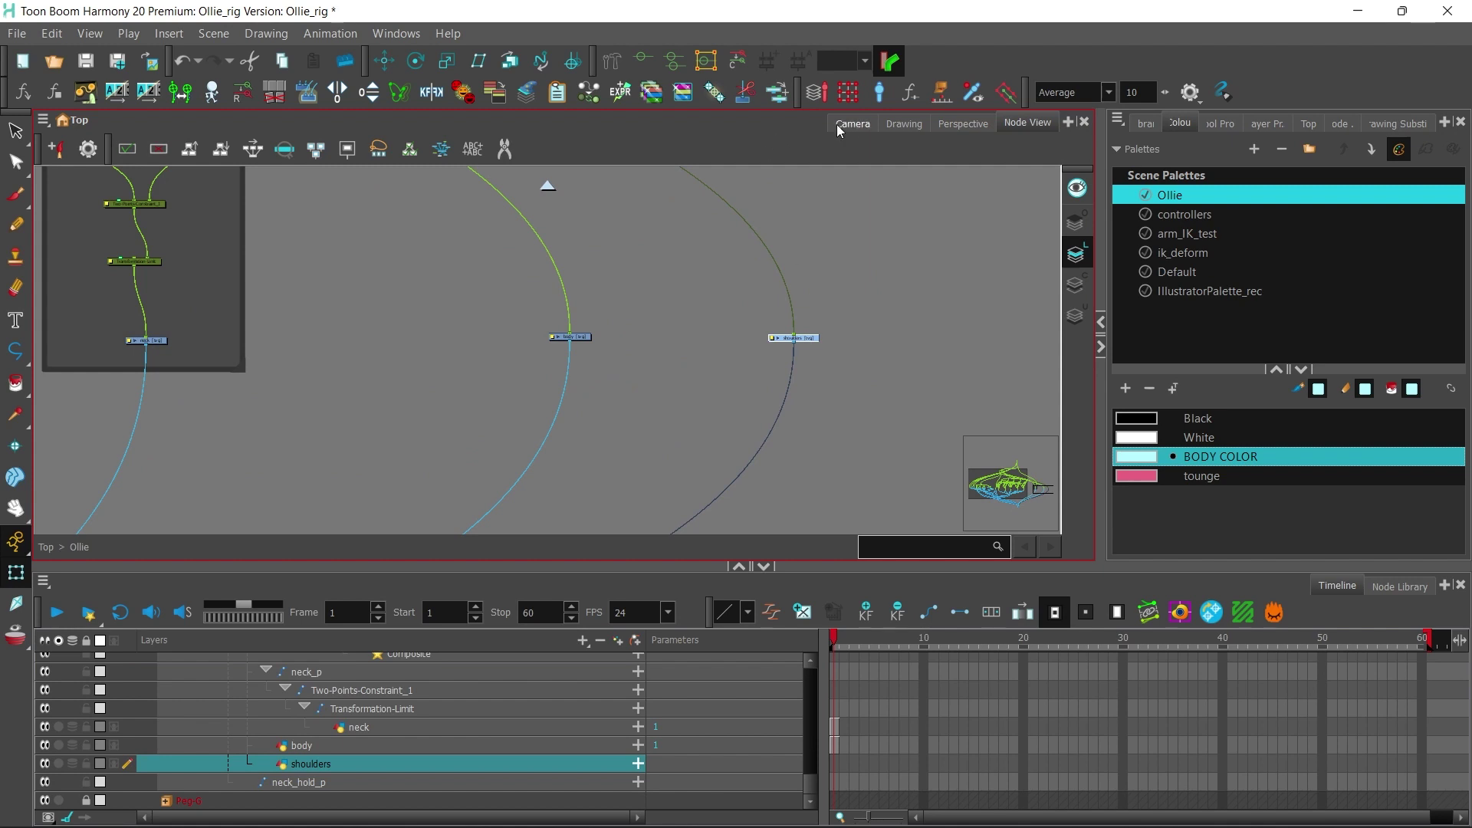
left_click(851, 123)
left_click(15, 573)
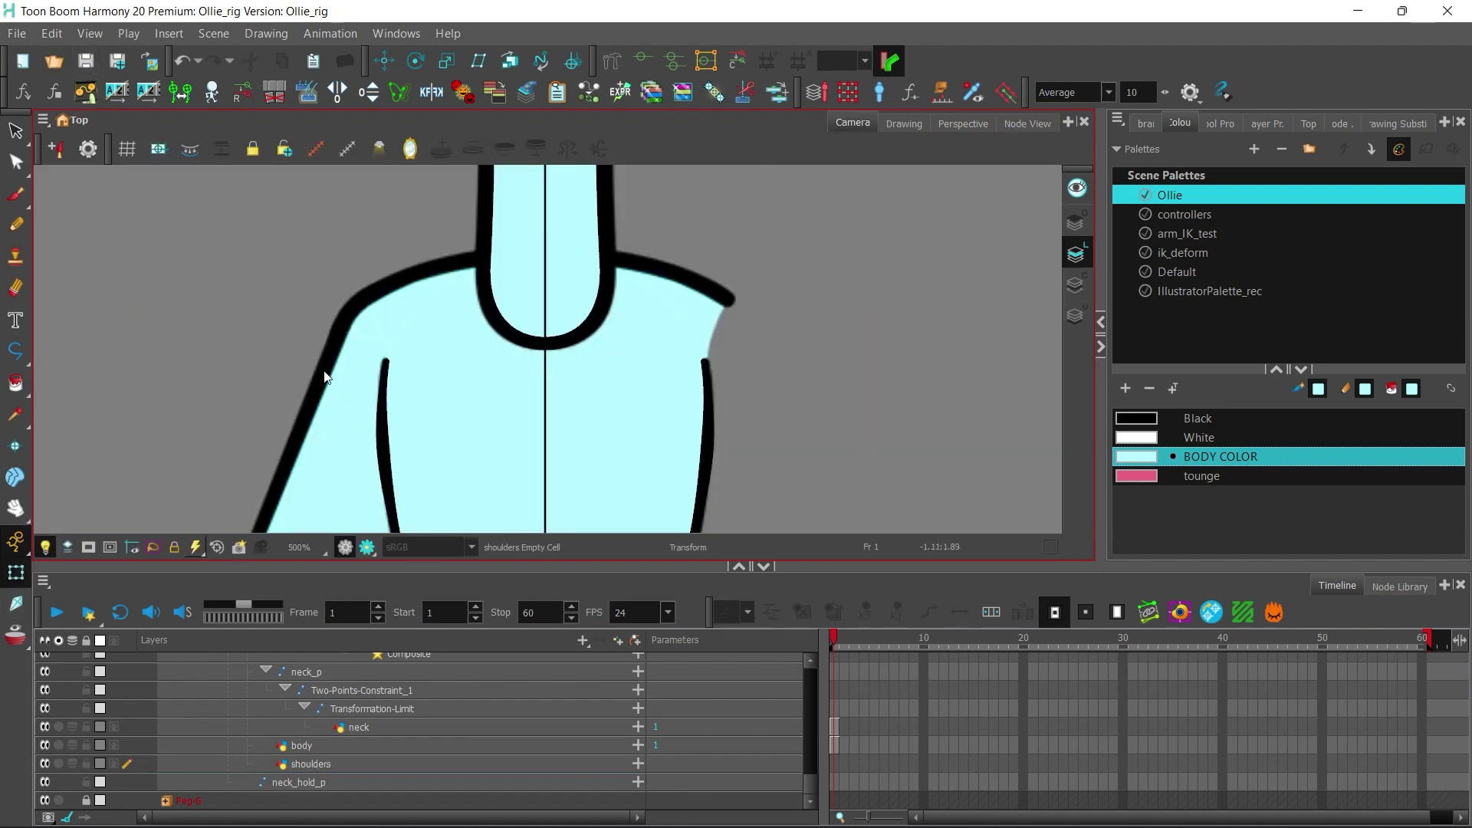
Step: Draw a black polyline curve from the sleeve's shoulder to the neck's centre line on the shoulders layer and adjust its contour
left_click_drag(162, 323, 164, 375)
key("2")
left_click(16, 351)
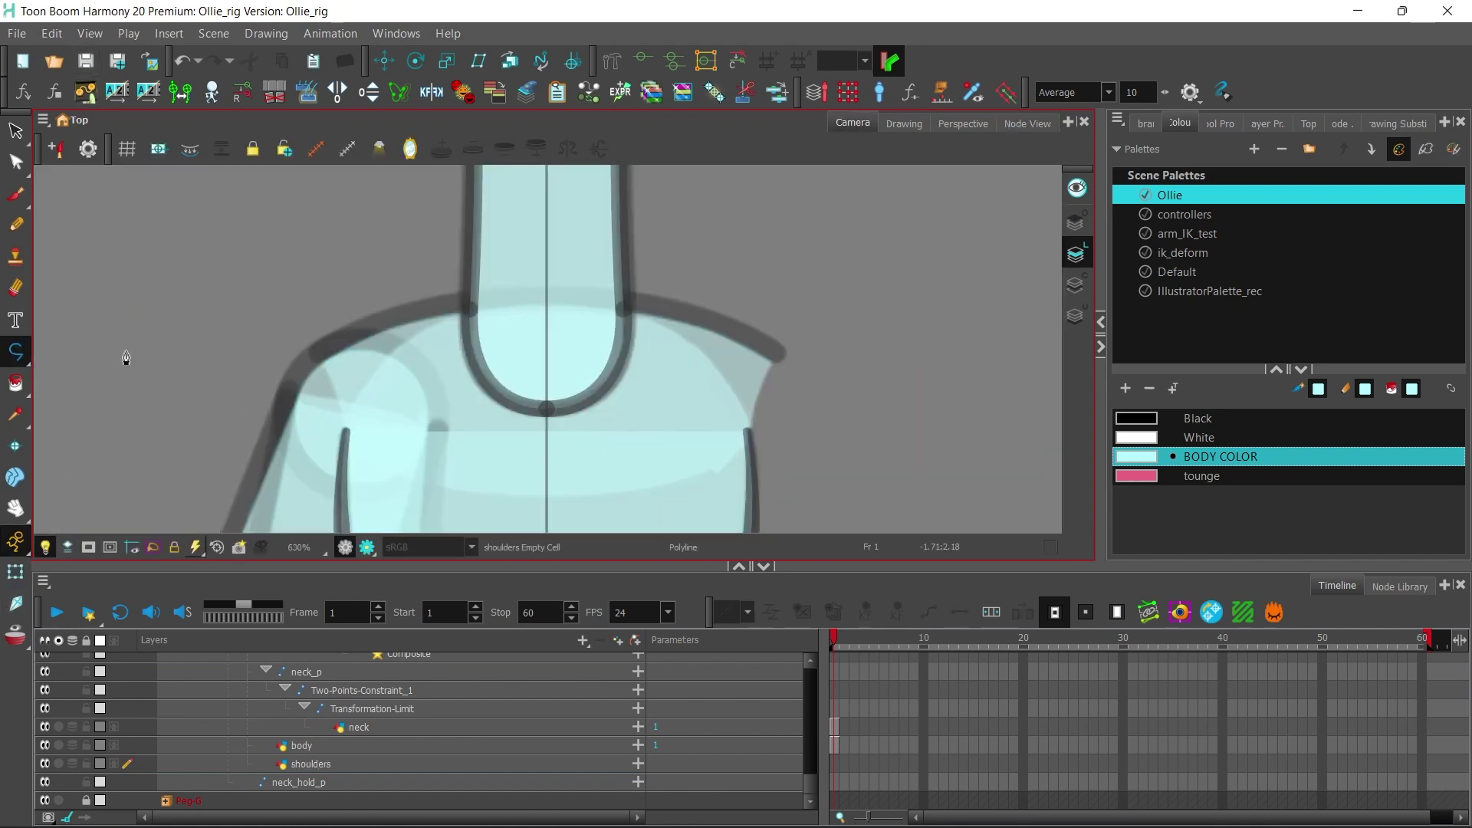
left_click(1187, 418)
left_click(1212, 124)
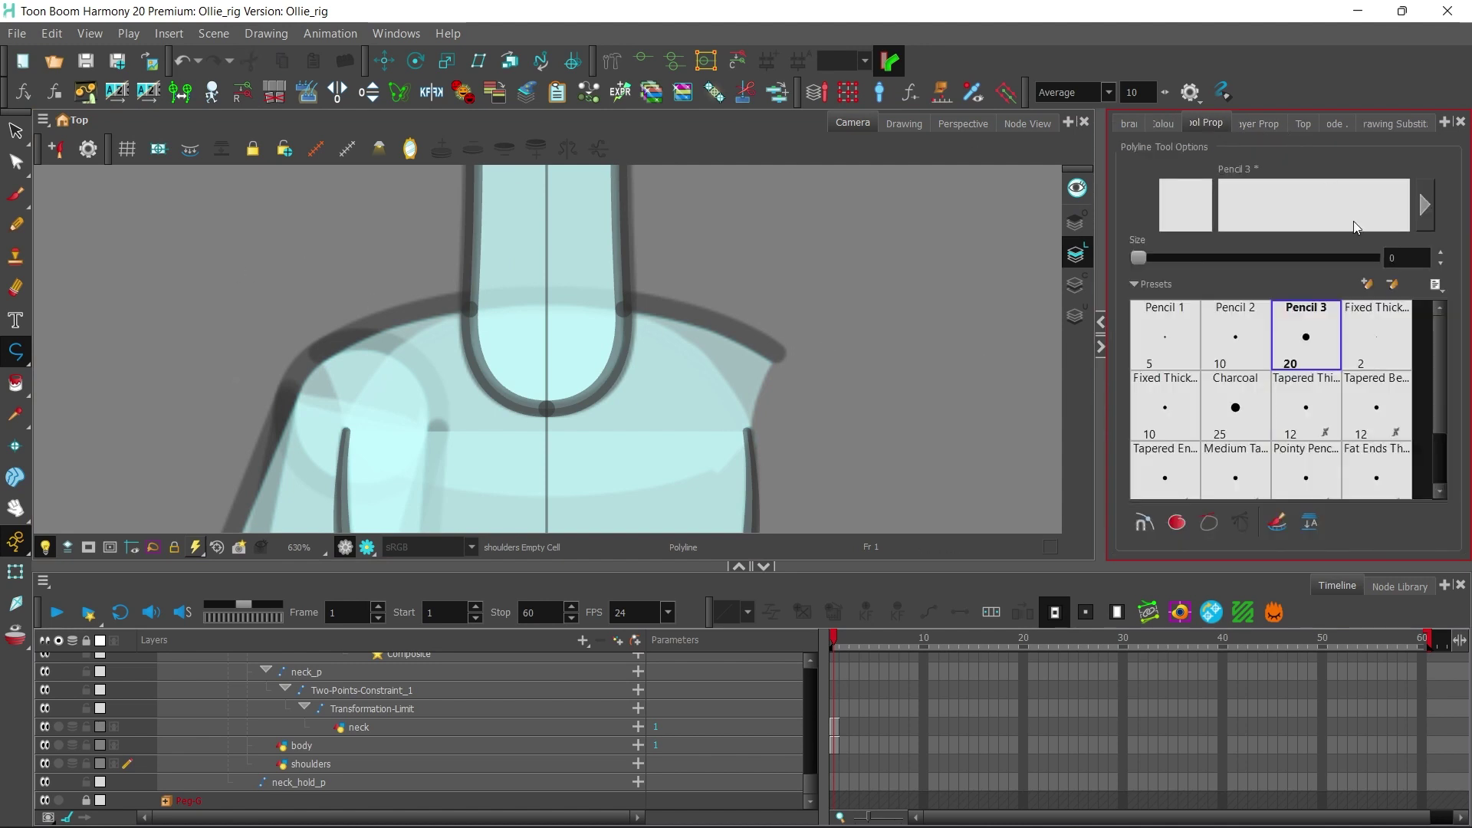
scroll(609, 256, "up", 2)
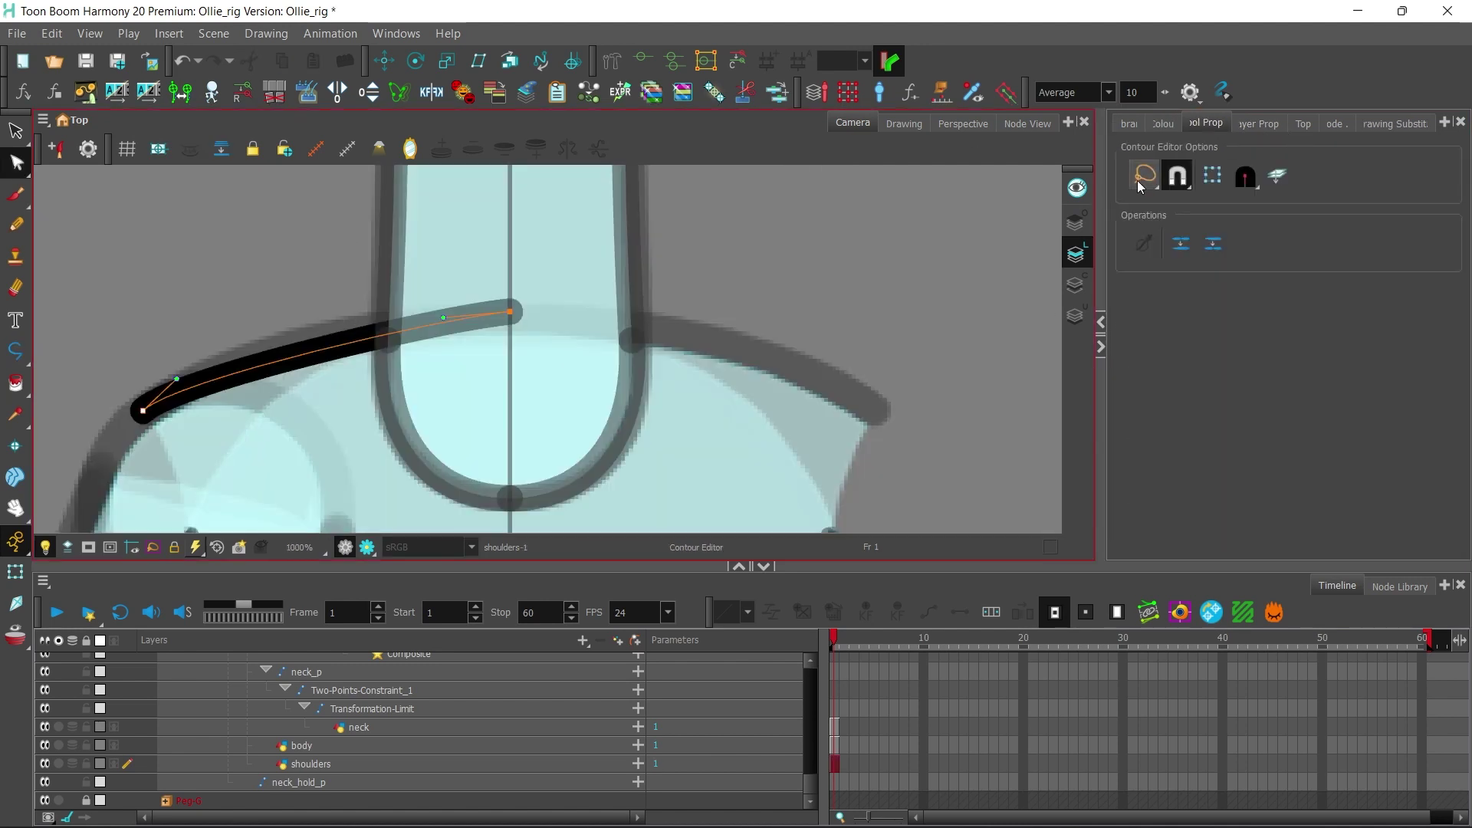
left_click_drag(510, 318, 295, 317)
scroll(419, 177, "down", 2)
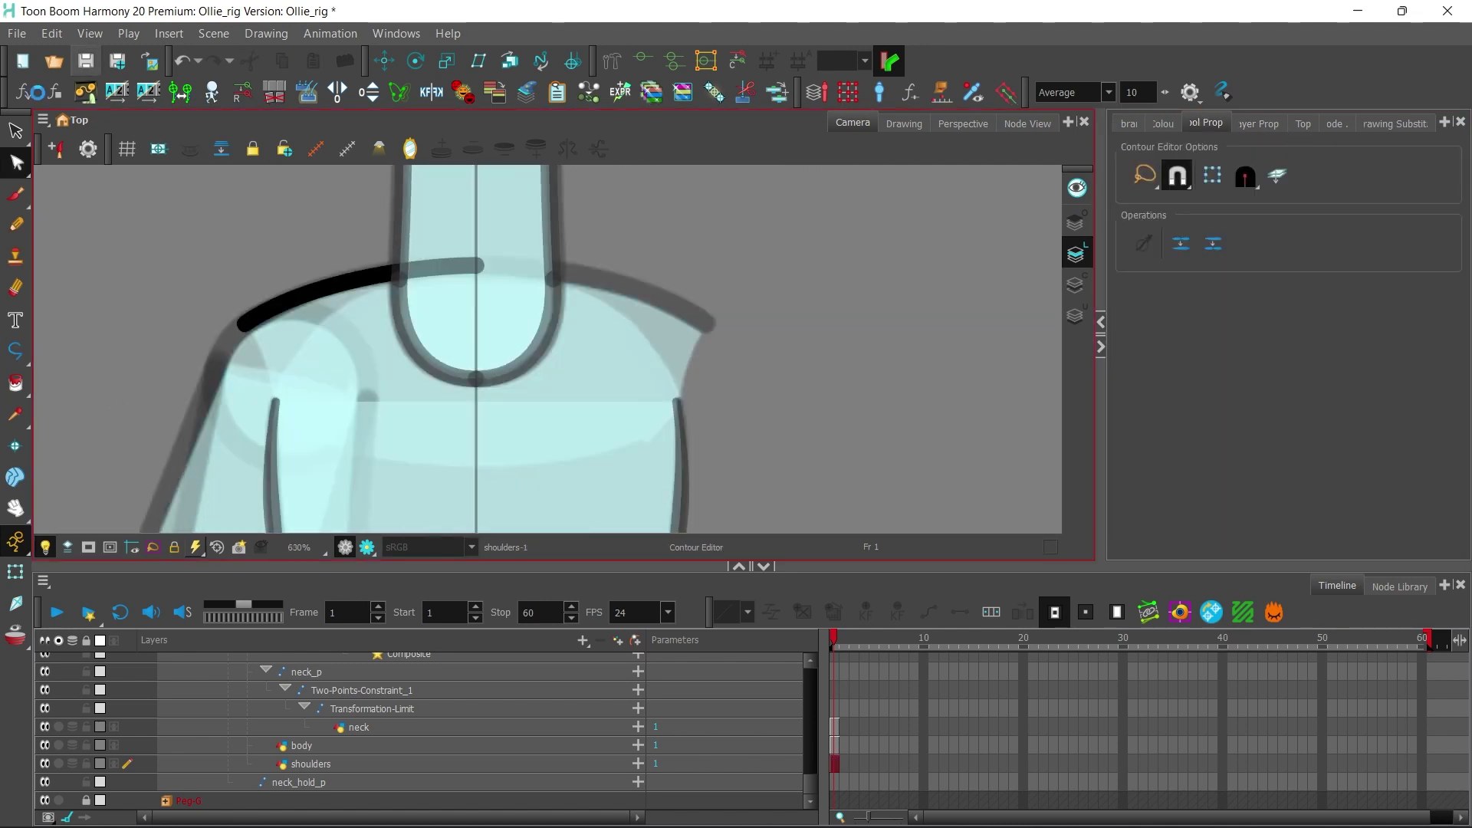
Step: Close the shoulder shape beneath the curve with polyline segments, refine its contour and fill it with BODY COLOR
left_click(15, 351)
left_click(244, 323)
left_click(253, 466)
left_click(450, 458)
key("alt+q")
left_click_drag(253, 465, 296, 464)
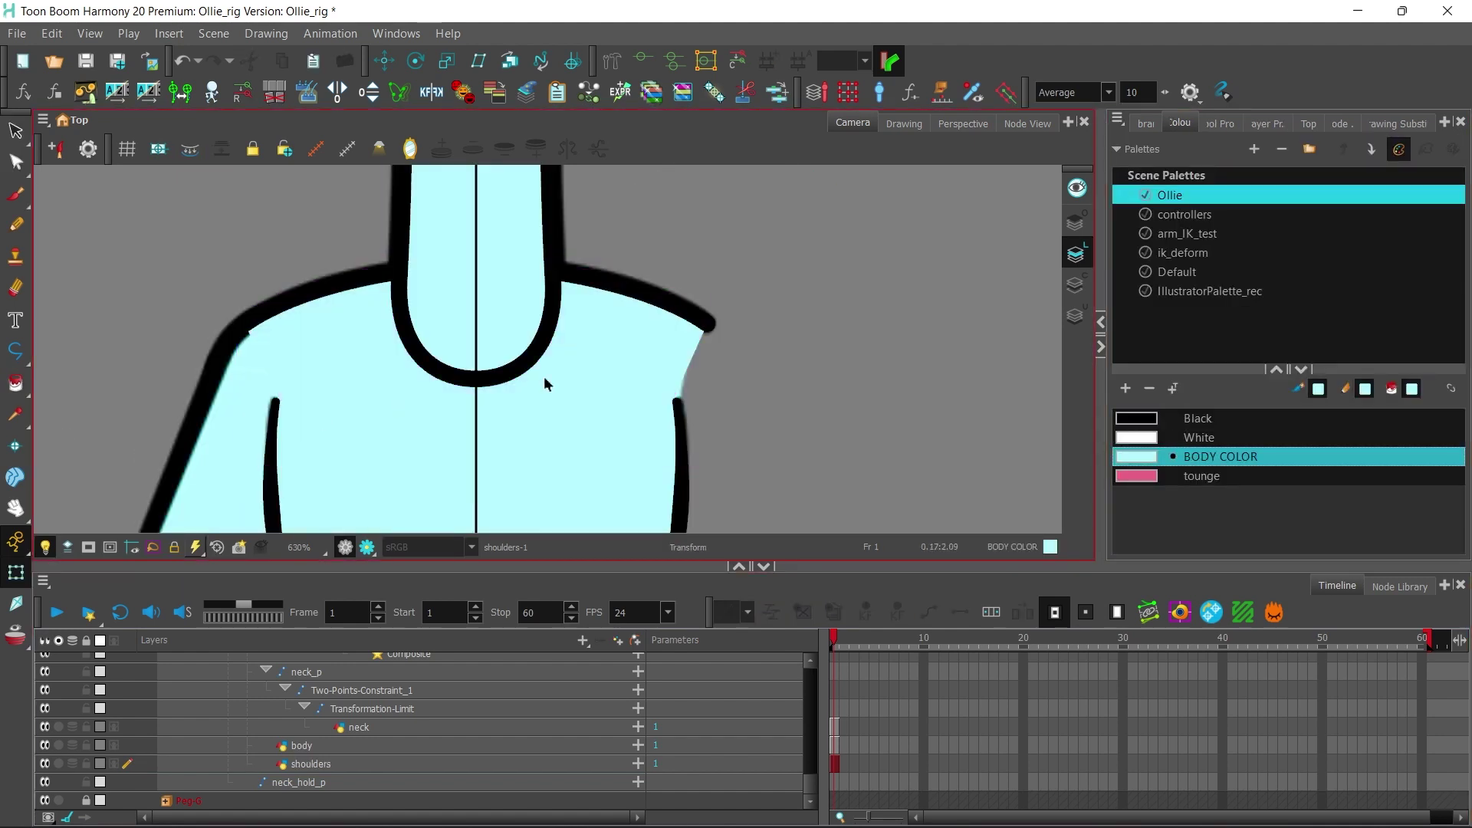
Step: Add a Peg node above the body drawing in the node view and paste eight copies of it
scroll(546, 383, "down", 4)
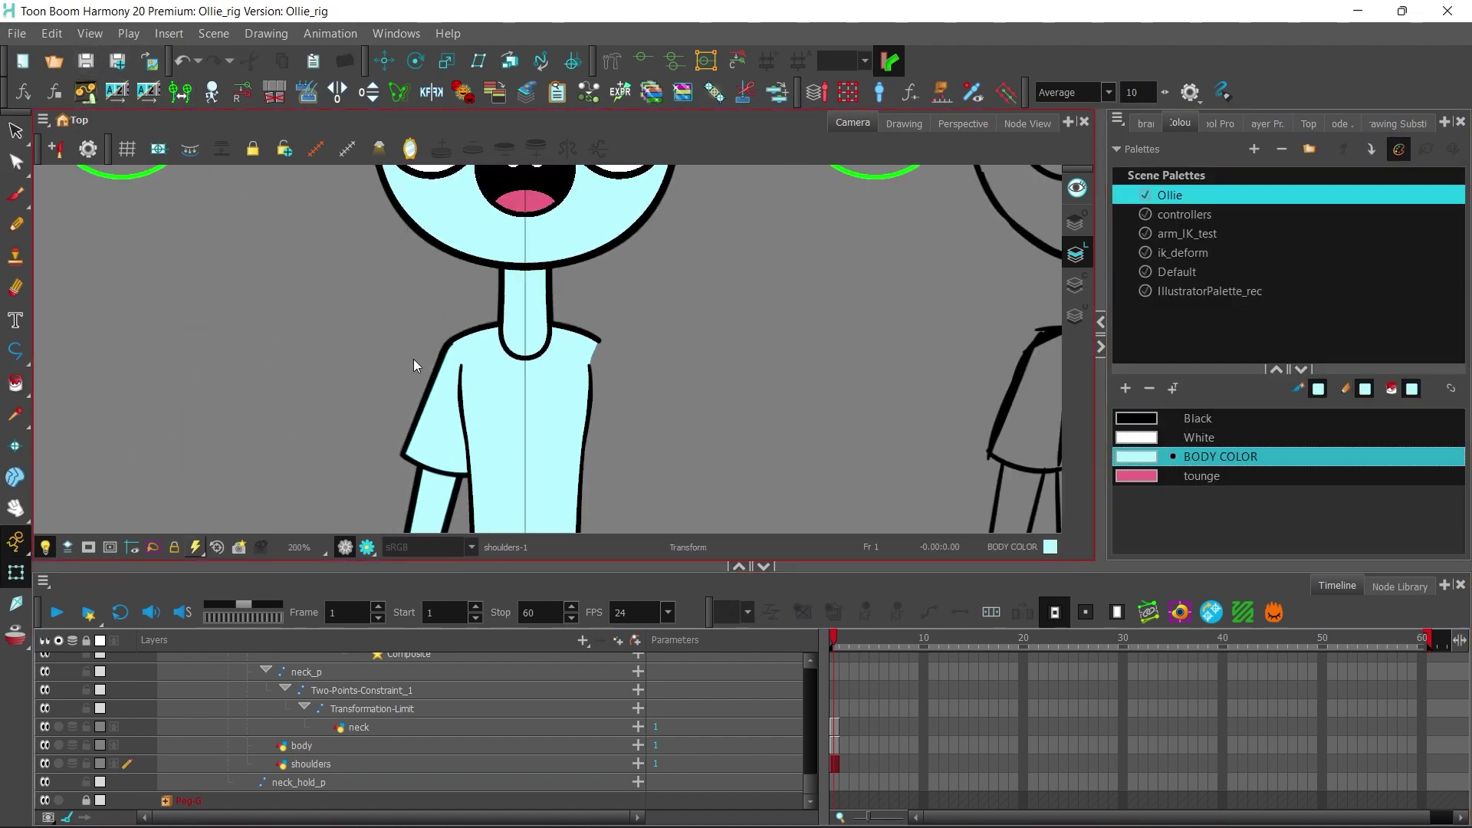
left_click_drag(458, 386, 417, 305)
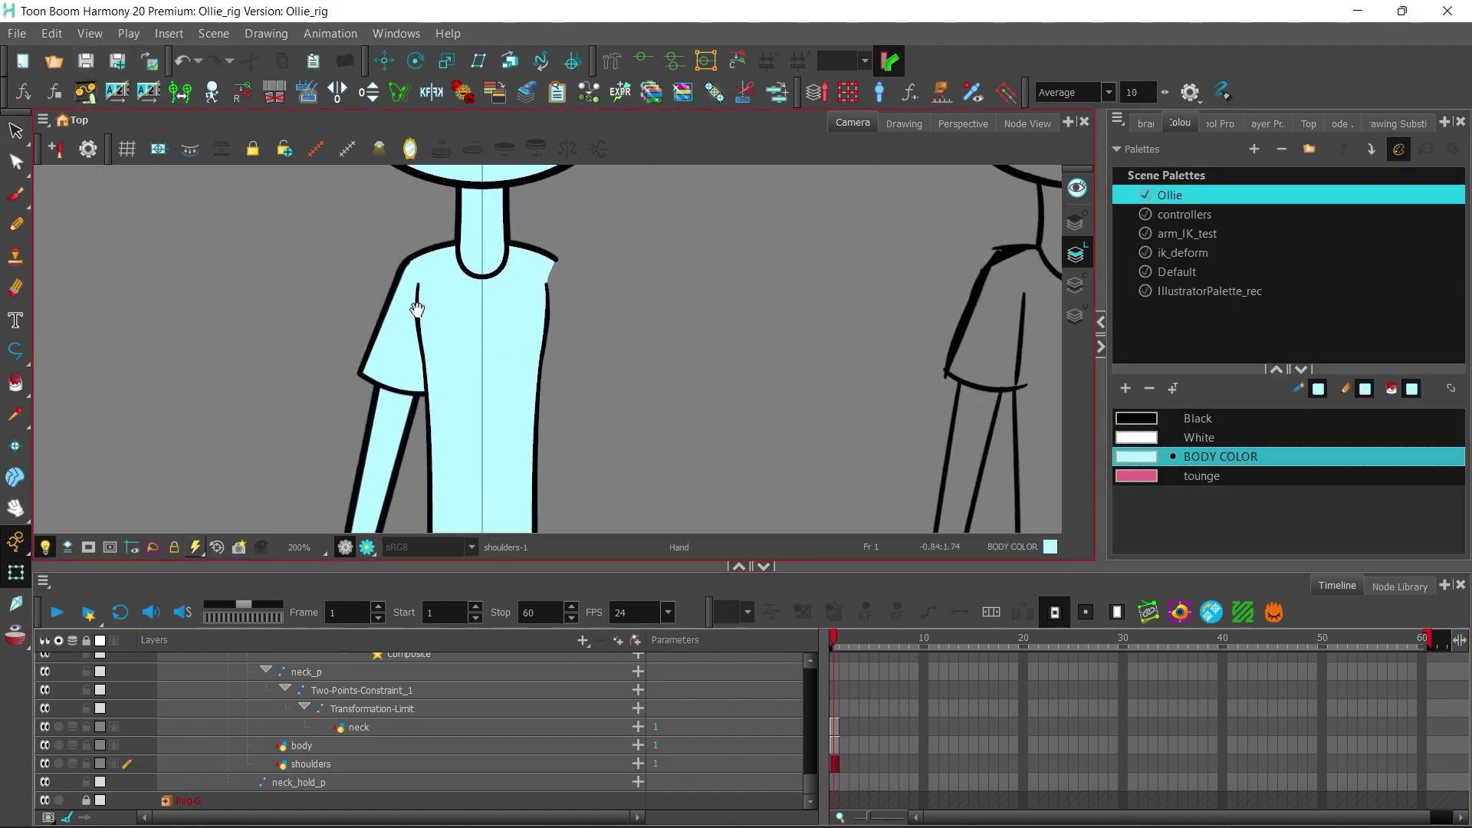
left_click_drag(413, 359, 410, 302)
left_click(449, 362)
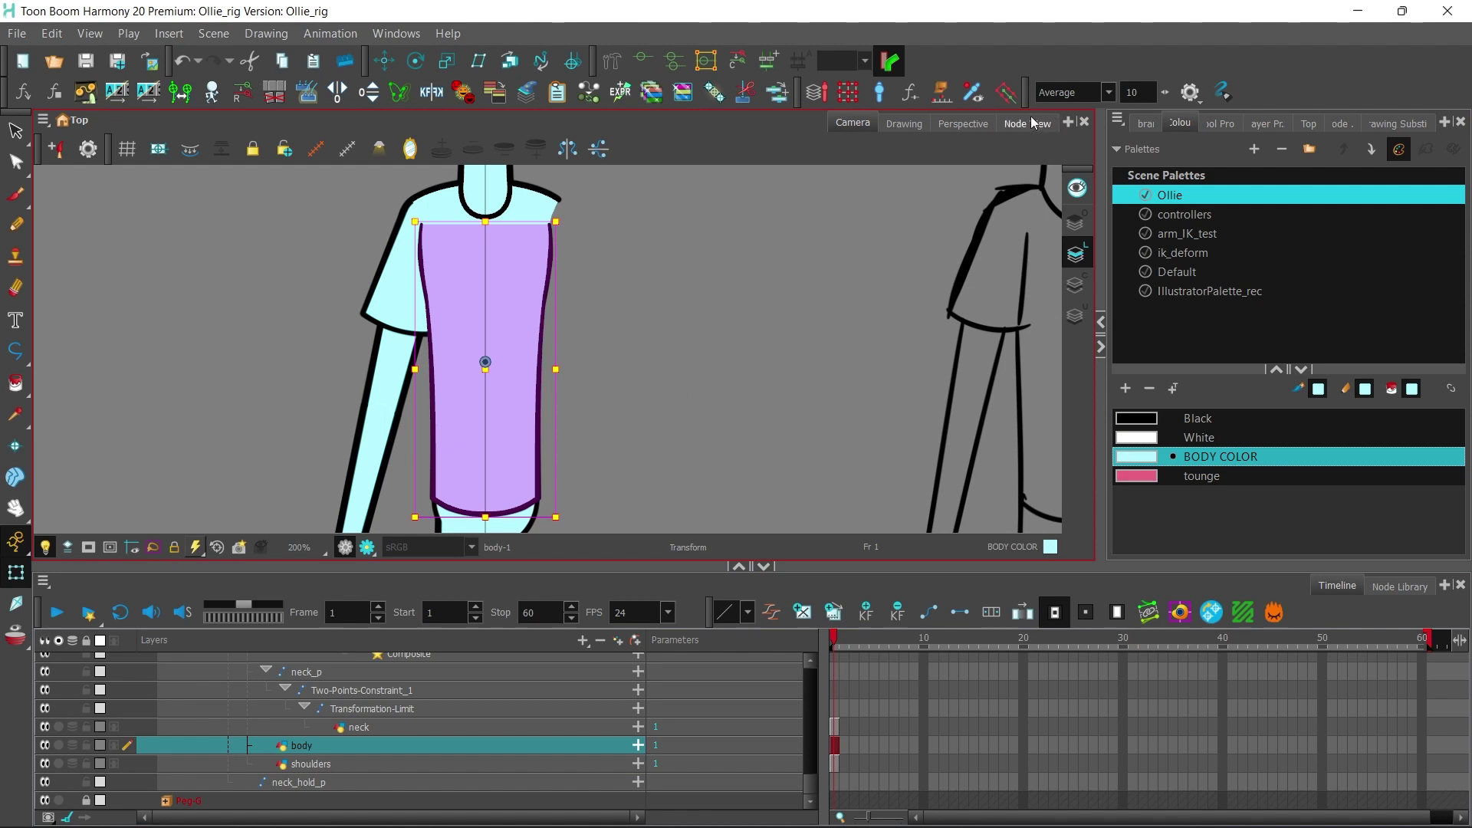
left_click(1027, 123)
left_click(1400, 585)
left_click_drag(674, 671, 463, 351)
left_click(463, 338)
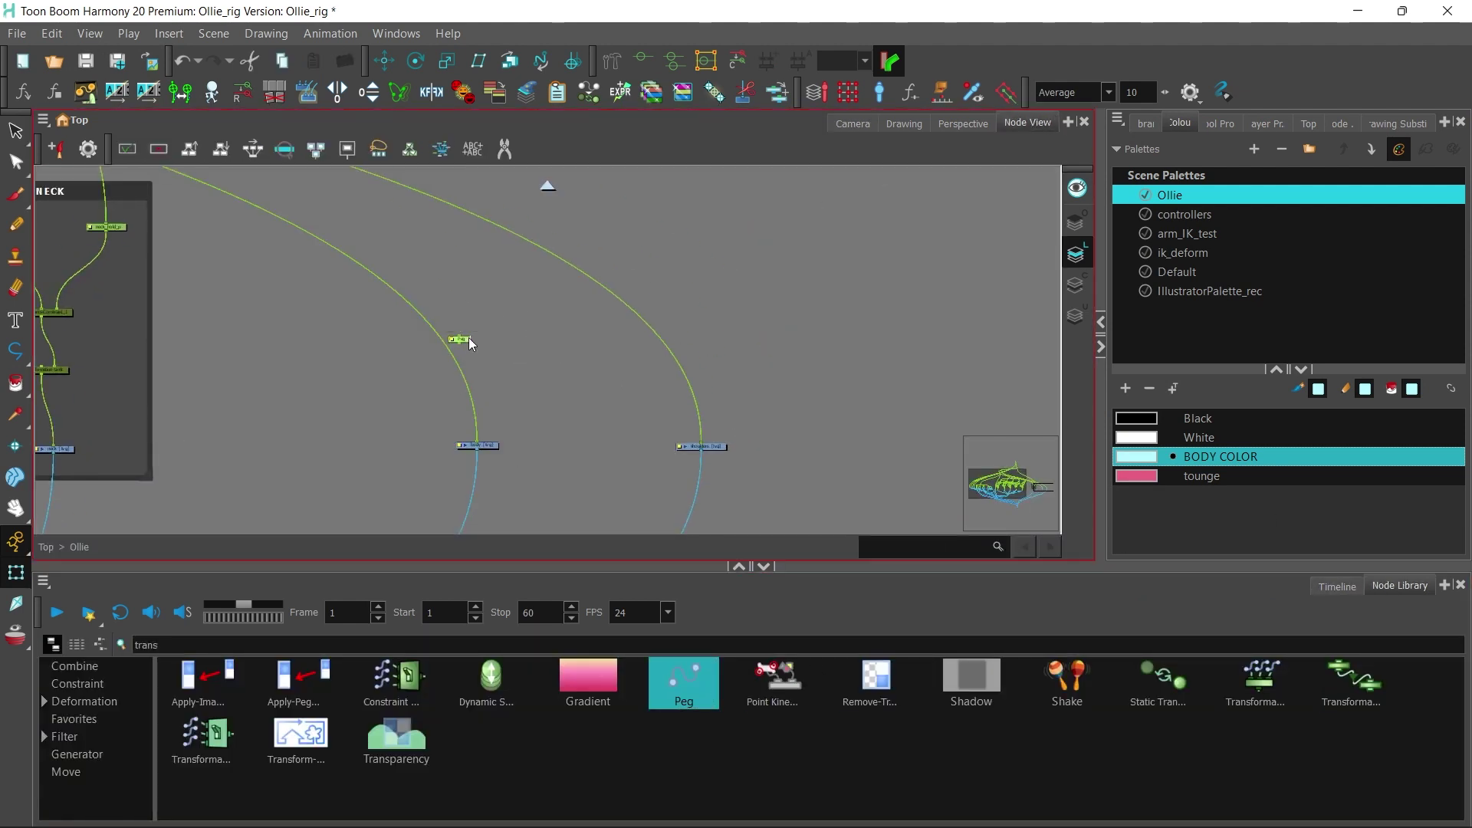
key("ctrl+v")
key("ctrl+v")
key("ctrl+v")
key("ctrl+v")
Step: Search the node library for "weigh" and add a Weighted Deform node above the body drawing
left_click_drag(230, 644, 8, 633)
type("weigh")
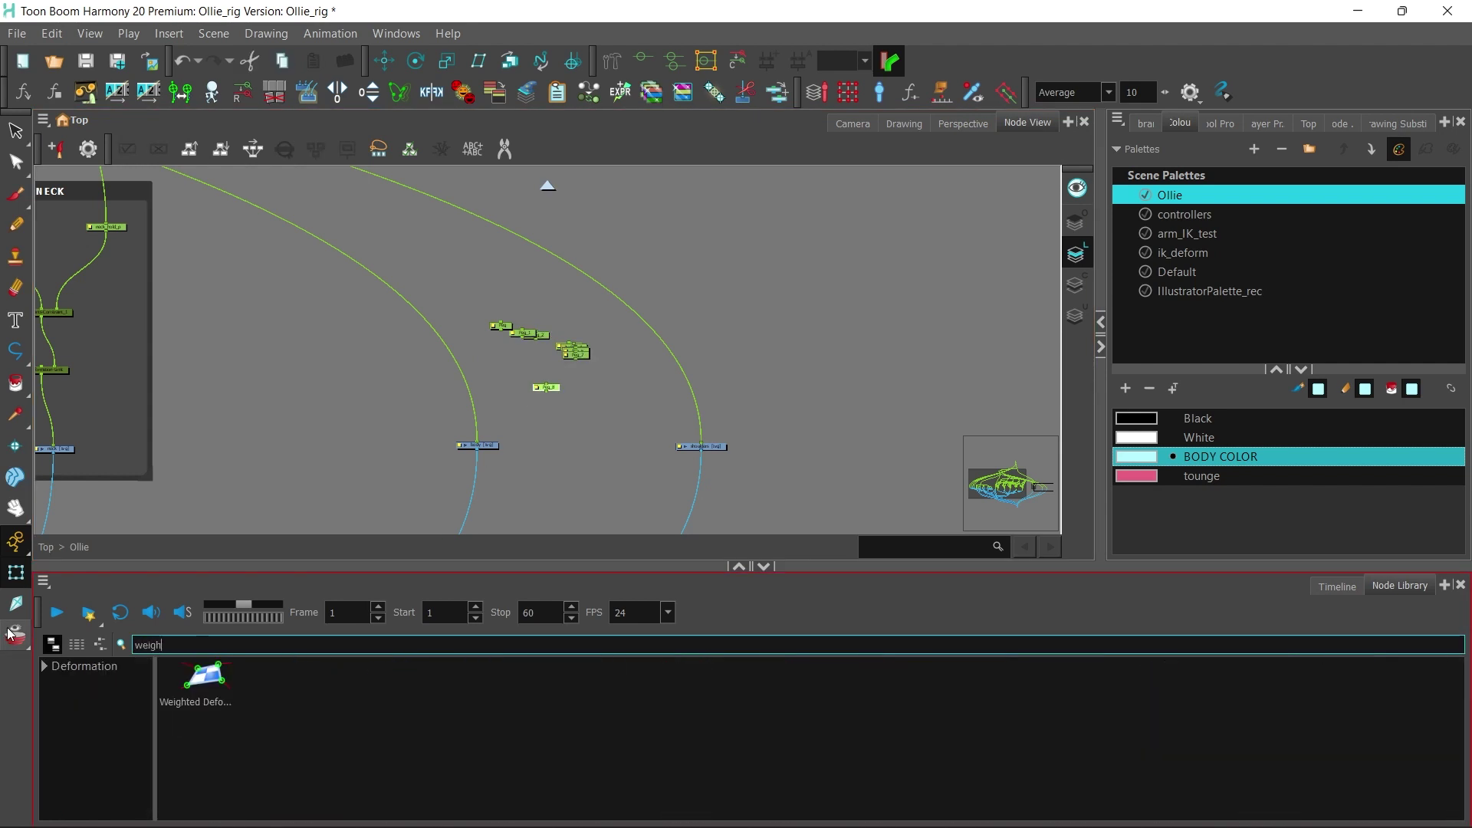
left_click_drag(205, 678, 402, 338)
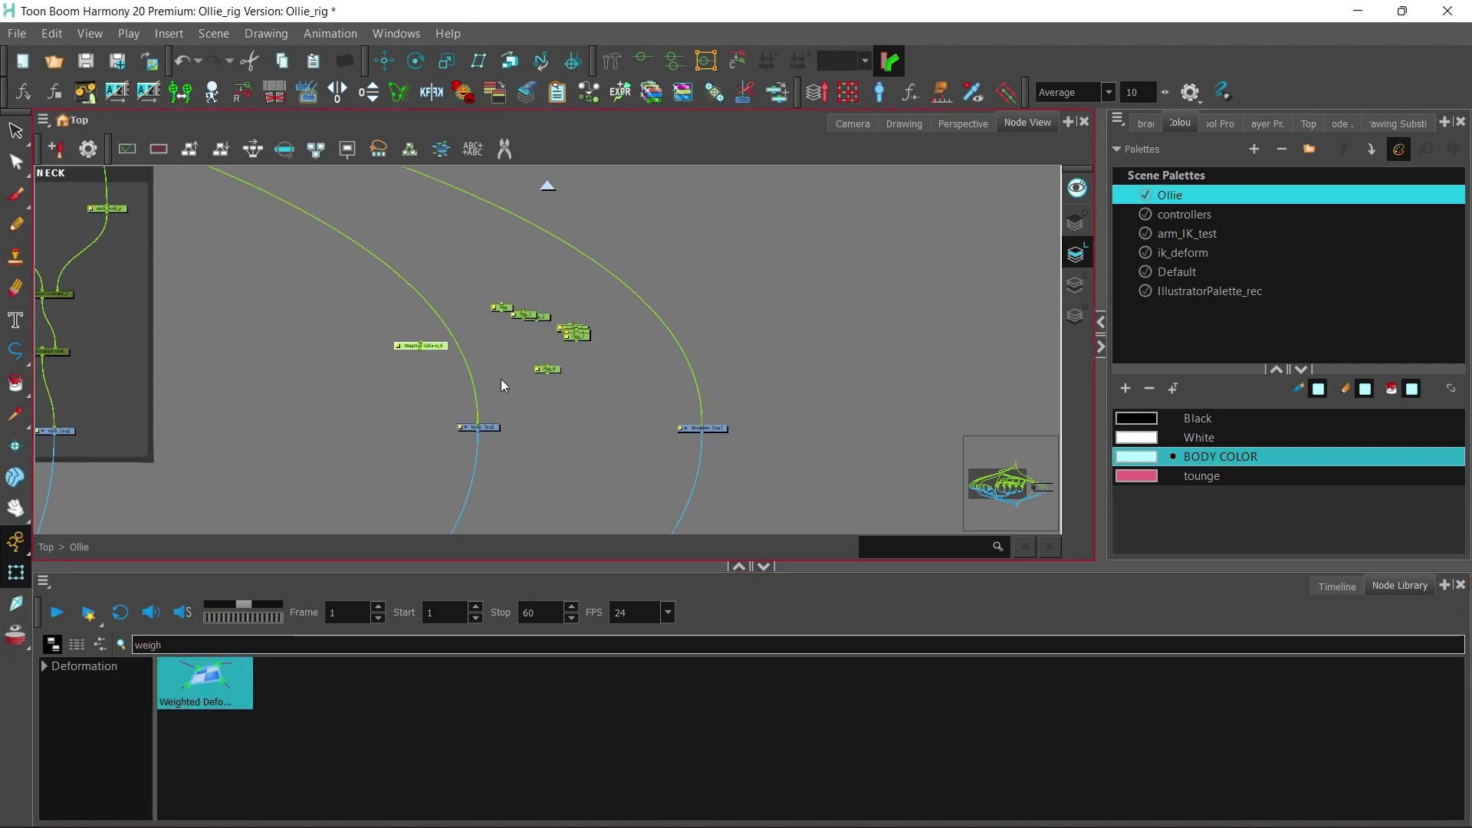
Step: Insert the Weighted-Deform node between the upstream rig peg and the body drawing
scroll(460, 399, "up", 2)
scroll(445, 347, "down", 5)
left_click_drag(381, 283, 736, 533)
left_click_drag(307, 216, 529, 491)
left_click_drag(364, 340, 457, 533)
scroll(279, 342, "up", 3)
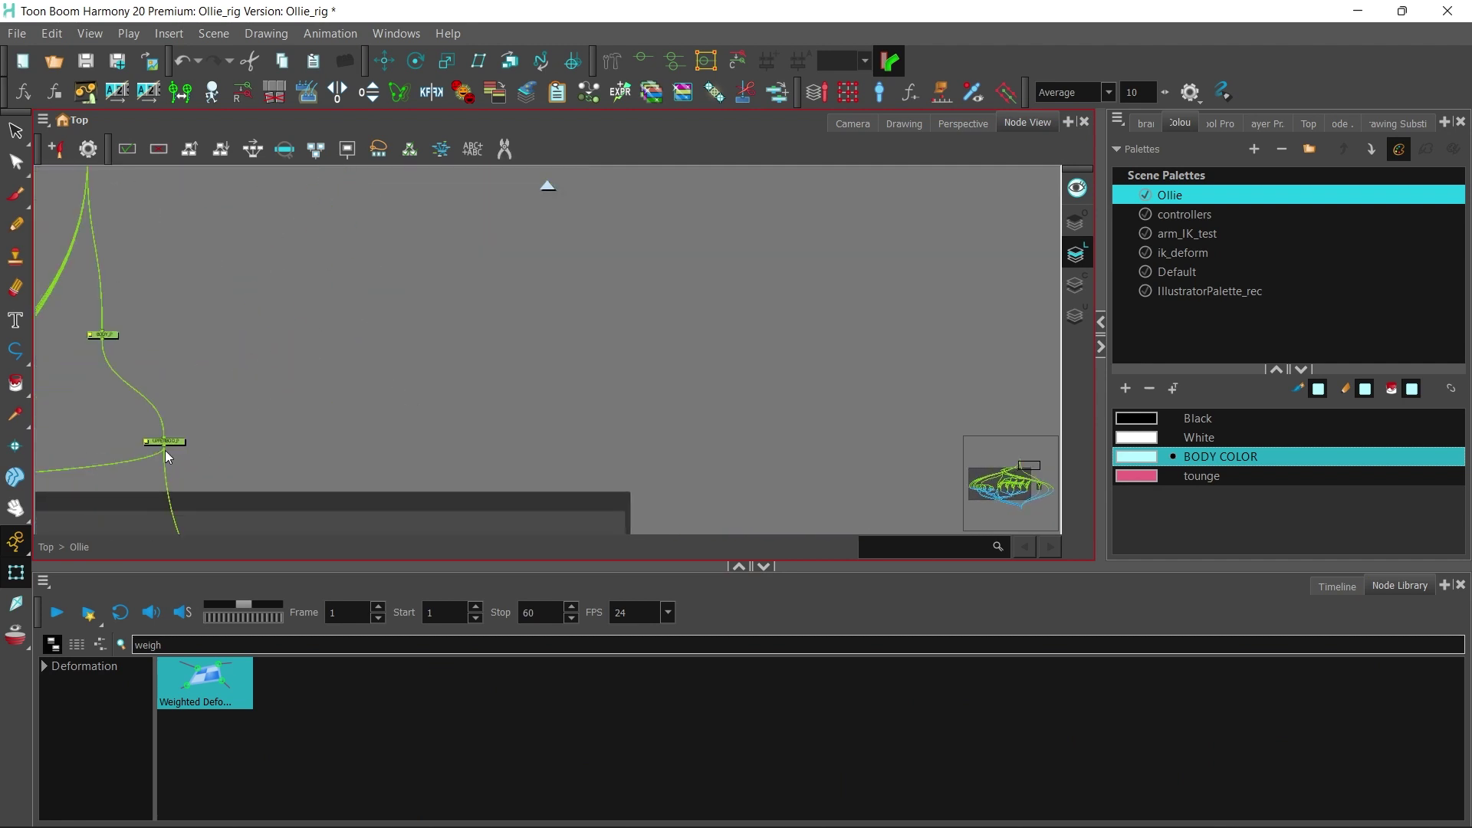
left_click_drag(105, 345, 954, 384)
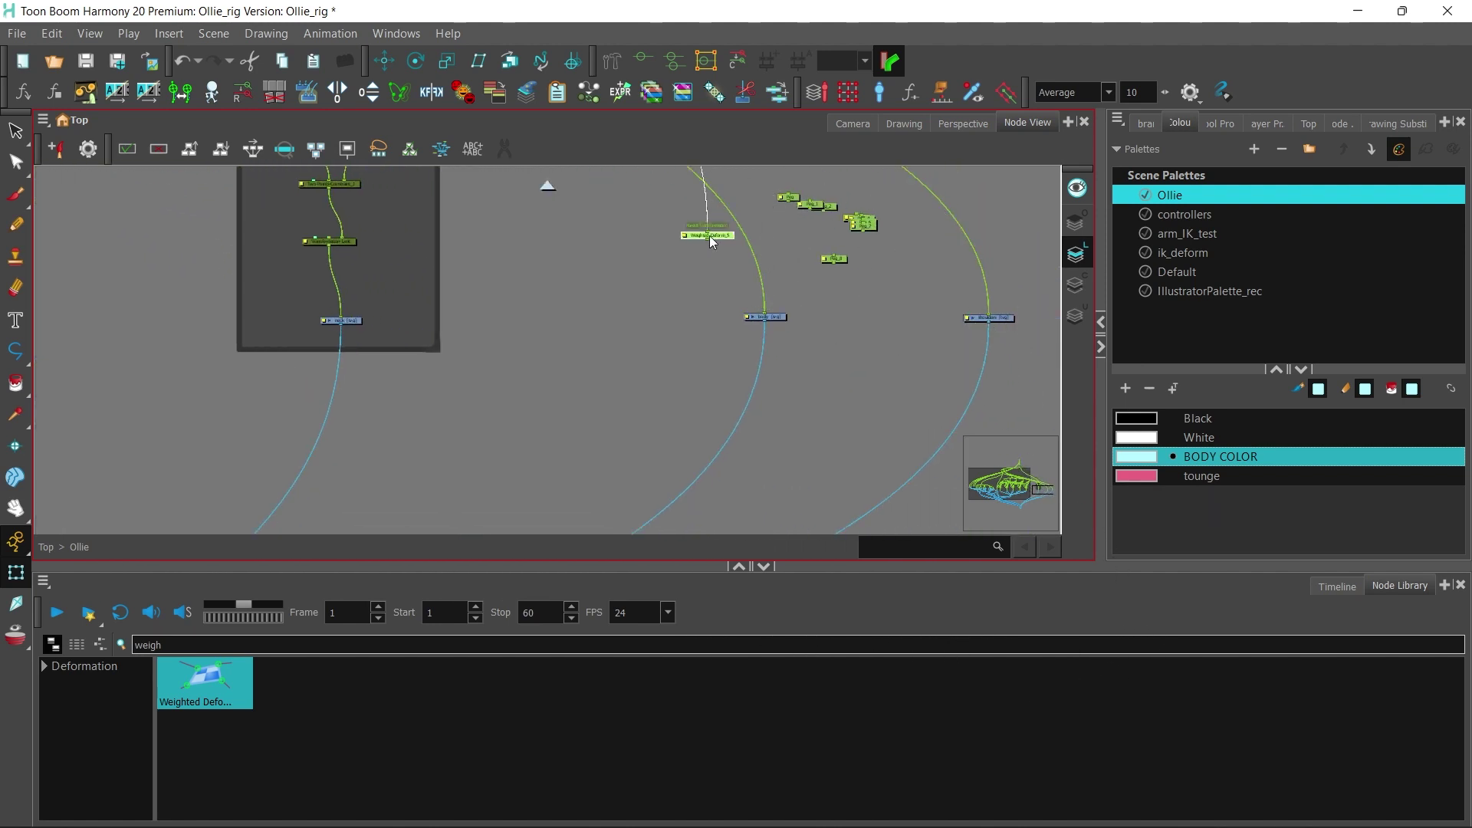
left_click_drag(710, 236, 506, 402)
scroll(506, 402, "up", 2)
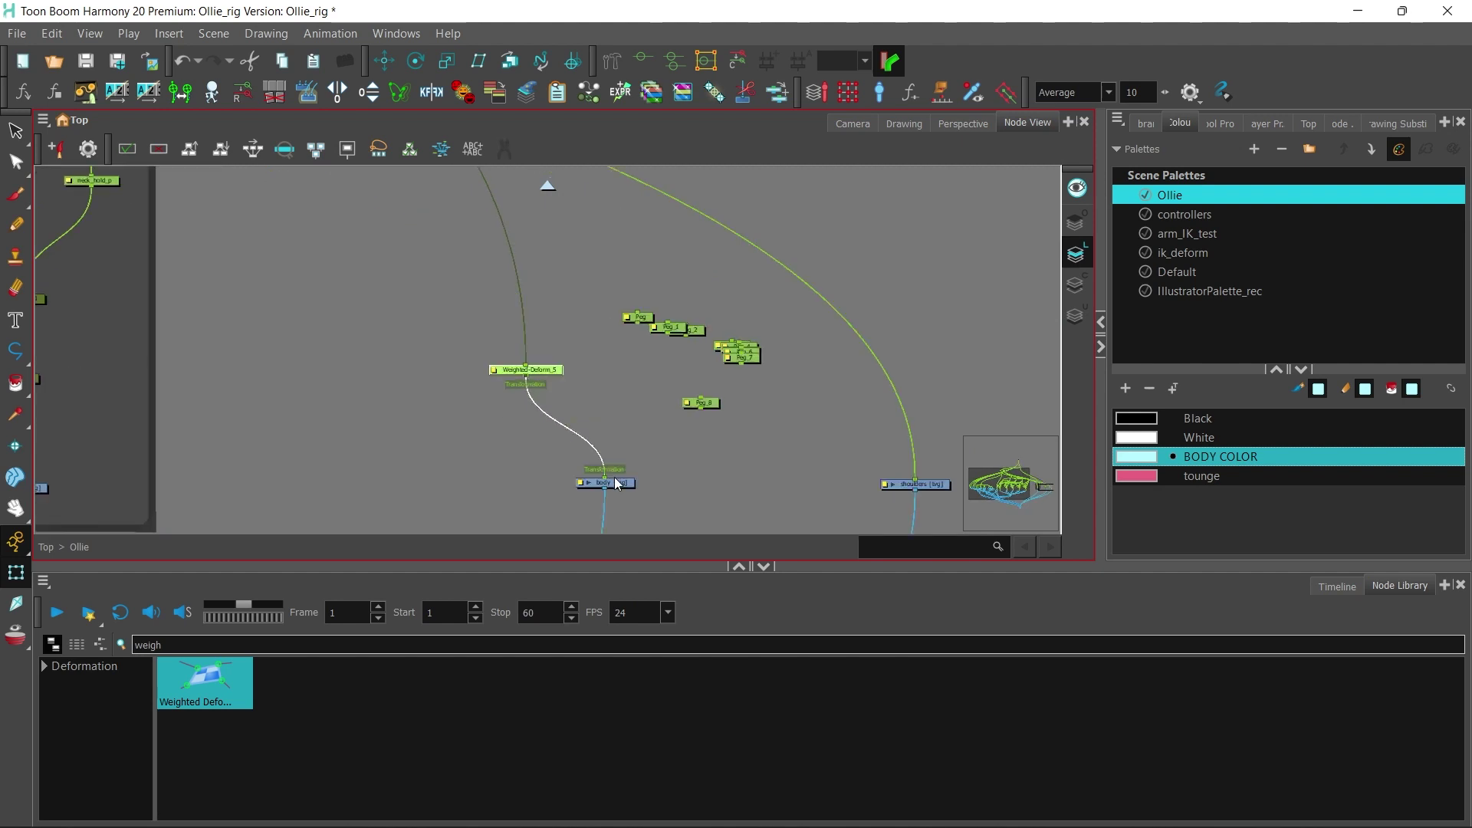
left_click_drag(613, 477, 606, 475)
Step: Connect the first Peg node to the upstream rig peg and place it above the Weighted-Deform node
scroll(525, 370, "down", 6)
left_click_drag(341, 294, 631, 530)
left_click_drag(183, 185, 387, 555)
scroll(376, 450, "up", 2)
left_click_drag(375, 450, 338, 273)
scroll(337, 272, "up", 2)
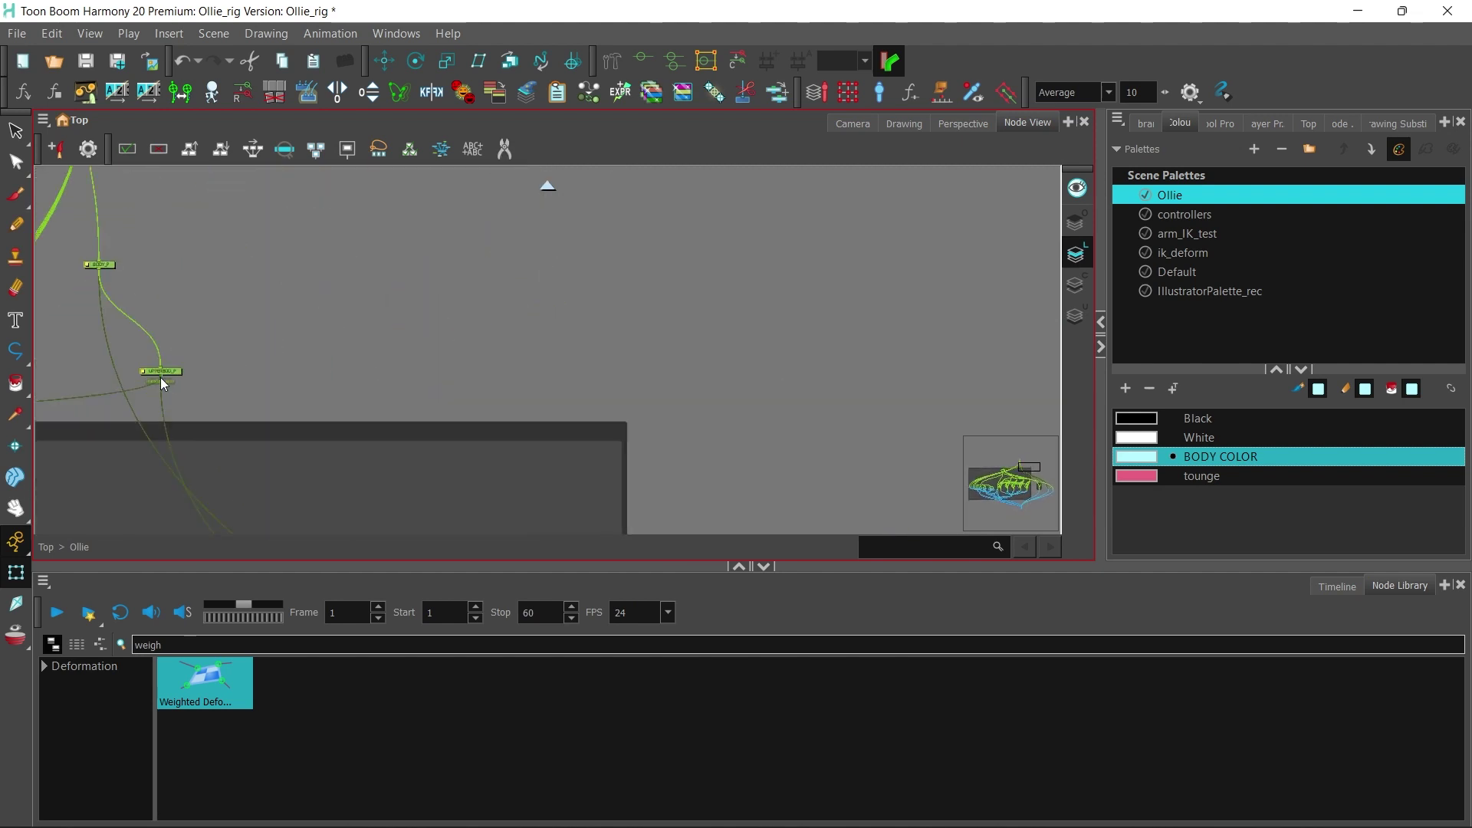
left_click_drag(159, 378, 606, 344)
left_click_drag(633, 339, 427, 301)
scroll(547, 303, "up", 2)
scroll(427, 306, "up", 1)
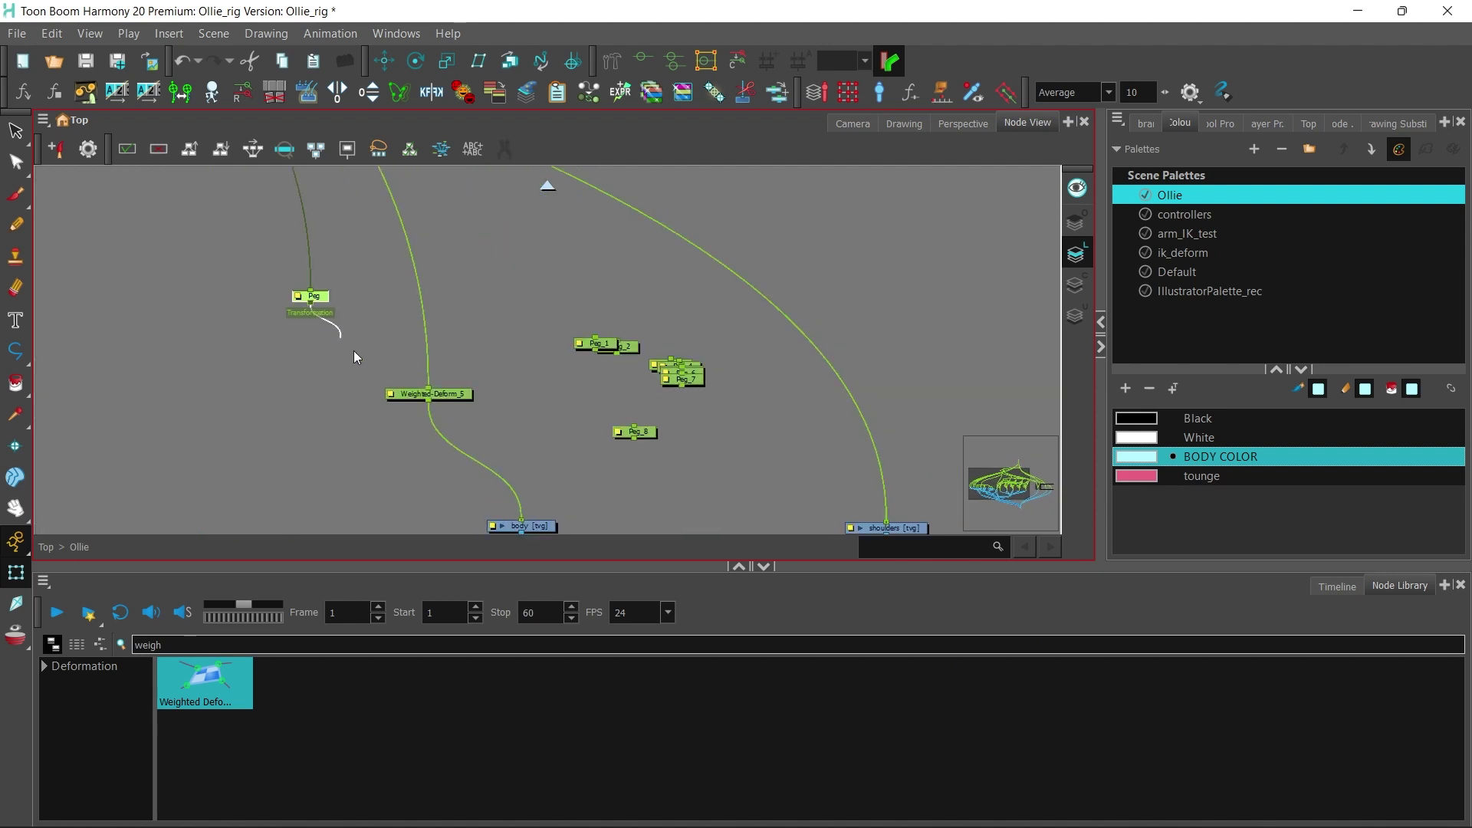
Step: Move the first Peg's pivot to the centre of the torso's top edge and open its layer properties
left_click_drag(354, 357, 490, 227)
left_click(857, 122)
left_click(413, 61)
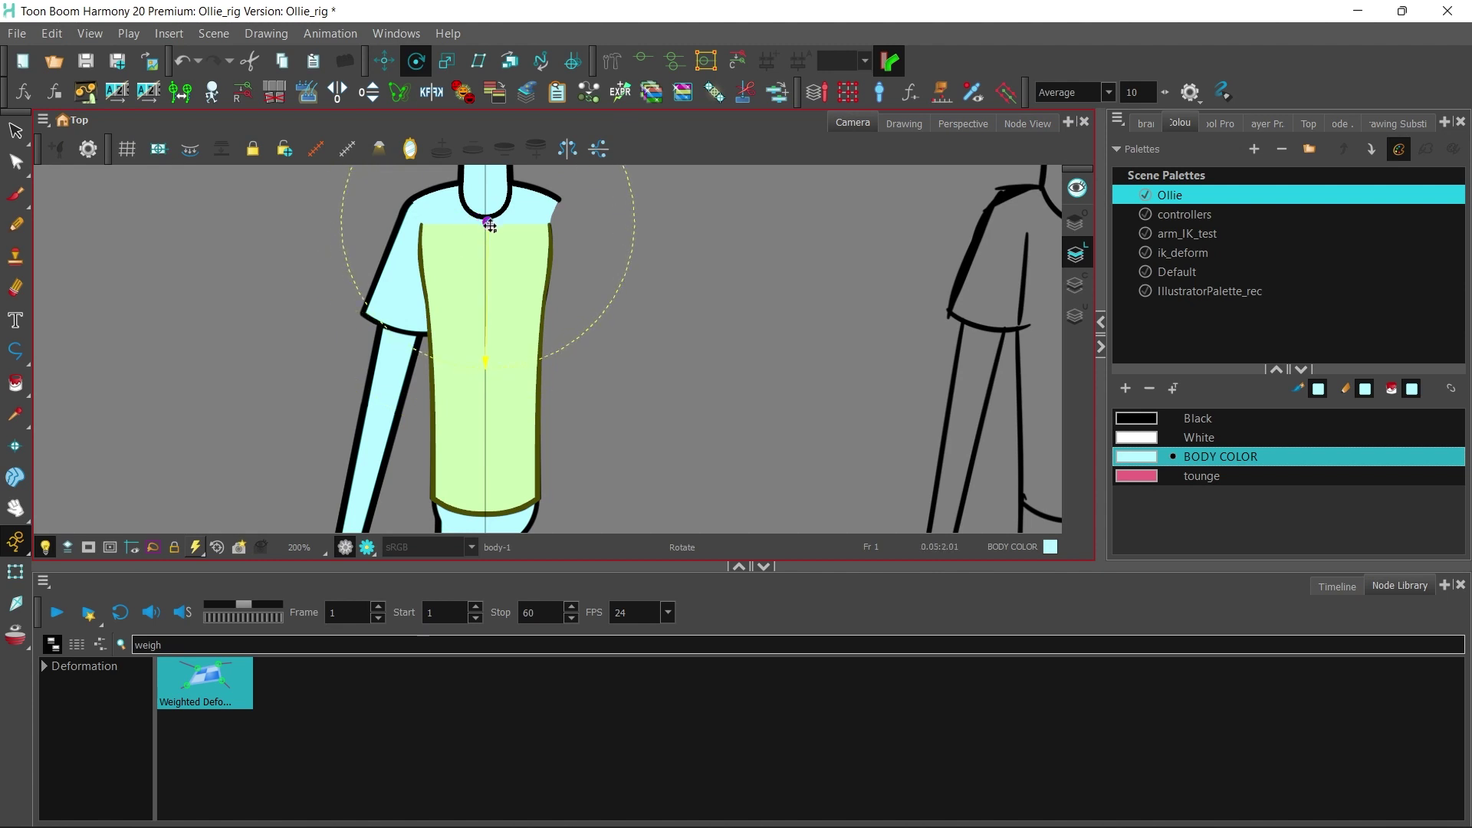
left_click(1258, 123)
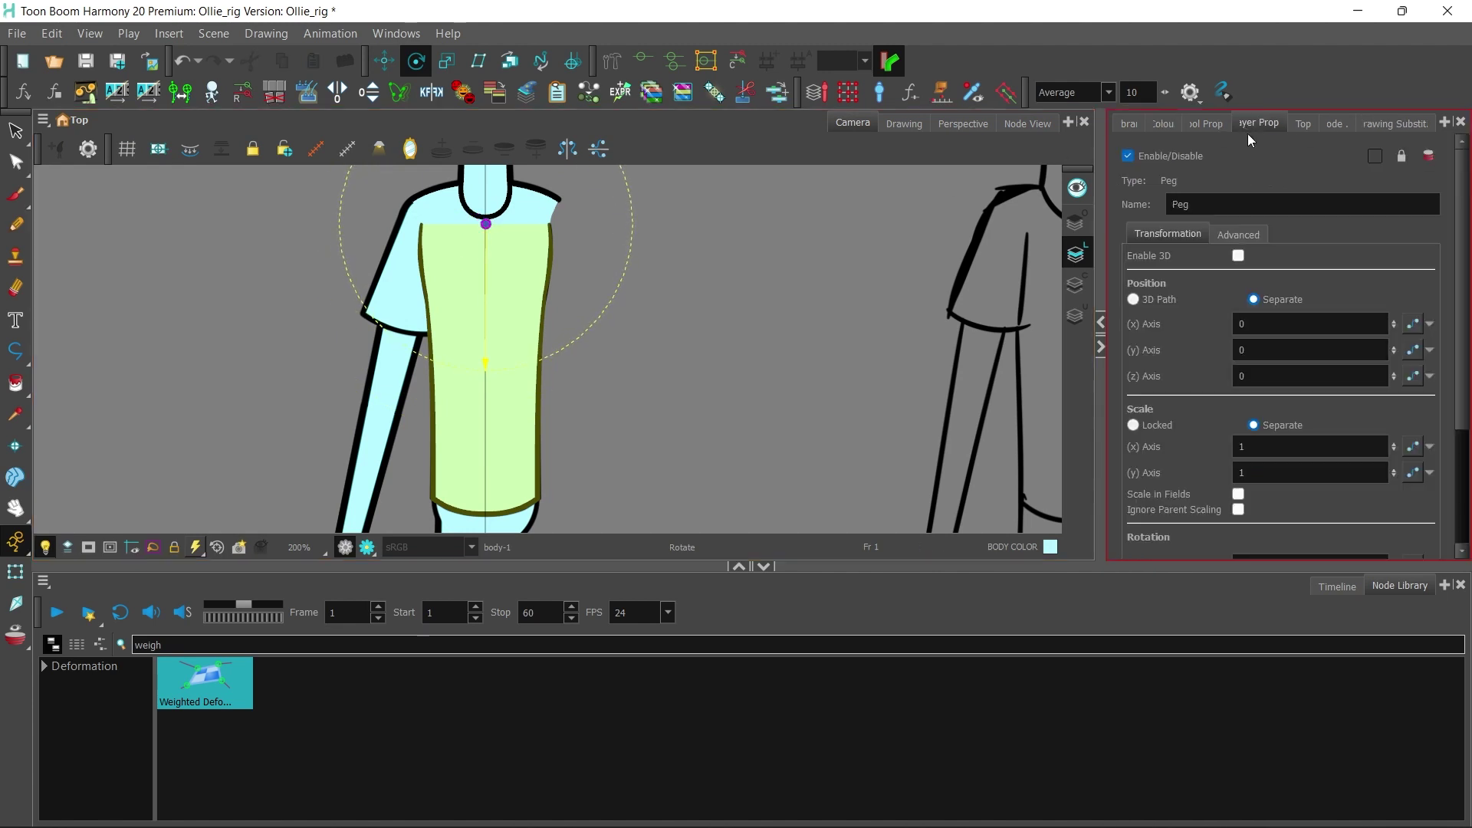
scroll(1454, 391, "down", 5)
left_click(1384, 499)
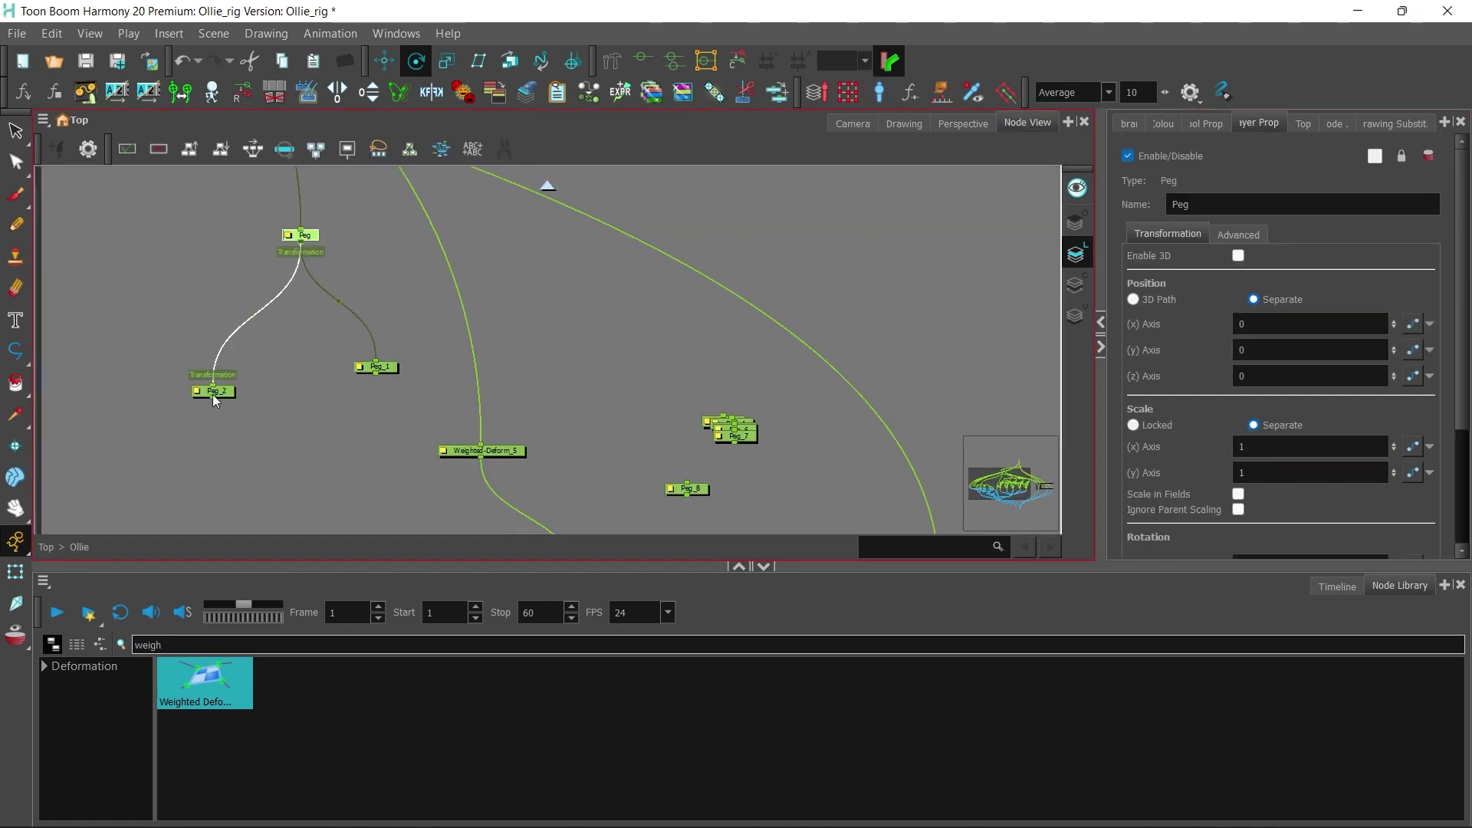
Step: Parent Peg_1 through Peg_4 under the first Peg and connect their outputs to the Weighted-Deform node
left_click(213, 388)
left_click_drag(115, 394, 460, 441)
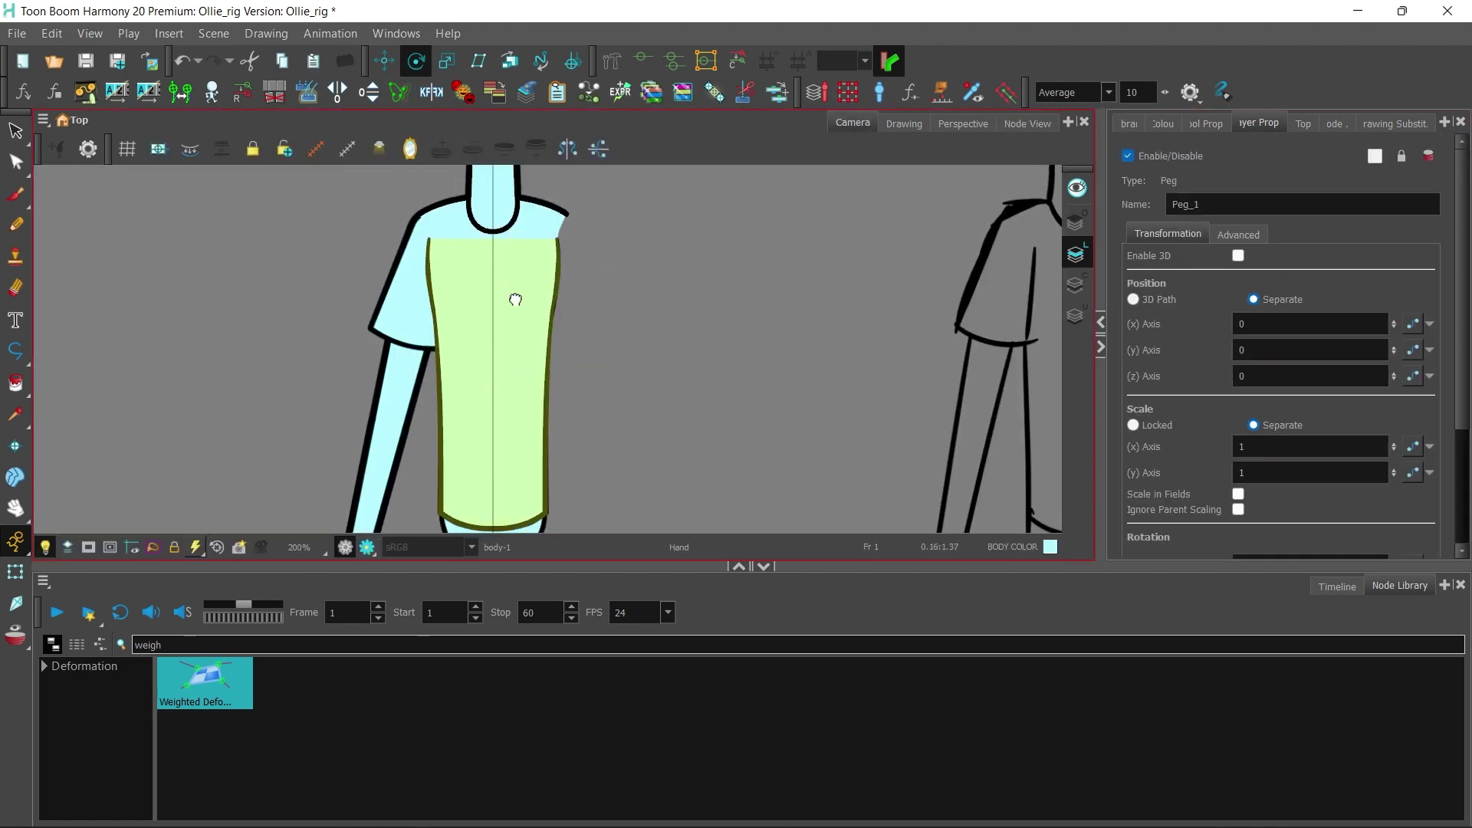
Step: Place the pivot of Peg_1 on the torso's upper-left corner and that of Peg_2 on its upper-right corner
scroll(512, 295, "up", 3)
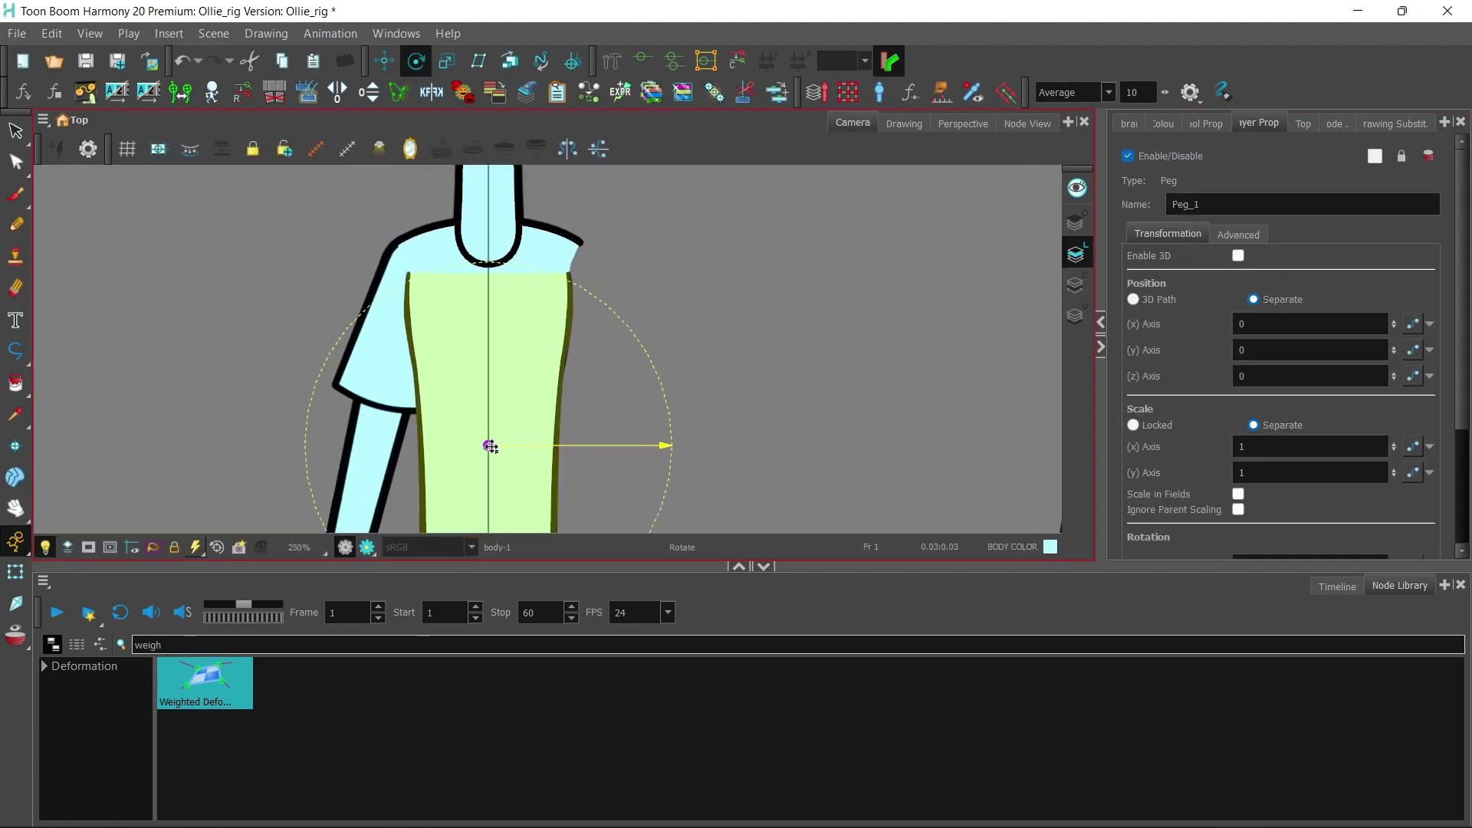
left_click_drag(407, 273, 410, 277)
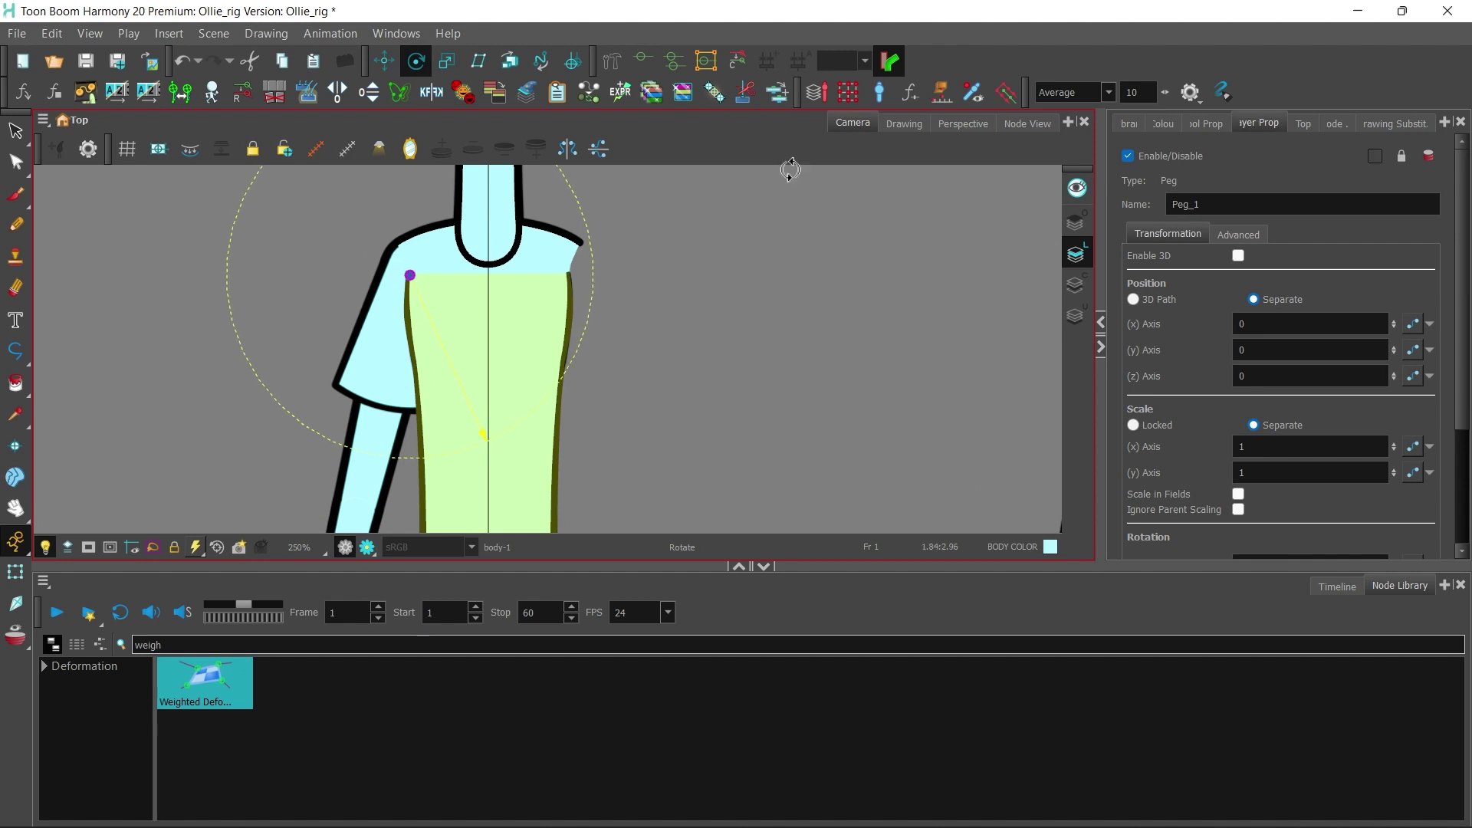
left_click(1024, 124)
left_click_drag(295, 387, 425, 334)
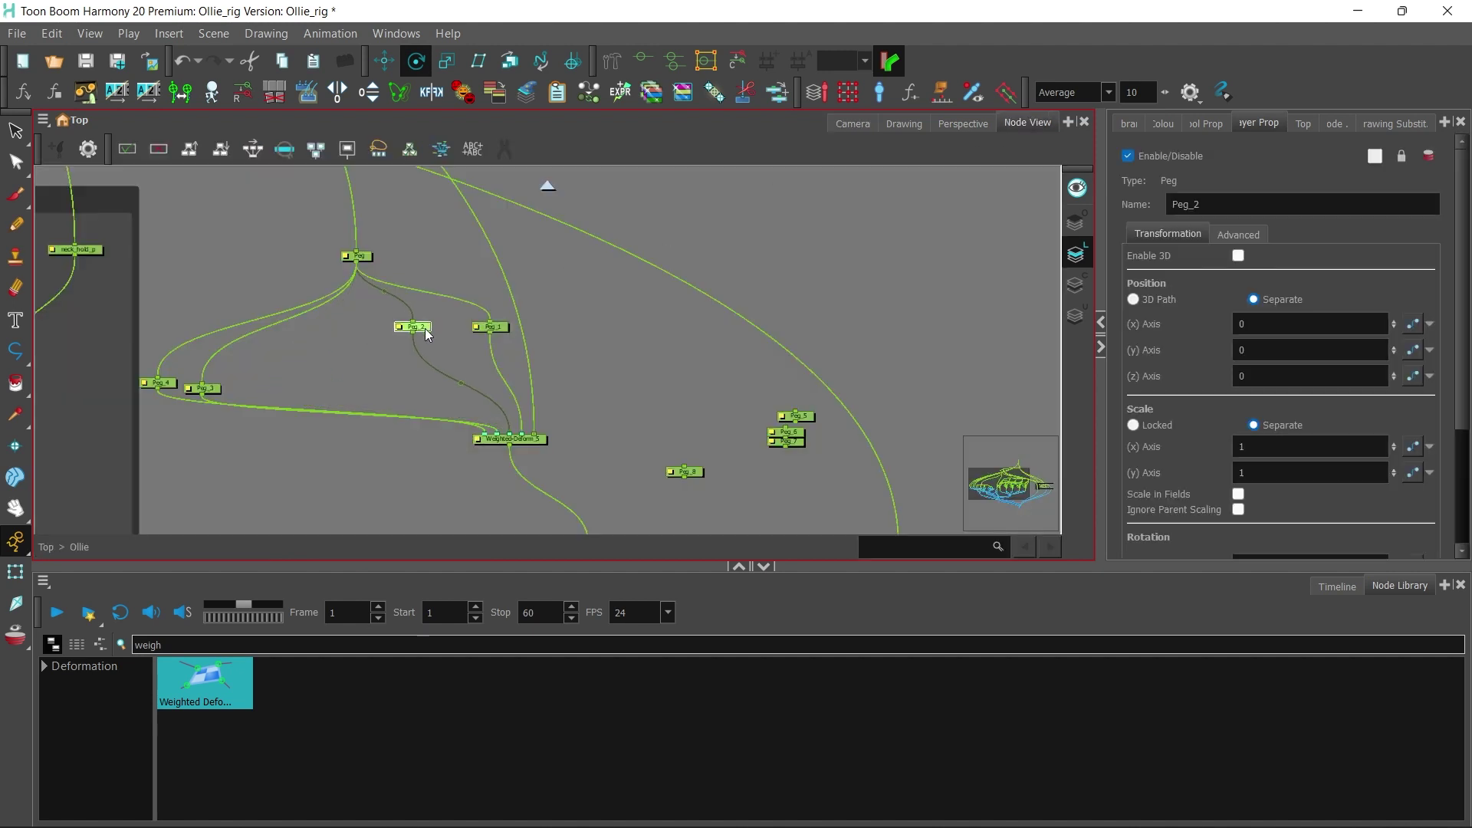
left_click(849, 124)
left_click_drag(488, 444, 569, 276)
Step: Place the pivots of Peg_3 and Peg_4 on the torso's left and right side lines at chest height, aligning their nodes
left_click(1013, 124)
left_click_drag(206, 388, 342, 331)
left_click(849, 125)
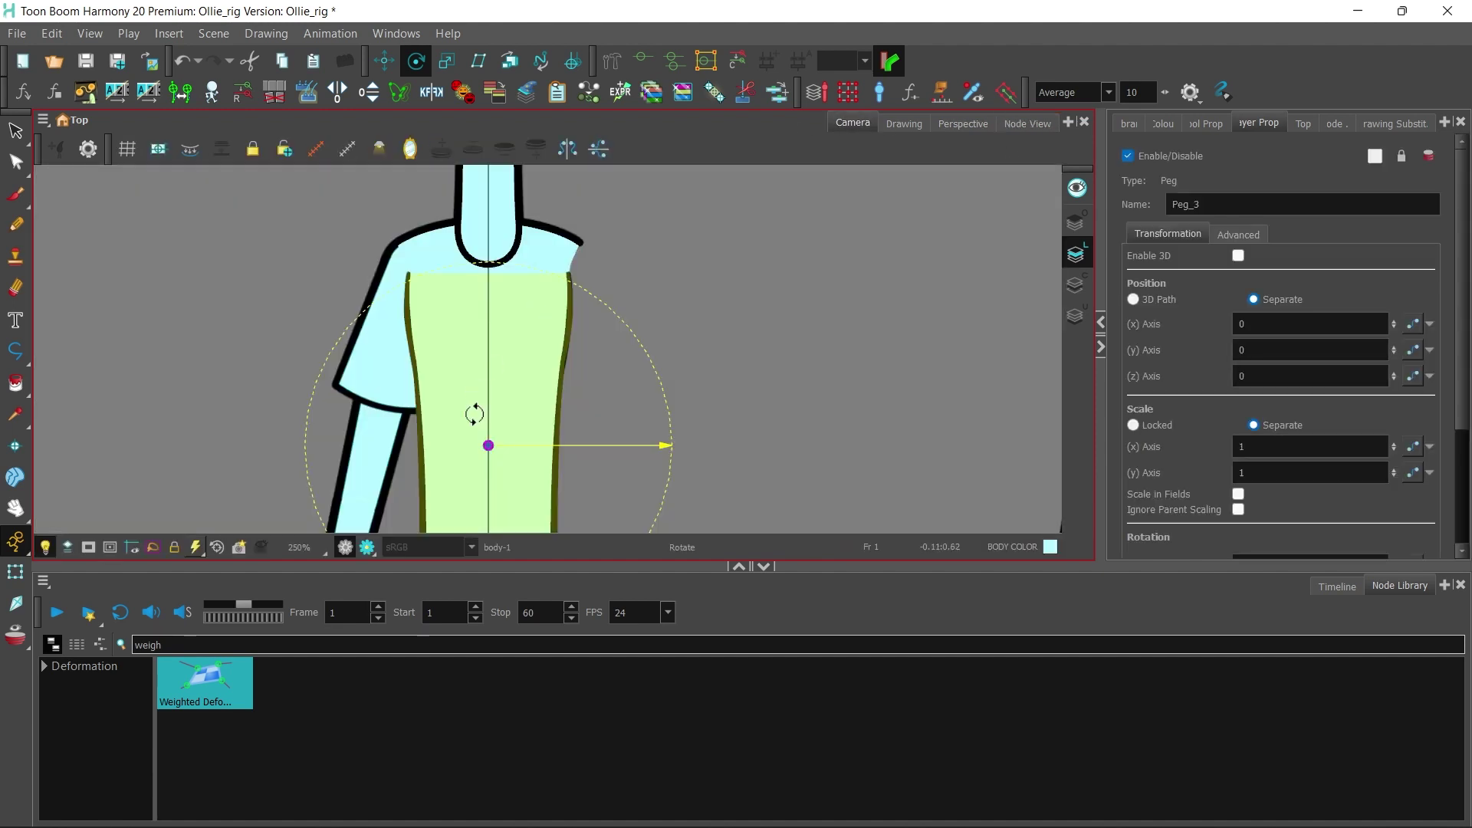
left_click_drag(486, 445, 414, 361)
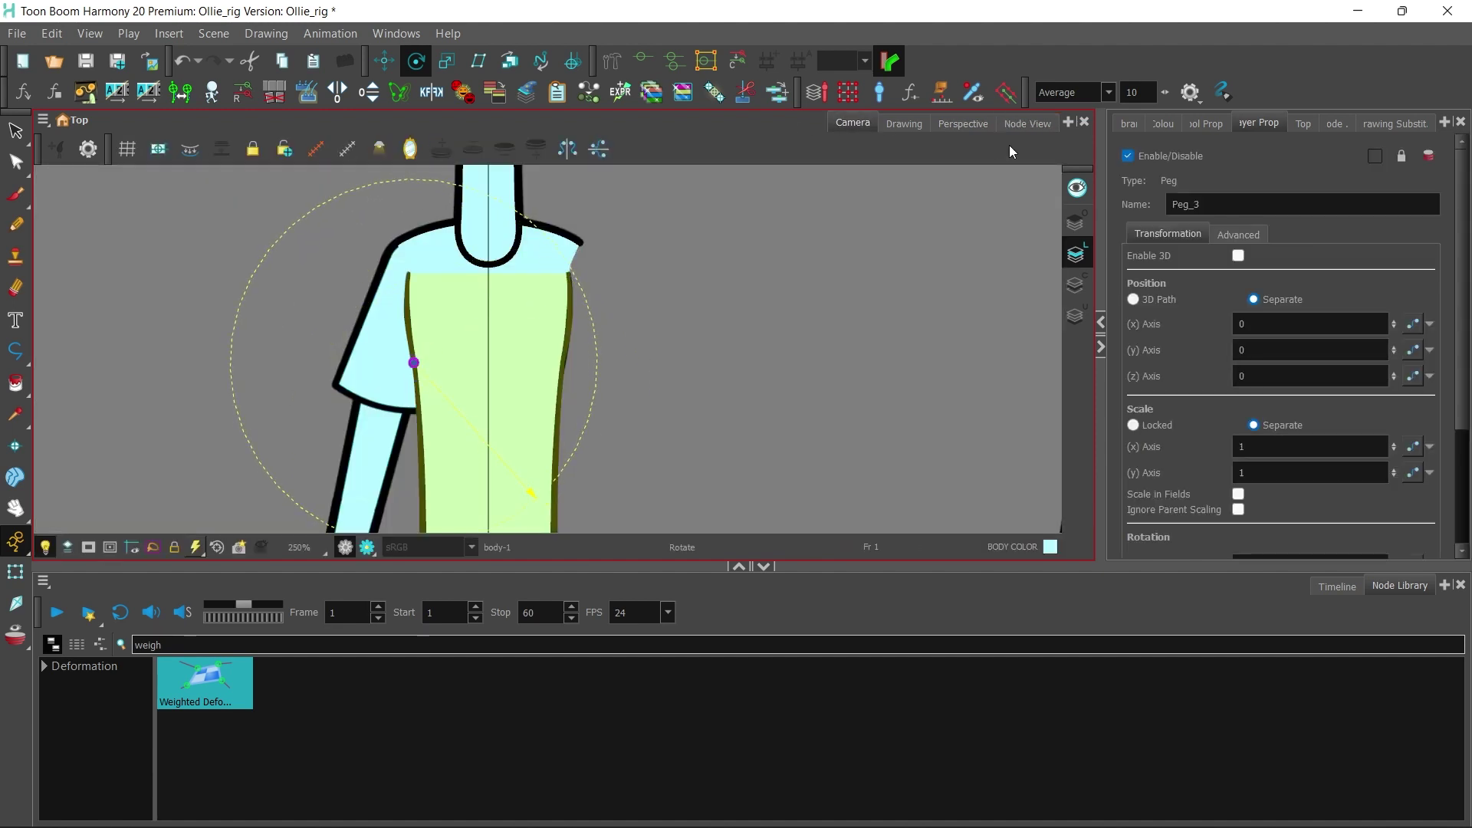
left_click(1024, 124)
left_click_drag(170, 390, 277, 335)
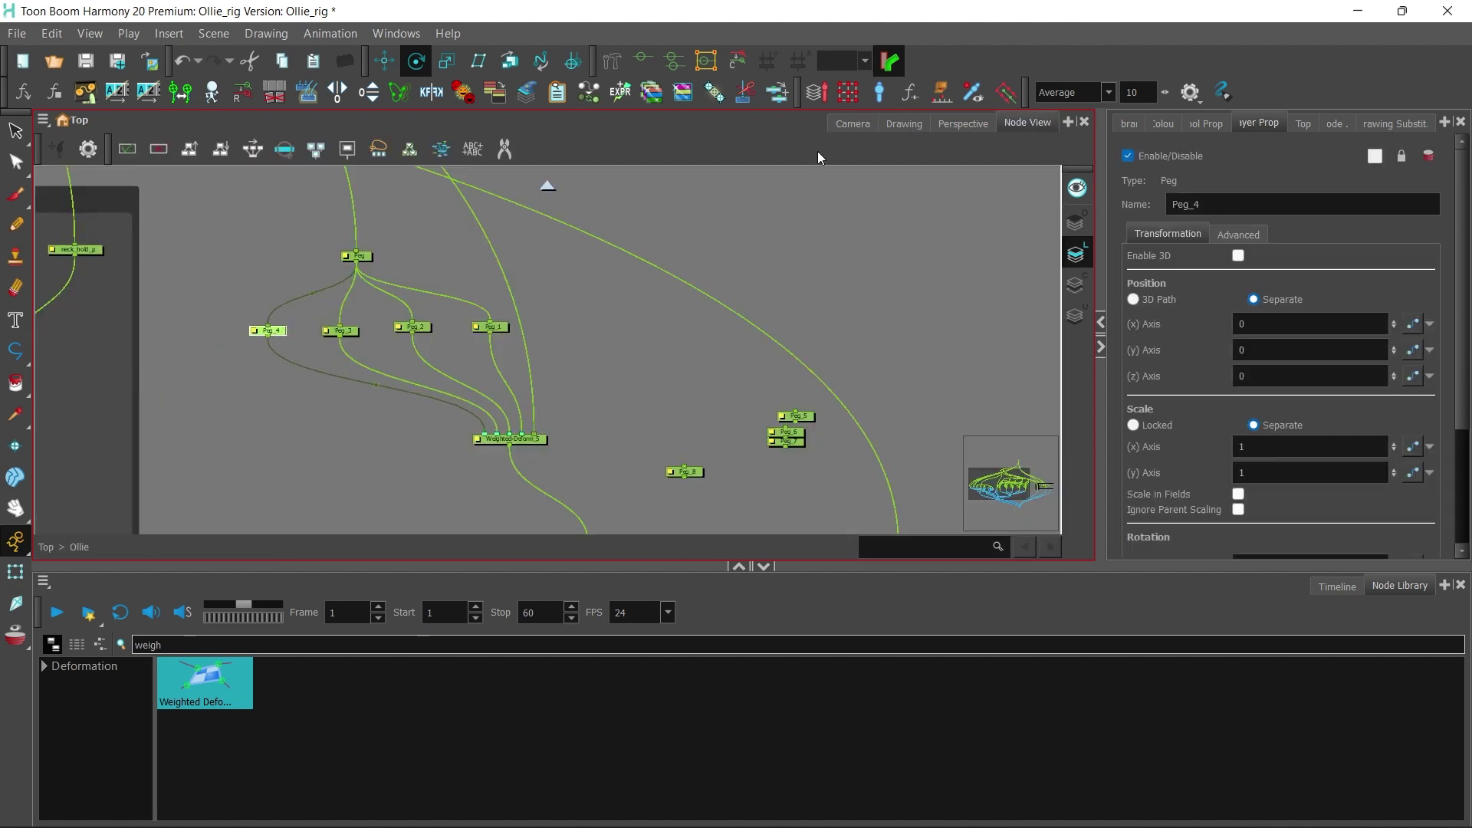
left_click(851, 124)
left_click_drag(488, 446, 561, 362)
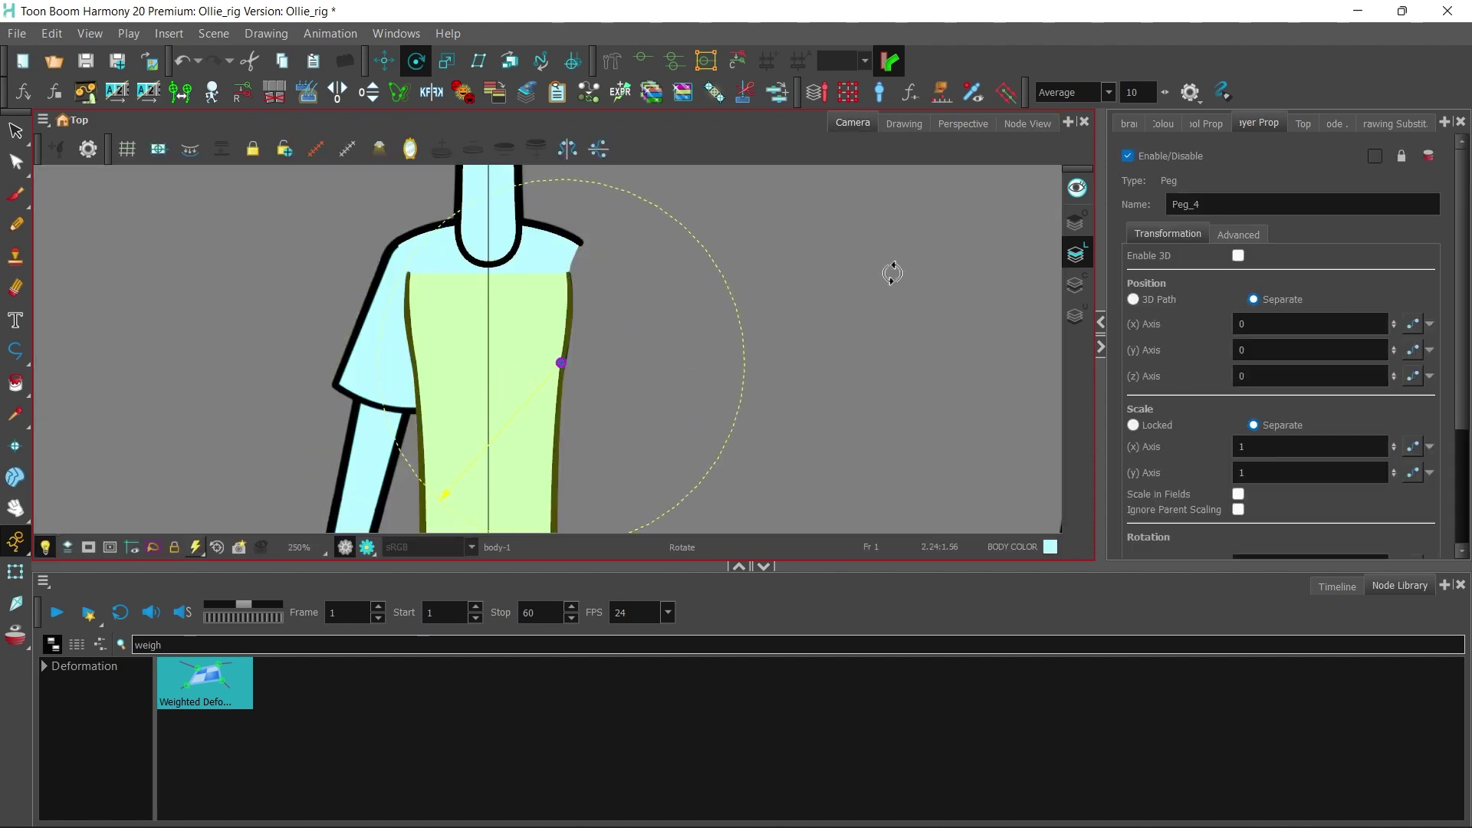
Step: Rename Peg_4 as chest_R_p and Peg_3 as chest_L_p
left_click_drag(1200, 204, 1155, 201)
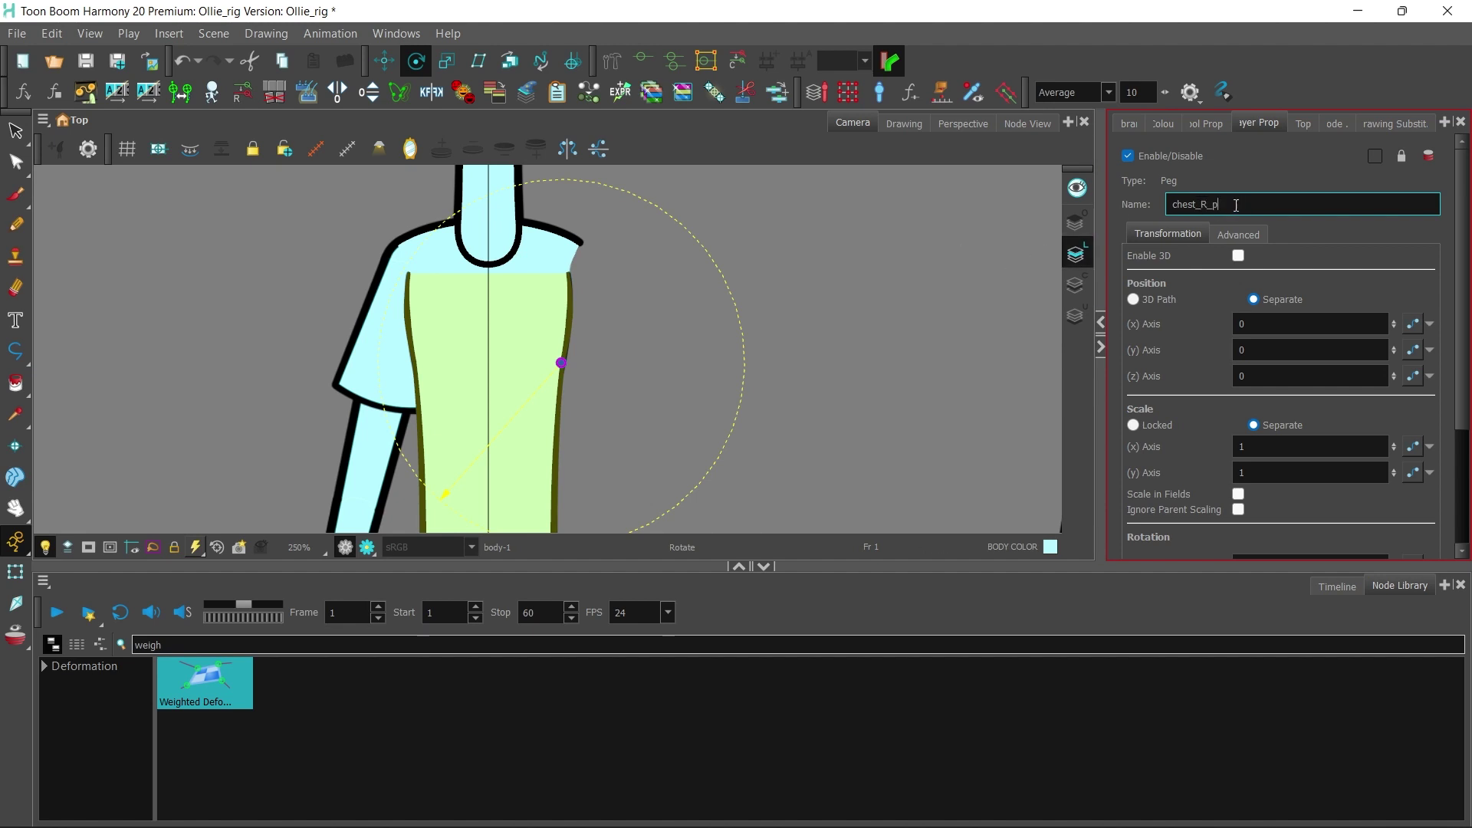
left_click(1023, 123)
left_click(356, 329)
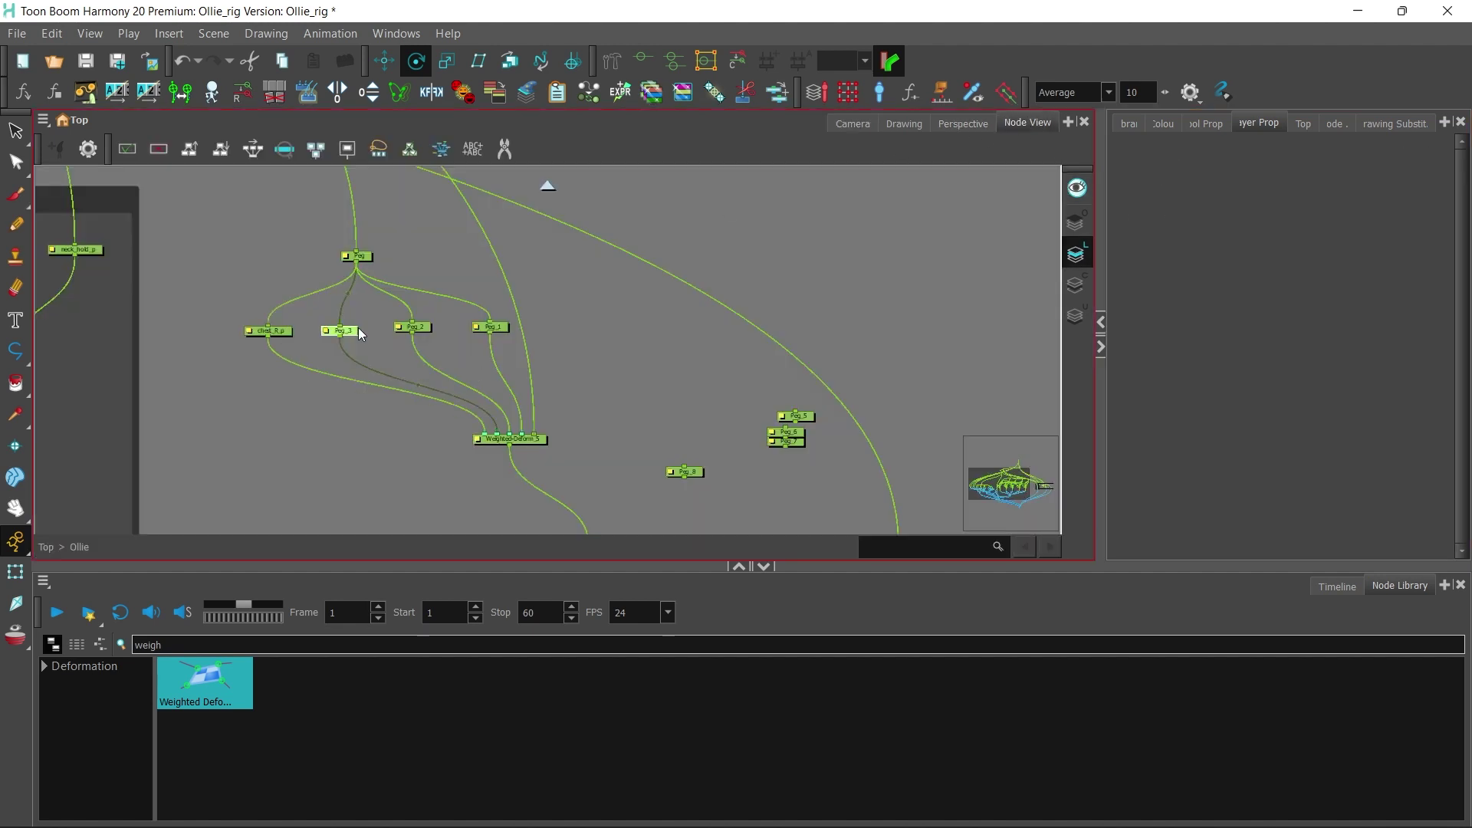
double_click(1195, 205)
type("chest_R_p")
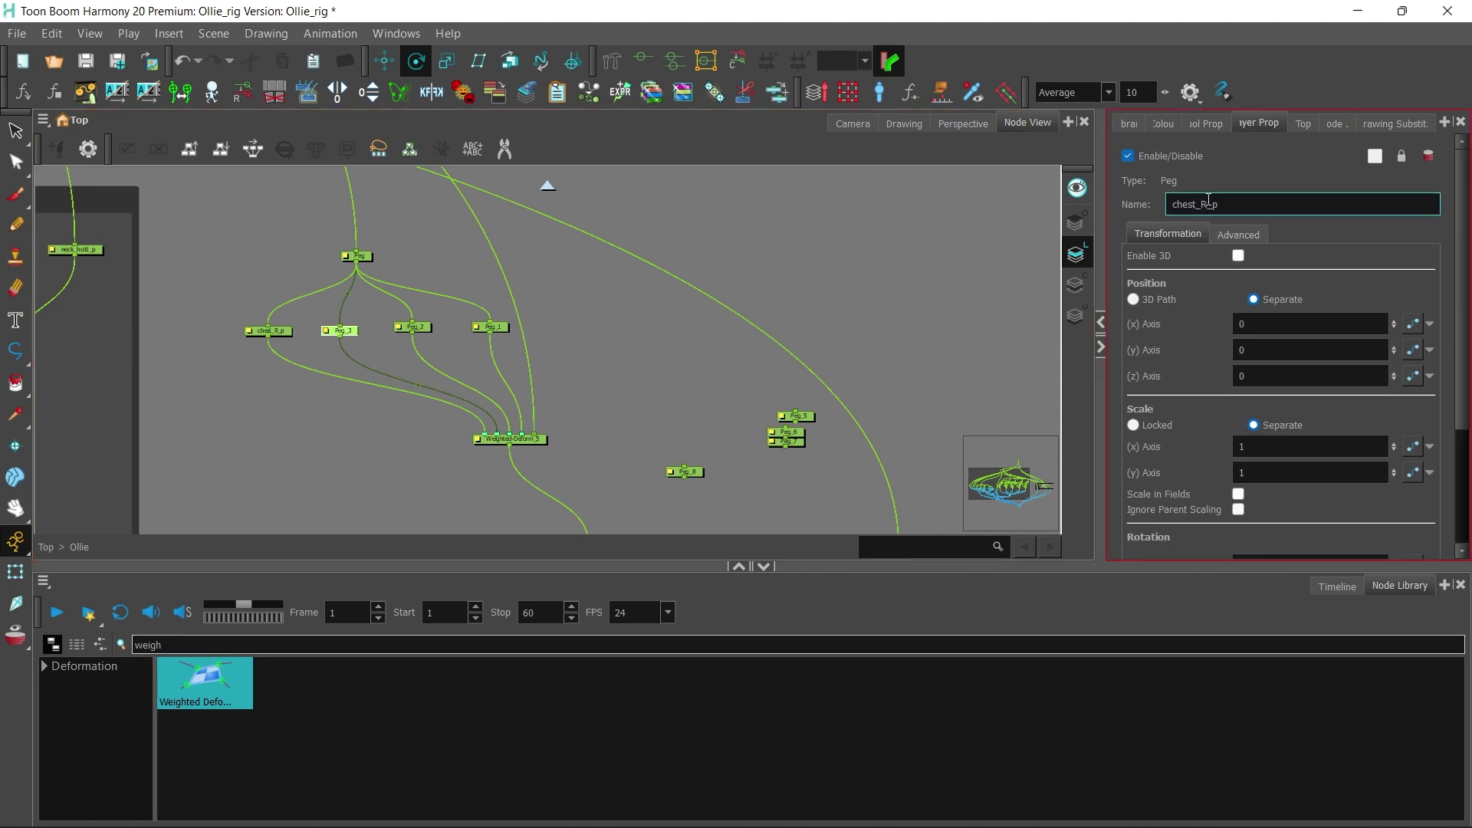
Step: Rename Peg_1 as armpit_L_p and Peg_2 as armpit_R_p
left_click(503, 325)
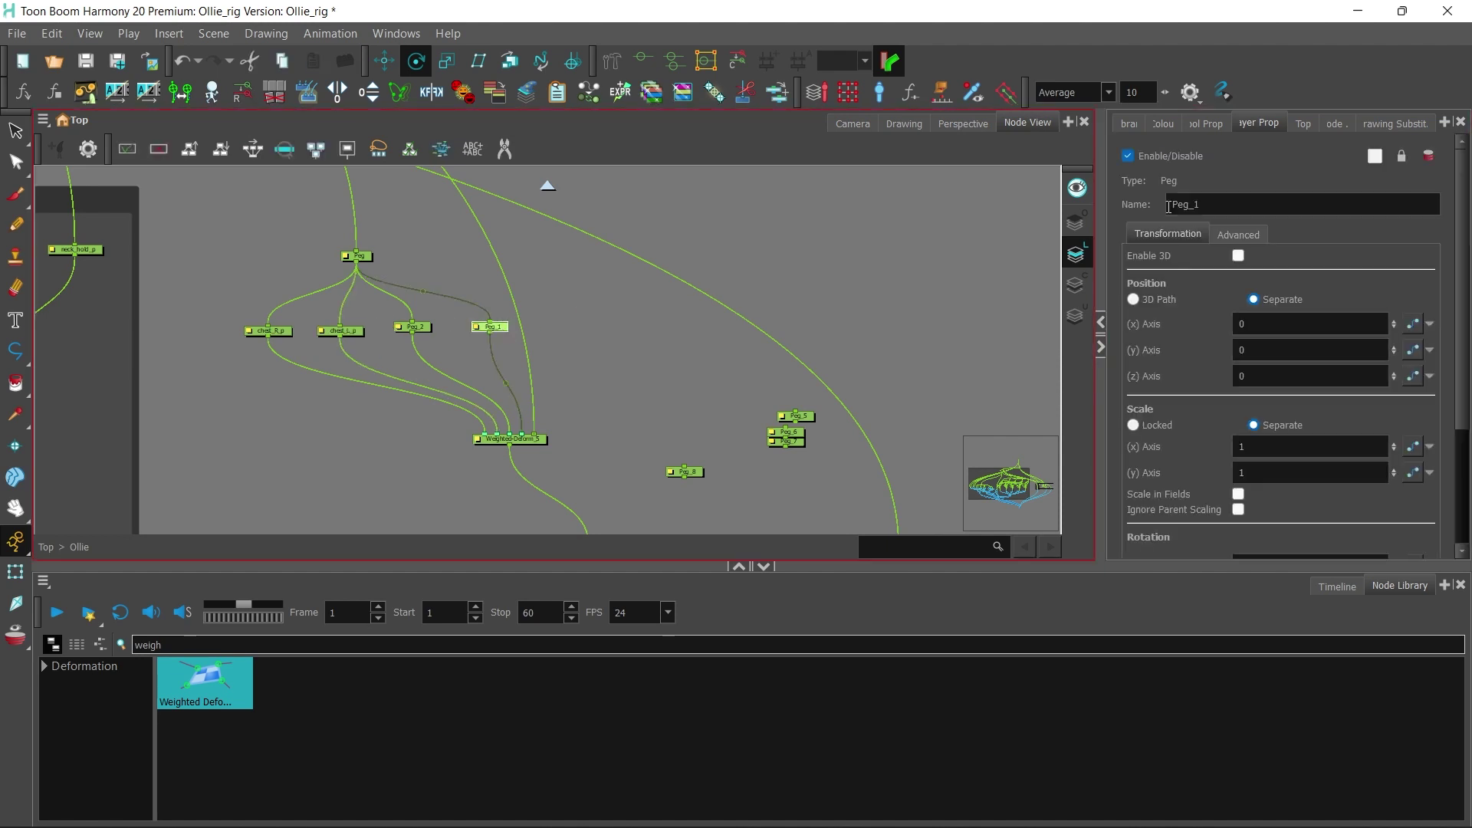
type("armpit_L_p")
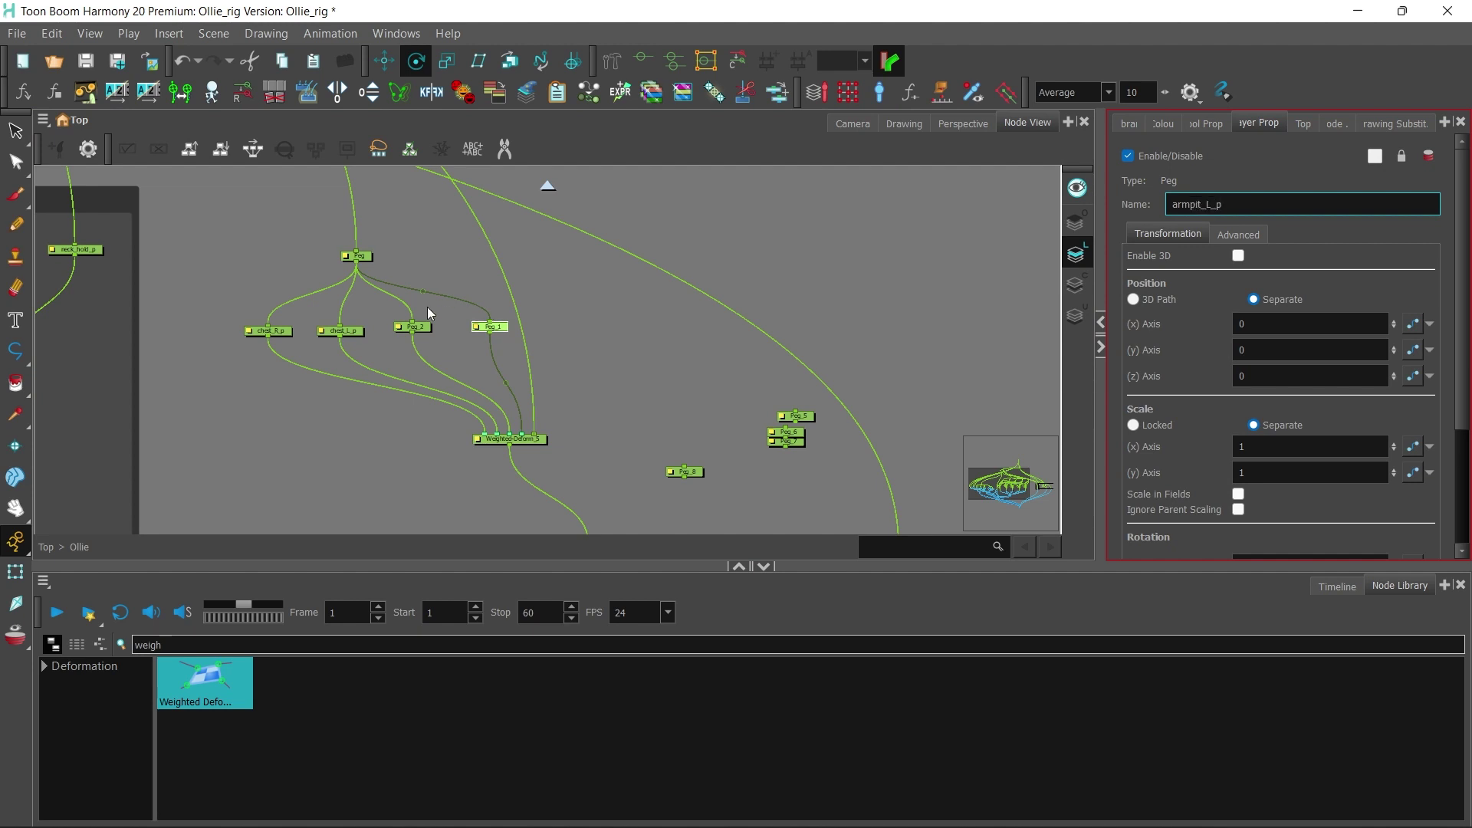
left_click(412, 328)
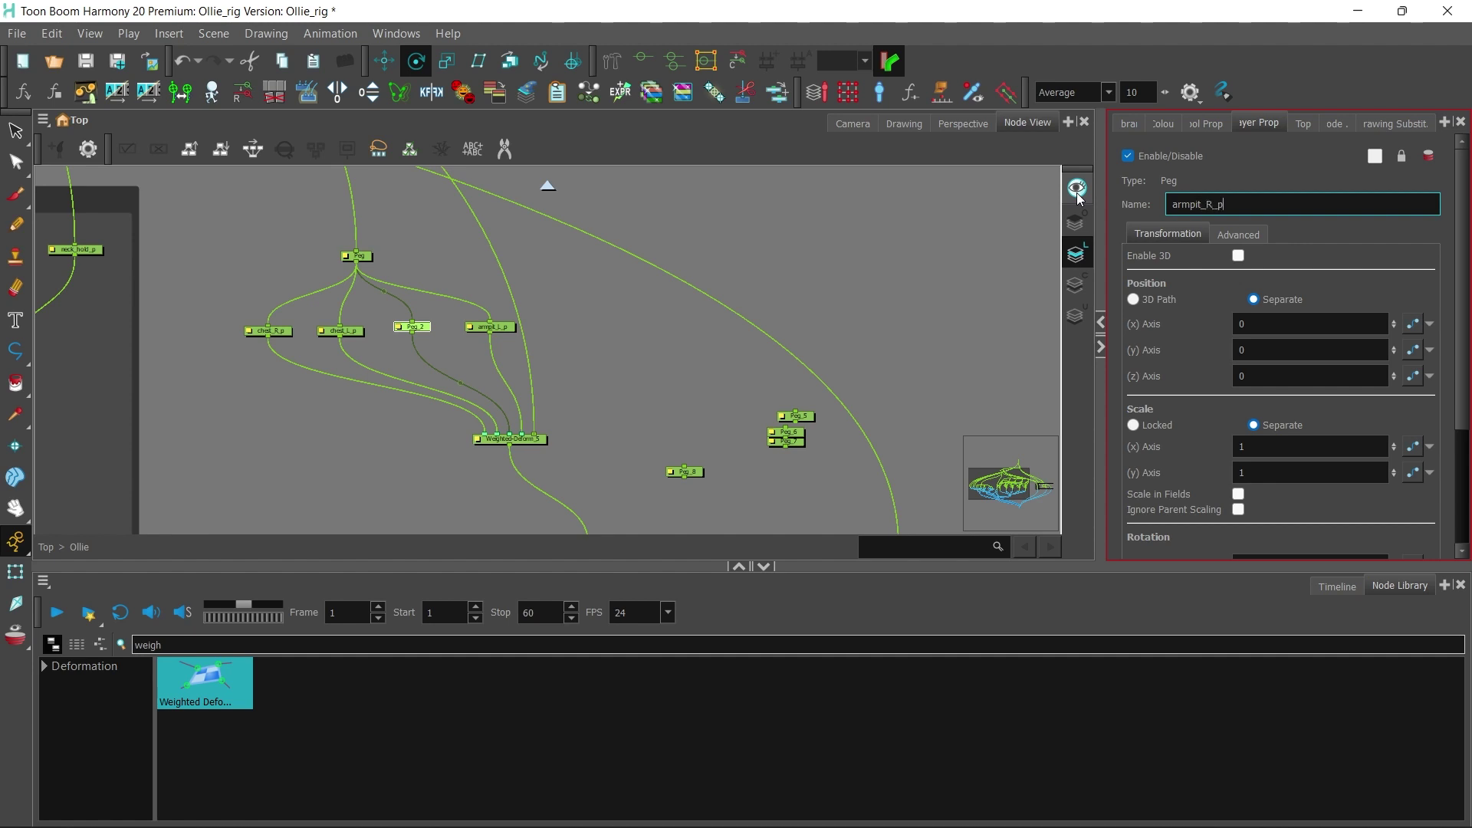
Step: Move Peg_5 and Peg_6 next to chest_R_p, in the row of pegs beneath the parent Peg
left_click(537, 296)
left_click(357, 261)
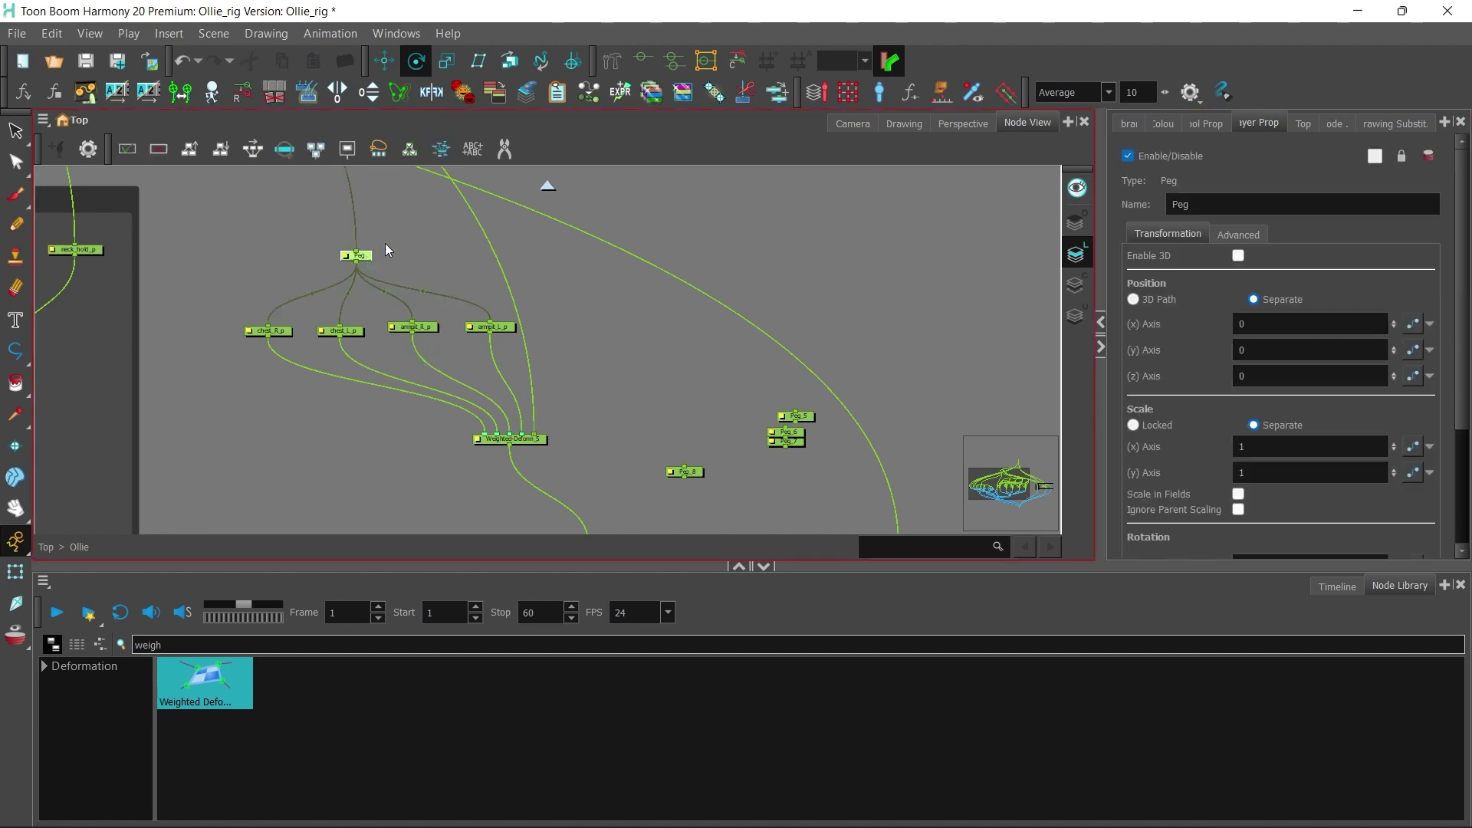
left_click(852, 123)
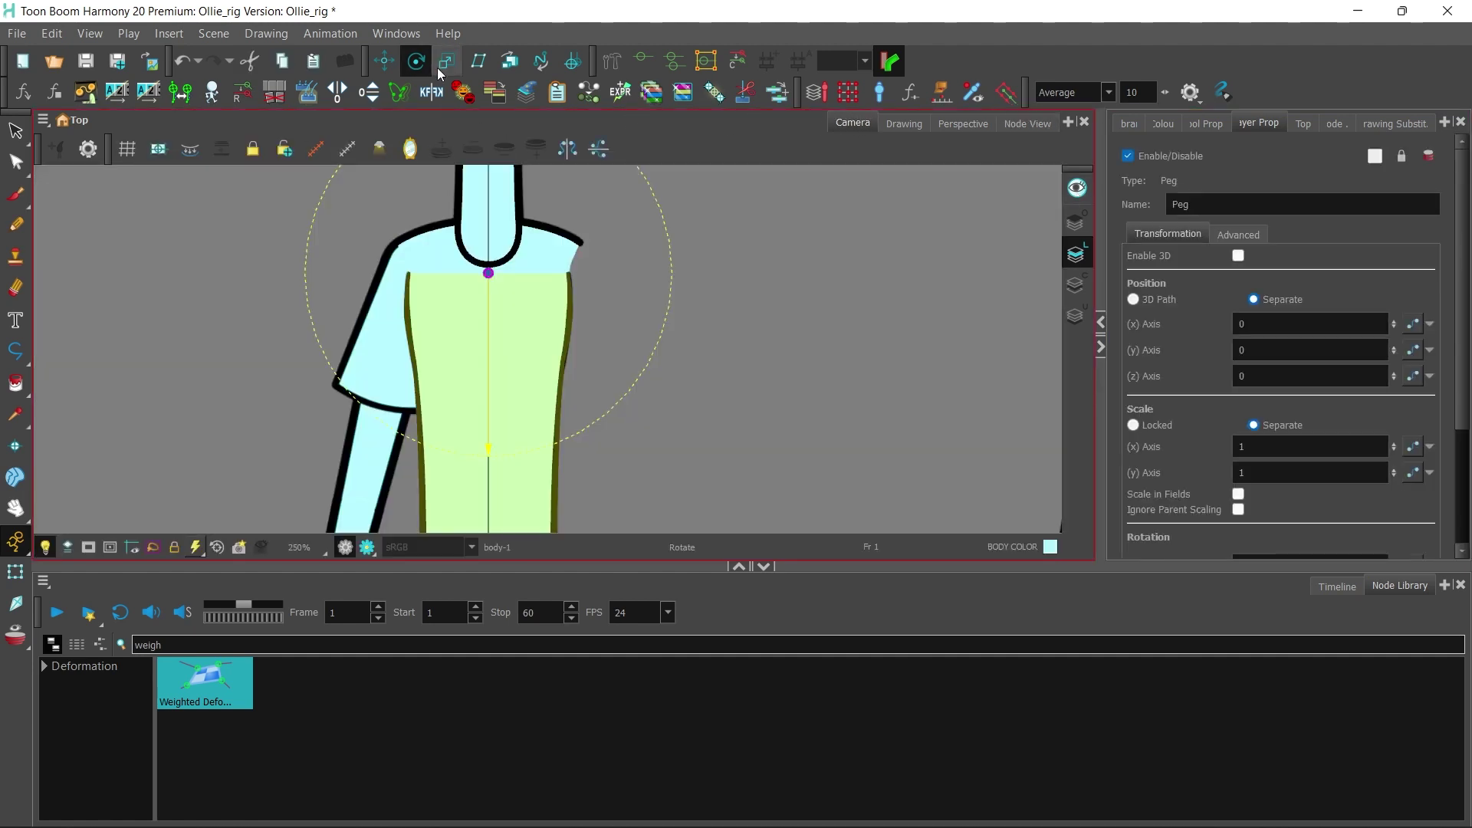
left_click(1028, 123)
left_click_drag(796, 420, 496, 389)
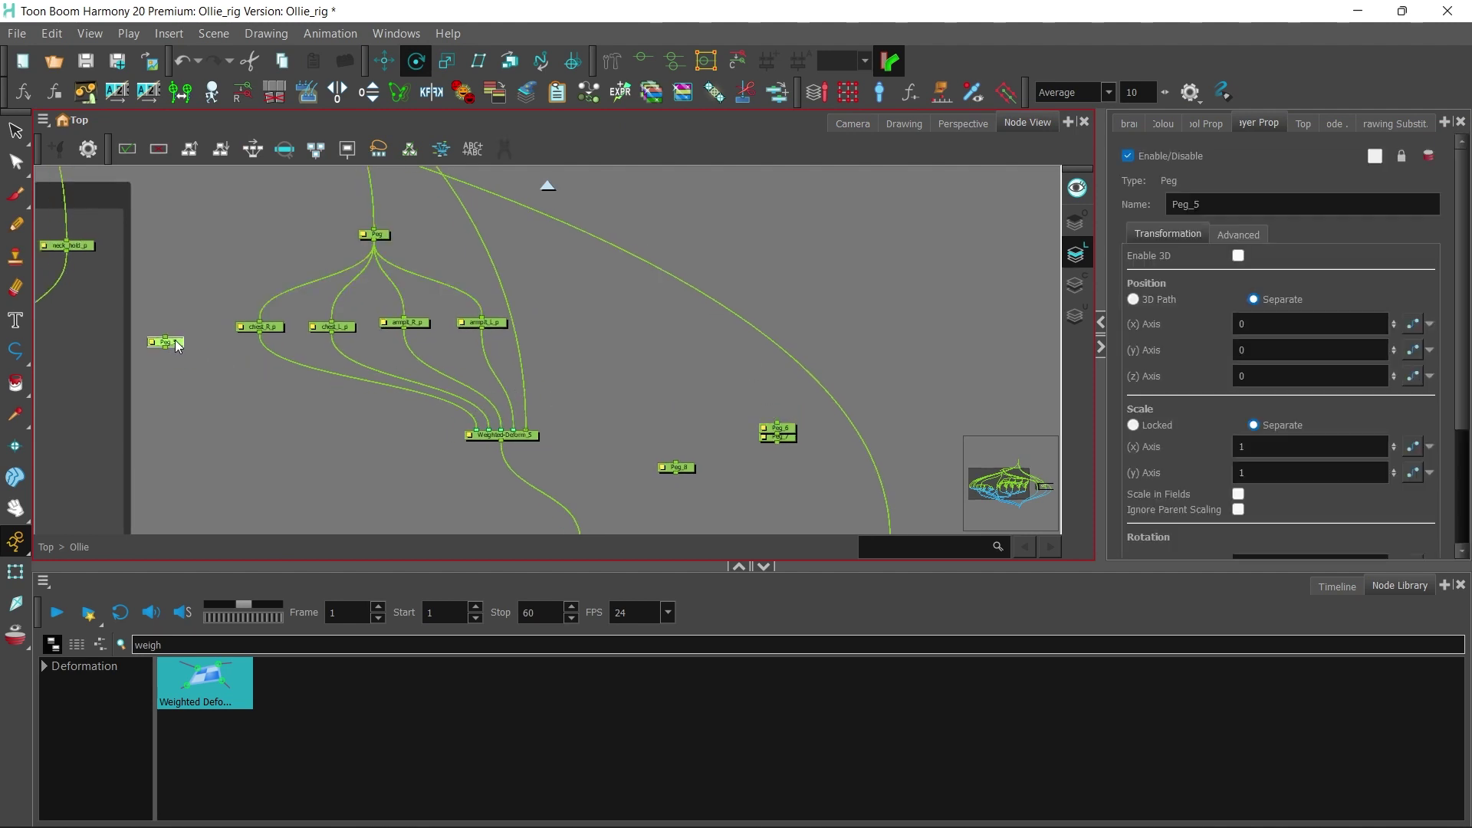
left_click_drag(782, 433, 389, 354)
left_click(222, 289)
left_click_drag(496, 321, 678, 267)
left_click(740, 259)
Step: Connect Peg_5 and Peg_6 between the parent Peg and the body's Weighted Deform node
left_click_drag(580, 197, 459, 251)
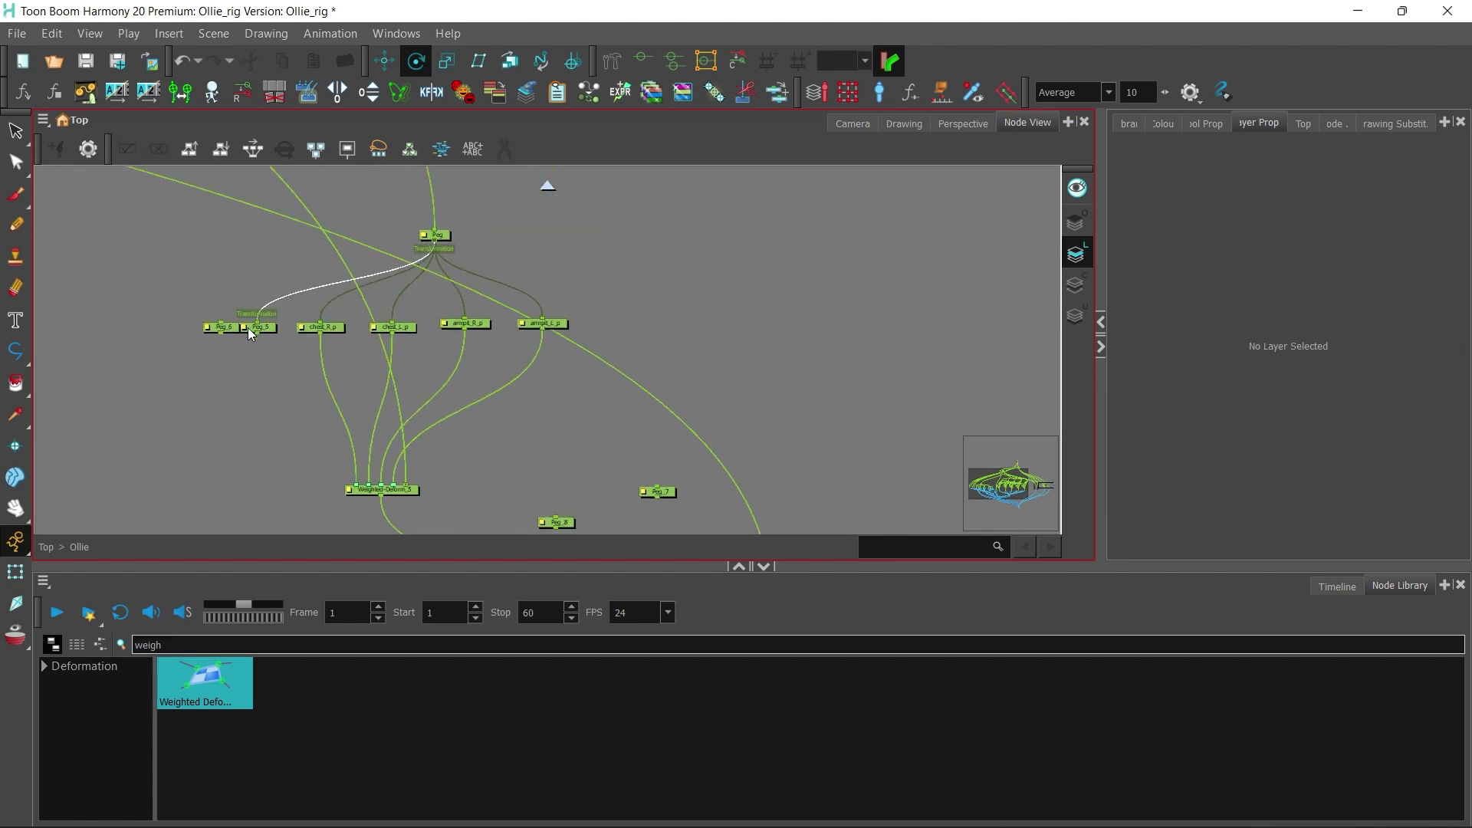
left_click_drag(247, 328, 248, 329)
left_click_drag(257, 333, 348, 492)
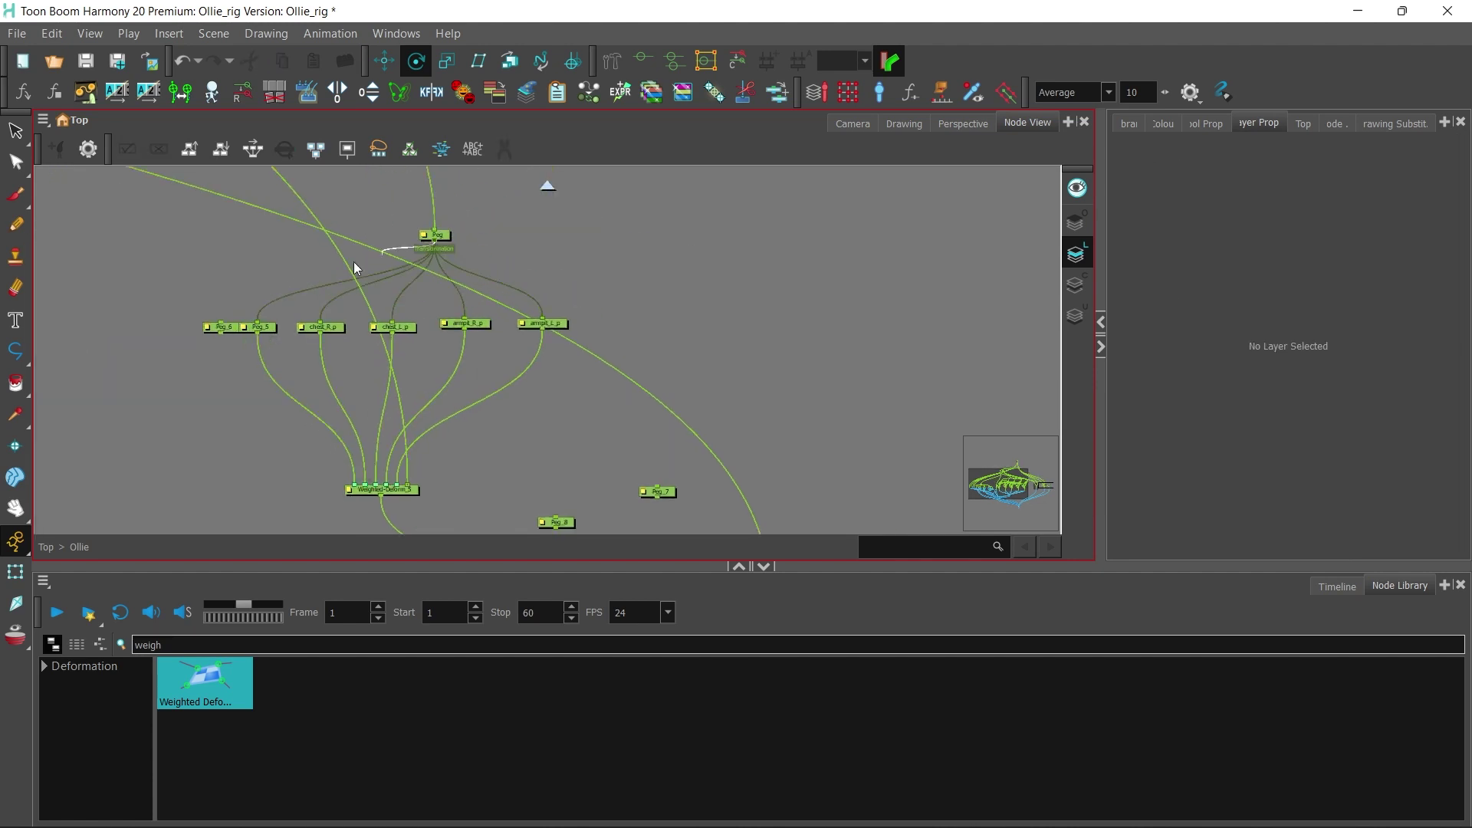
left_click_drag(355, 267, 219, 331)
left_click_drag(294, 450, 351, 493)
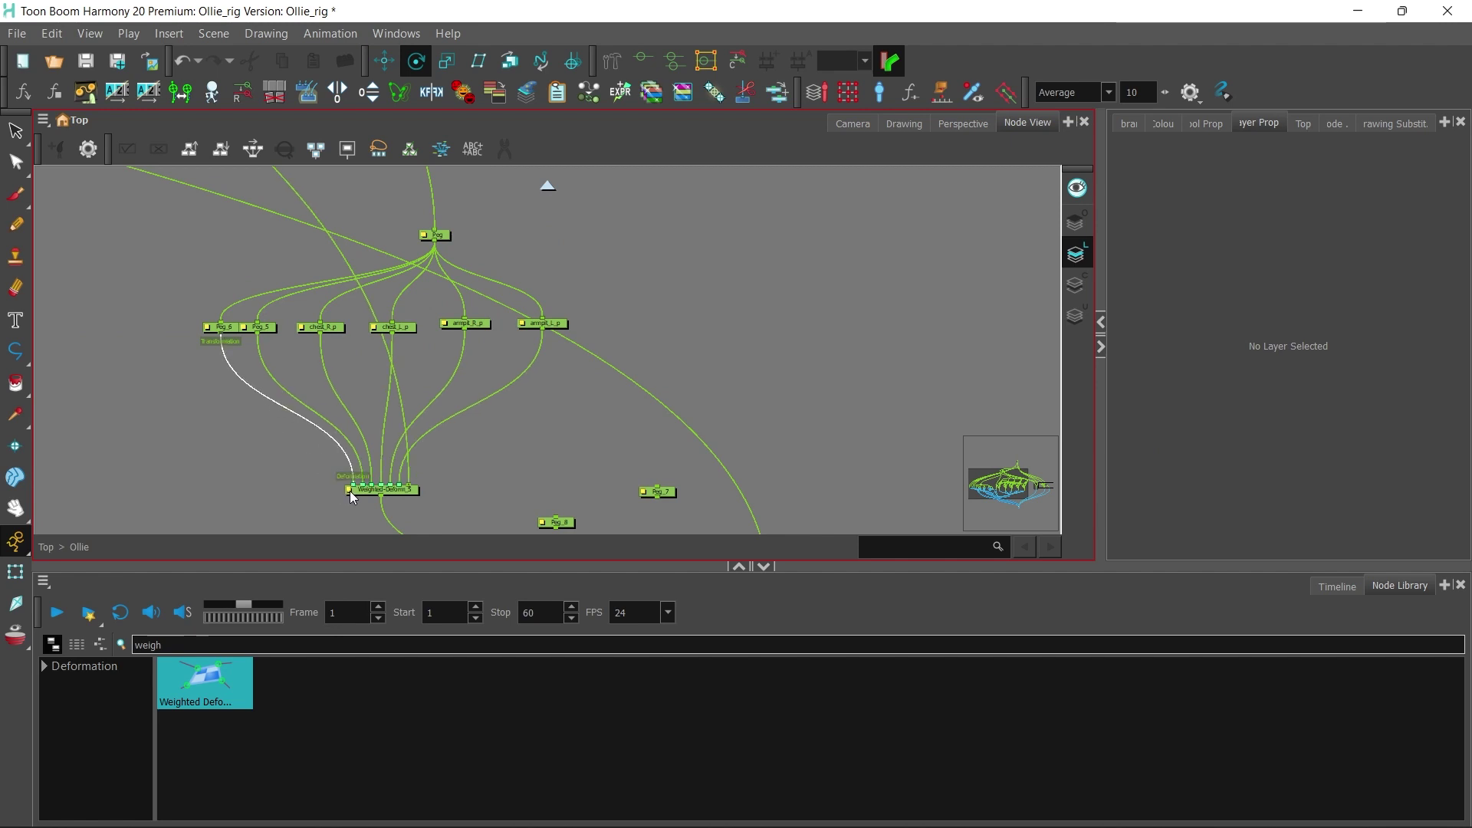
Step: Place the pivot of Peg_5 on the torso's lower-left corner, at the end of the shirt hem
left_click(259, 327)
left_click(853, 124)
scroll(502, 188, "up", 4)
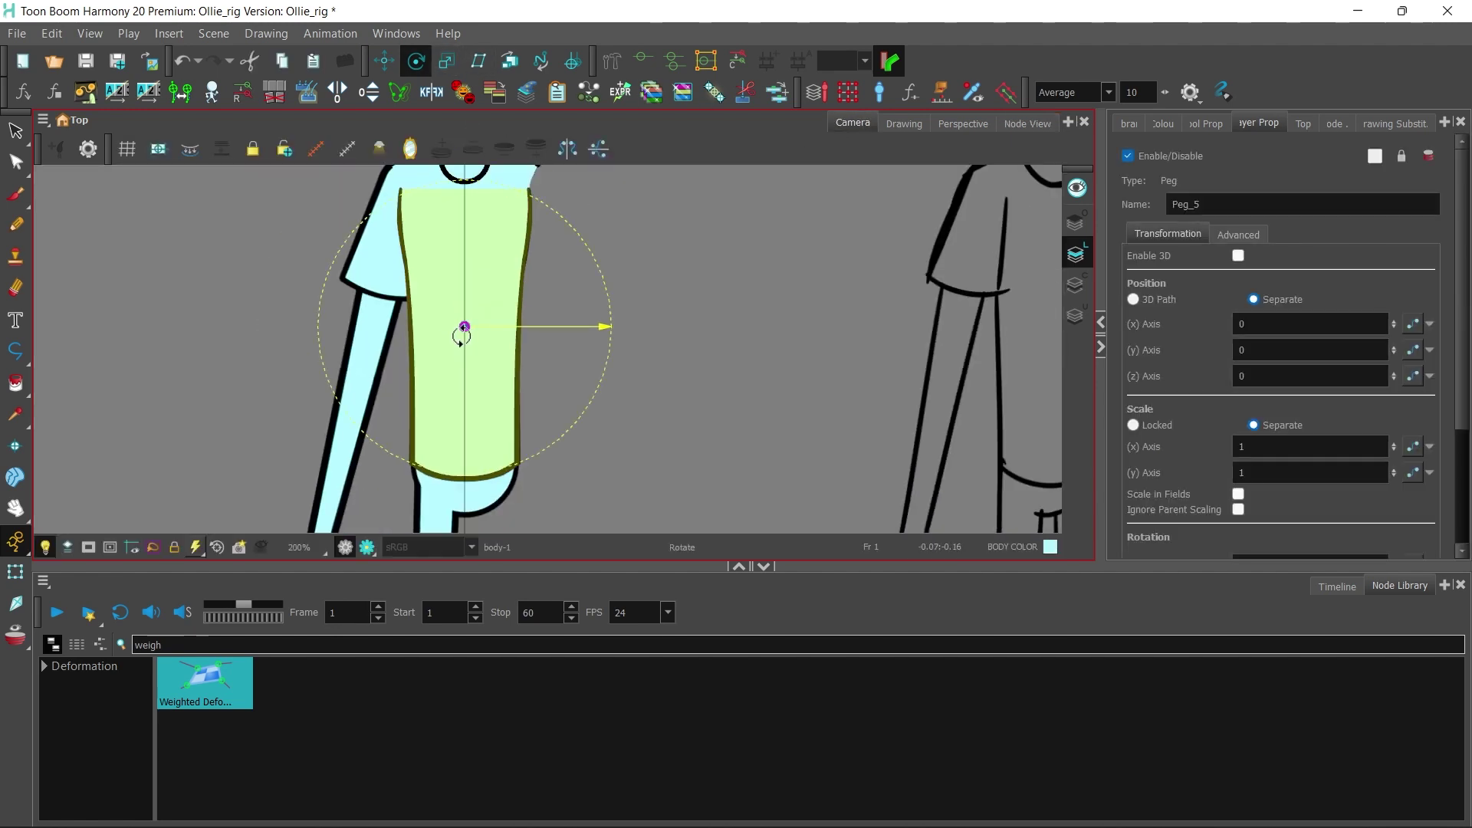
scroll(452, 402, "up", 4)
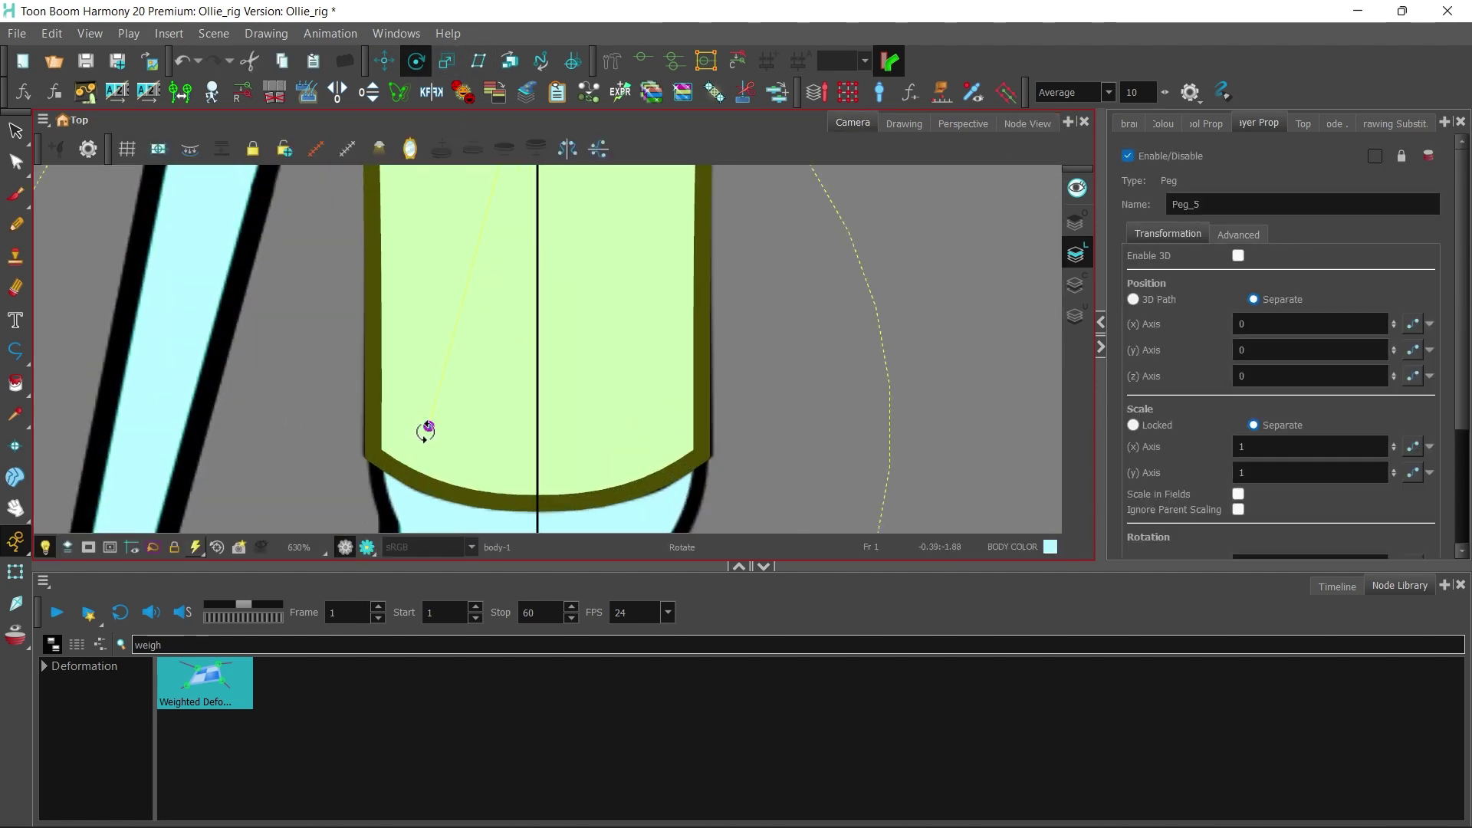
left_click_drag(429, 426, 374, 454)
scroll(533, 345, "down", 3)
left_click_drag(782, 226, 700, 283)
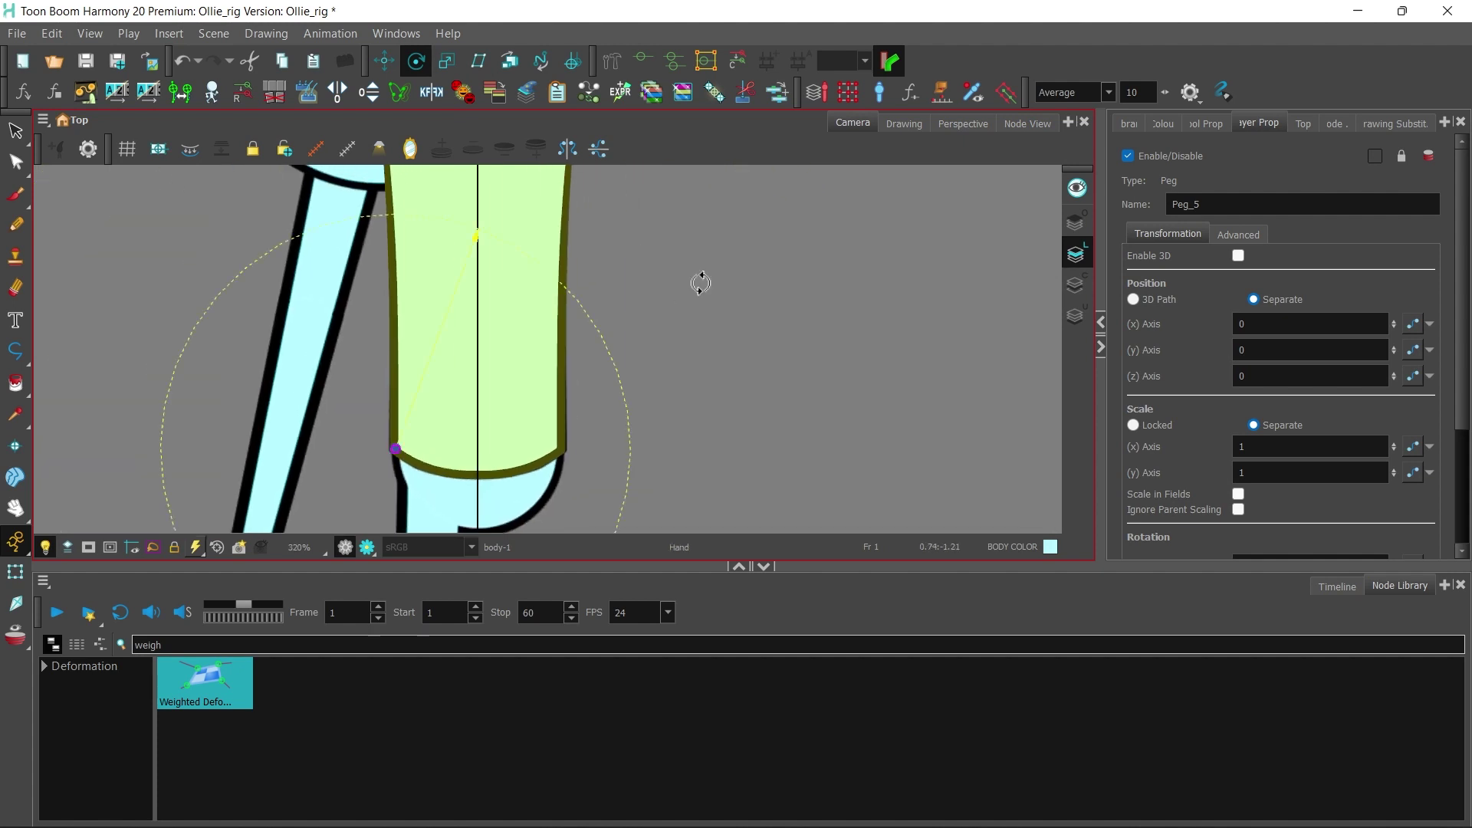
Step: Rename Peg_5 as shirt_end_L and Peg_6 as shirt_end_R
left_click_drag(1219, 201, 1032, 206)
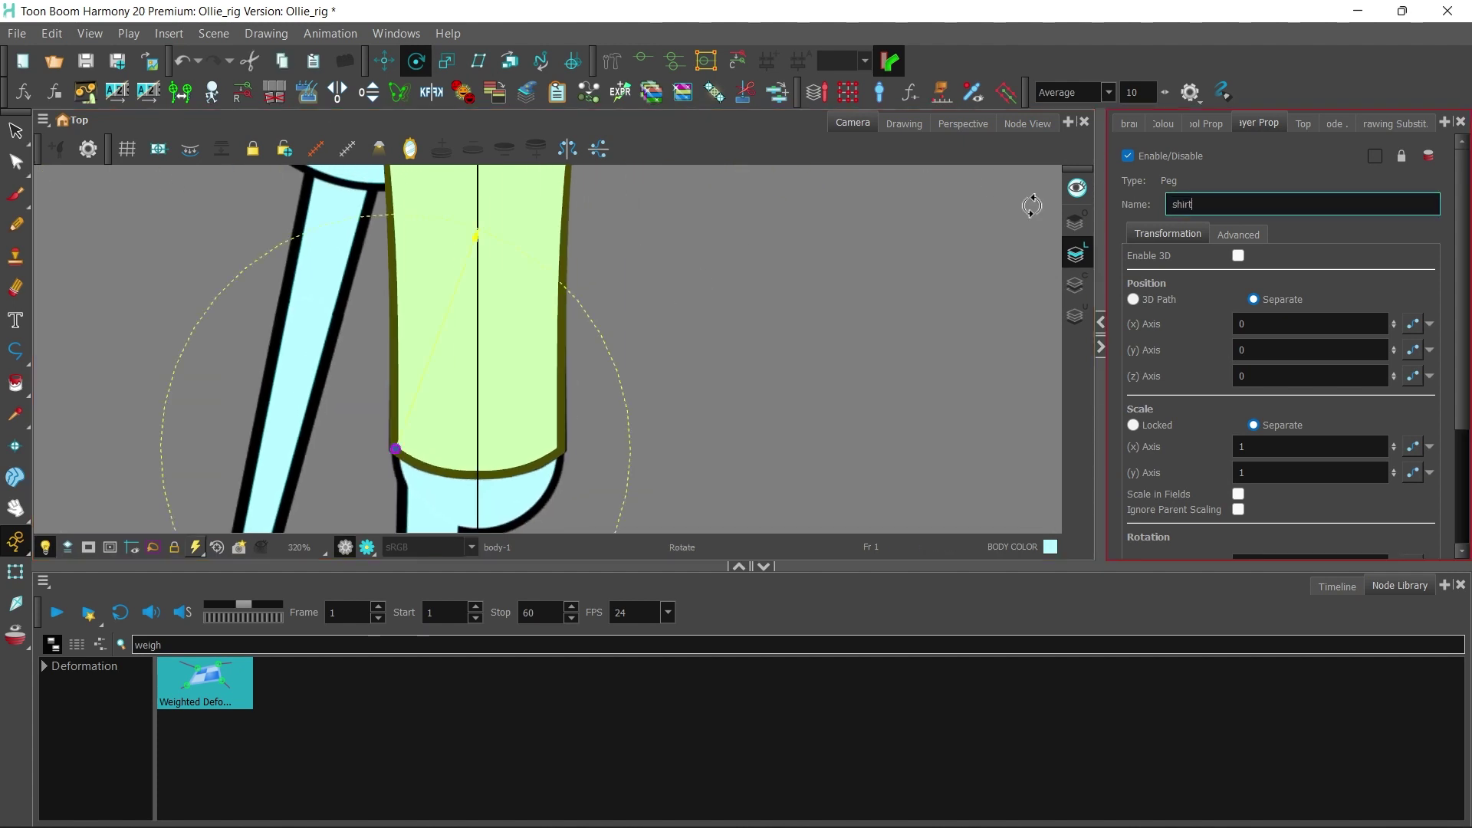
type("shirt_end_L")
left_click(1035, 122)
left_click(223, 328)
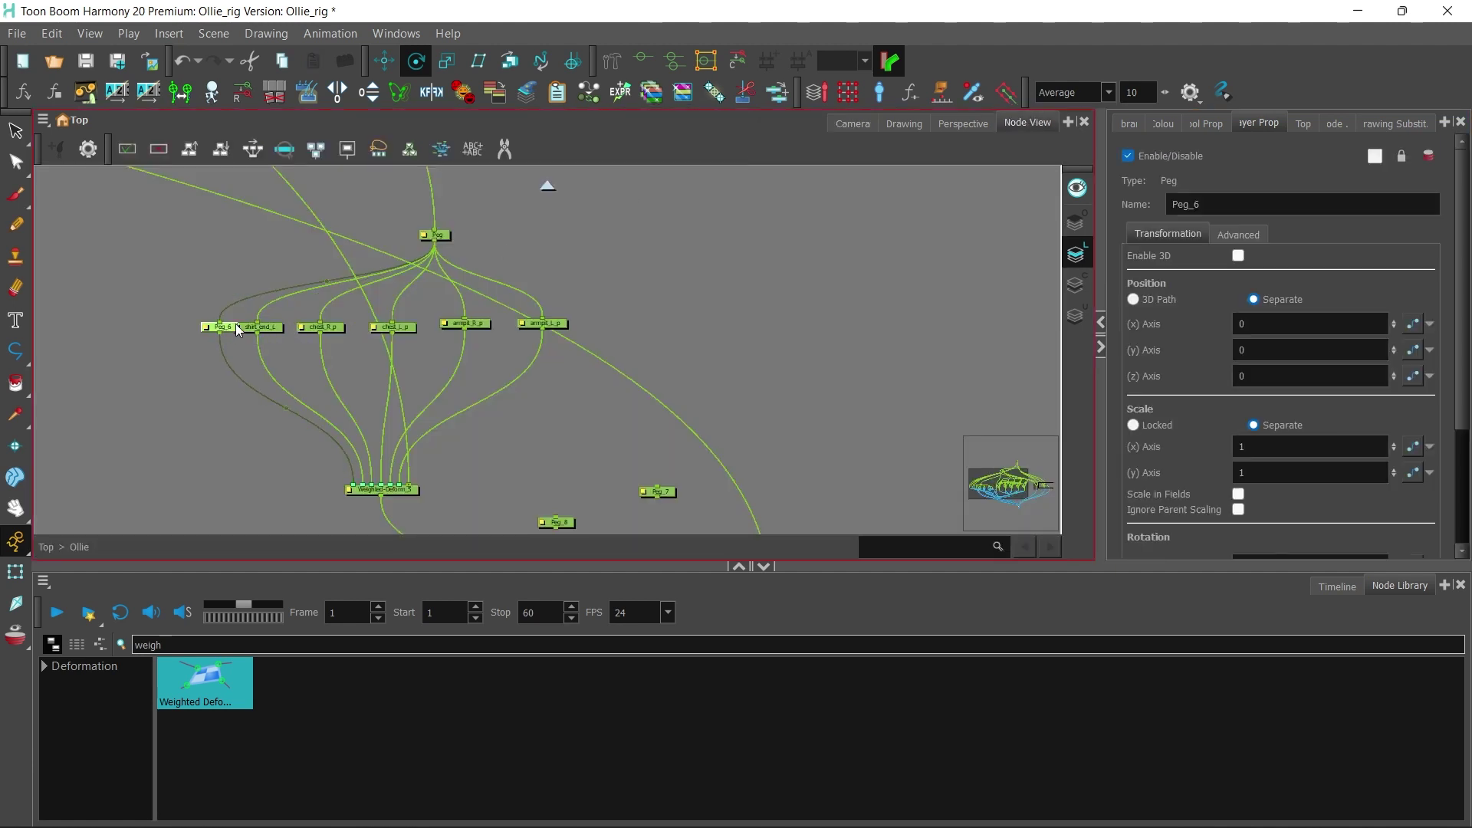
double_click(1185, 204)
type("shirt_end_R")
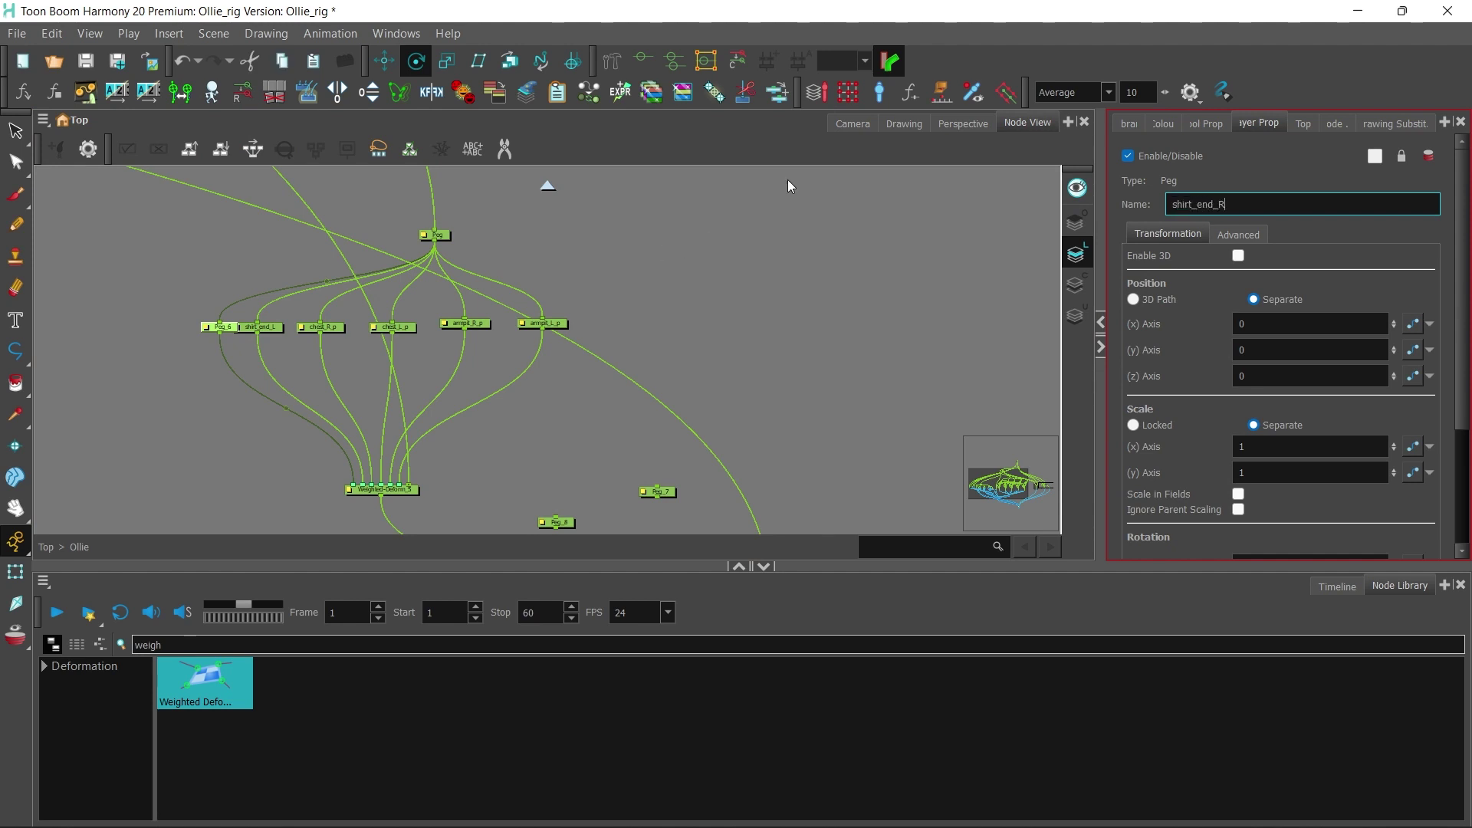
Step: Place the pivot of shirt_end_R on the torso's lower-right corner and save the scene
left_click(862, 126)
left_click_drag(474, 235, 543, 349)
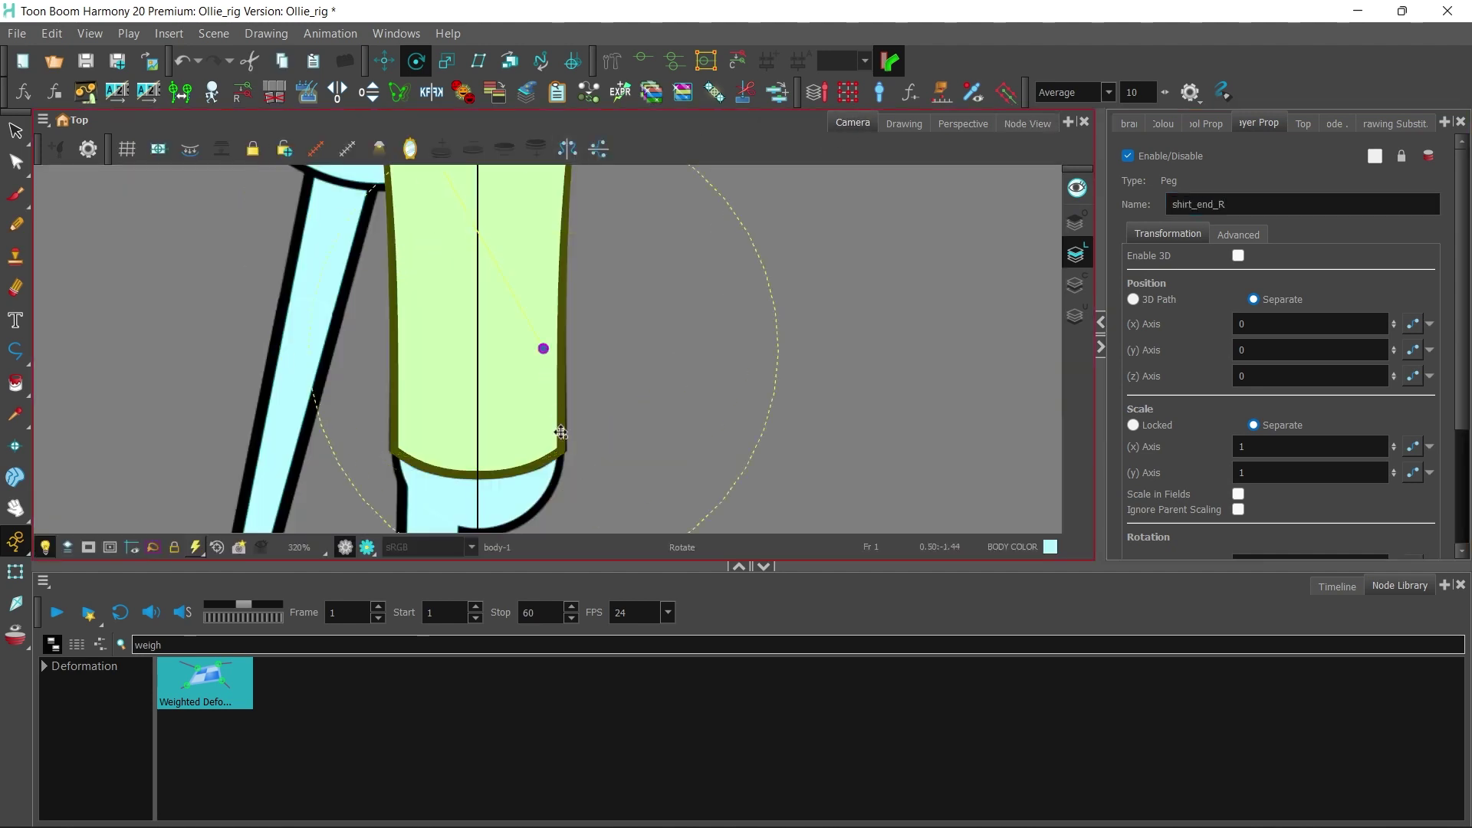
left_click_drag(562, 452, 559, 454)
key("ctrl+s")
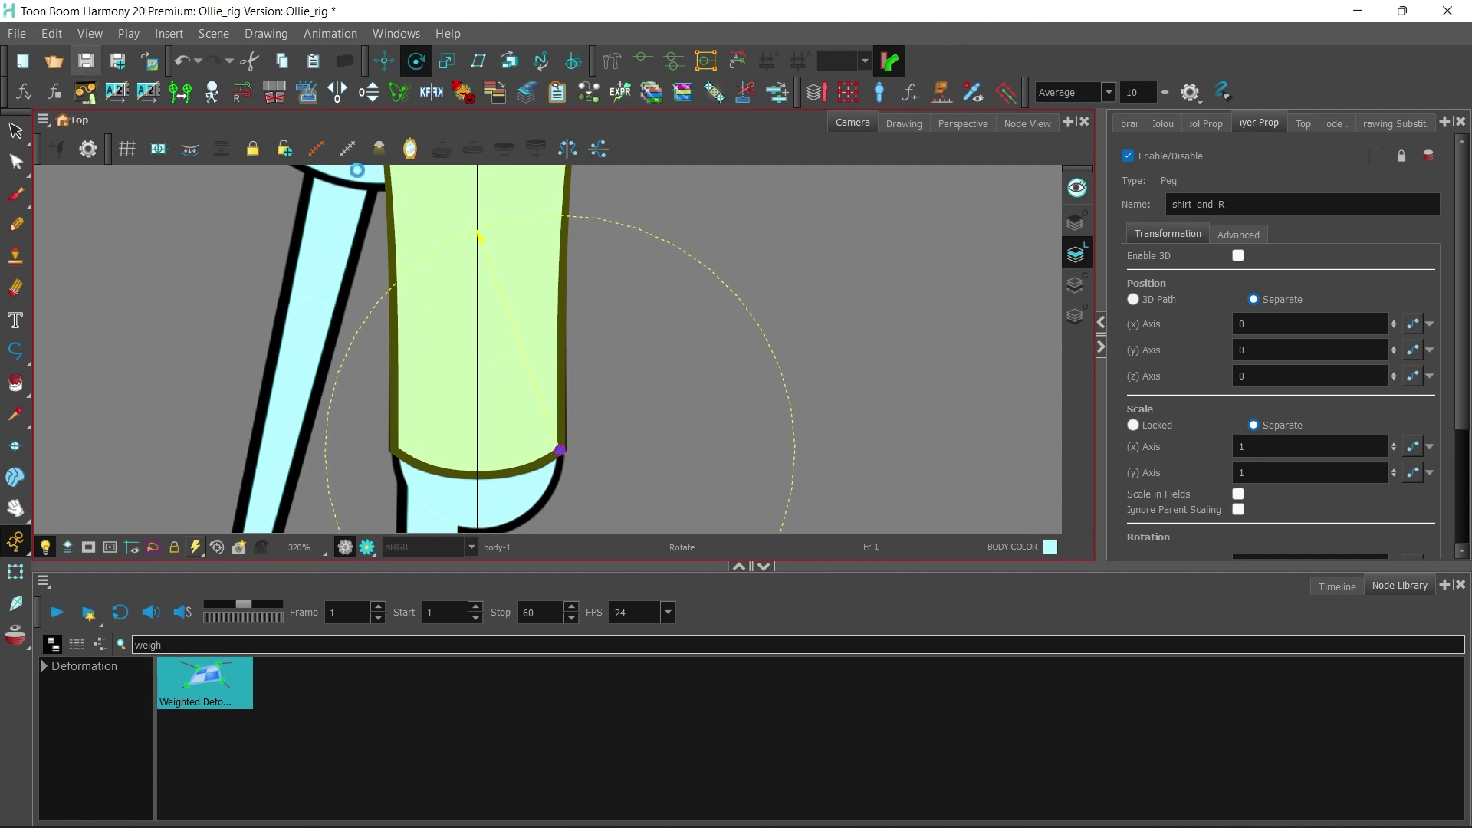
Step: Connect Peg_8 between the parent Peg and the body's Weighted Deform, and rename it shirt_end_middle_p
left_click(1027, 123)
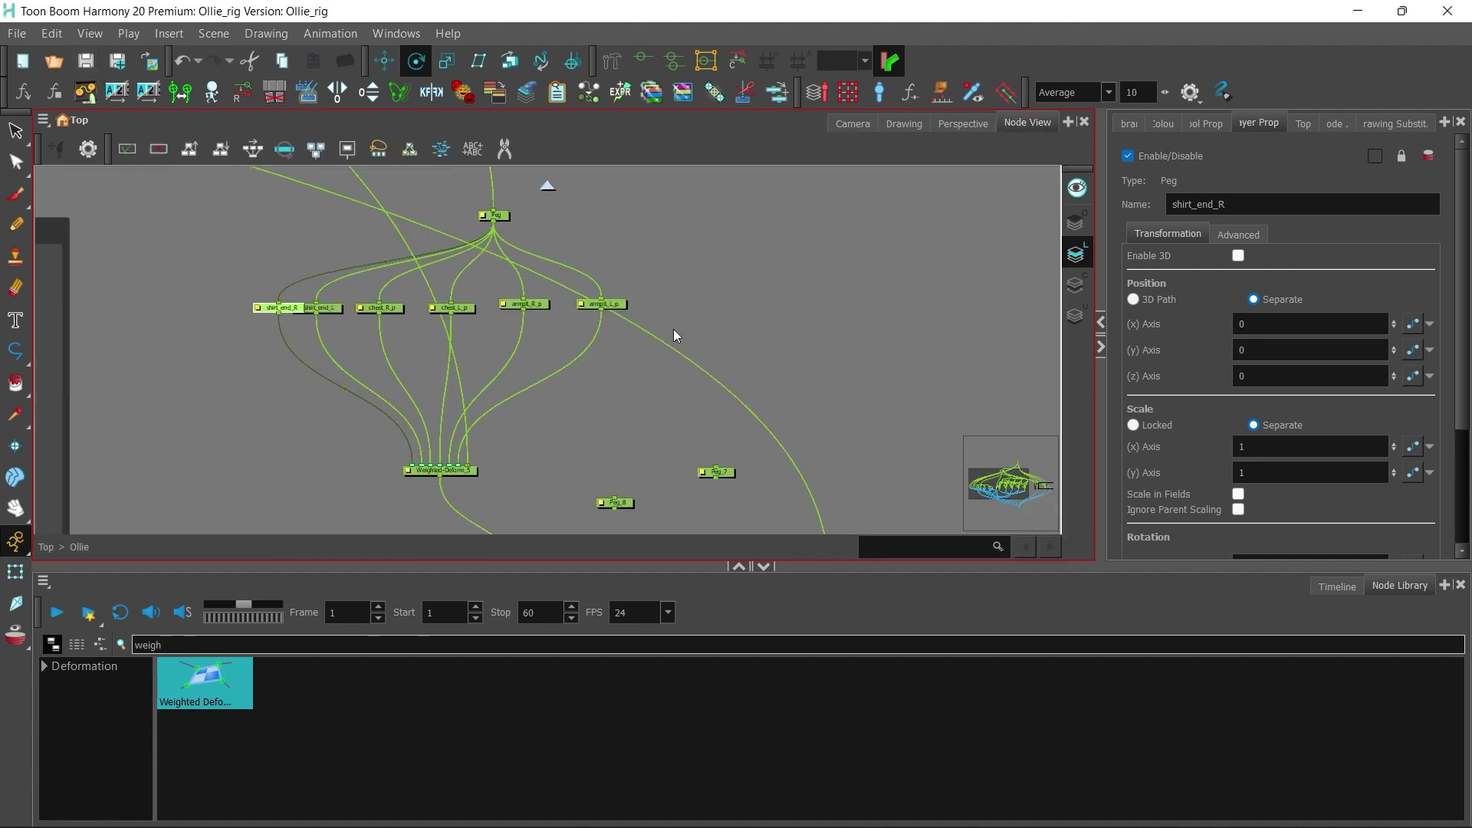
left_click_drag(621, 503, 224, 308)
left_click_drag(493, 221, 219, 304)
left_click_drag(1215, 204, 975, 190)
type("shirt_end_")
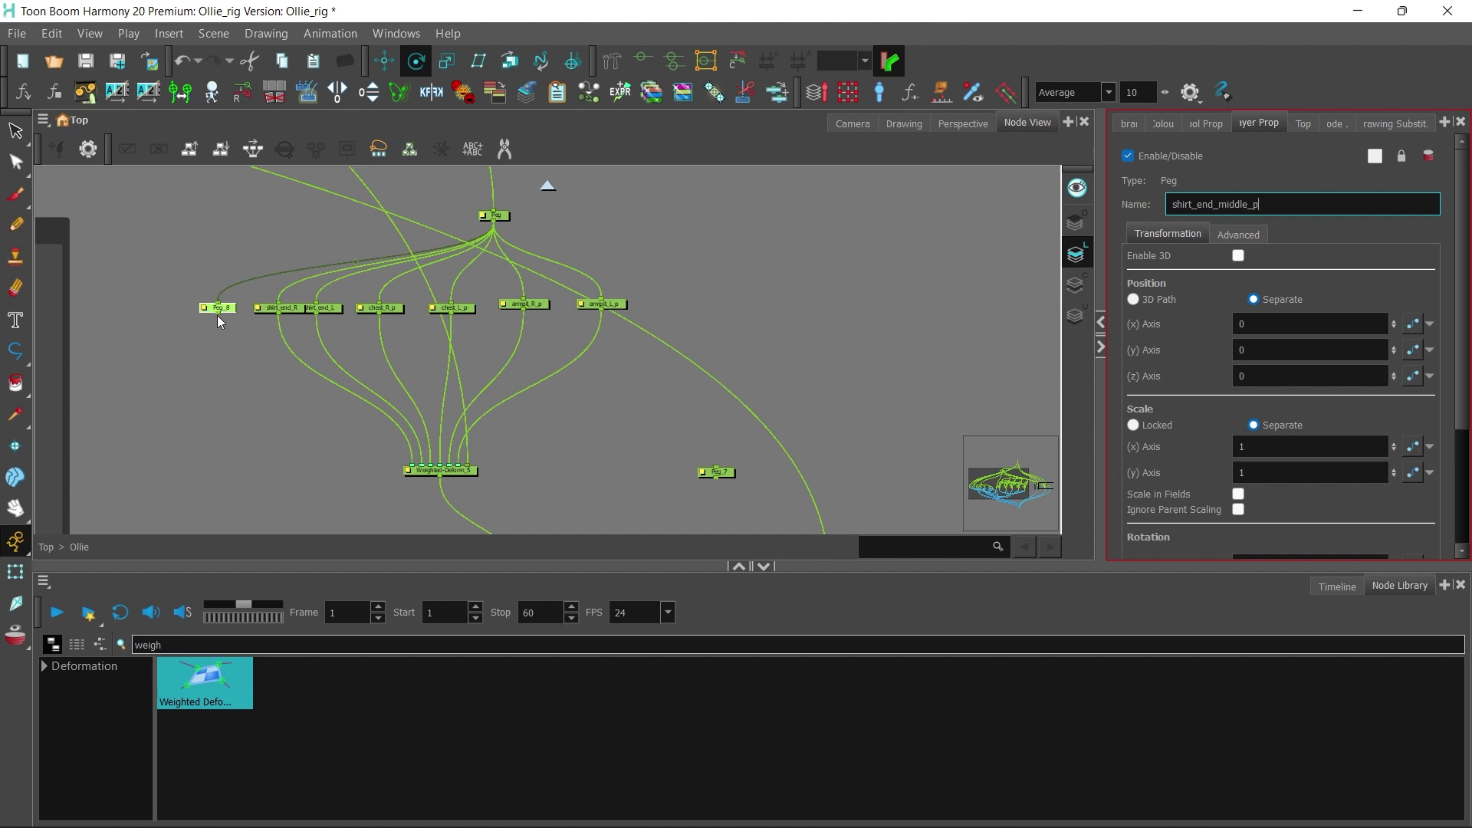
left_click_drag(219, 314, 410, 469)
Step: Place the pivot of shirt_end_middle_p at the middle of the shirt hem and set its pivot X to 0
left_click(853, 123)
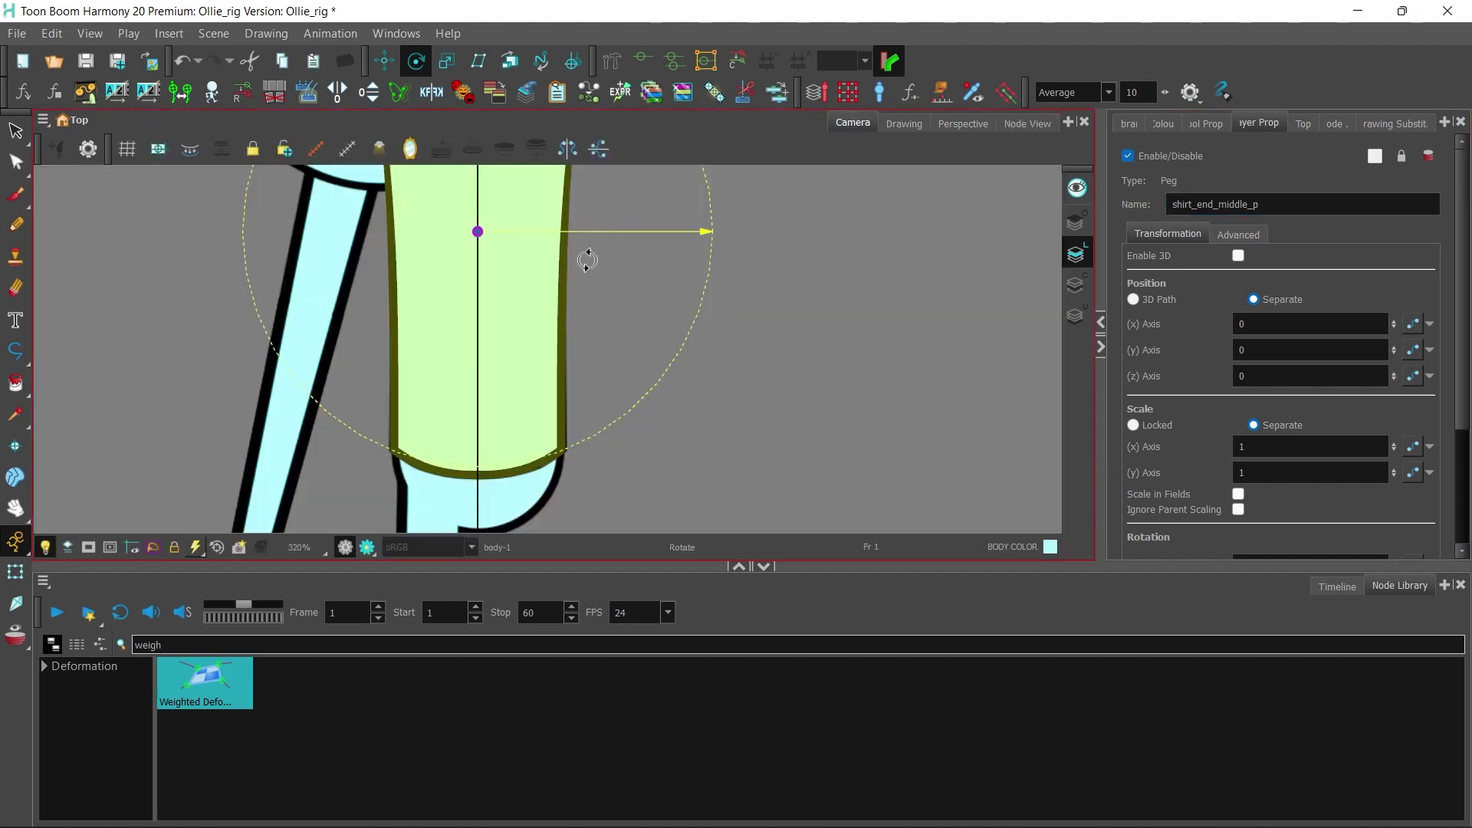
left_click_drag(476, 231, 478, 476)
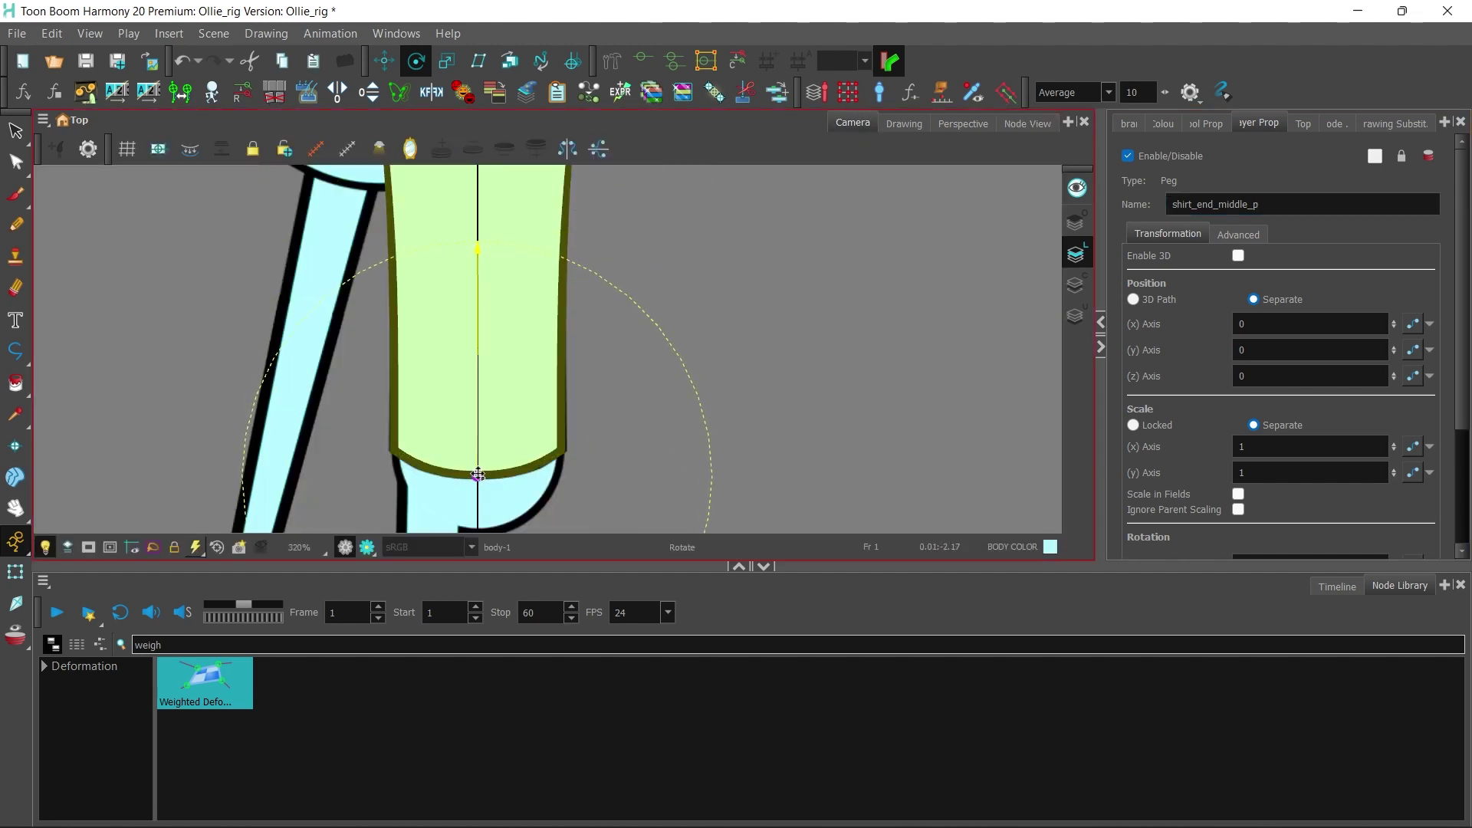
scroll(1418, 381, "down", 4)
double_click(1303, 500)
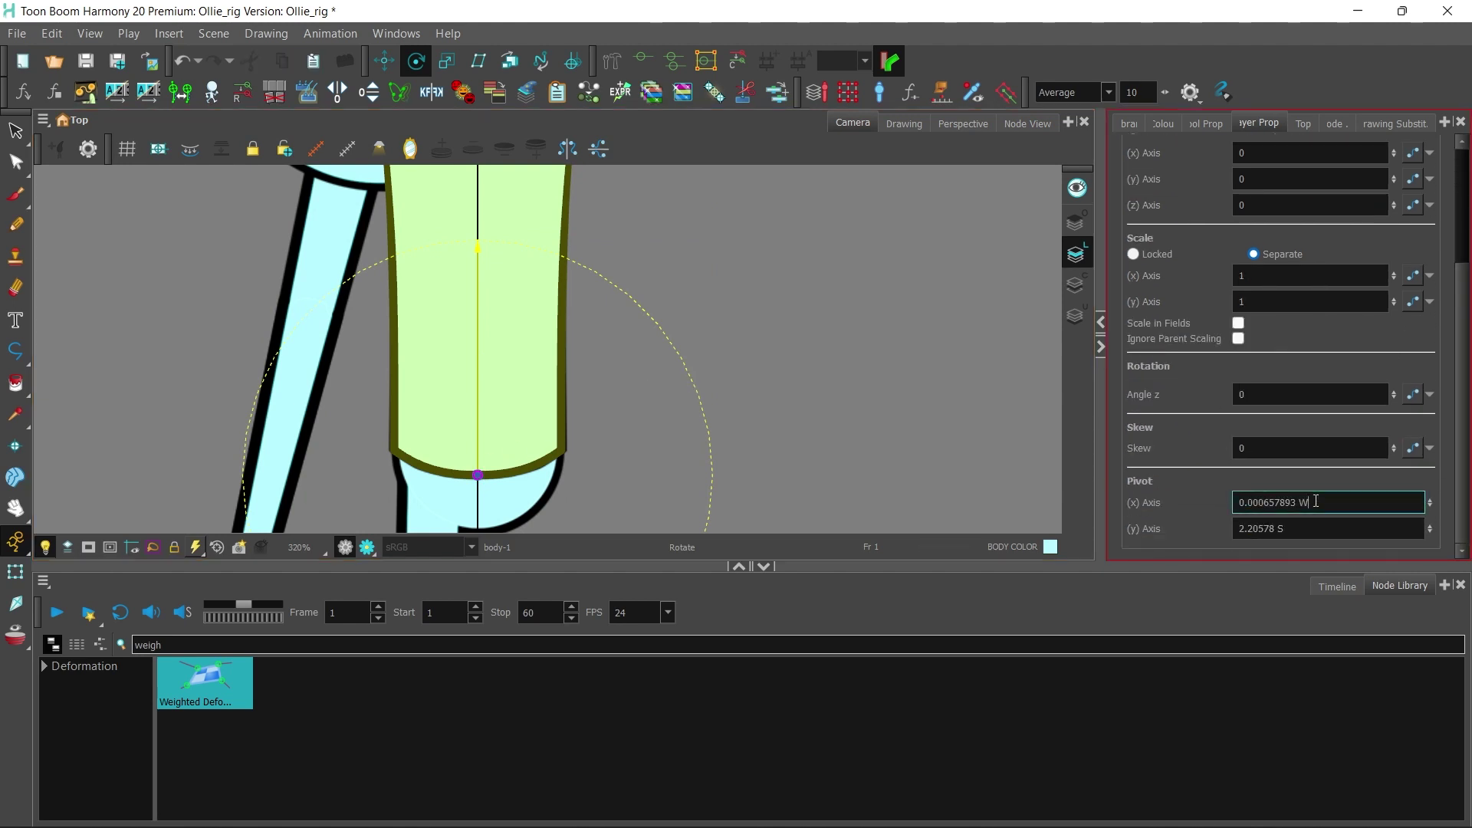
type("0")
left_click(381, 64)
mouse_move(579, 367)
left_mouse_down()
mouse_move(545, 388)
mouse_move(591, 407)
mouse_move(551, 377)
mouse_move(588, 362)
mouse_move(591, 342)
mouse_move(584, 358)
left_mouse_up()
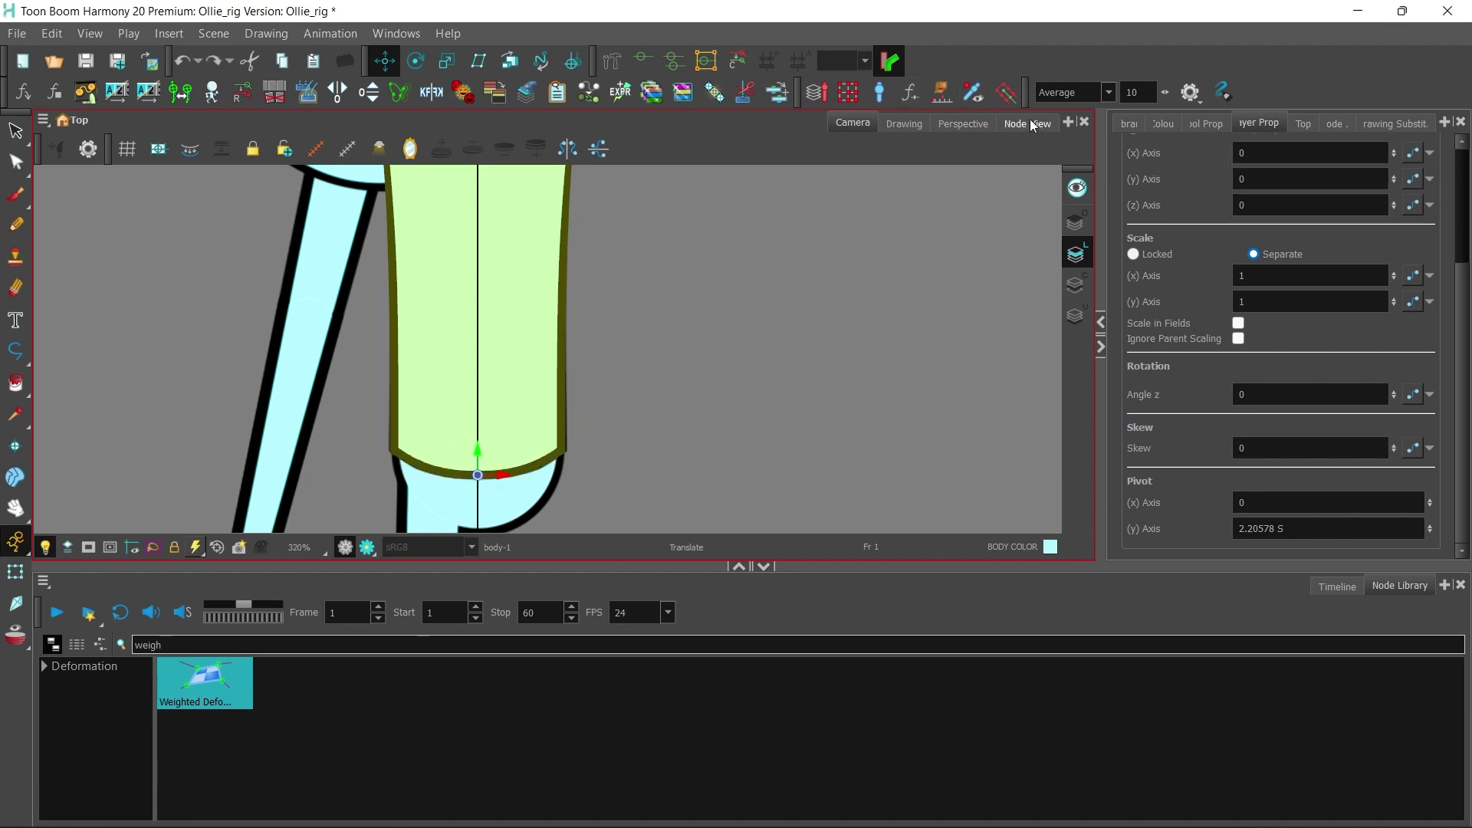
Step: Make Peg_7 the parent of the three shirt-end pegs in place of Peg, and rename it WAIST_P
left_click(1028, 124)
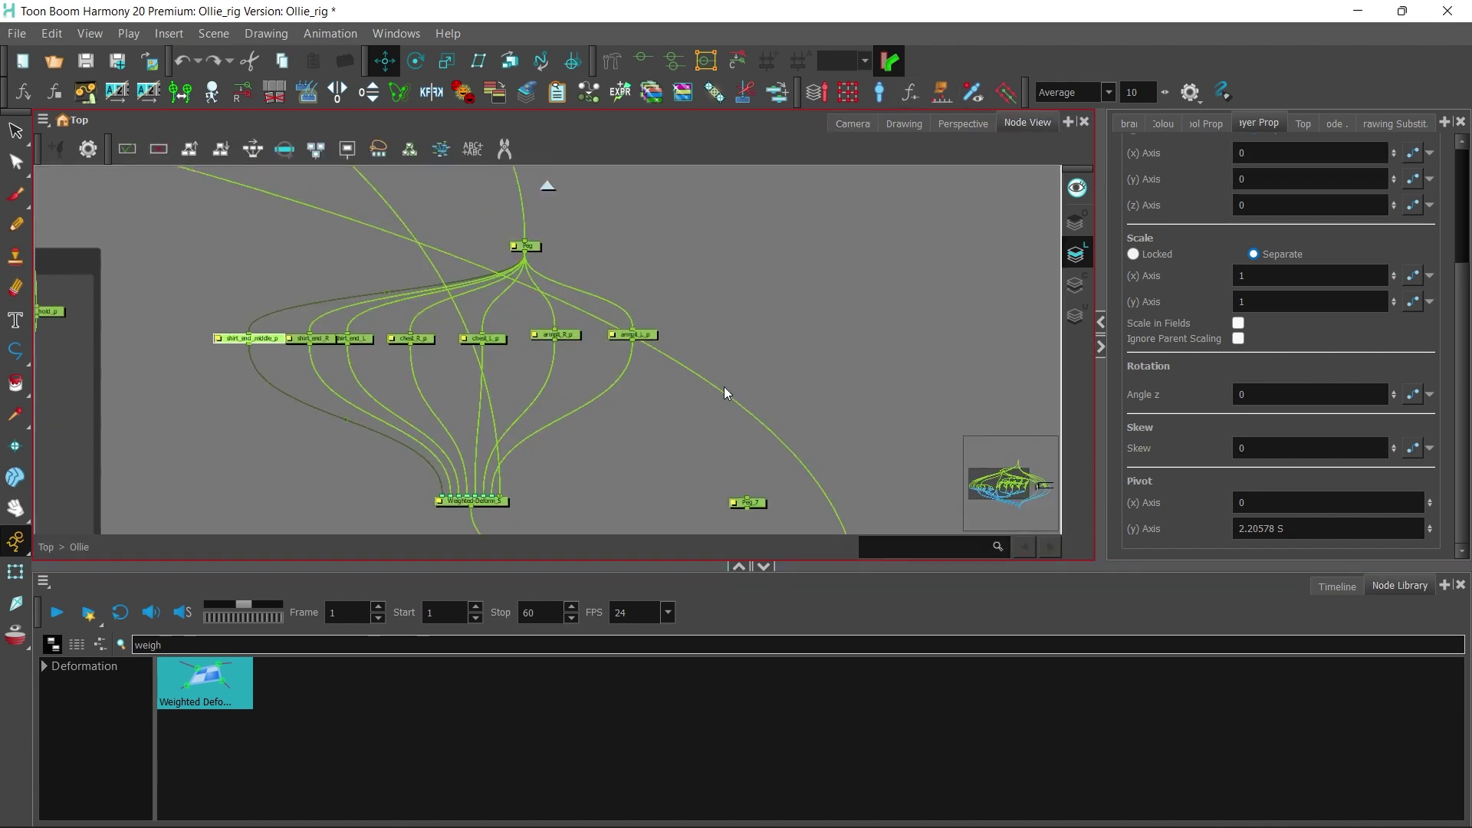
left_click_drag(759, 510, 359, 380)
scroll(368, 333, "up", 1)
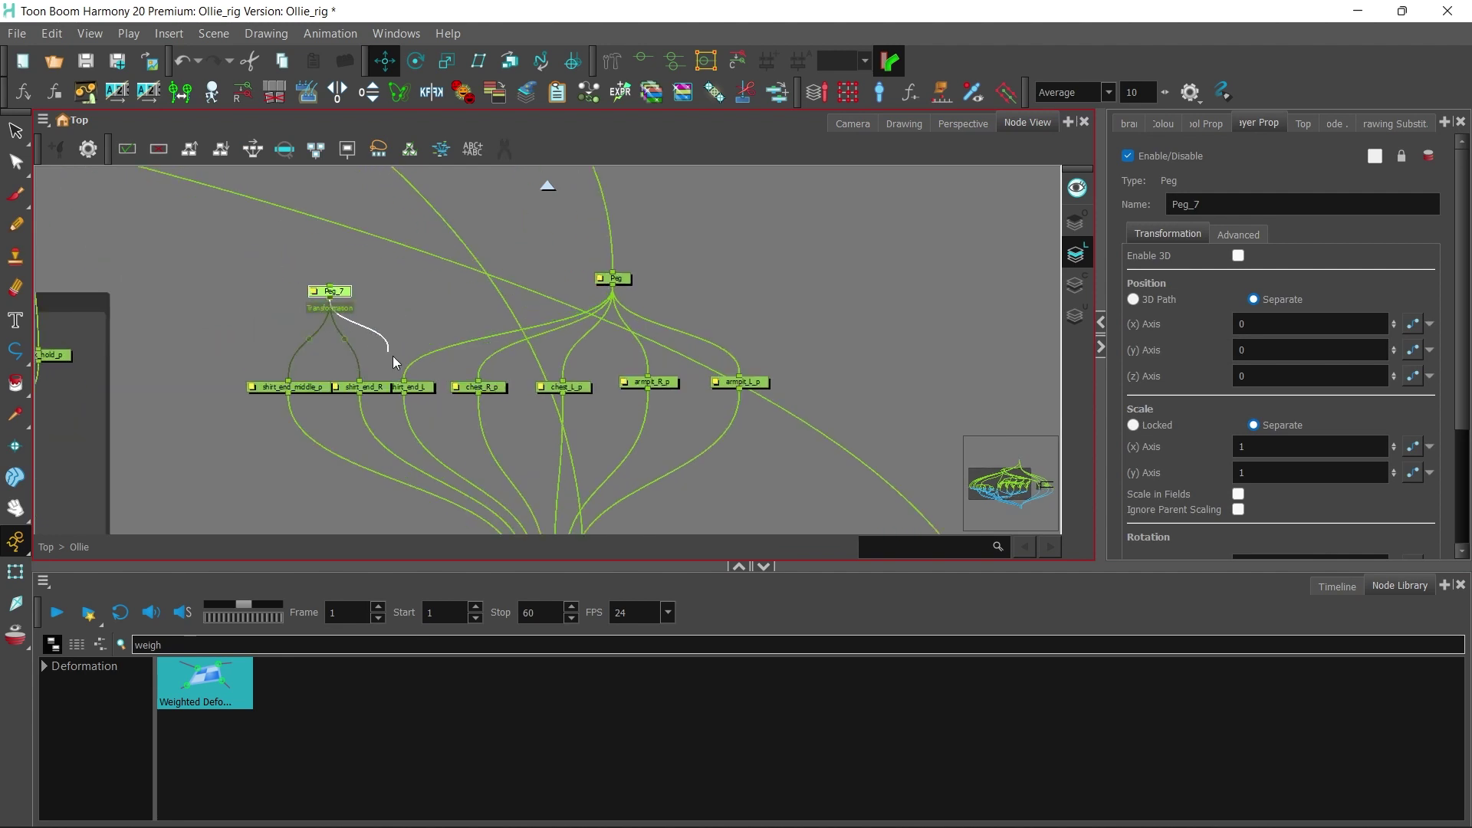
left_click(1205, 196)
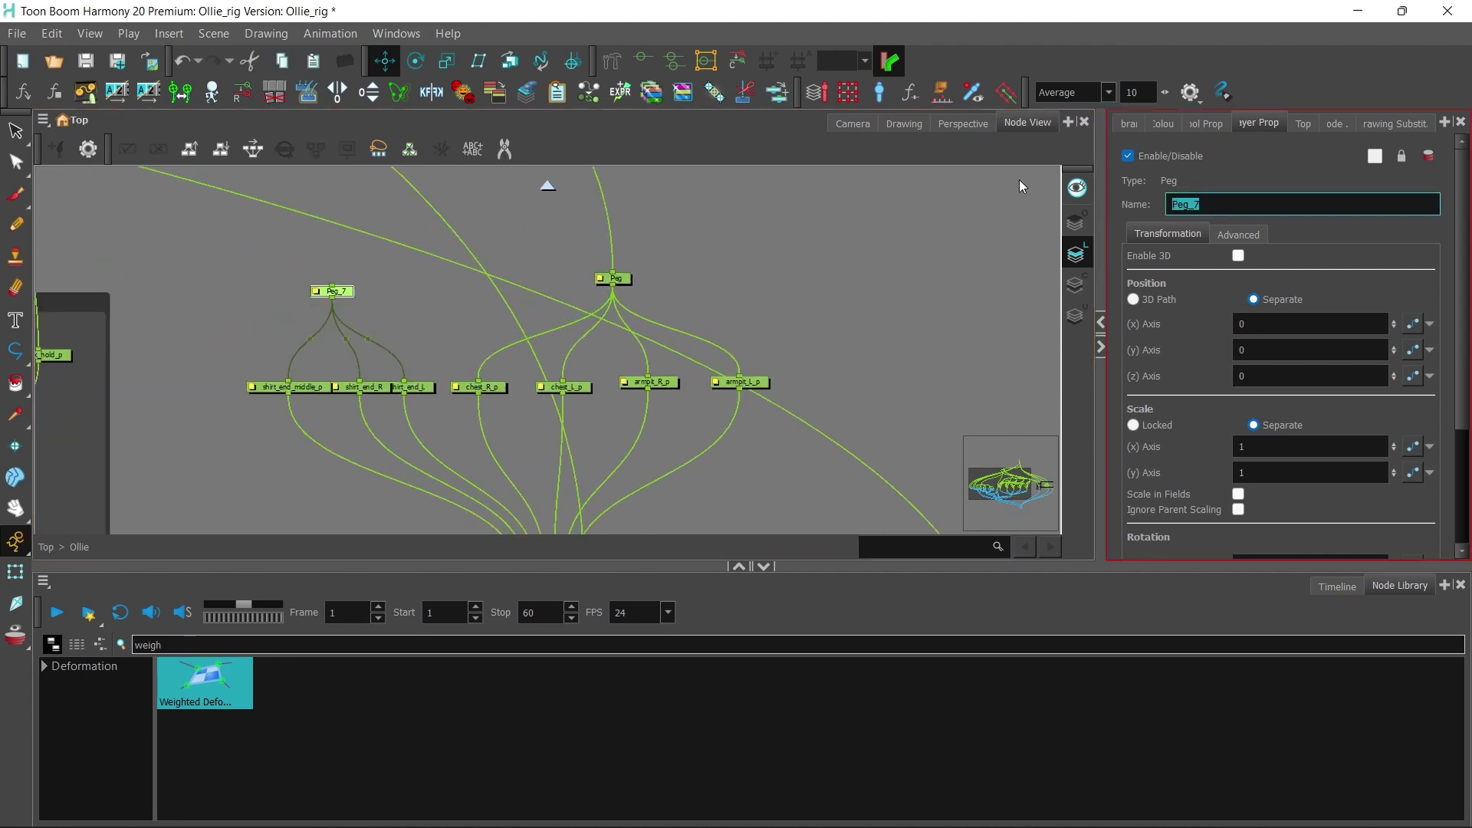
type("WAIST_P")
key("Return")
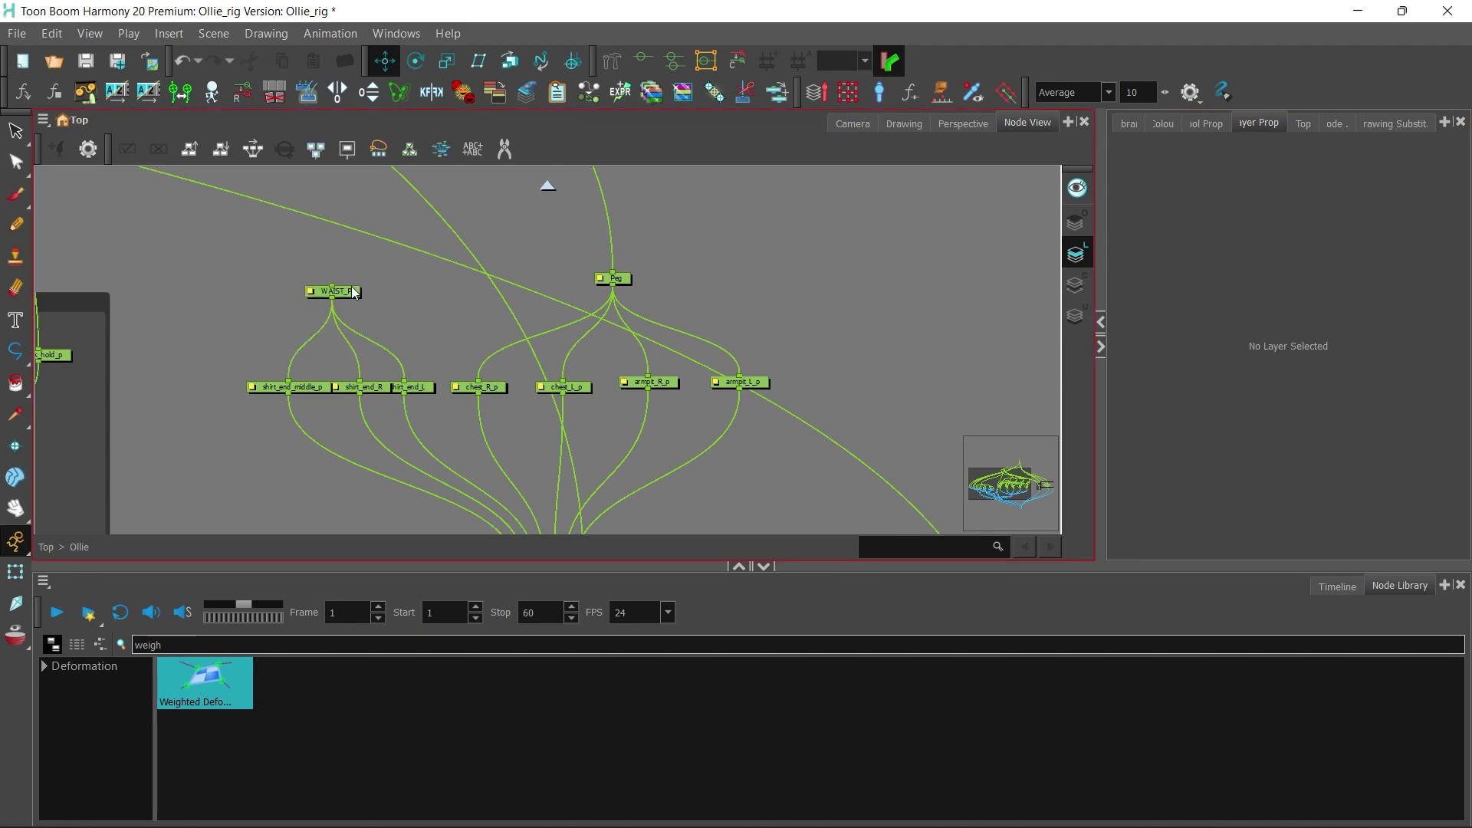
Step: Raise WAIST_P's pivot on the torso's centre line to about 0.8 N, test bending the waist and undo the rotations
left_click(852, 123)
left_click(417, 61)
mouse_move(506, 368)
left_mouse_down()
mouse_move(532, 381)
mouse_move(640, 347)
mouse_move(545, 405)
mouse_move(494, 375)
mouse_move(565, 383)
mouse_move(559, 368)
mouse_move(583, 365)
mouse_move(540, 420)
left_mouse_up()
key("1")
key("1")
key("1")
key("1")
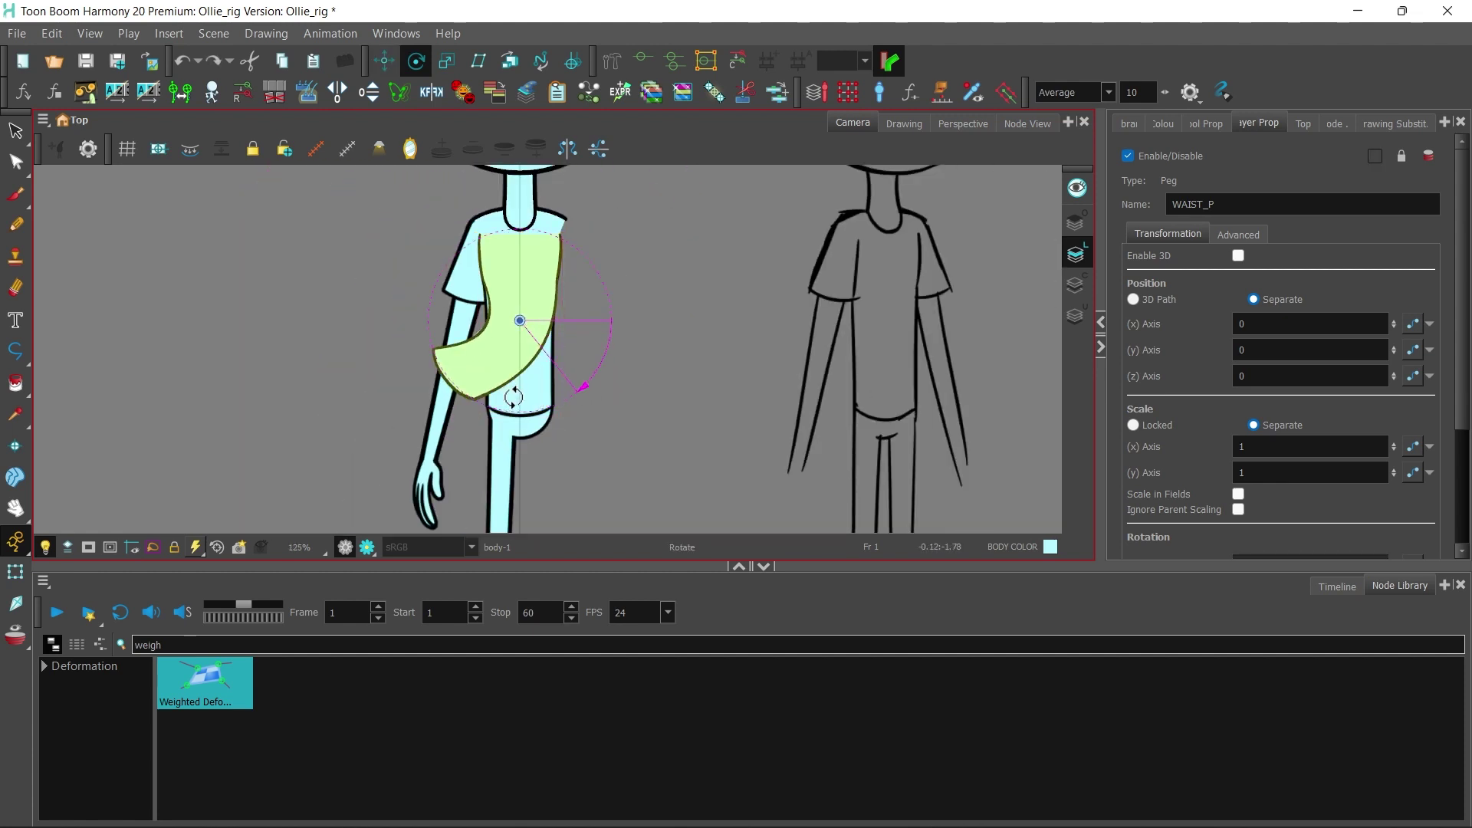
key("ctrl+z")
key("ctrl+z")
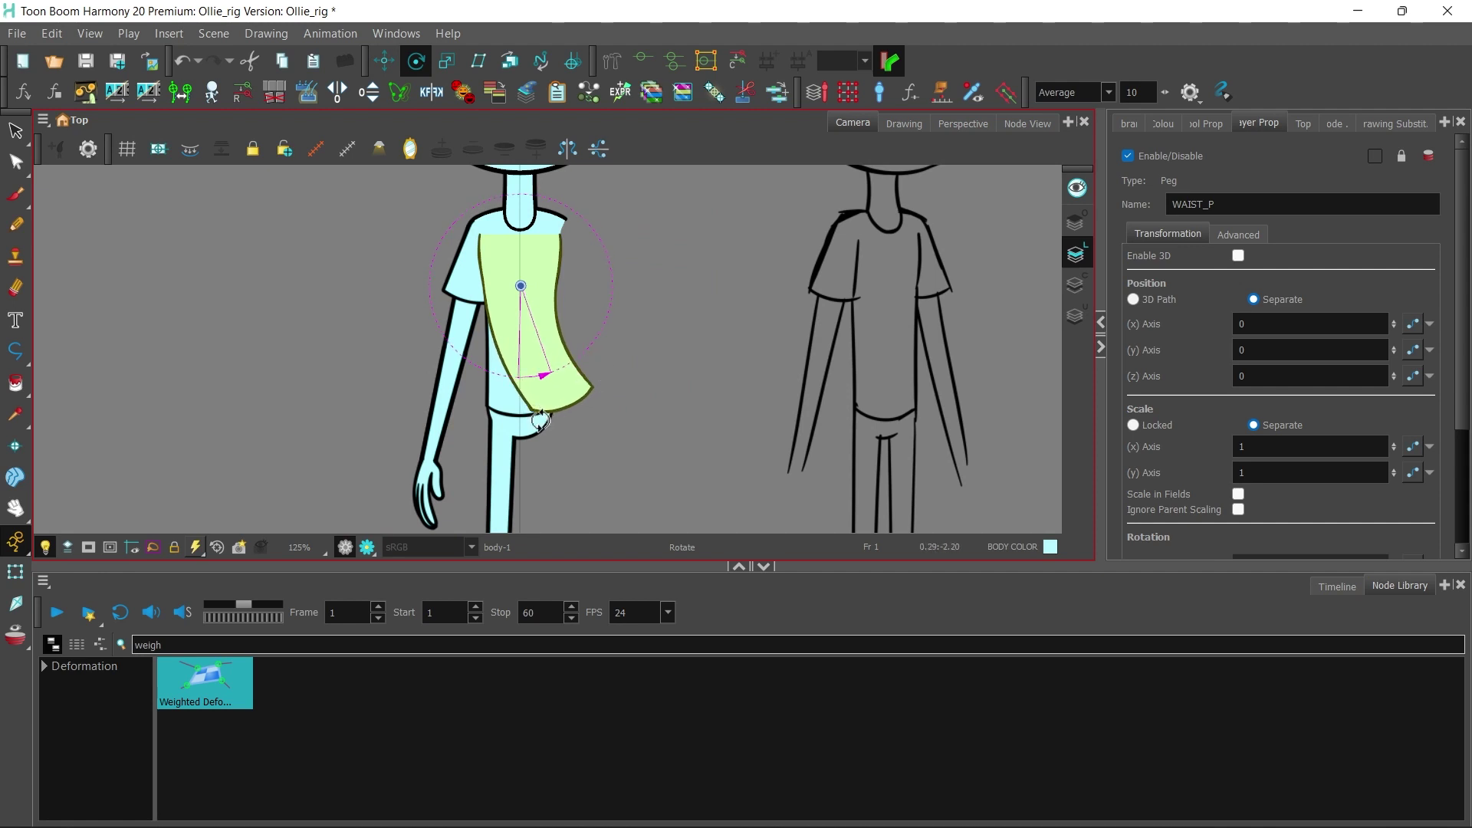
mouse_move(637, 358)
left_mouse_down()
mouse_move(529, 407)
mouse_move(540, 385)
left_mouse_up()
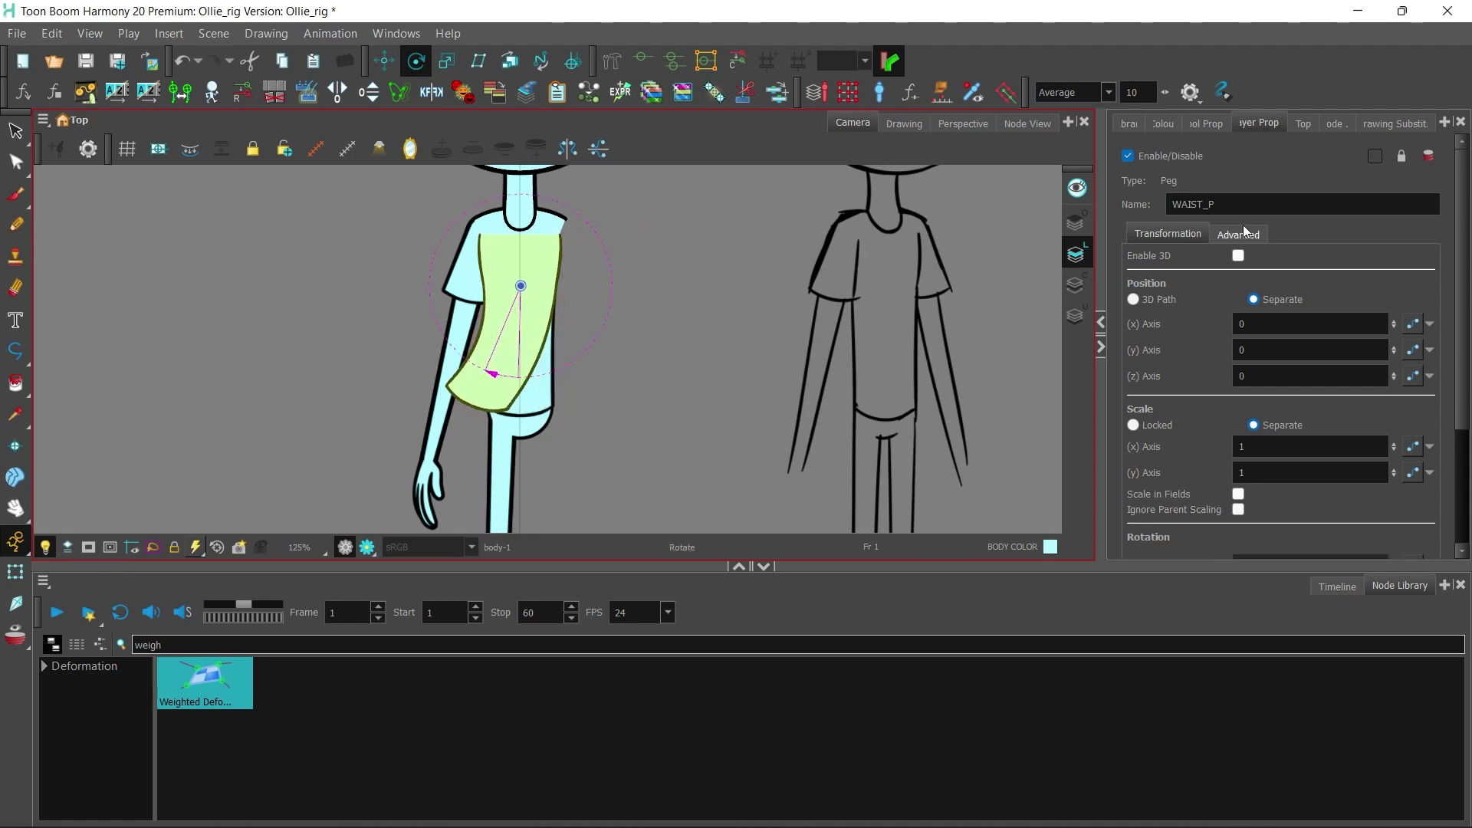
key("ctrl+z")
Step: Save the scene and set WAIST_P's pivot X to 0
left_click(1236, 201)
key("Return")
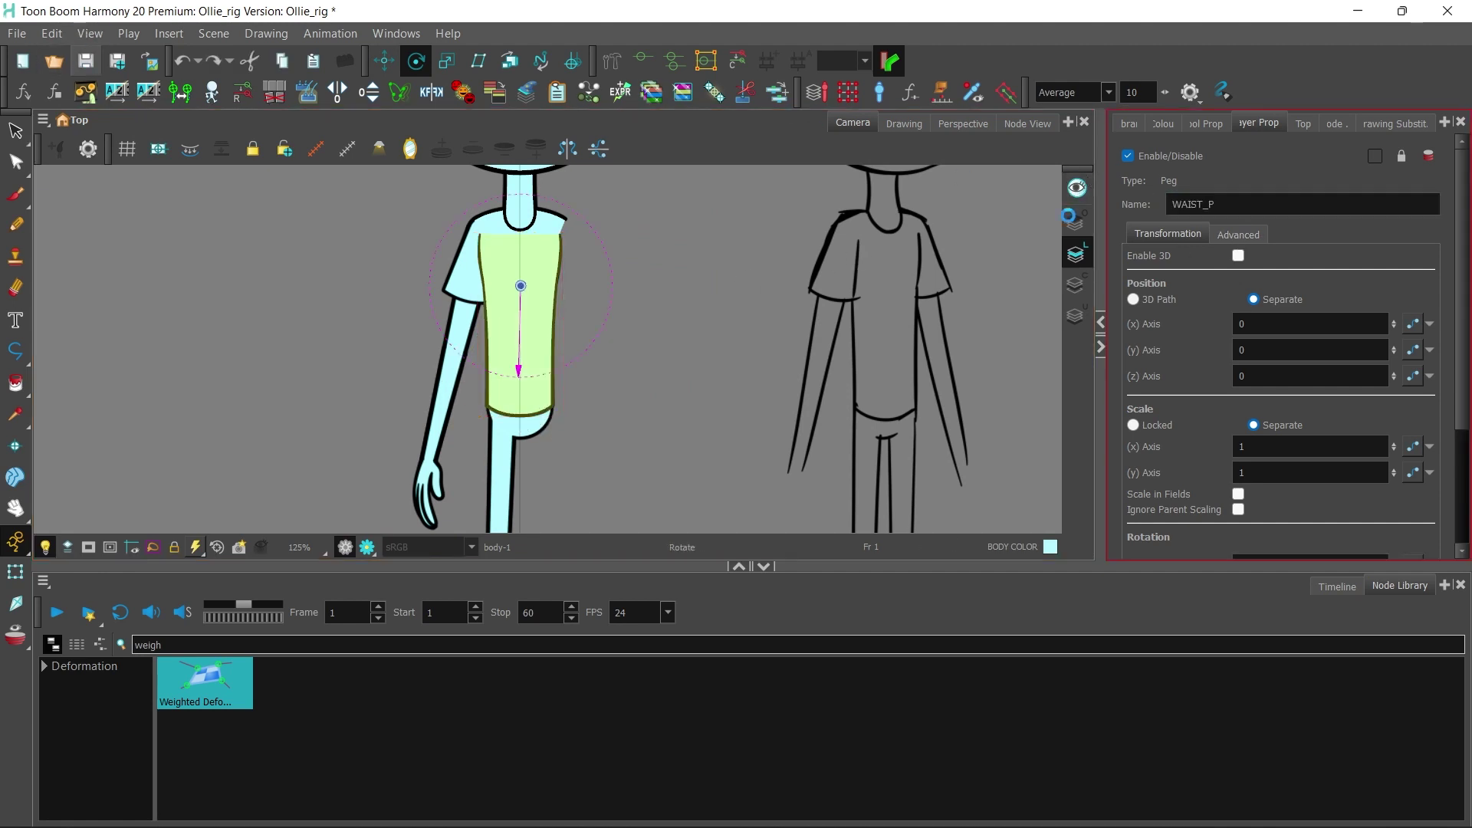
key("ctrl+s")
left_click(1012, 123)
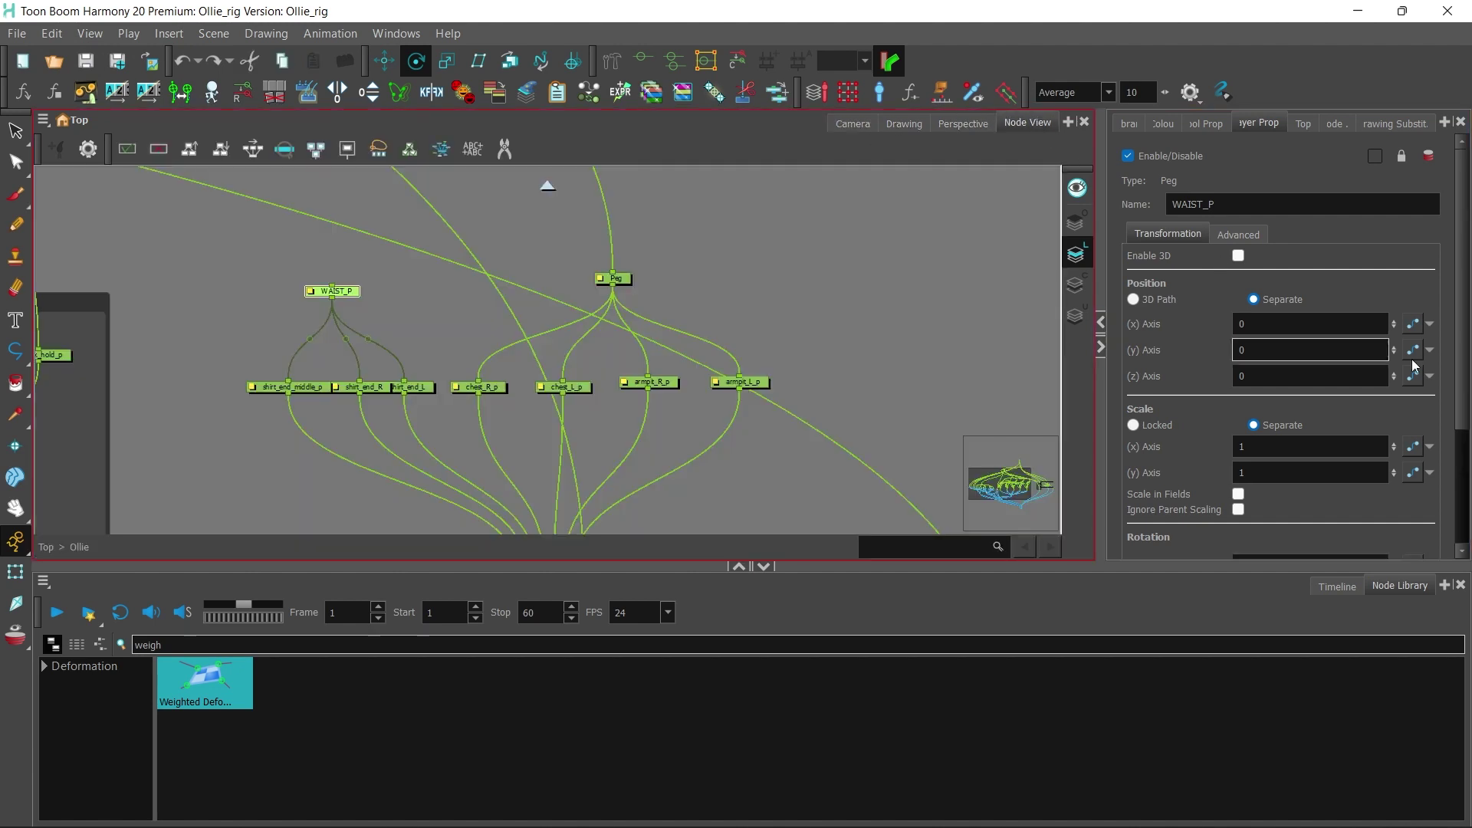
scroll(1312, 494, "down", 3)
left_click_drag(1312, 498, 1190, 503)
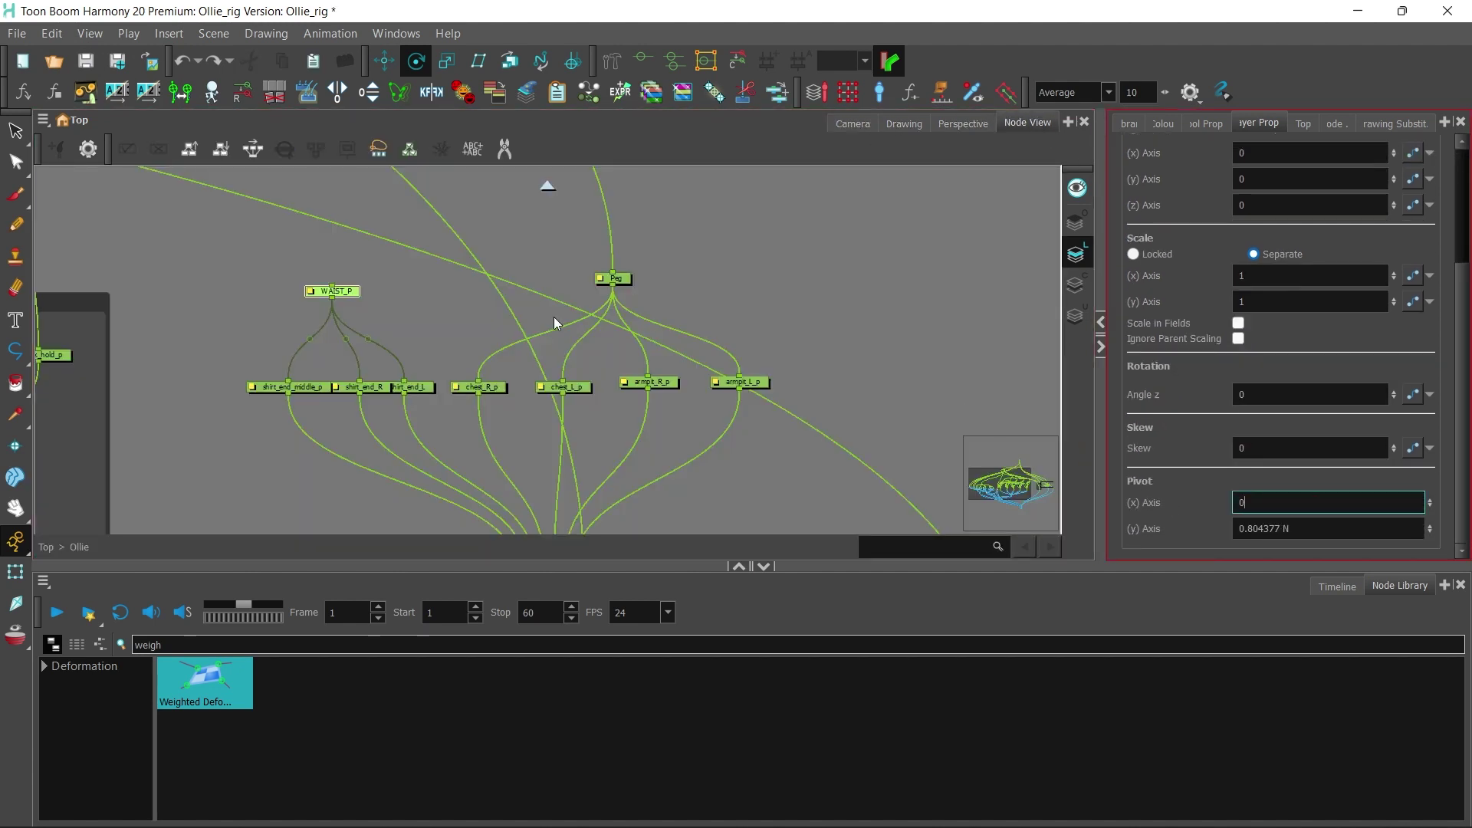
Step: Connect WAIST_P to the peg directly above UPPERBOD_P in the node hierarchy
left_click_drag(375, 266, 391, 390)
scroll(428, 329, "down", 4)
left_click_drag(427, 329, 1203, 664)
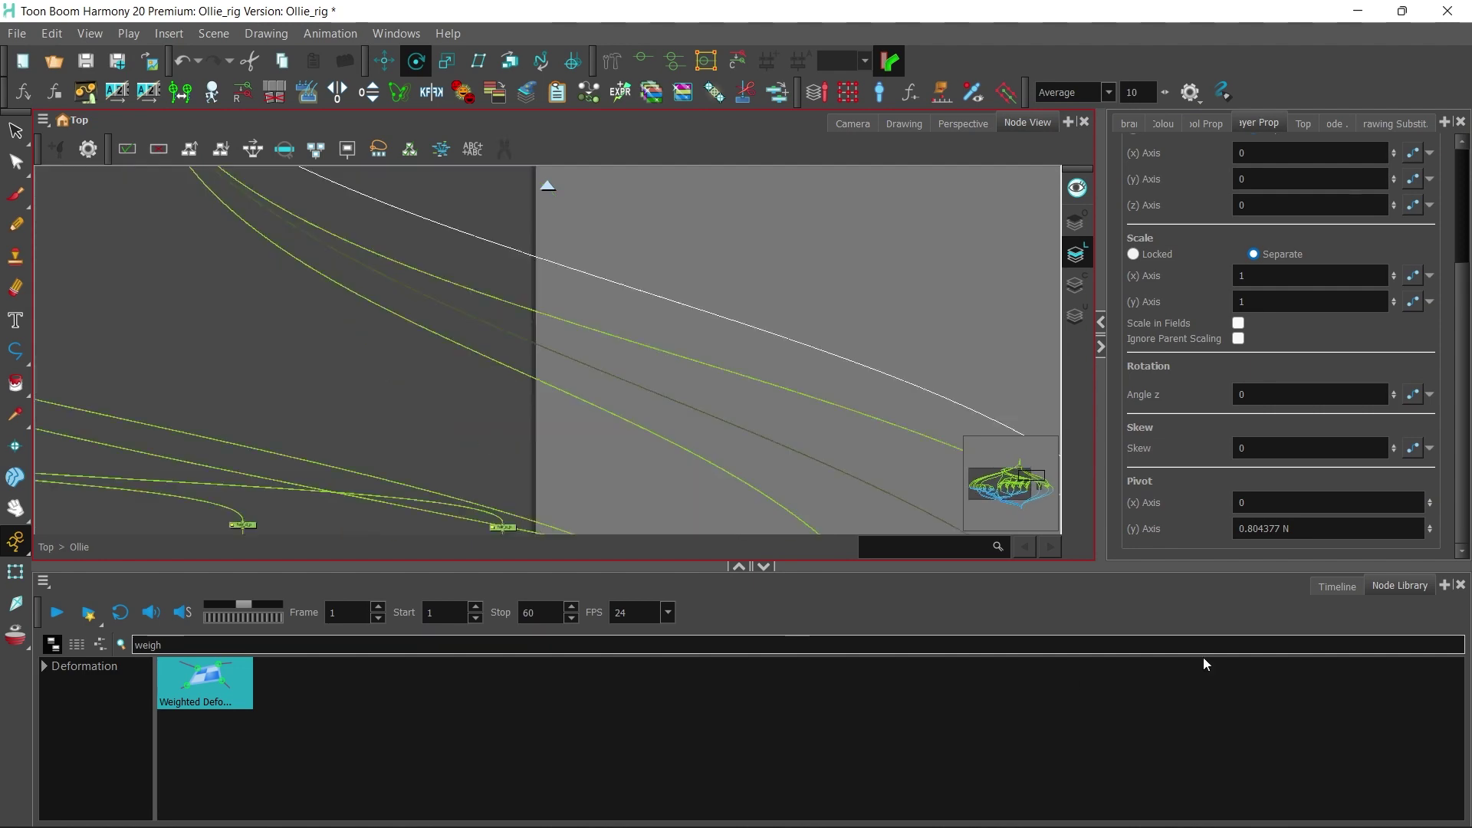
scroll(458, 384, "up", 4)
left_click(458, 391)
left_click_drag(458, 391, 427, 329)
left_click(858, 352)
left_click_drag(618, 420, 889, 322)
left_click(526, 424)
scroll(527, 425, "down", 4)
left_click_drag(527, 425, 699, 369)
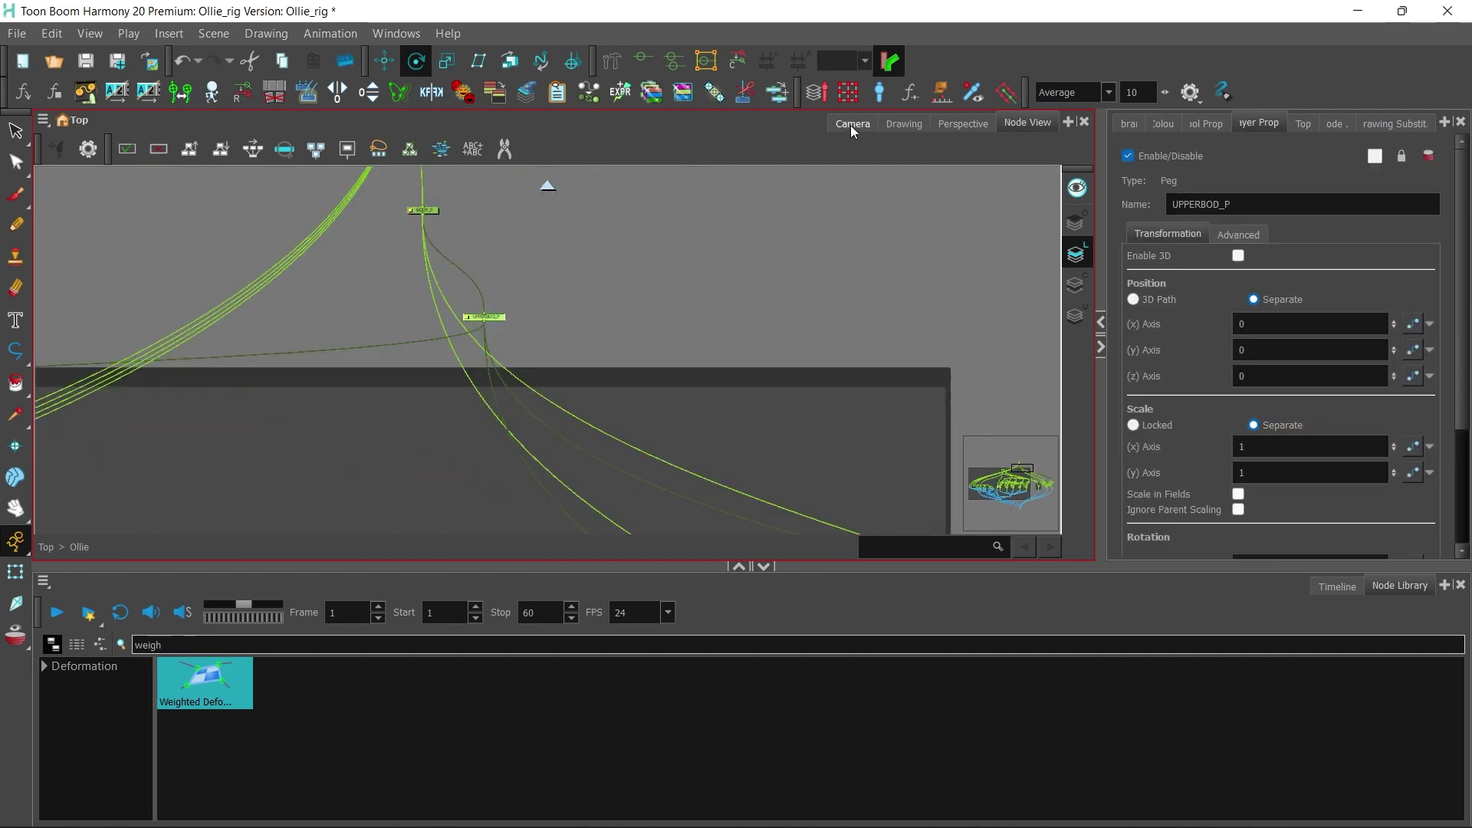
Step: Place UPPERBOD_P's pivot at the base of the neck and set its pivot X to 0
left_click(849, 124)
left_click_drag(558, 331, 519, 308)
key("1")
key("r")
left_click(1444, 385)
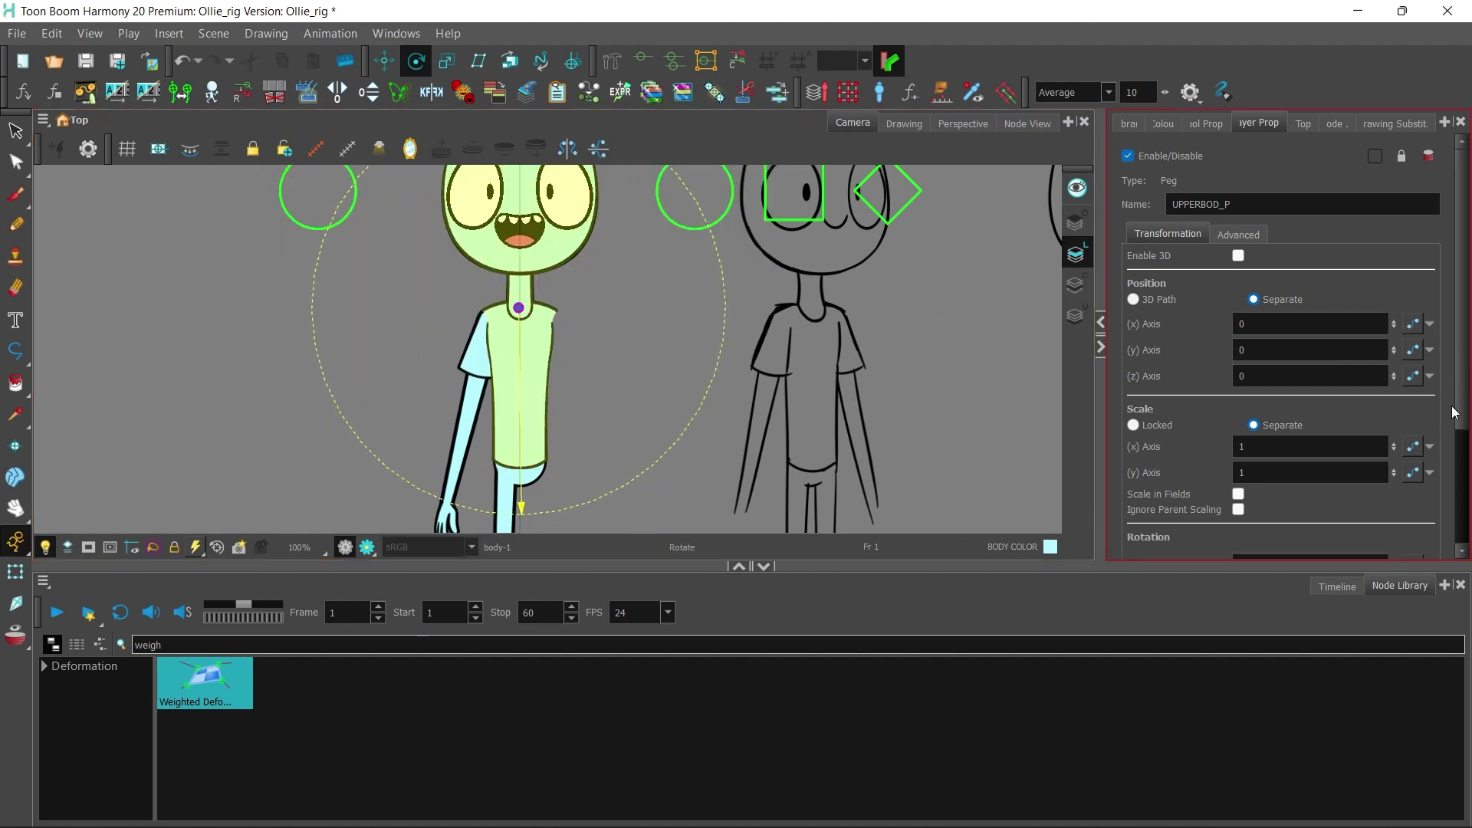
scroll(1454, 413, "down", 5)
Step: Test rotating the upper body with UPPERBOD_P, undo the rotation and clear the selection
left_click_drag(644, 312, 617, 270)
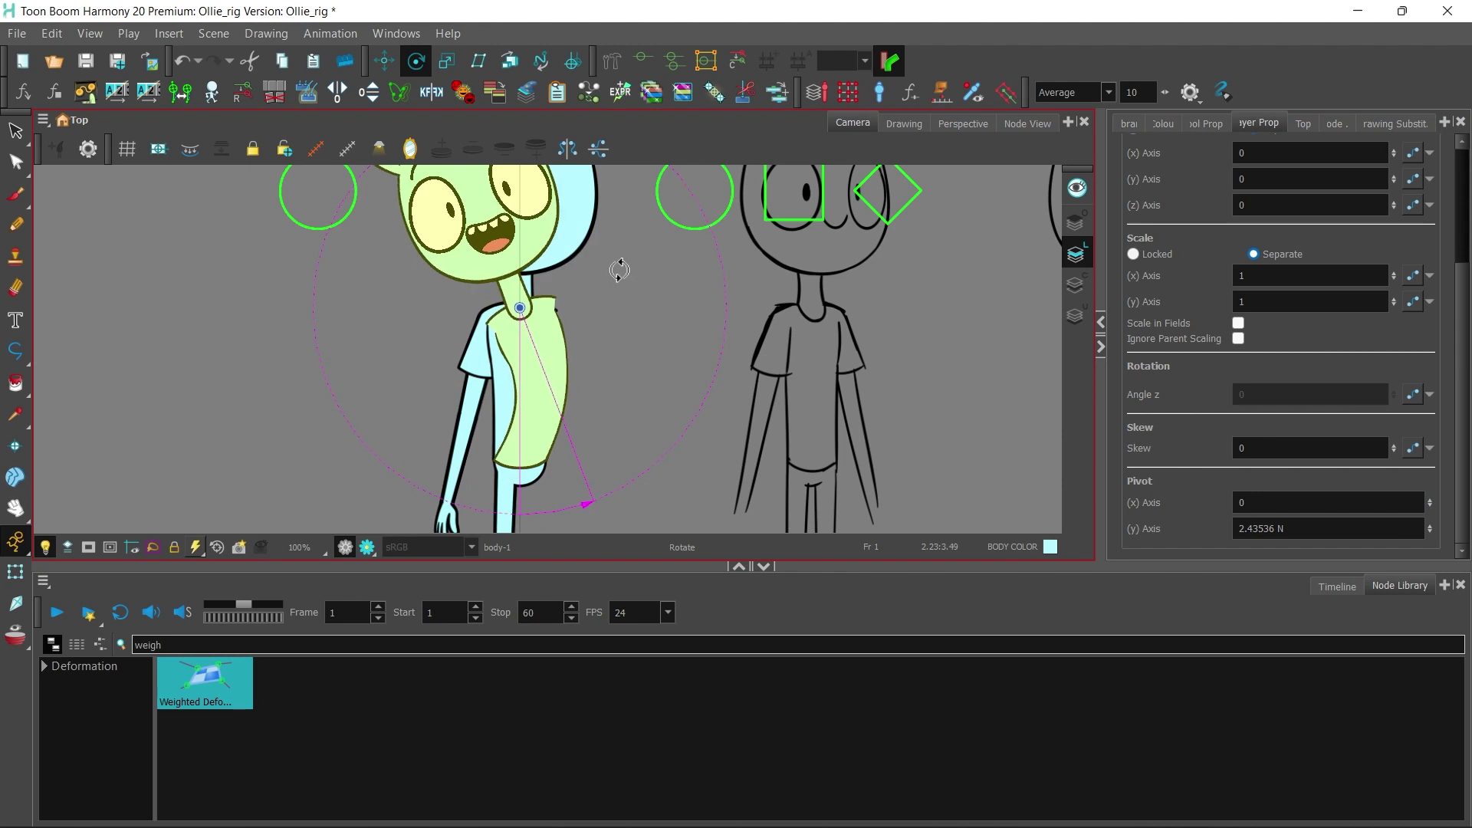
key("ctrl+z")
left_click(14, 575)
left_click(105, 440)
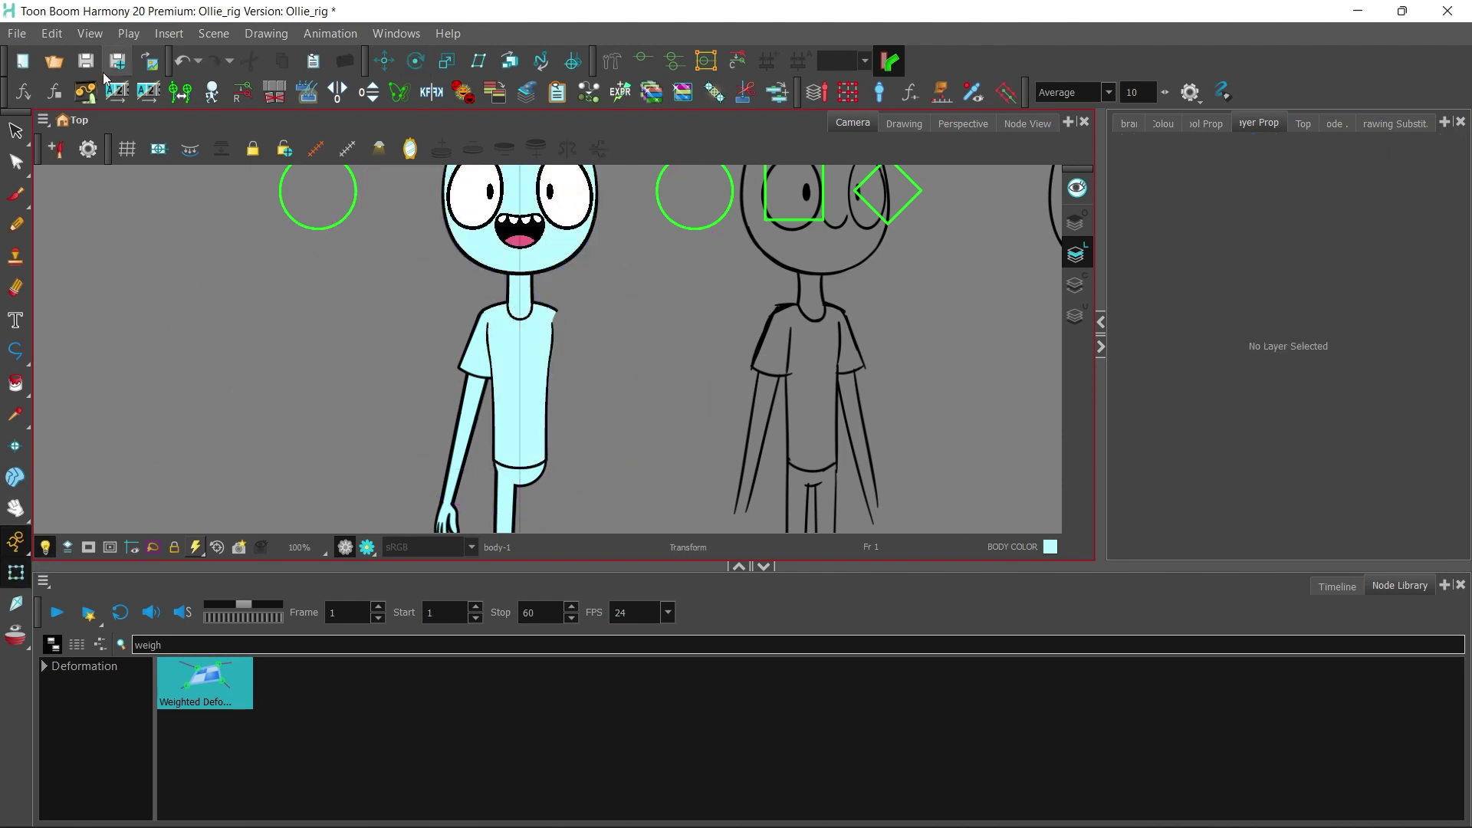
Step: Save the scene and test moving the upper body sideways and down by translating UPPERBOD_P
left_click(86, 61)
left_click(1026, 123)
left_click_drag(762, 214, 474, 329)
scroll(474, 329, "up", 4)
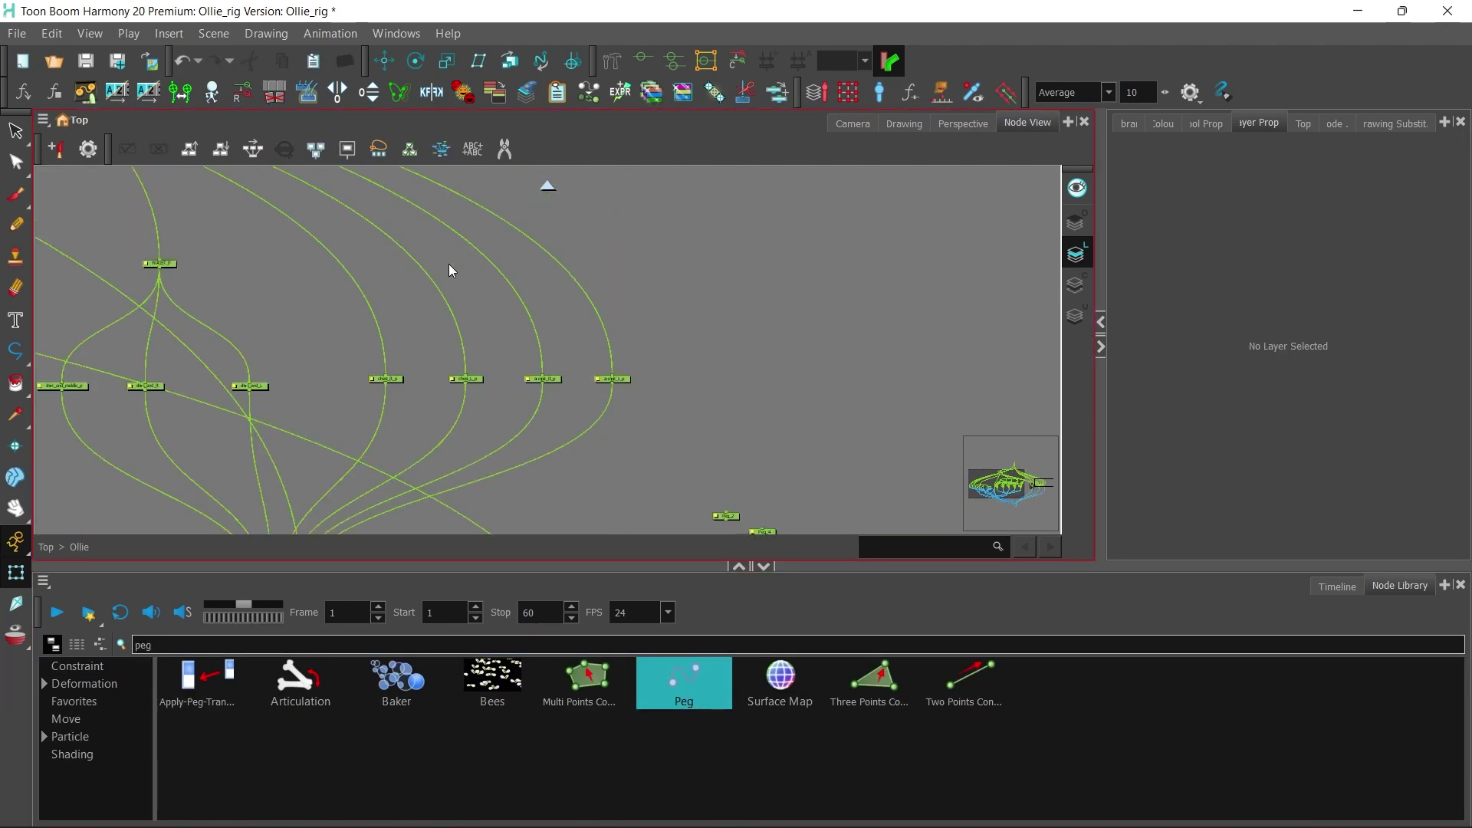
scroll(230, 261, "up", 3)
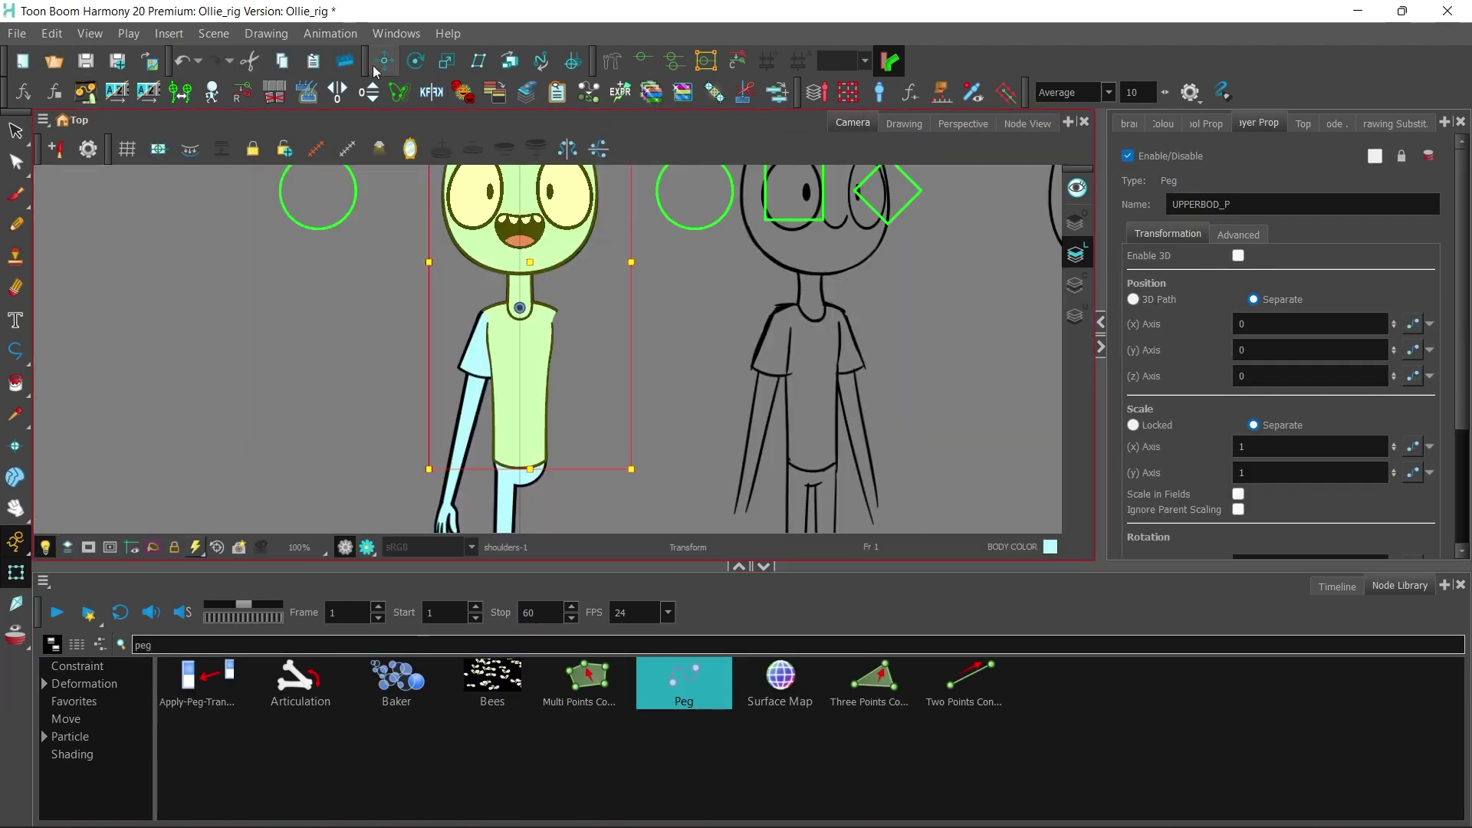
left_click(381, 64)
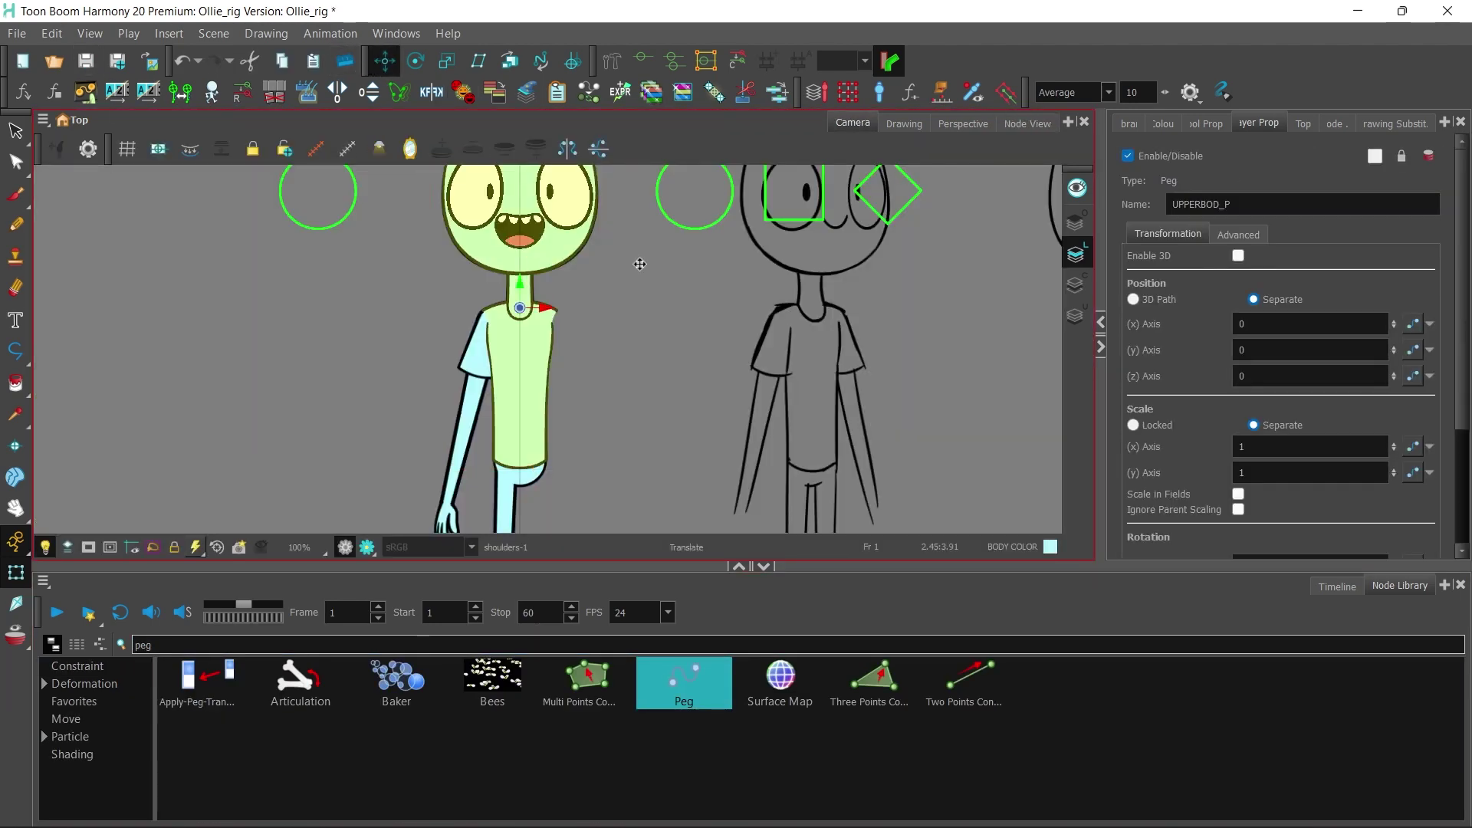
left_click_drag(640, 263, 833, 324)
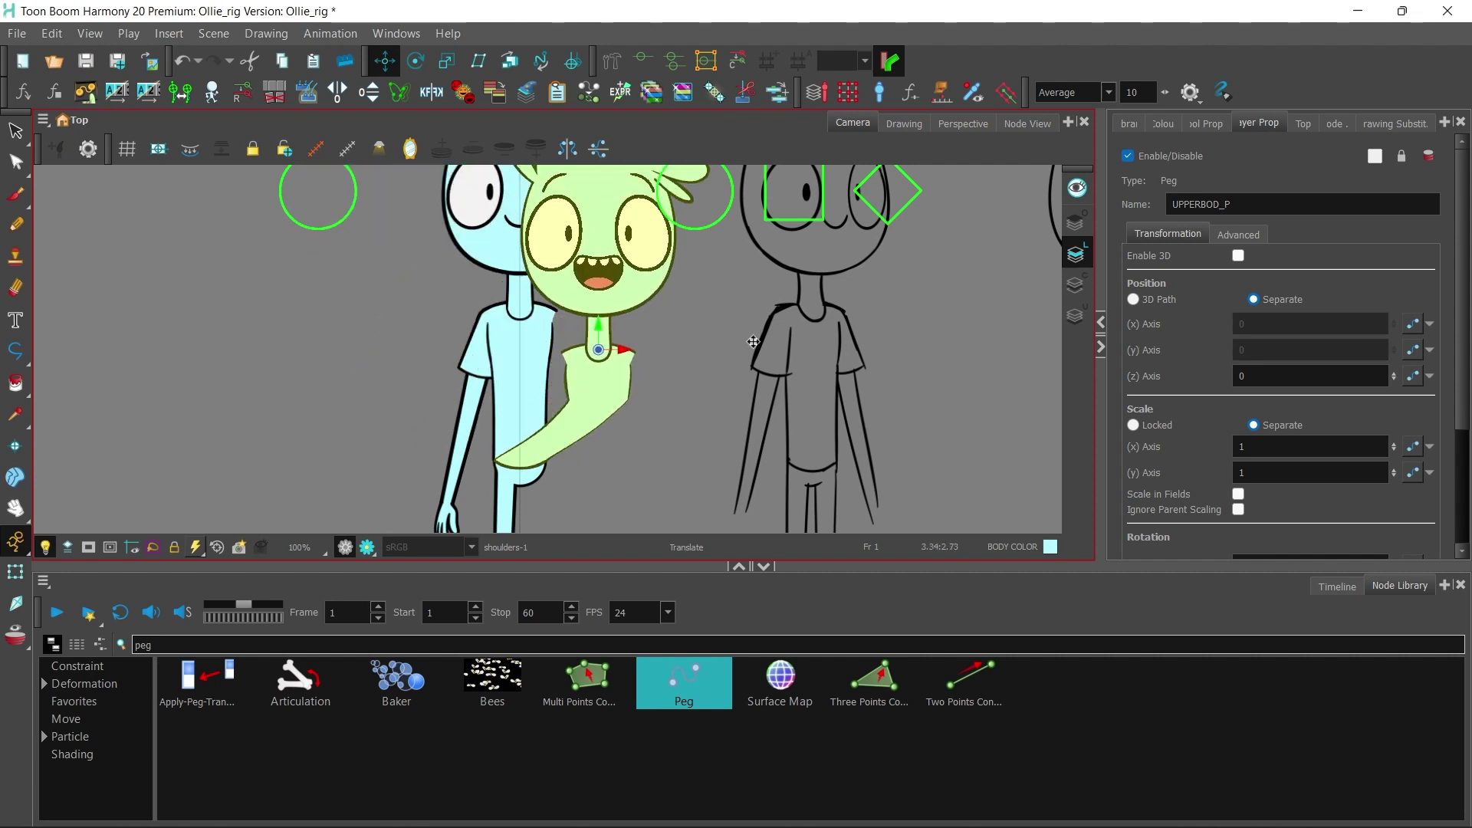
Step: Place chest_R_p's pivot outside the torso at chest height and set its pivot X to 1.5 E
left_click(1029, 124)
scroll(687, 249, "down", 5)
scroll(667, 276, "up", 2)
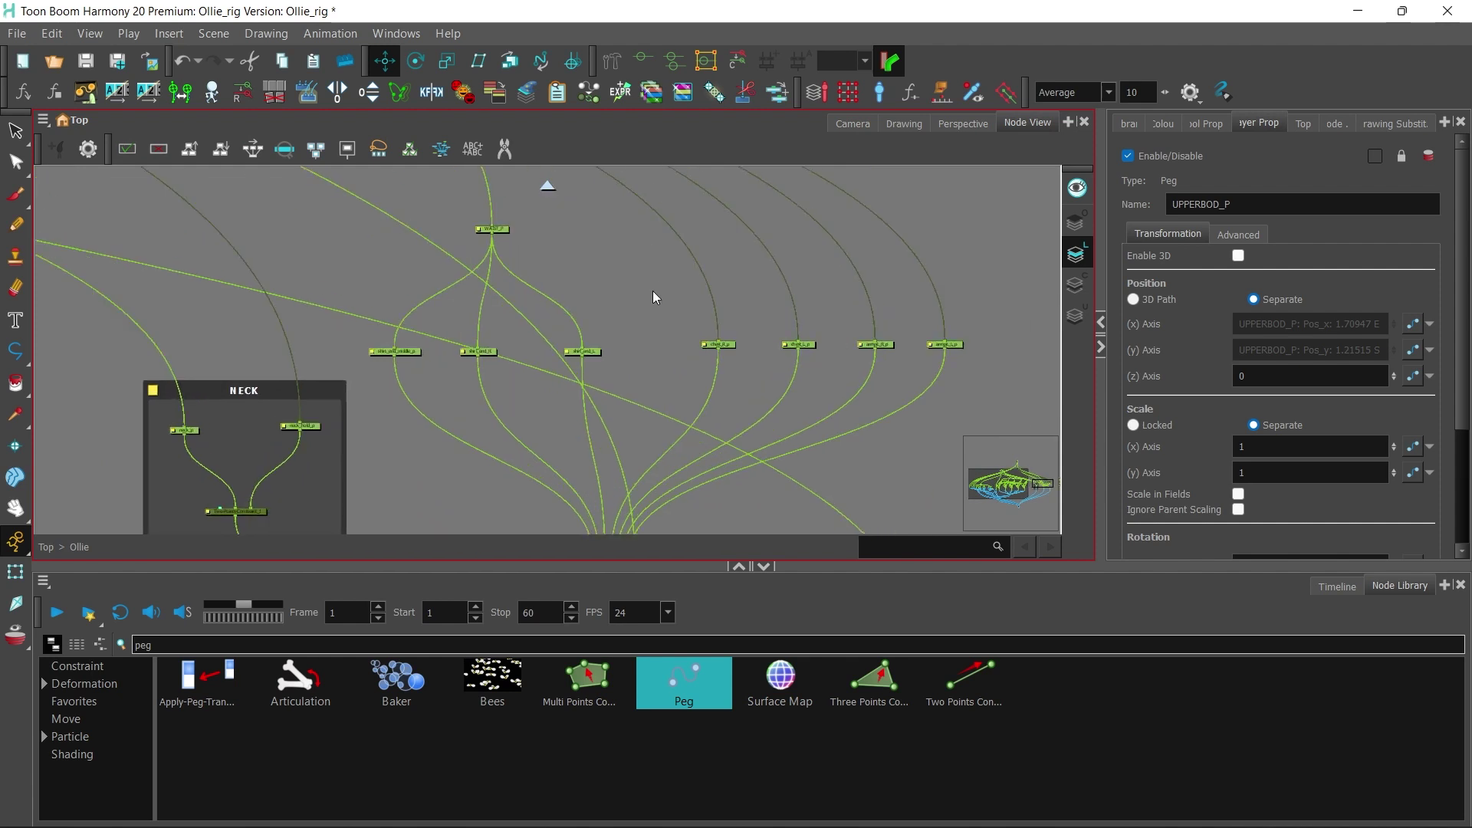
scroll(463, 371, "up", 1)
scroll(460, 327, "up", 2)
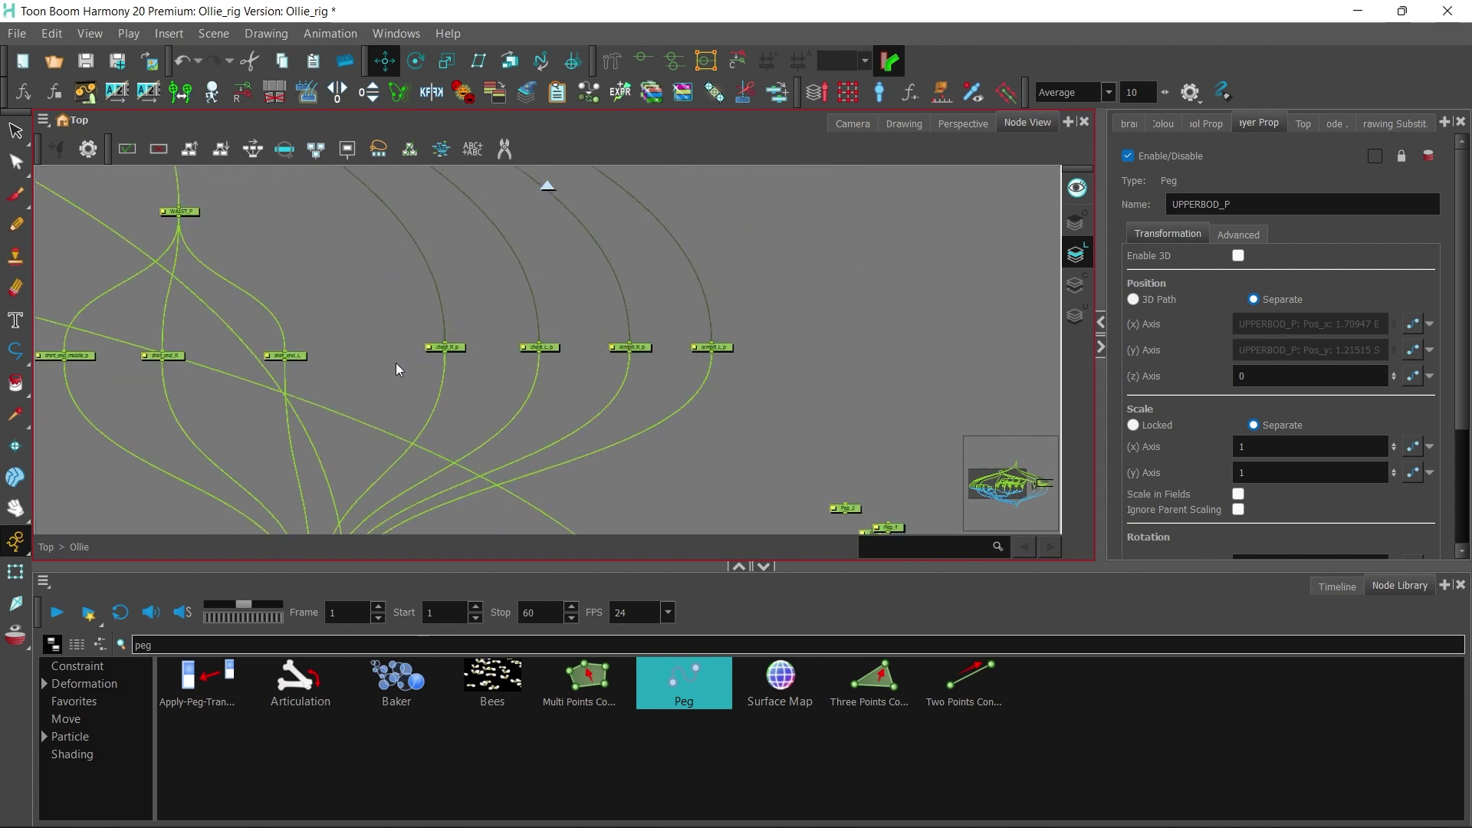
left_click(452, 349)
left_click(851, 124)
key("alt+3")
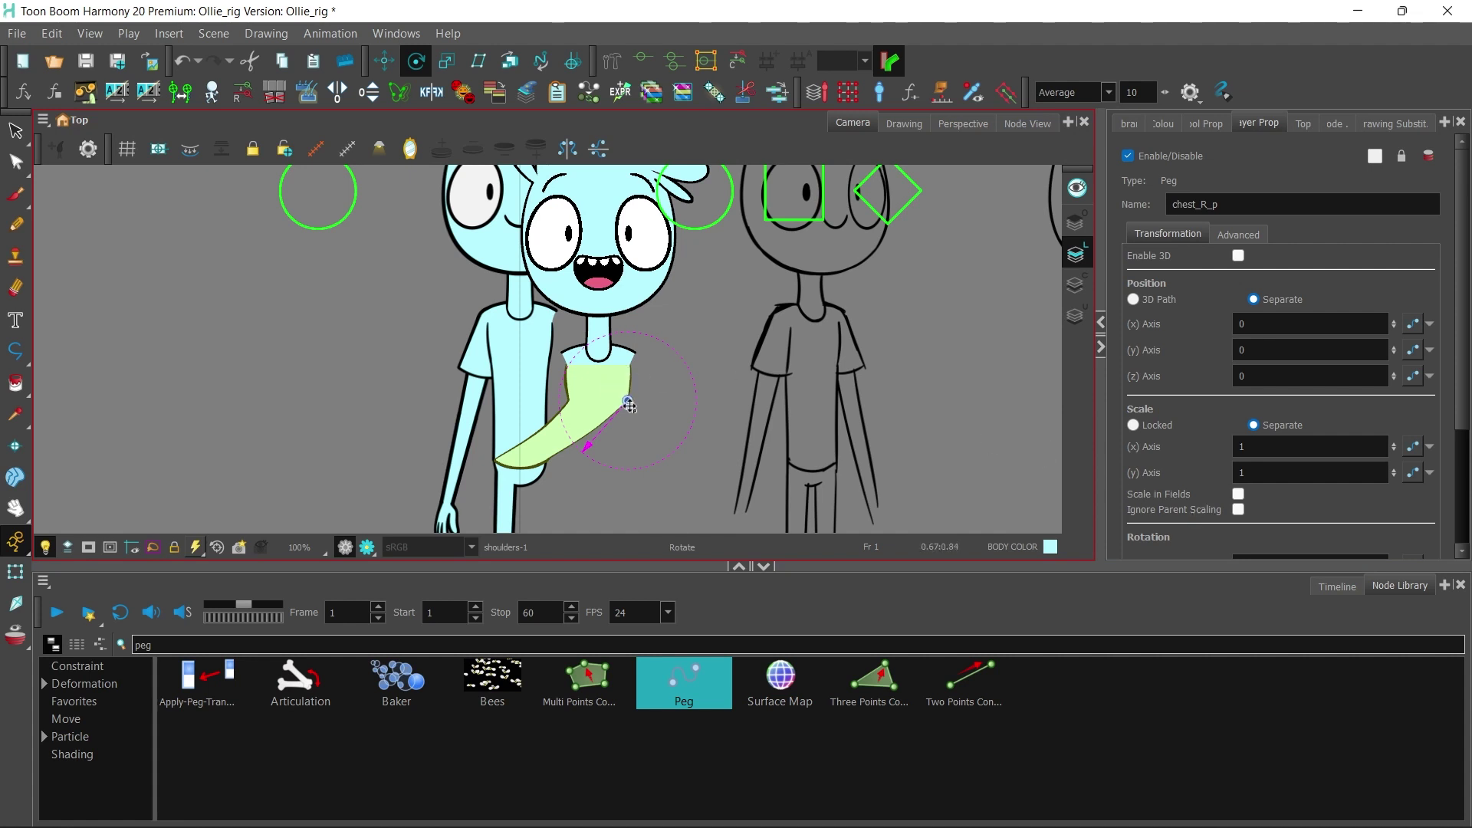
key("ctrl+z")
left_click_drag(628, 405, 663, 403)
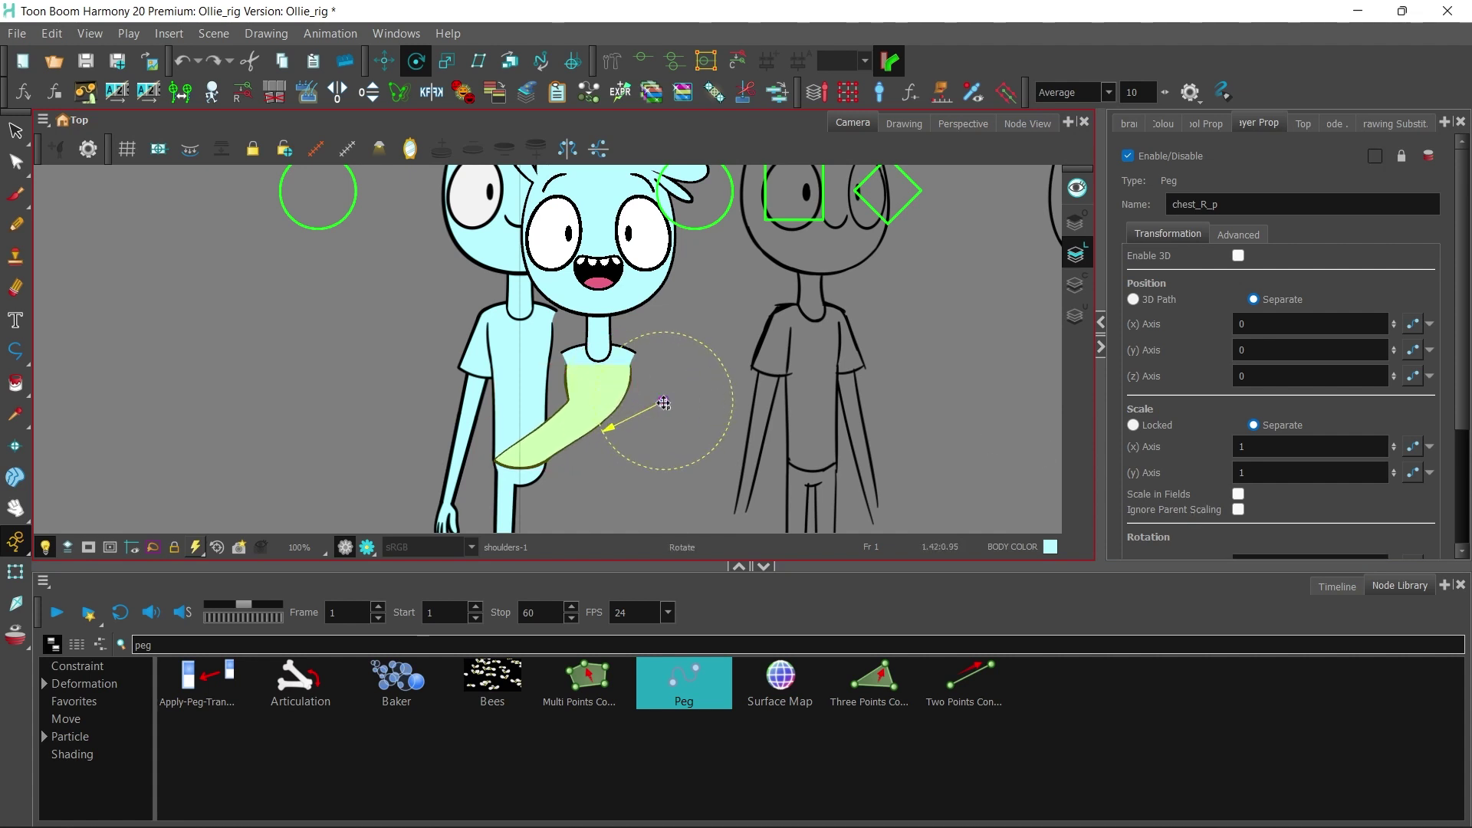
scroll(1430, 492, "down", 4)
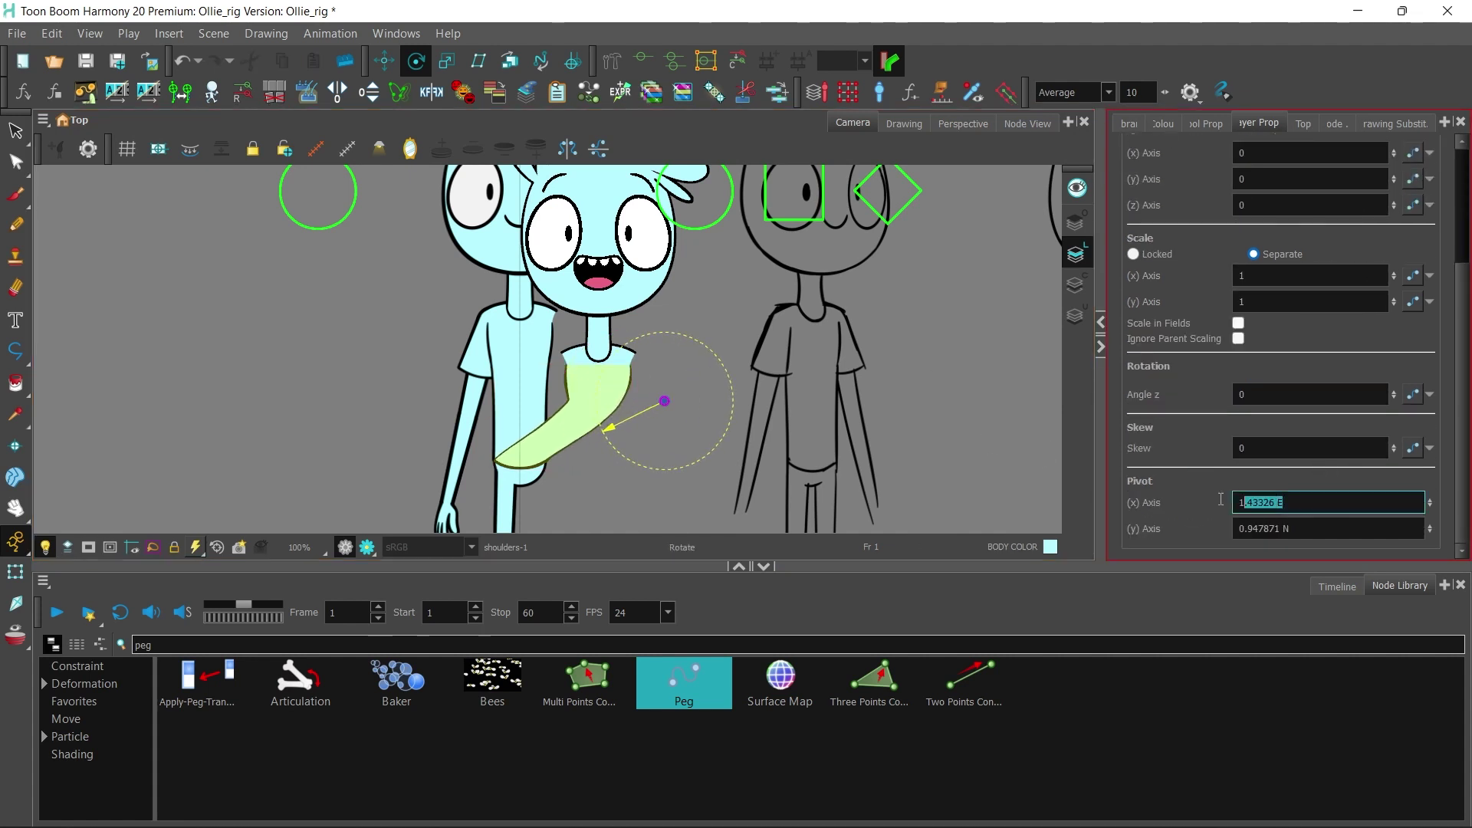
type("1.5 E")
Step: Set the pivot X of chest_L_p to 1.5 W
left_click(1029, 122)
left_click(556, 348)
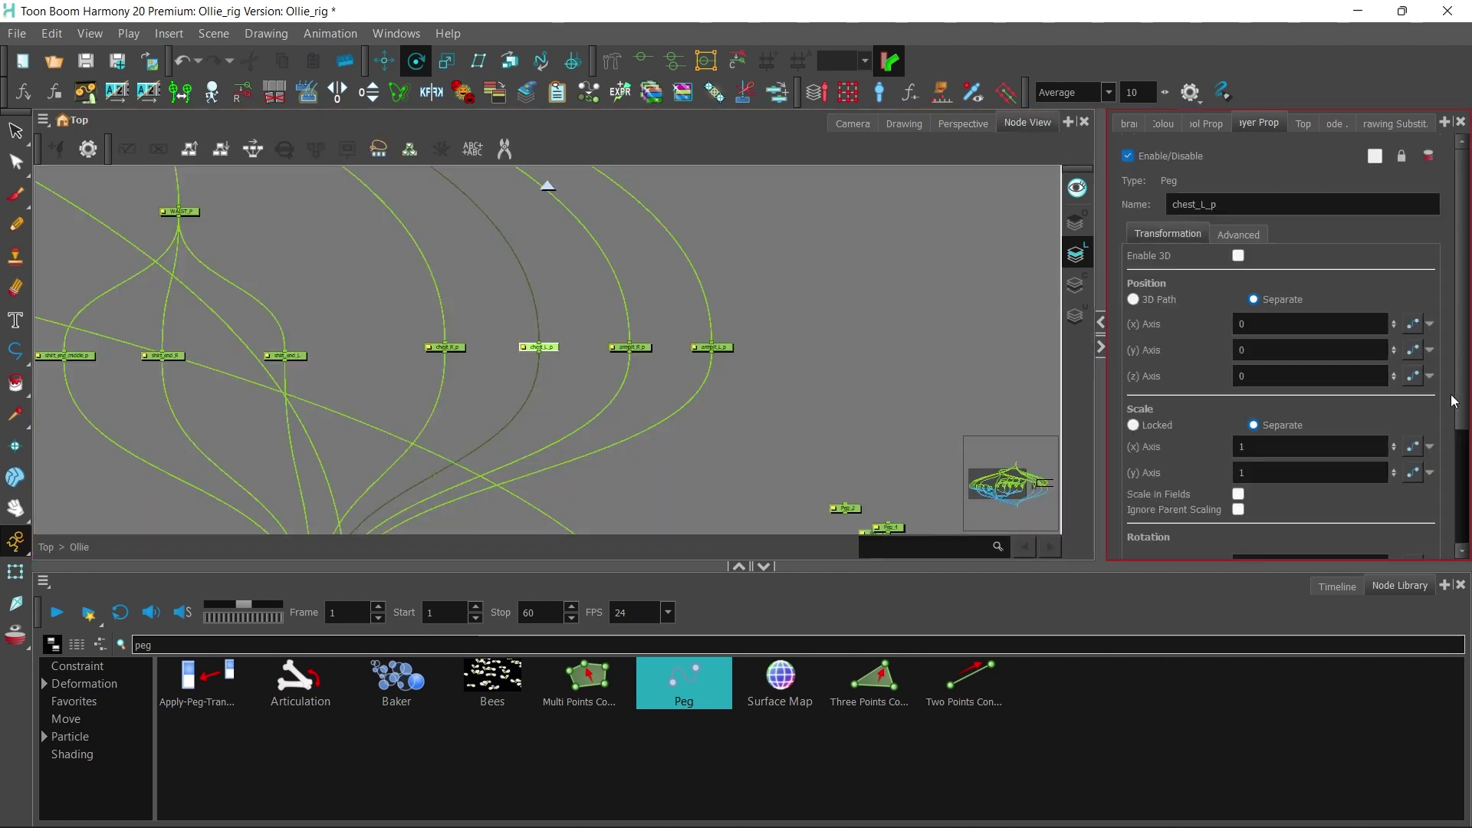
scroll(1298, 492, "down", 4)
left_click(1298, 495)
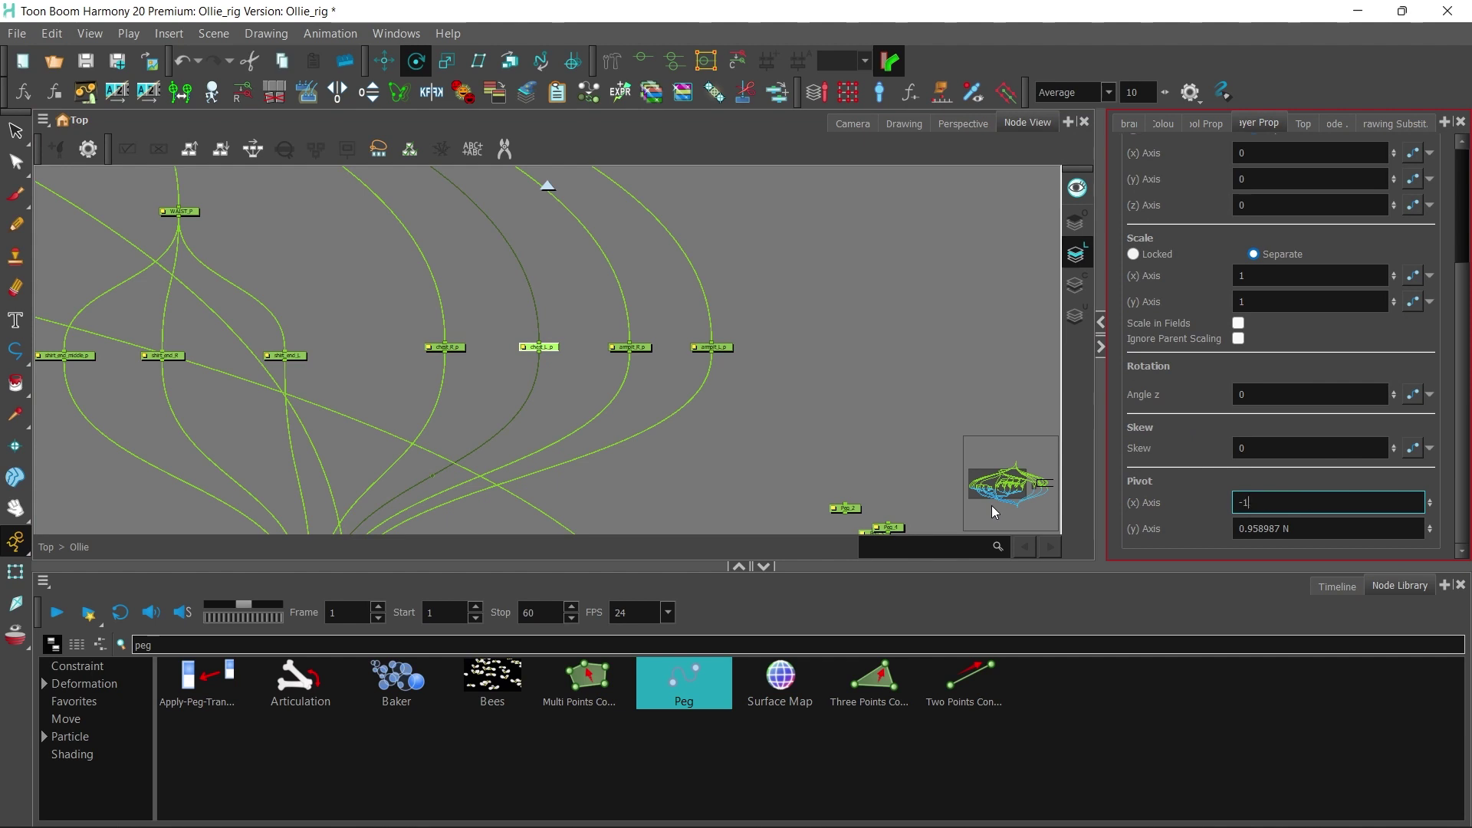
left_click(850, 123)
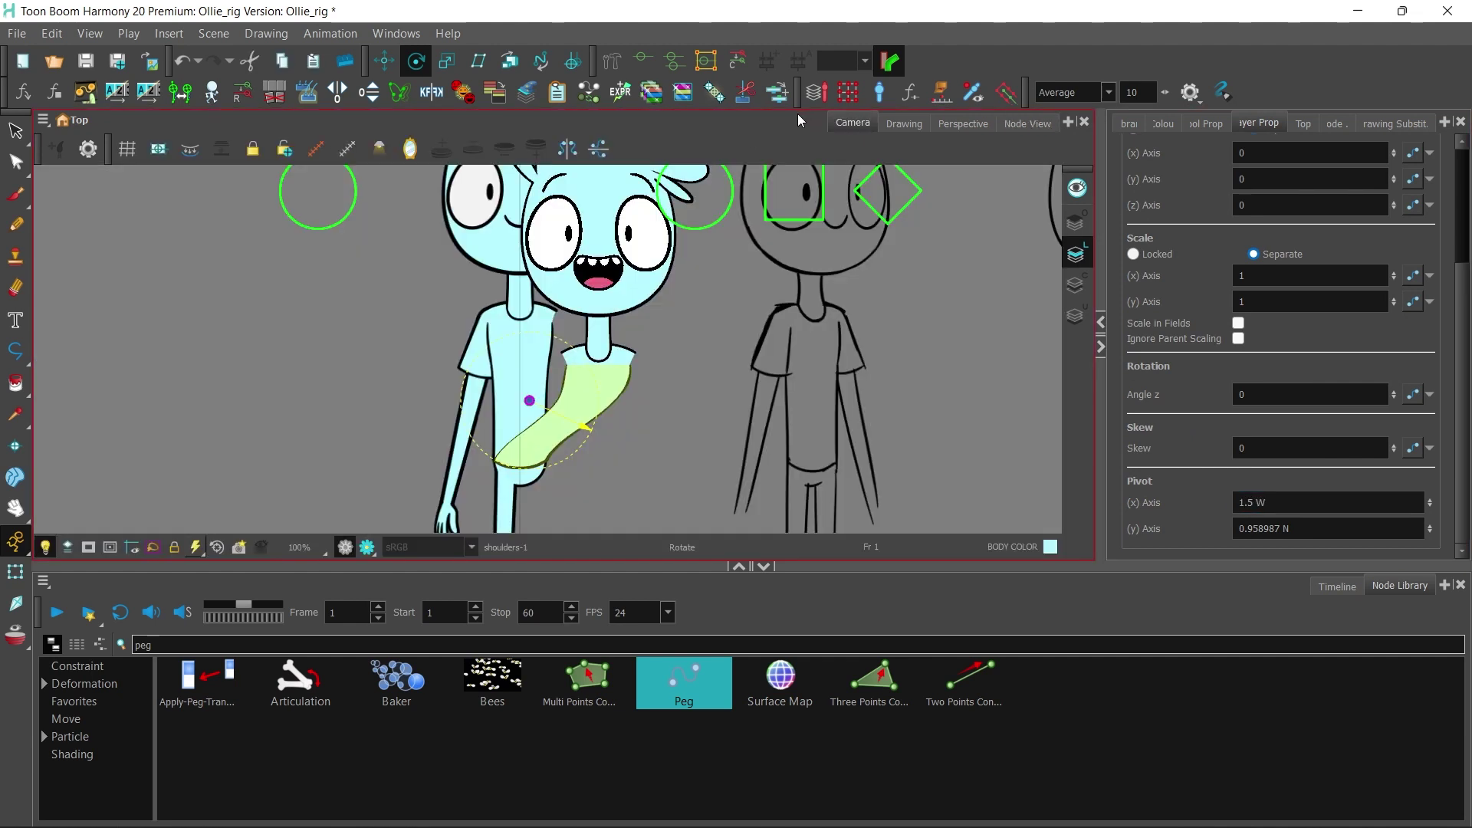
Step: Tidy the node layout by moving the neck and torso nodes up closer beneath UPPERBOD_P
left_click(1006, 121)
scroll(427, 365, "up", 6)
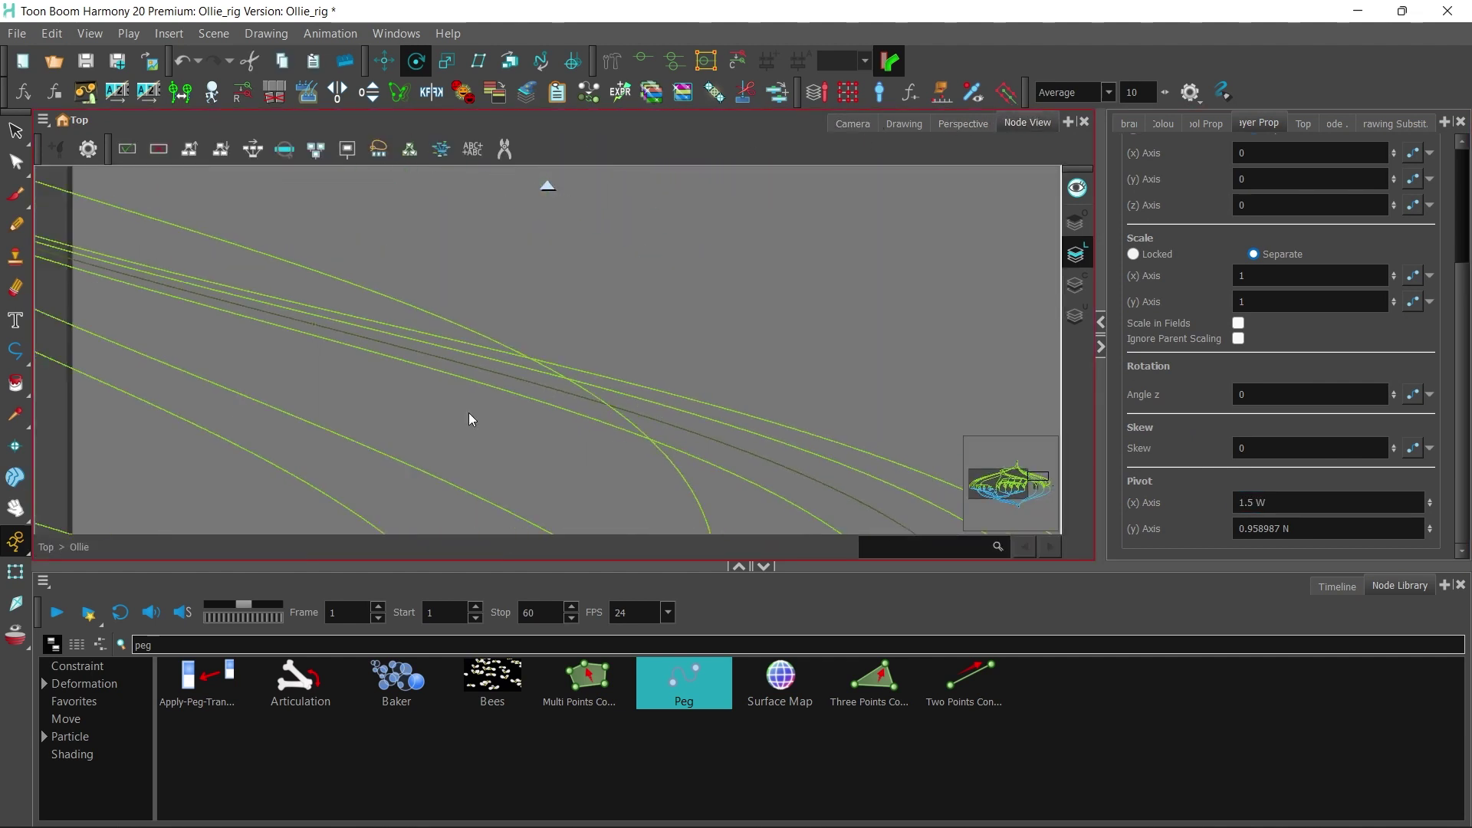
left_click_drag(282, 311, 393, 338)
left_click_drag(307, 283, 907, 253)
left_click_drag(981, 320, 511, 265)
scroll(529, 171, "down", 2)
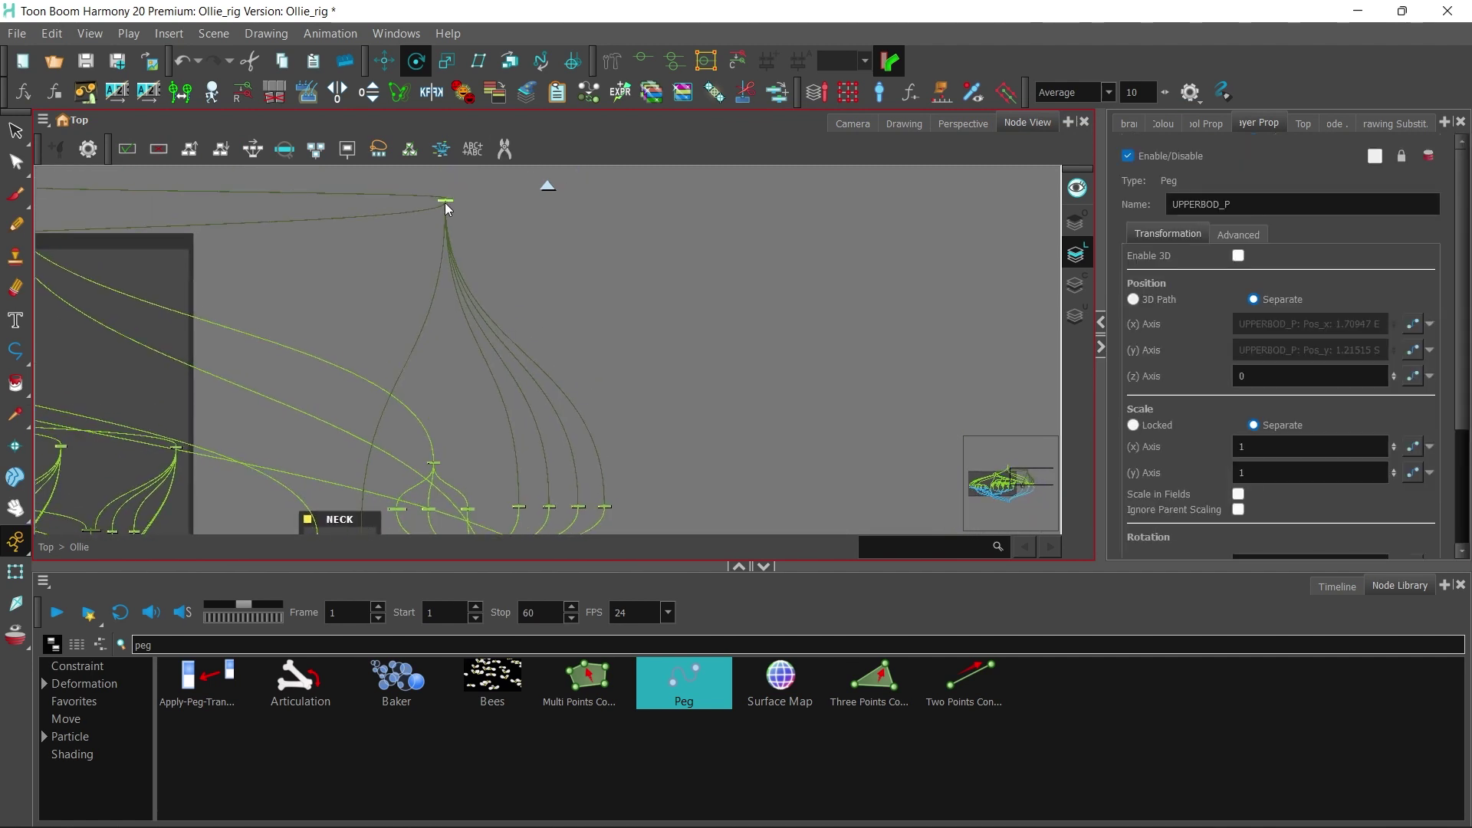
left_click_drag(449, 200, 446, 184)
left_click_drag(614, 326, 517, 189)
scroll(558, 301, "down", 2)
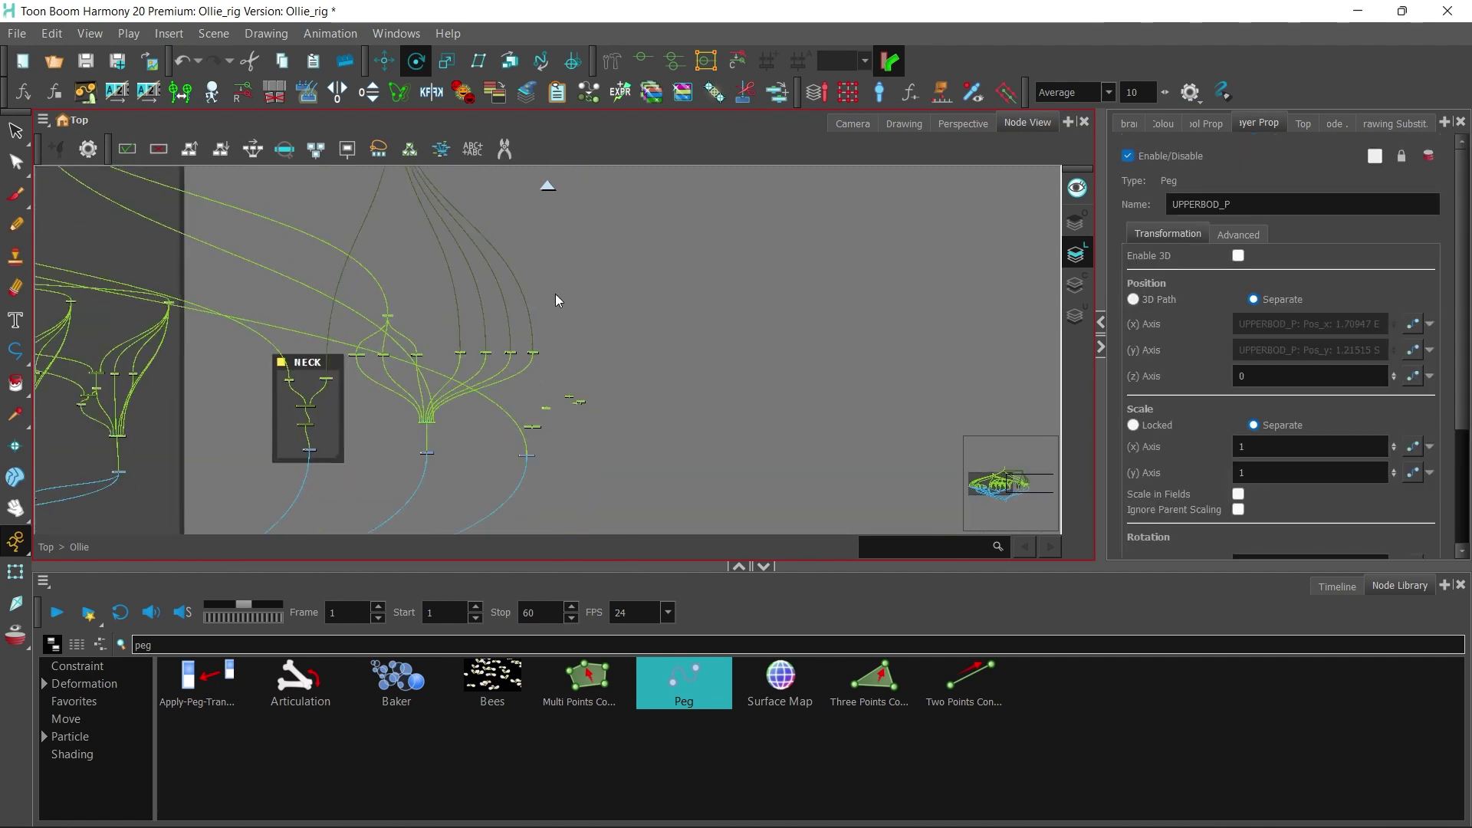
left_click_drag(676, 257, 337, 443)
left_click_drag(383, 364, 377, 269)
left_click(615, 227)
left_click_drag(615, 228, 711, 310)
scroll(609, 372, "up", 2)
scroll(594, 283, "up", 1)
scroll(593, 283, "up", 1)
left_click_drag(518, 250, 570, 396)
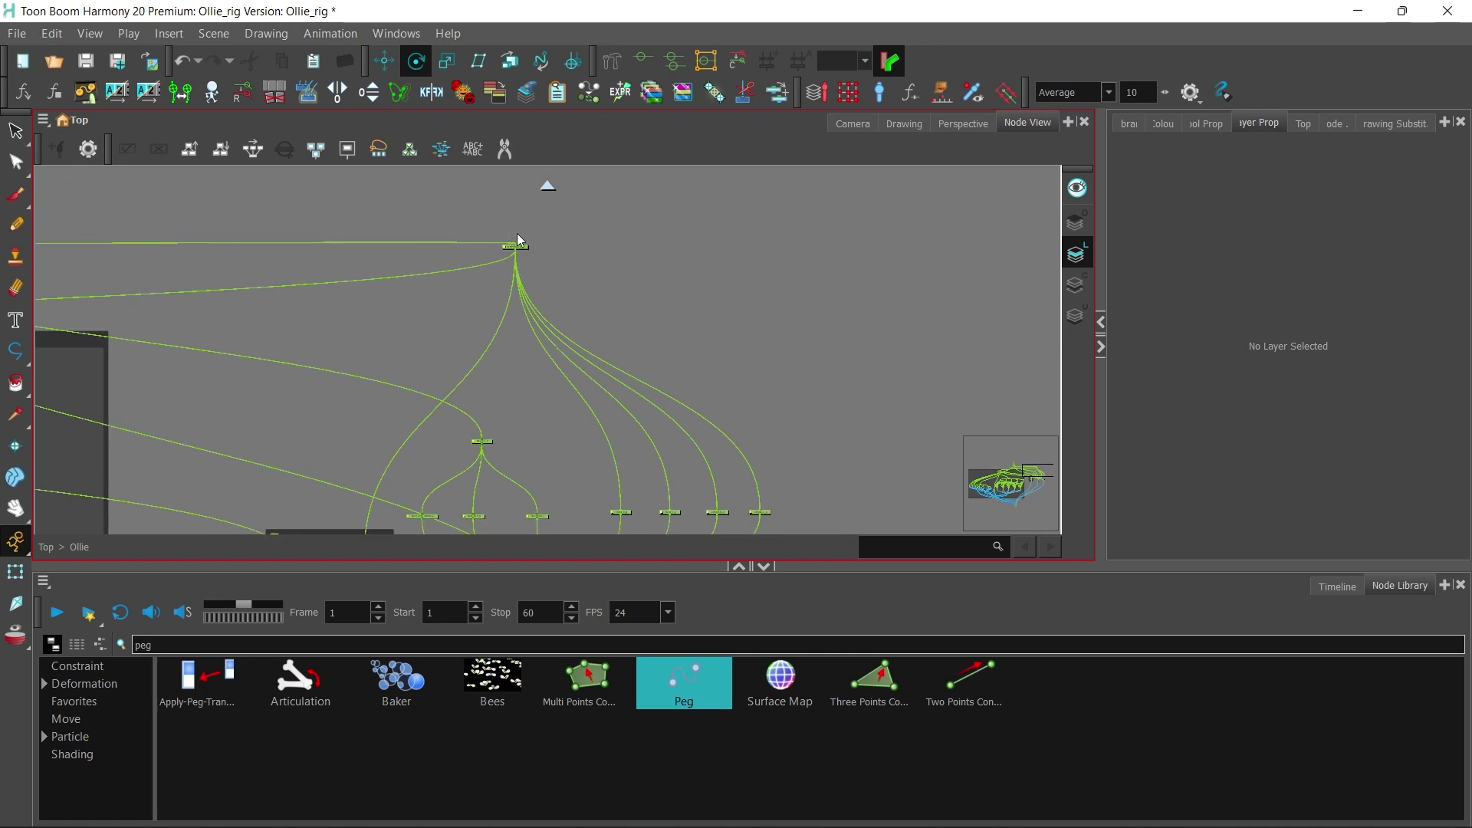
Step: Test rotating UPPERBOD_P, undo the test transformations and switch to the Transform tool
left_click(517, 235)
left_click(852, 123)
left_click_drag(675, 352, 693, 290)
key("ctrl+z")
left_click(1337, 584)
left_click(885, 616)
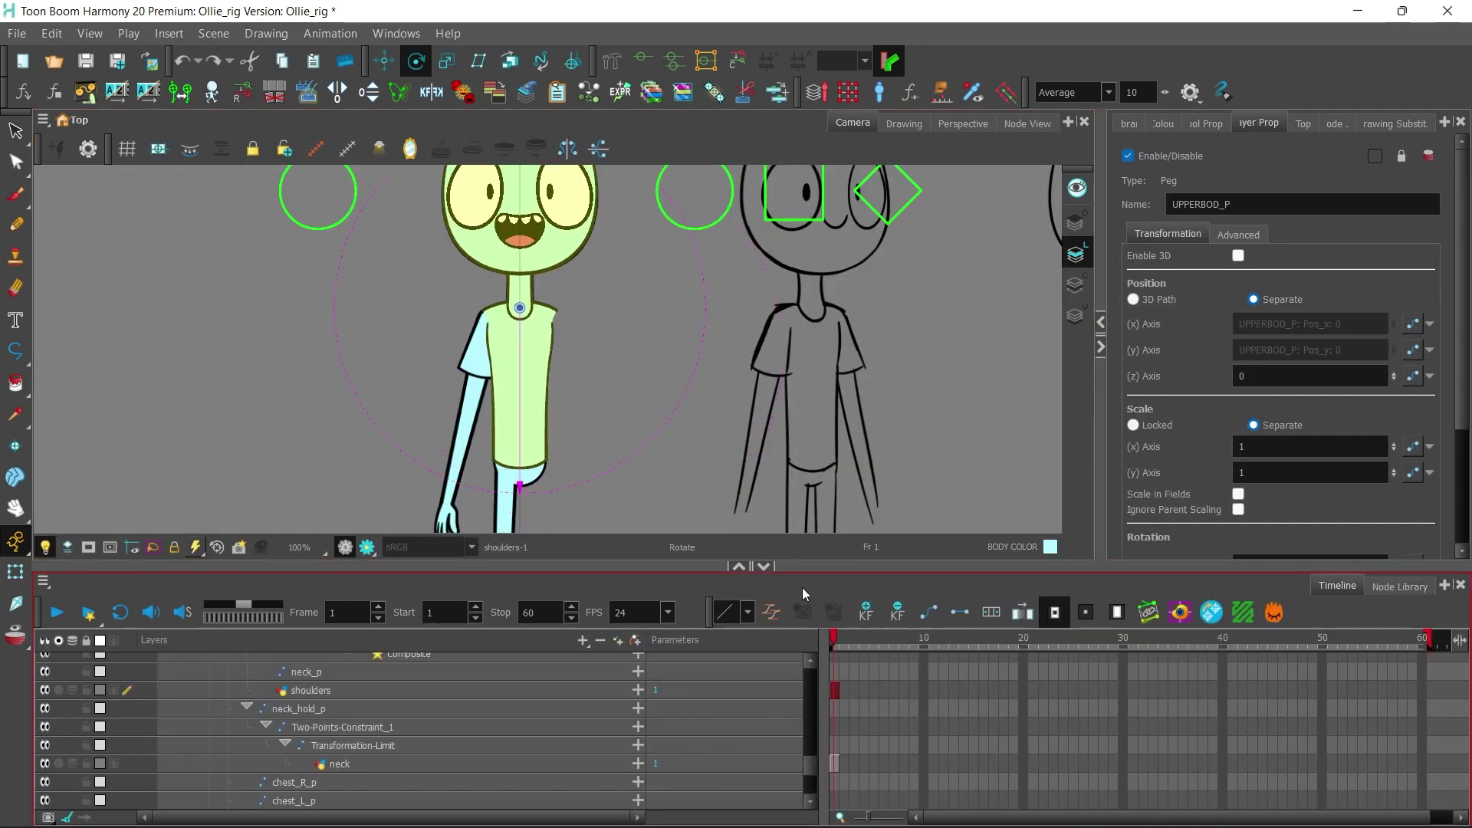
left_click(16, 571)
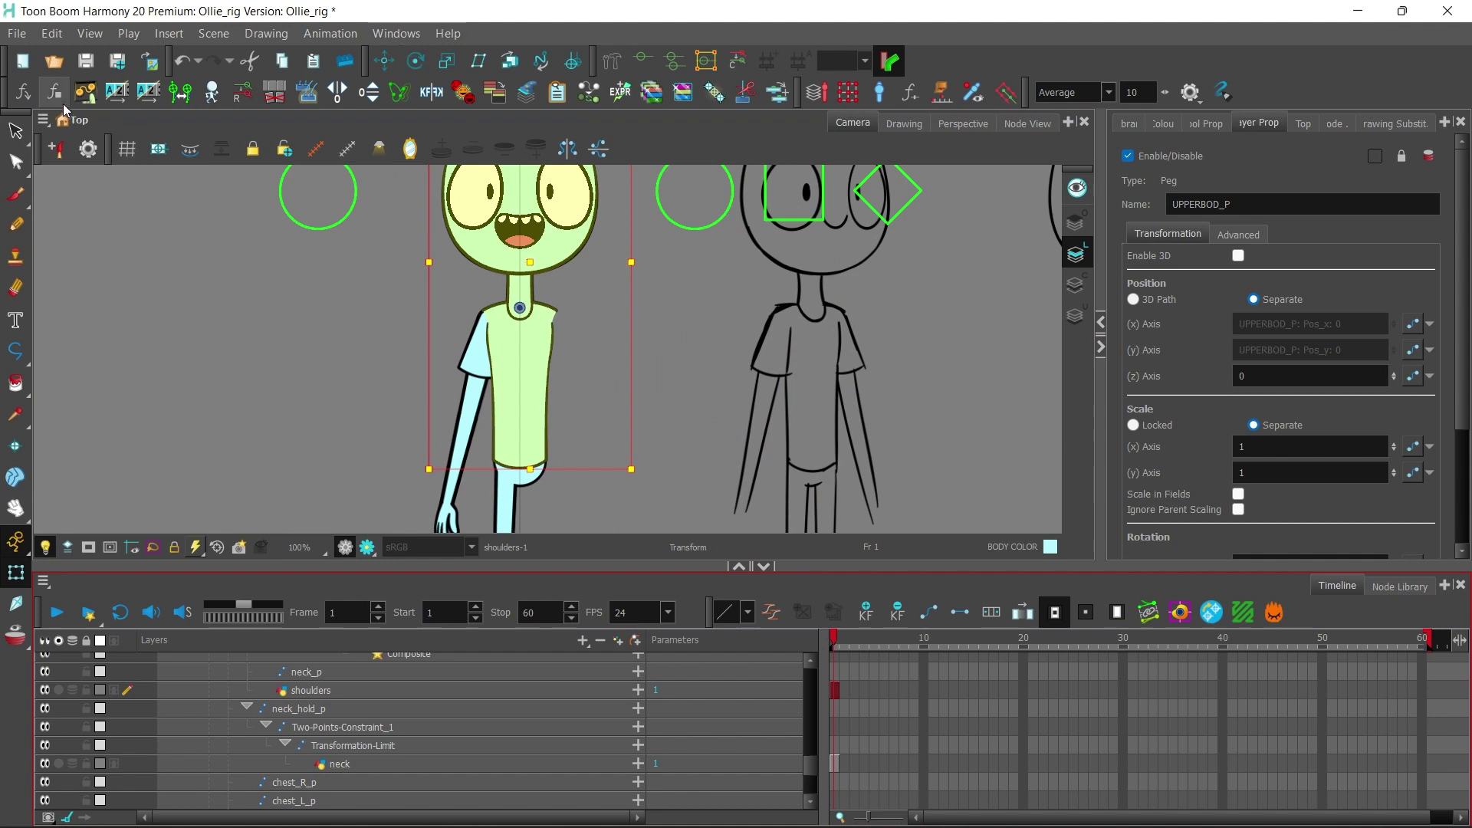
Step: Reconnect WAIST_P beneath UPPERBOD_P in the node hierarchy and select WAIST_P
left_click(1012, 120)
left_click_drag(506, 302, 631, 283)
left_click_drag(141, 168, 367, 326)
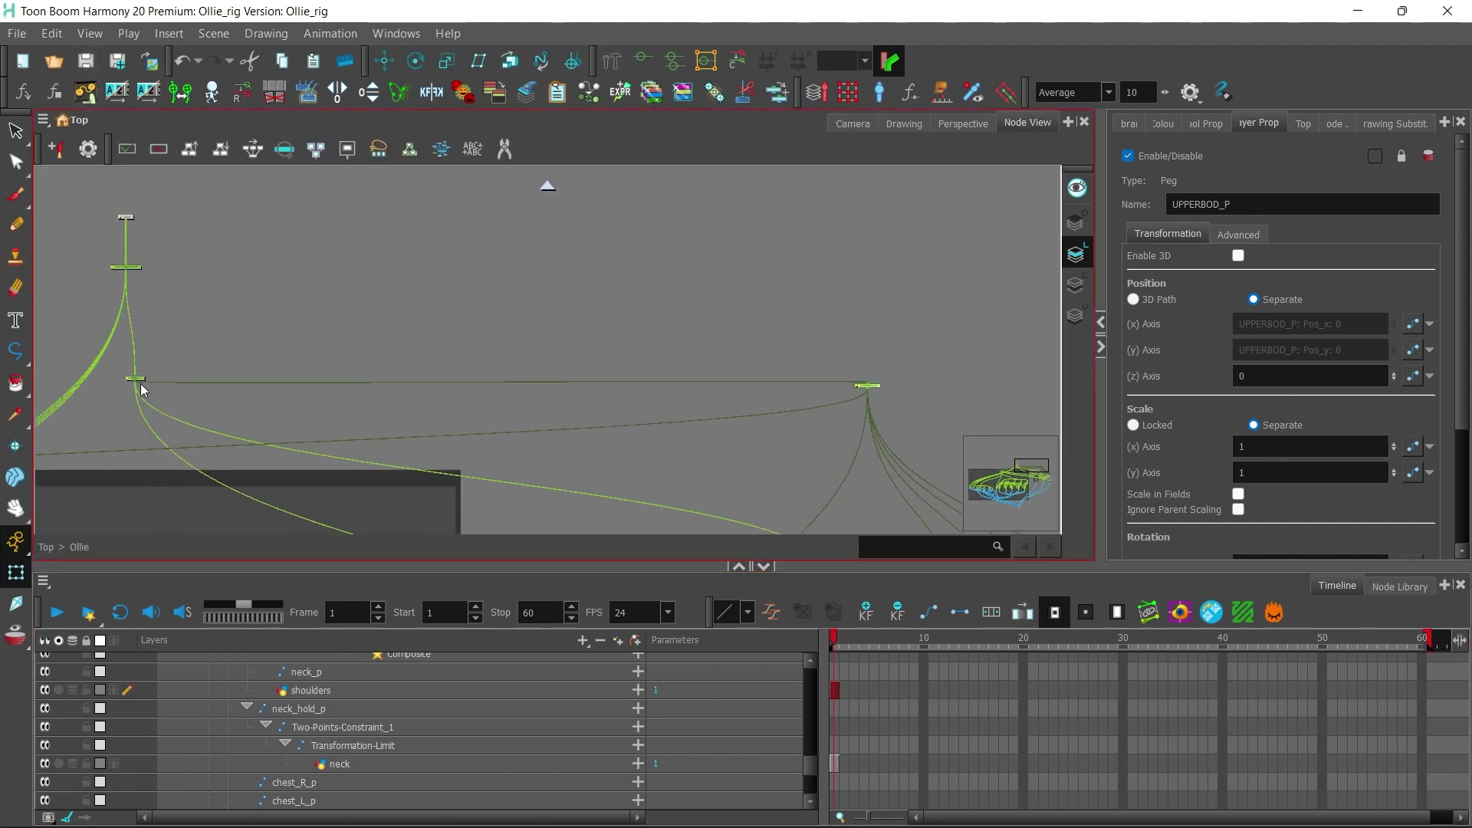
left_click_drag(141, 384, 435, 162)
scroll(504, 276, "down", 1)
left_click_drag(505, 276, 511, 318)
key("2")
key("2")
left_click_drag(442, 261, 424, 363)
left_click_drag(451, 232, 565, 186)
left_click_drag(406, 483, 430, 289)
left_click(385, 351)
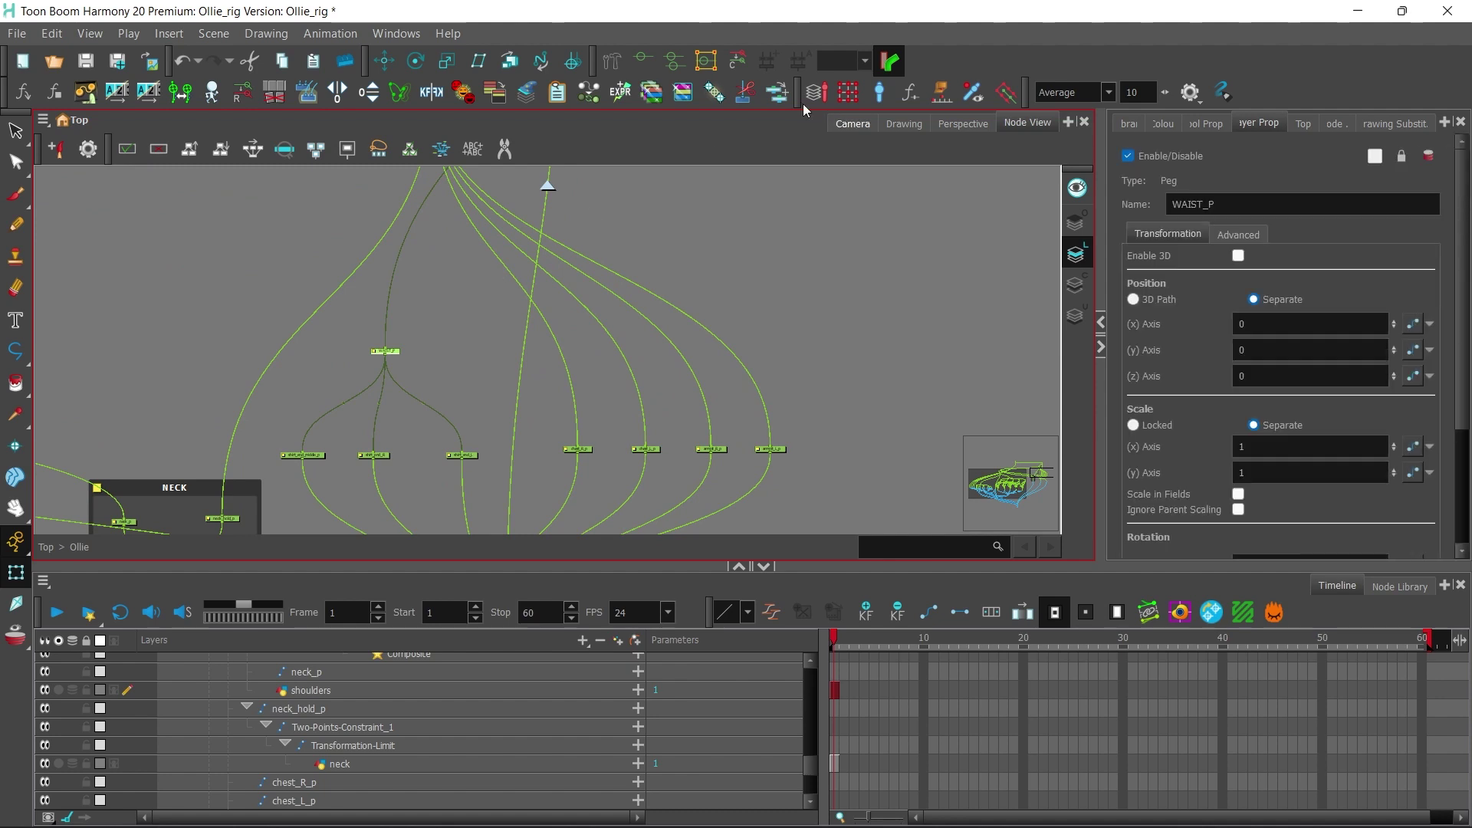
Step: Test rotating the torso with WAIST_P, undo the rotation and save the scene
left_click(851, 122)
left_click(415, 61)
left_click_drag(612, 391, 688, 358)
key("ctrl+z")
left_click(85, 61)
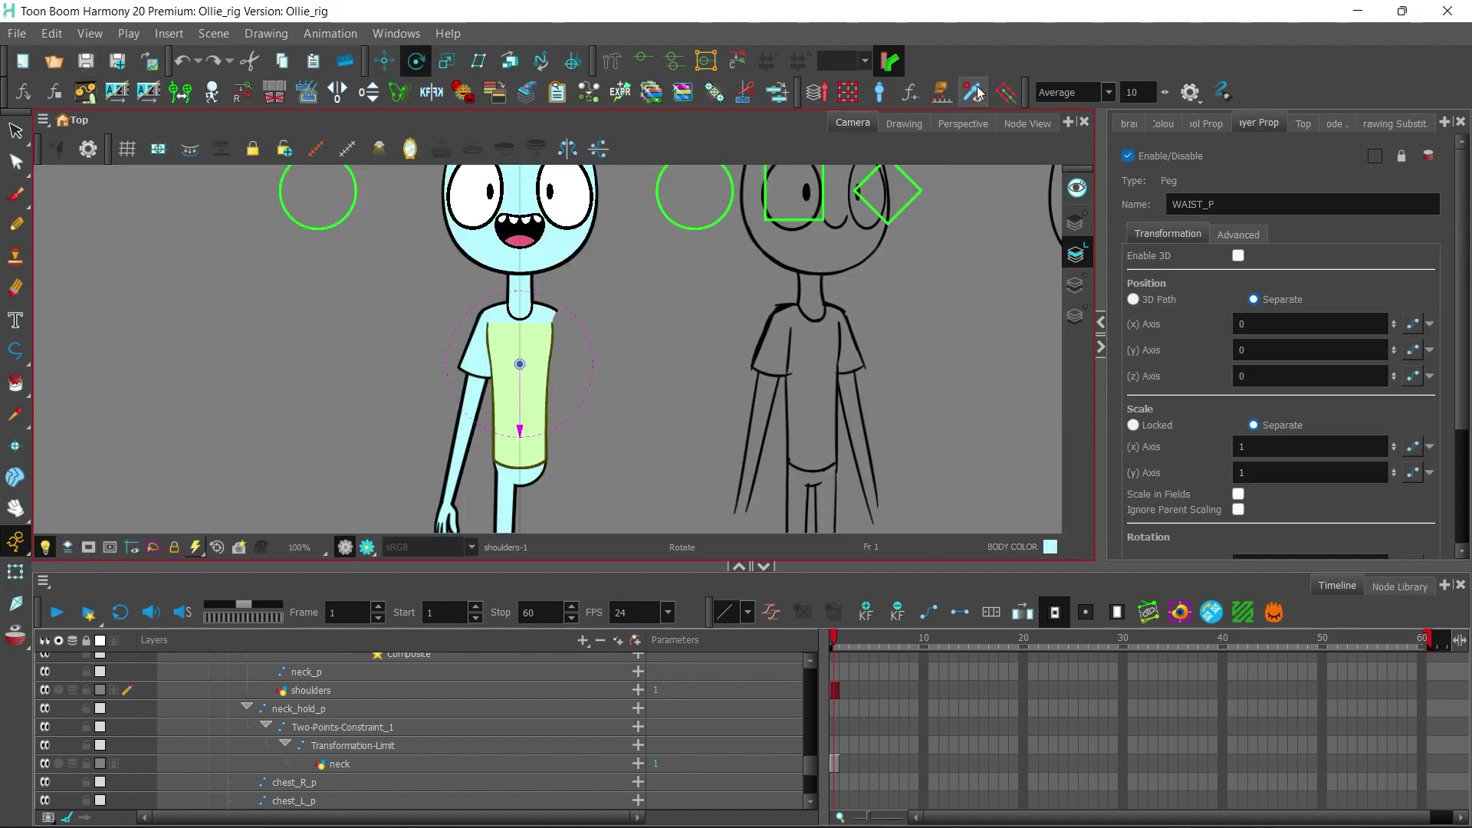
Step: Rewire the shoulders drawing beneath the spare Weighted Deform, with Peg_1 on the incoming cable and Peg_2 linking it to the deformer
left_click(1029, 123)
scroll(600, 329, "up", 1)
left_click_drag(744, 442, 533, 303)
scroll(534, 304, "up", 2)
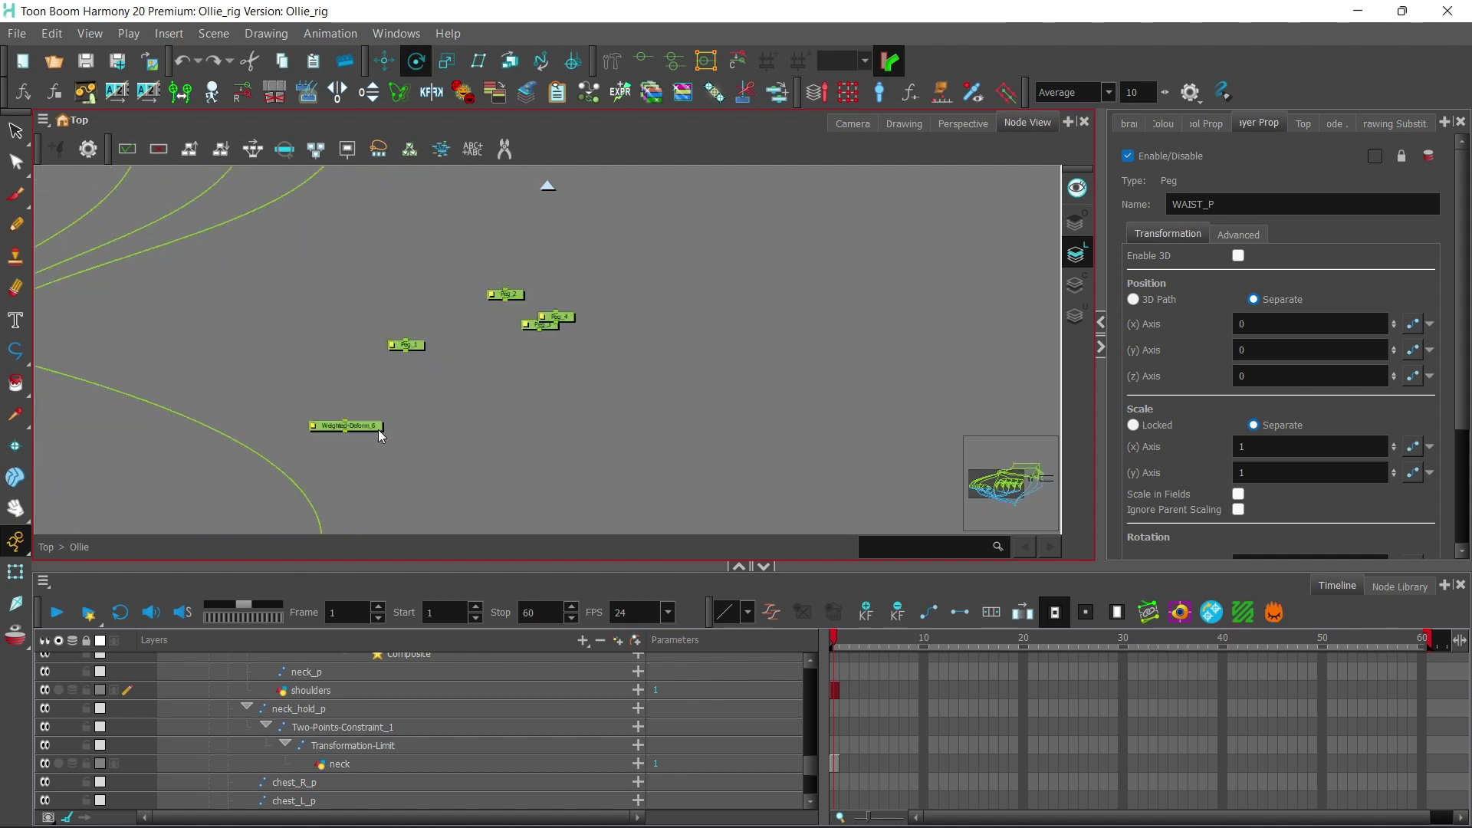
left_click_drag(378, 429, 494, 290)
left_click_drag(293, 455, 479, 440)
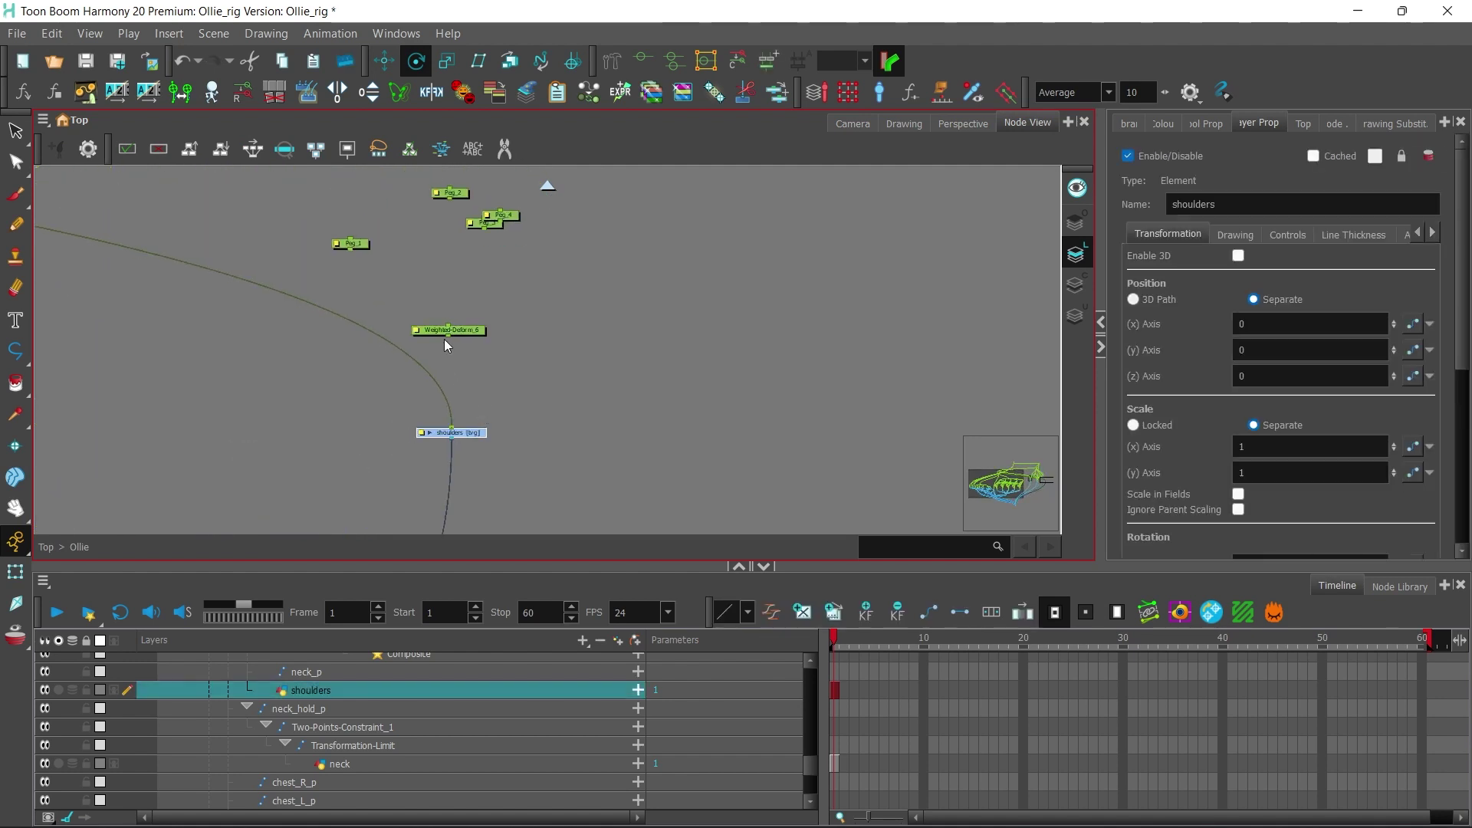
key("Delete")
scroll(486, 414, "up", 3)
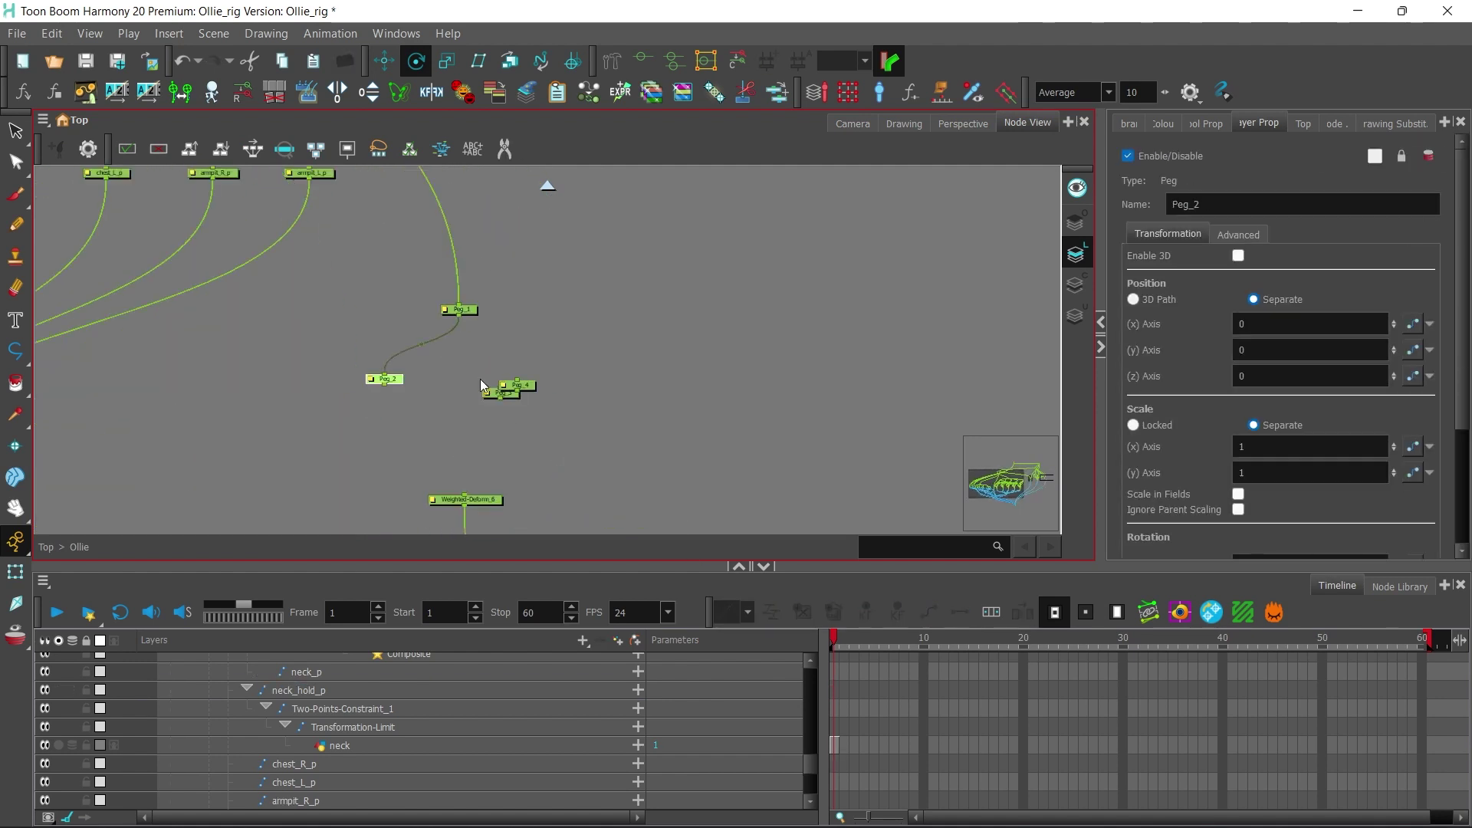
left_click(394, 391)
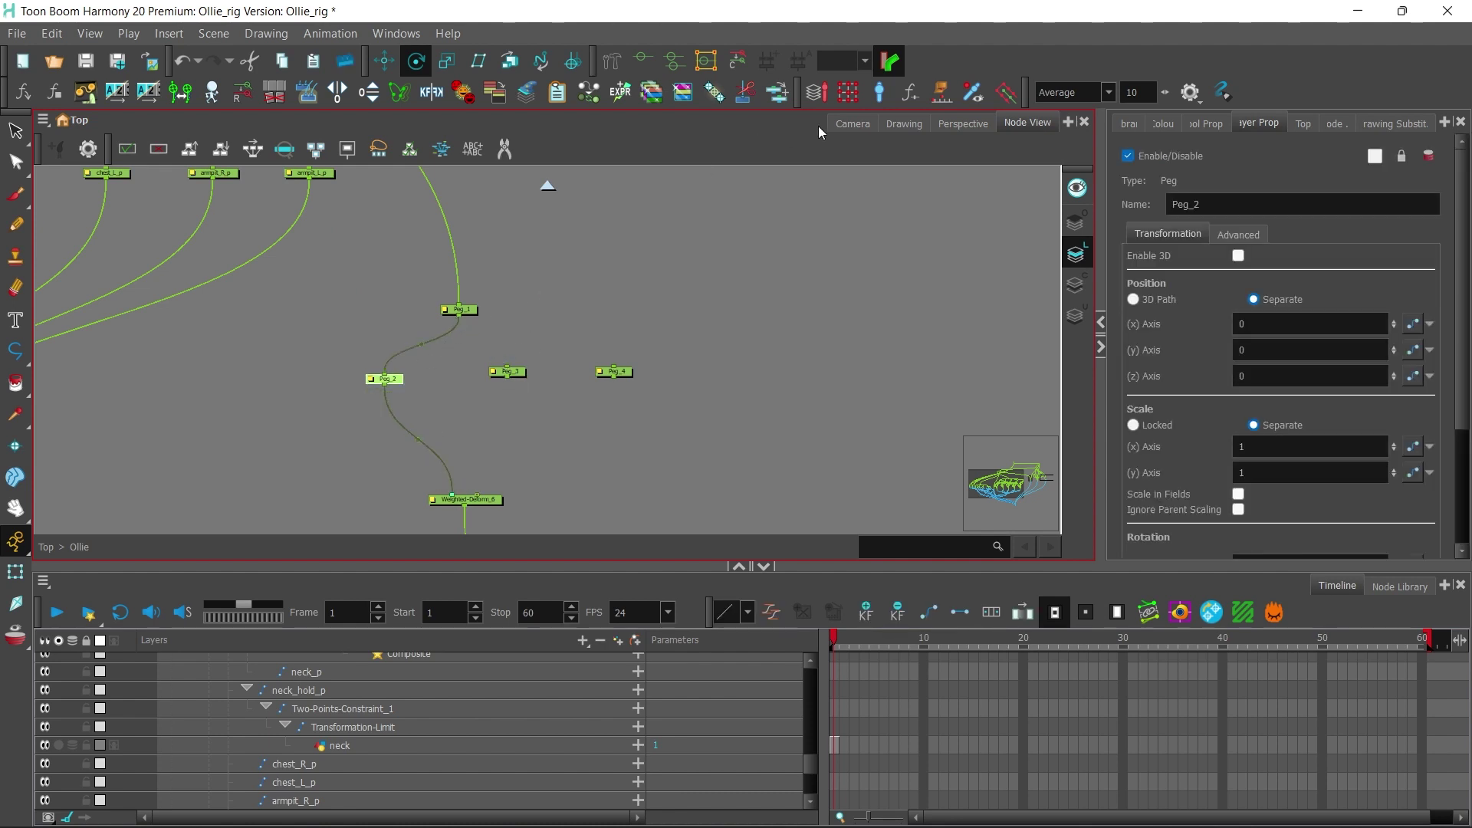
Step: Place Peg_2's pivot at the base of the neck, set its pivot X to 0 and save the scene
left_click(851, 123)
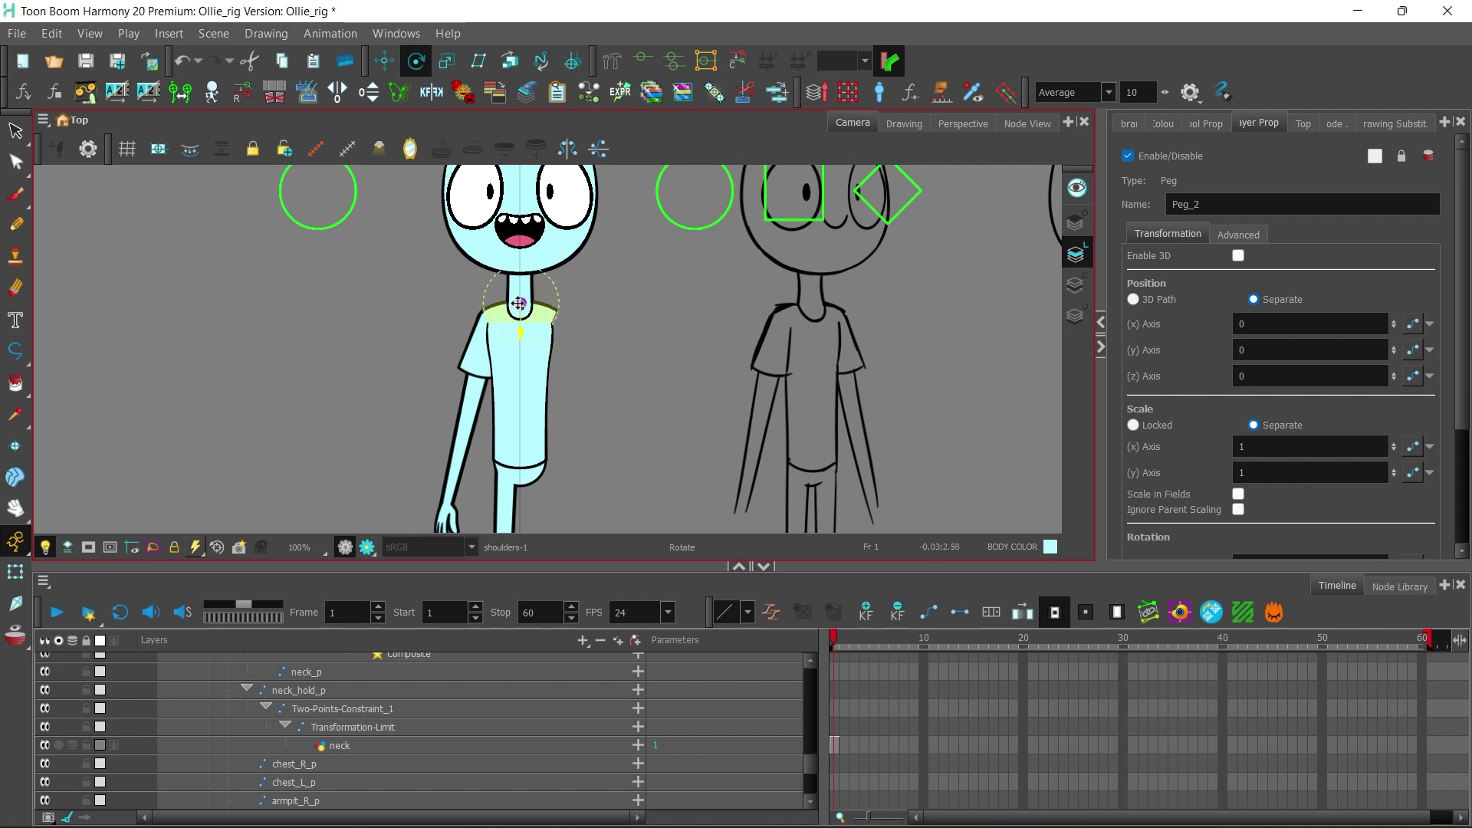
scroll(1449, 351, "down", 3)
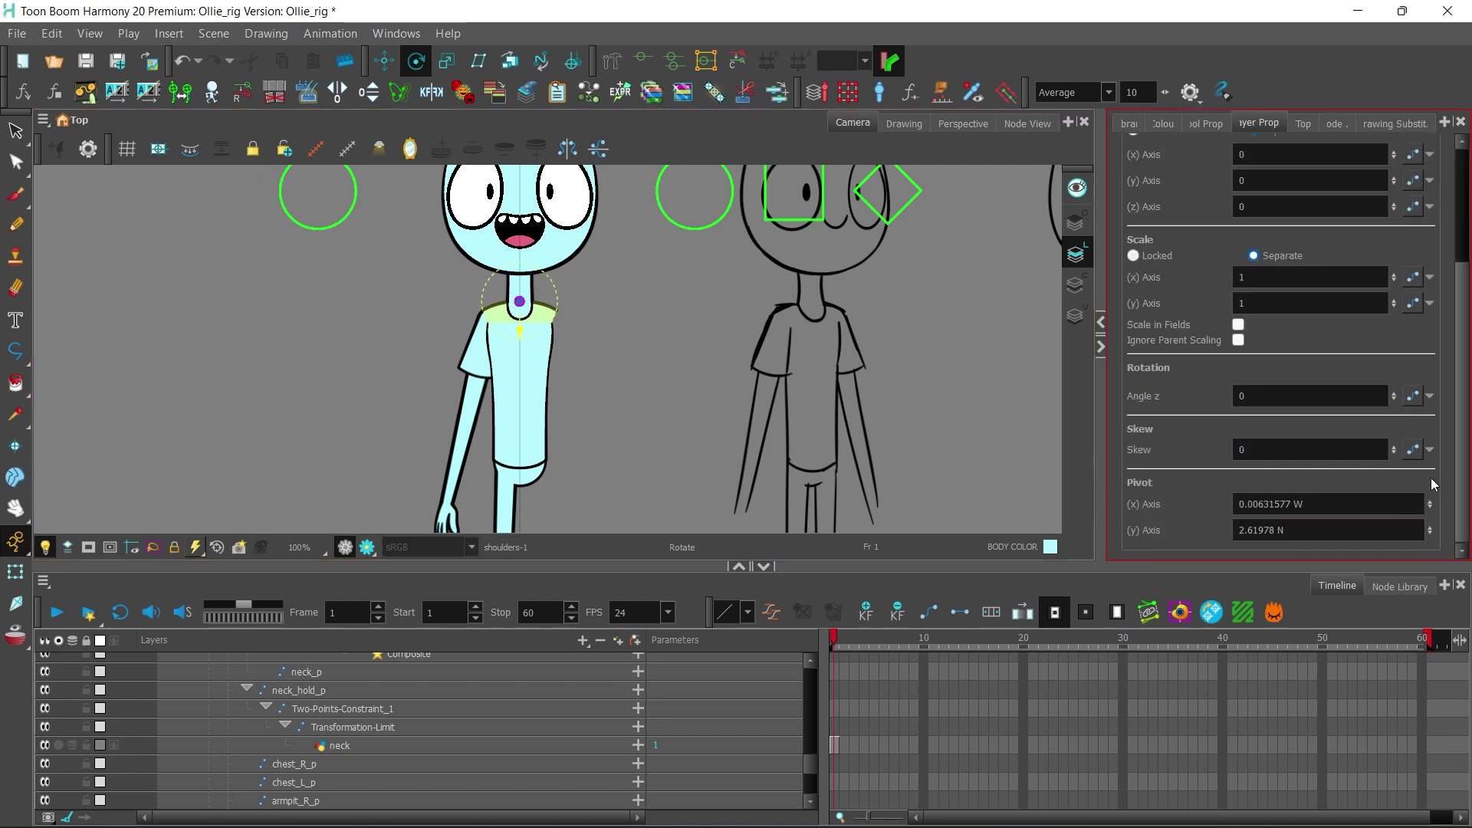
left_click(1336, 500)
left_click(85, 61)
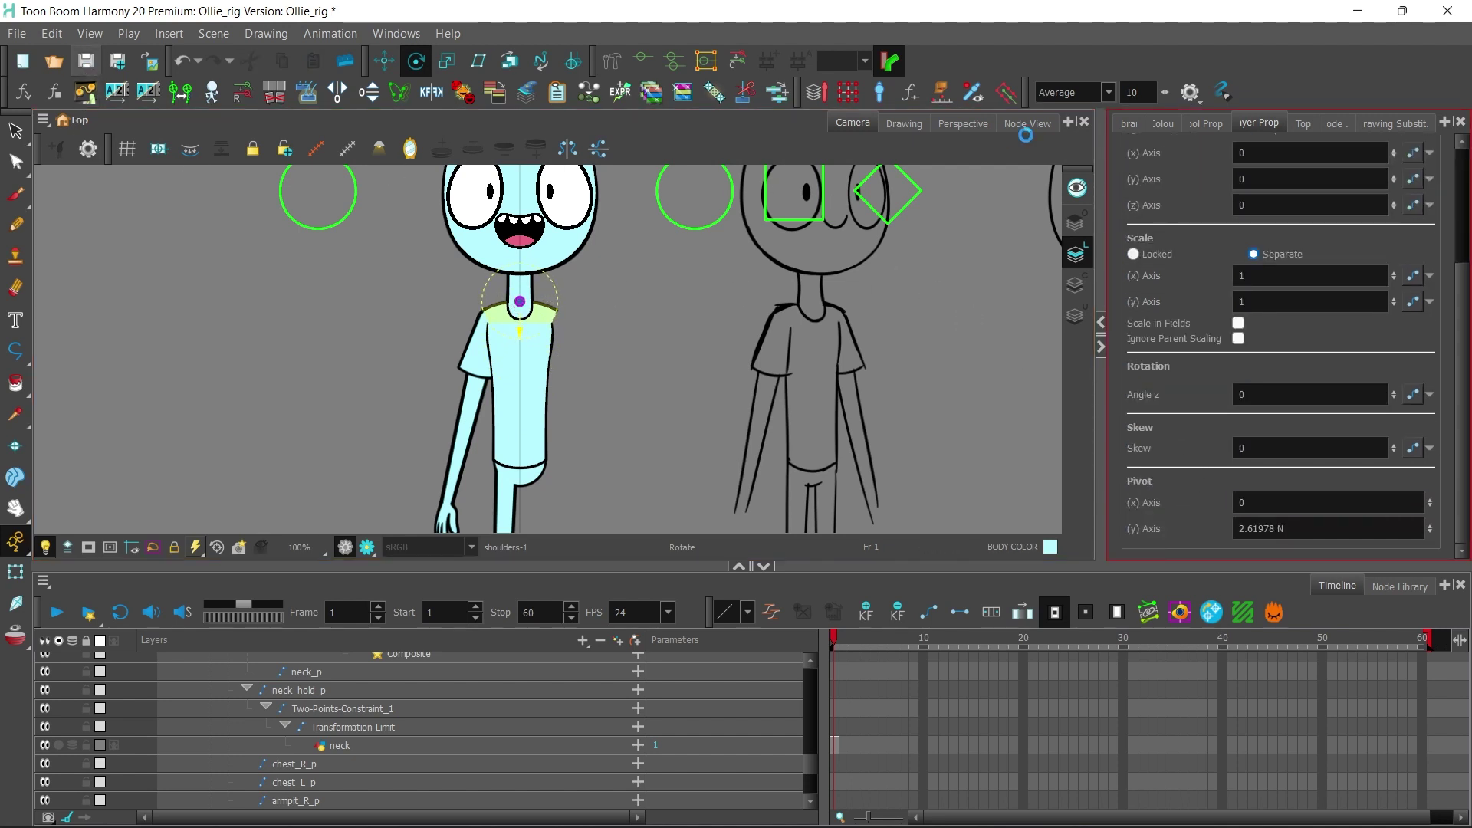
Step: Connect Peg_3 between Peg_1 and the shoulders' Weighted Deform, and link Peg_1 directly to the deformer as well
left_click(1027, 124)
left_click_drag(511, 381, 345, 392)
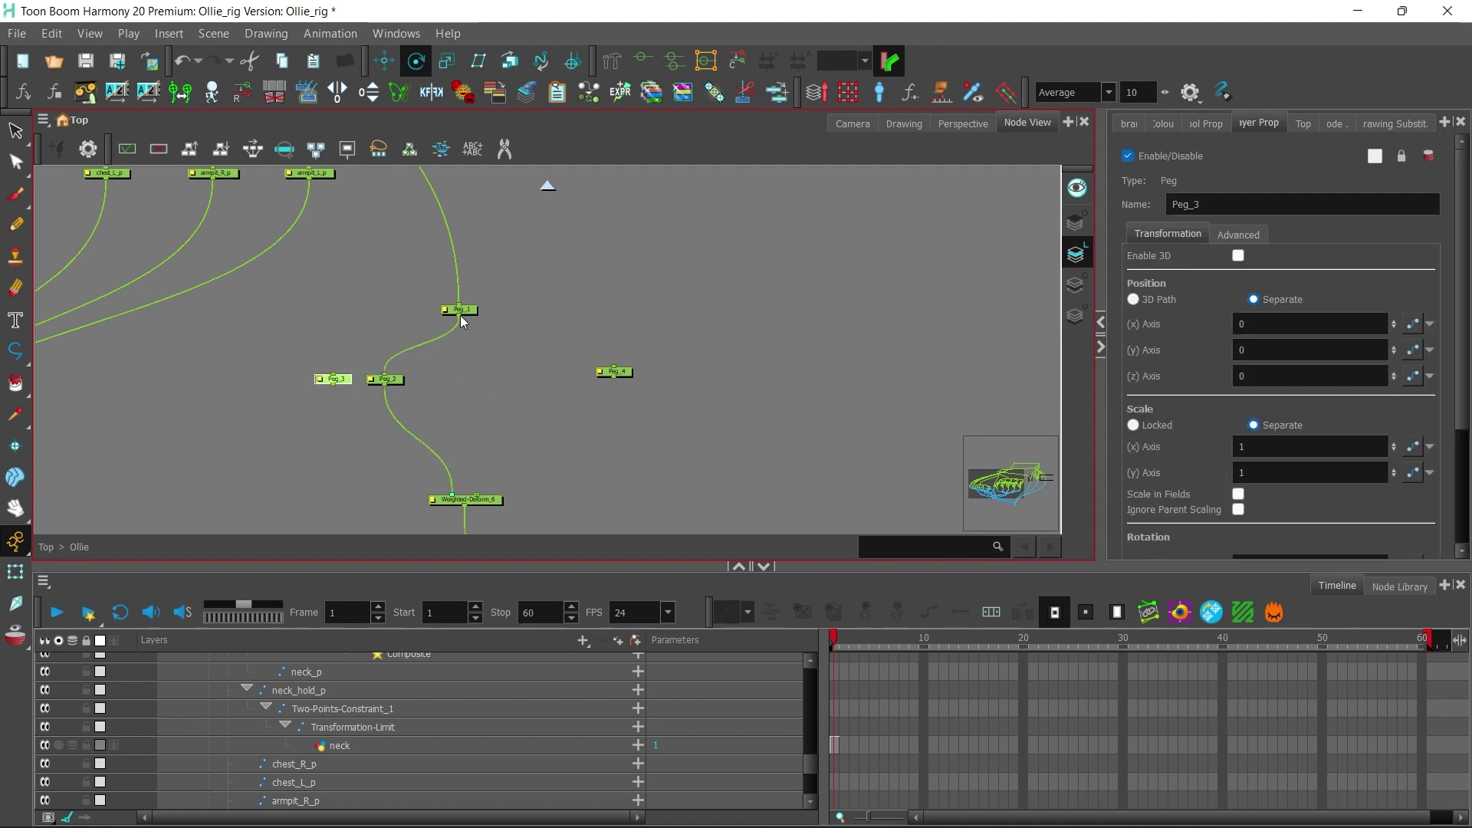
left_click_drag(463, 322, 445, 495)
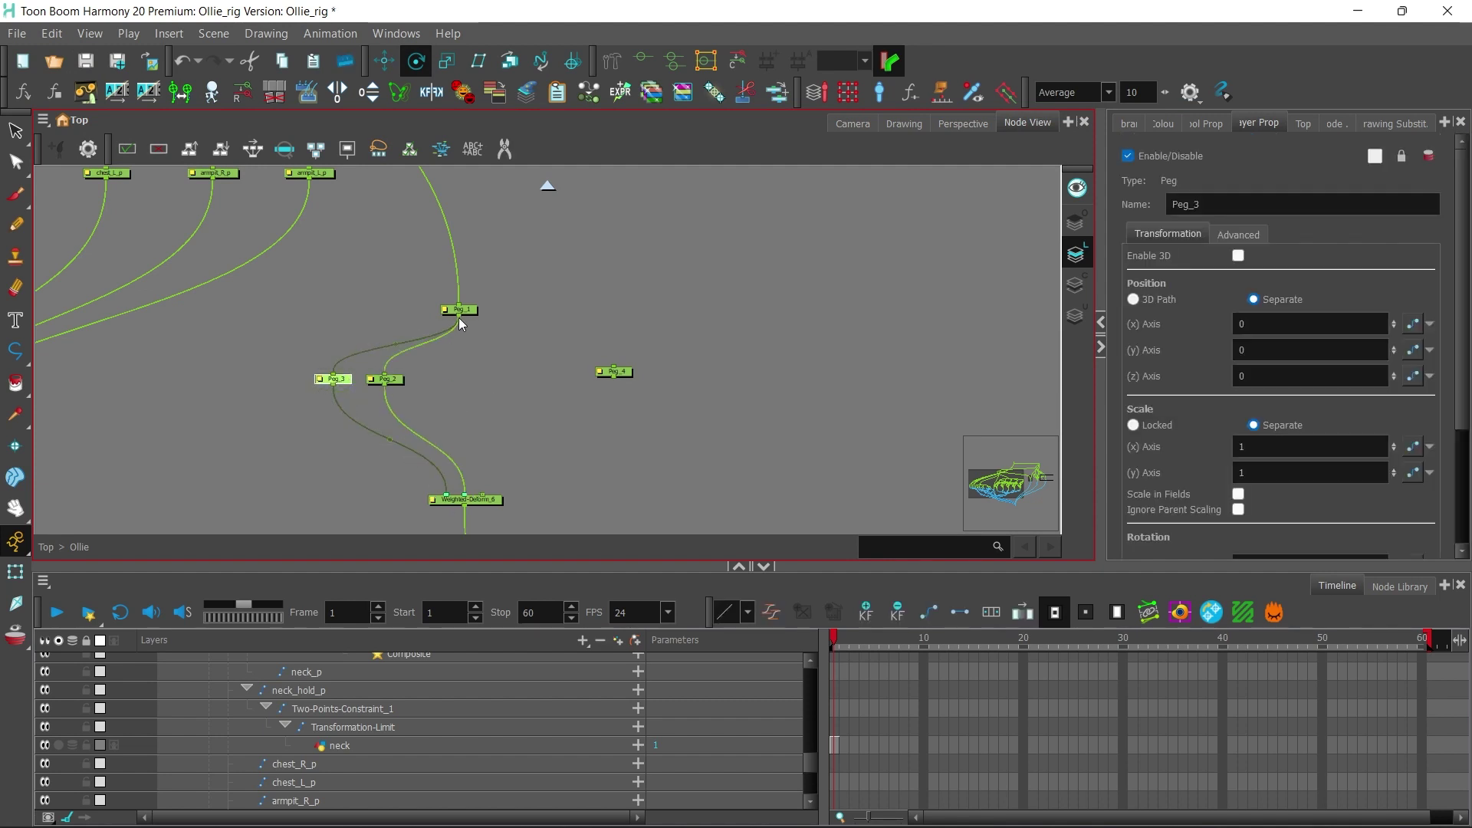
left_click_drag(461, 319, 482, 496)
Step: Place Peg_3's pivot on the outer end of the shoulder line, beside the drawn arm
left_click(852, 124)
left_click(1028, 122)
left_click(851, 123)
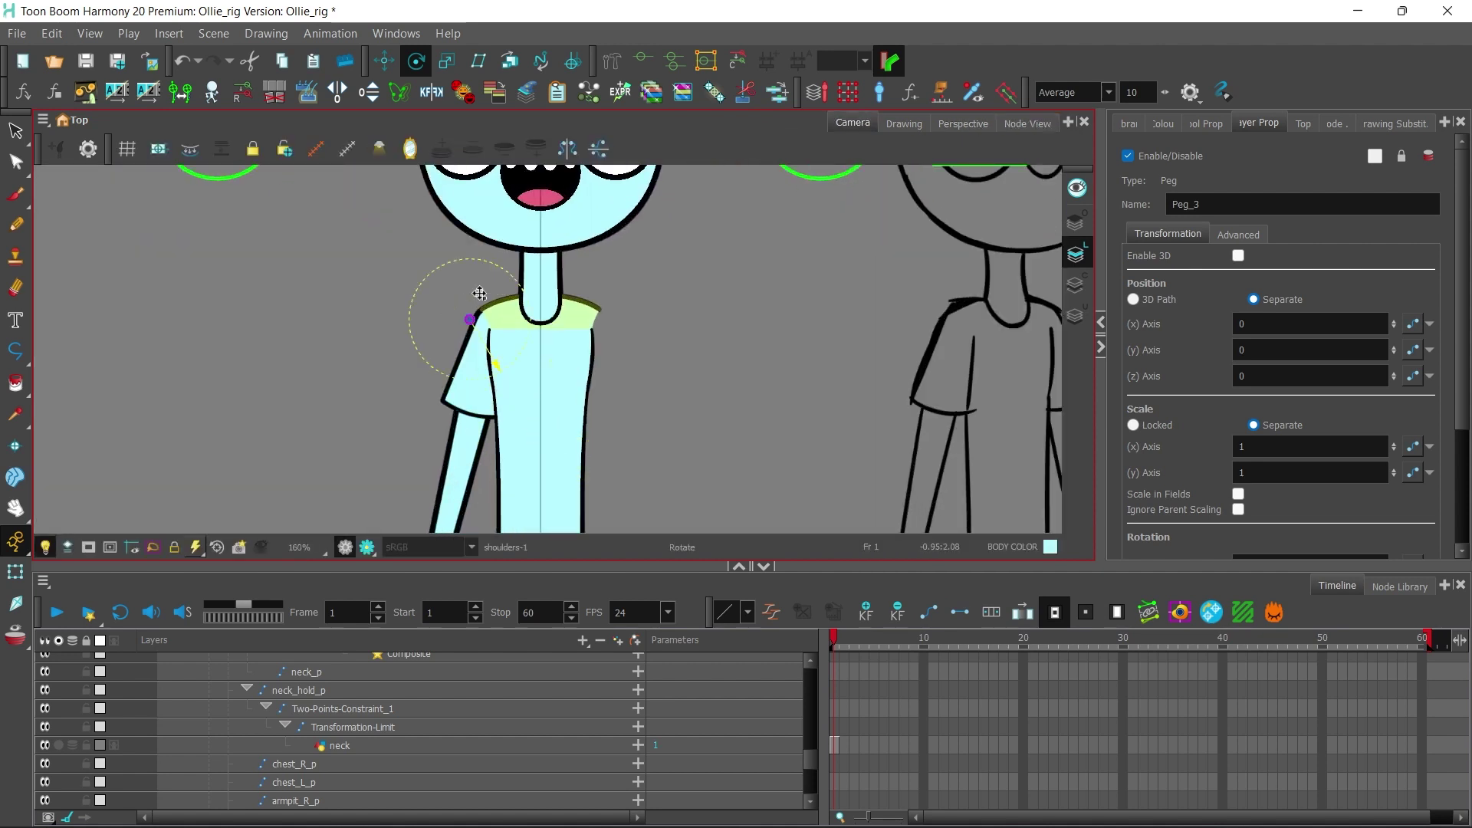
scroll(479, 294, "up", 5)
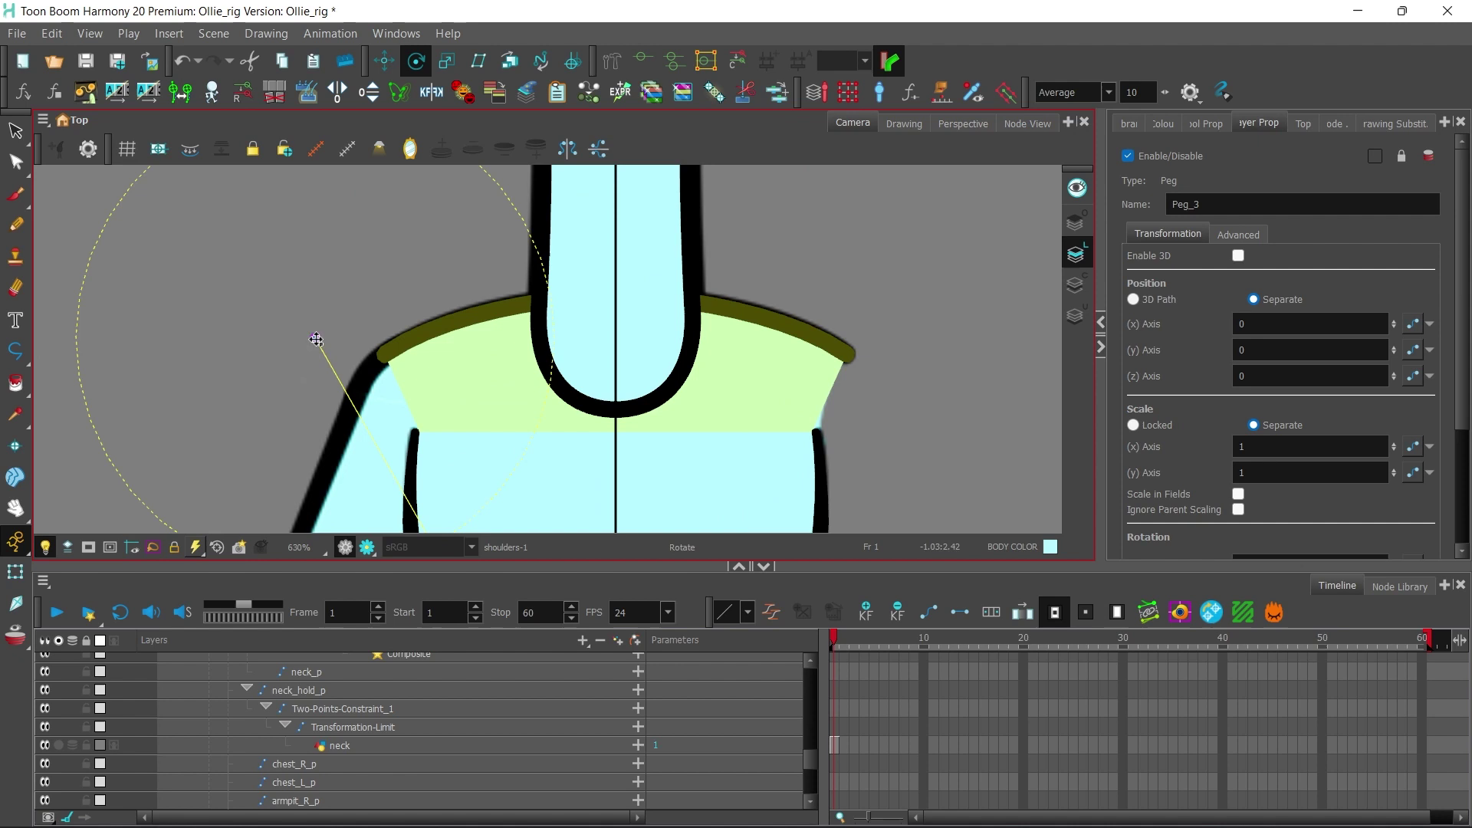
left_click_drag(316, 339, 386, 355)
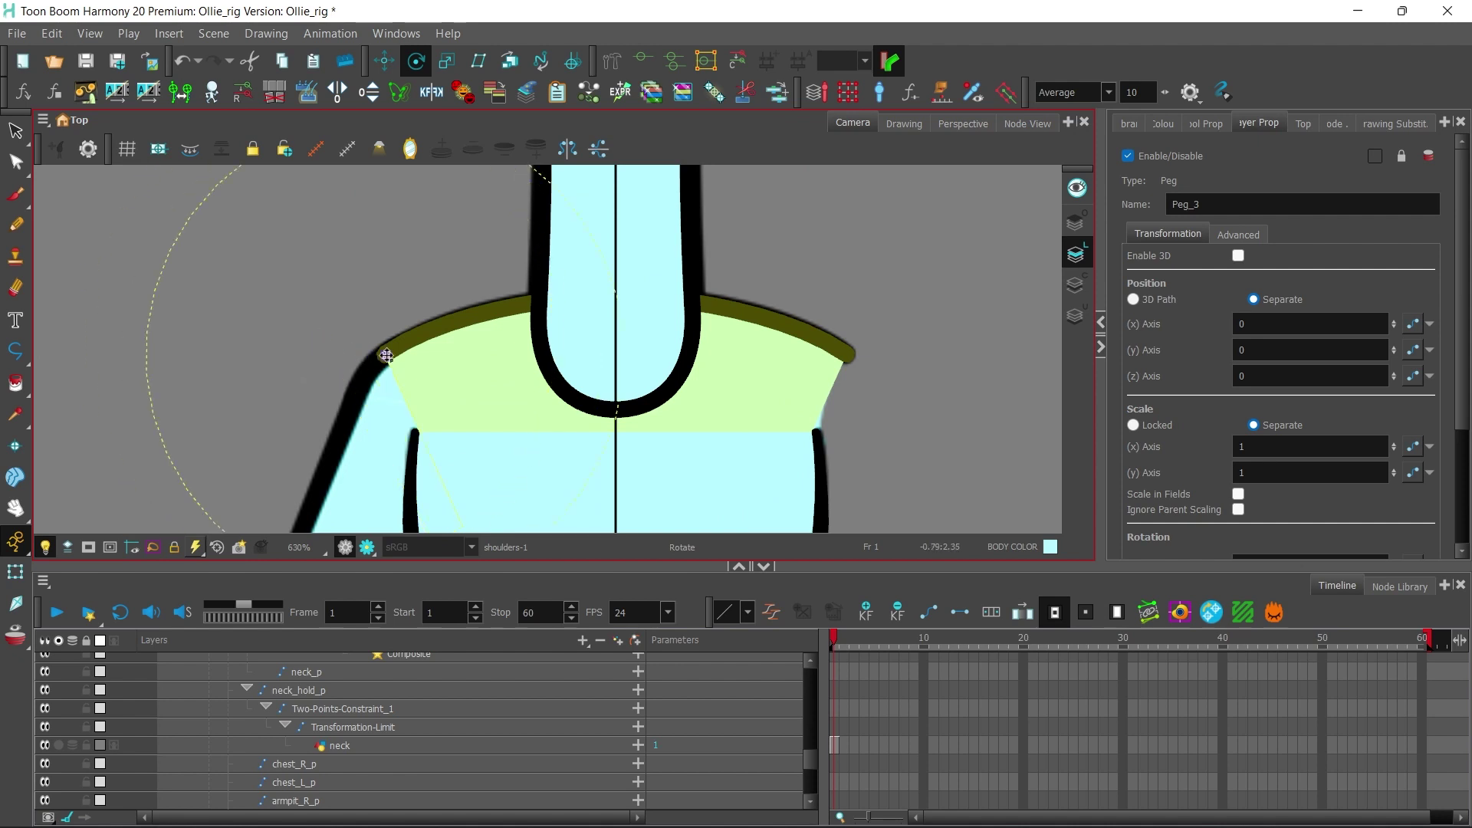
Step: Place Peg_4 beside Peg_3 and connect it between Peg_1 and the shoulders' Weighted Deform
left_click(1041, 123)
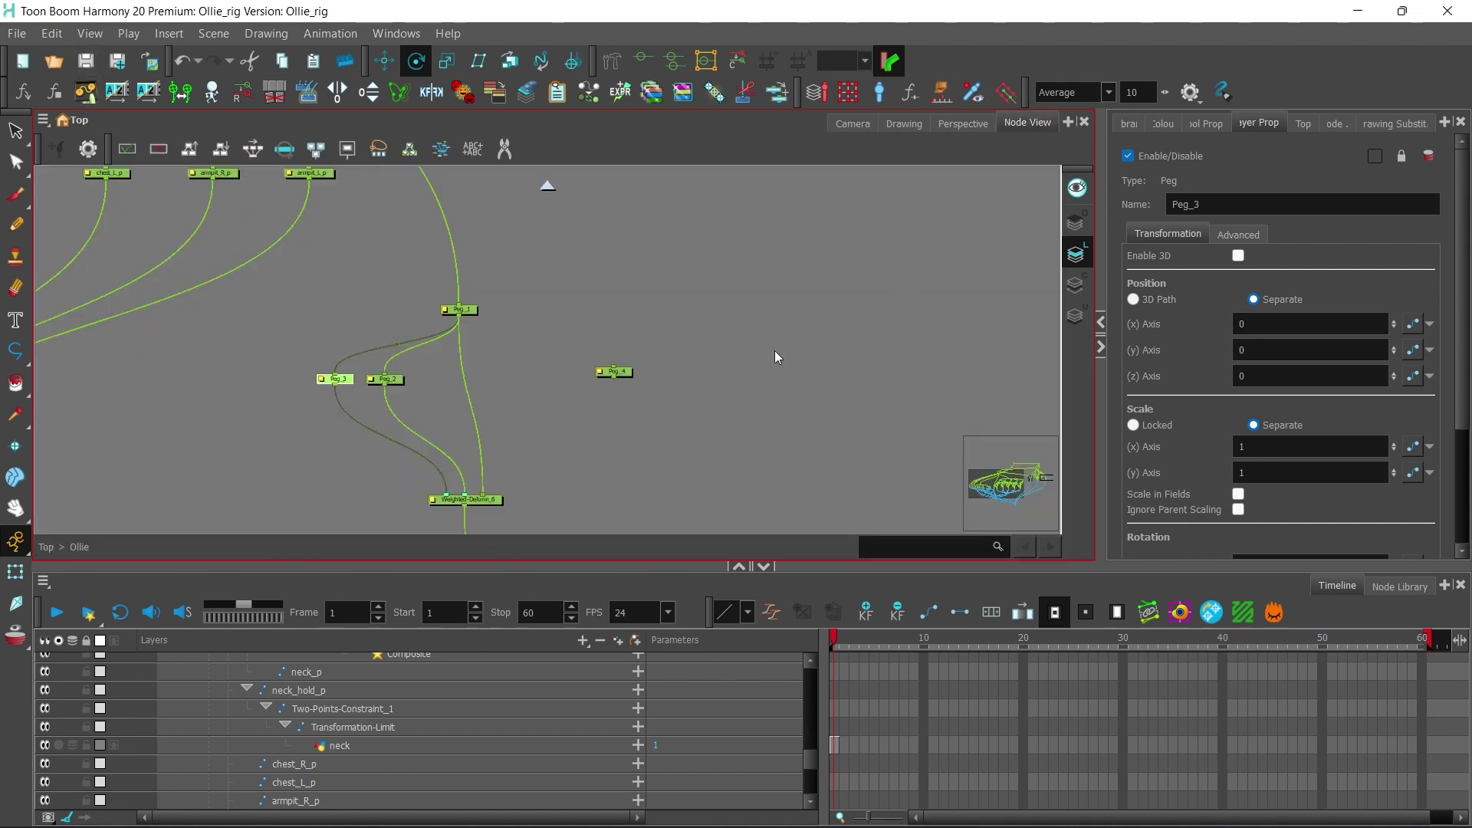
left_click_drag(615, 371, 254, 391)
left_click_drag(459, 322, 259, 406)
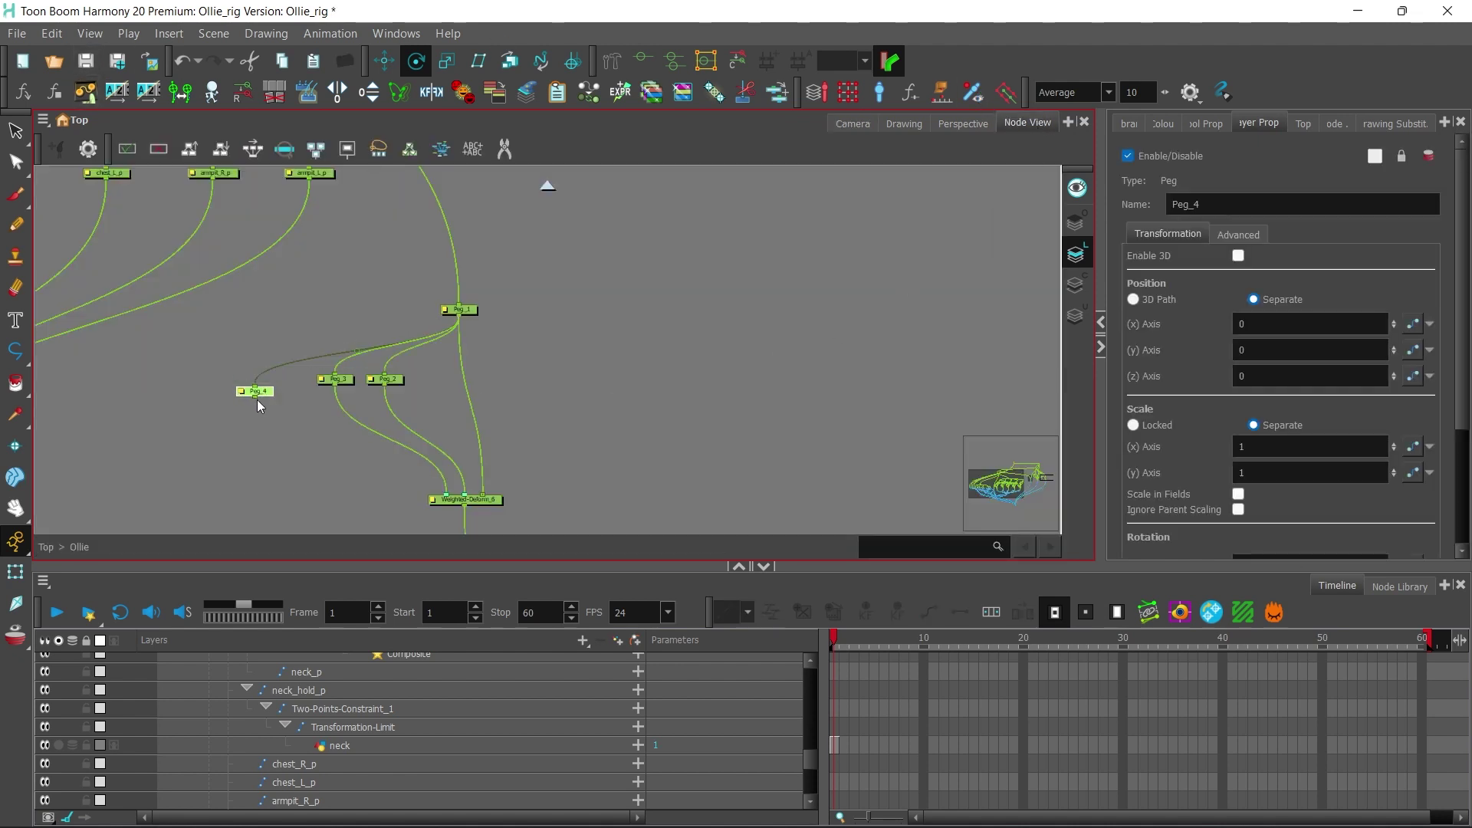
left_click_drag(397, 481, 447, 496)
Step: Place Peg_4's pivot in the upper torso near the armpit, below the shoulder with the drawn arm, and save the scene
left_click(852, 124)
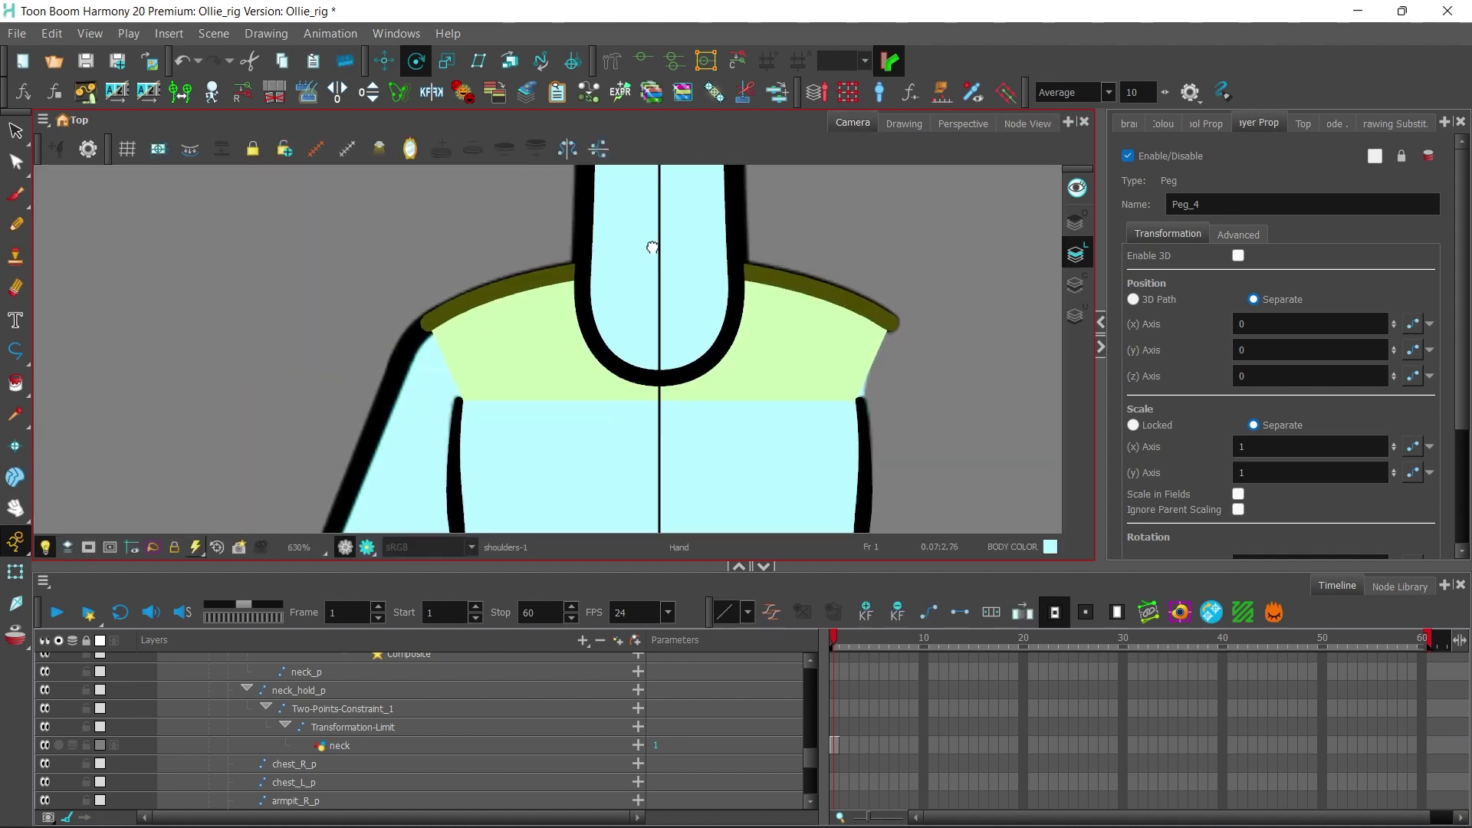
scroll(649, 461, "down", 2)
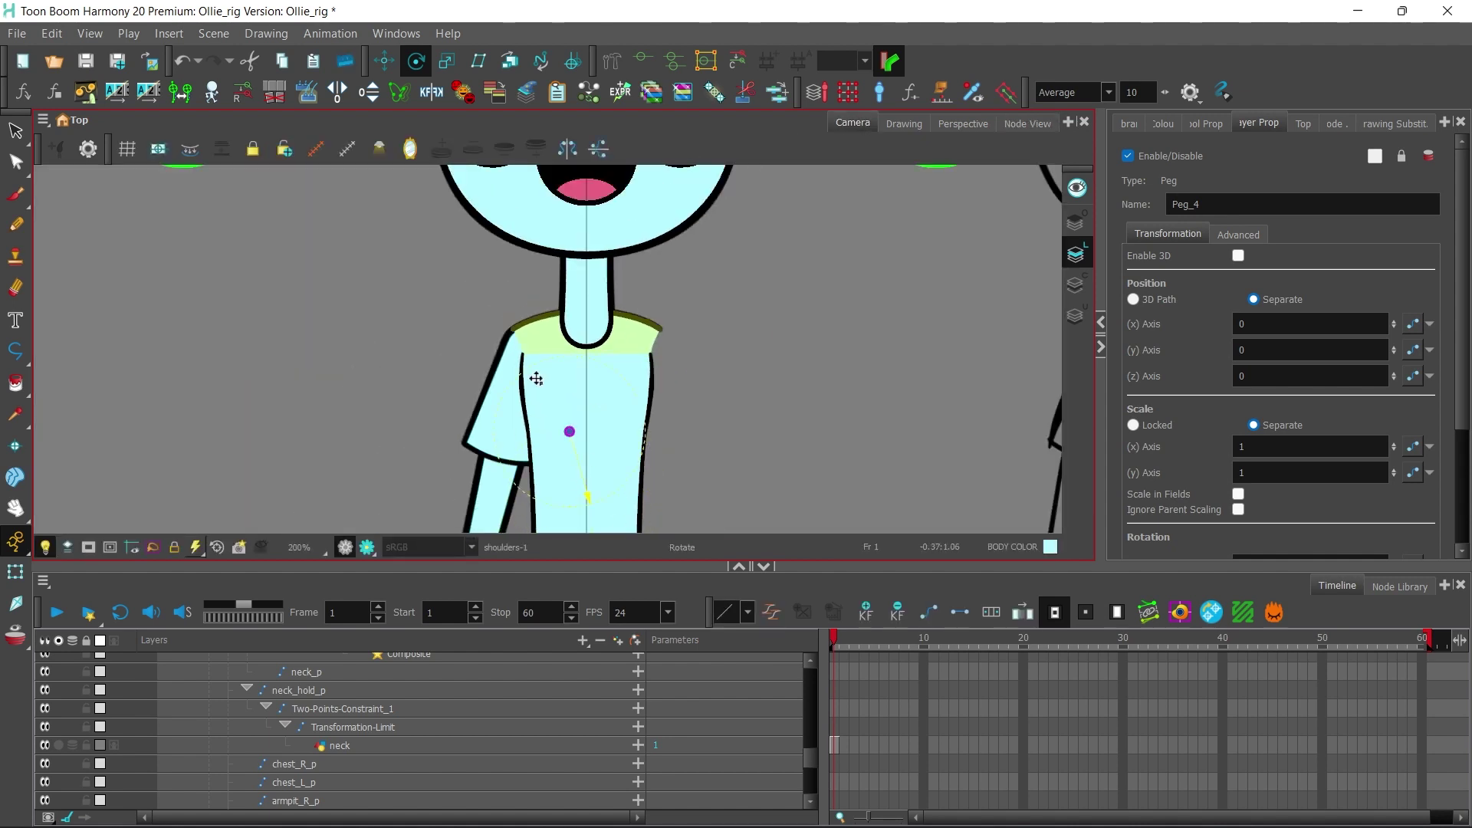
scroll(536, 378, "up", 4)
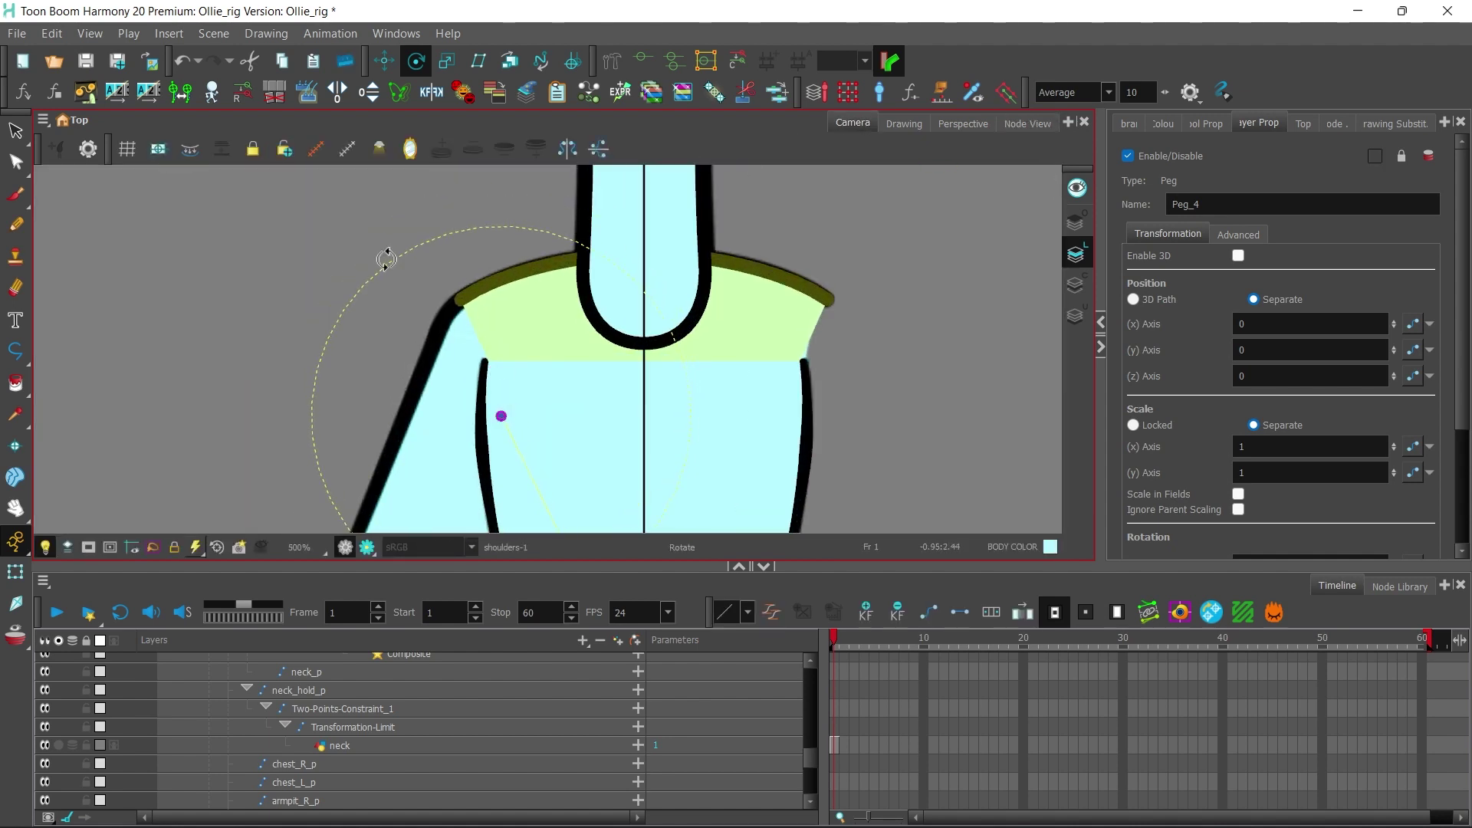
left_click(85, 60)
Step: Spread Peg_1 and Peg_2 away from the neighbouring pegs and rename Peg_2 as shoulders_middle_p
left_click(1027, 123)
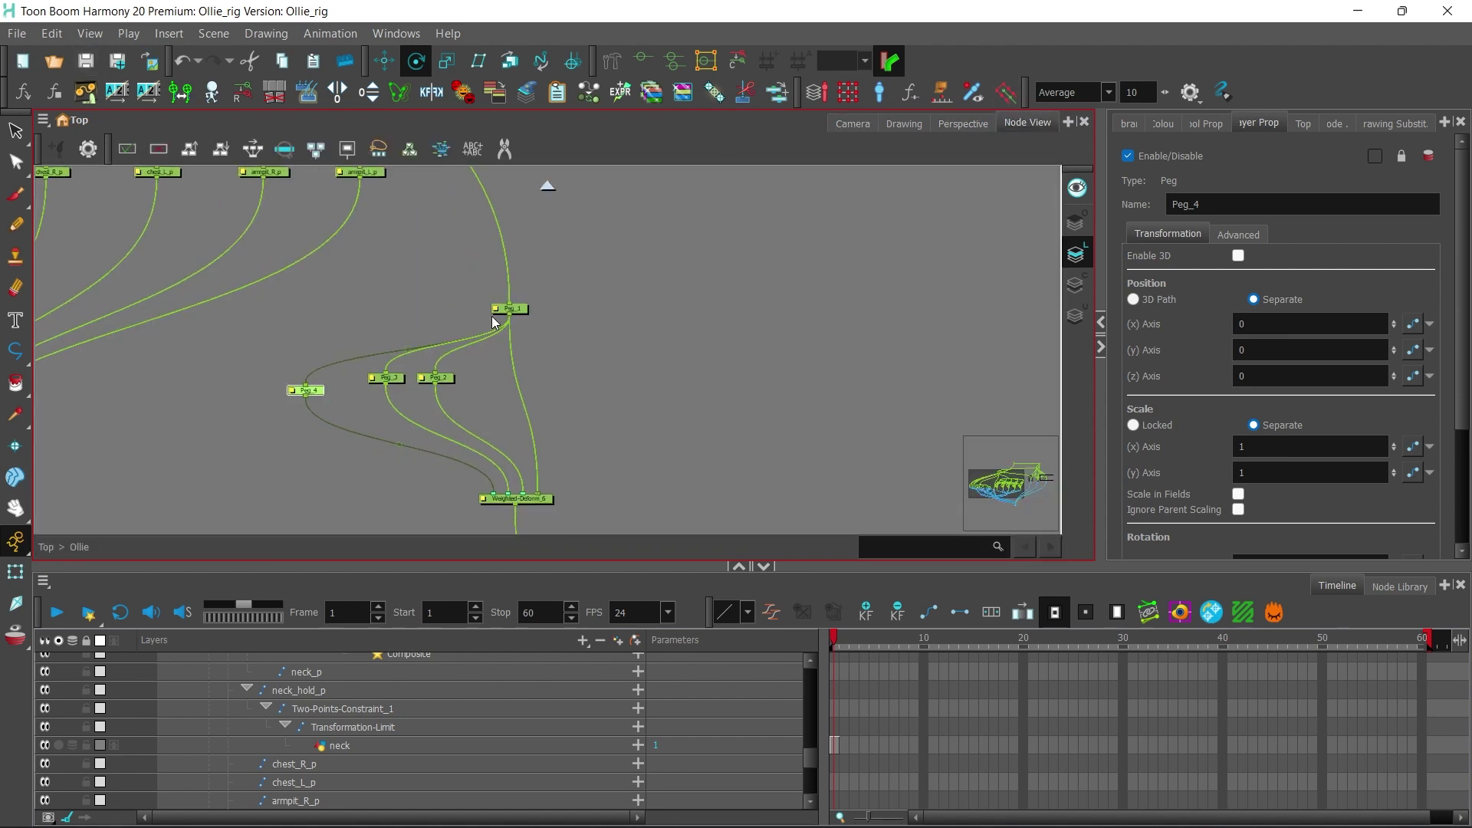
left_click_drag(509, 310, 548, 253)
left_click_drag(446, 382, 510, 385)
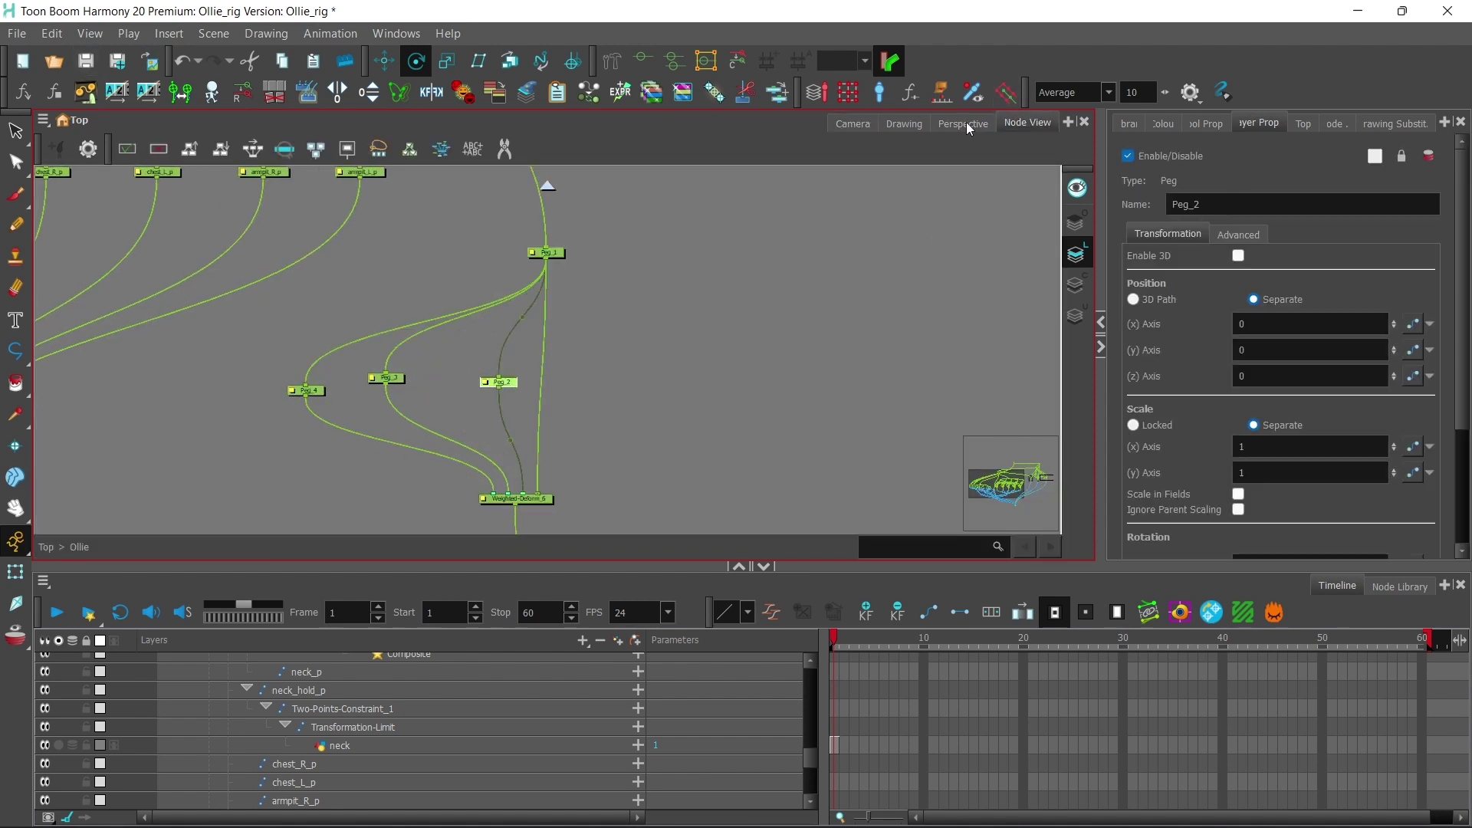
left_click(853, 123)
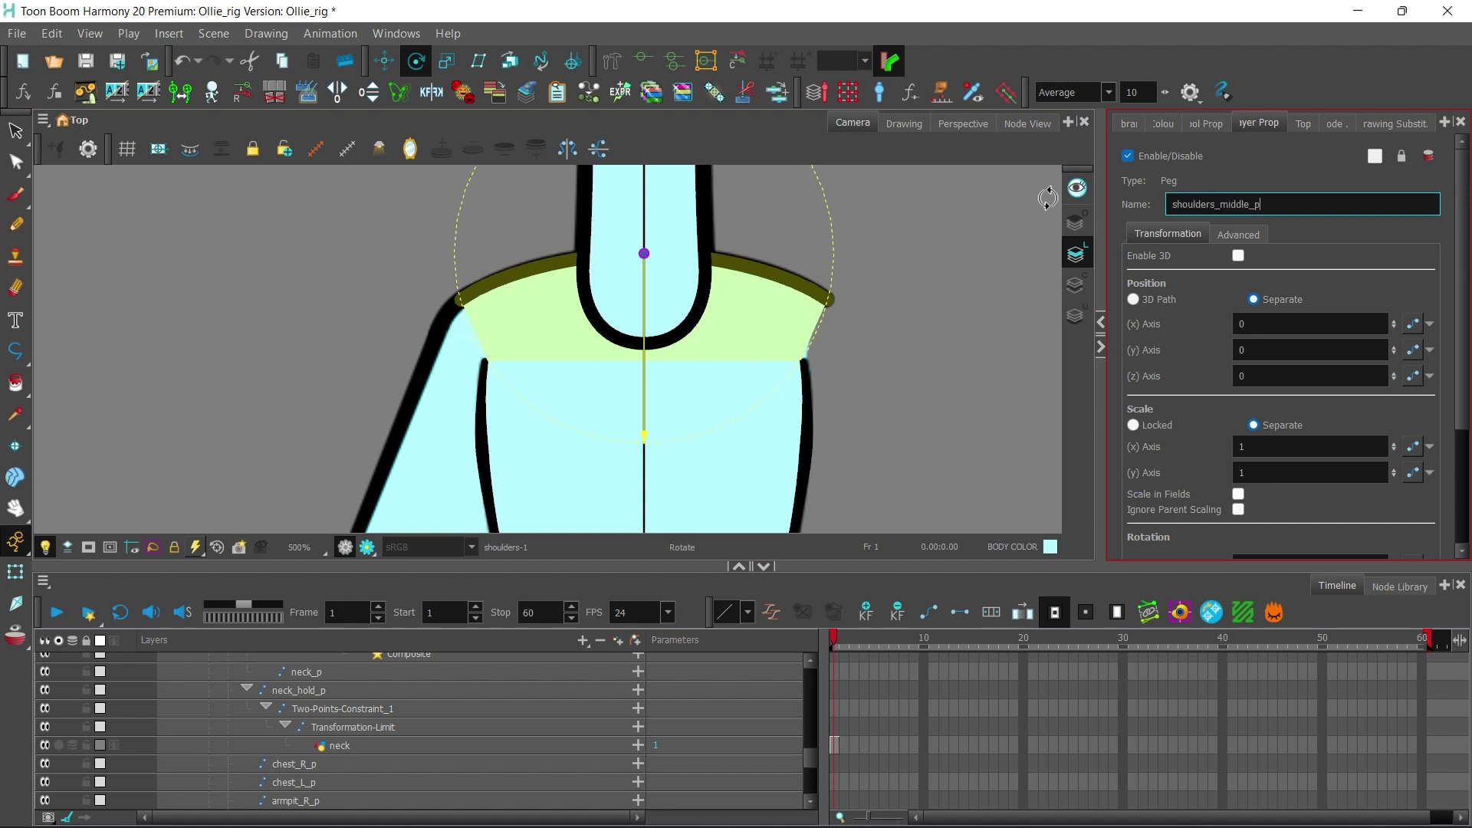
Step: Rename Peg_3, the peg pivoting at the shoulder's outer end, as shoulder_p
left_click(1038, 125)
left_click(383, 377)
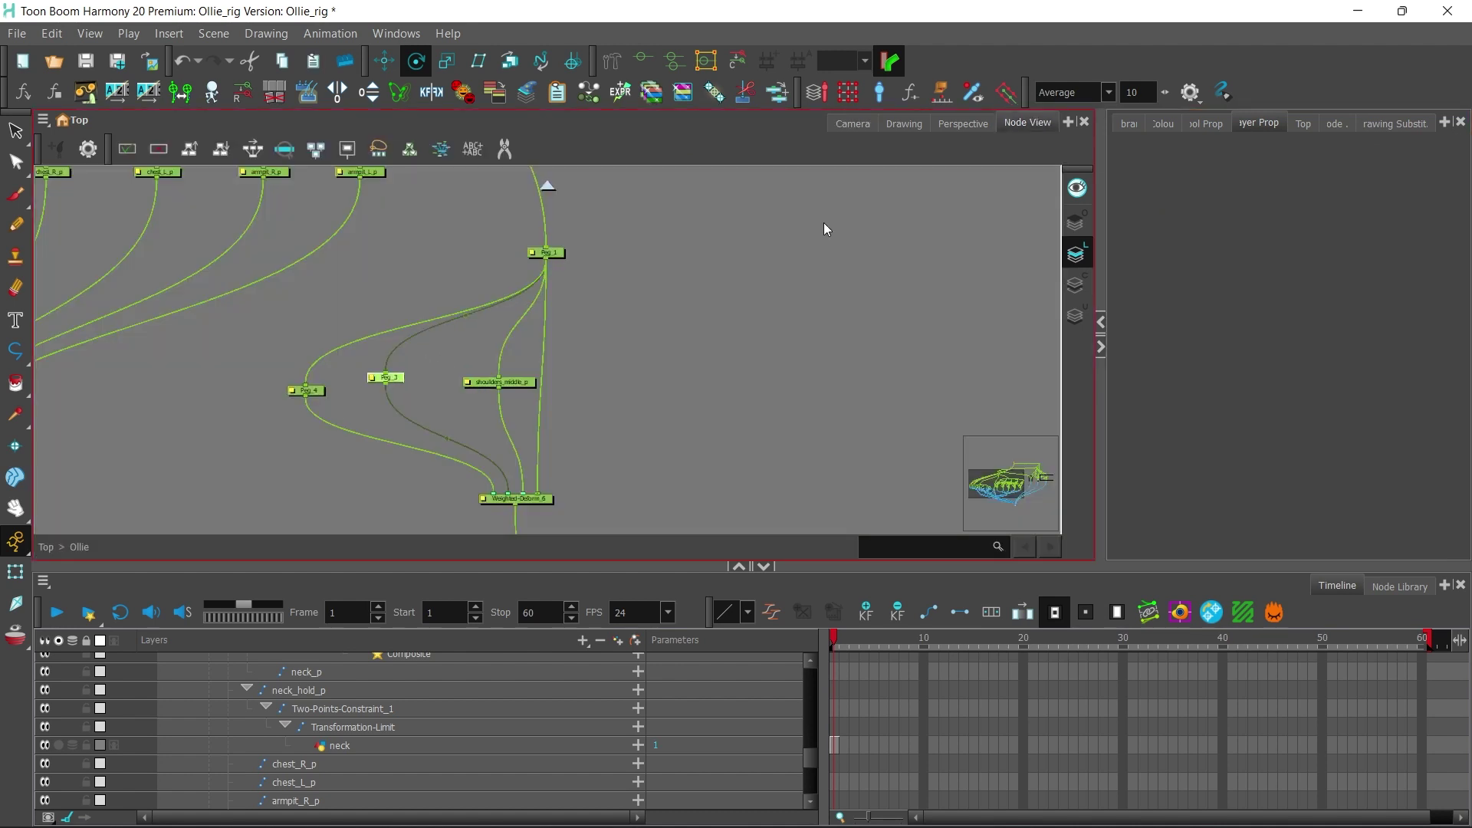
left_click(862, 127)
left_click(1222, 200)
type("shoulder_p")
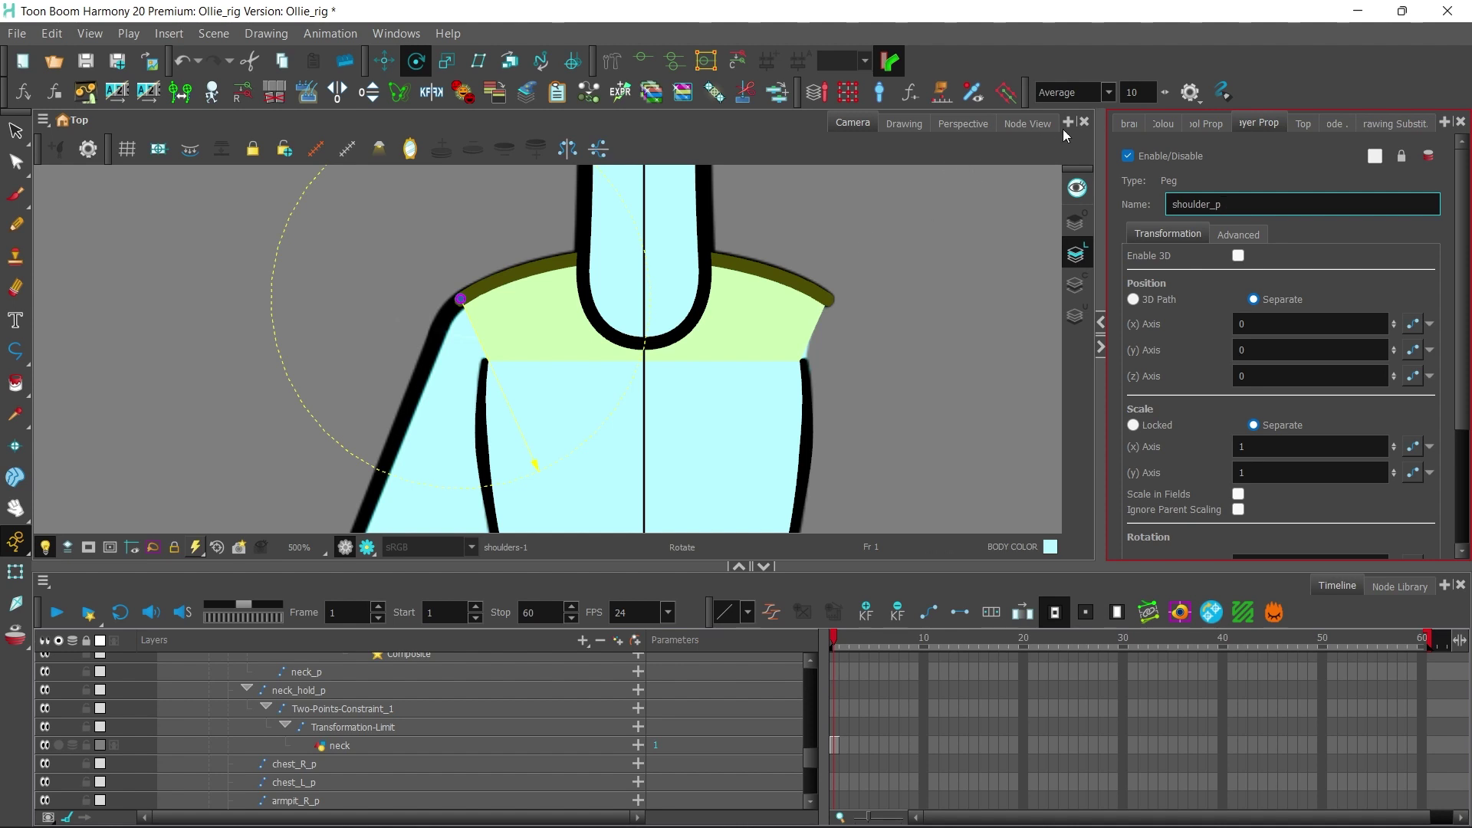
Step: Rename Peg_4 as shoulder_hold_p
left_click(1029, 124)
left_click(305, 387)
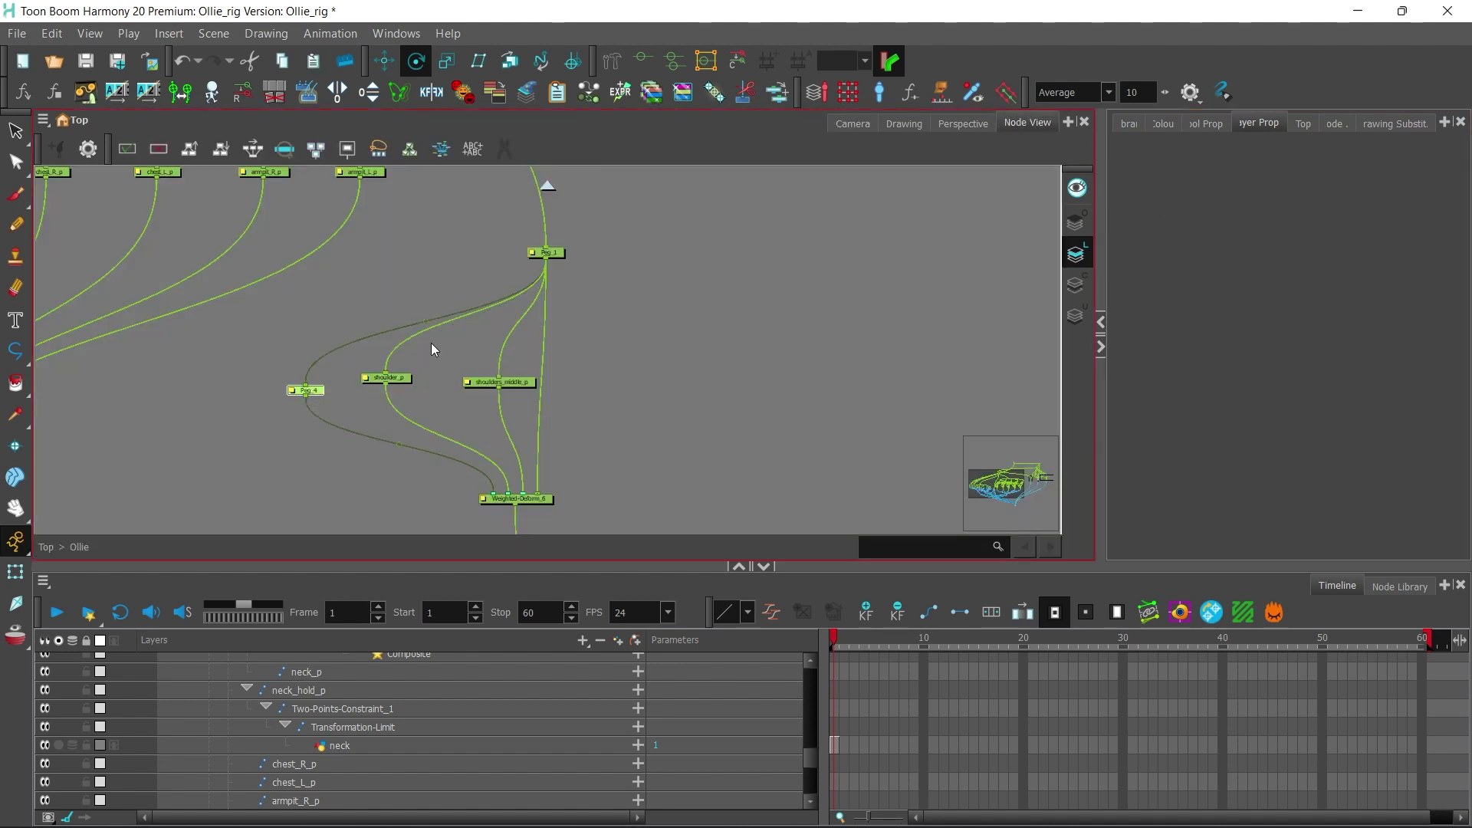
left_click_drag(1234, 203, 959, 214)
type("shoulde")
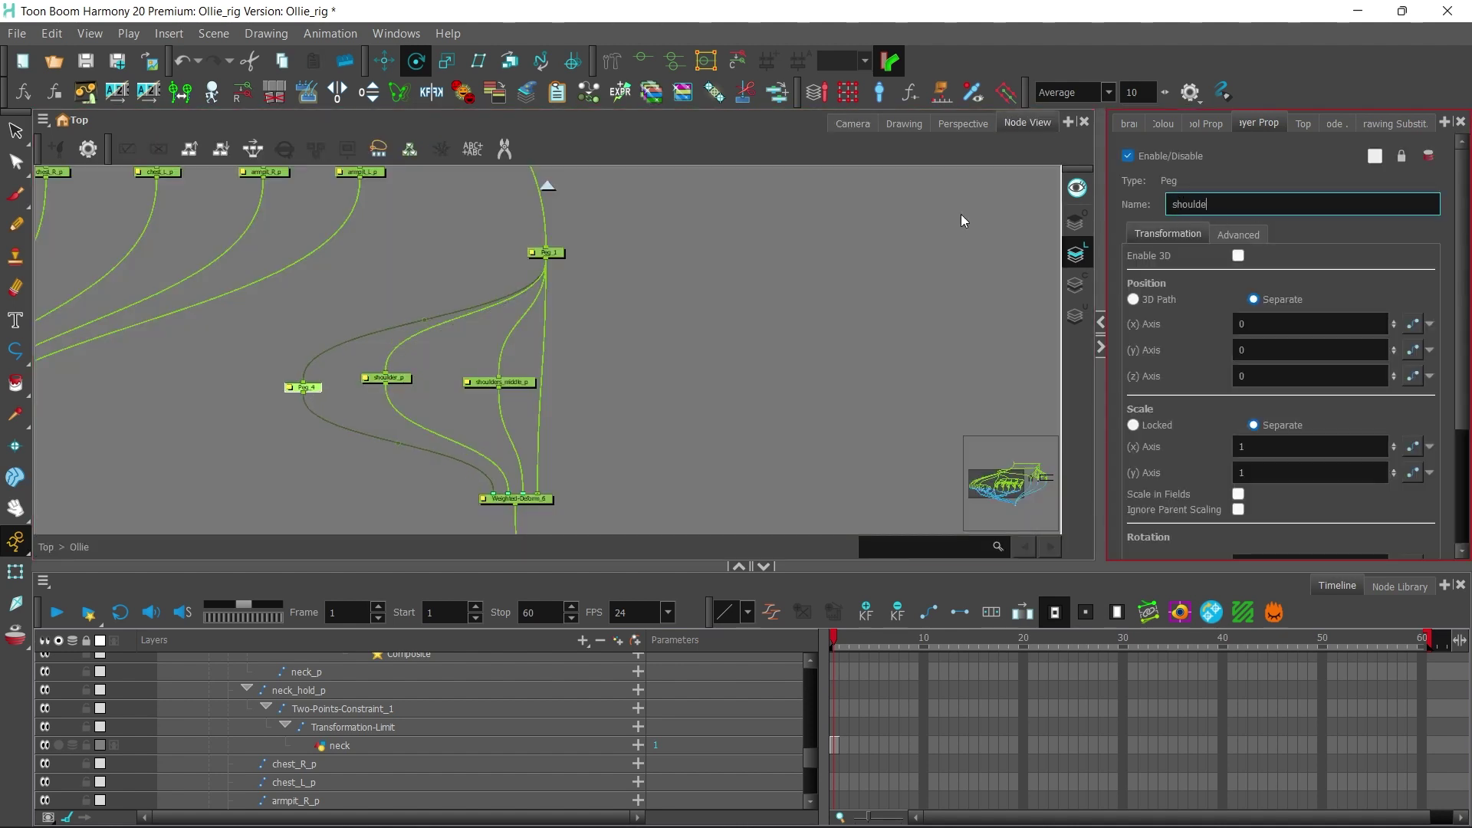
type("r_hold_p")
Step: Duplicate the shoulder_p and shoulder_hold_p pegs and move the three original shoulder pegs aside to make room
left_click(207, 419)
left_click_drag(204, 413, 392, 357)
key("ctrl+c")
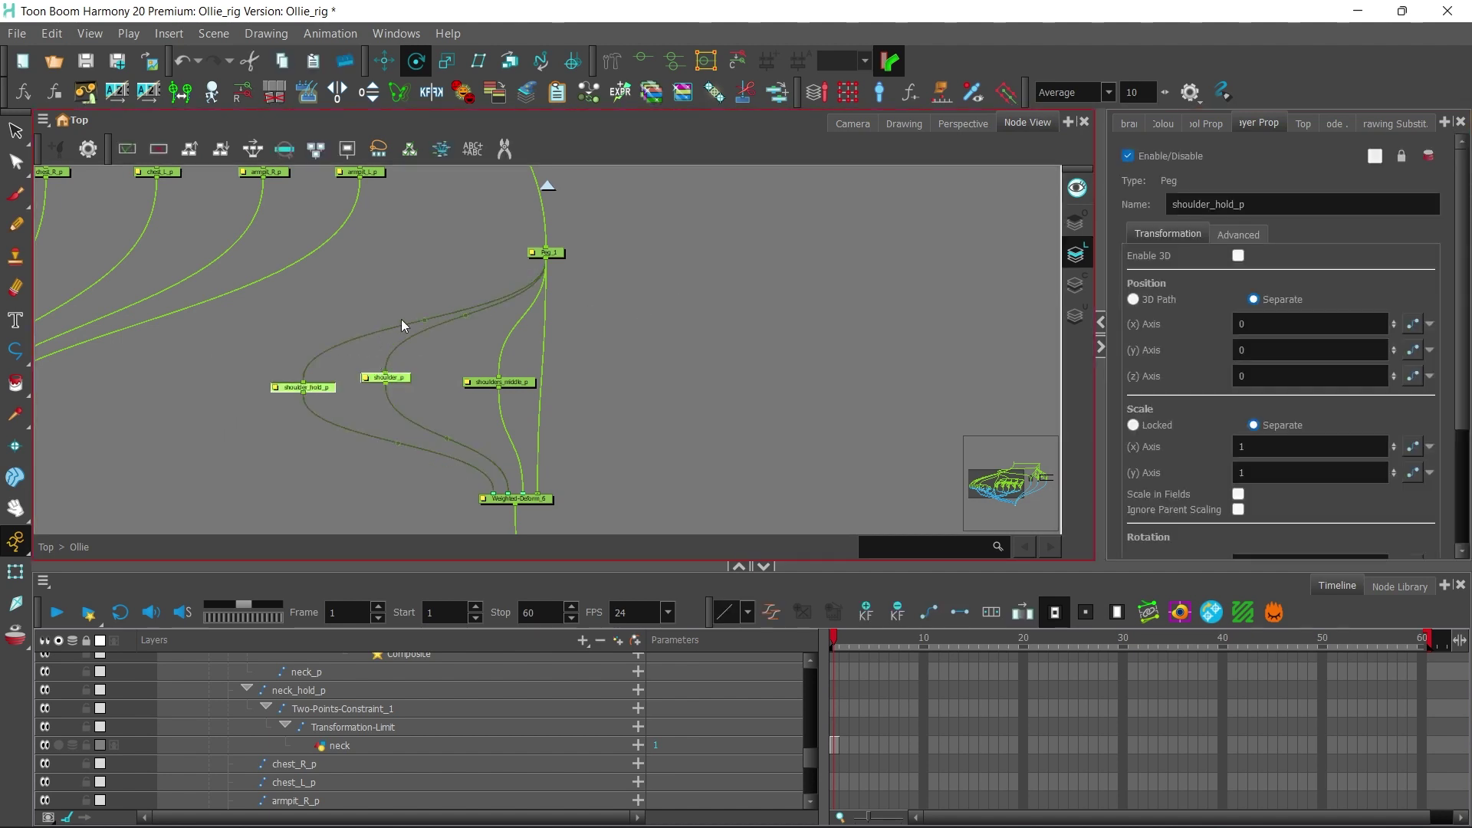
key("ctrl+v")
left_click_drag(570, 314, 653, 387)
left_click(541, 270)
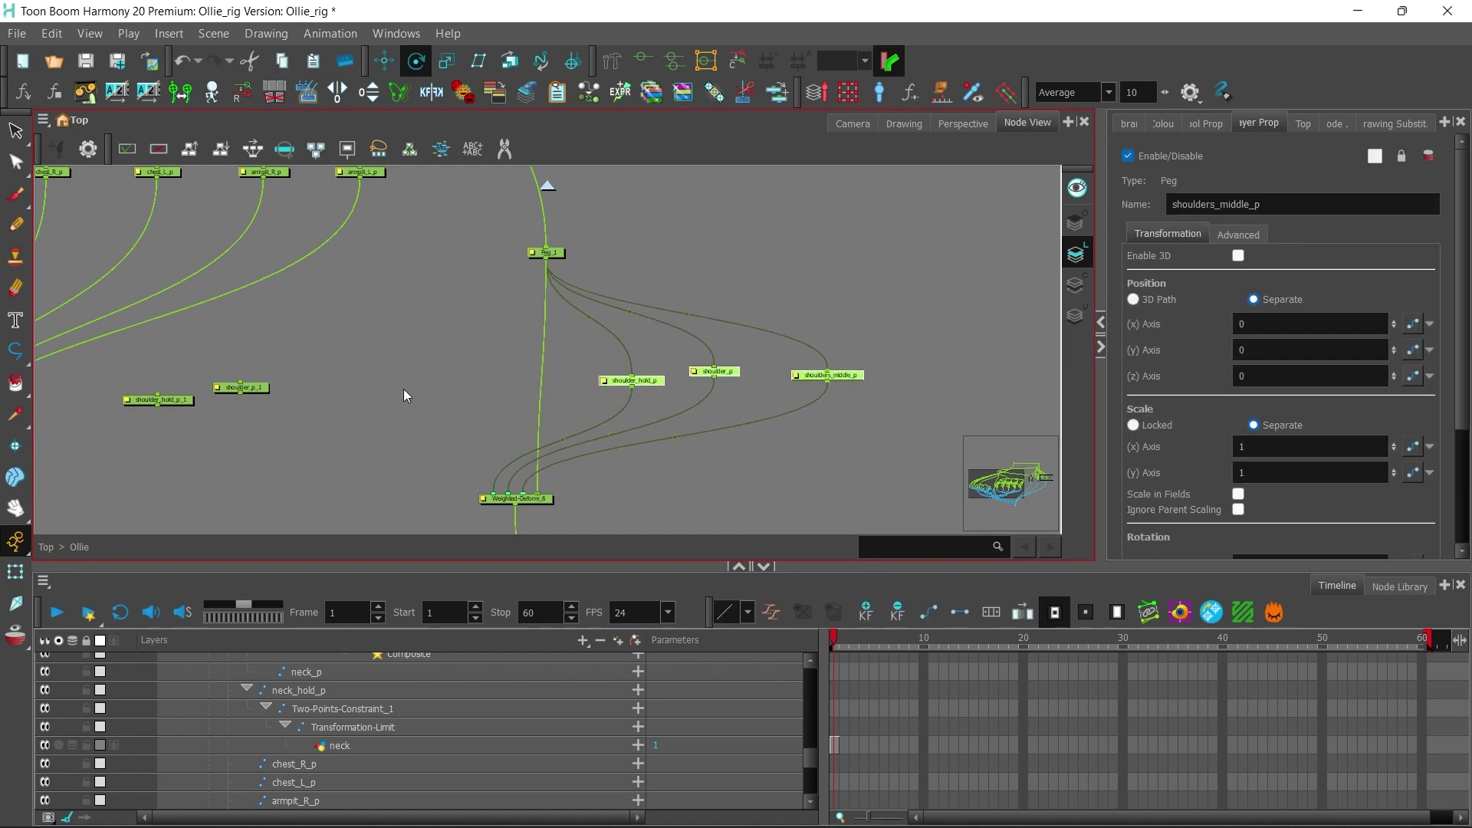
Step: Connect both duplicated shoulder pegs between Peg_1 and the shoulders' Weighted Deform
left_click(391, 391)
left_click_drag(251, 390, 546, 258)
left_click(515, 339)
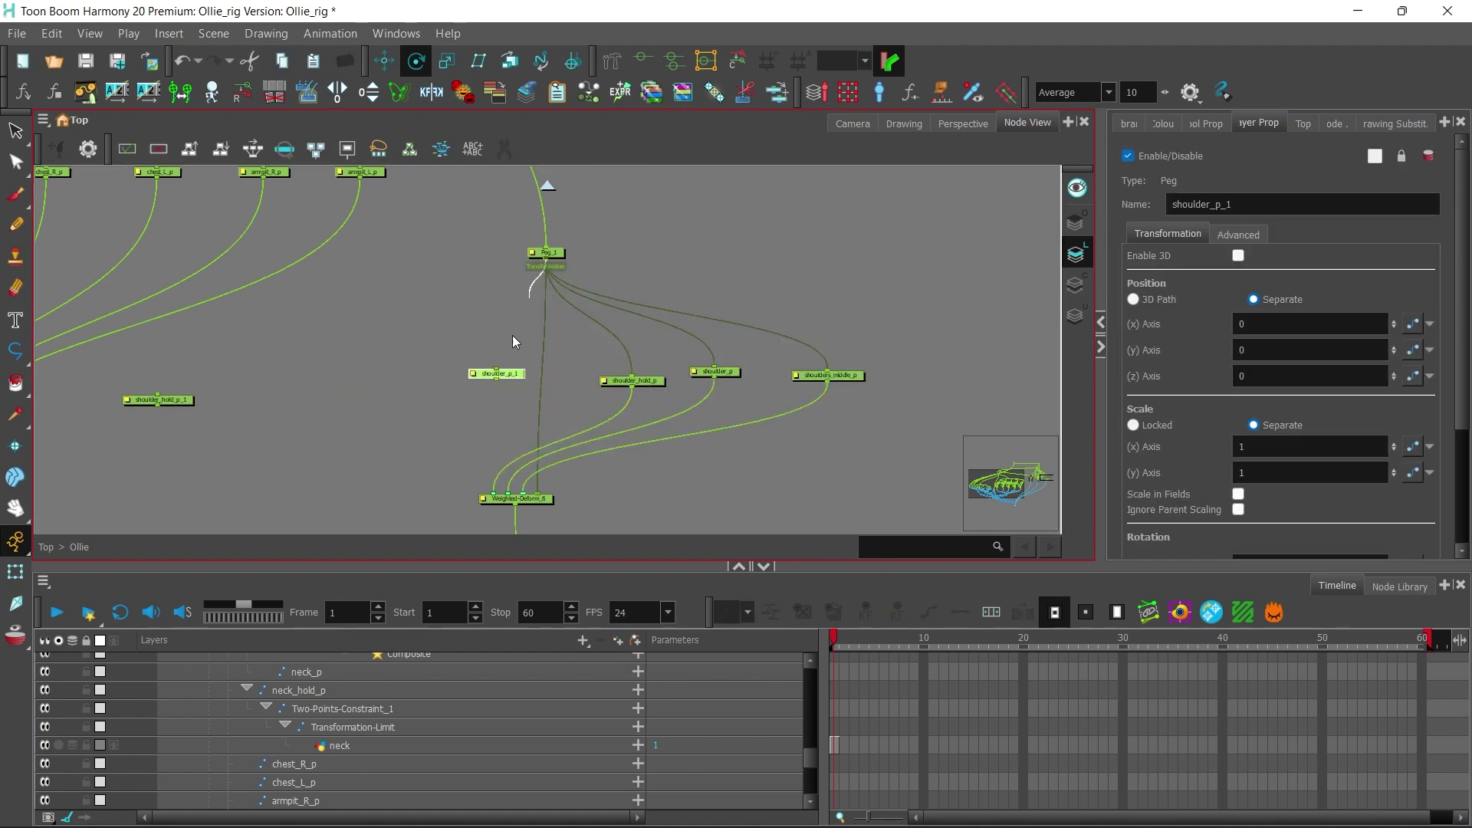
left_click_drag(158, 399, 397, 374)
left_click_drag(546, 260, 488, 495)
left_click_drag(498, 381, 499, 494)
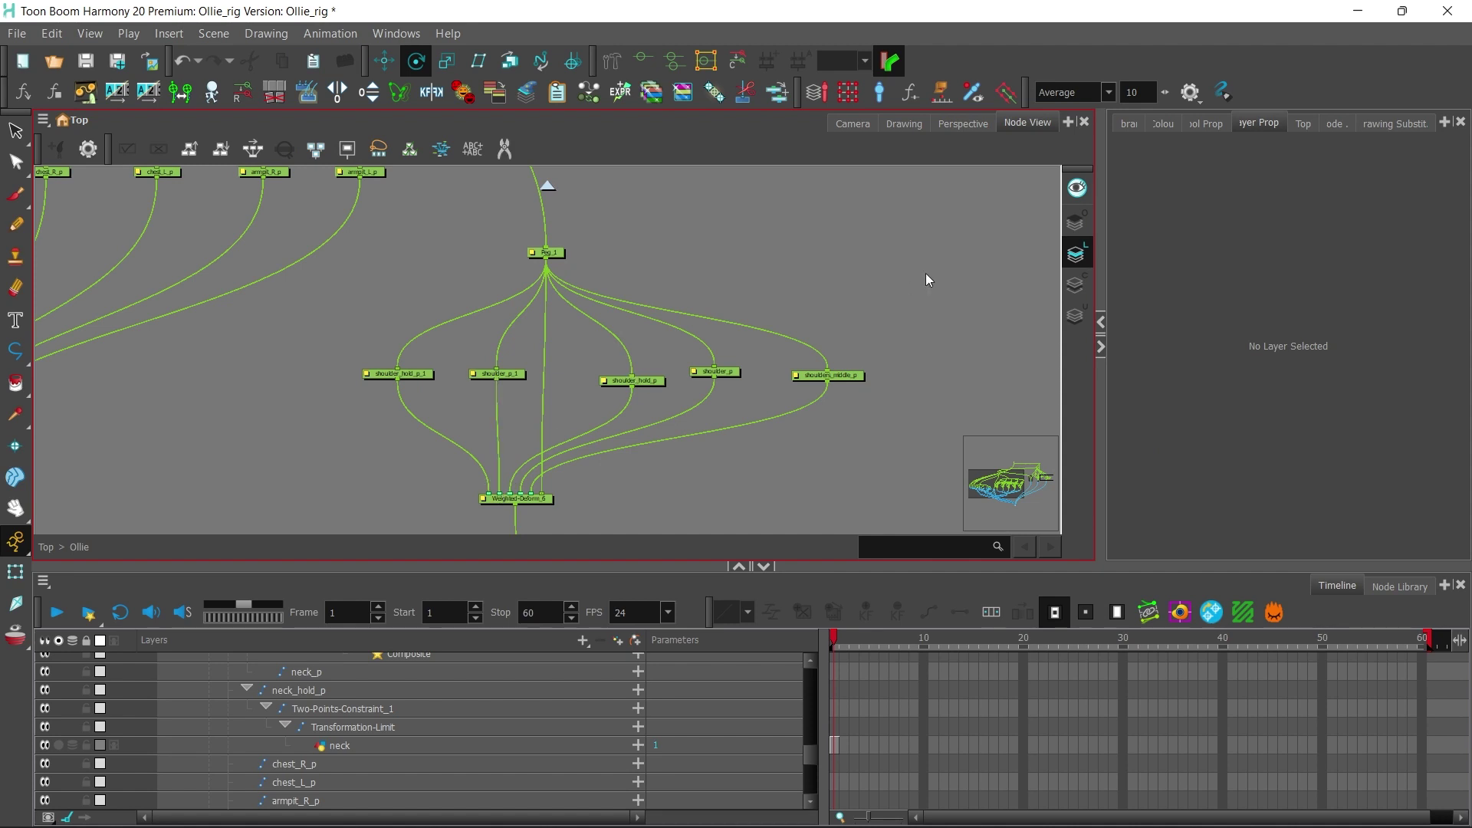
Step: Arrange the five shoulder pegs in an evenly spaced row above the Weighted Deform
left_click_drag(945, 269, 357, 368)
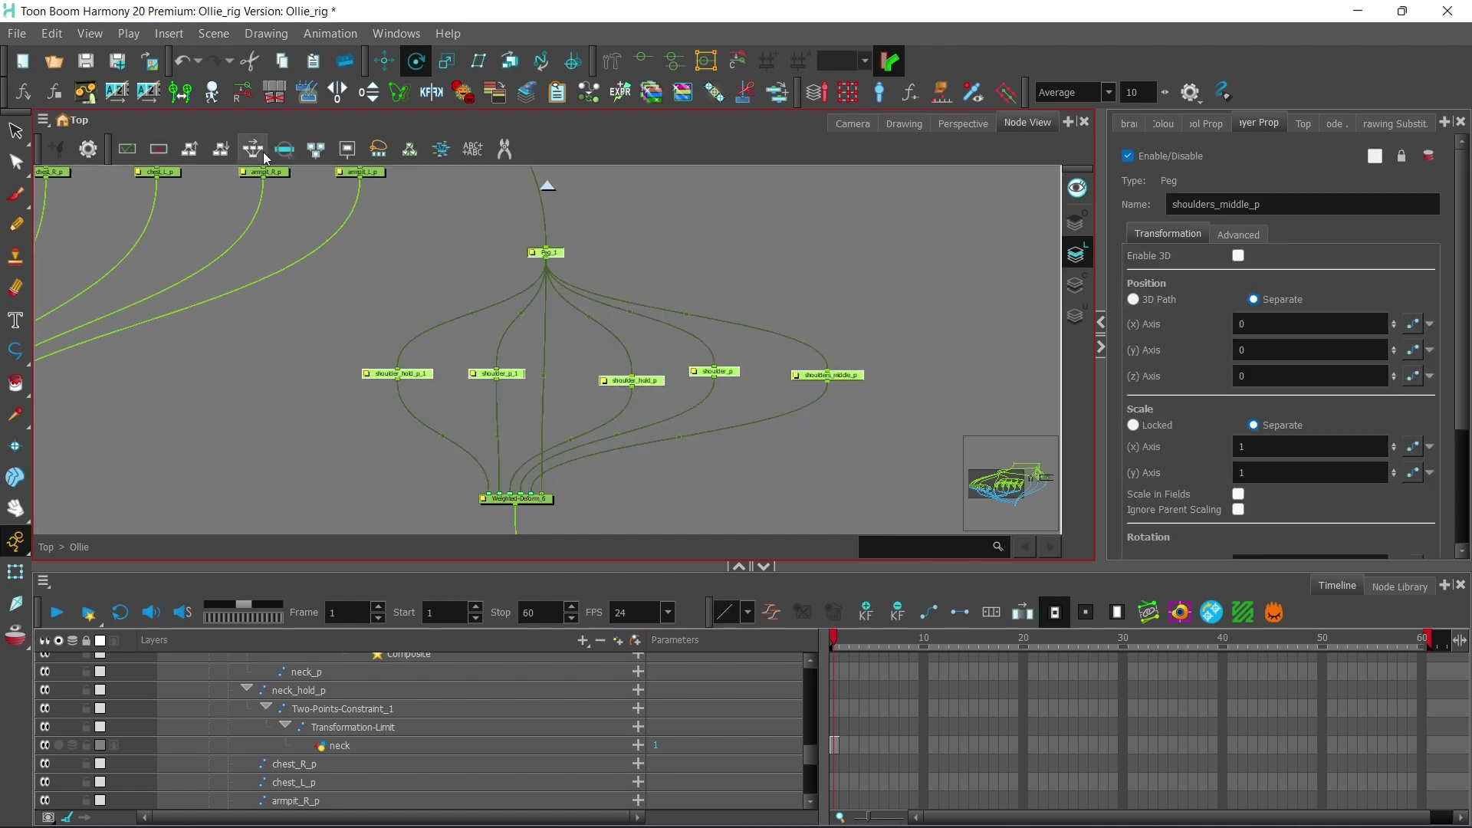
left_click(254, 149)
left_click_drag(784, 287, 758, 326)
left_click(610, 274)
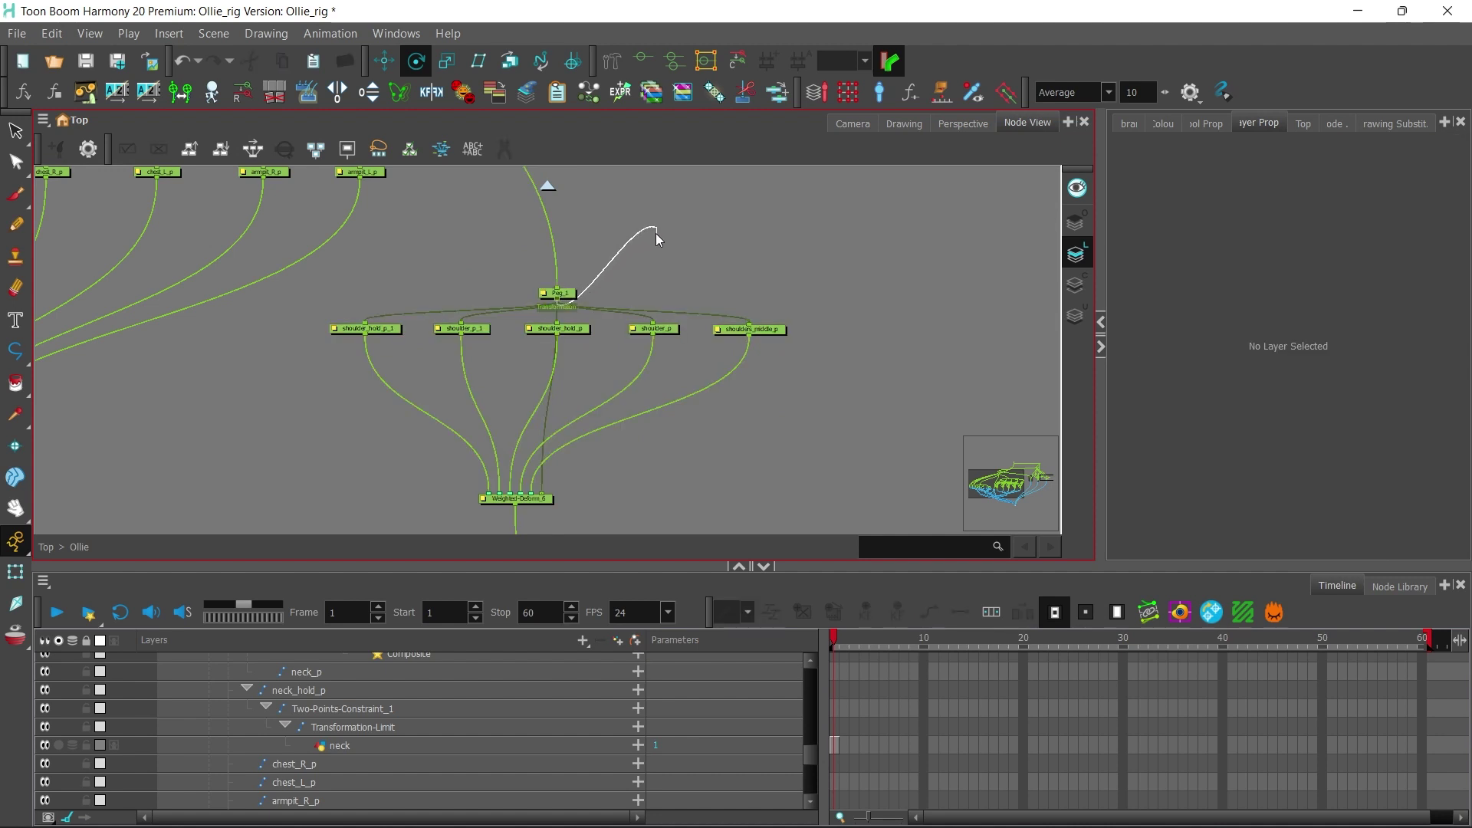
Step: Reposition Peg_1 above the row of shoulder pegs and save the scene
left_click_drag(566, 292, 770, 307)
left_click(742, 224)
scroll(771, 307, "down", 3)
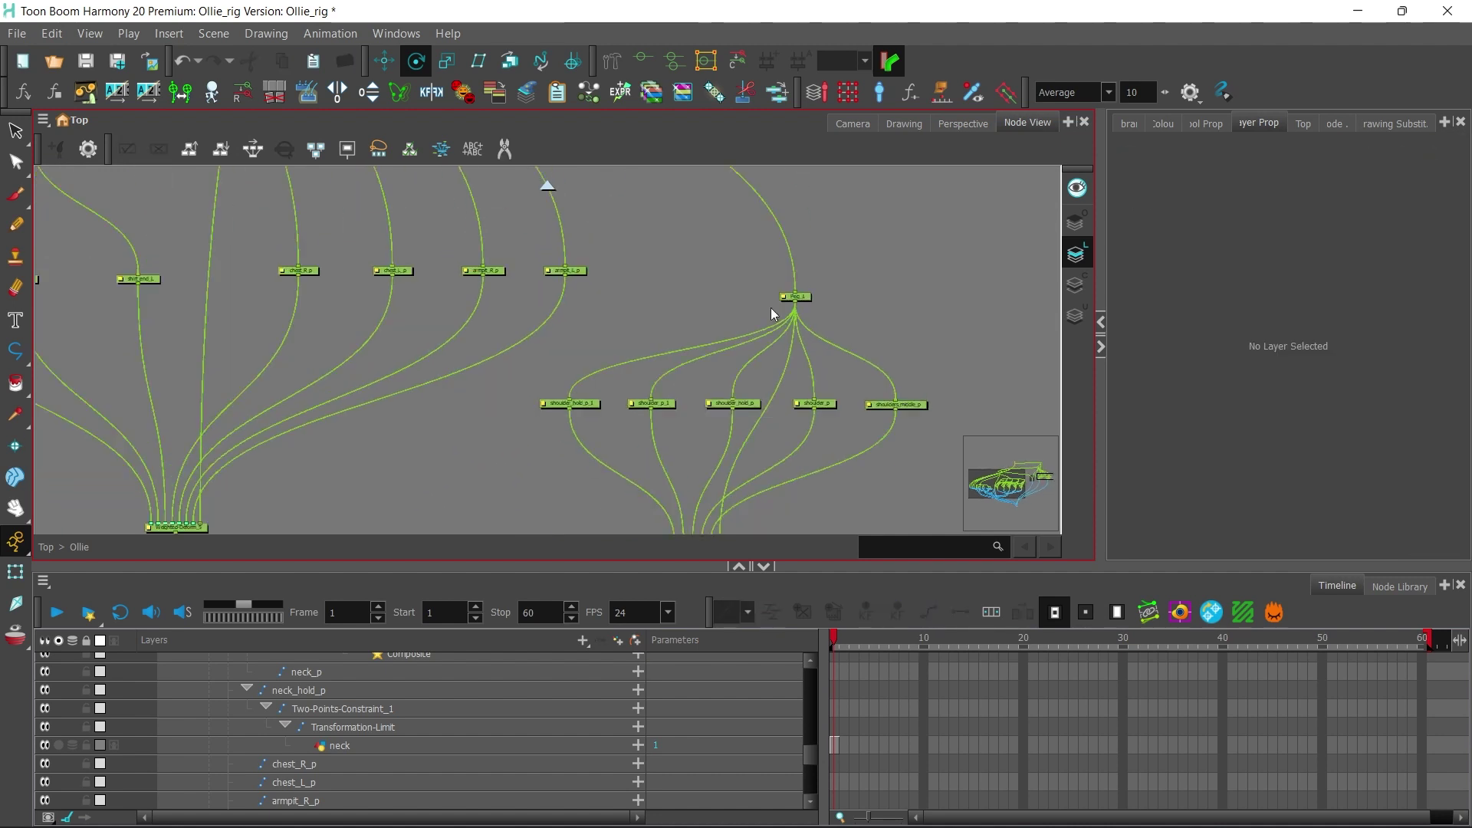
left_click_drag(512, 244, 680, 277)
left_click_drag(768, 301, 230, 330)
left_click(793, 289)
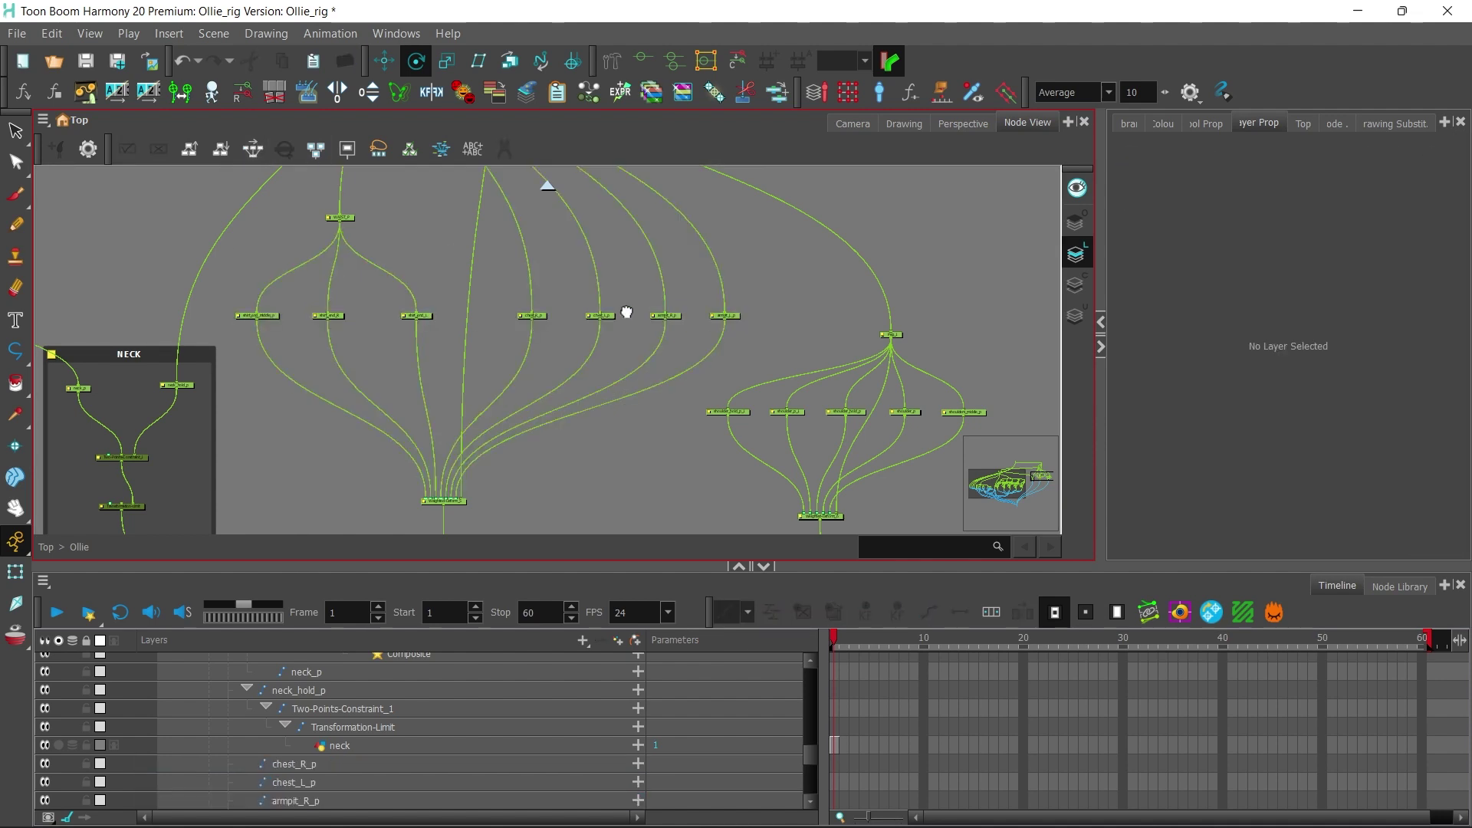
left_click_drag(815, 276, 614, 231)
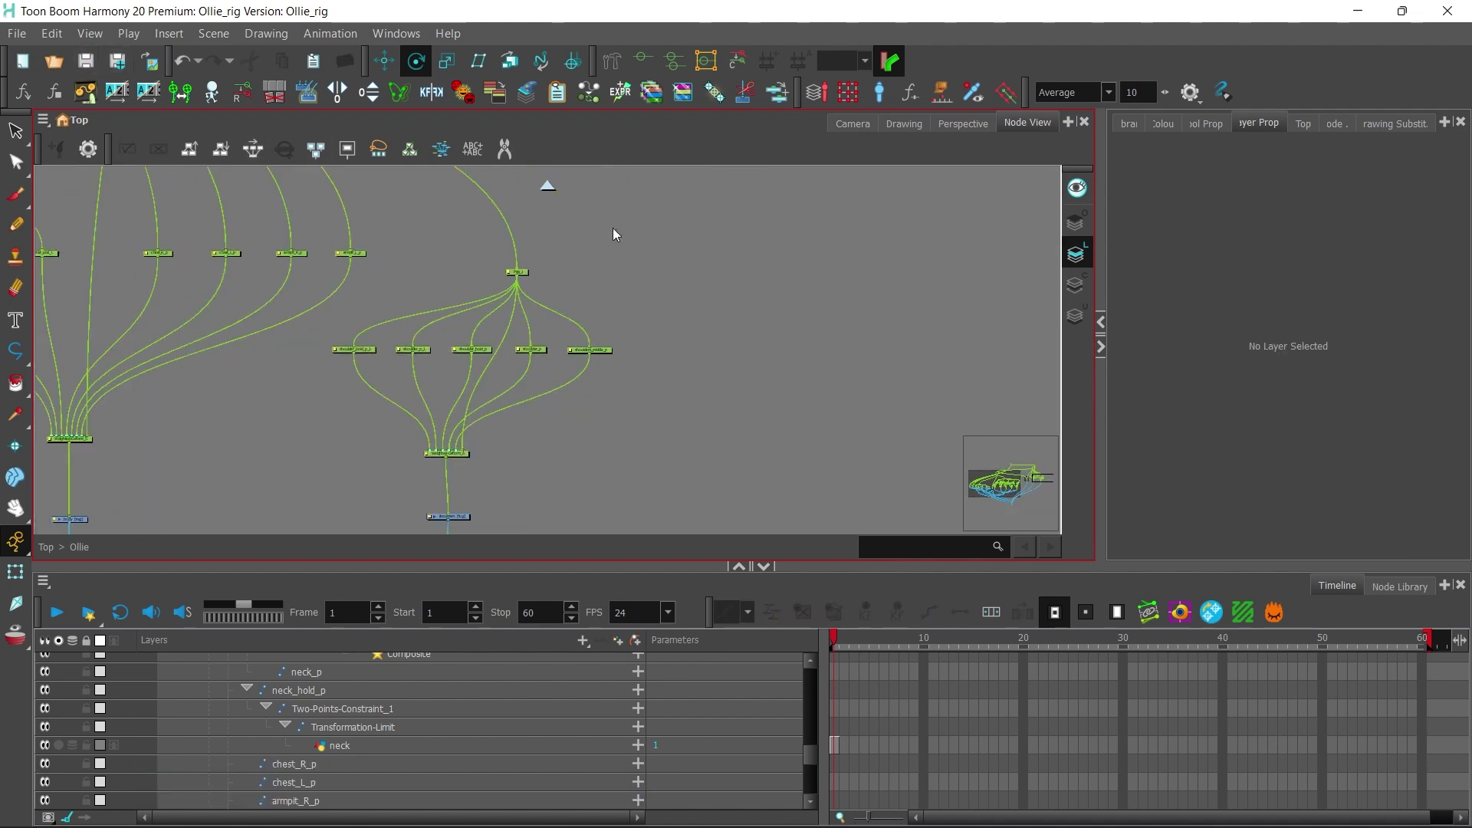
Step: Rename the duplicated shoulder peg as shoulder_p_R and mirror its X pivot to the opposite shoulder
scroll(579, 312, "up", 4)
left_click_drag(579, 312, 690, 268)
left_click(394, 333)
left_click(1236, 203)
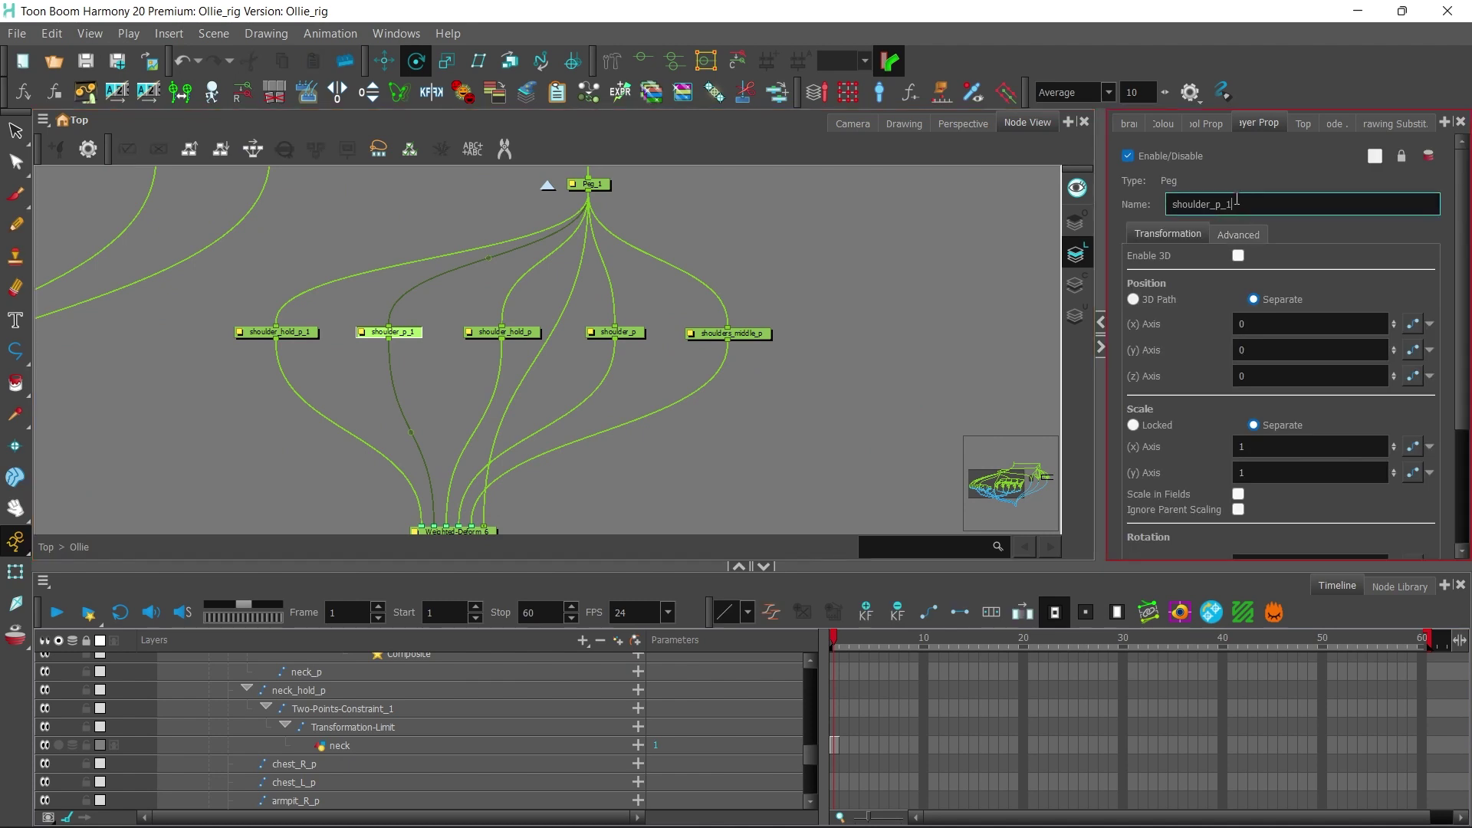
key("Return")
scroll(1356, 274, "down", 5)
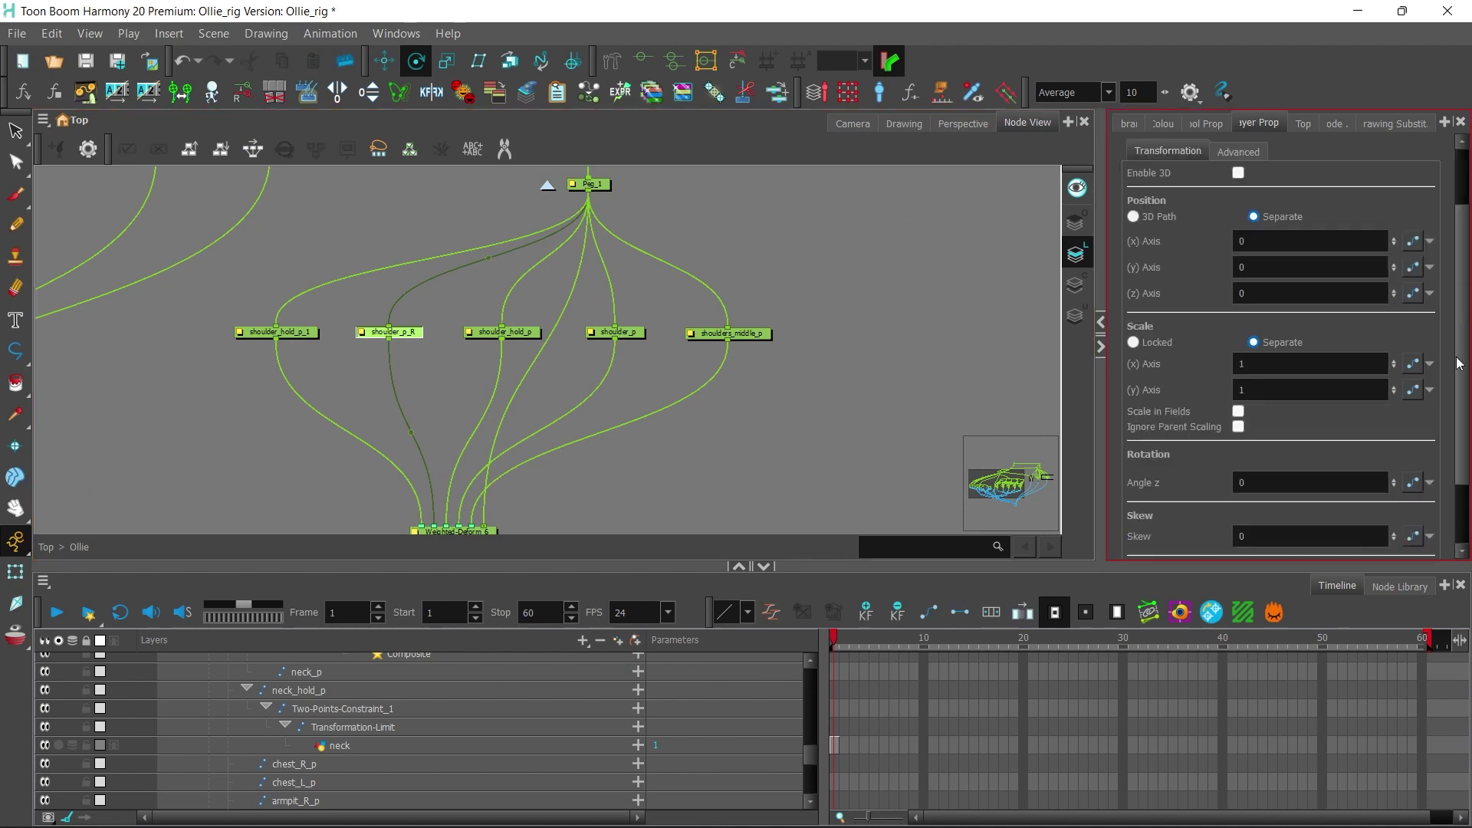
Step: Rename the duplicated hold peg as shoulder_hold_p_R and mirror its X pivot to the opposite side
left_click(306, 330)
left_click_drag(1248, 203, 1288, 200)
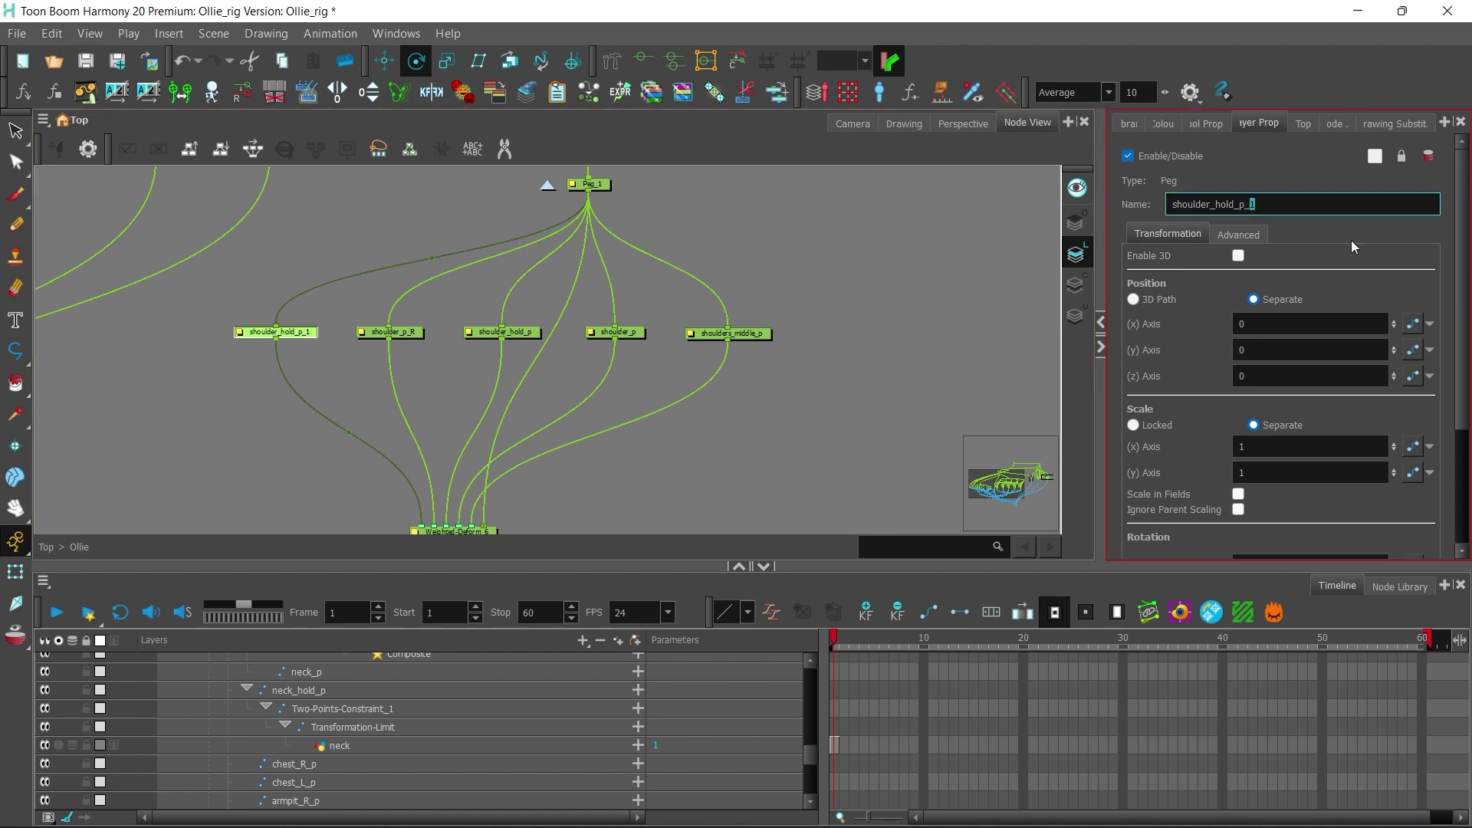
type("R")
key("Return")
scroll(1454, 271, "down", 5)
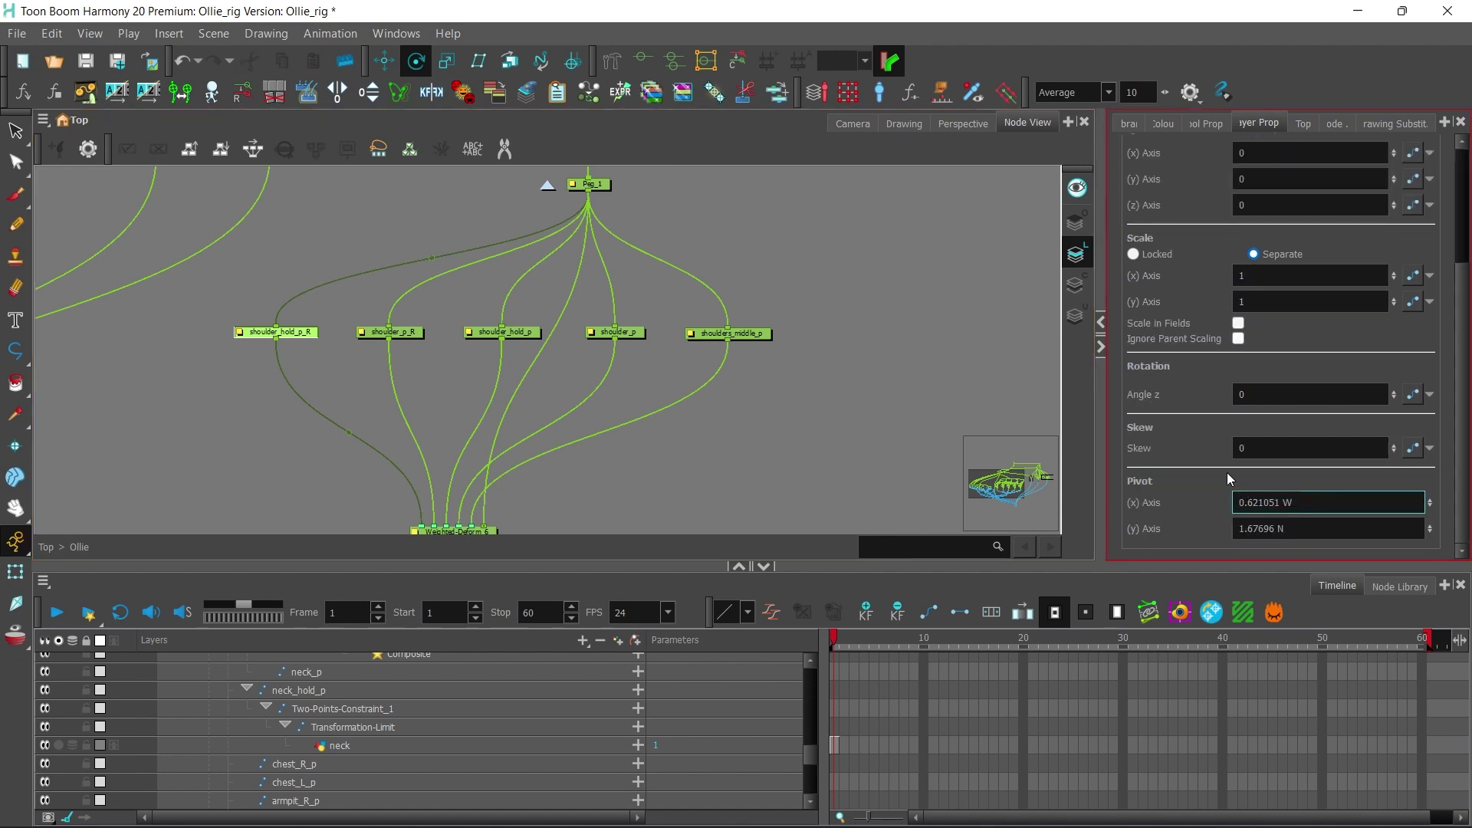
Step: Rename the two original pegs as shoulder_hold_p_L and shoulder_p_L
left_click(503, 332)
left_click(1278, 202)
type("_hold_p_L")
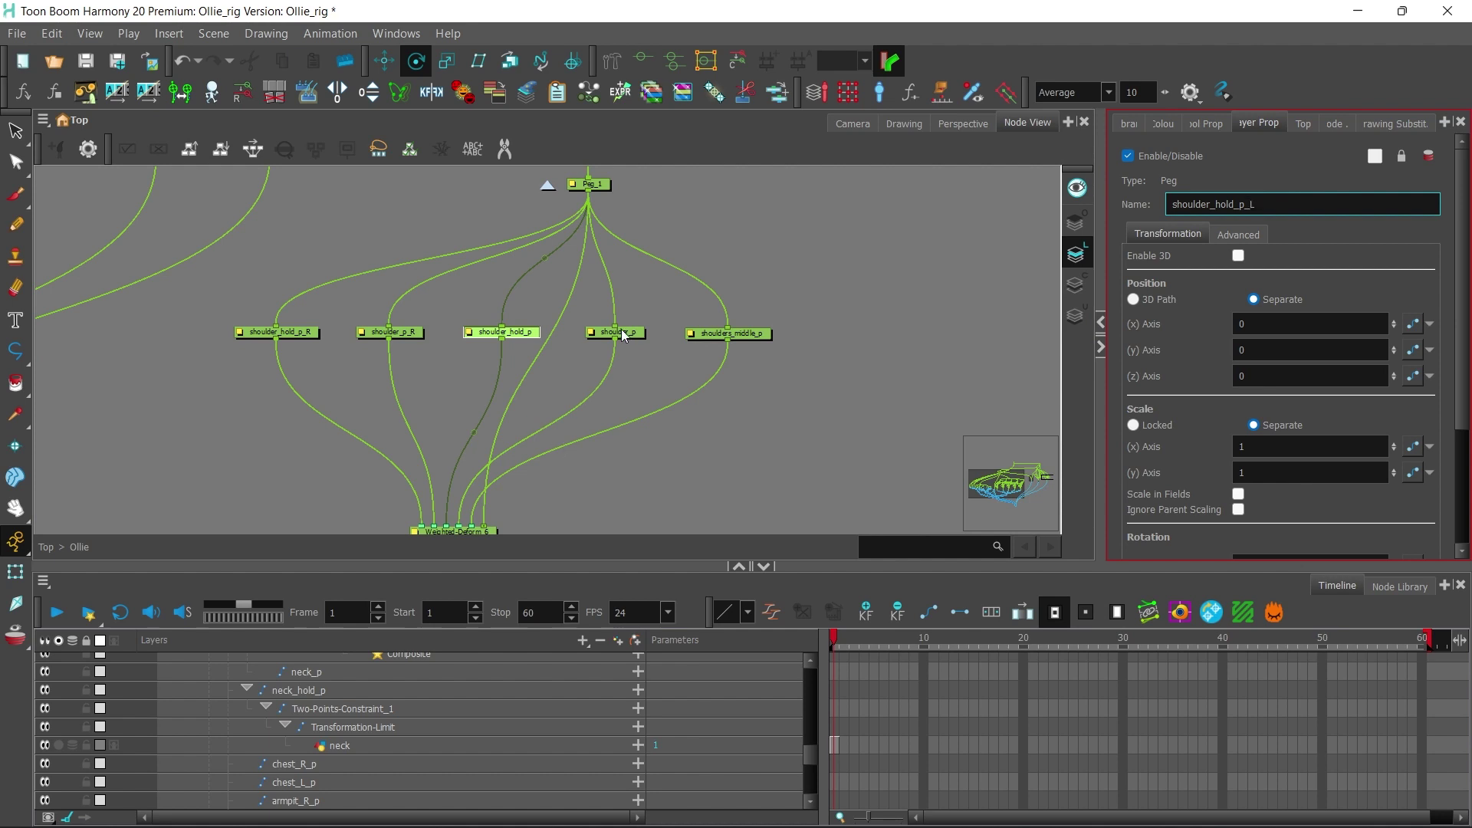
left_click(623, 336)
left_click(1272, 201)
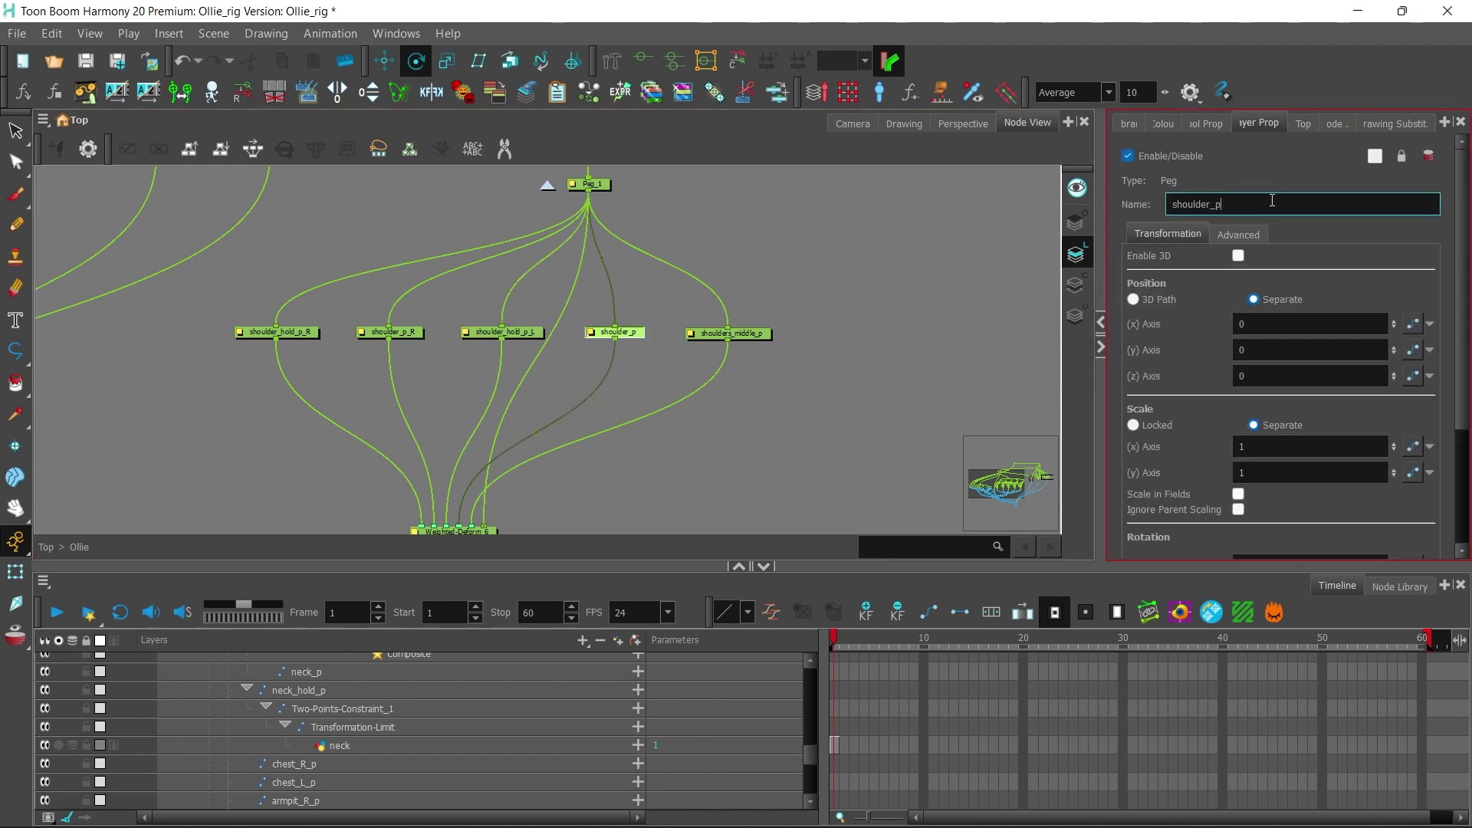
left_click(464, 348)
Step: Try translating shoulder_p_R in the camera view to test the shoulder deformation, and undo the moves
left_click(391, 332)
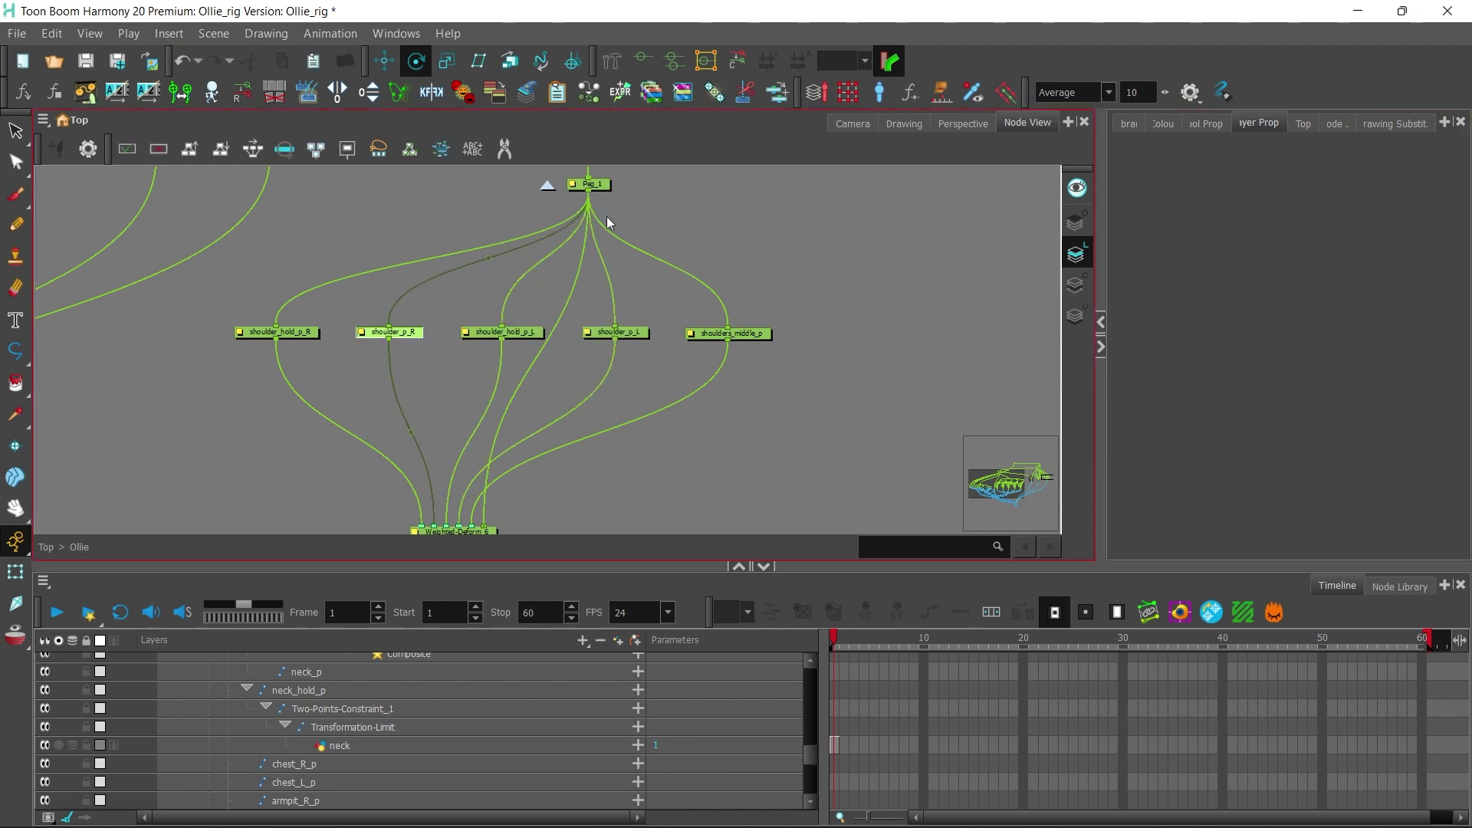
left_click(842, 122)
left_click(384, 62)
left_click_drag(901, 268, 1007, 403)
right_click(1001, 402)
left_click(815, 179)
key("ctrl+z")
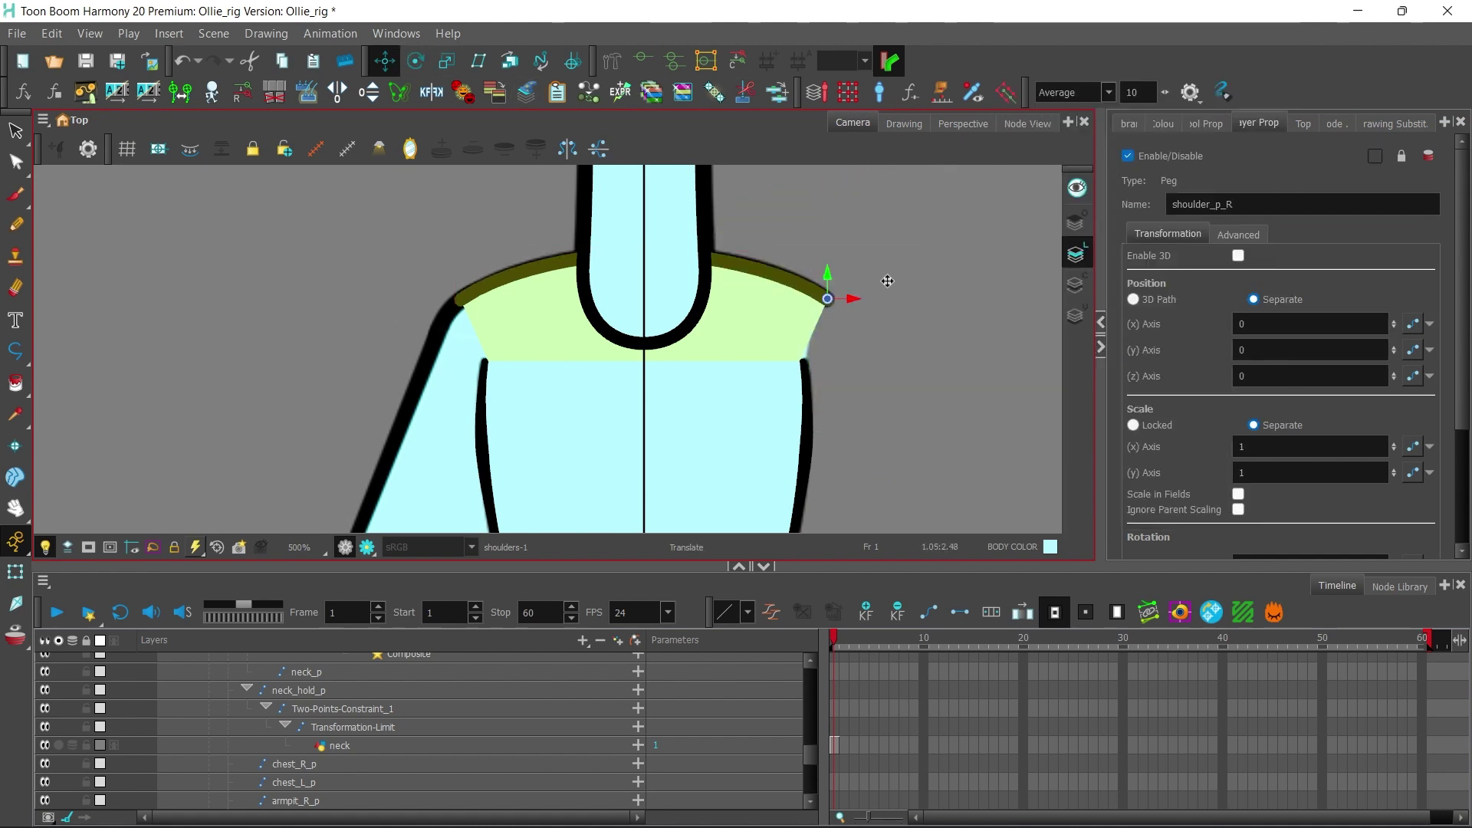
left_click_drag(886, 282, 900, 334)
key("ctrl+z")
Step: Switch to the Transform tool with nothing selected and save the scene
left_click(15, 572)
left_click(176, 188)
key("1")
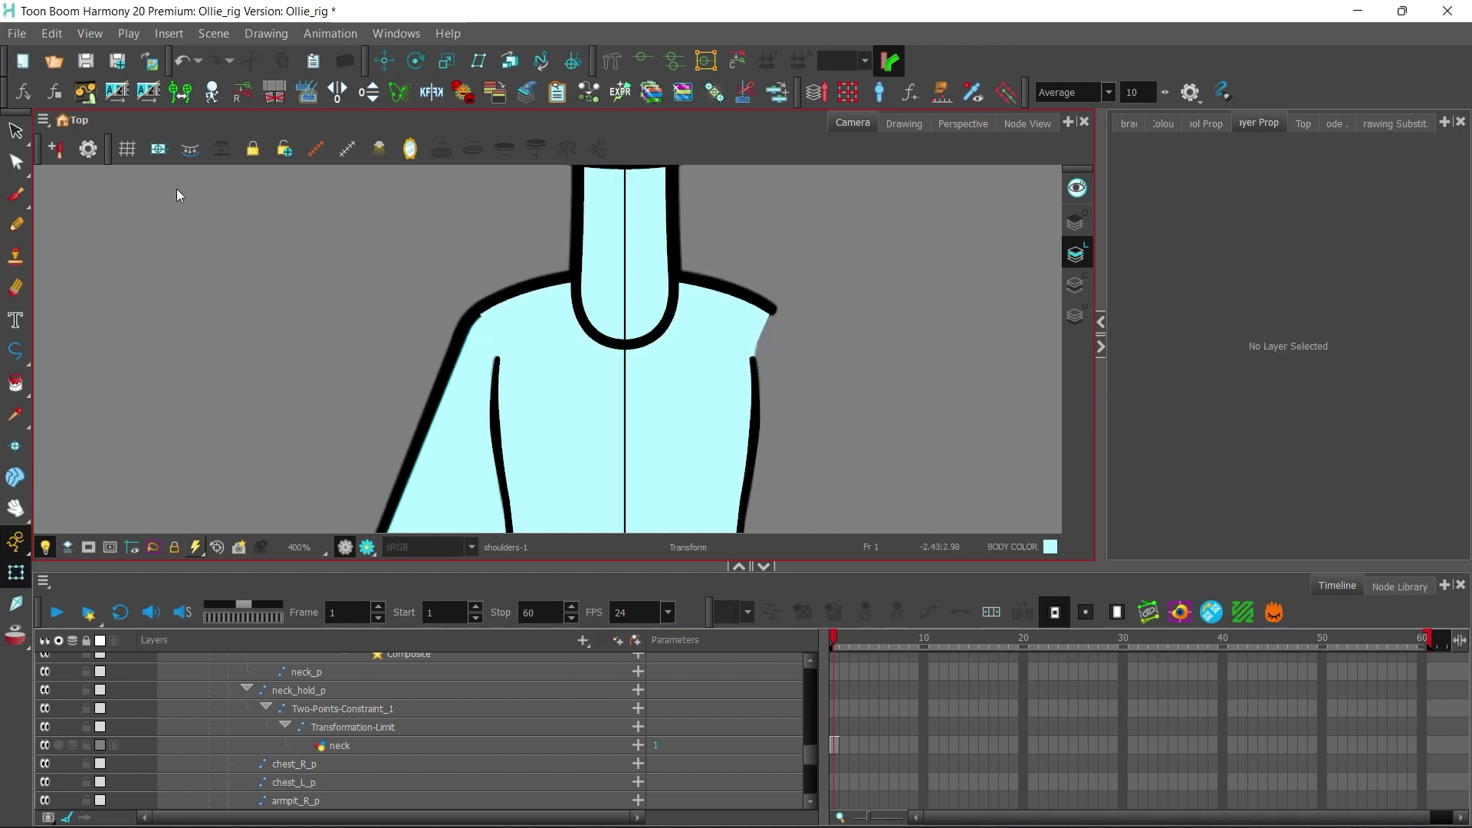
key("1")
key("1")
left_click(86, 62)
key("1")
key("1")
key("1")
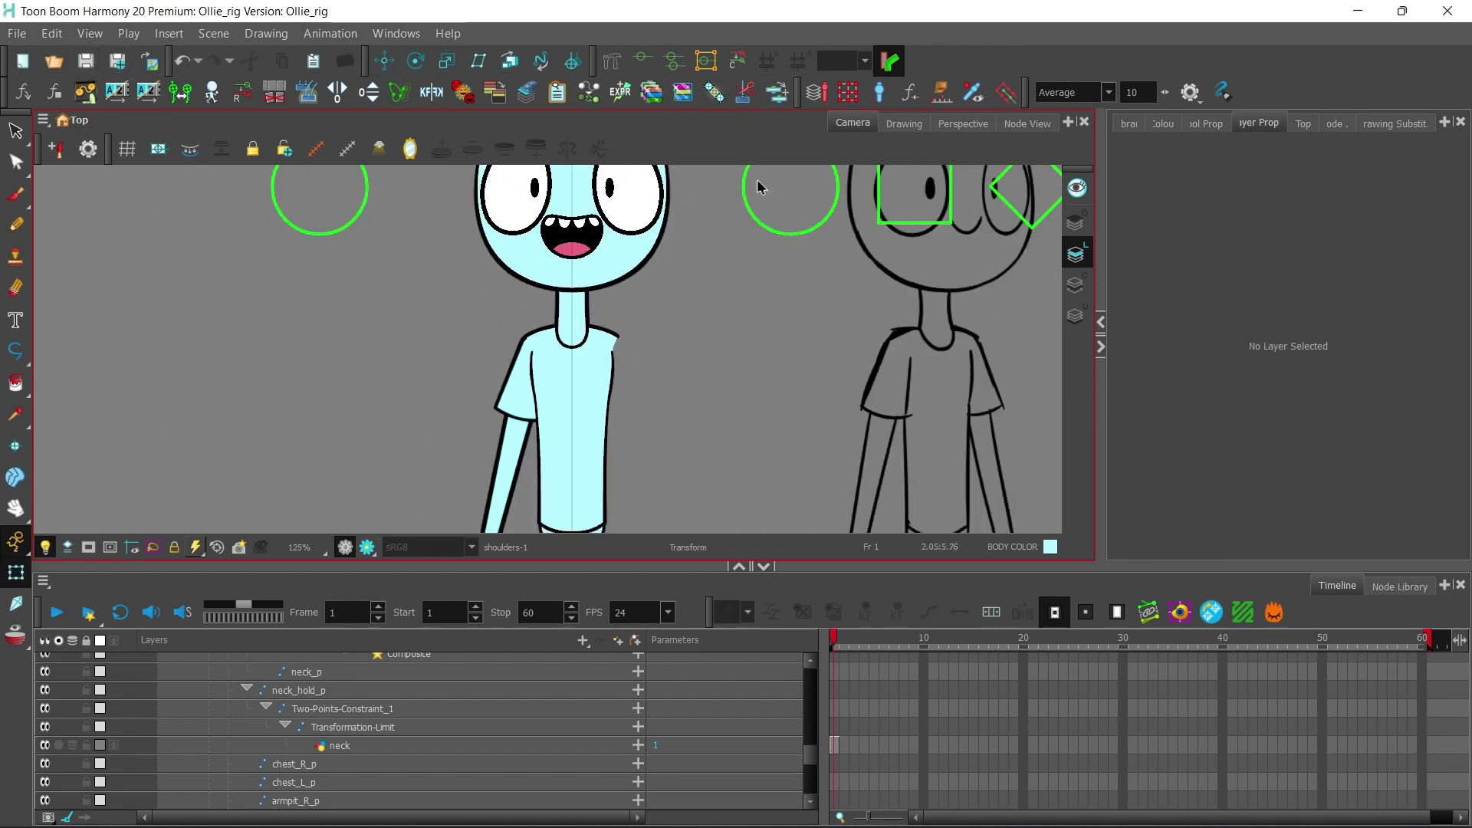
Step: Delete Peg_1 above the row of shoulder pegs
left_click(1027, 124)
left_click_drag(470, 243, 510, 331)
scroll(510, 331, "down", 1)
left_click(614, 283)
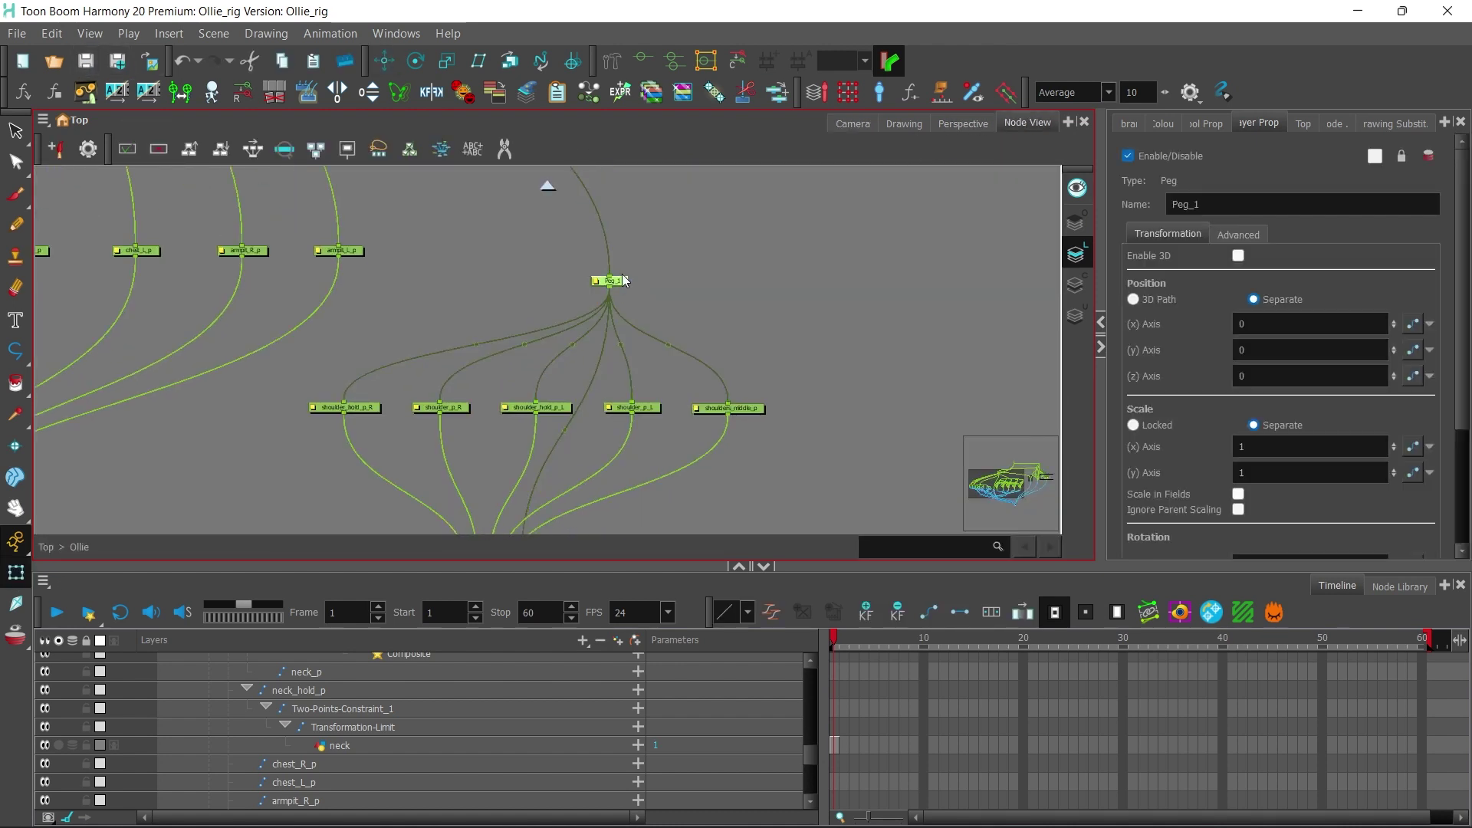
key("Delete")
Step: Position the shoulder nodes beside the torso network and group them in a new backdrop
left_click_drag(571, 248, 662, 352)
key("1")
key("1")
key("1")
key("1")
key("1")
key("1")
key("1")
key("1")
left_click_drag(615, 258, 614, 328)
left_click_drag(368, 258, 557, 236)
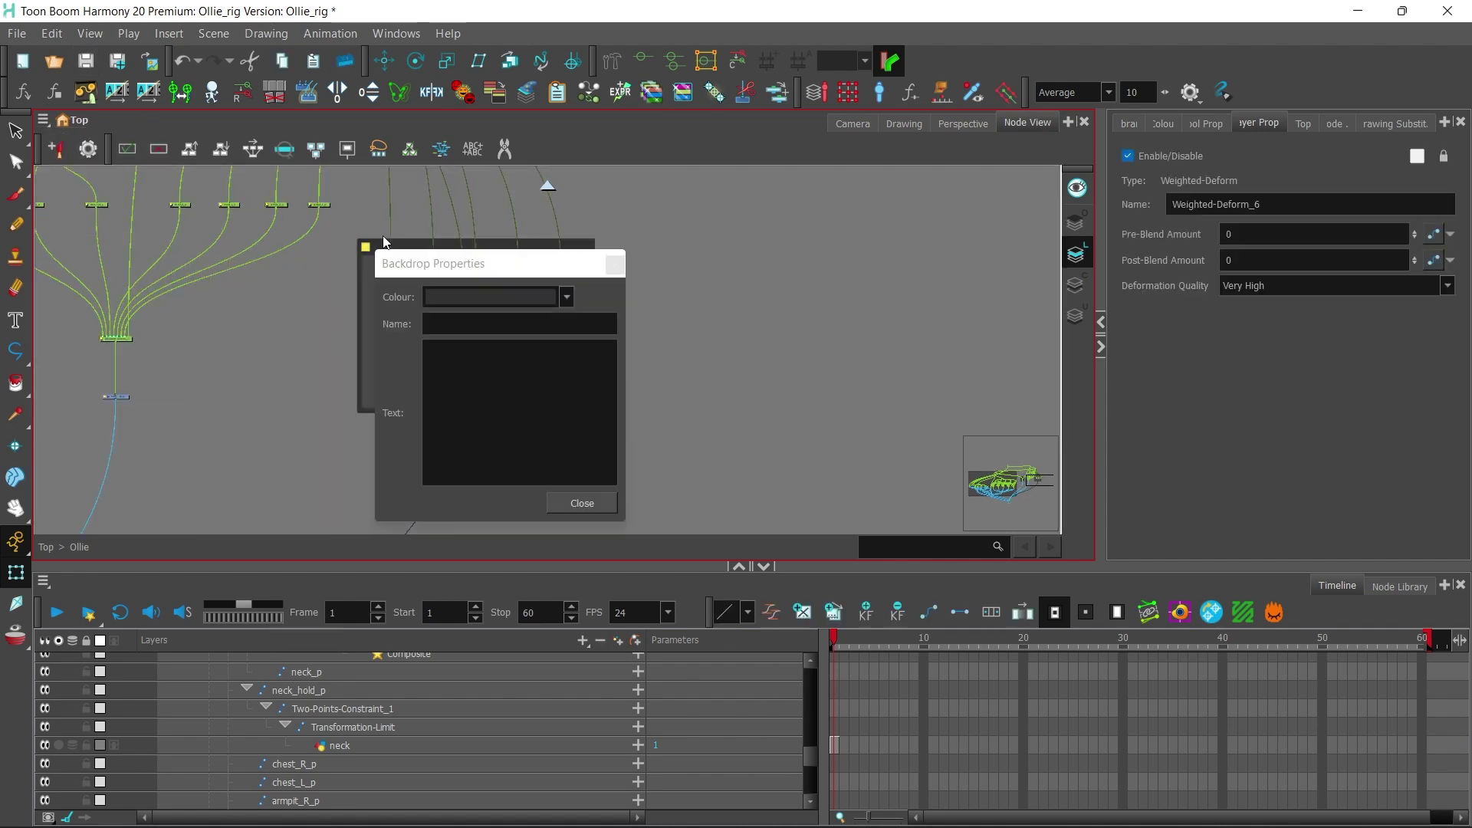
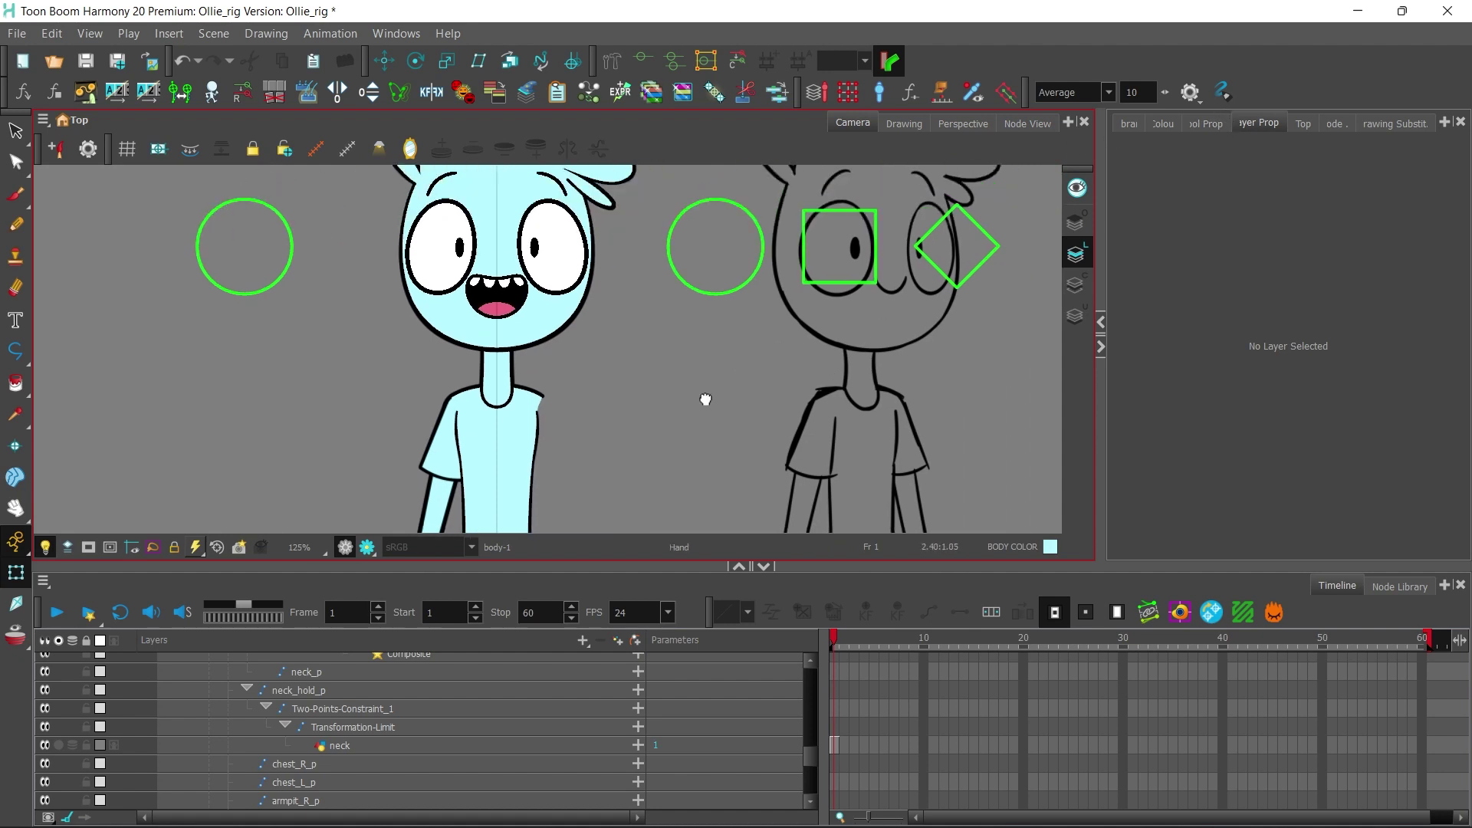
Step: Import the controller_square_2 template from the Harmony Premium Library into the timeline at frame 1
left_click(1184, 124)
left_click(1159, 125)
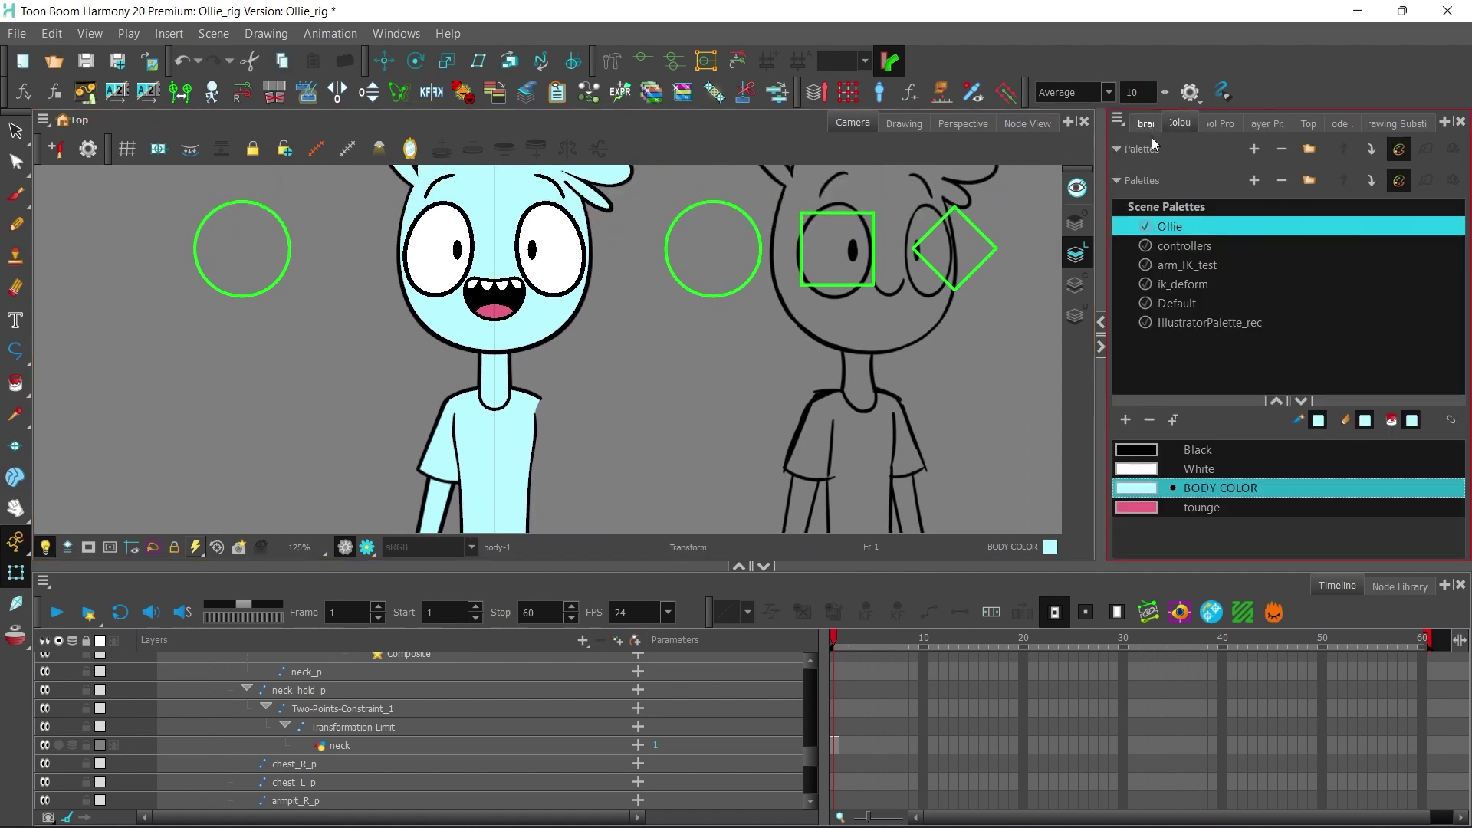
left_click(1173, 486)
left_click(1363, 265)
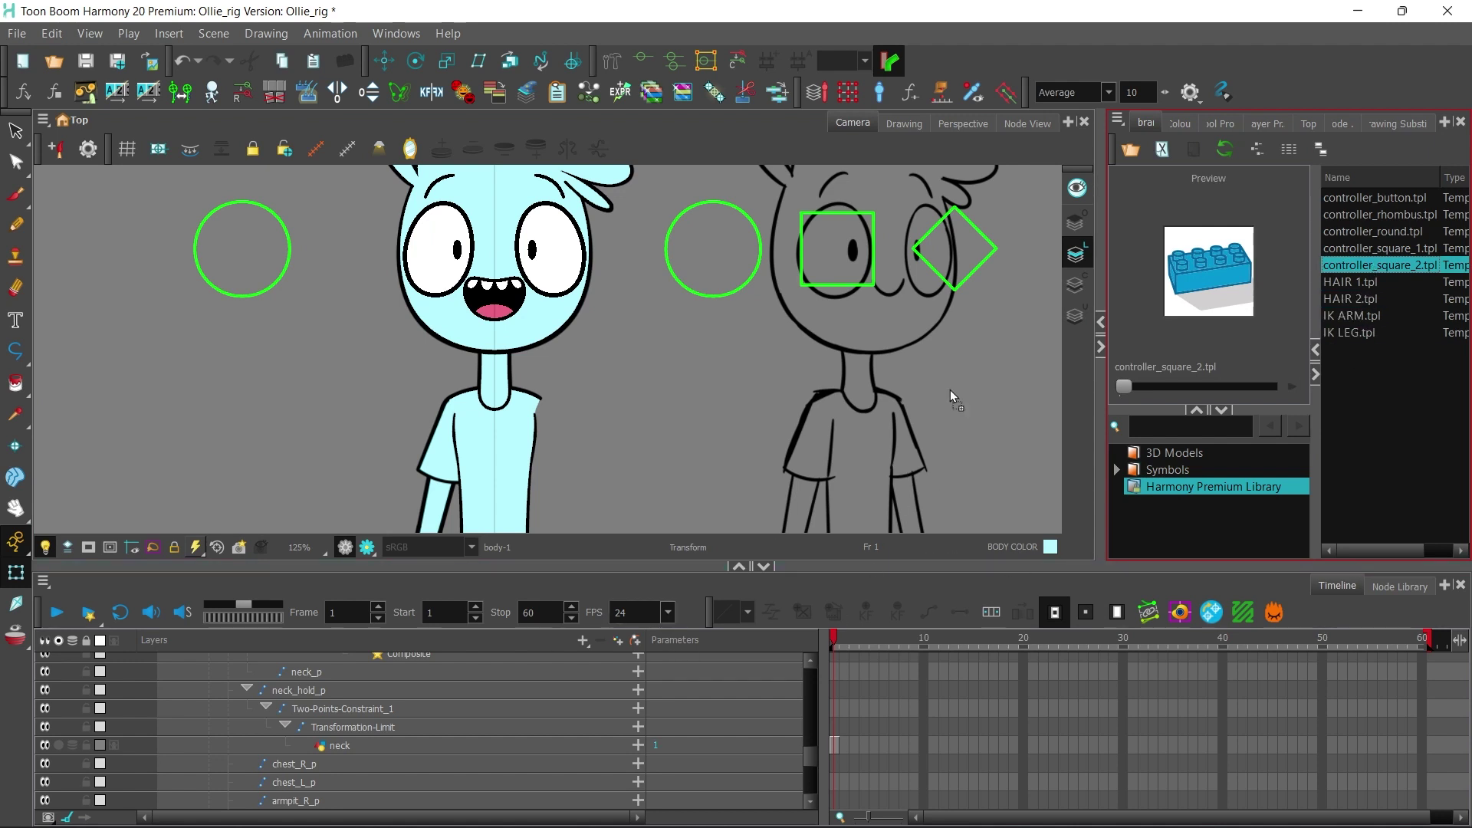
left_click_drag(950, 389, 375, 684)
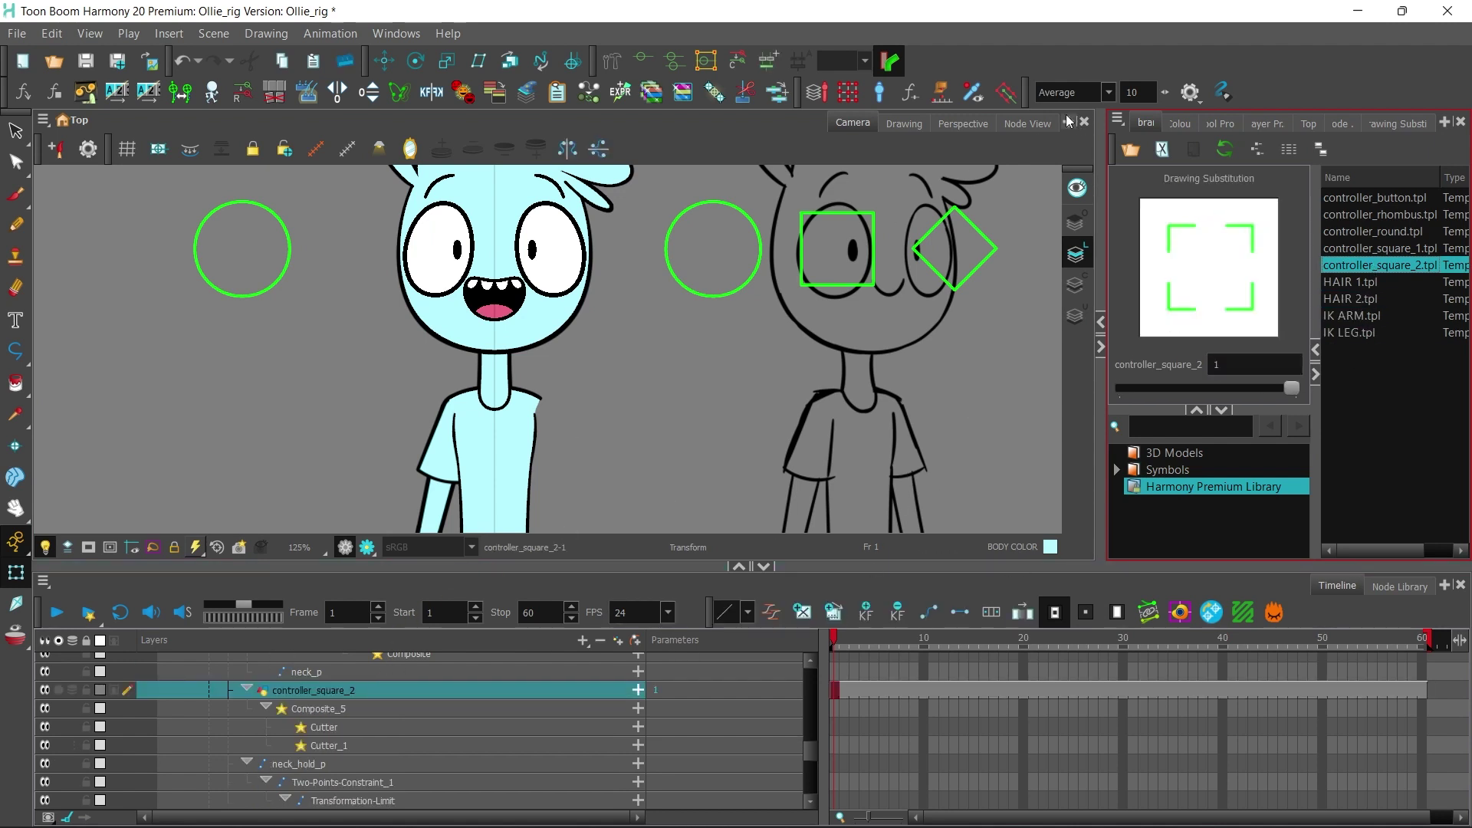
Step: Move the controller_square_2 node across the network to the area of the existing control nodes beside the HEAD backdrop
left_click(1033, 123)
scroll(827, 219, "down", 6)
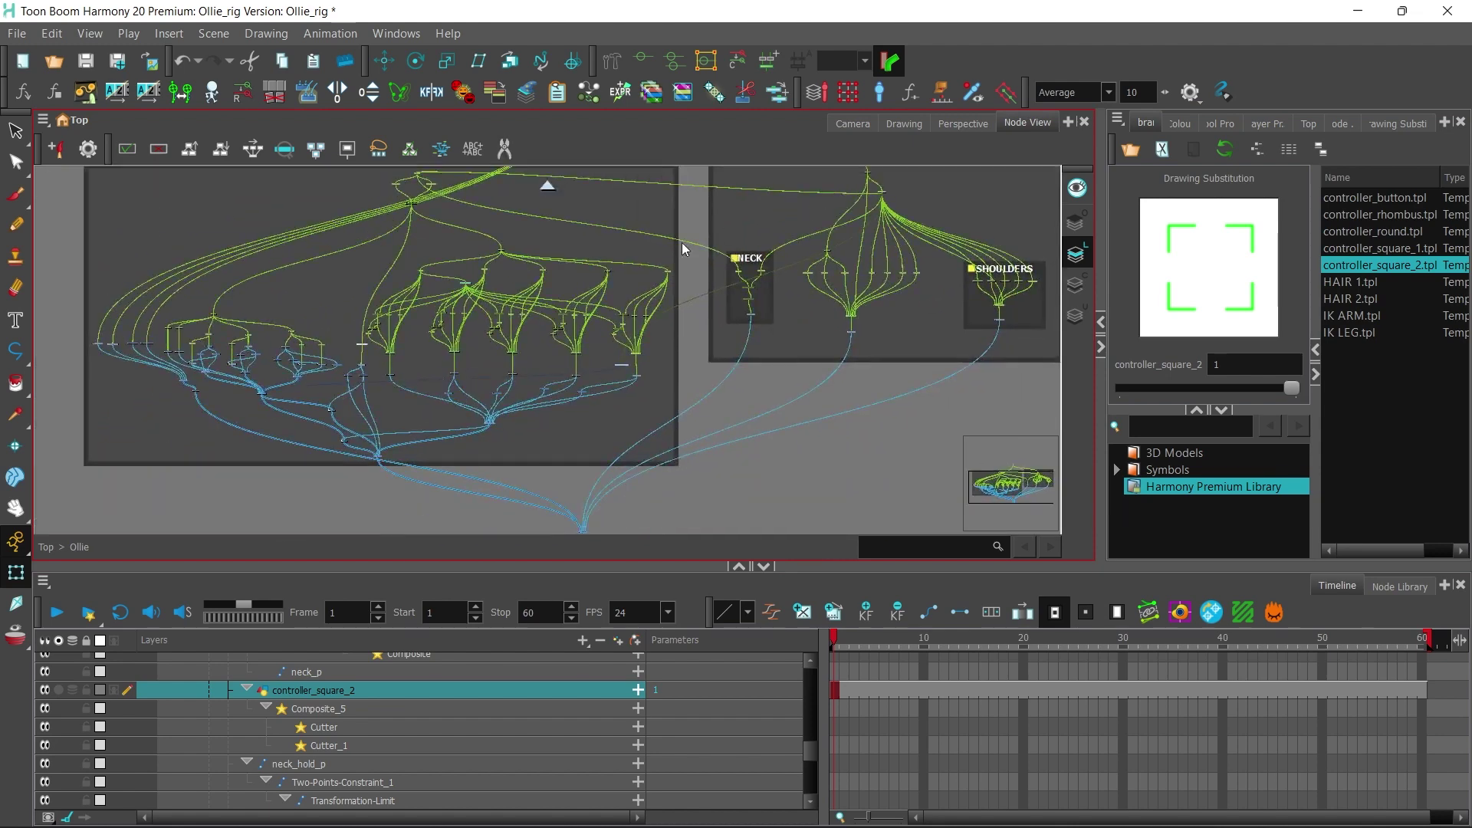
scroll(682, 242, "up", 6)
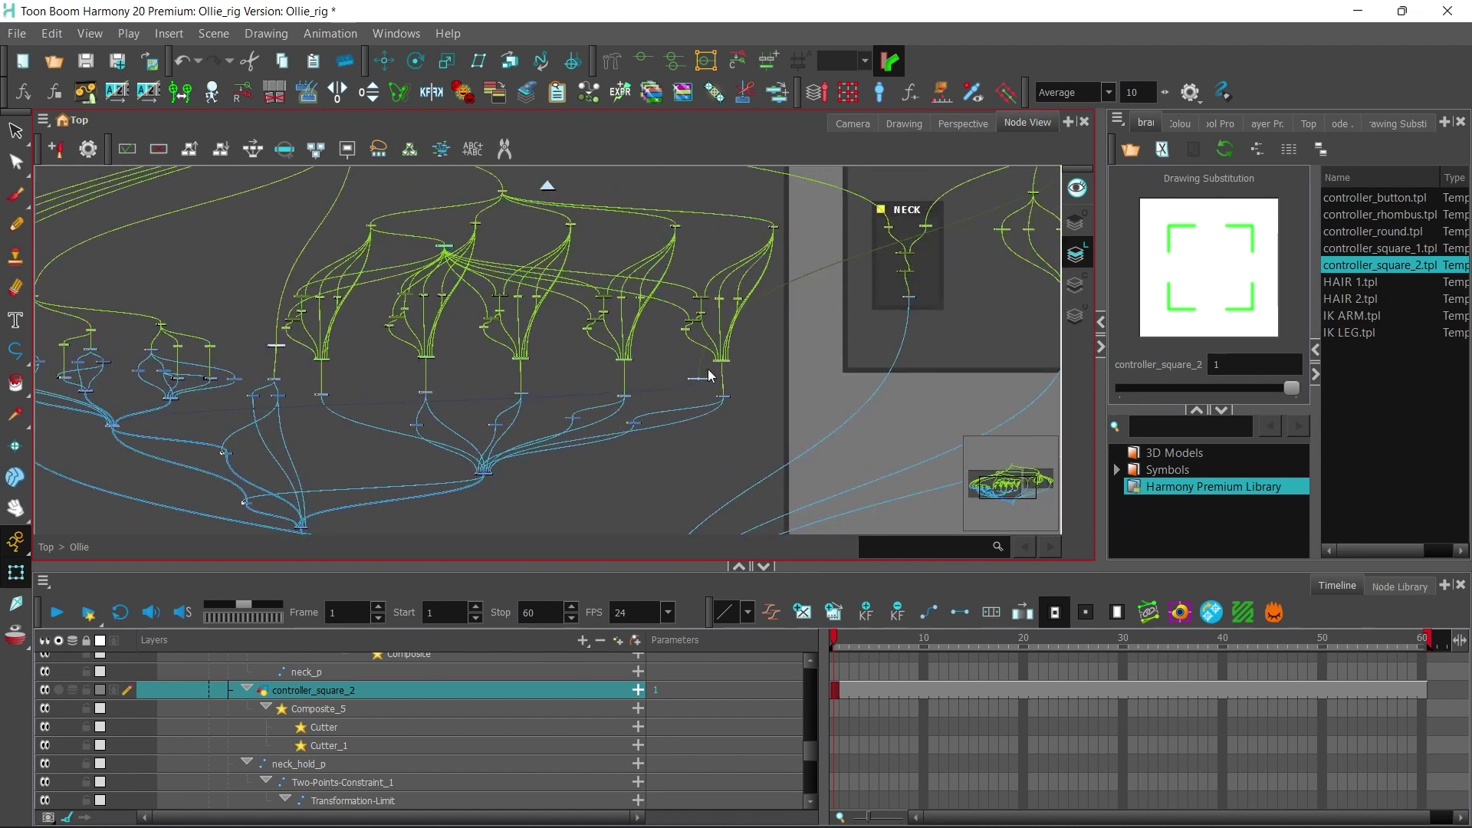
left_click_drag(131, 355, 484, 354)
left_click_drag(209, 329, 463, 293)
scroll(546, 343, "up", 1)
scroll(546, 358, "up", 3)
left_click_drag(541, 458, 176, 406)
scroll(383, 368, "left", 6)
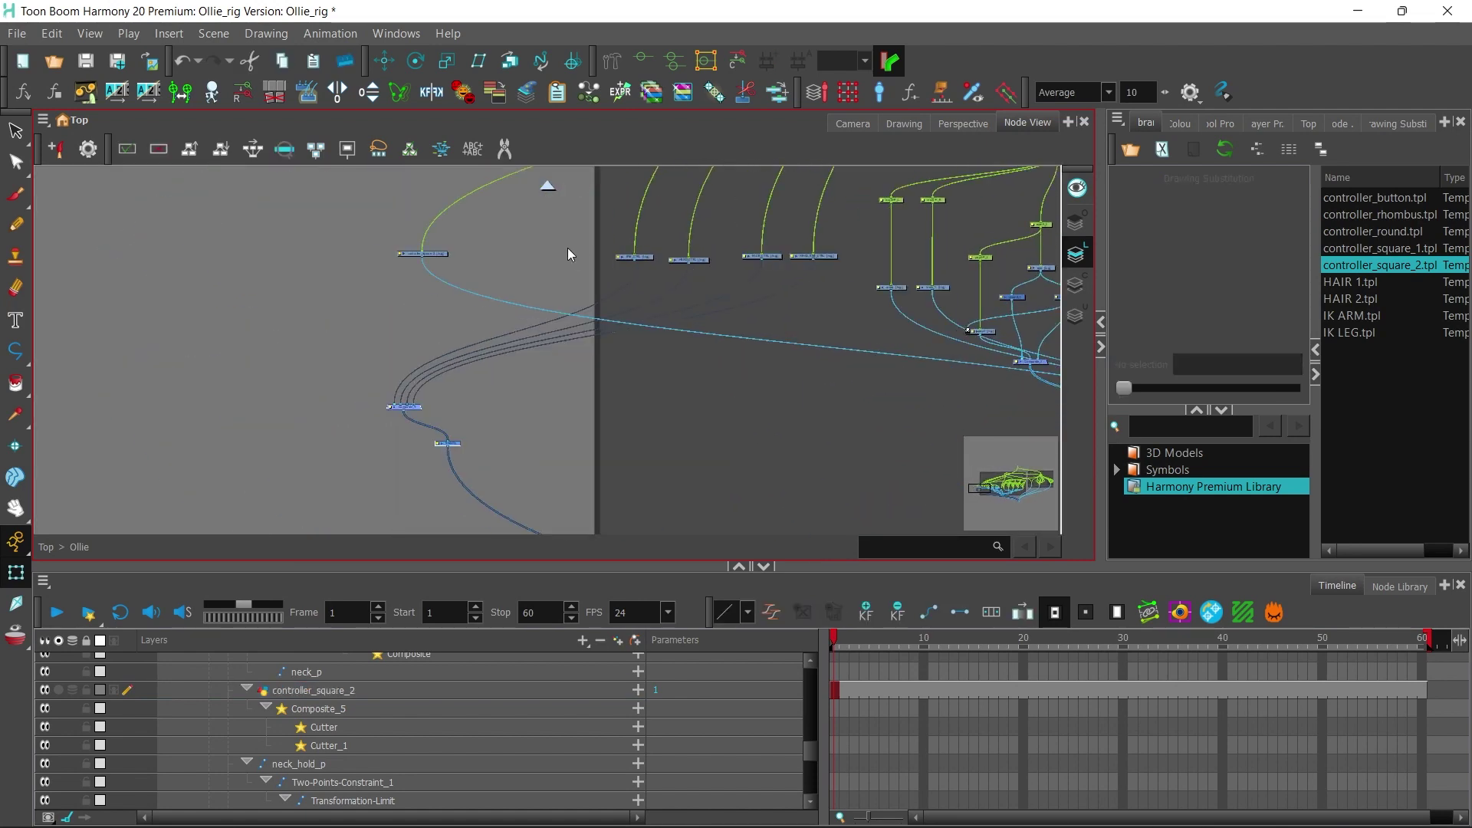
Step: Move the four existing control nodes out of the HEAD backdrop and line them up above their composite
left_click(670, 271)
left_click_drag(671, 272, 296, 314)
left_click(434, 310)
left_click_drag(483, 265, 664, 294)
Step: Place the controller_square_2 node beside the other control nodes and reconnect its output to their composite
scroll(664, 291, "up", 3)
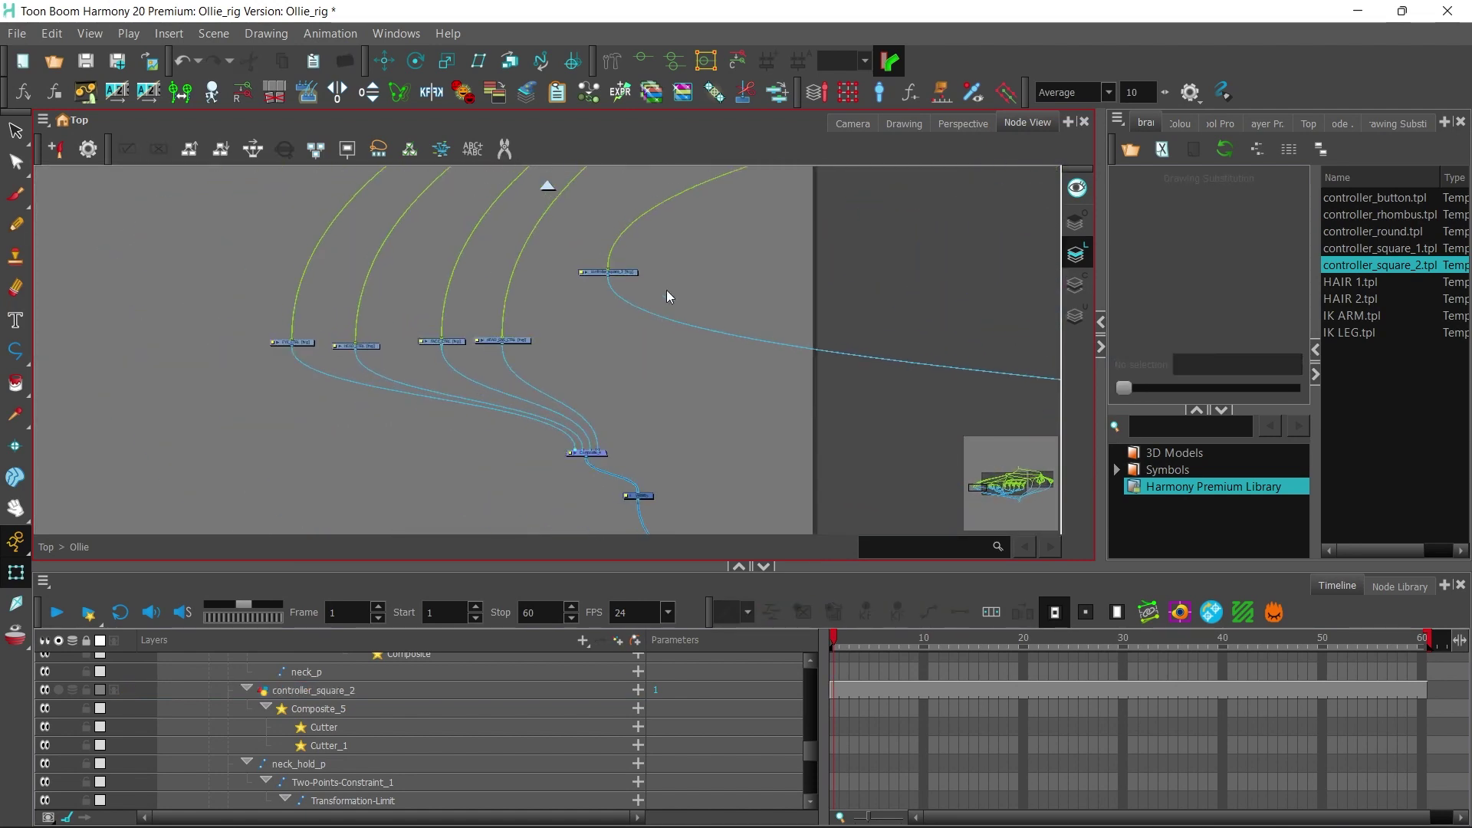
left_click(630, 240)
left_click_drag(629, 239, 94, 339)
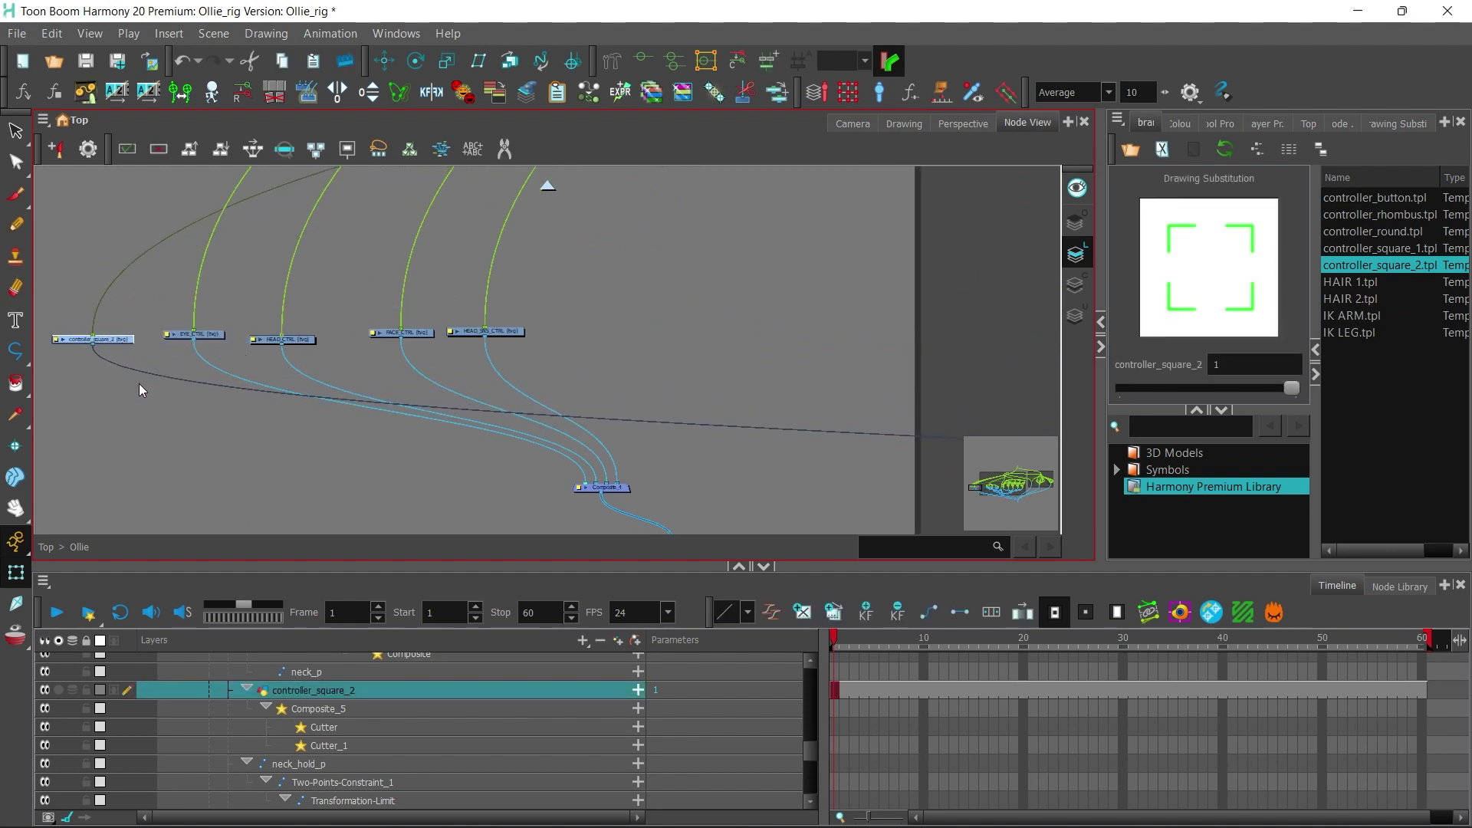
left_click_drag(378, 450, 586, 483)
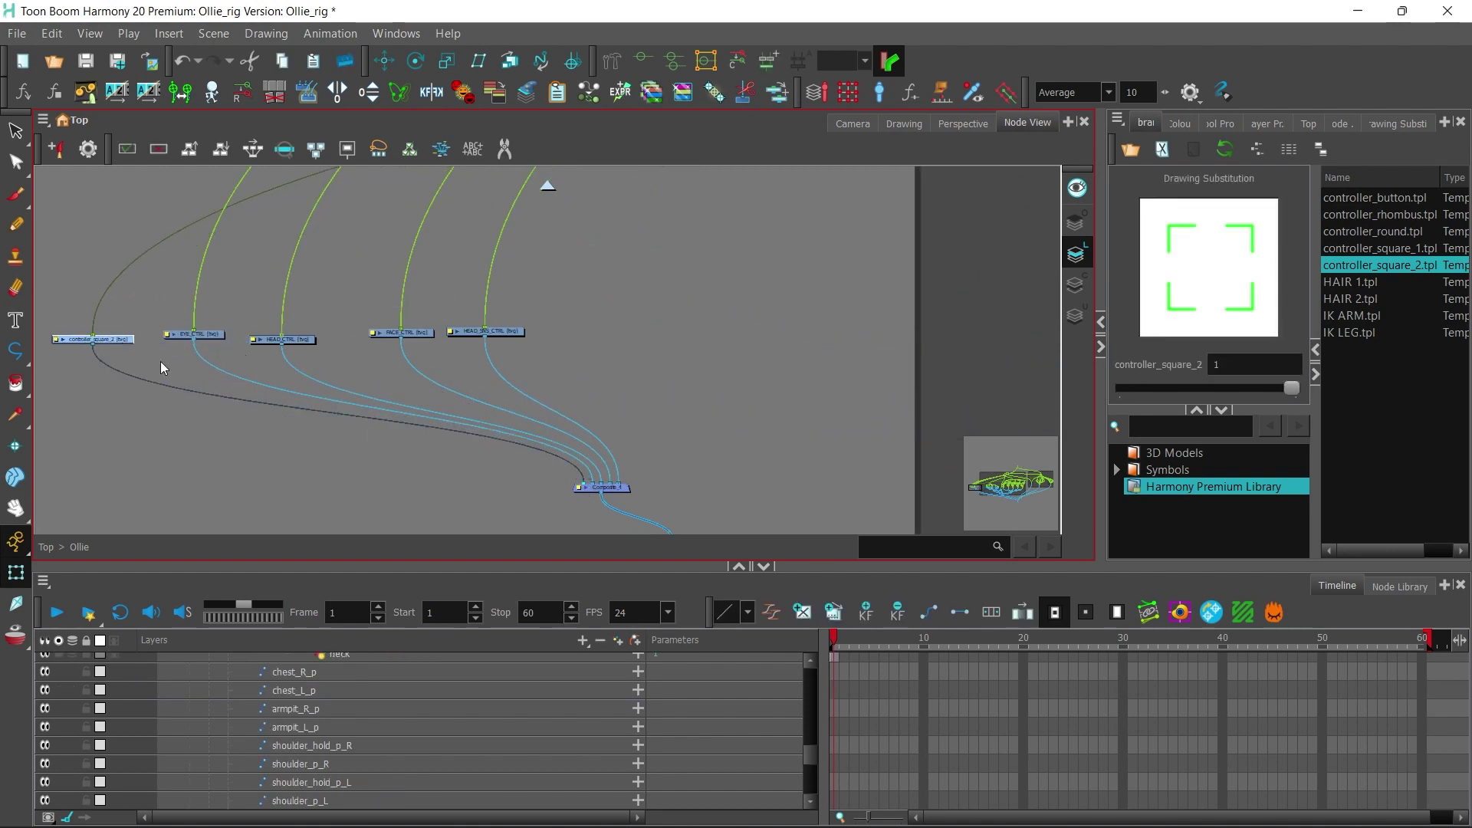
Step: Move the controller_square_2 drawing in the camera view from beside the feet up to the character's neck
left_click(851, 123)
left_click(15, 131)
left_click_drag(506, 300, 519, 280)
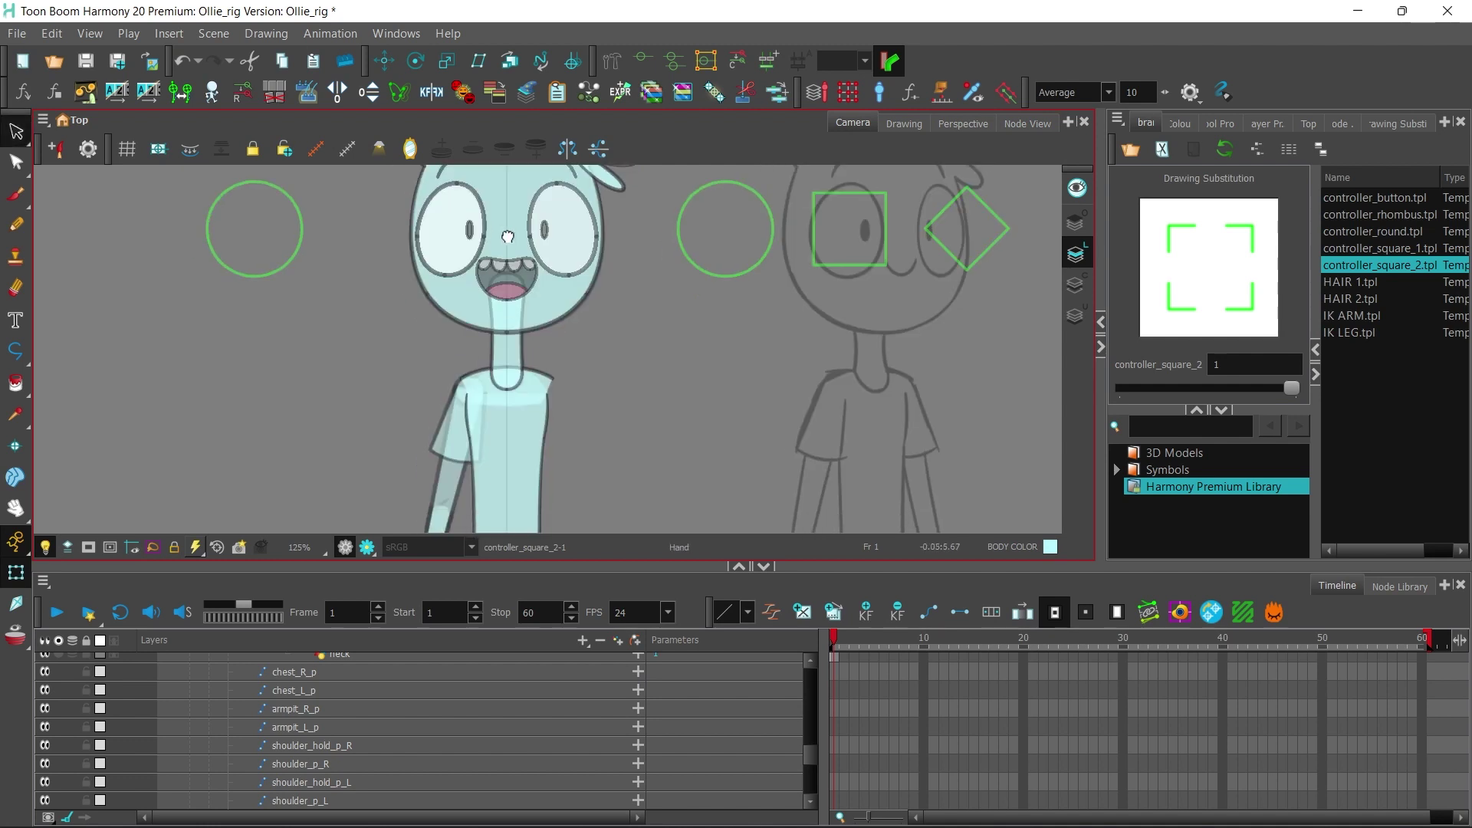
scroll(518, 280, "down", 4)
scroll(547, 349, "down", 2)
left_click(437, 500)
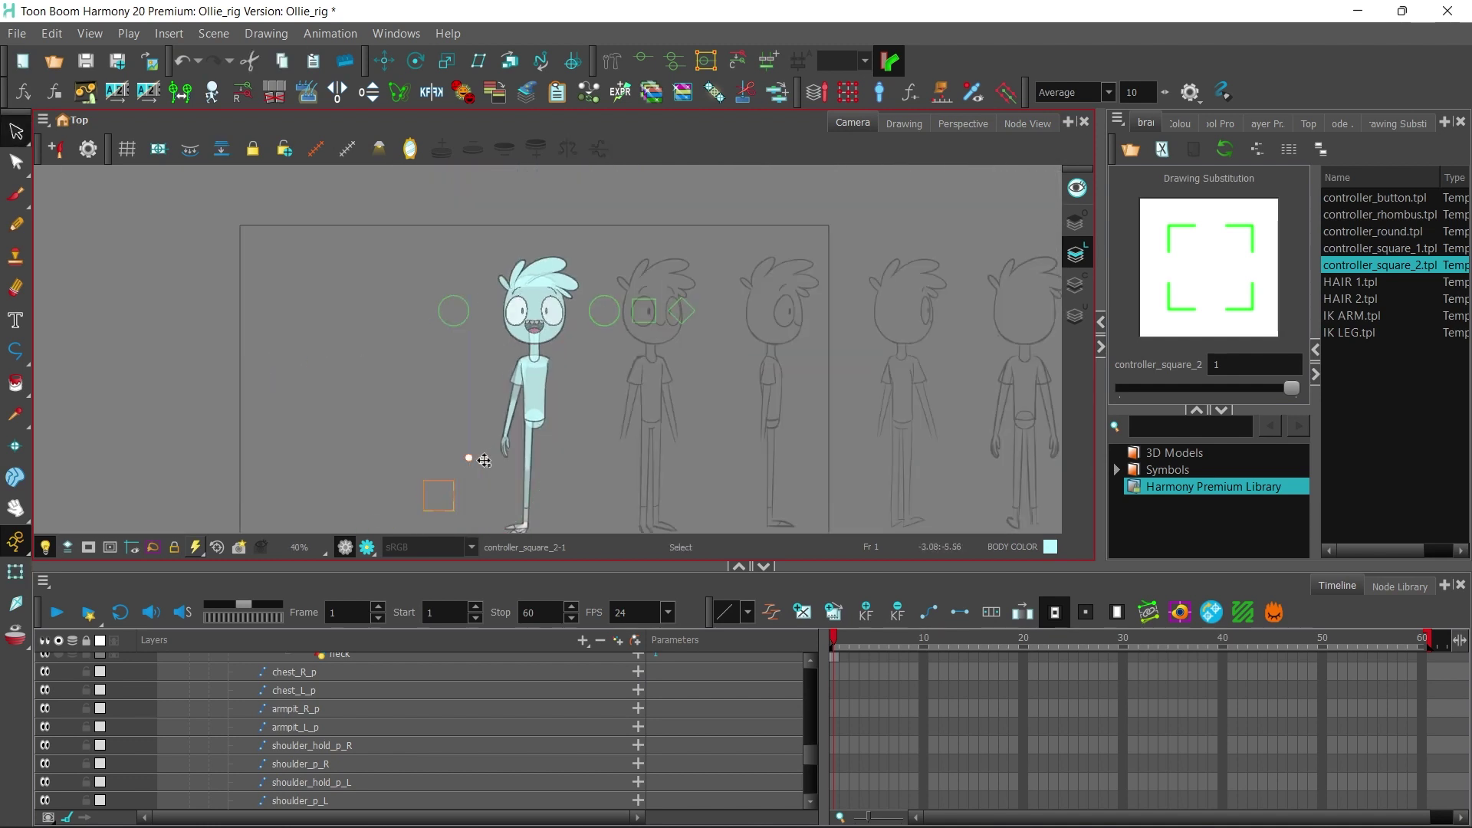
scroll(426, 523, "up", 1)
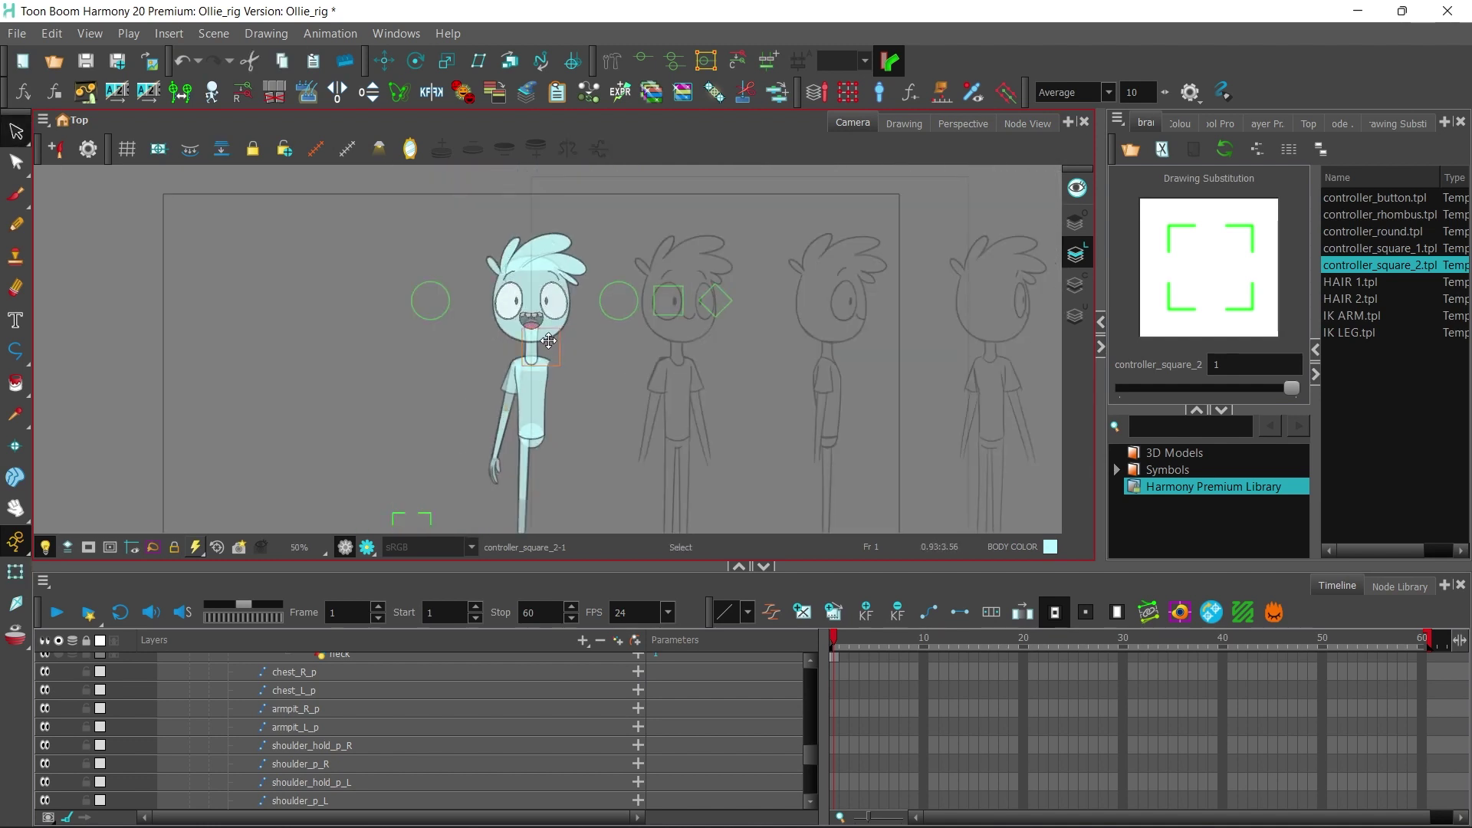
left_click_drag(548, 341, 548, 342)
Step: Scale the bracket square down, centre it over the base of the neck, and switch to the Transform tool
scroll(547, 348, "up", 7)
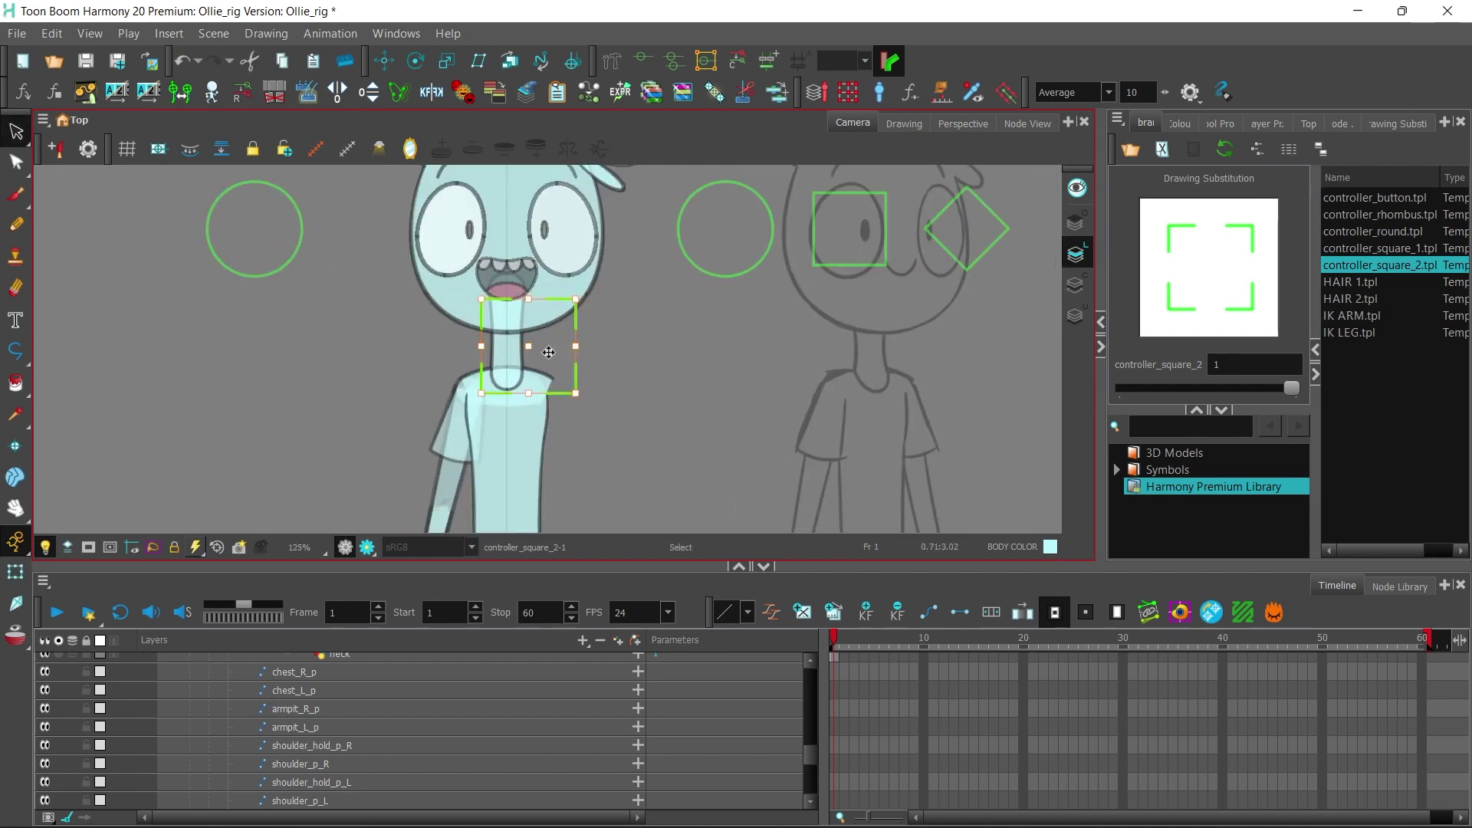
left_click_drag(604, 250, 538, 313)
left_click_drag(505, 404, 493, 427)
key("shift+t")
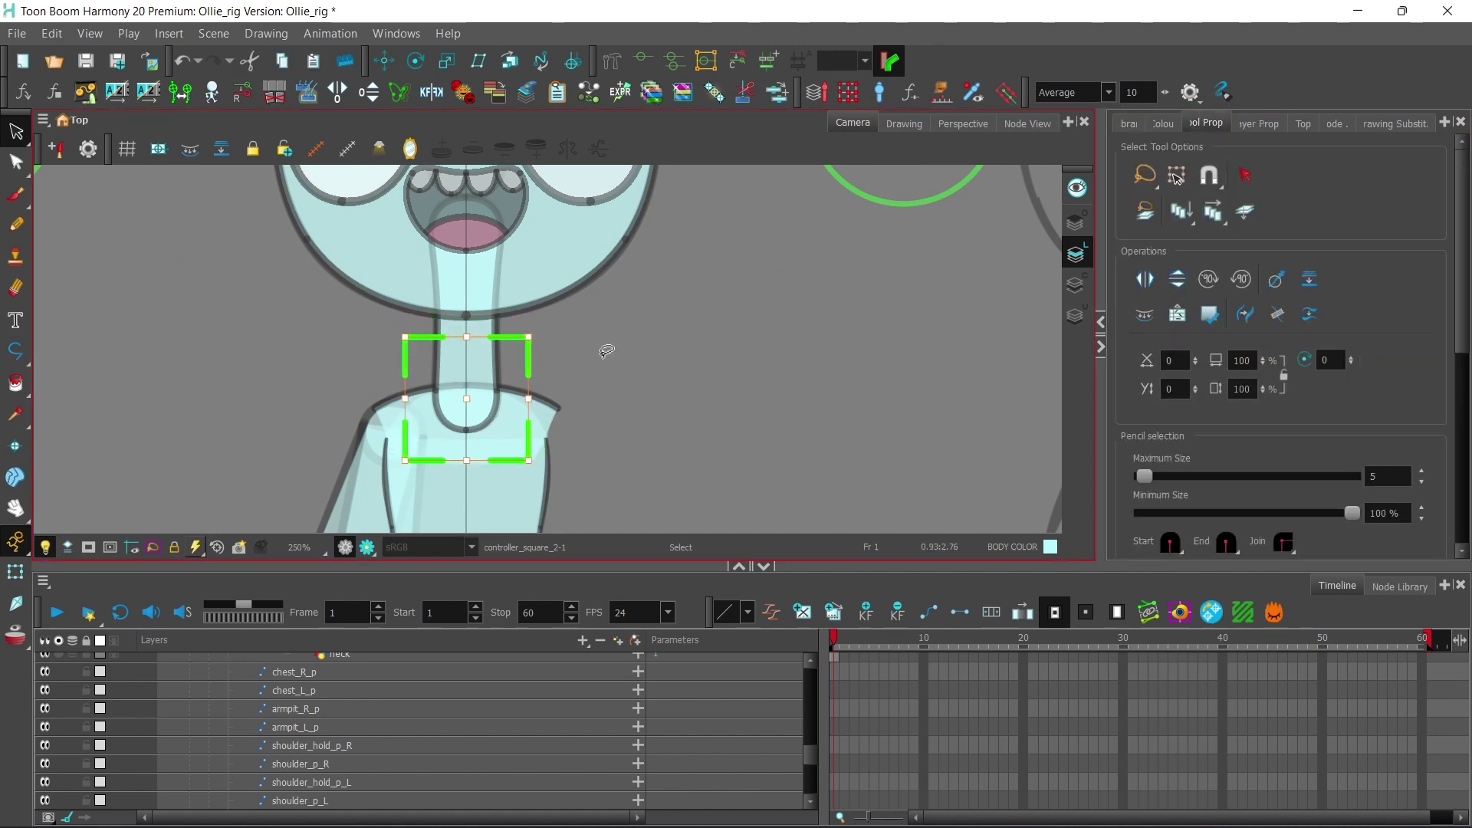
scroll(605, 345, "down", 3)
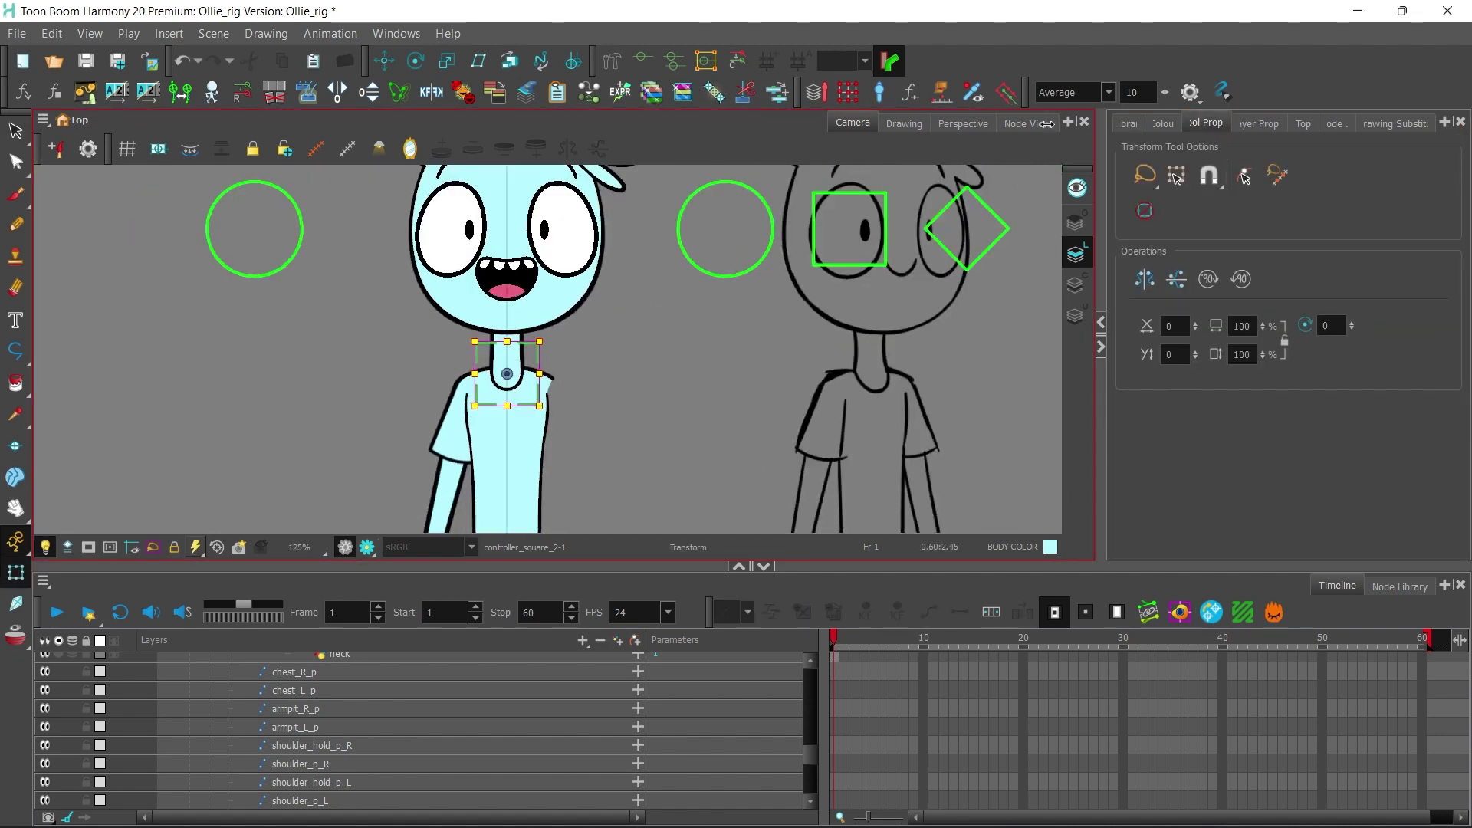
Step: Reparent controller_square_2 from UPPERBOD_P to the same parent peg as the other control nodes
left_click_drag(808, 754, 802, 683)
left_click(314, 682)
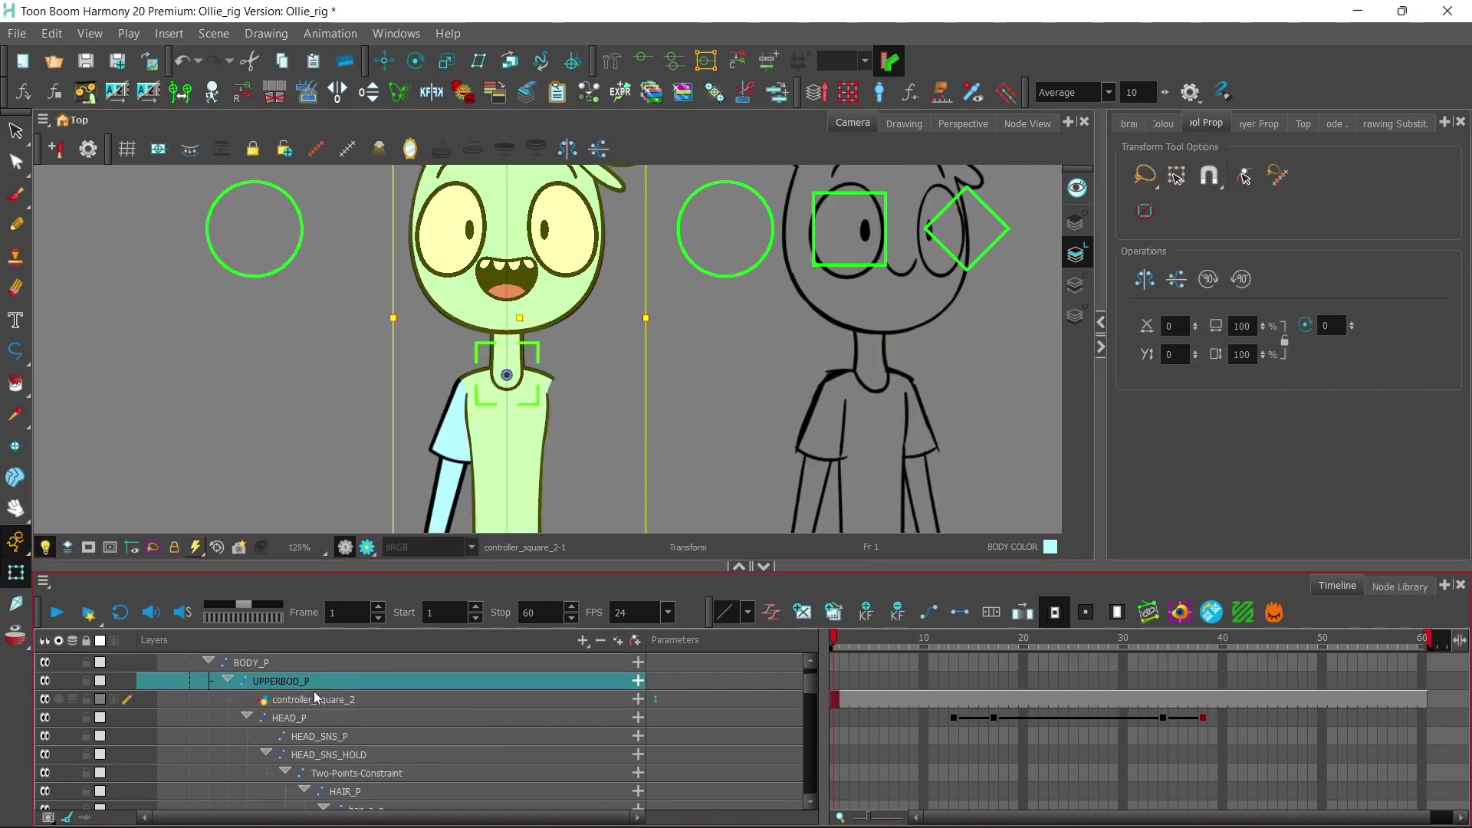
left_click(323, 698, "ctrl")
left_click(317, 665)
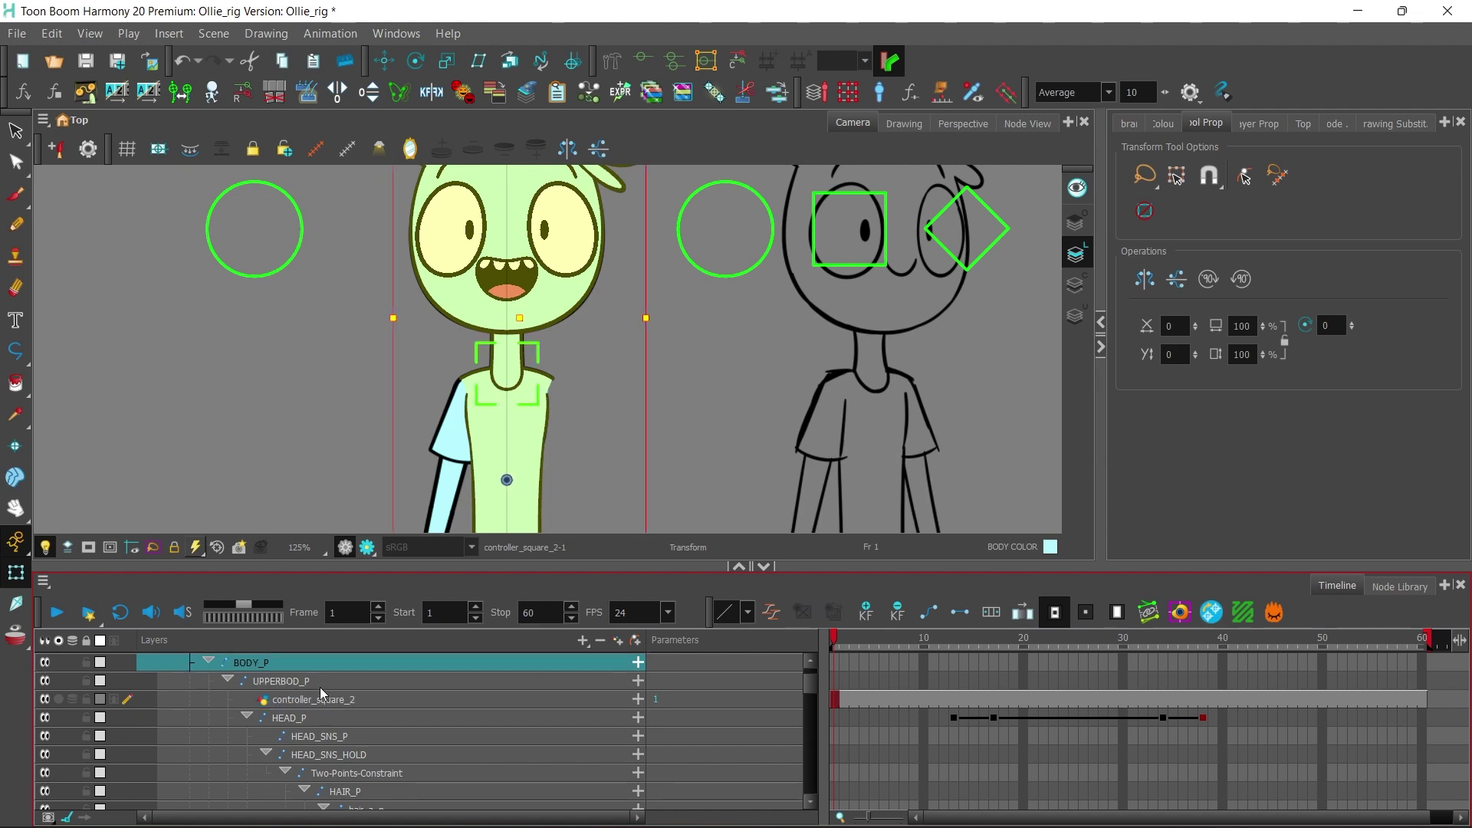
left_click(327, 699)
left_click(1027, 123)
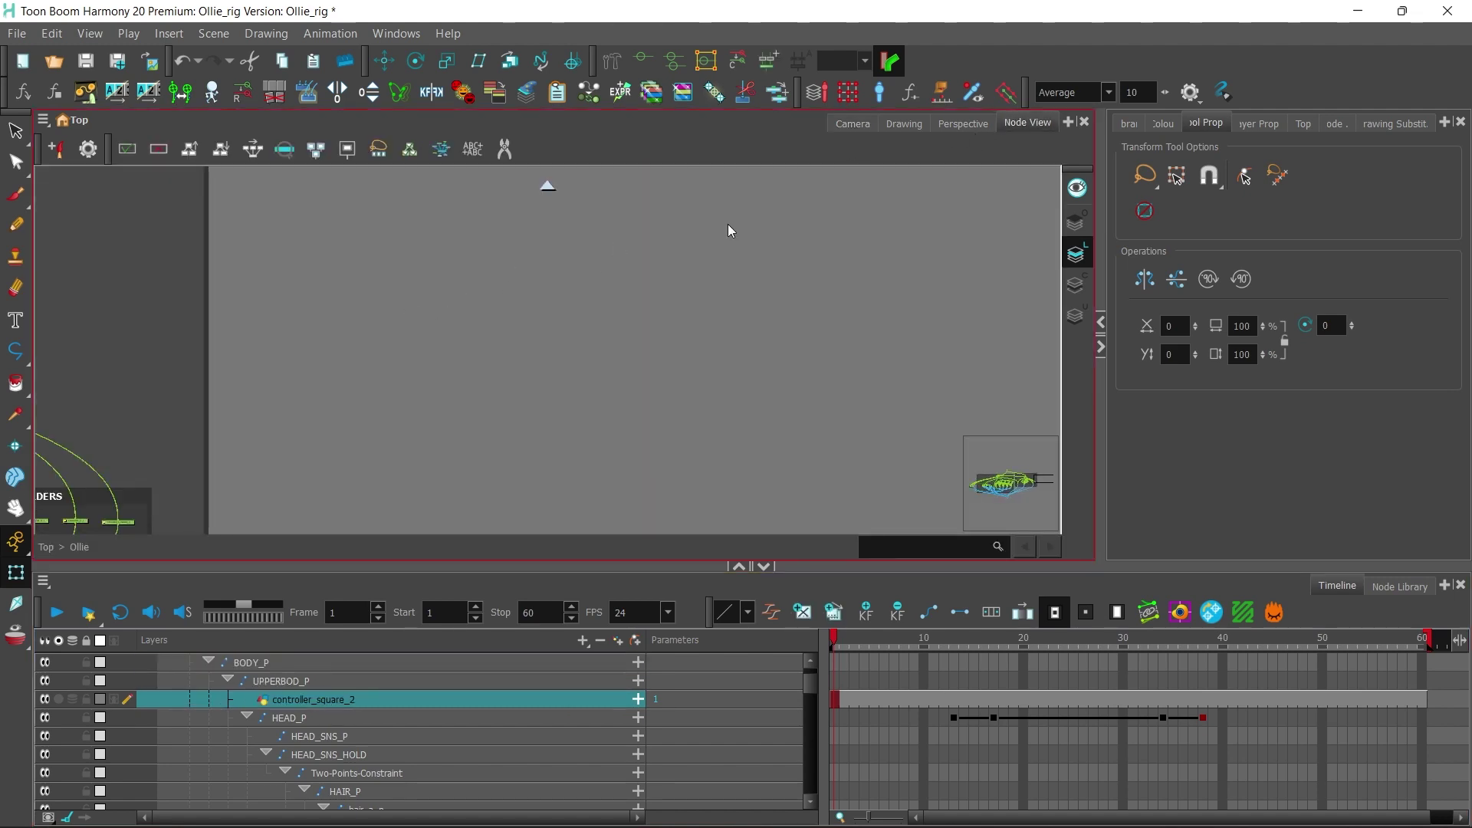
scroll(457, 328, "down", 6)
left_click_drag(360, 352, 958, 341)
left_click_drag(391, 341, 701, 314)
scroll(673, 290, "up", 1)
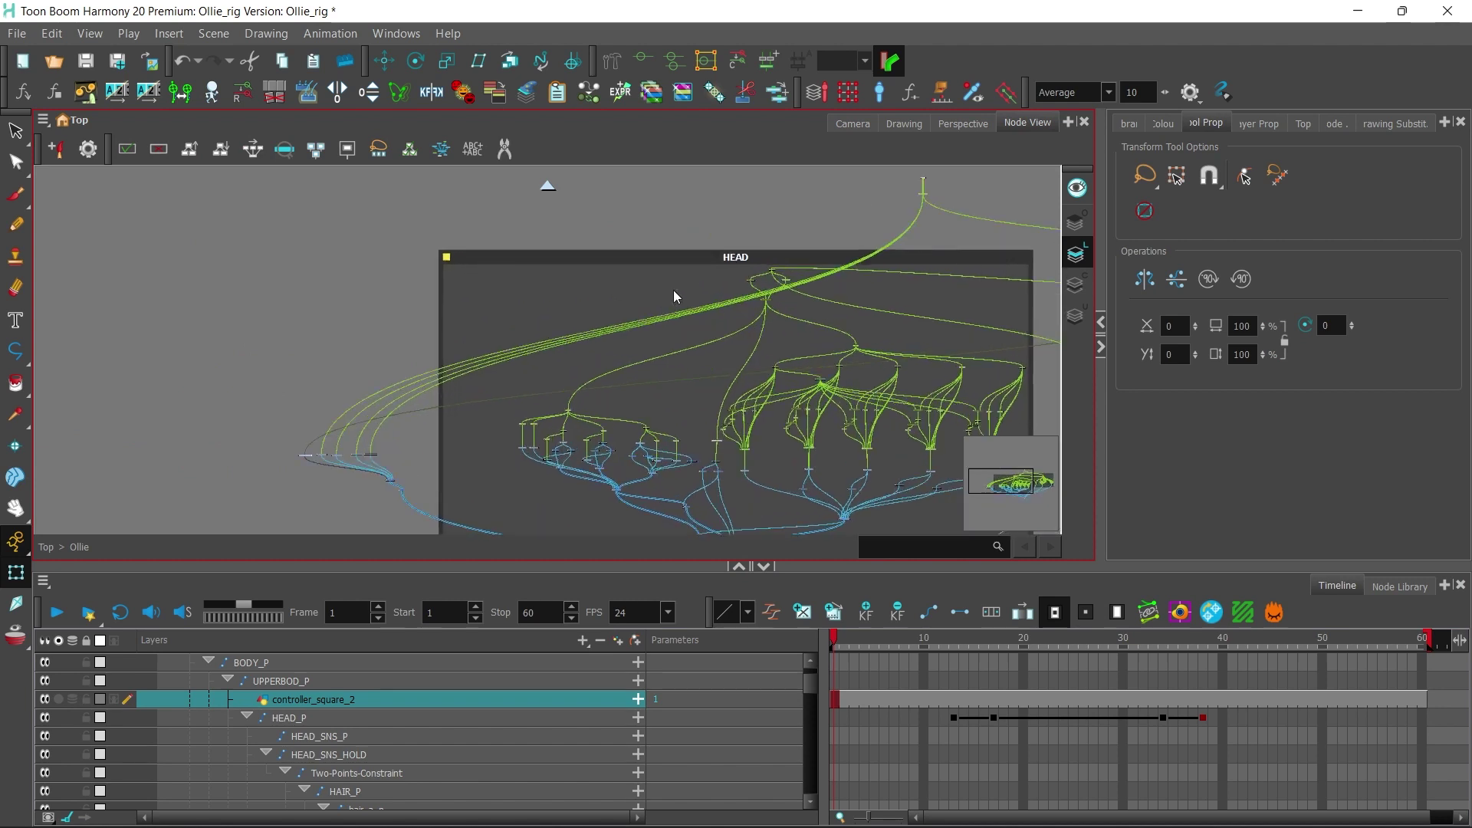
left_click_drag(754, 264, 706, 269)
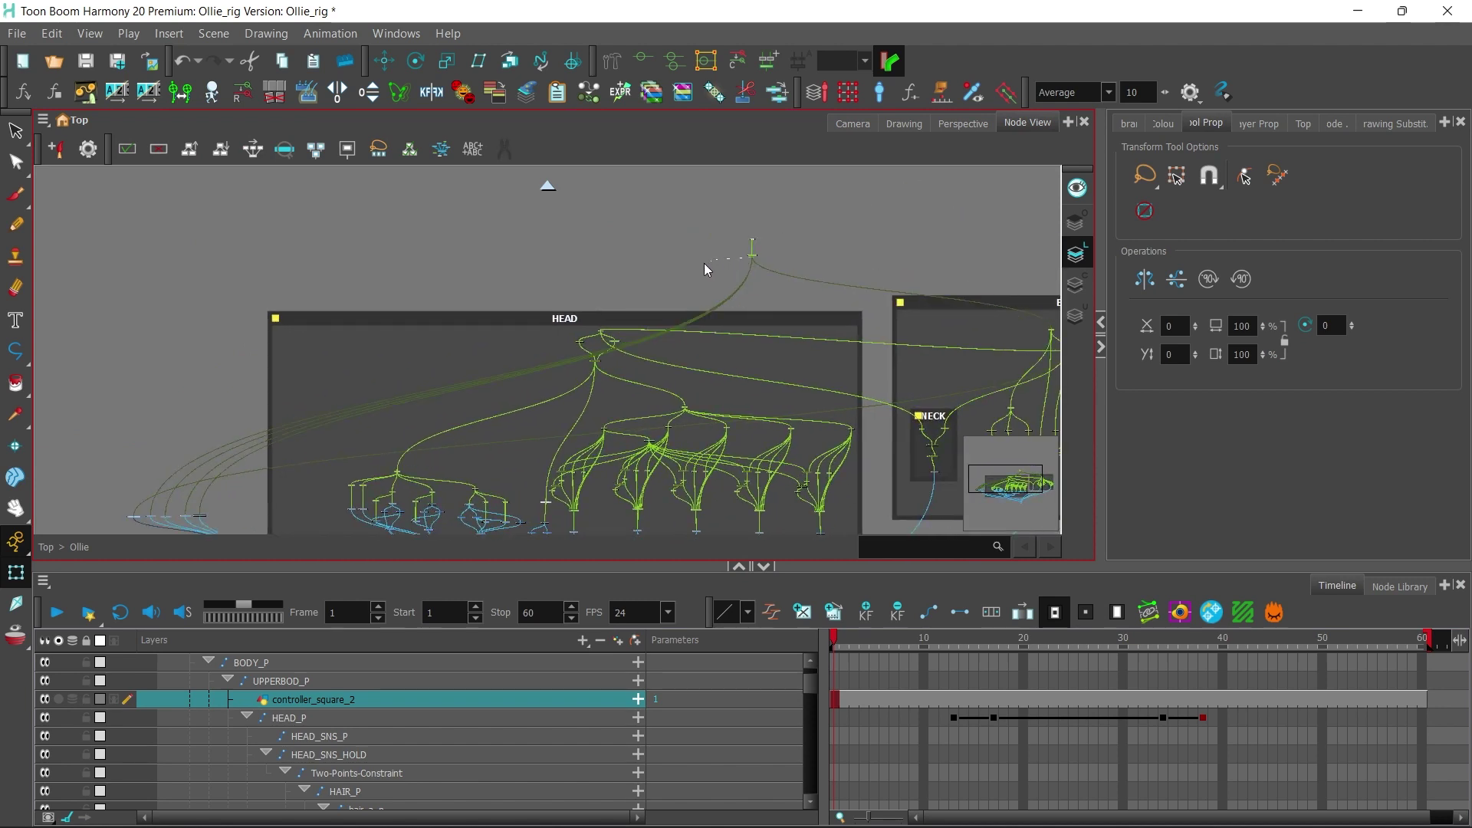
left_click_drag(140, 524, 211, 526)
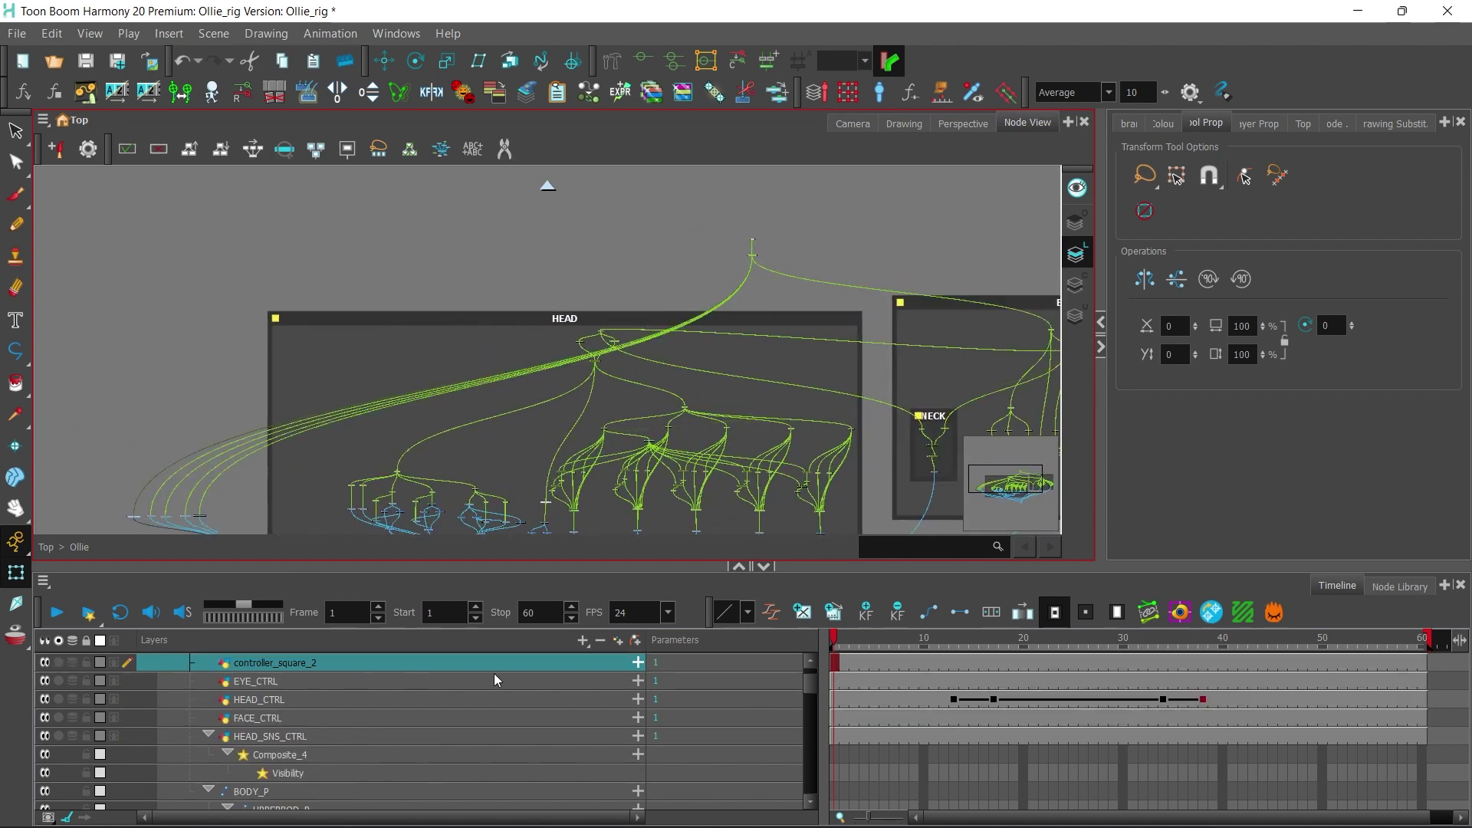
Step: Synchronize UPPERBOD_P to controller_square_2 for all position, scale, rotation and skew parameters
left_click(309, 809)
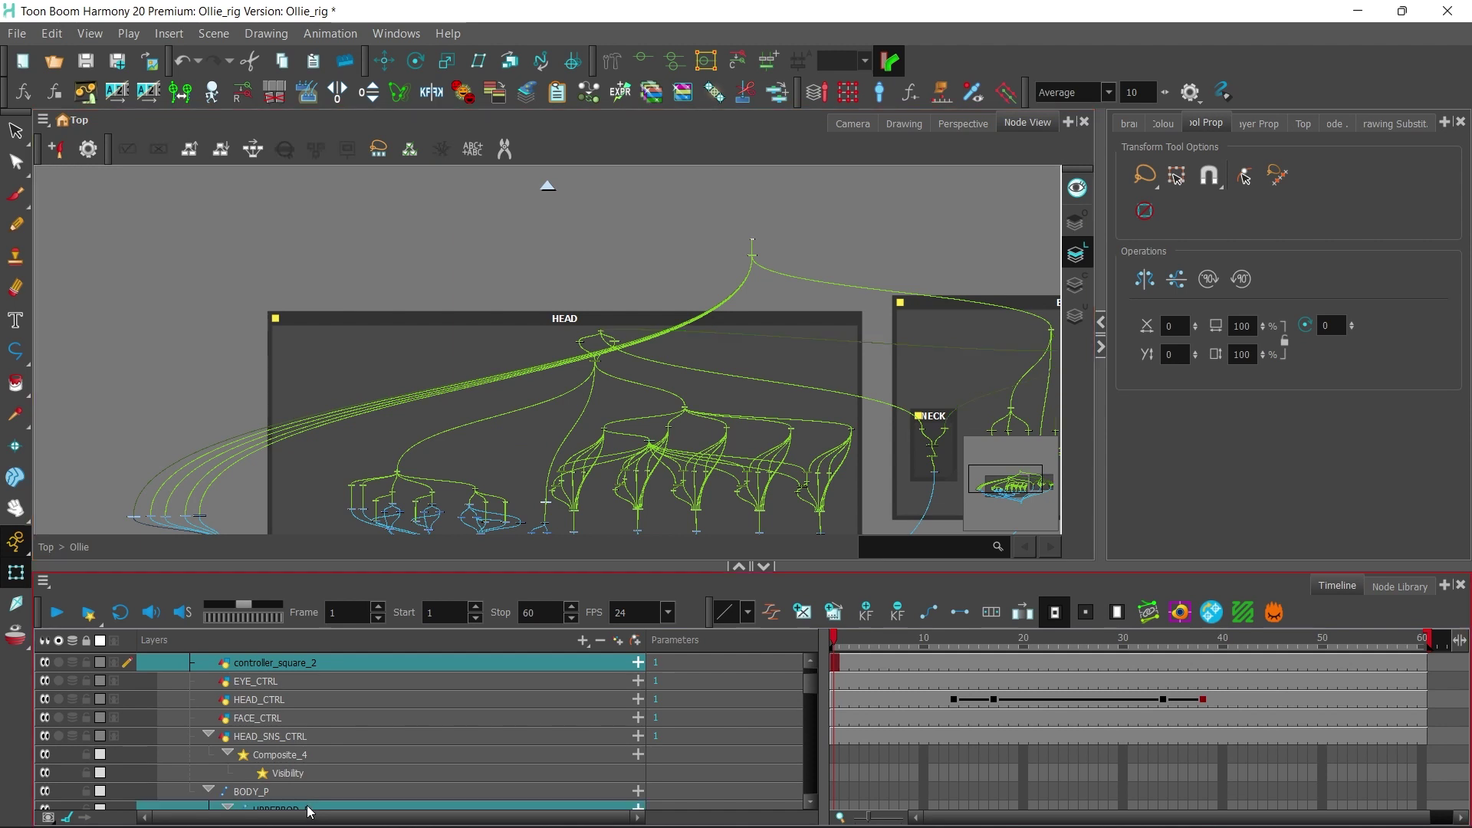
left_click(1155, 612)
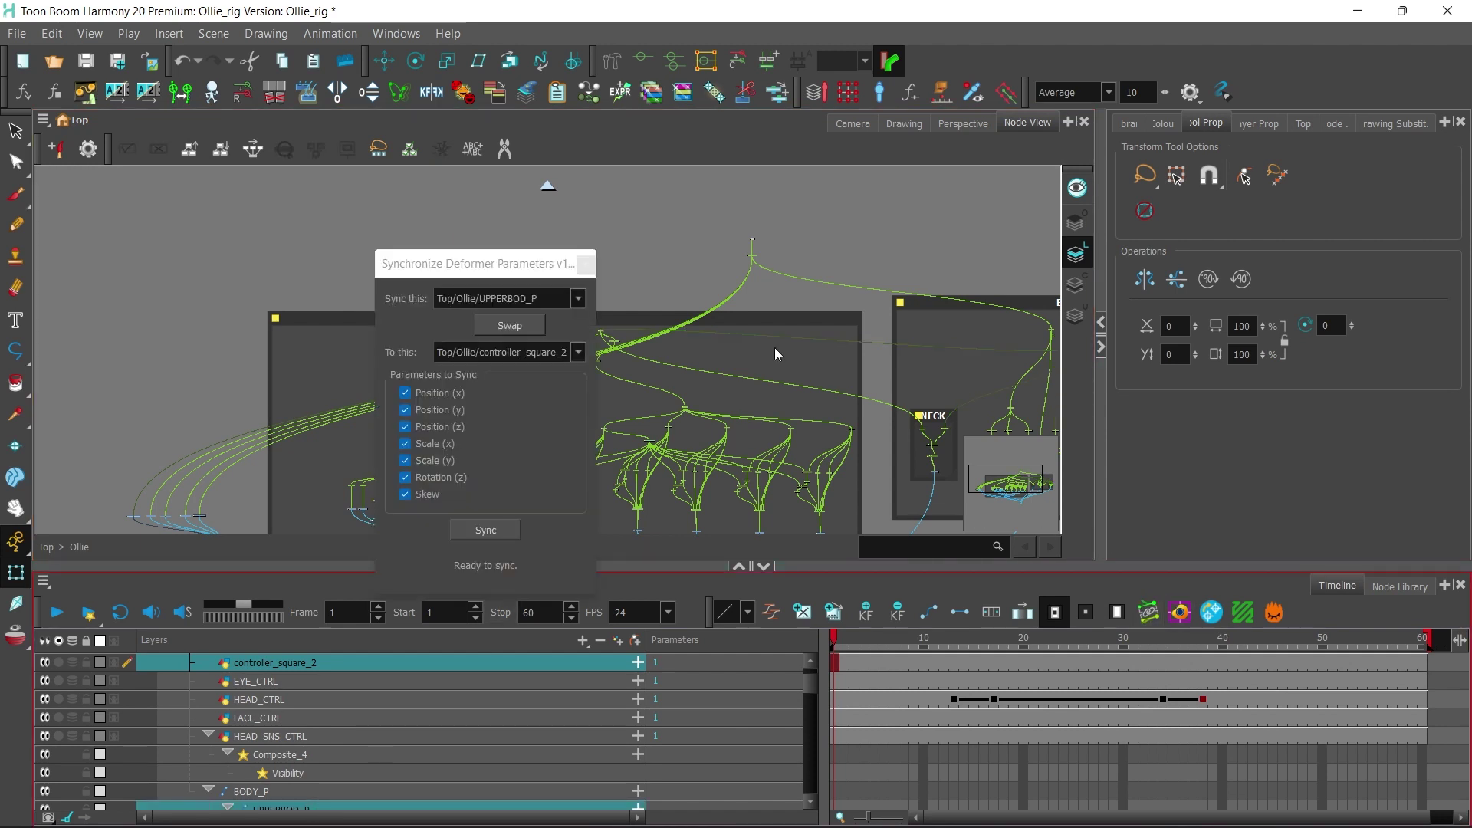
left_click(486, 529)
left_click(585, 264)
Step: Try moving the square controller in the camera view to test the upper body, undo the move, and save the scene
left_click(852, 123)
left_click(812, 251)
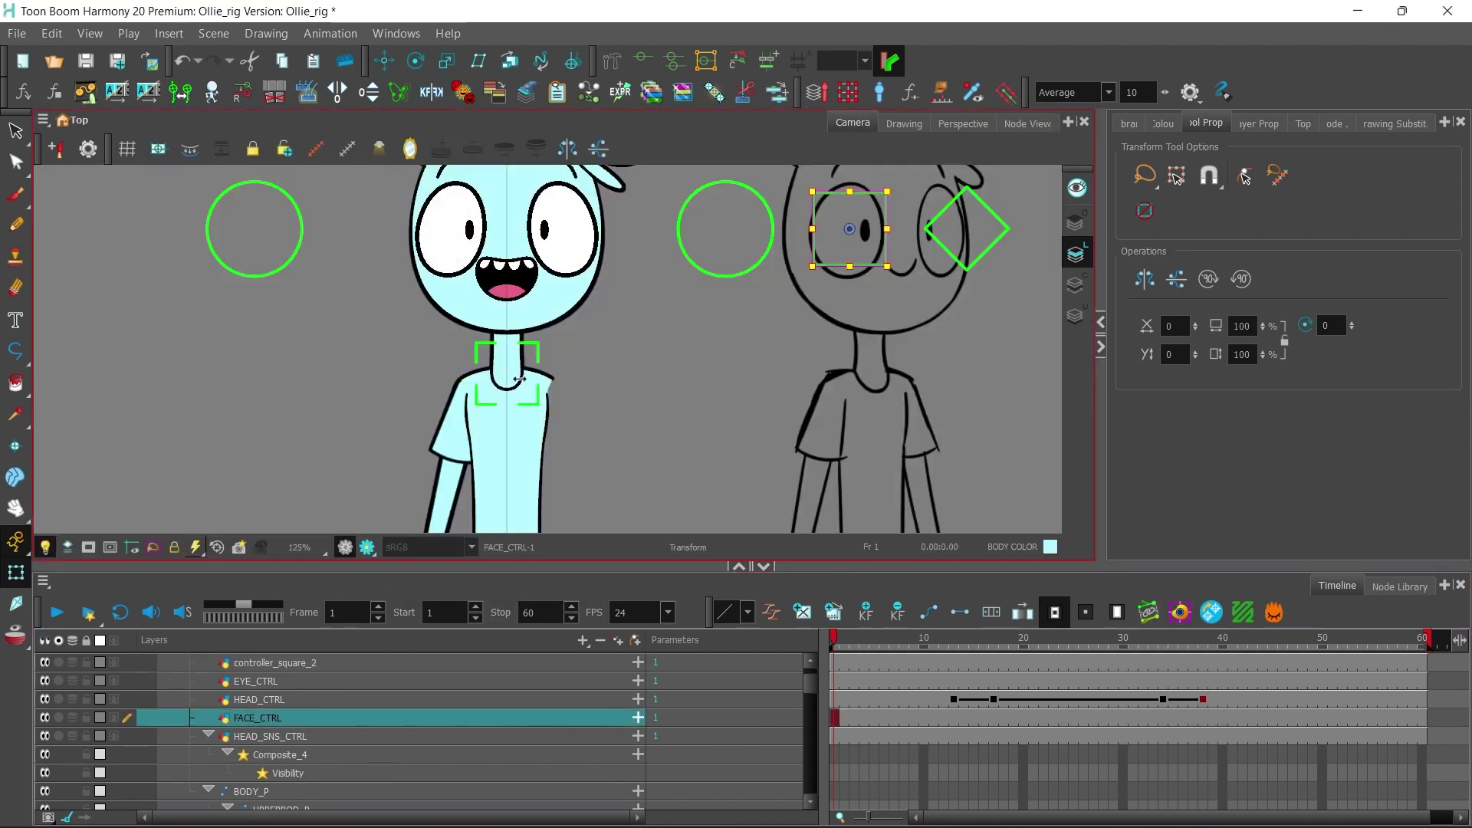
left_click(536, 400)
left_click_drag(548, 419, 601, 256)
key("ctrl+z")
key("ctrl+s")
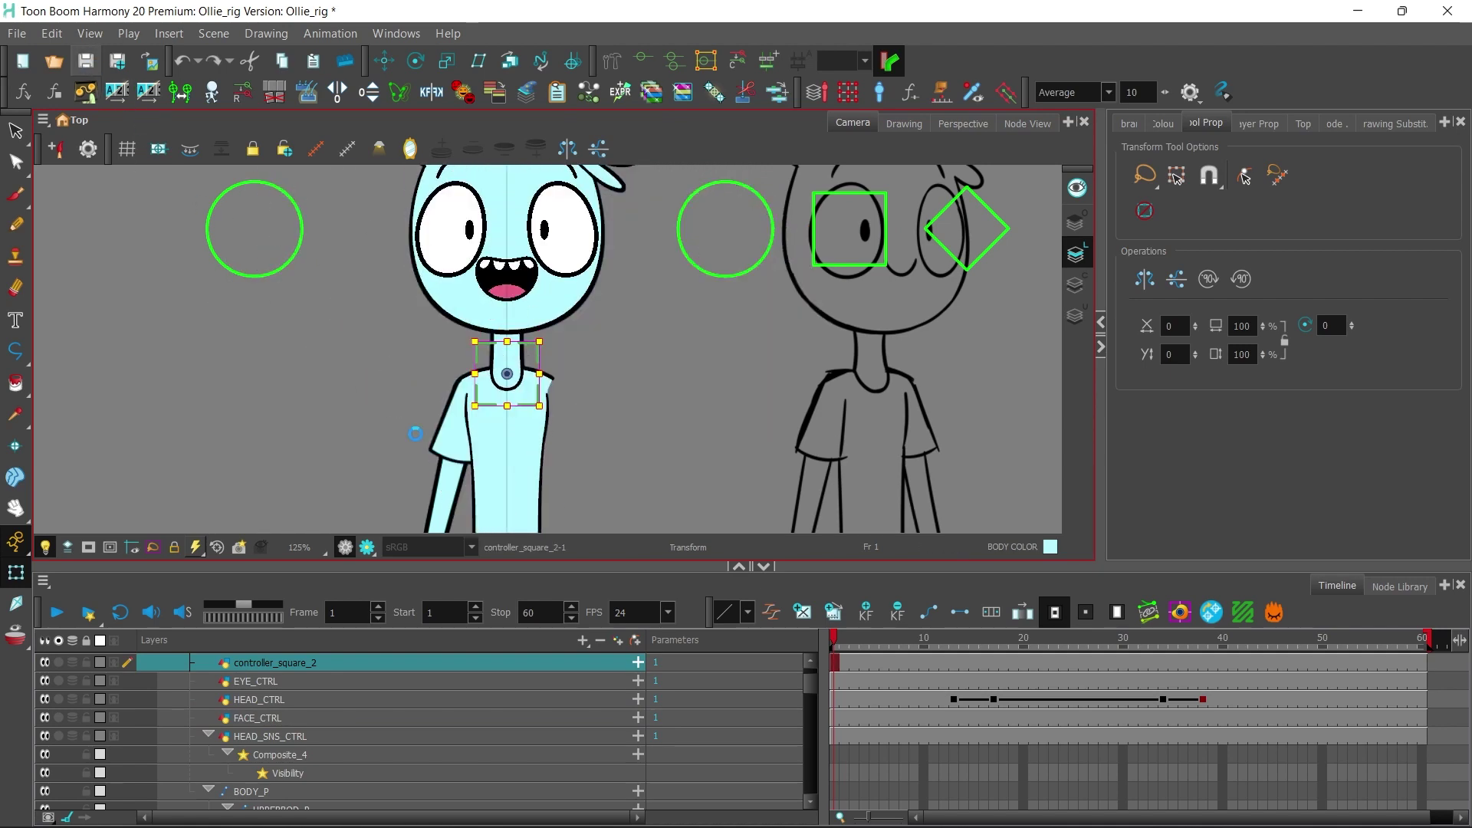
Step: Rename the controller_square_2 layer as UPPERBODY_P
double_click(292, 661)
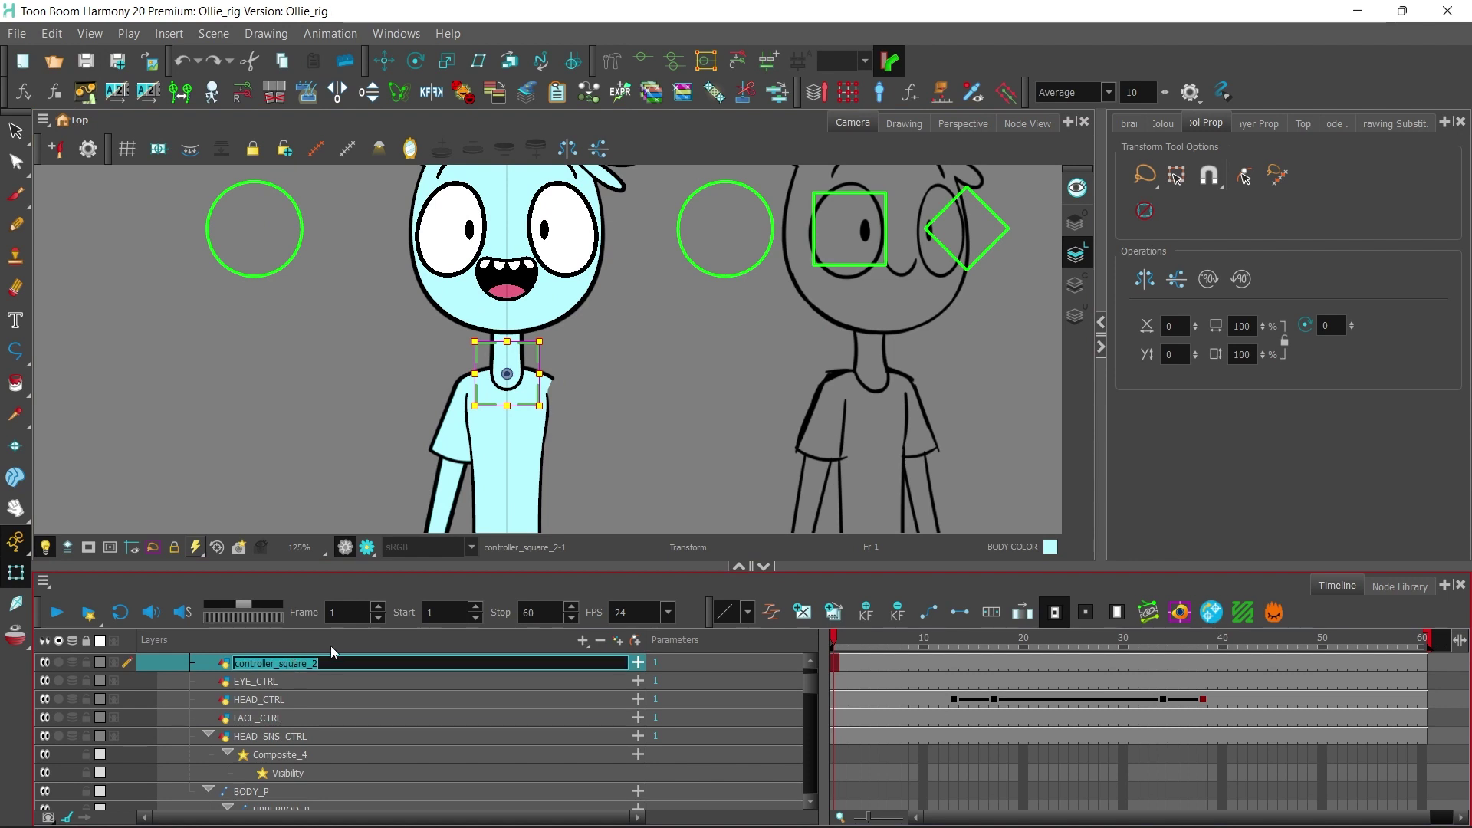
type("UPDERBO")
key("BackSpace")
key("BackSpace")
key("BackSpace")
key("BackSpace")
key("BackSpace")
type("PERBODY_")
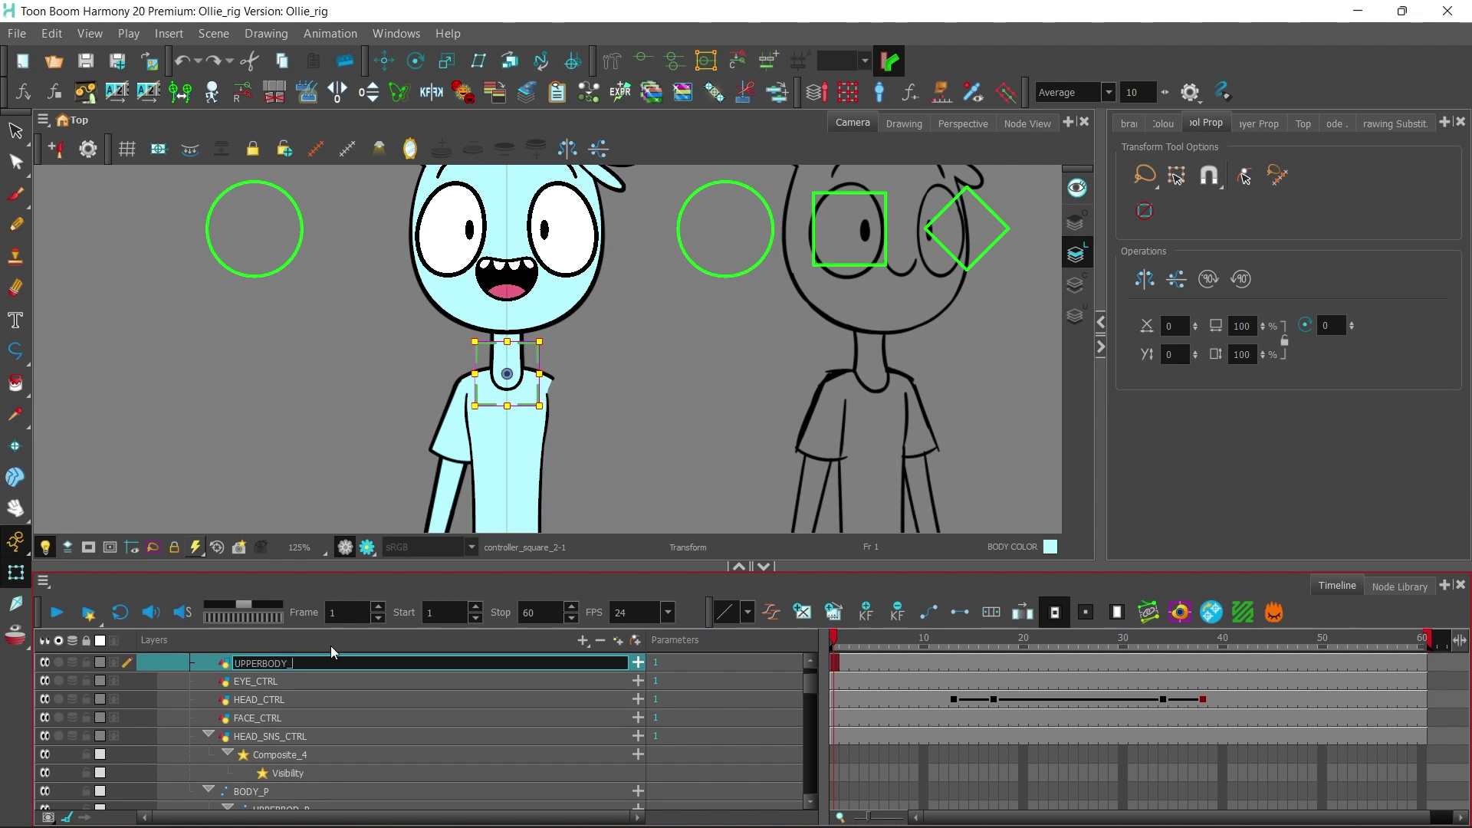
type("P")
left_click(129, 205)
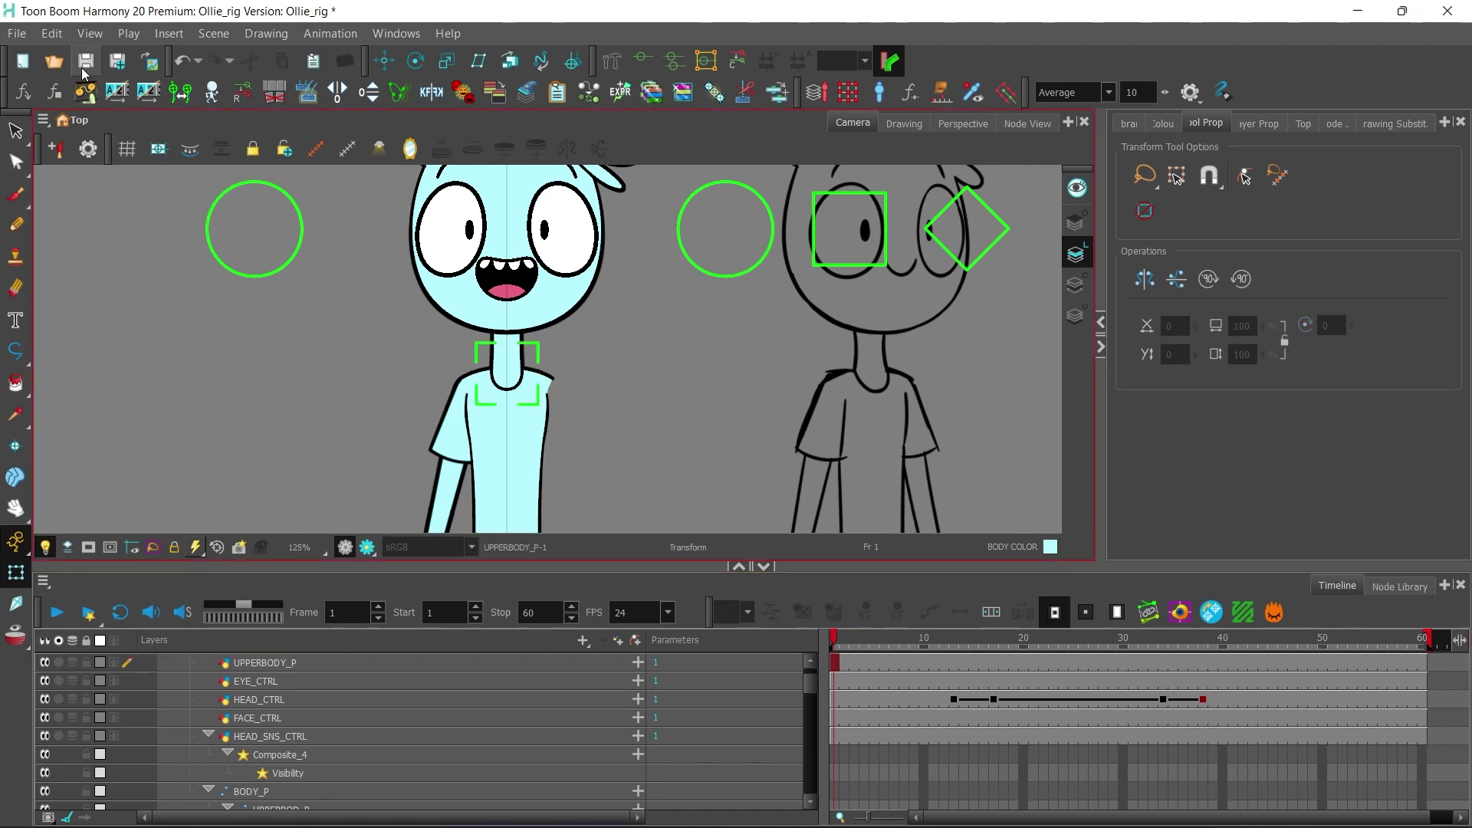
Step: Rename the upper body controller layer as UPPERBODY_CTRL and save the scene
left_click(272, 660)
double_click(287, 664)
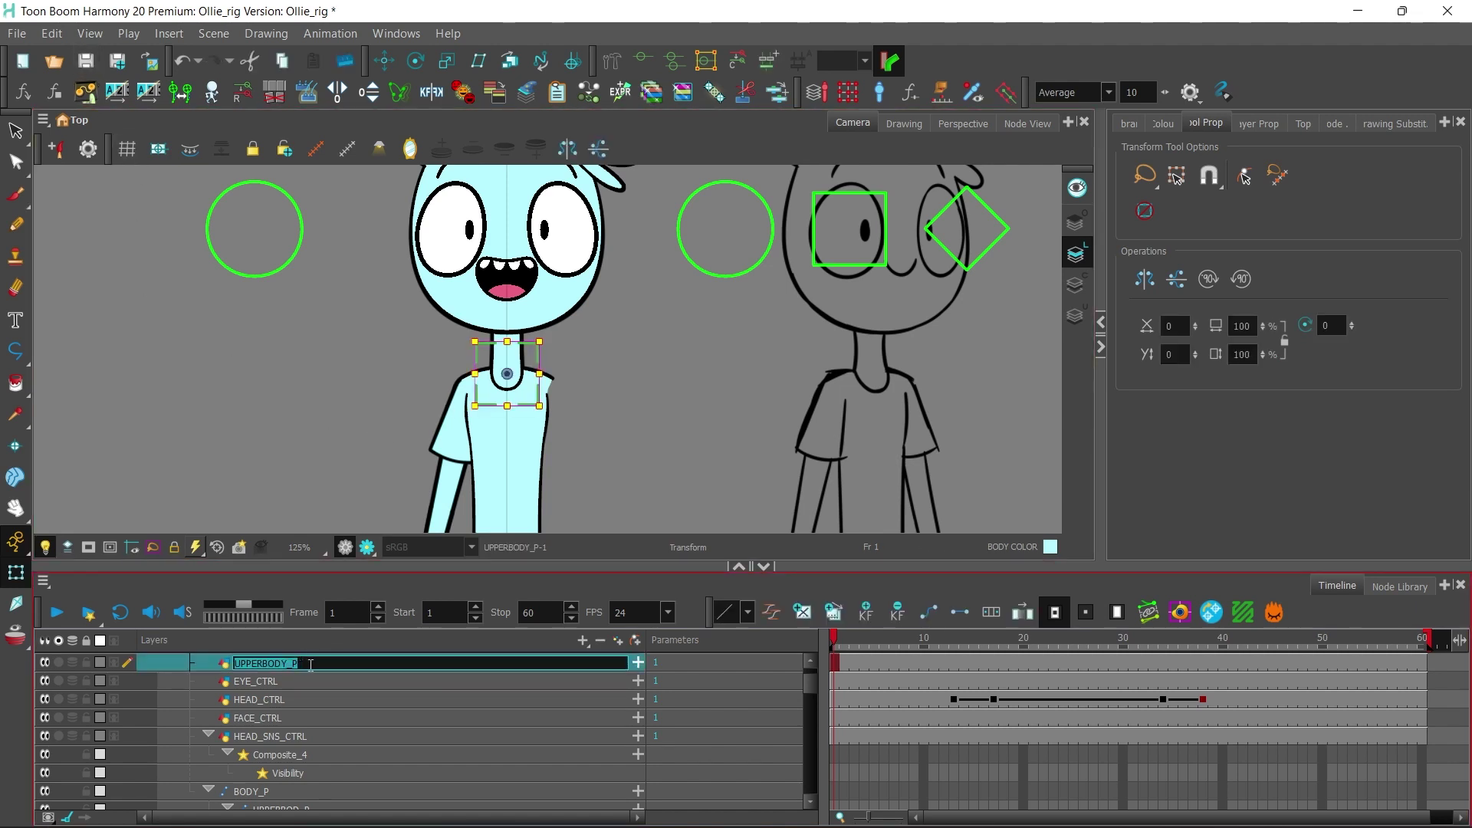
left_click(321, 656)
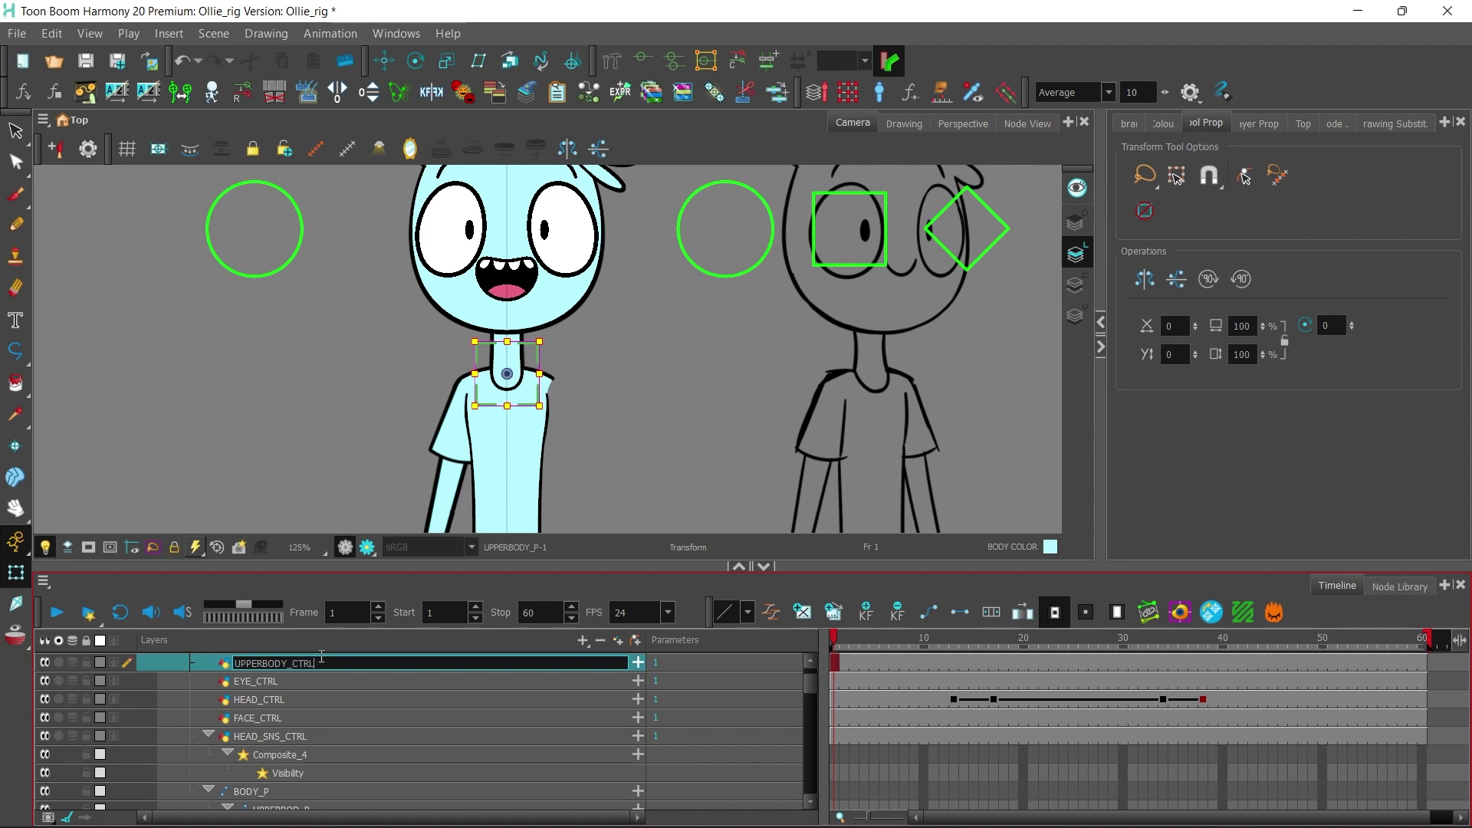
type("CTRL")
left_click(227, 366)
scroll(468, 356, "up", 2)
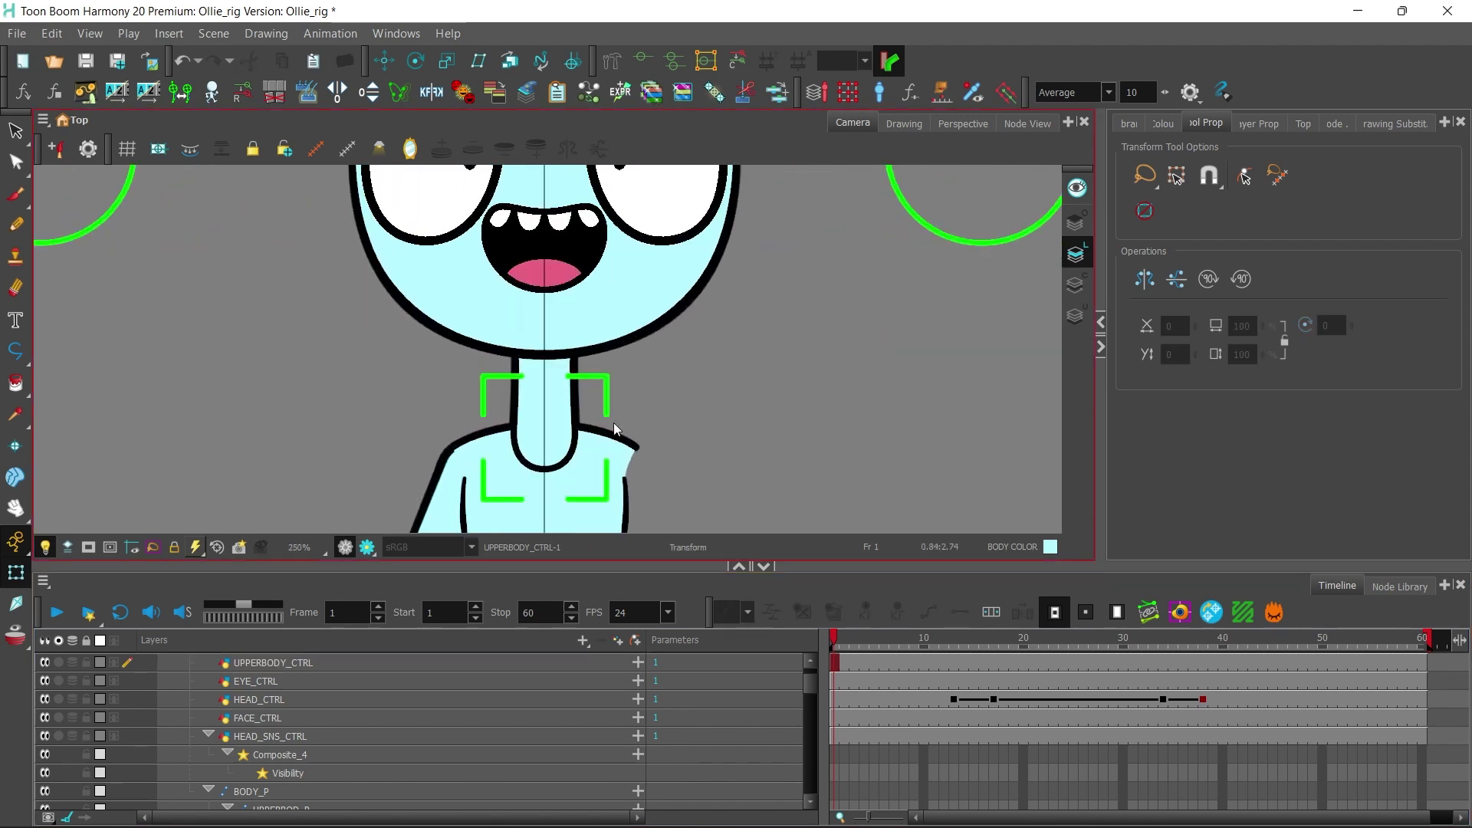
left_click(86, 60)
scroll(624, 279, "down", 3)
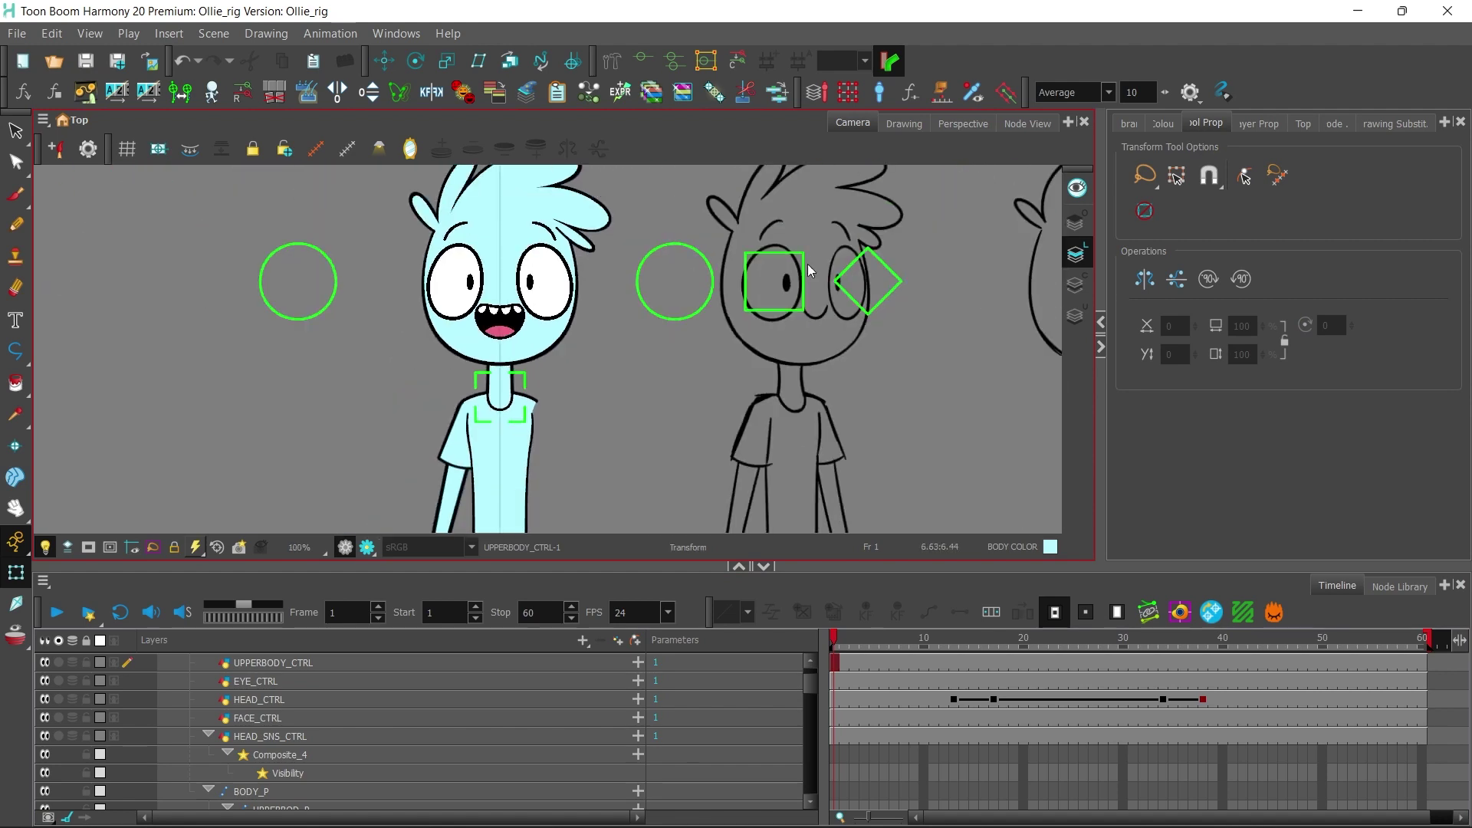
Step: Duplicate the FACE_CTRL layer and connect the duplicate's output to the controls composite
left_click(764, 253)
left_click(16, 131)
right_click(298, 718)
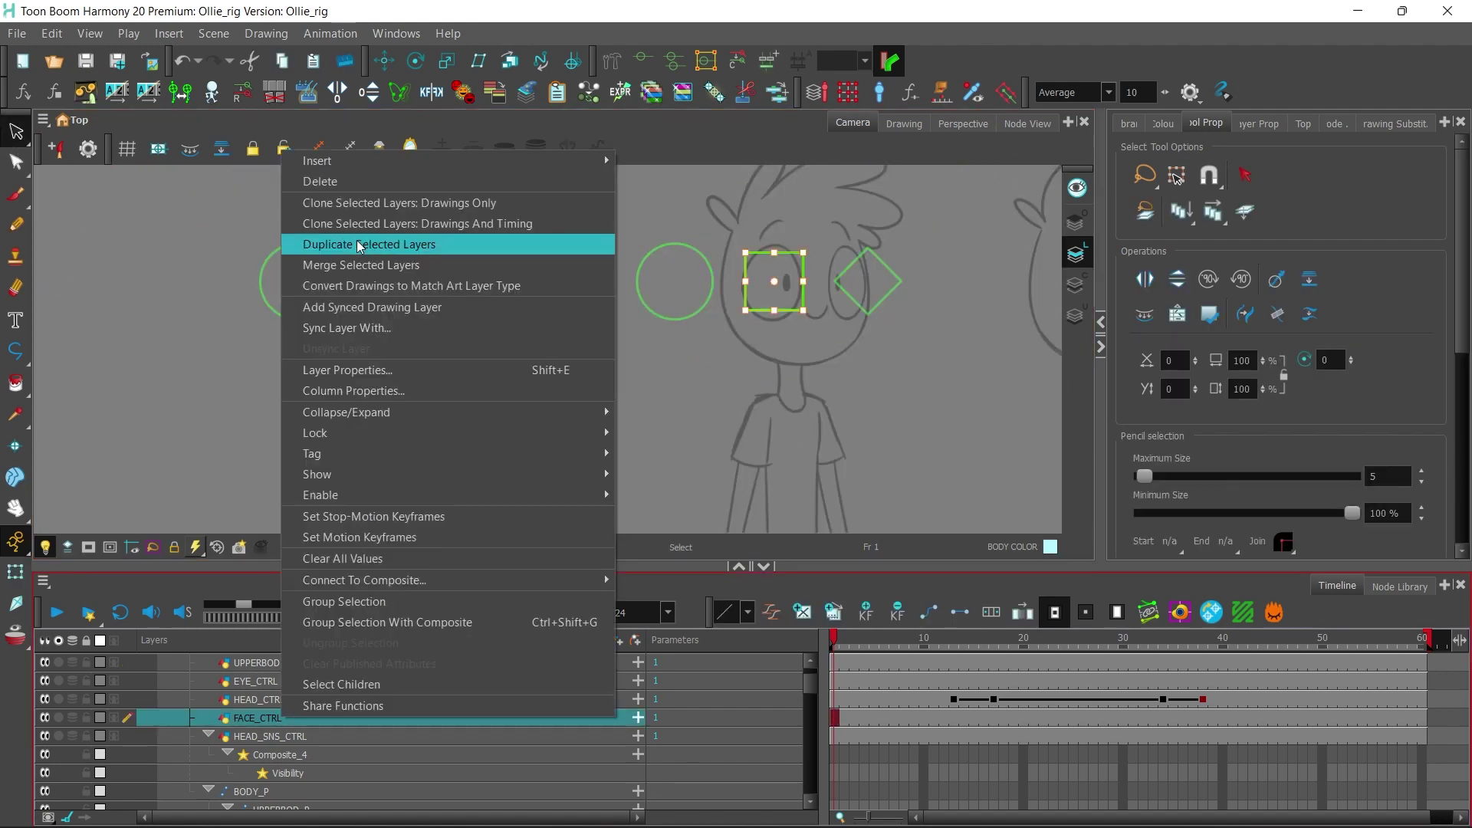
left_click(358, 244)
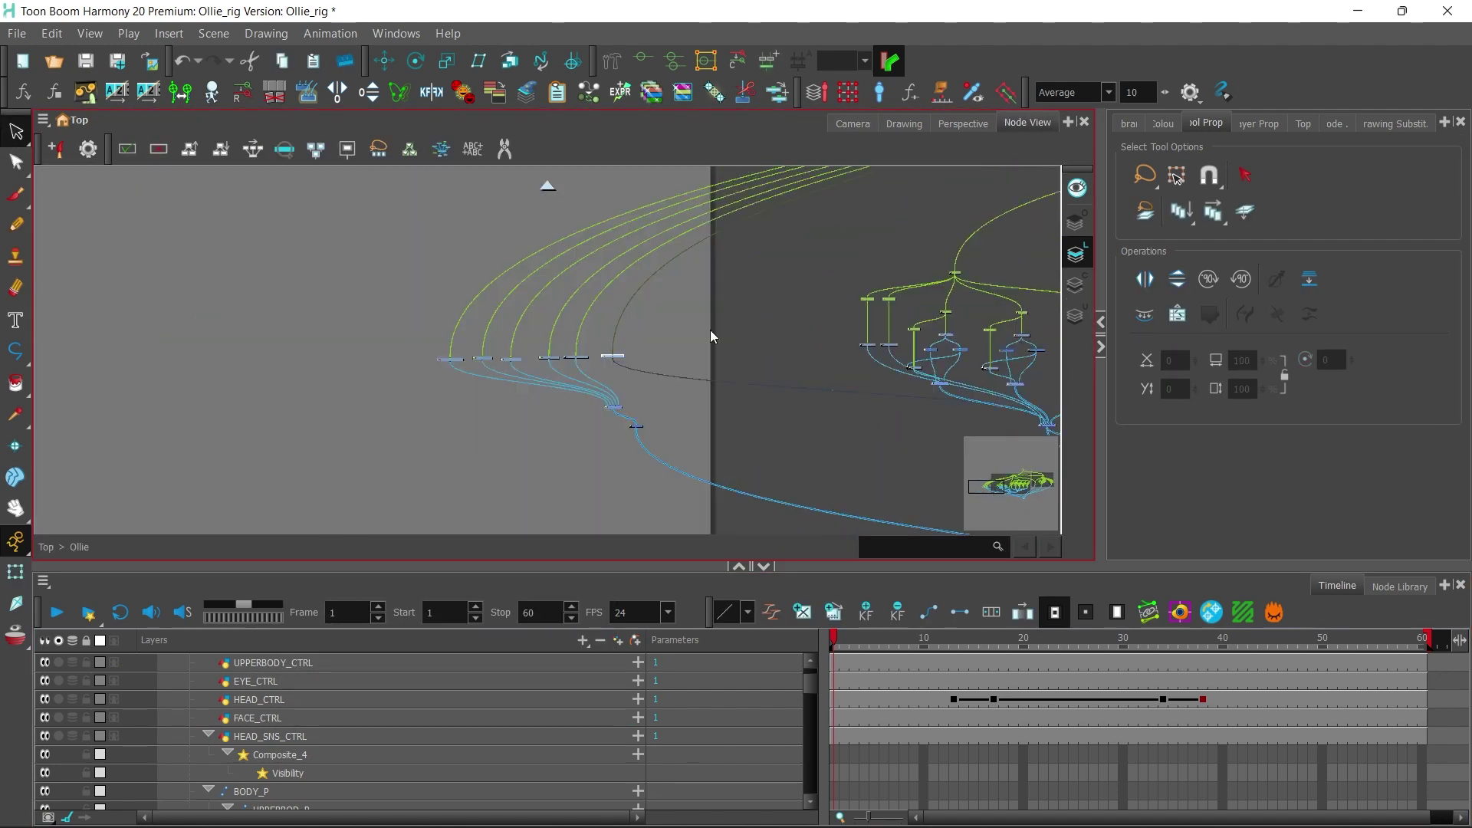
scroll(621, 360, "up", 4)
left_click_drag(598, 353, 616, 479)
Step: Move the duplicated square controller onto the character's sleeved shoulder and scale it down
left_click(852, 123)
left_click_drag(775, 282, 478, 394)
scroll(478, 394, "up", 2)
left_click(102, 443)
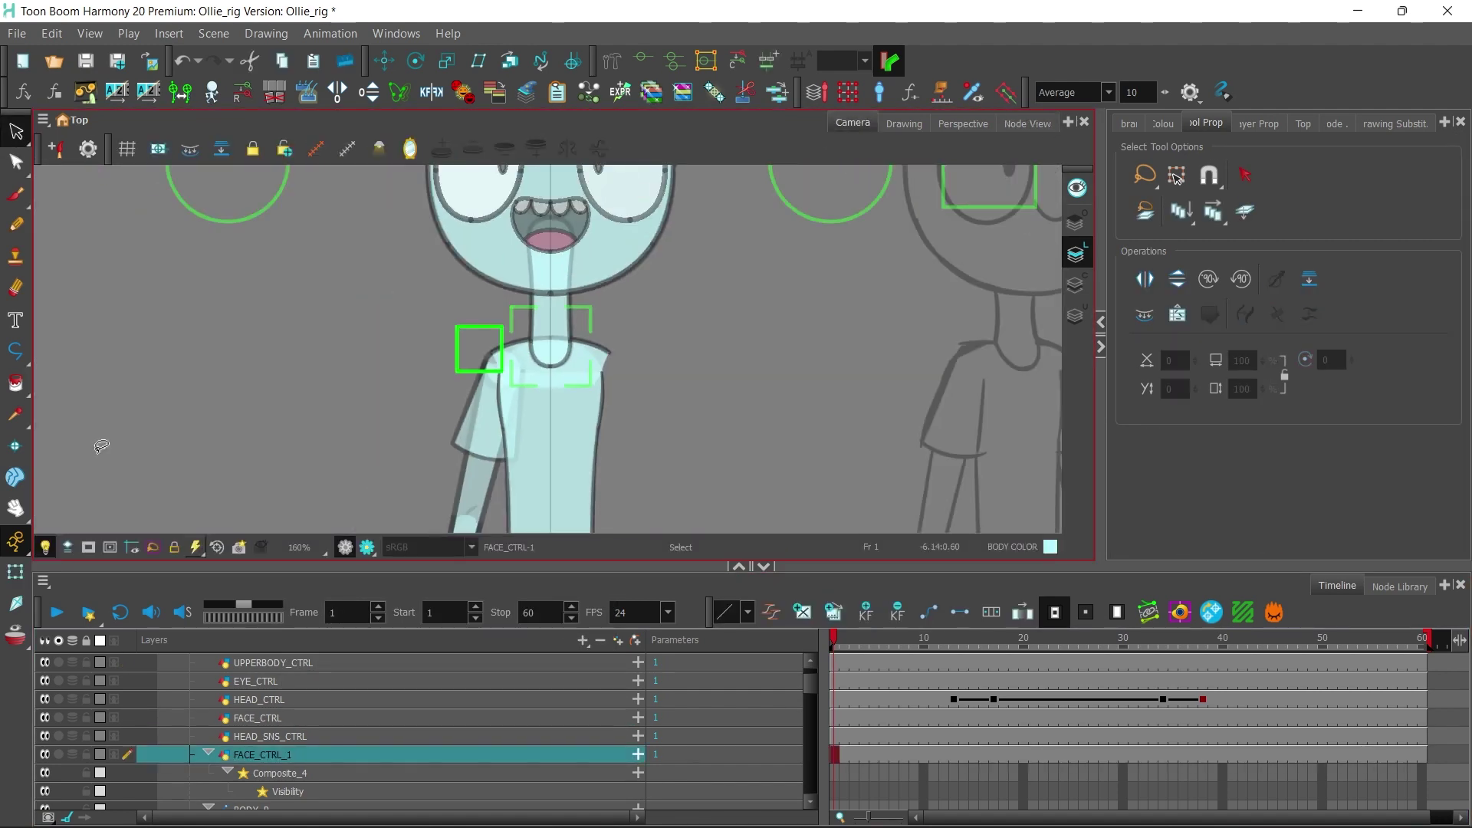
Step: Rename the duplicated square controller as SHOULDER_CTRL_L and synchronize the shoulder_p_L peg with all its position, scale, rotation and skew parameters
left_click(15, 572)
left_click(1027, 123)
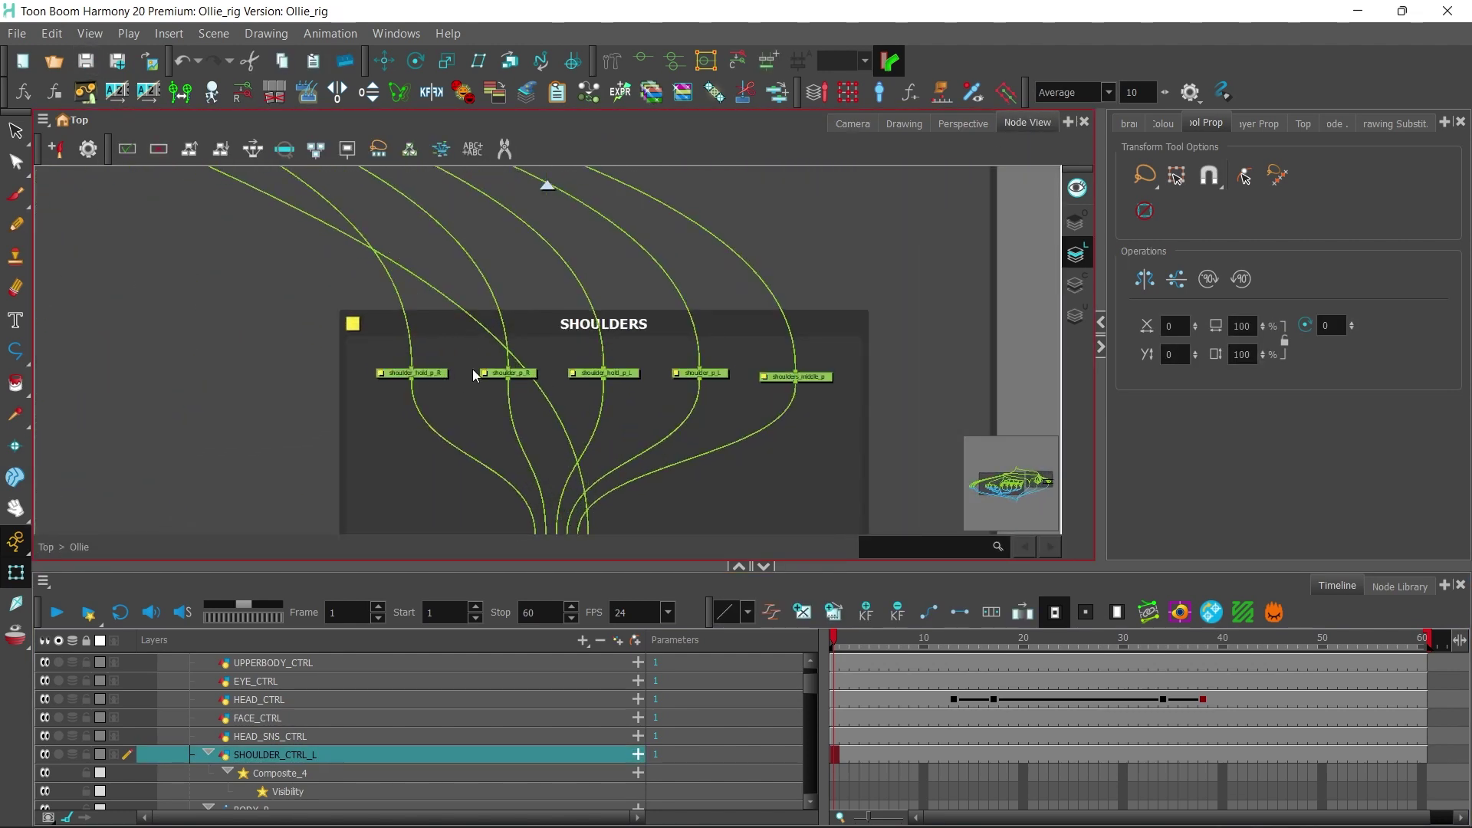
left_click(724, 374)
left_click(1178, 610)
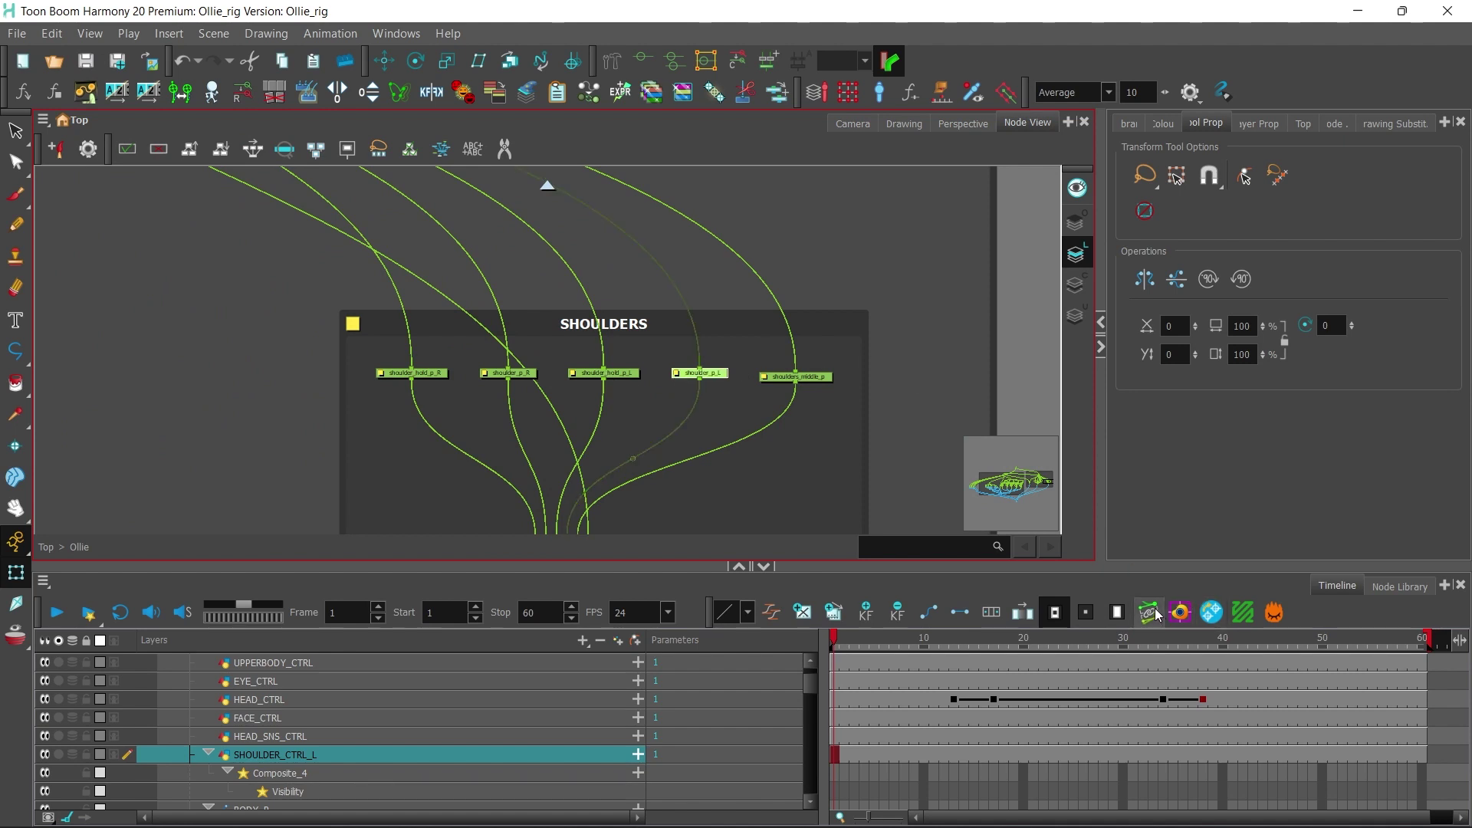
left_click(532, 329)
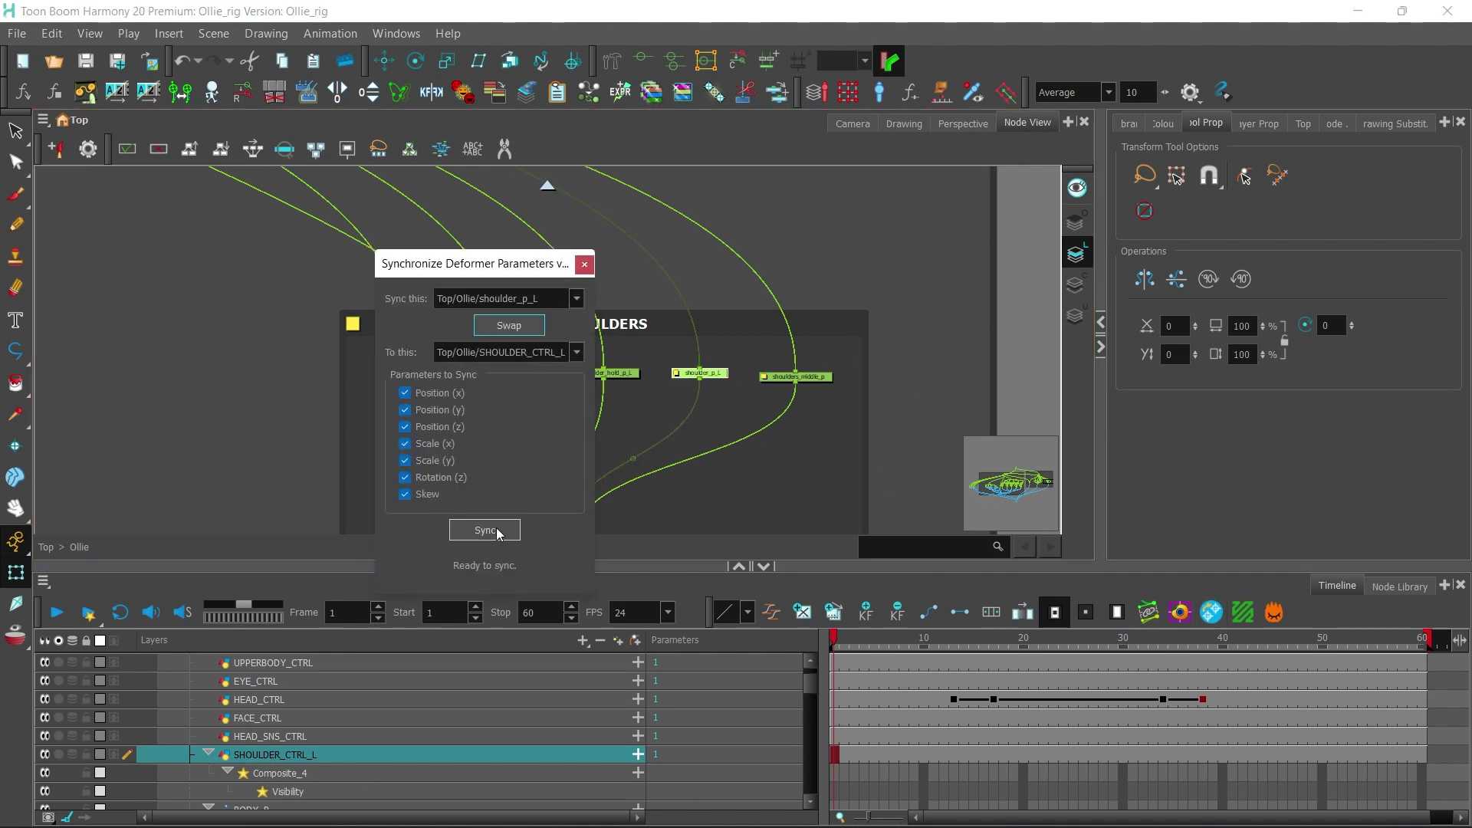
left_click(584, 264)
Step: Test the SHOULDER_CTRL_L controller by moving it on the character, restoring its original position
left_click(850, 122)
left_click(394, 409)
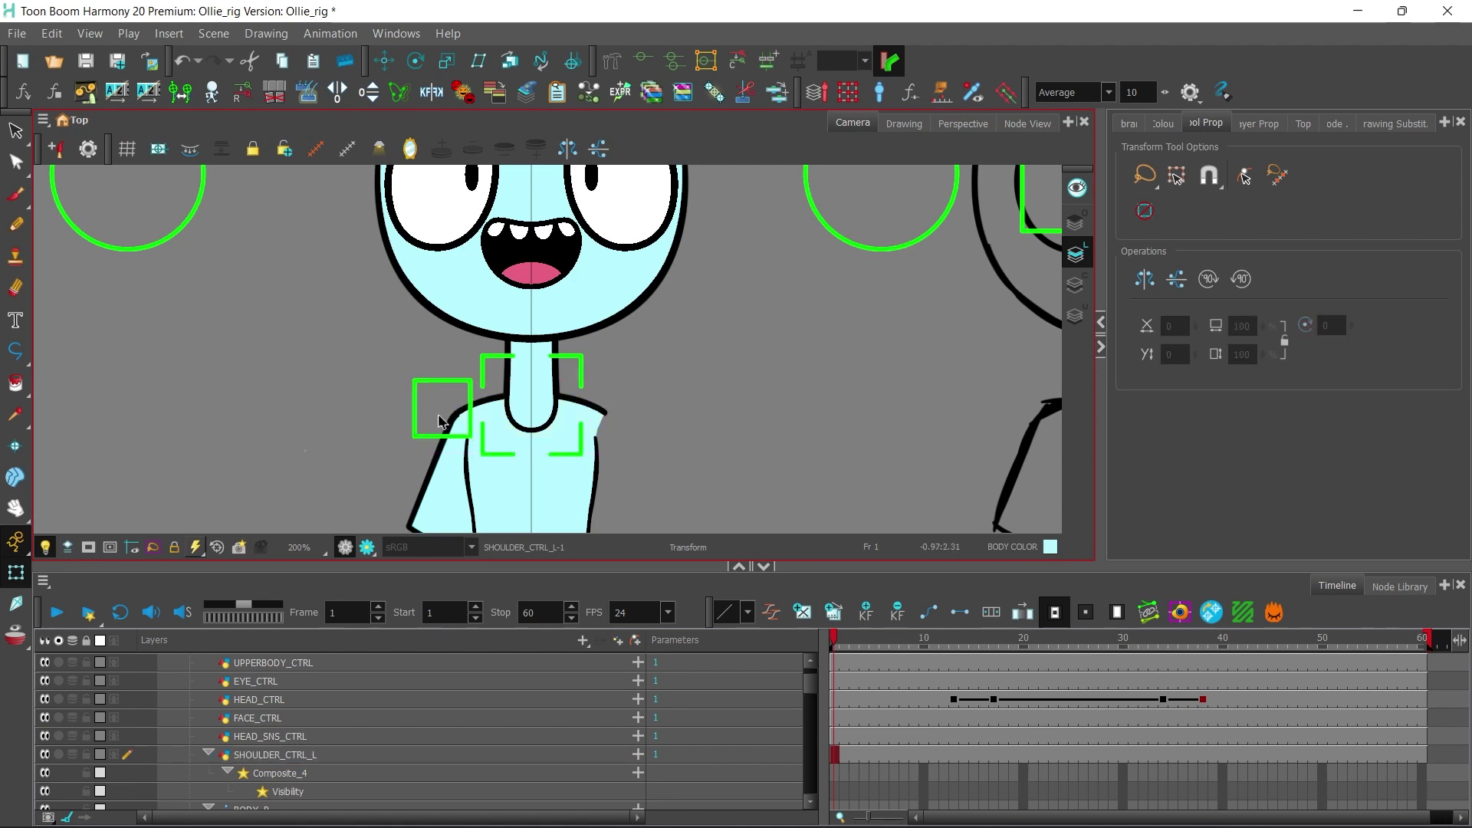
mouse_move(439, 415)
left_mouse_down()
mouse_move(430, 366)
mouse_move(438, 413)
left_mouse_up()
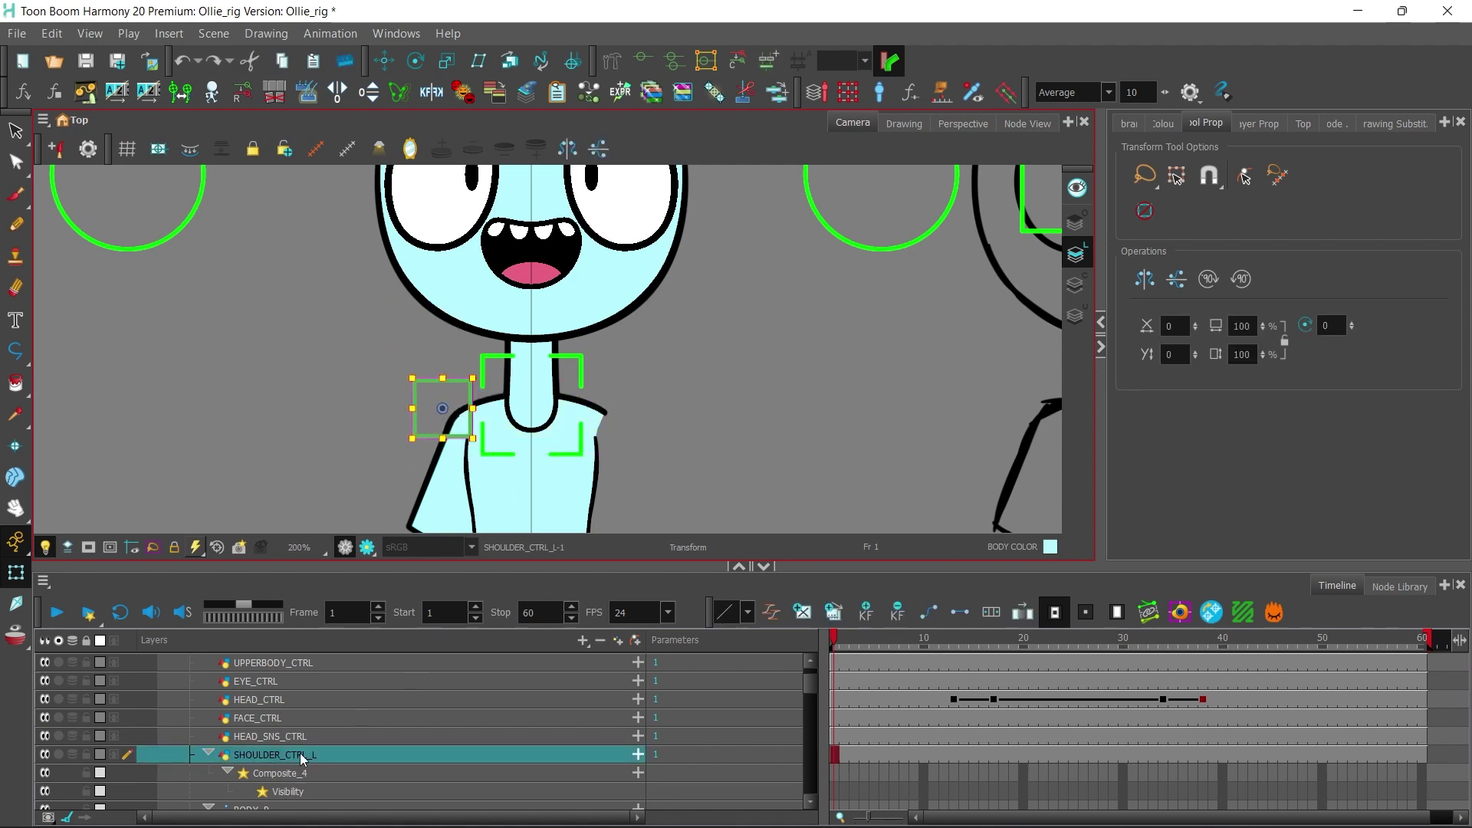
Step: Duplicate the SHOULDER_CTRL_L layer as SHOULDER_CTRL_R and connect the duplicate's output to the controls composite
right_click(306, 757)
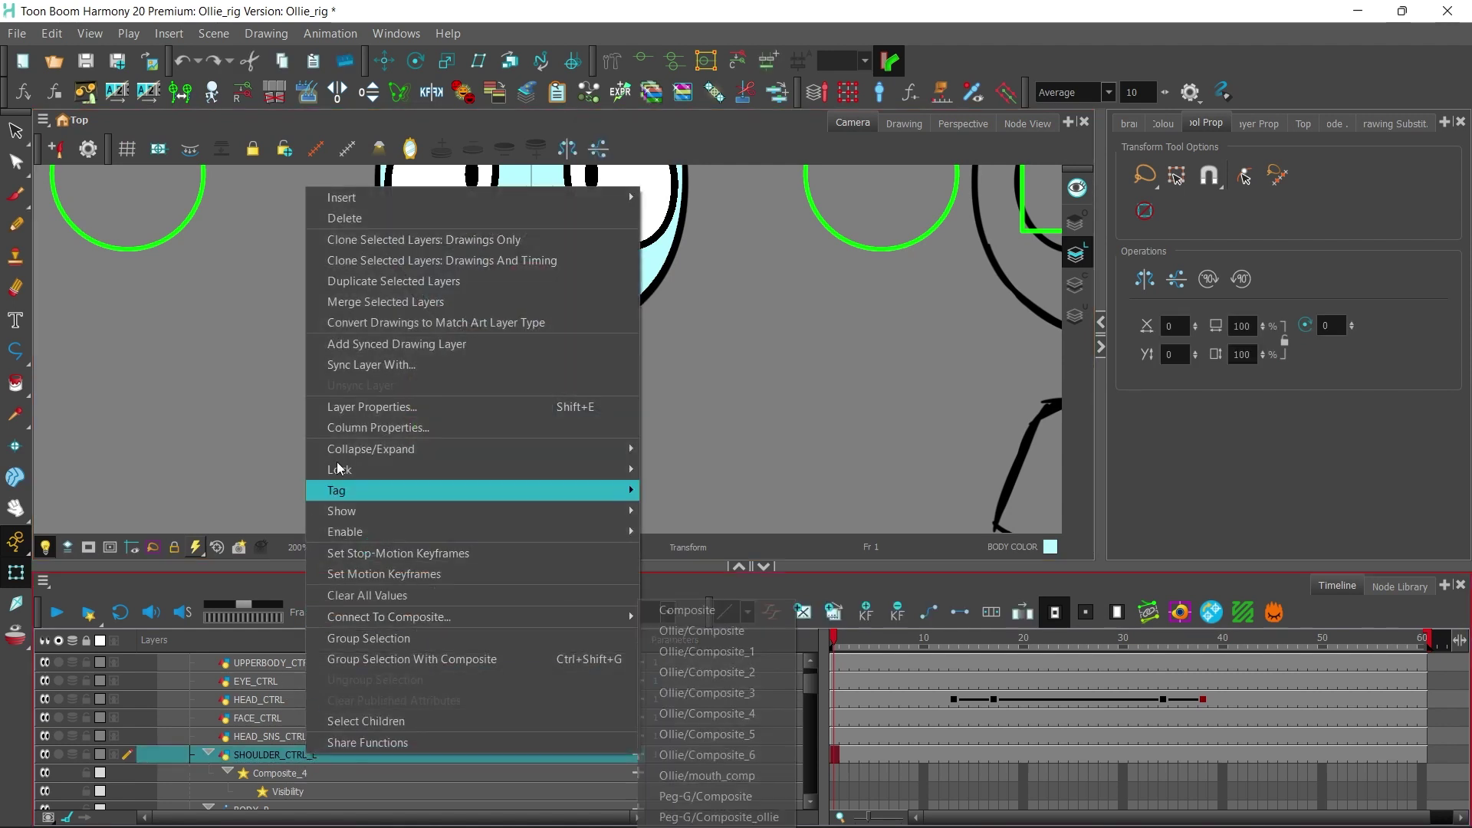
left_click(395, 282)
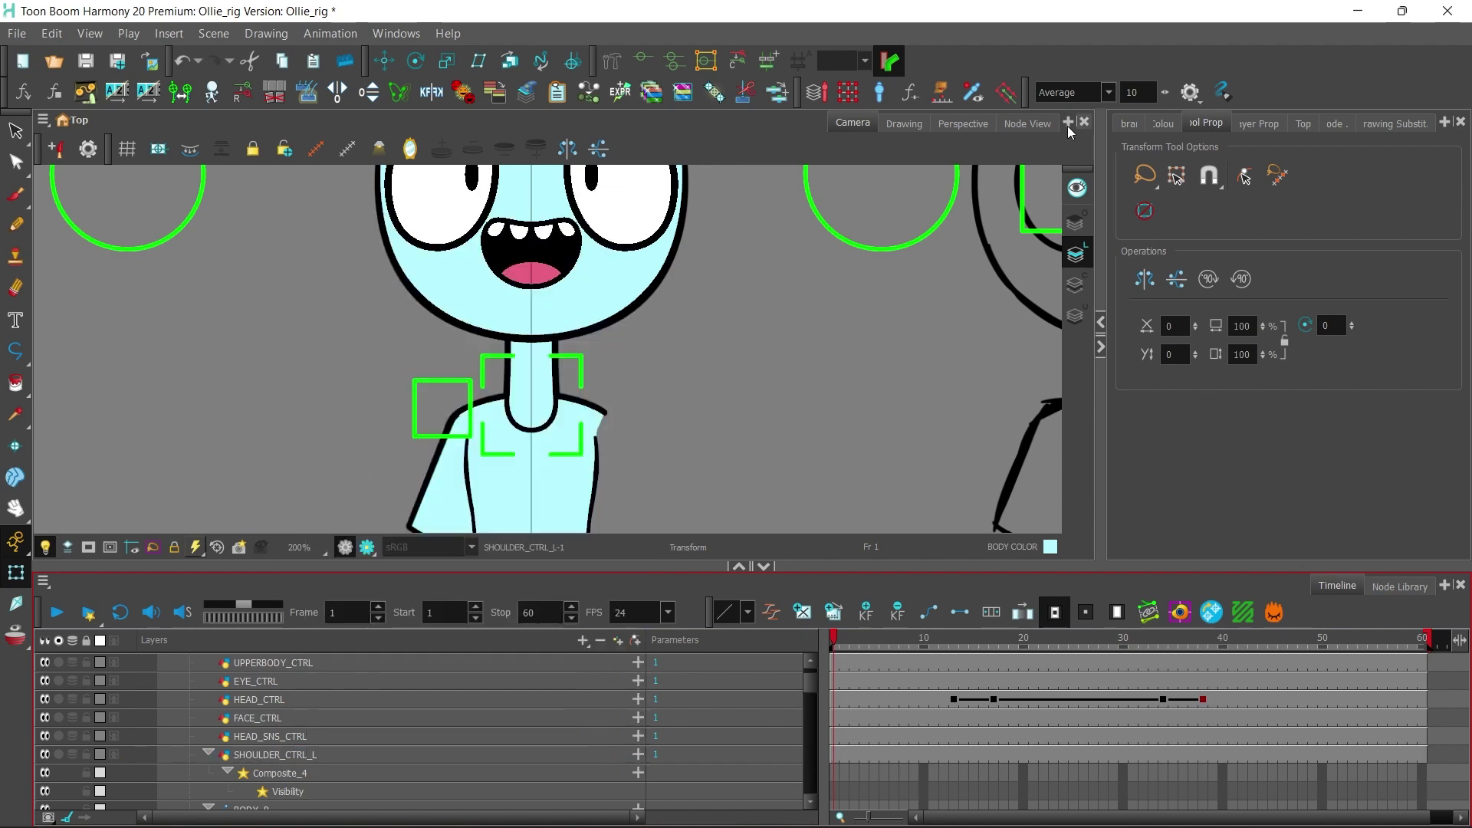
left_click(1027, 123)
left_click_drag(263, 338, 995, 315)
scroll(554, 314, "down", 2)
key("o")
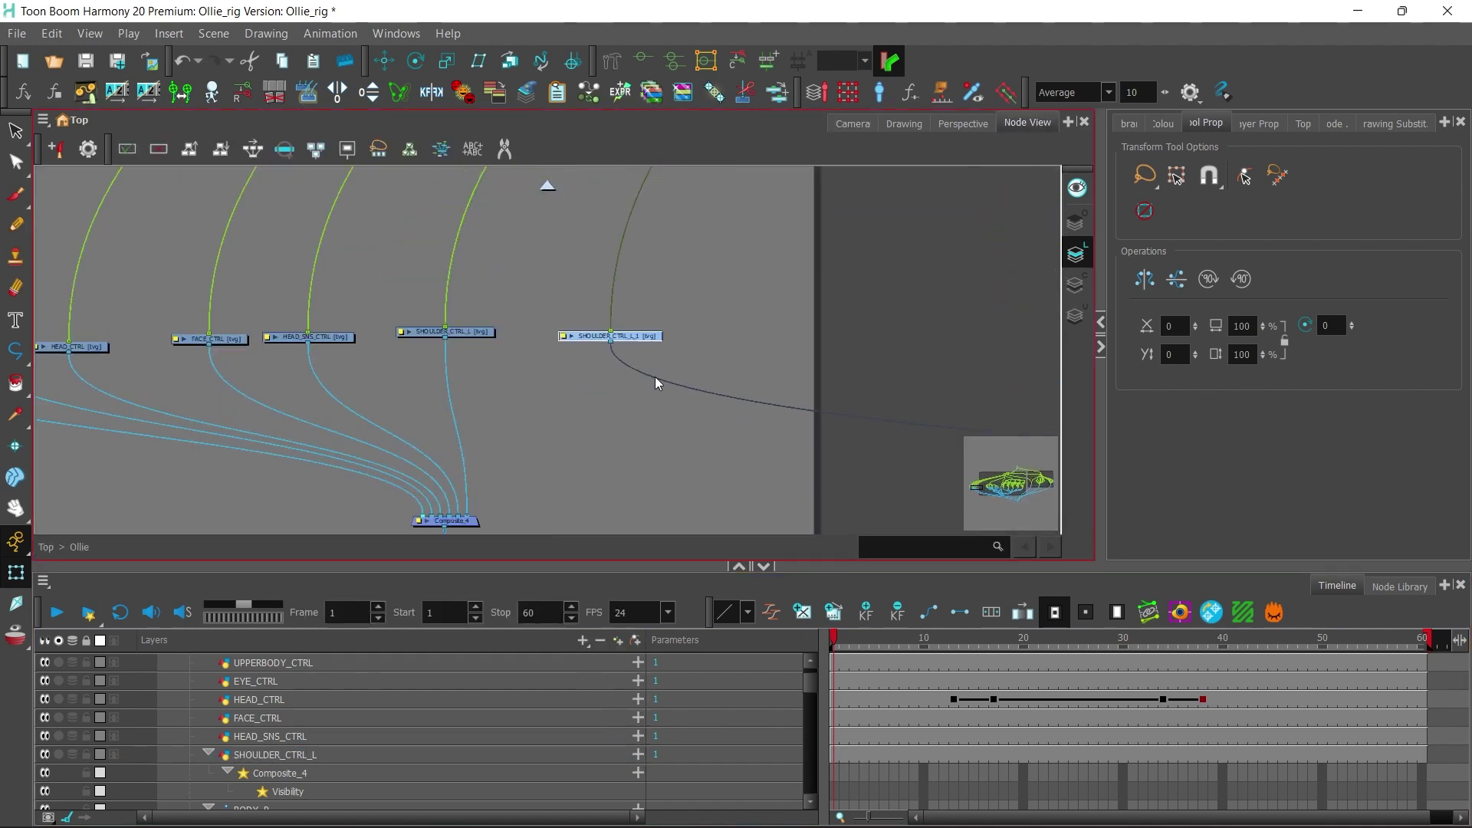
Step: Move the SHOULDER_CTRL_R square drawing horizontally onto the character's opposite, armless shoulder
left_click(852, 123)
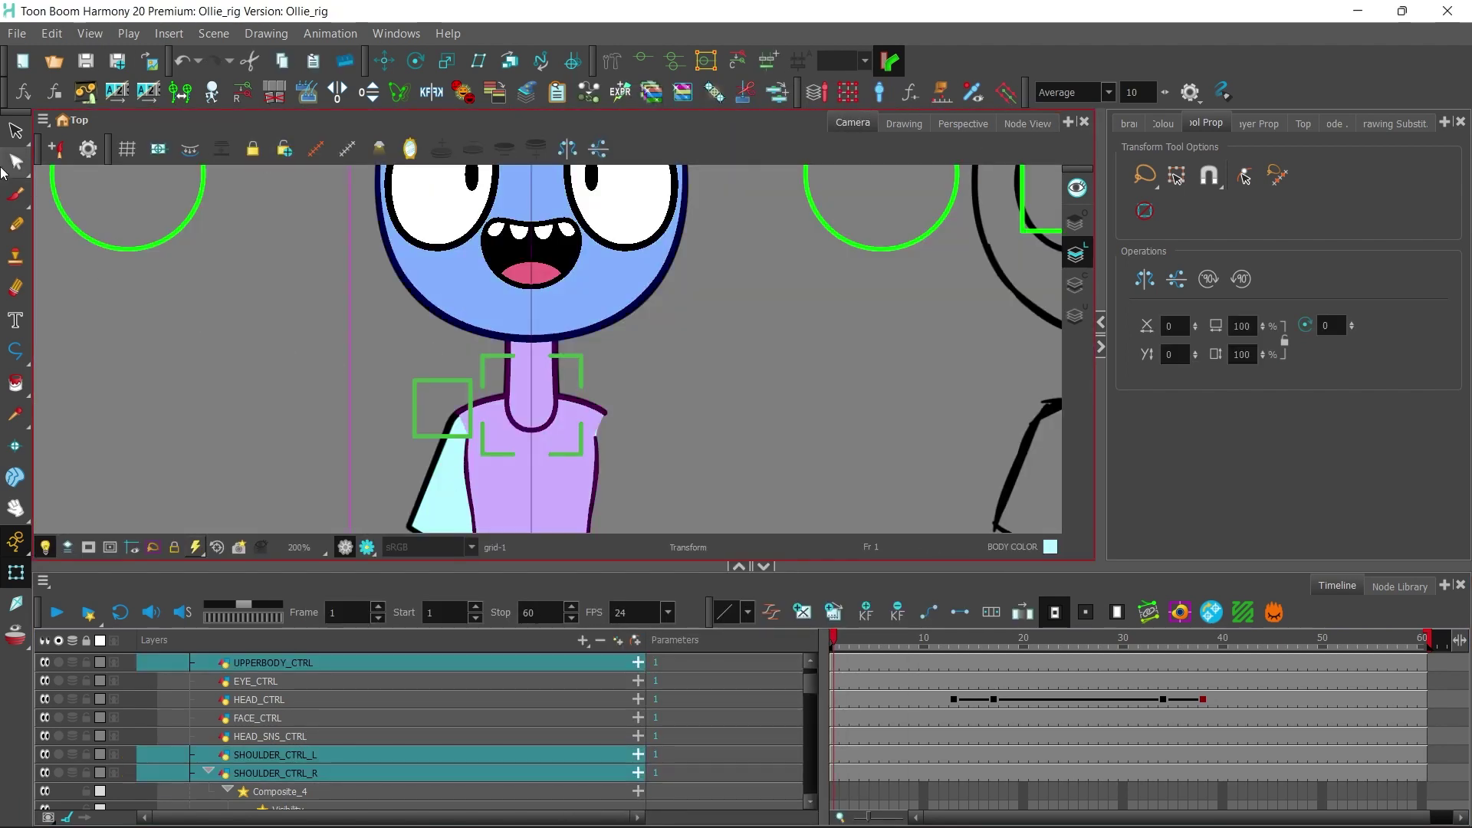
left_click(15, 131)
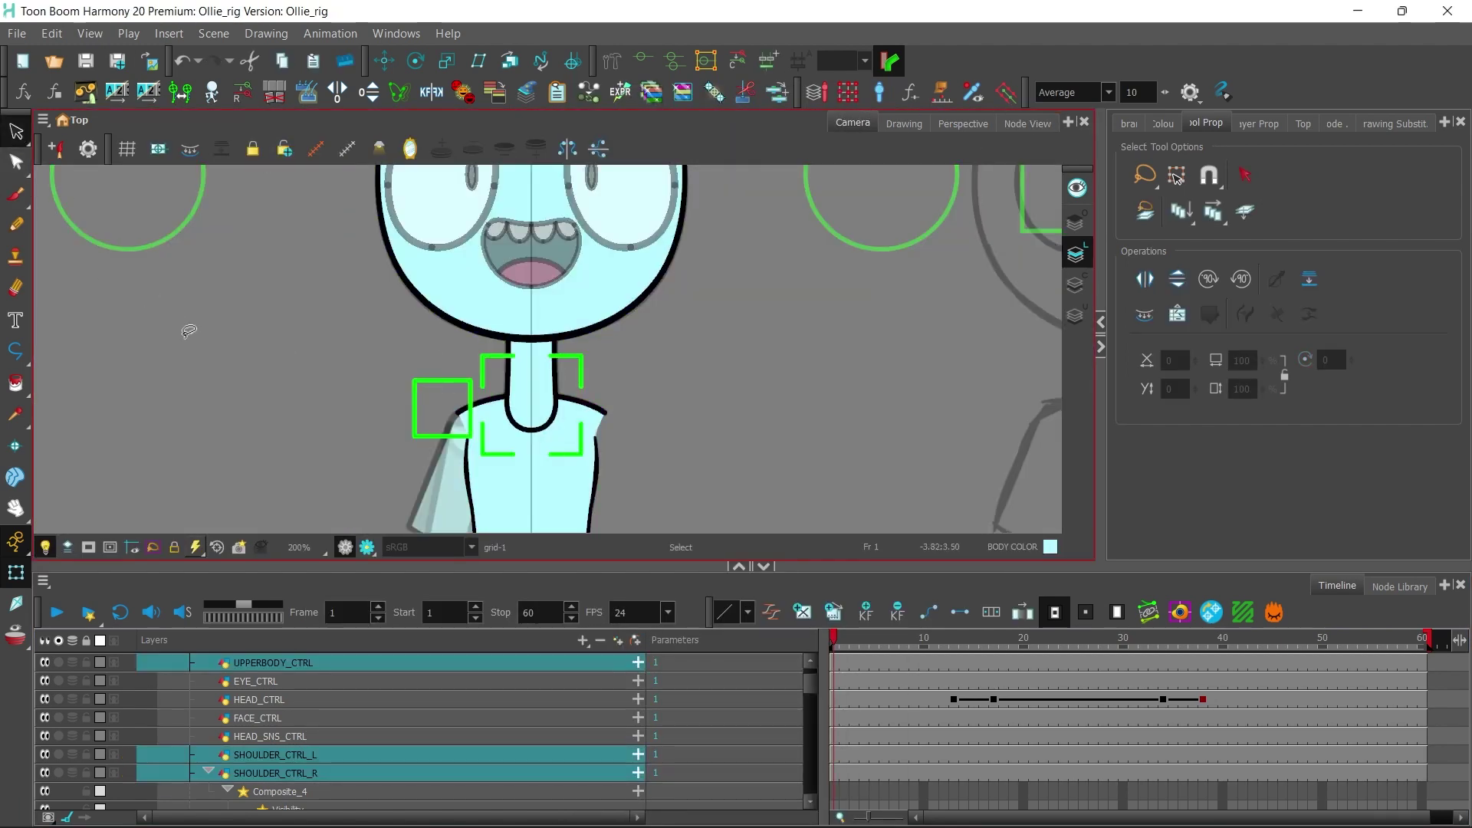
left_click(321, 772)
mouse_move(331, 410)
left_mouse_down()
mouse_move(302, 421)
mouse_move(407, 349)
left_mouse_up()
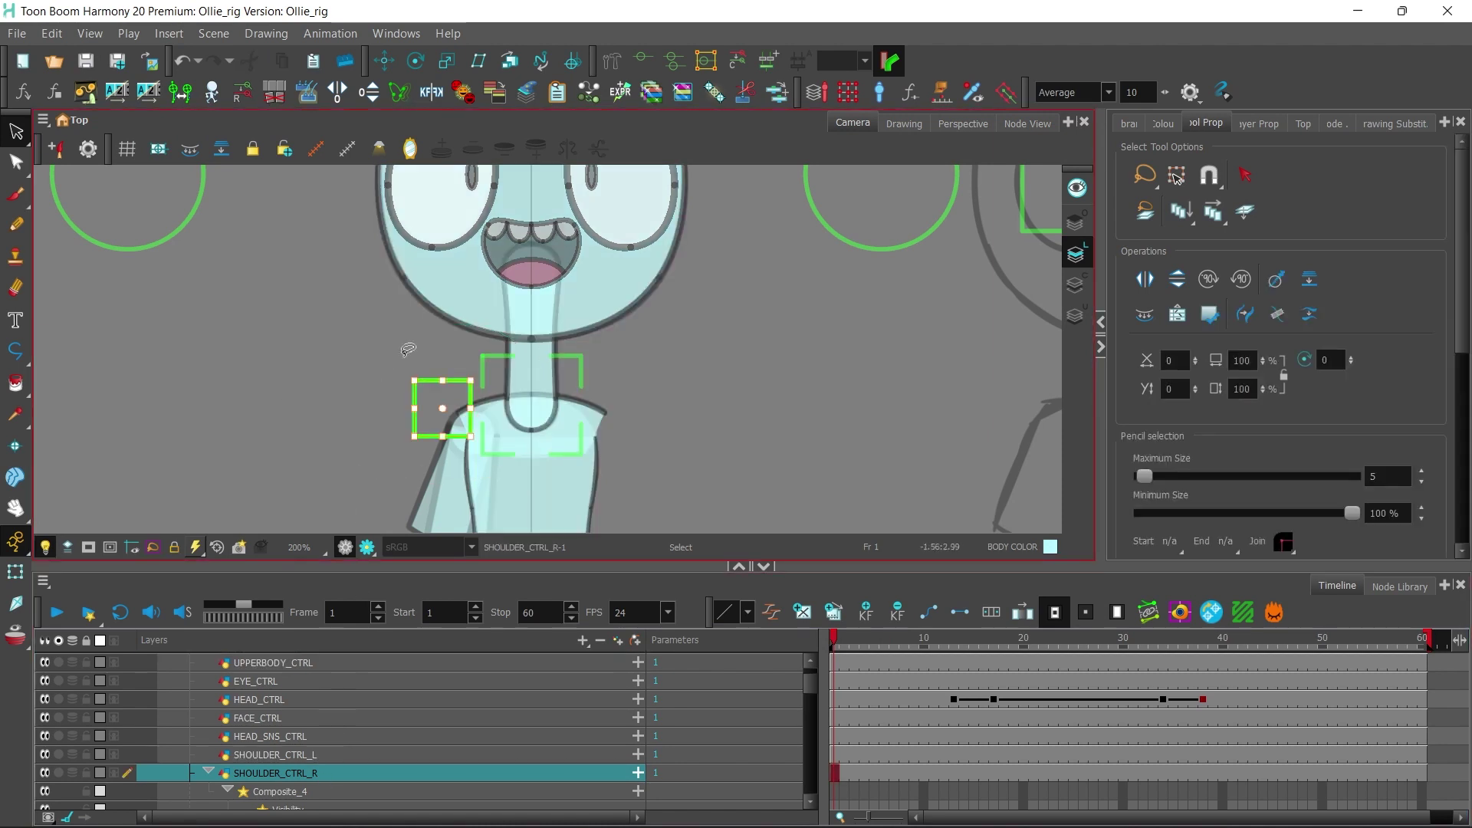
left_click_drag(454, 424, 529, 426)
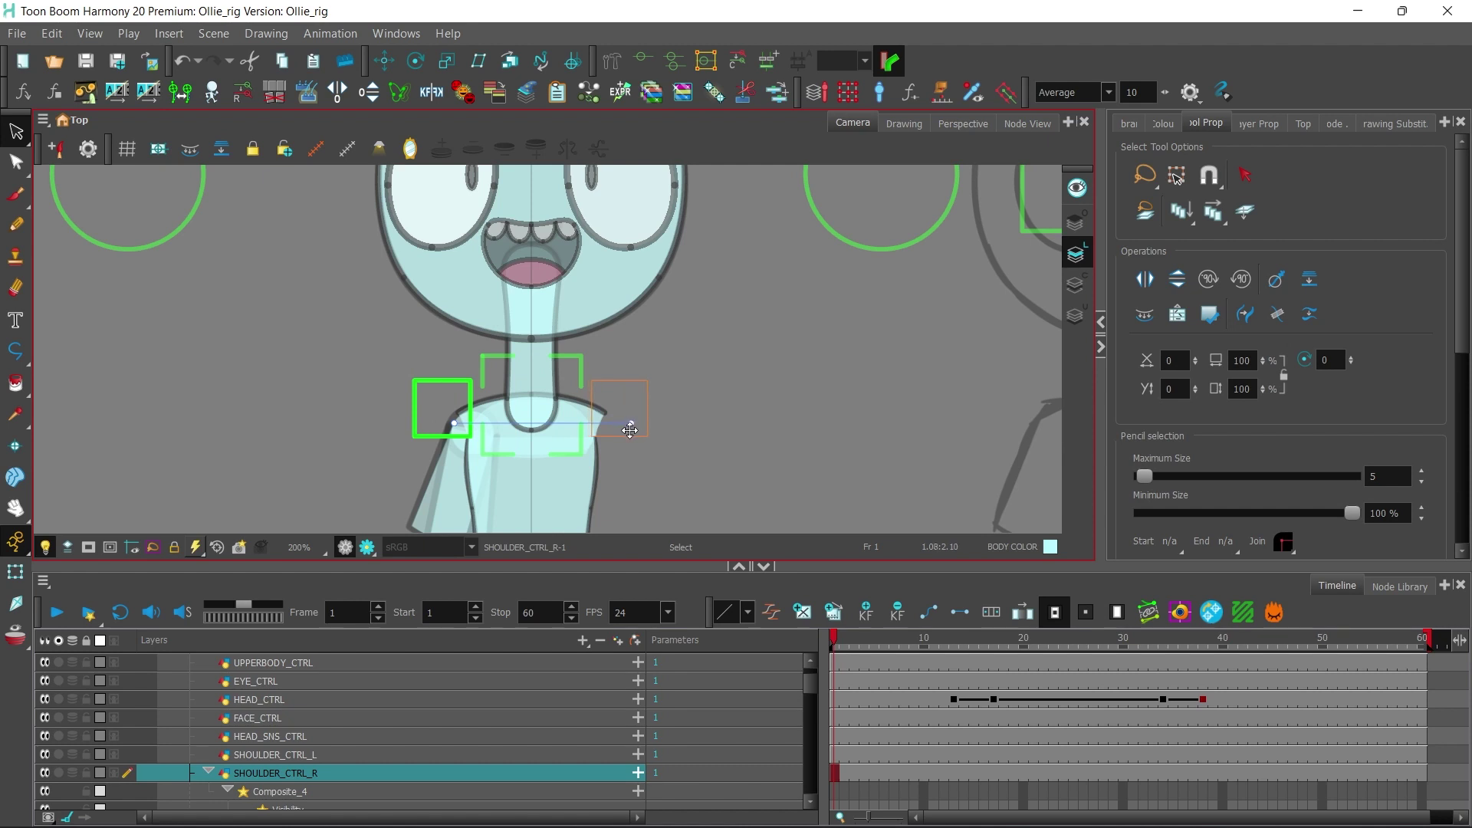
left_click_drag(630, 430, 630, 430)
left_click(348, 473)
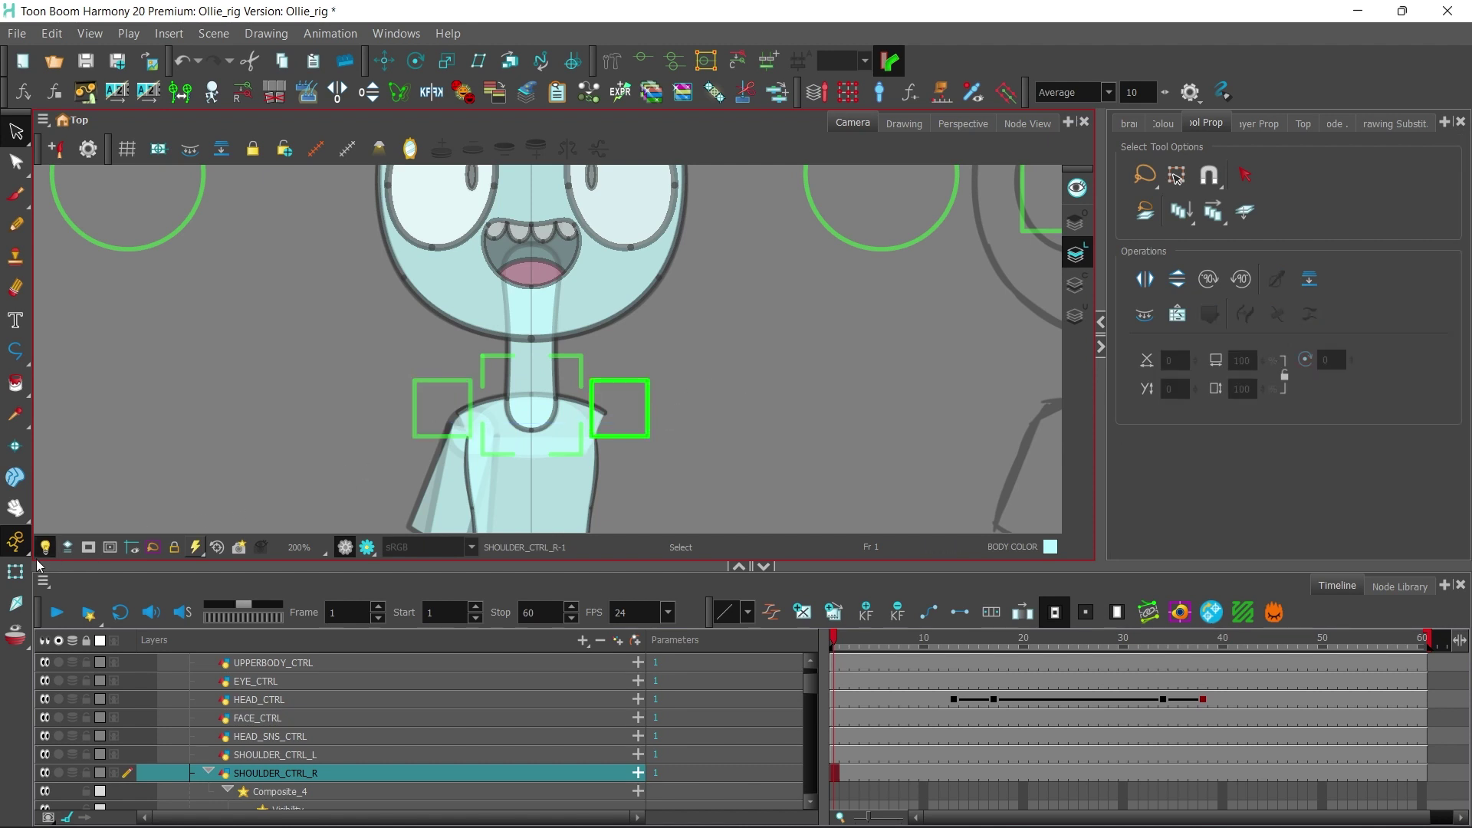
left_click_drag(710, 357, 686, 424)
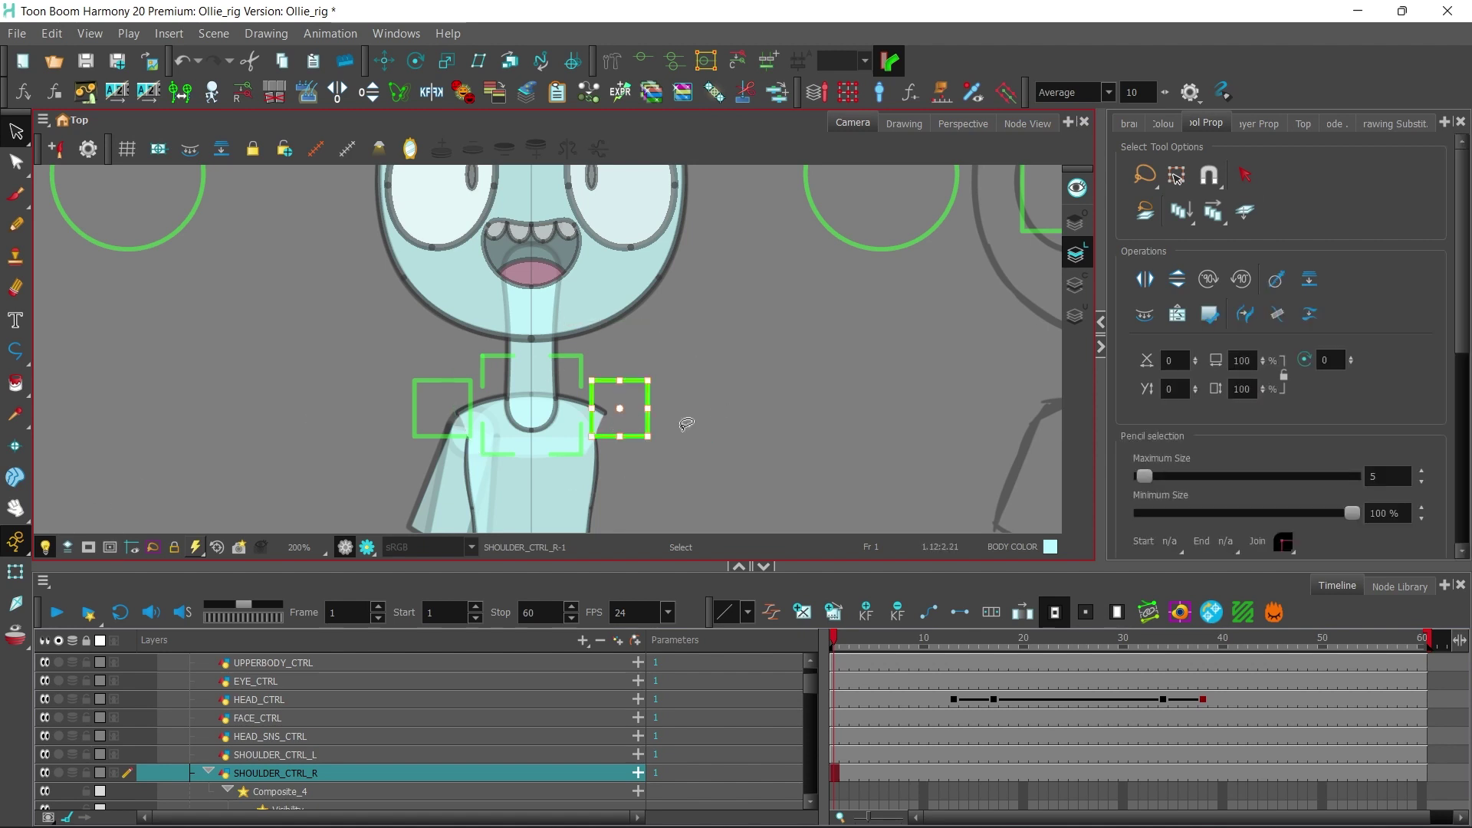
left_click(15, 572)
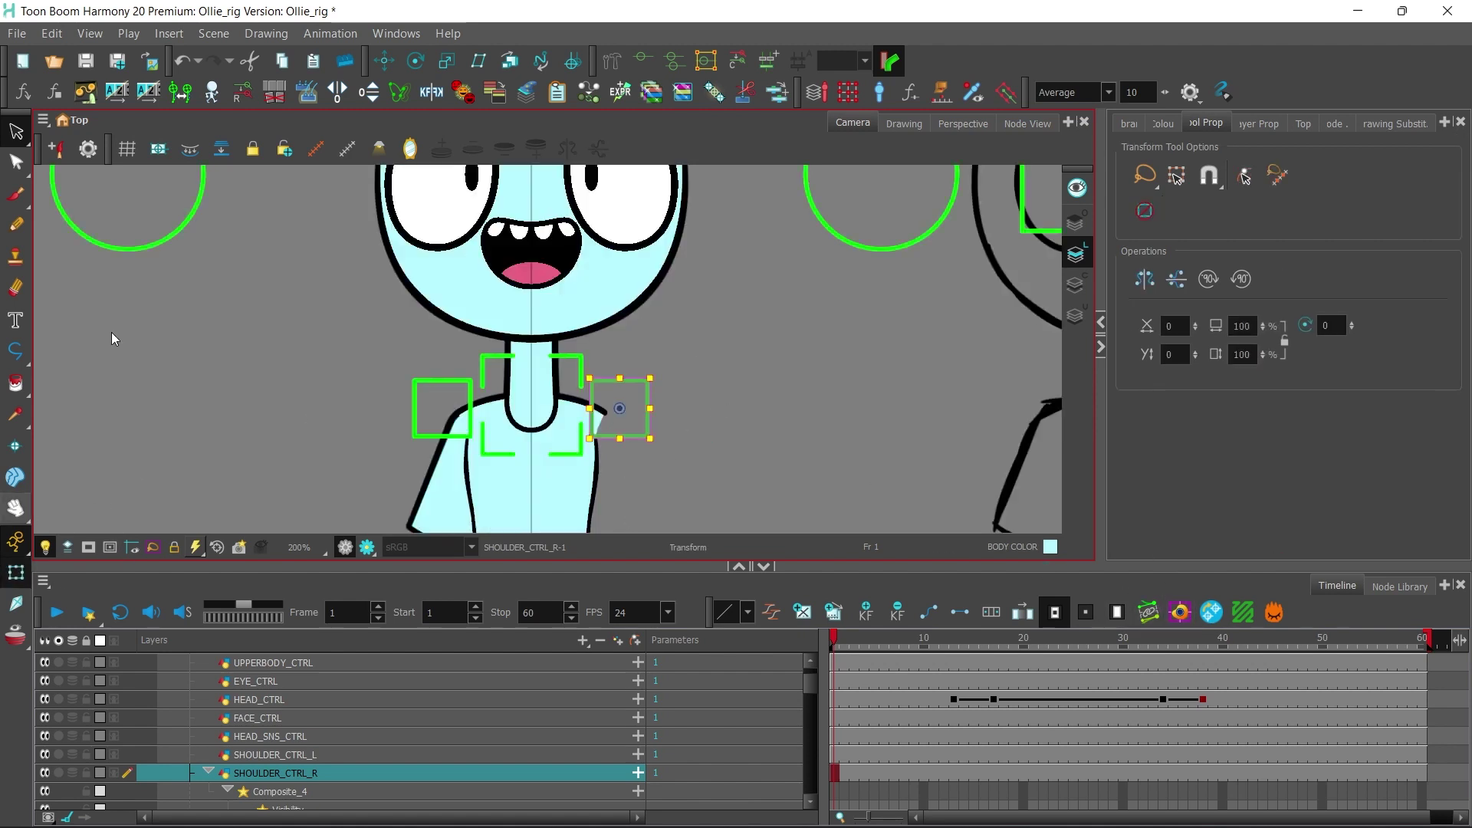
Step: Synchronize the shoulder_p_R peg with all position, scale, rotation and skew parameters of SHOULDER_CTRL_R
left_click(1027, 123)
scroll(931, 318, "down", 5)
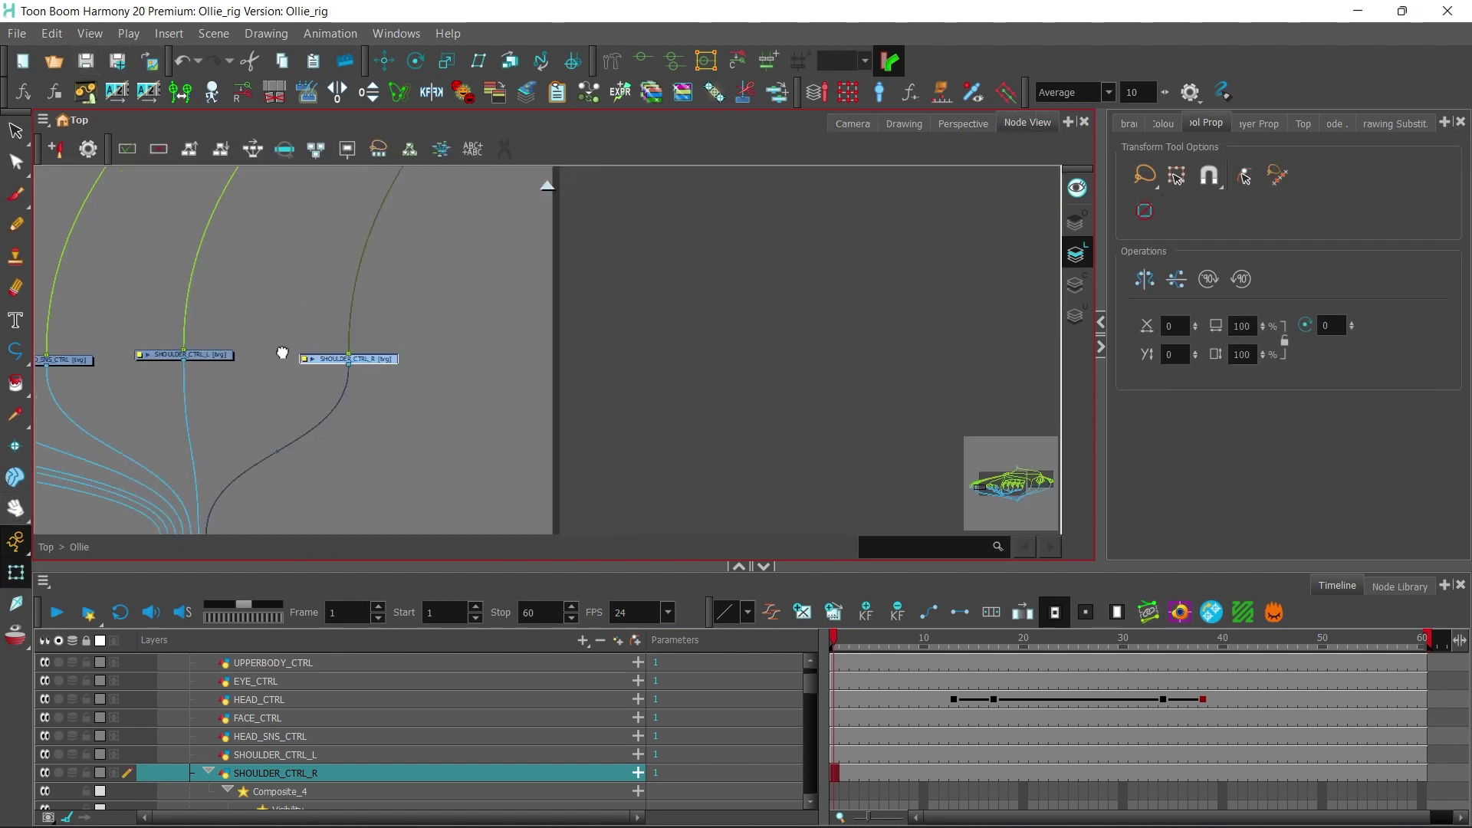
scroll(931, 318, "down", 1)
left_click_drag(963, 319, 822, 295)
scroll(651, 253, "up", 4)
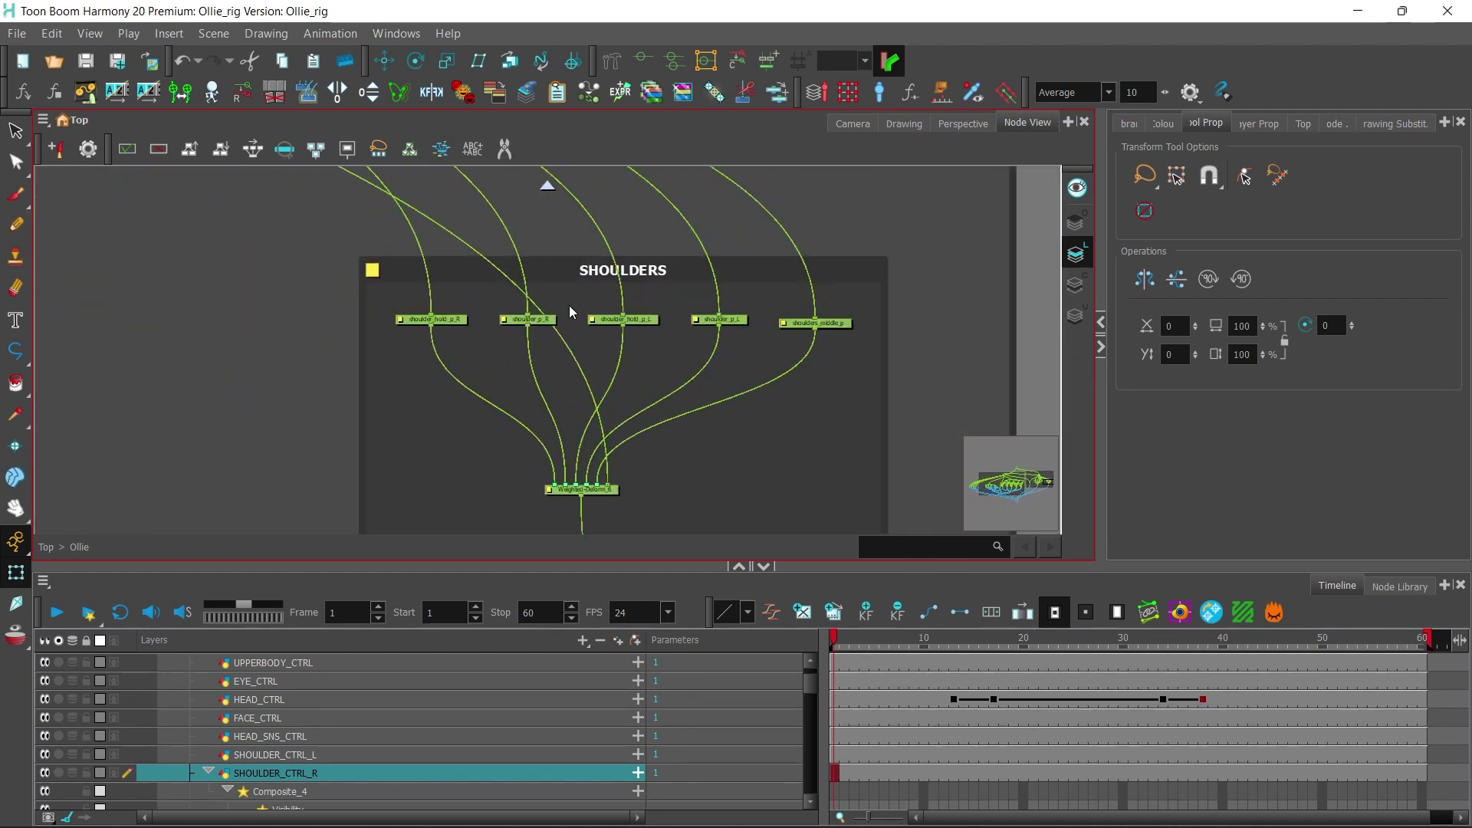
left_click(1147, 612)
left_click(509, 327)
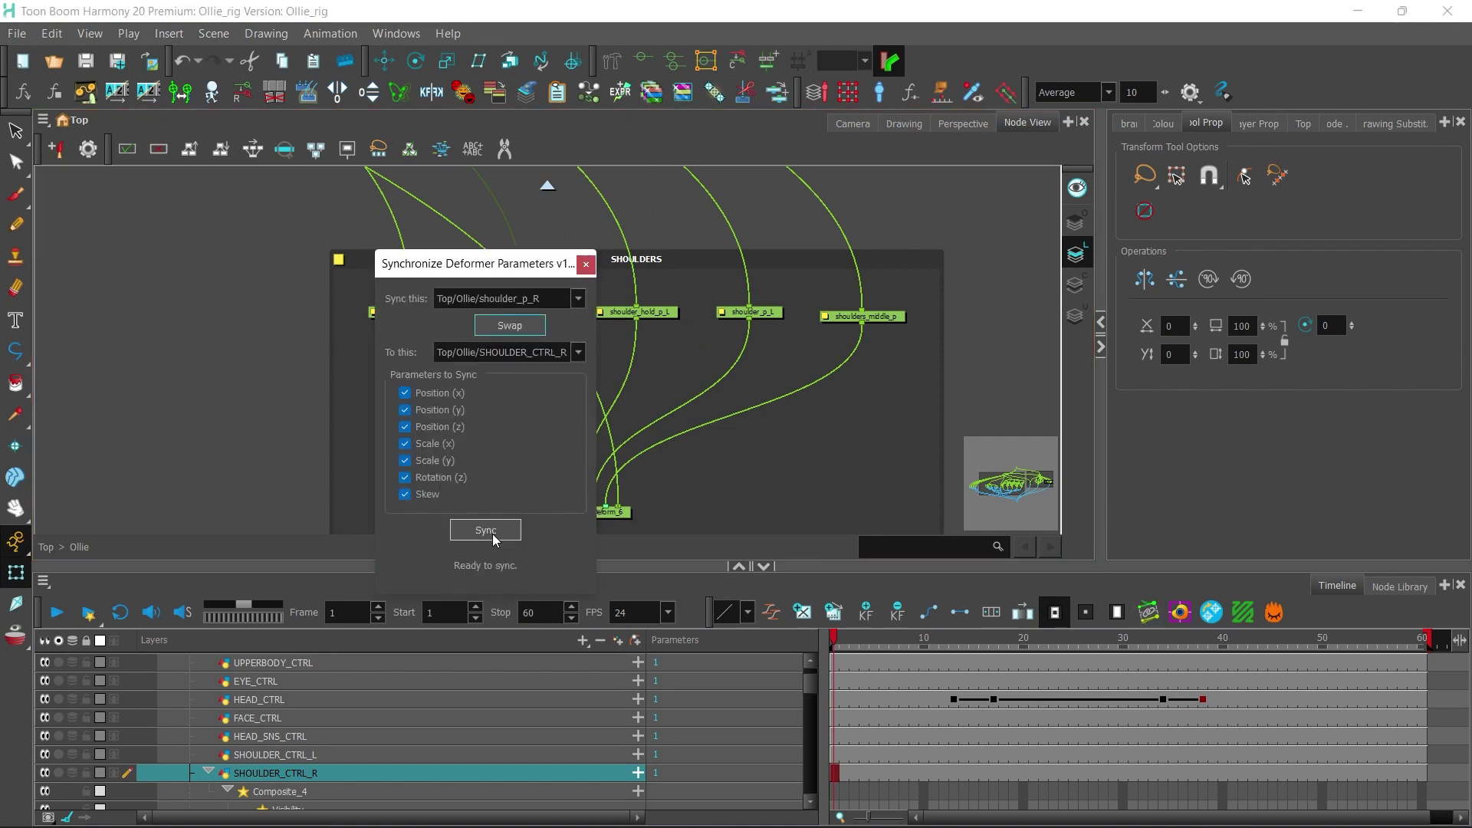
left_click(587, 263)
Step: Test the SHOULDER_CTRL_R and UPPERBODY_CTRL controllers by moving each one, undoing both moves
left_click(852, 123)
left_click(643, 406)
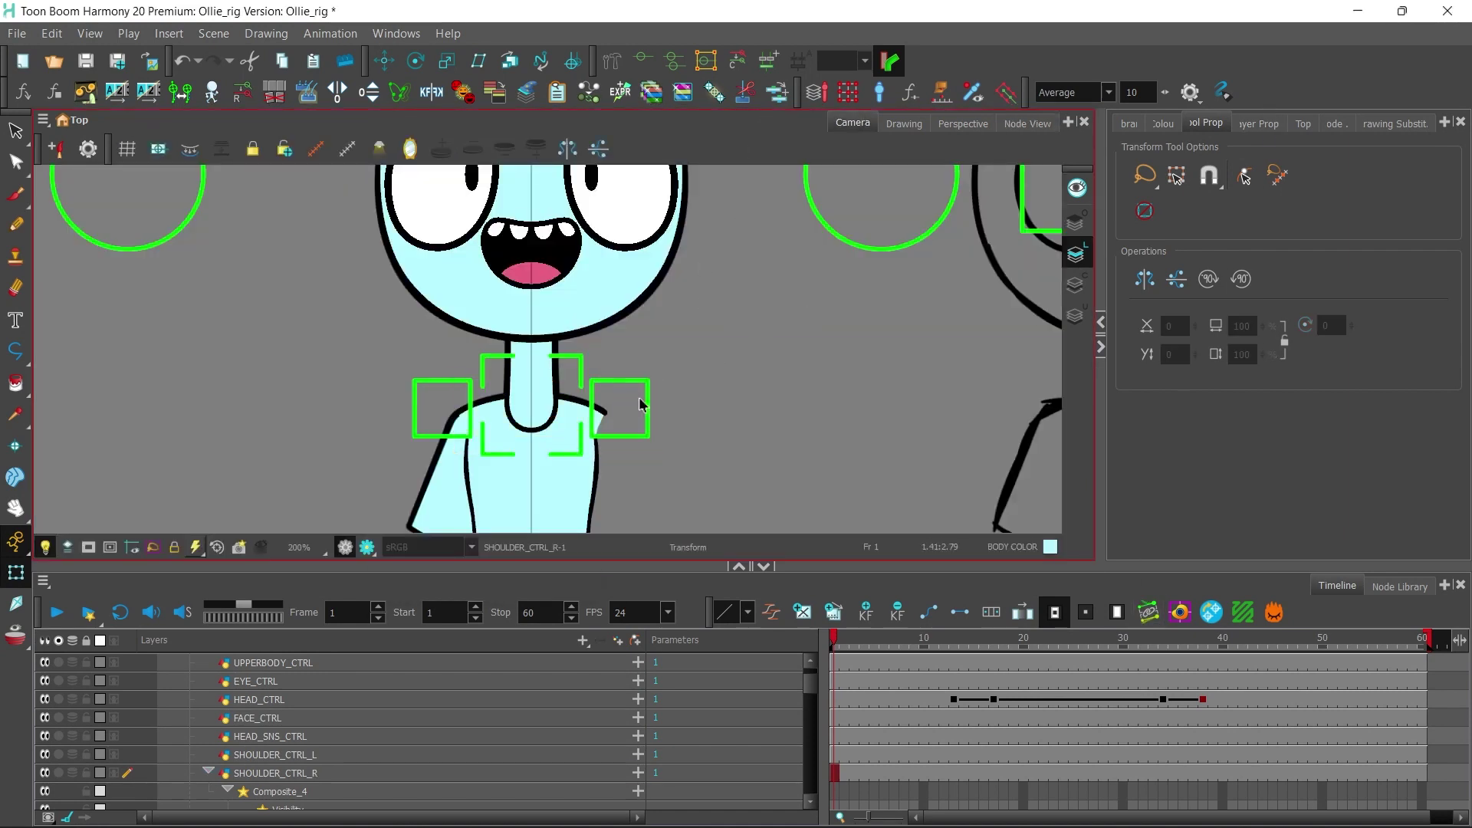
left_click_drag(630, 413, 626, 352)
key("ctrl+z")
left_click_drag(579, 426, 529, 411)
key("ctrl+z")
Step: Duplicate the UPPERBODY_CTRL layer, keeping it wired to the controls composite, and rename the duplicate as BODY_CTRL
left_click(1024, 124)
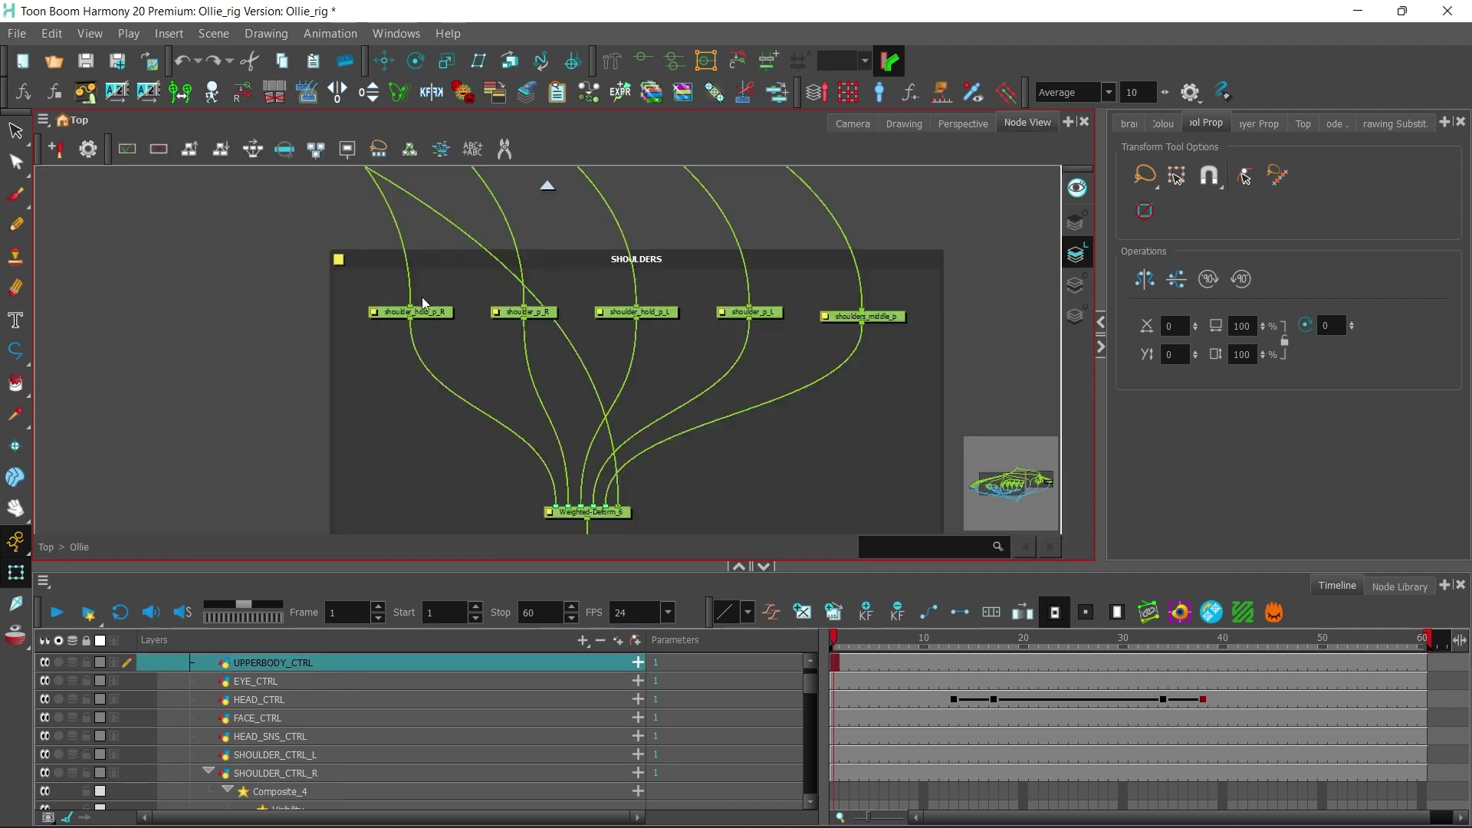
left_click(851, 123)
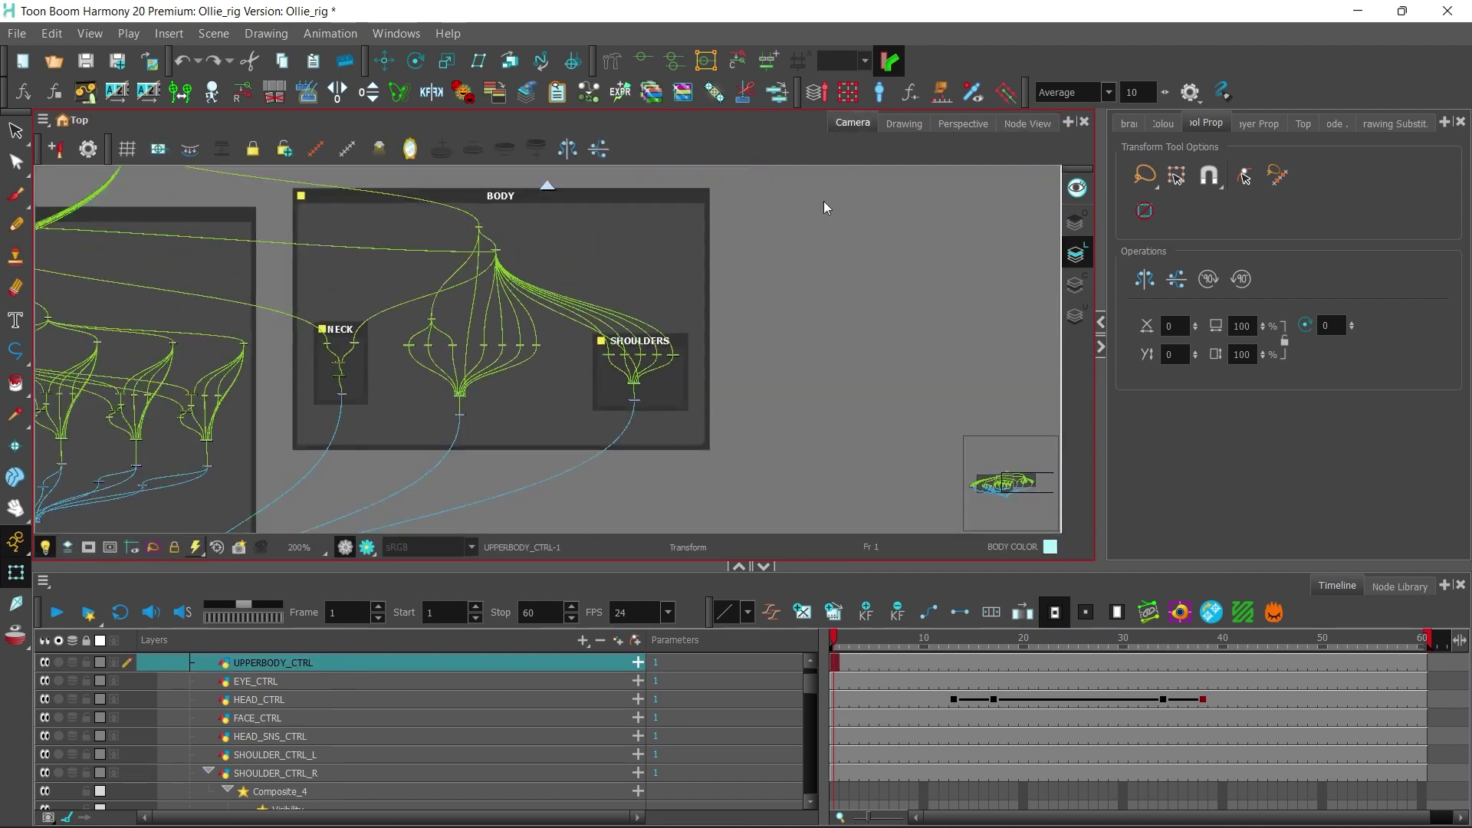
right_click(269, 651)
left_click(351, 190)
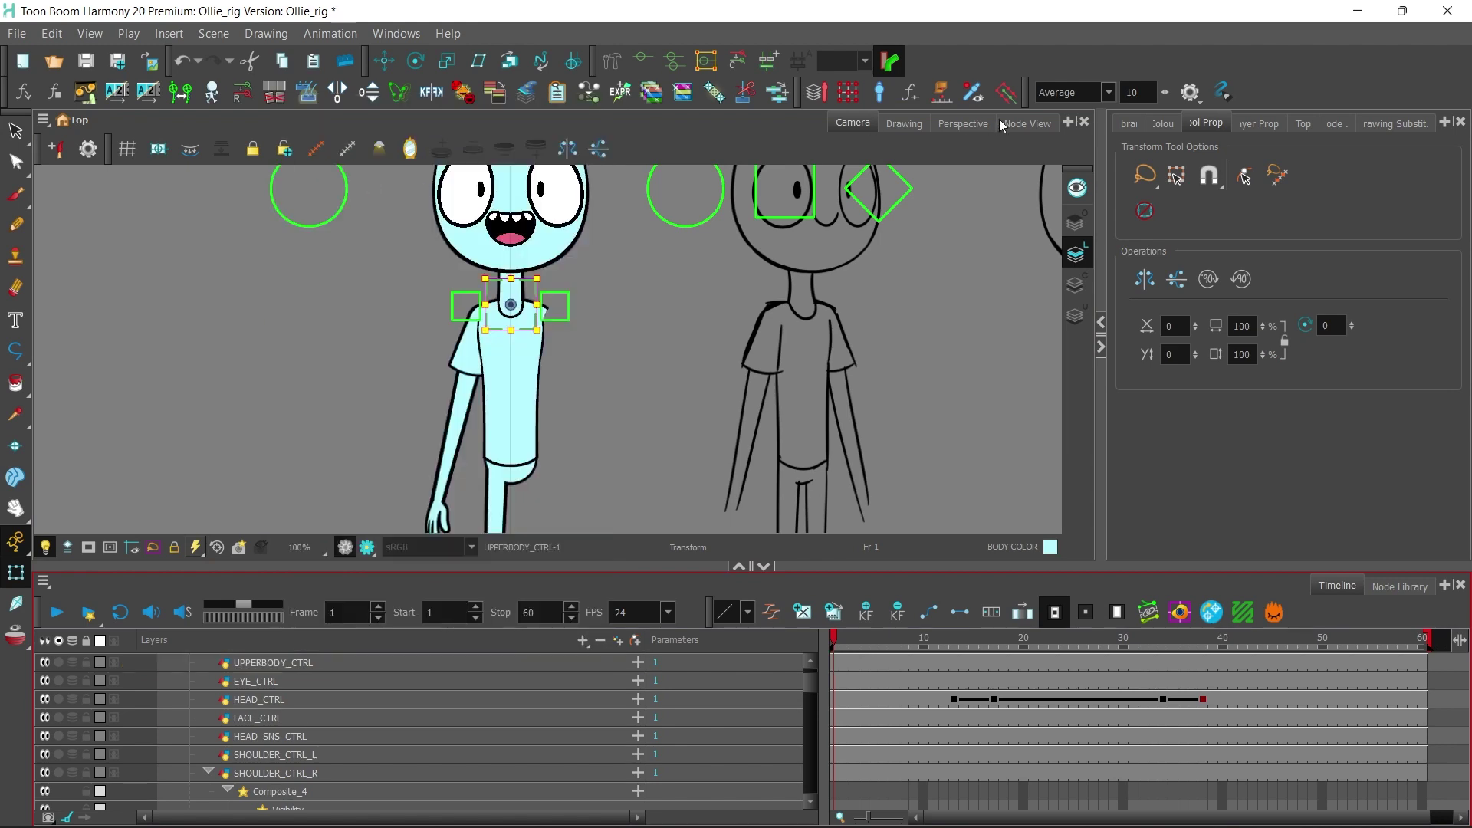
left_click(1020, 123)
scroll(497, 361, "up", 5)
left_click(167, 342)
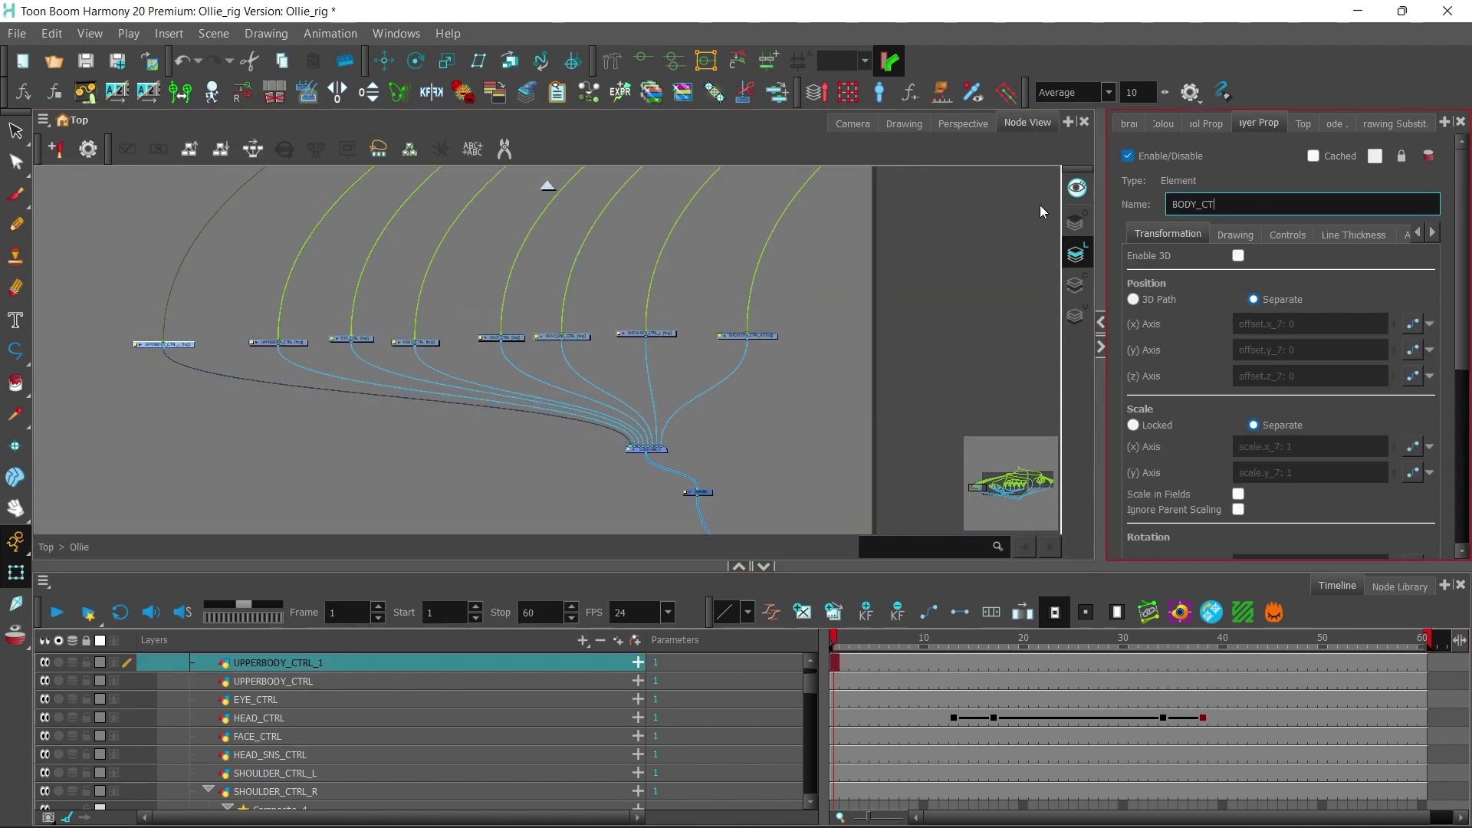
Step: Move the BODY_CTRL bracket drawing straight down onto the character's waist
left_click(851, 123)
key("alt+s")
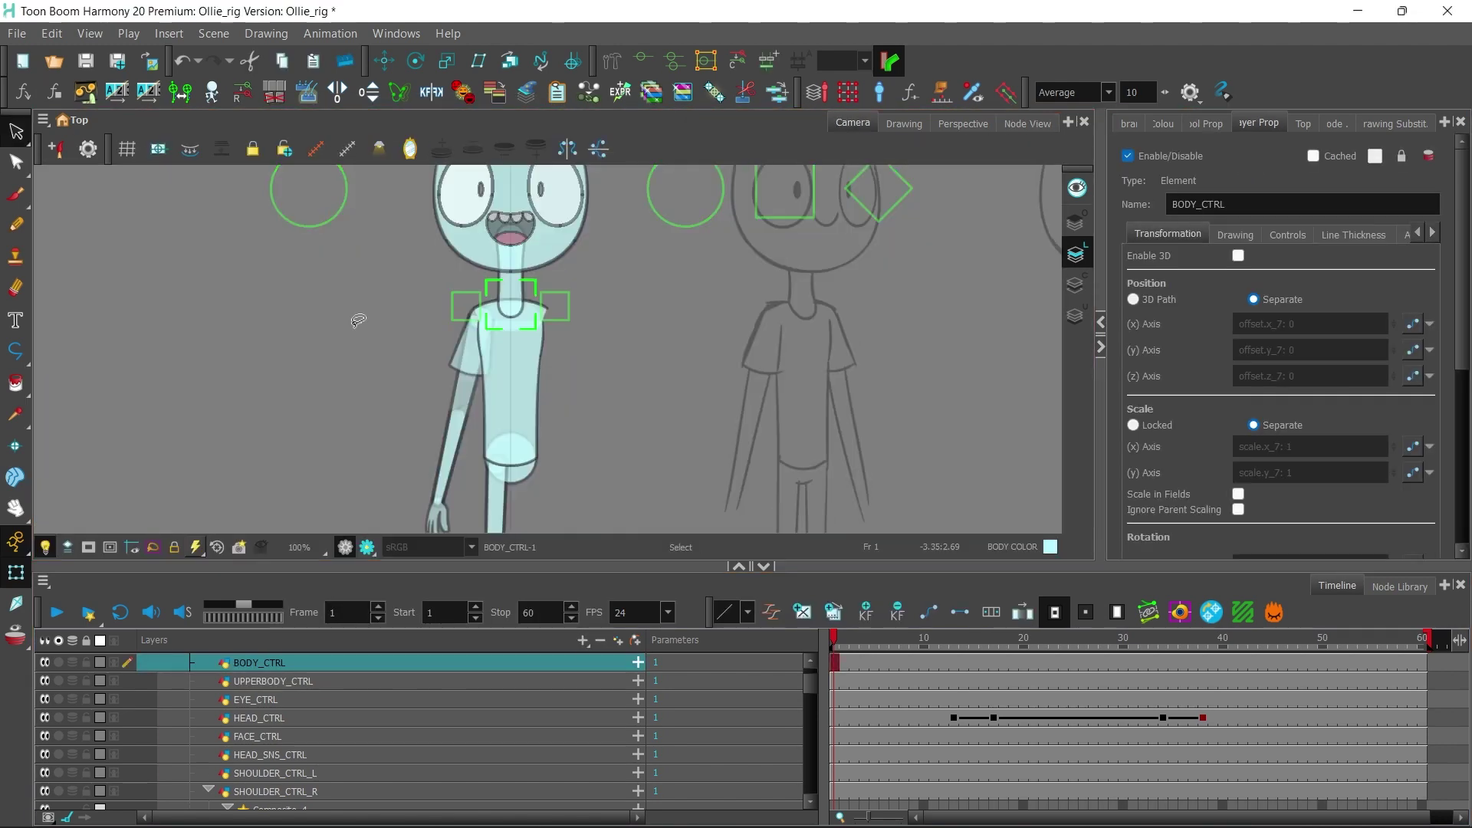
left_click(1204, 123)
left_click_drag(1198, 394, 1181, 457)
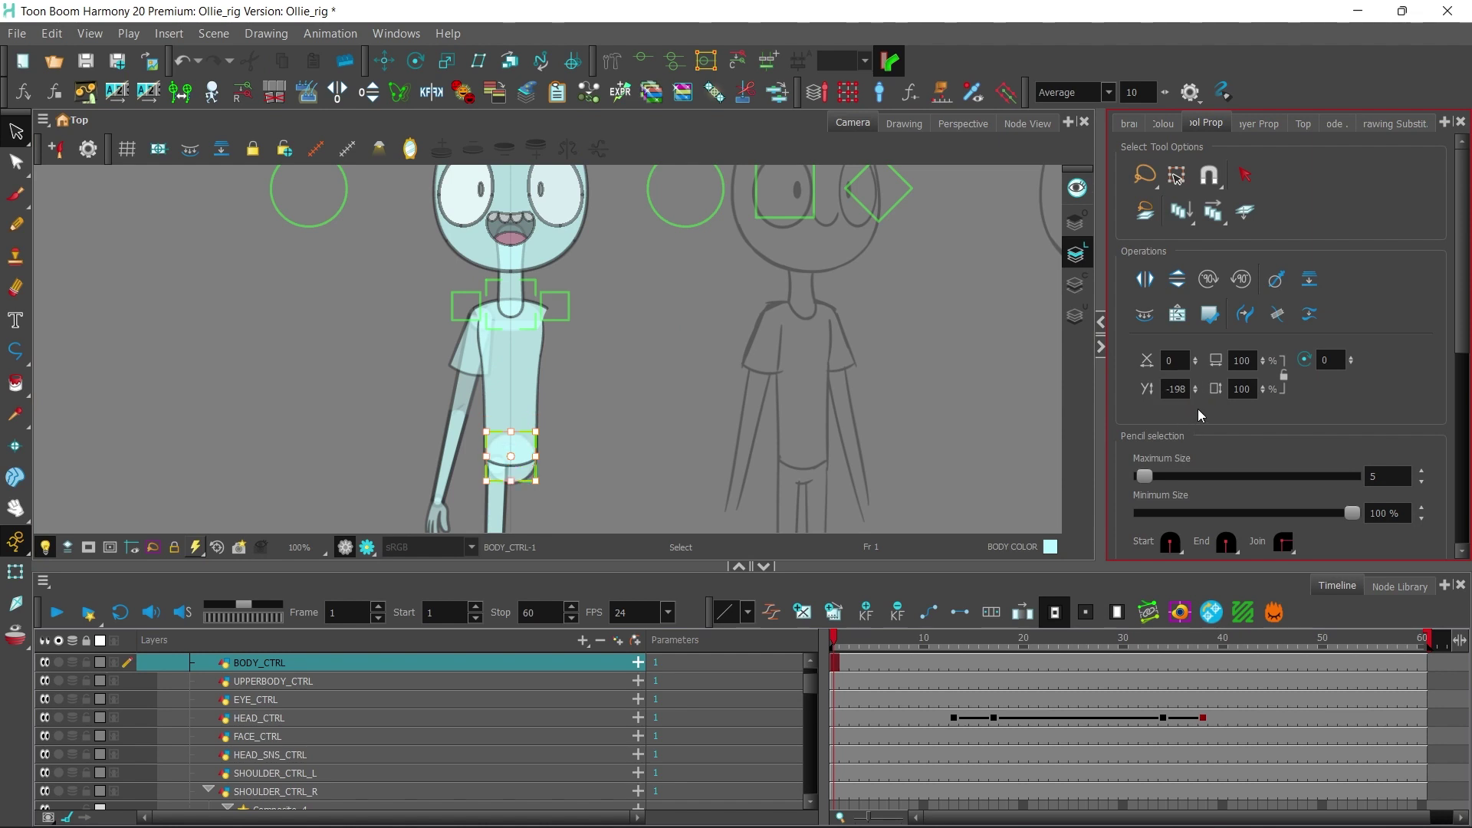
left_click_drag(1195, 412, 1191, 398)
left_click(17, 571)
left_click(191, 467)
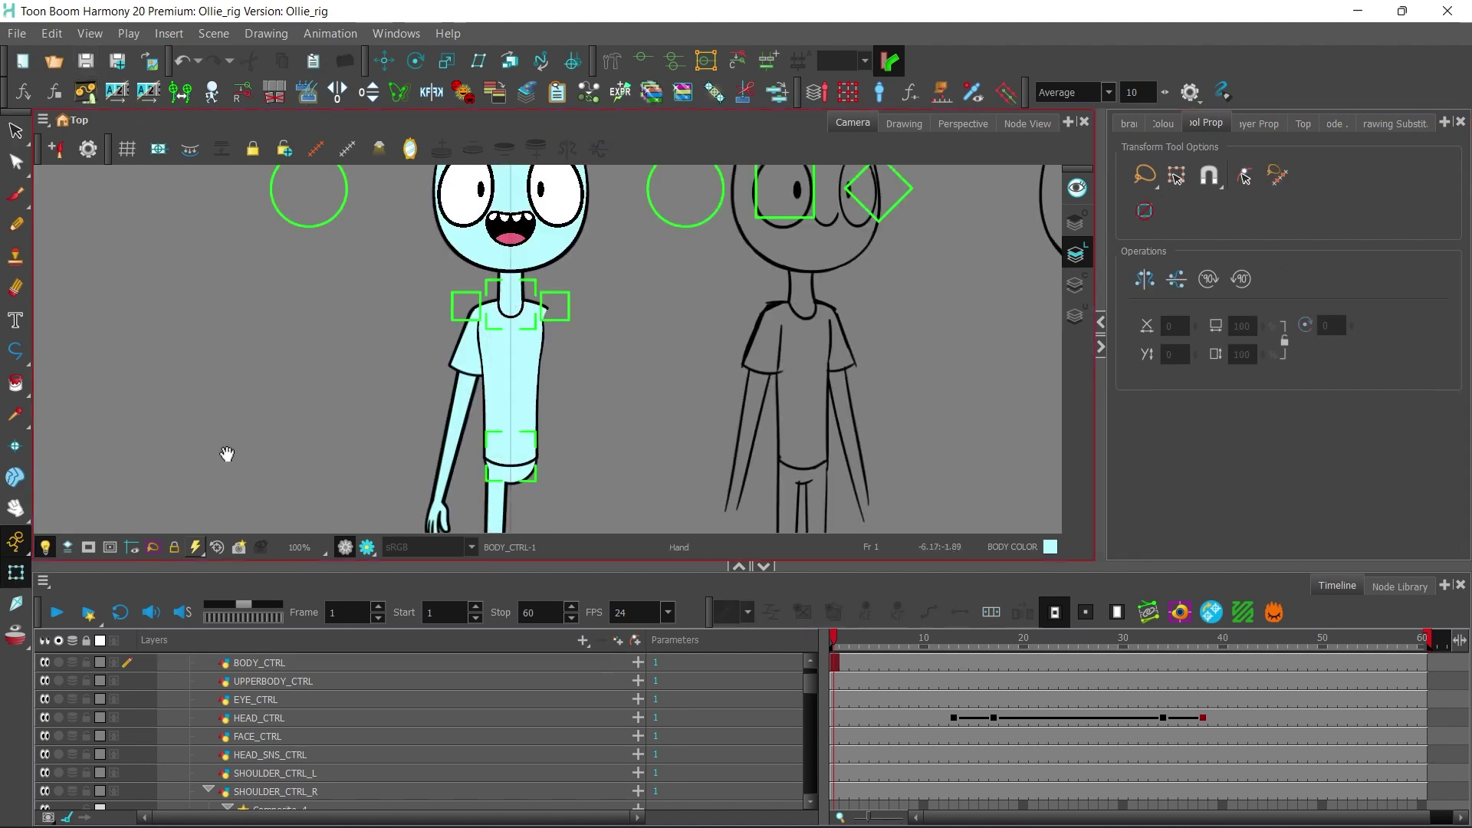
Step: Scale the BODY_CTRL drawing to 90% with its proportions locked
key("2")
mouse_move(227, 454)
left_mouse_down()
mouse_move(253, 373)
mouse_move(595, 325)
mouse_move(582, 318)
left_mouse_up()
key("2")
key("2")
left_click(473, 444)
left_click(15, 132)
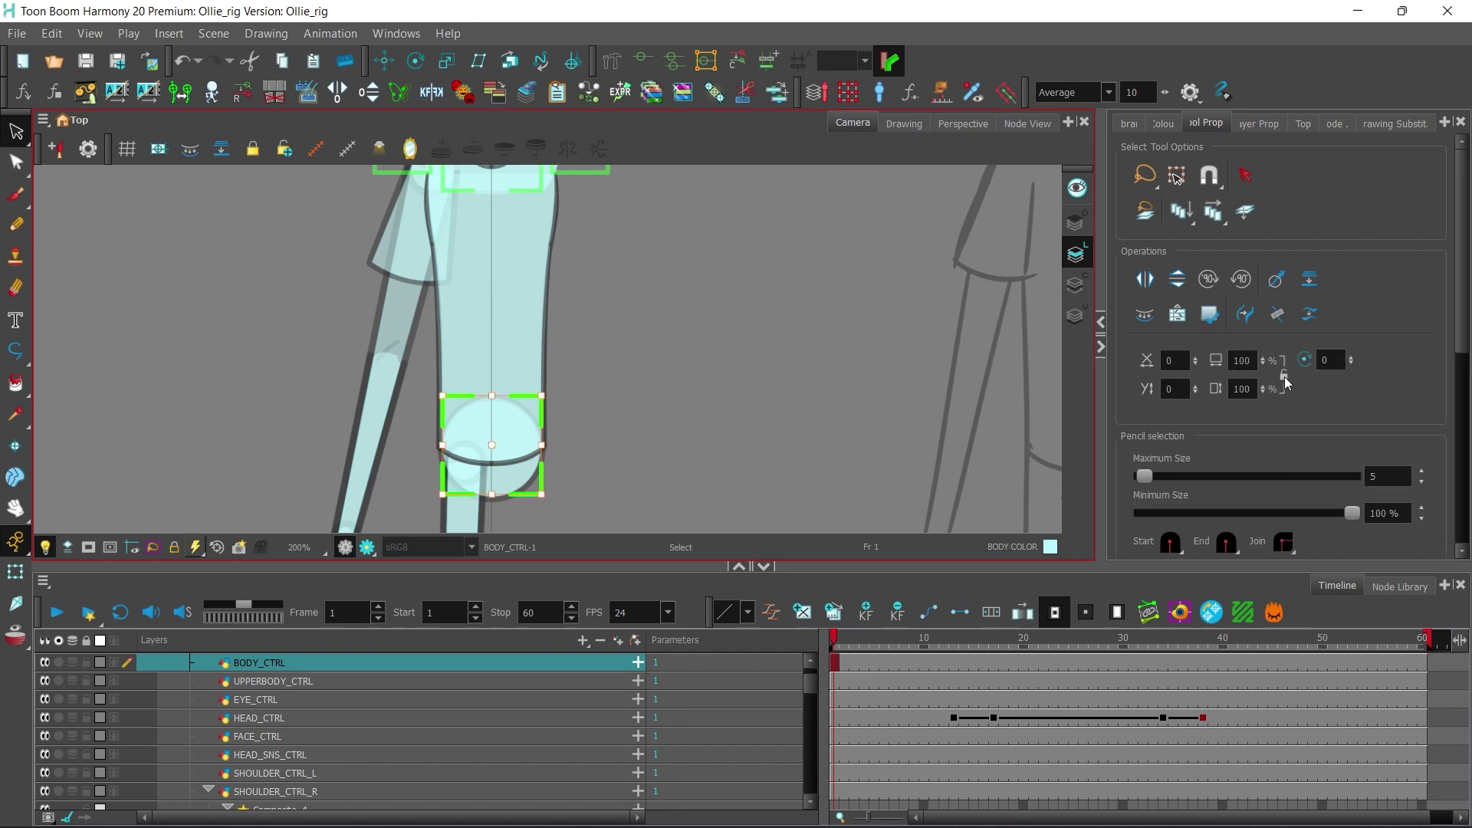
left_click(1247, 361)
key("Return")
left_click(789, 345)
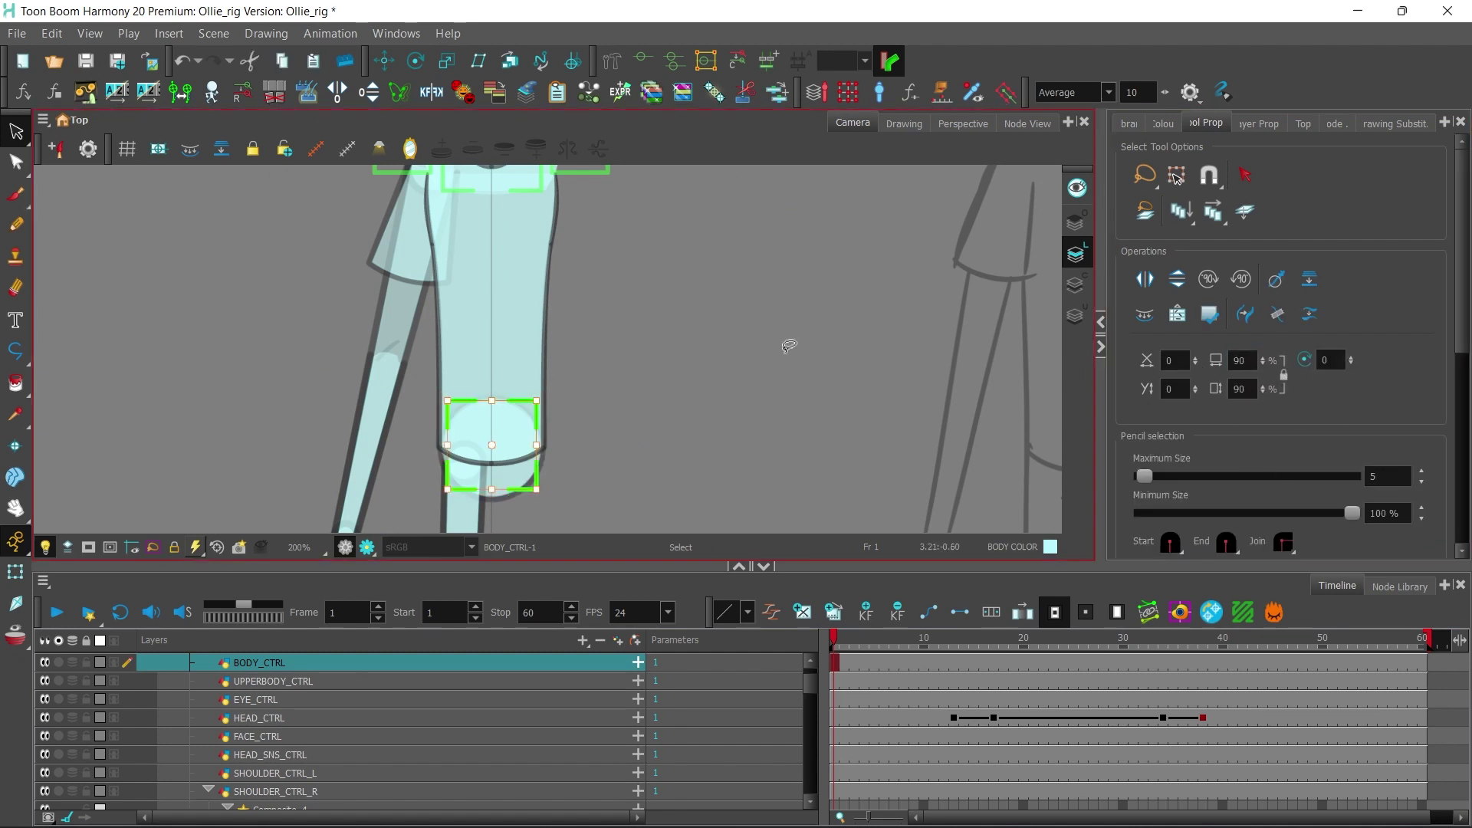
left_click_drag(611, 278, 621, 410)
key("1")
key("1")
left_click(15, 572)
left_click(136, 451)
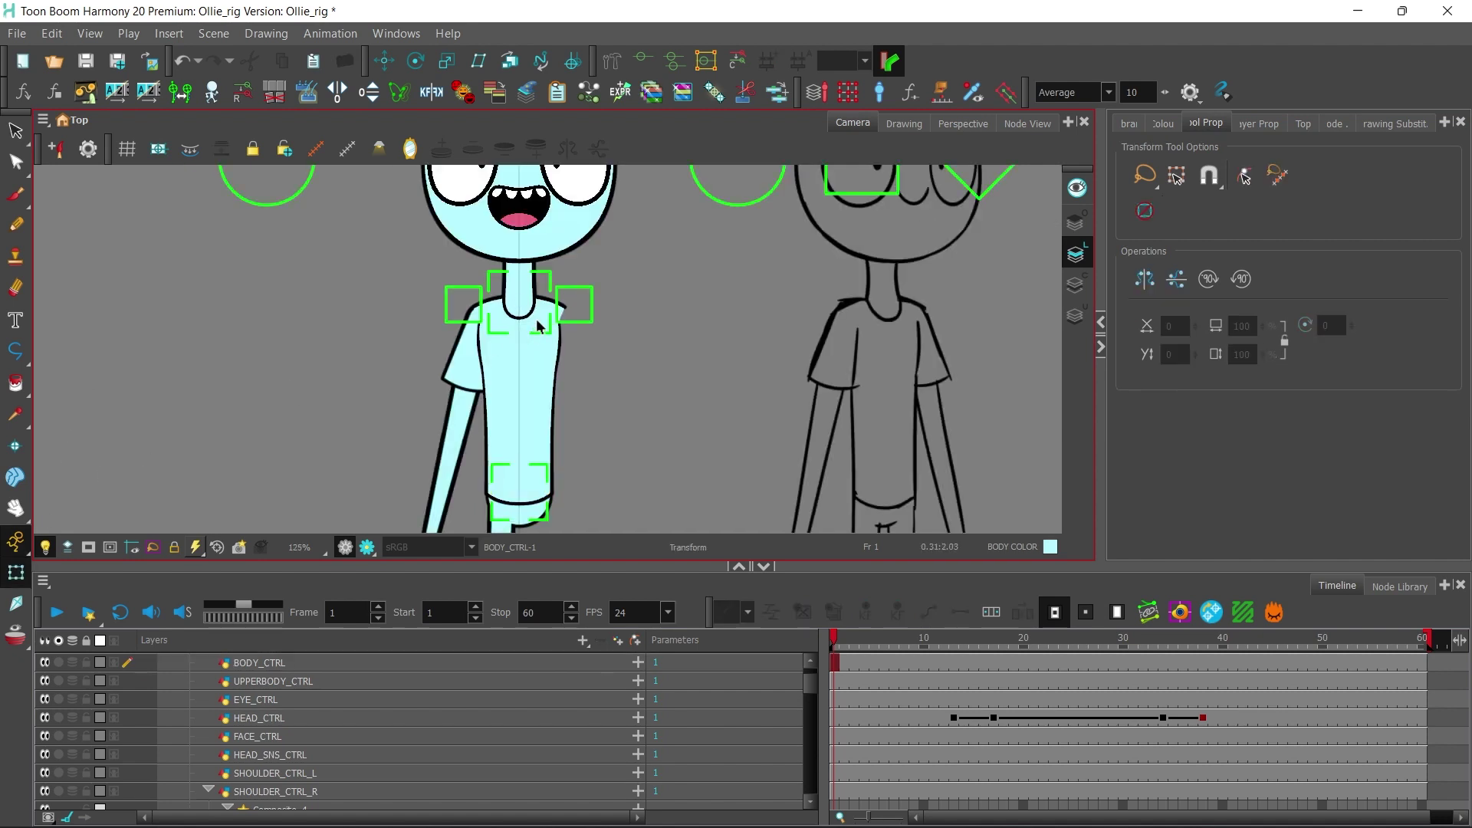
Step: Scale the UPPERBODY_CTRL drawing down proportionally to match the size of the waist controller
left_click(536, 332)
left_click(15, 131)
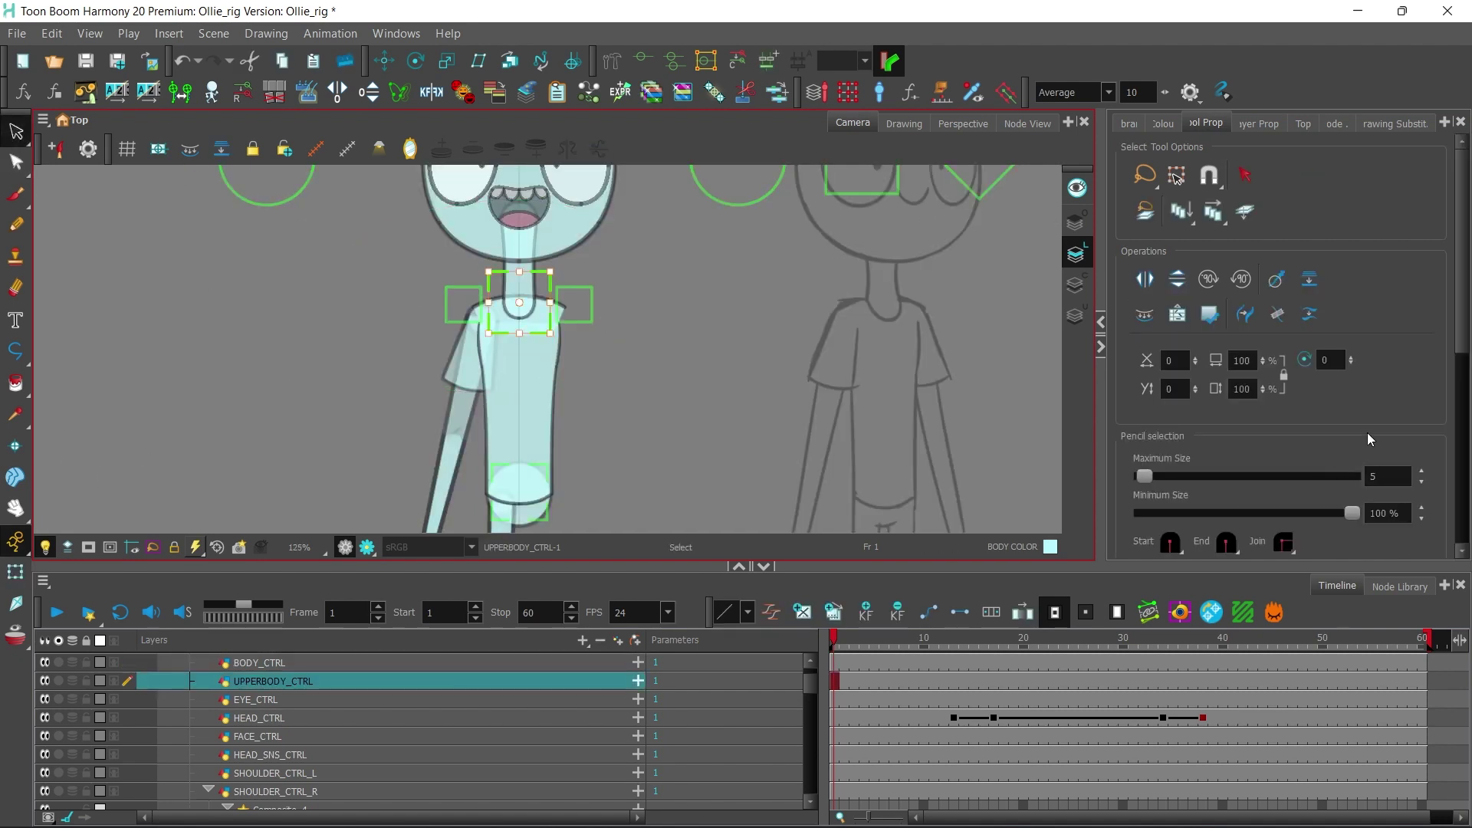
double_click(1255, 361)
key("Return")
left_click(204, 391)
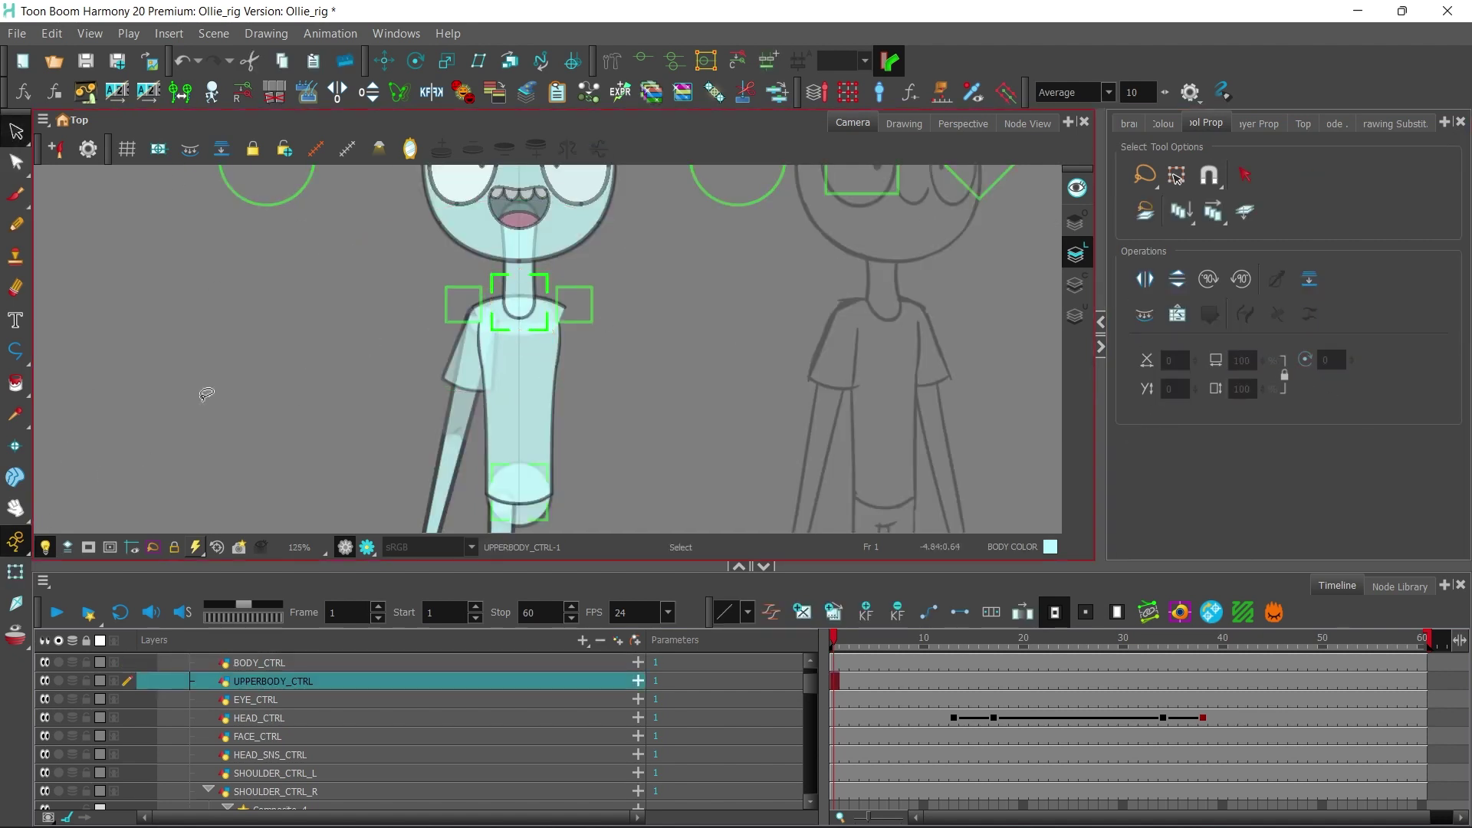
key("1")
key("1")
left_click(15, 572)
left_click(84, 482)
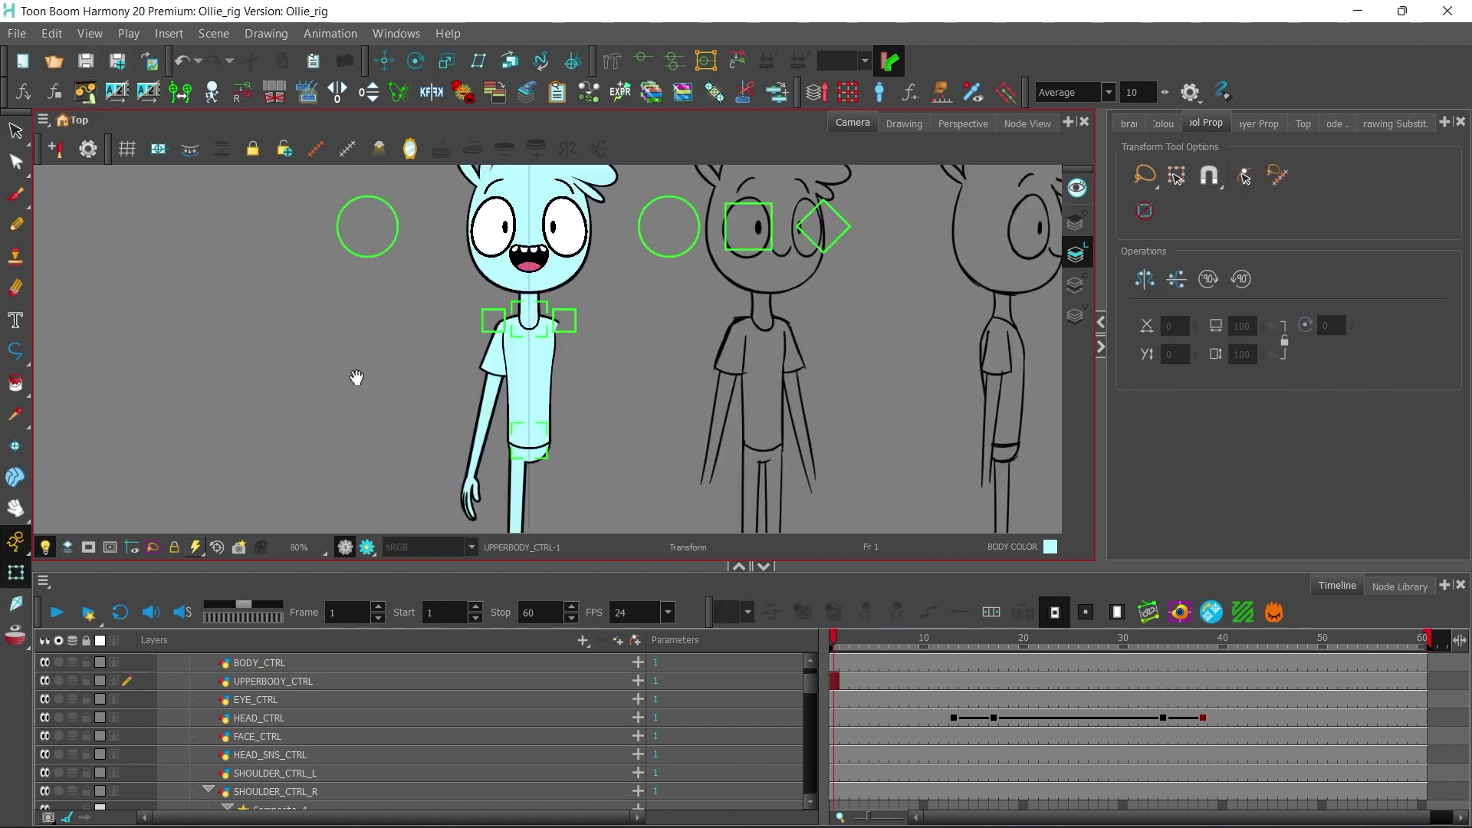
Step: Synchronize all deformer parameters between the BODY_P peg and the BODY_CTRL layer
scroll(357, 377, "up", 3)
left_click(498, 368)
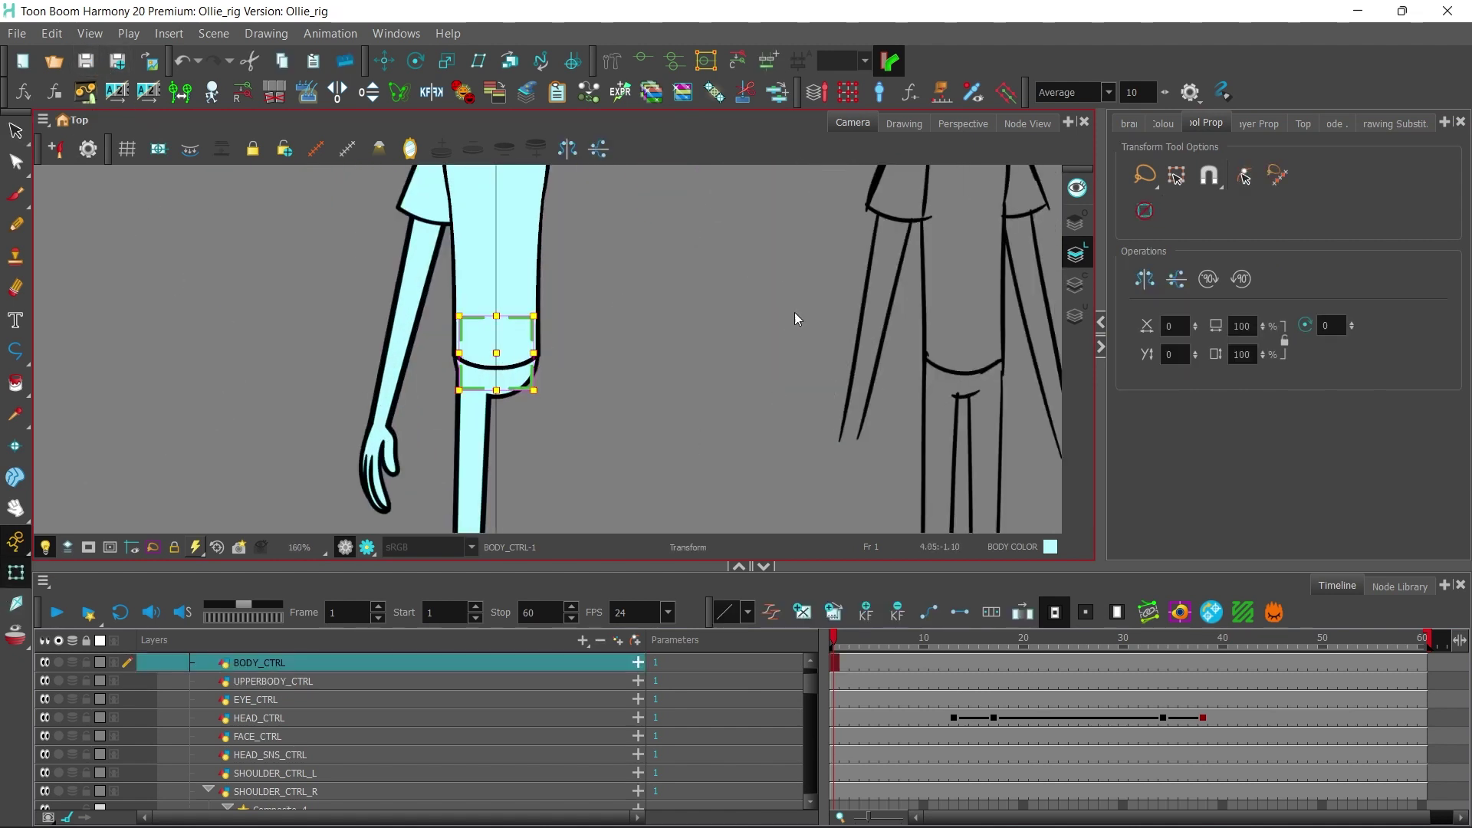
left_click(1030, 124)
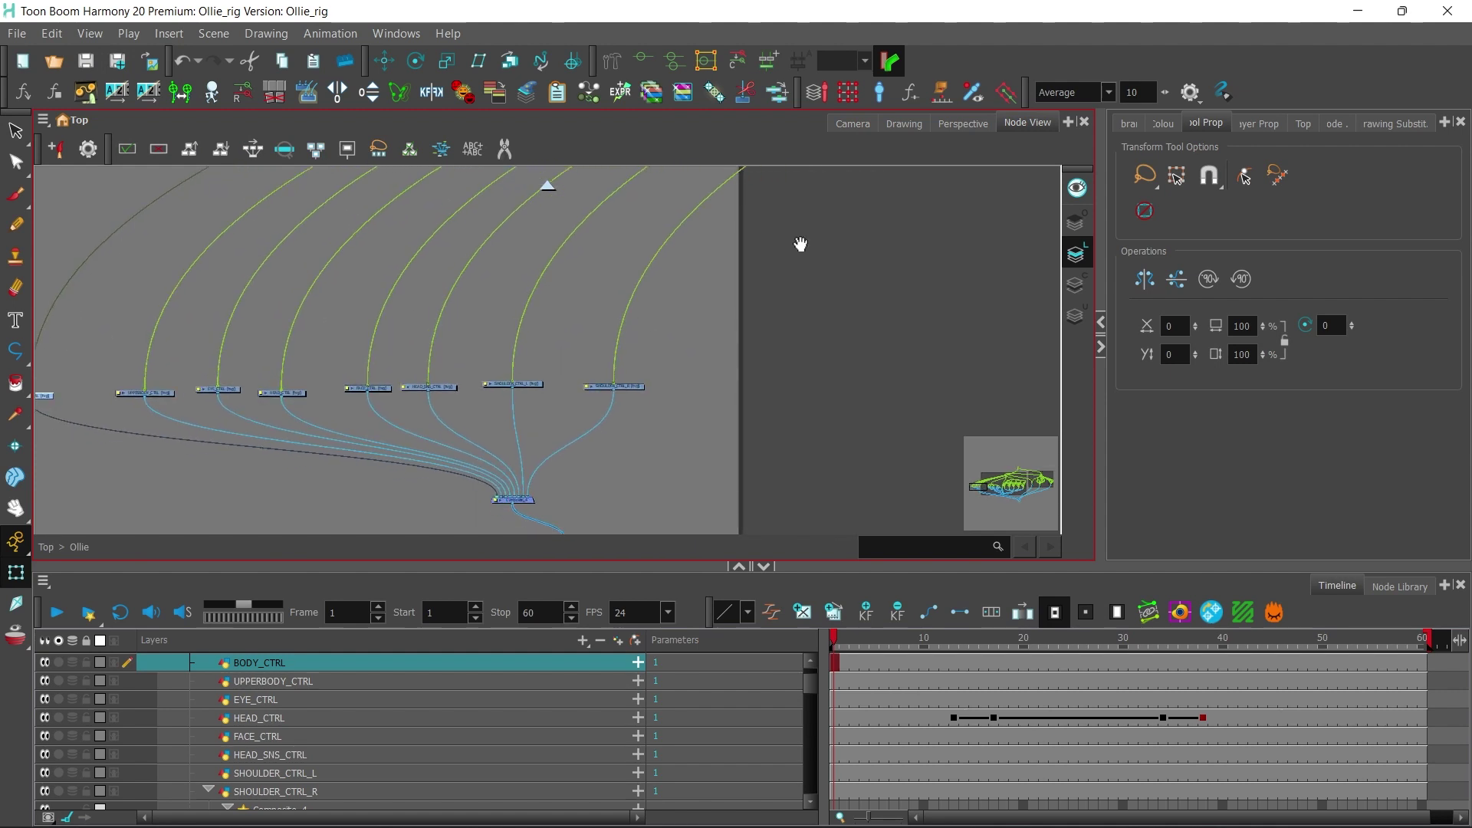
left_click_drag(1046, 230, 230, 490)
left_click_drag(729, 292, 61, 537)
left_click_drag(1035, 184, 15, 546)
left_click_drag(539, 355, 86, 330)
left_click_drag(990, 419, 253, 209)
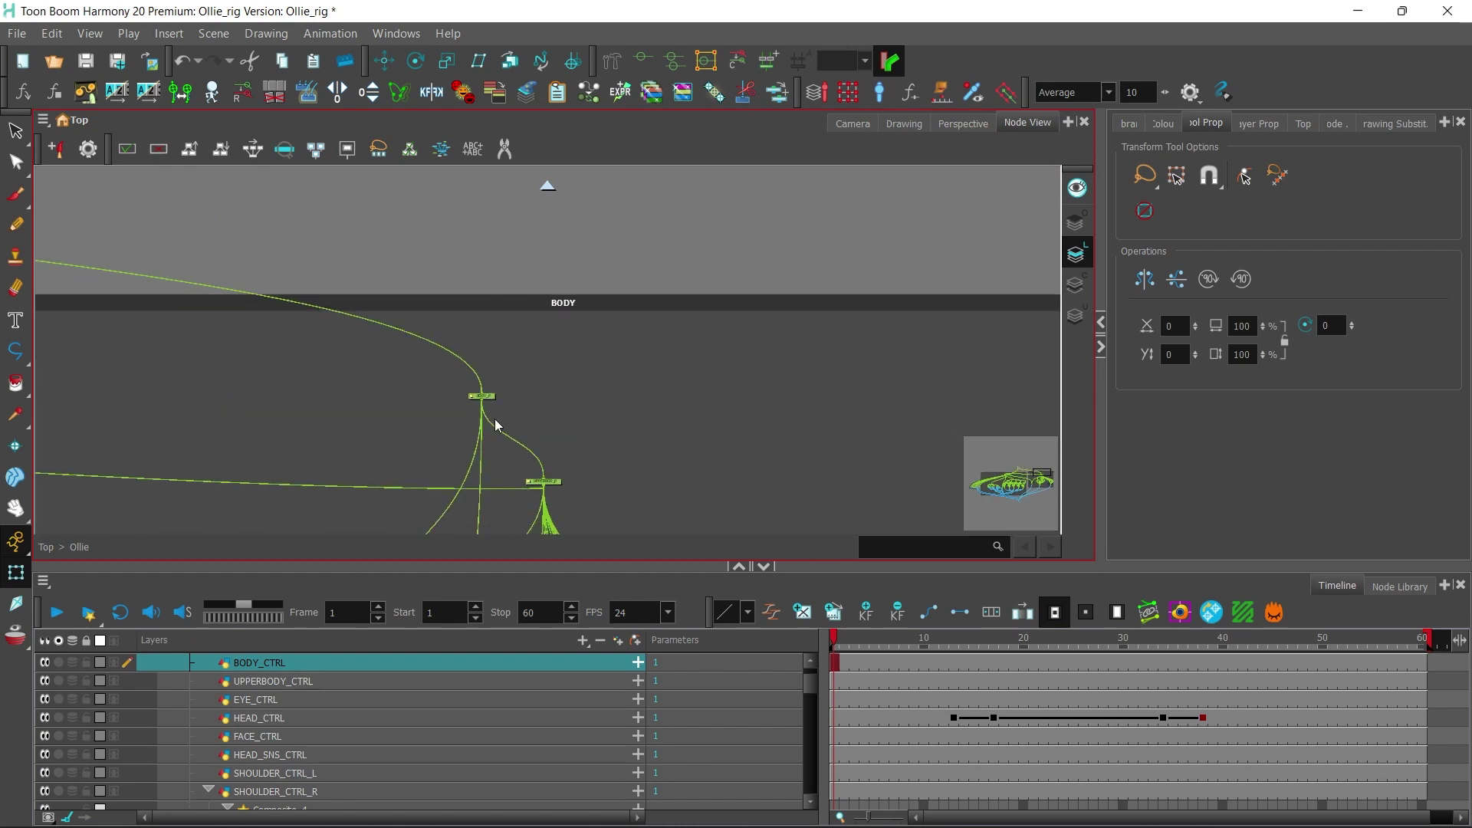
left_click(1123, 616)
left_click(503, 326)
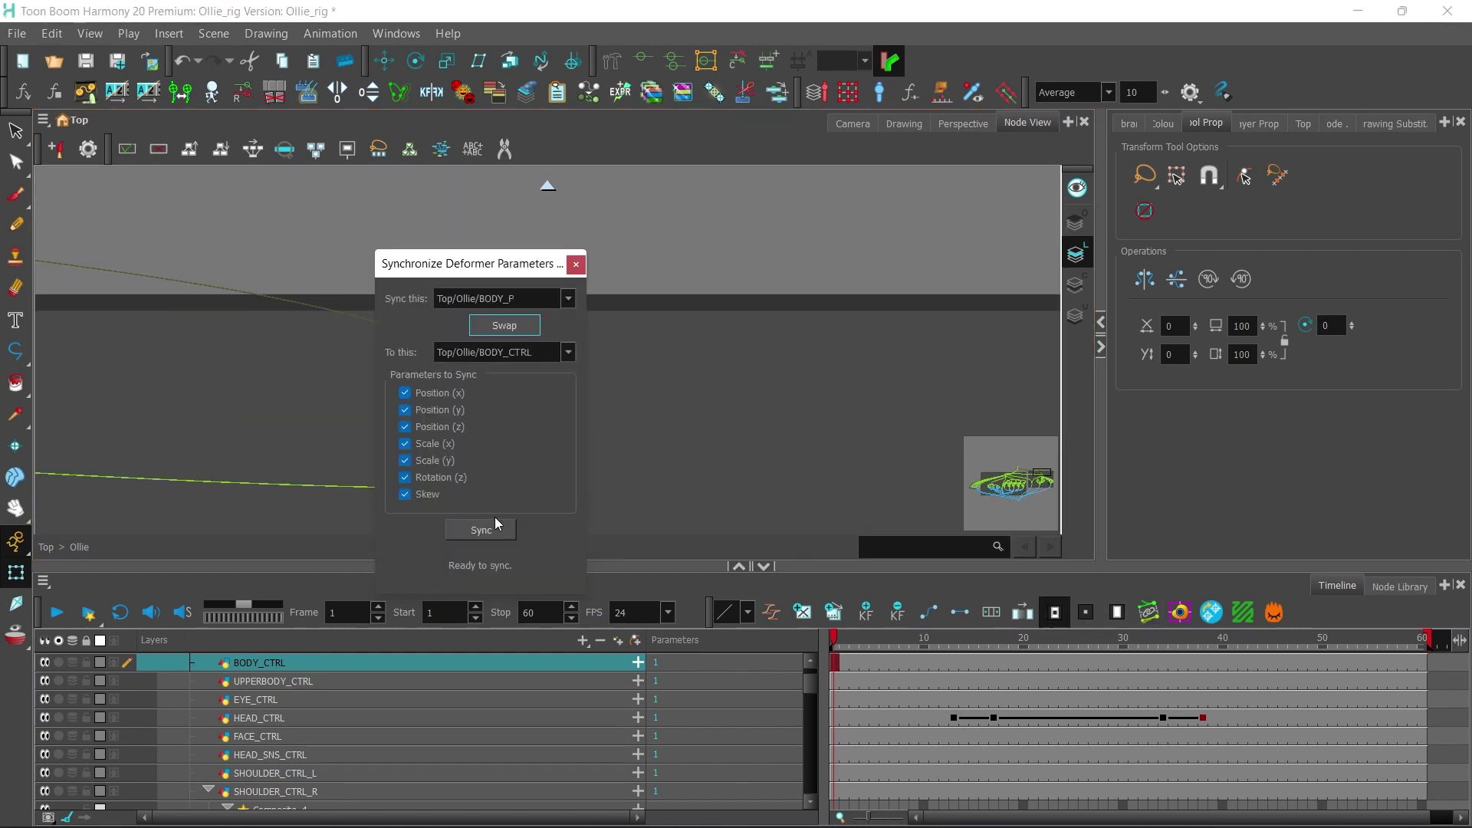
left_click(575, 264)
Step: Test BODY_CTRL by moving it around in the camera, and undo the movement
left_click(853, 123)
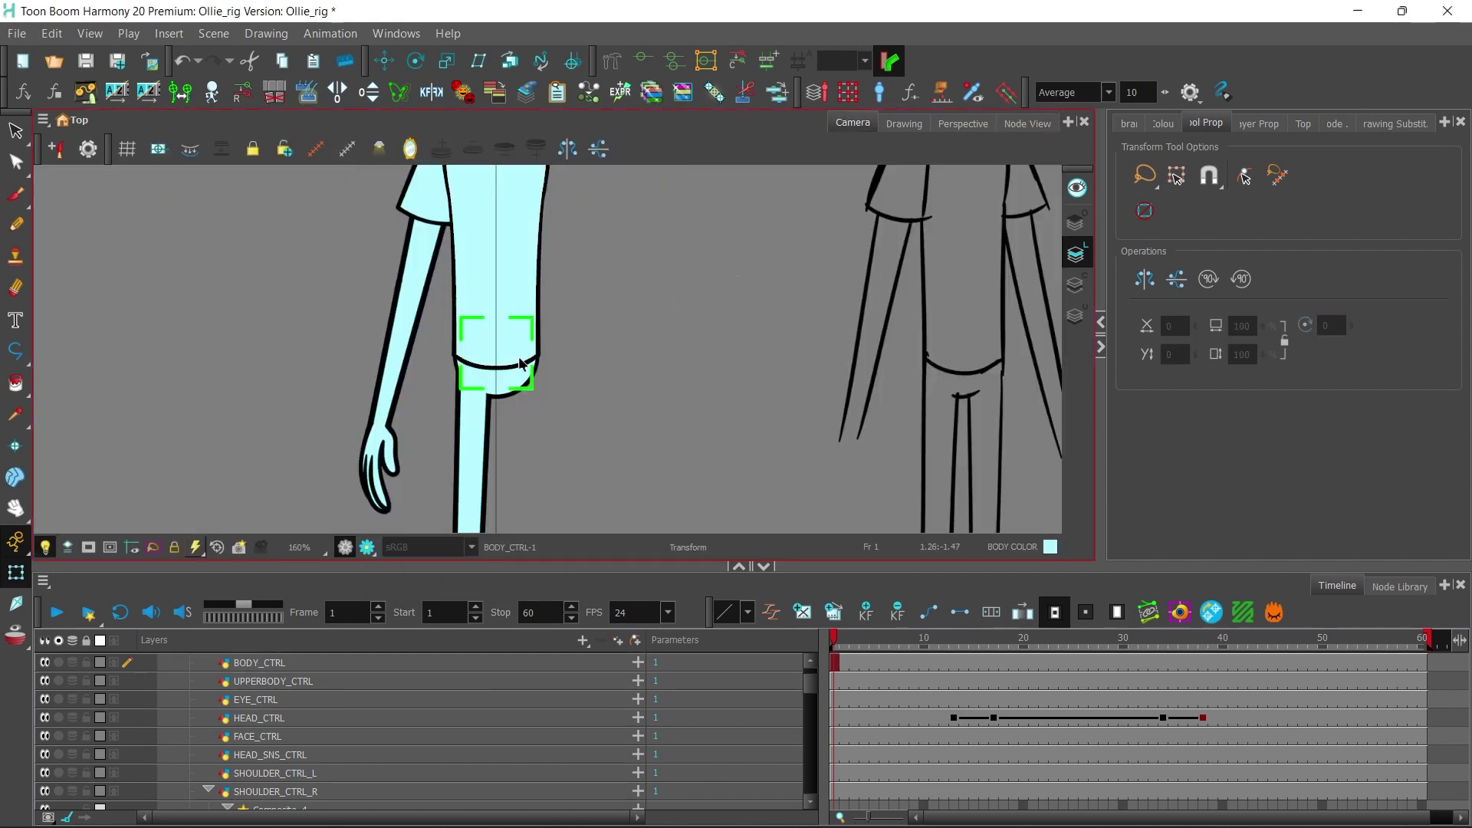
scroll(614, 406, "down", 4)
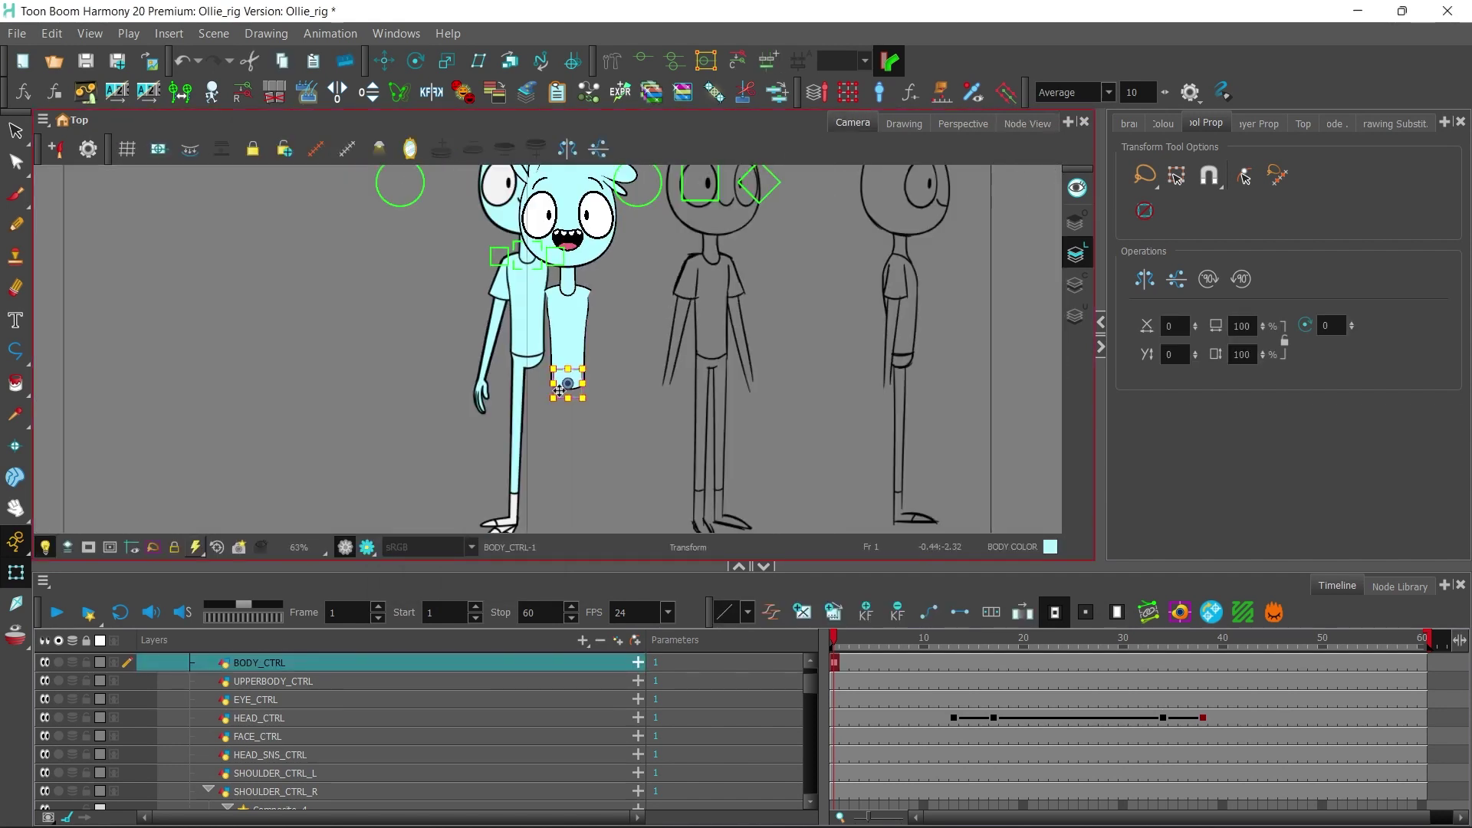
left_click_drag(559, 391, 481, 377)
key("ctrl+z")
key("ctrl+z")
key("ctrl+z")
scroll(582, 276, "up", 2)
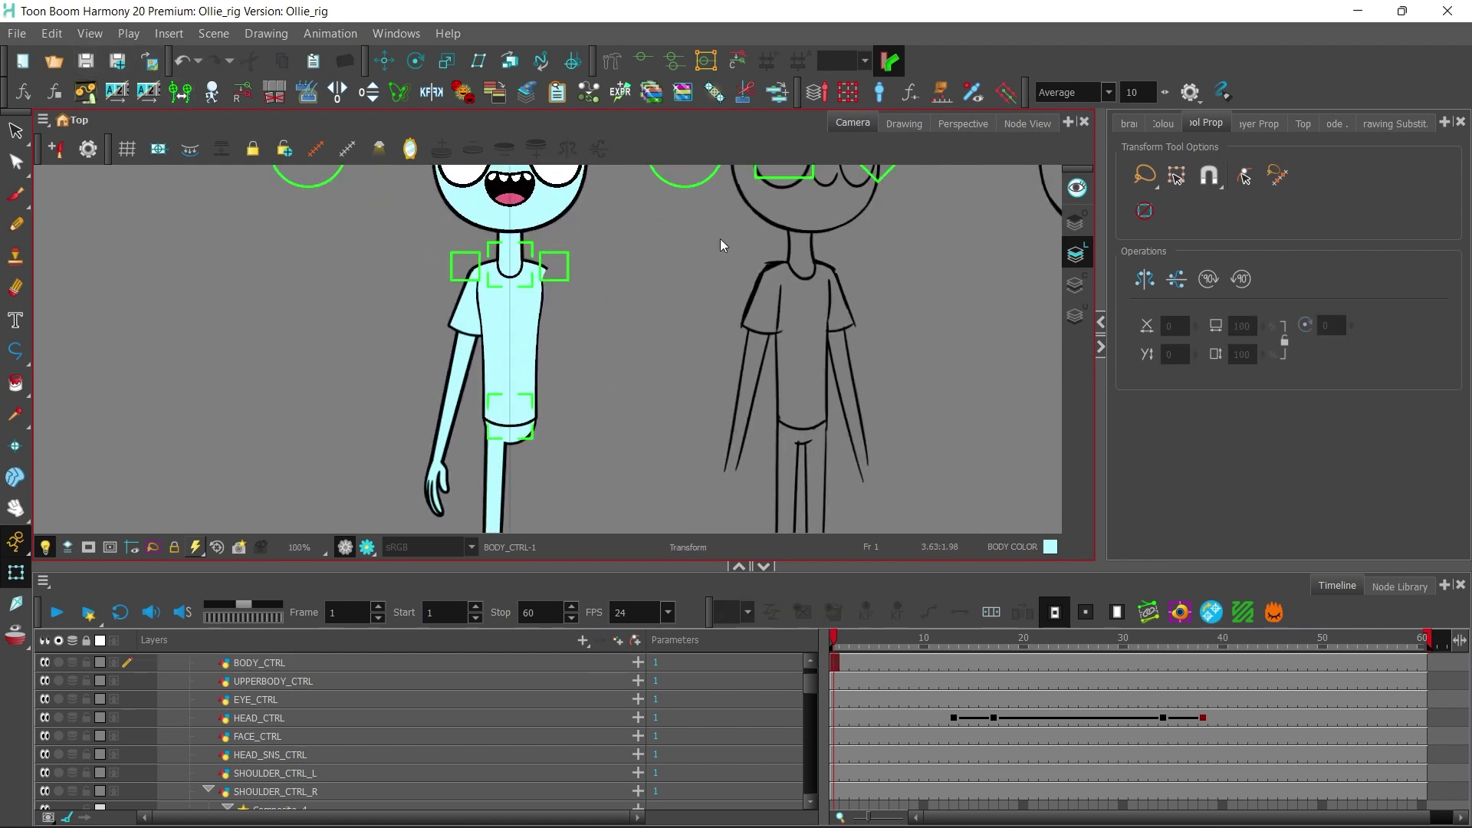
Step: Duplicate the SHOULDER_CTRL_R layer and place the copy beside the other controller nodes, wired into the controls composite
left_click(554, 272)
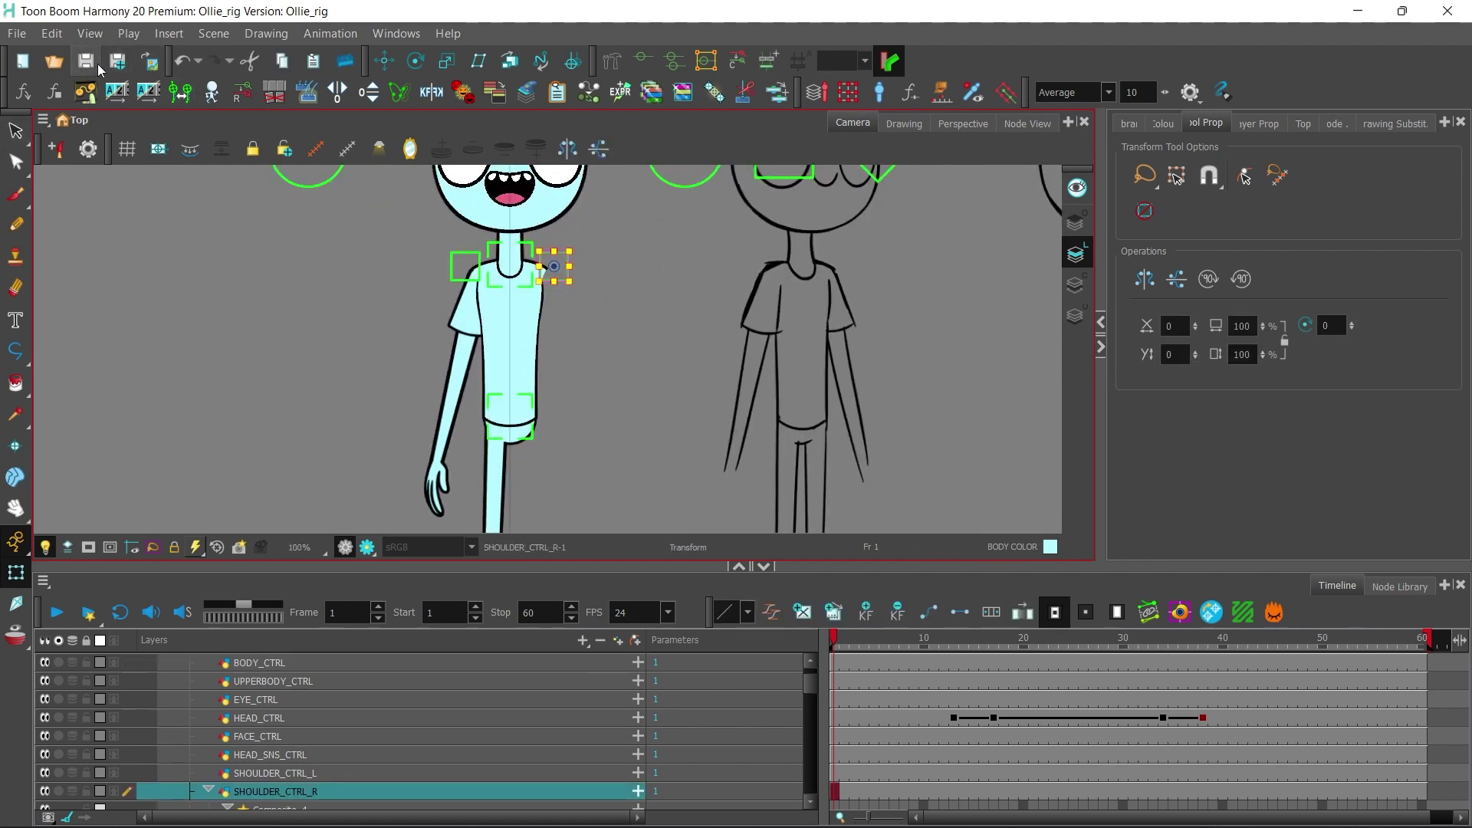
right_click(339, 793)
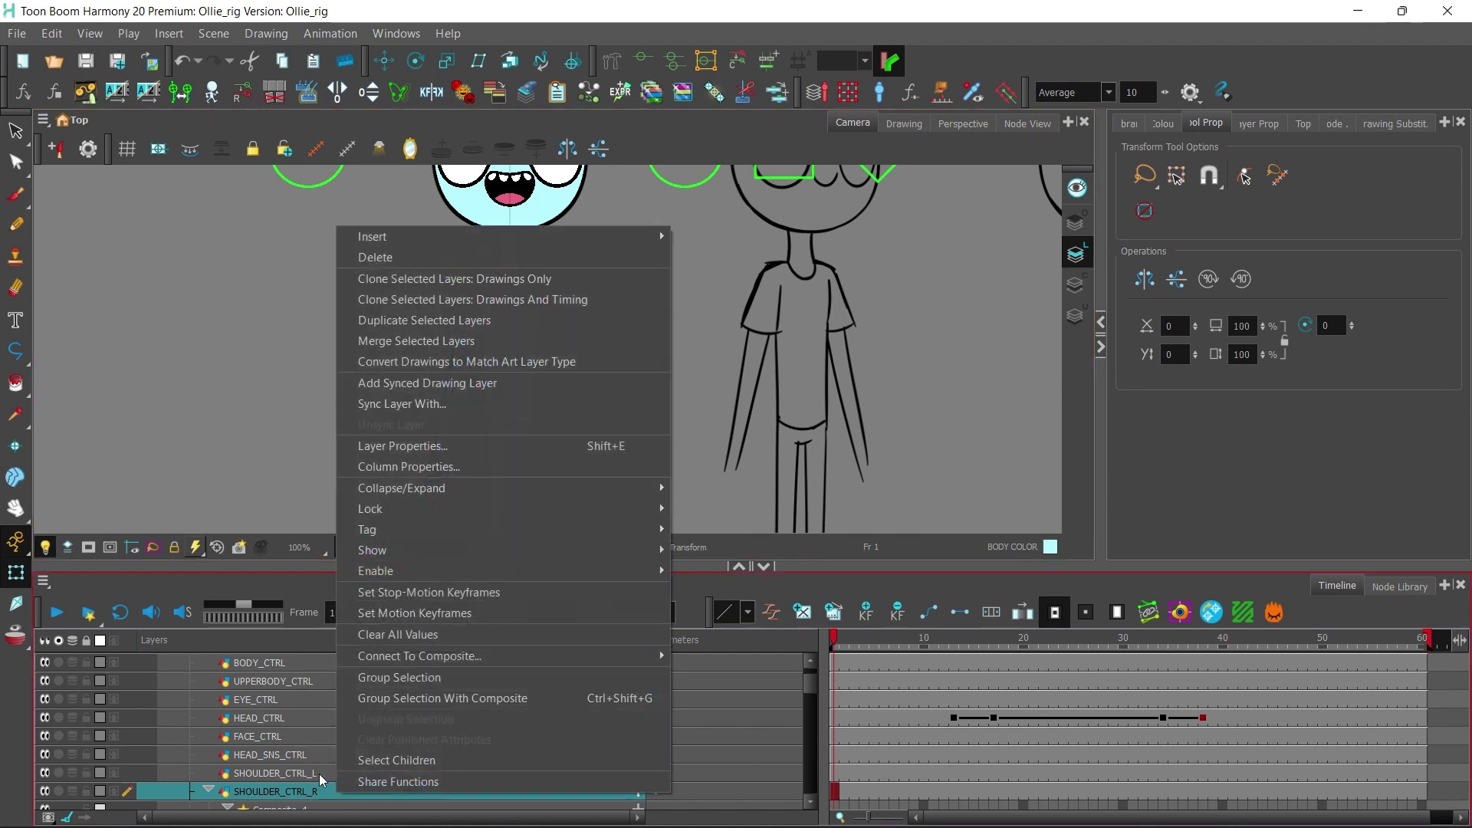
left_click(457, 316)
left_click(1027, 124)
key("o")
left_click_drag(572, 355, 293, 363)
left_click(591, 415)
left_click_drag(591, 417, 622, 464)
left_click(281, 364)
Step: Rename the duplicated controller layer as WAIST_CTRL
double_click(272, 700)
type("WAIST_CTRL")
key("Return")
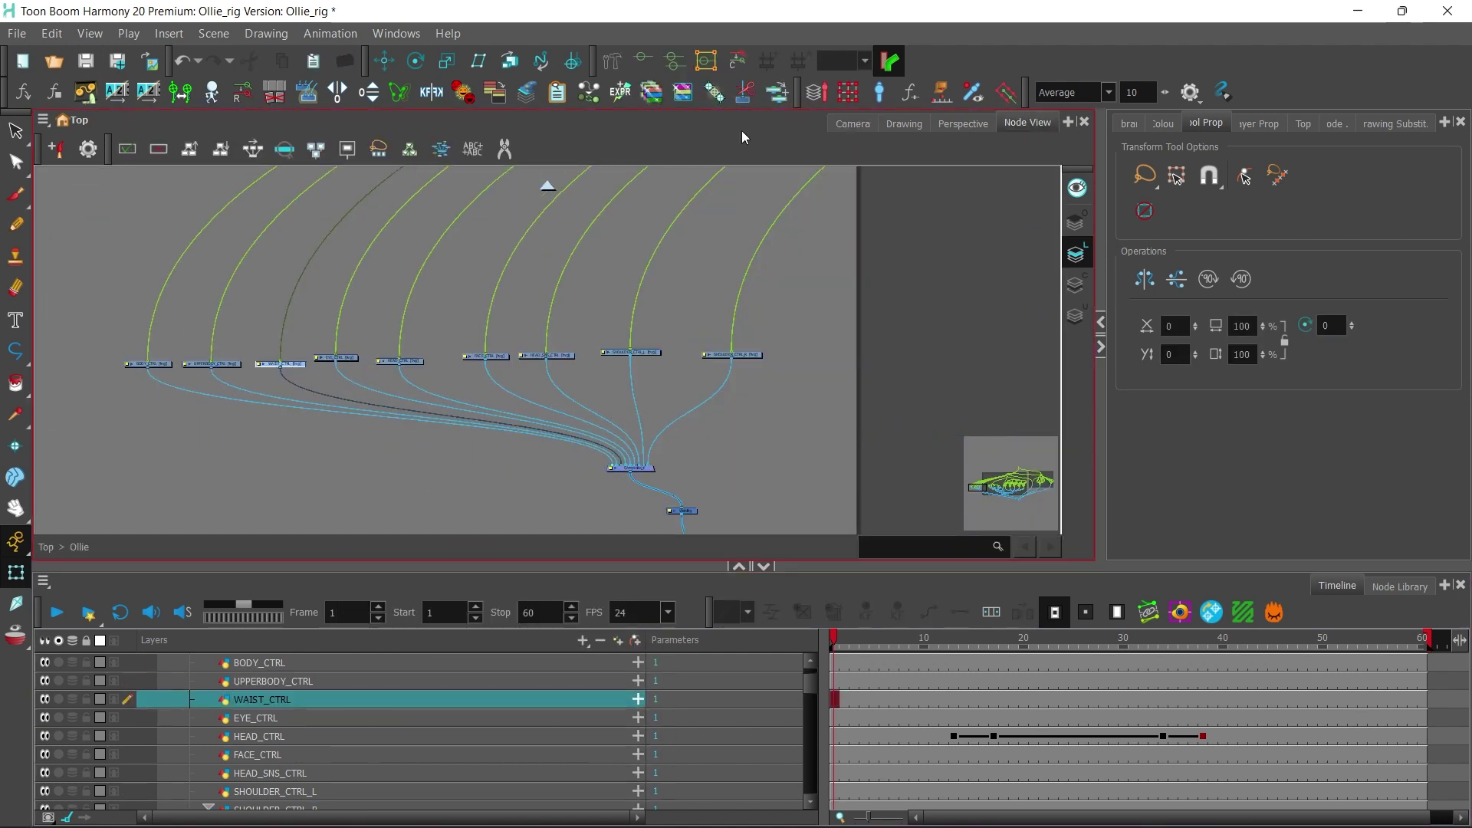
Step: Position the WAIST_CTRL square on the character's waist, inside the BODY_CTRL bracket
left_click(852, 124)
scroll(578, 289, "up", 4)
key("shift+t")
Step: Synchronize all deformer parameters between the WAIST_P peg and the WAIST_CTRL layer
left_click(1027, 124)
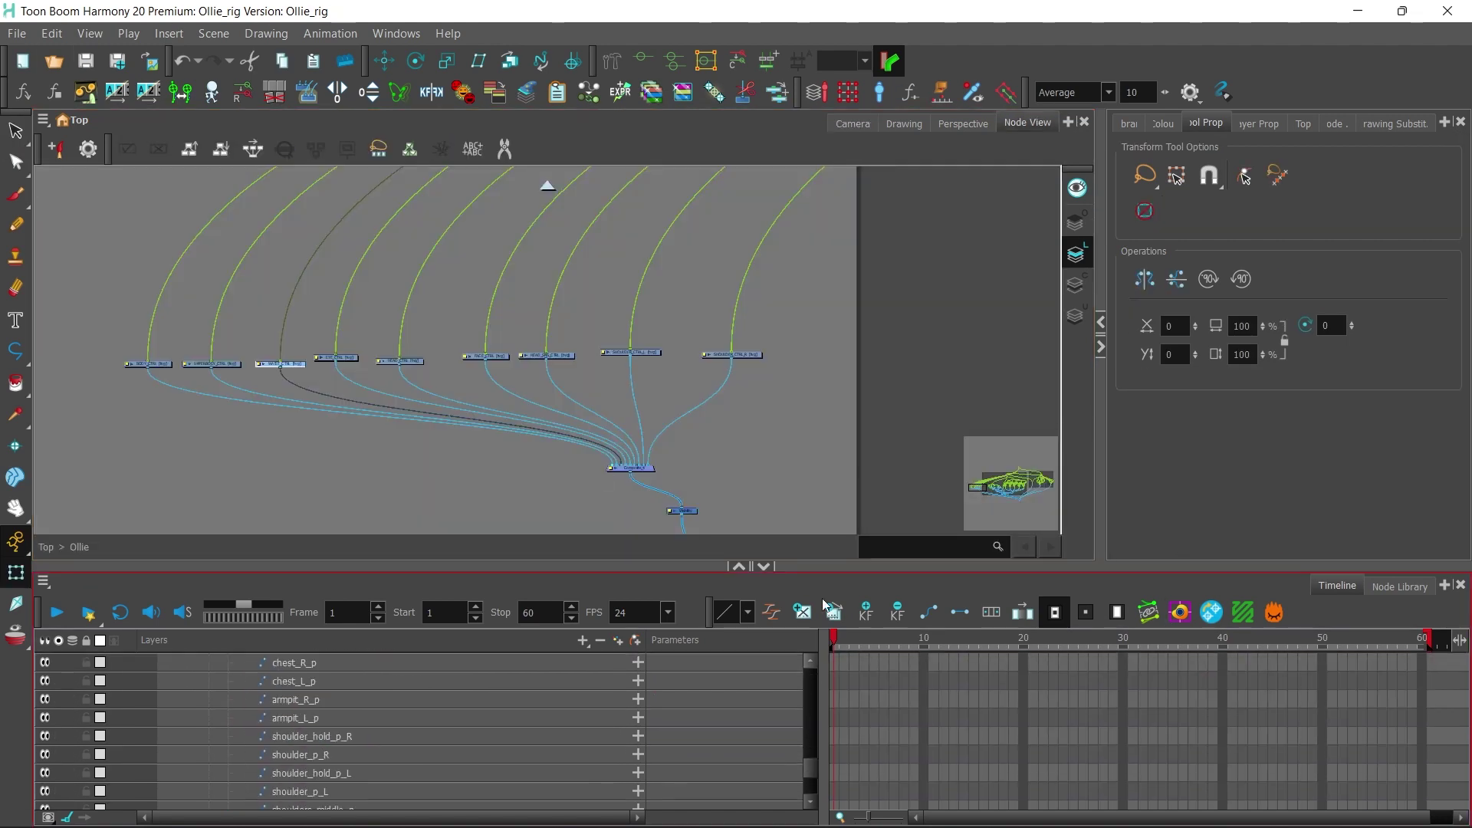
scroll(477, 341, "up", 3)
left_click(486, 325)
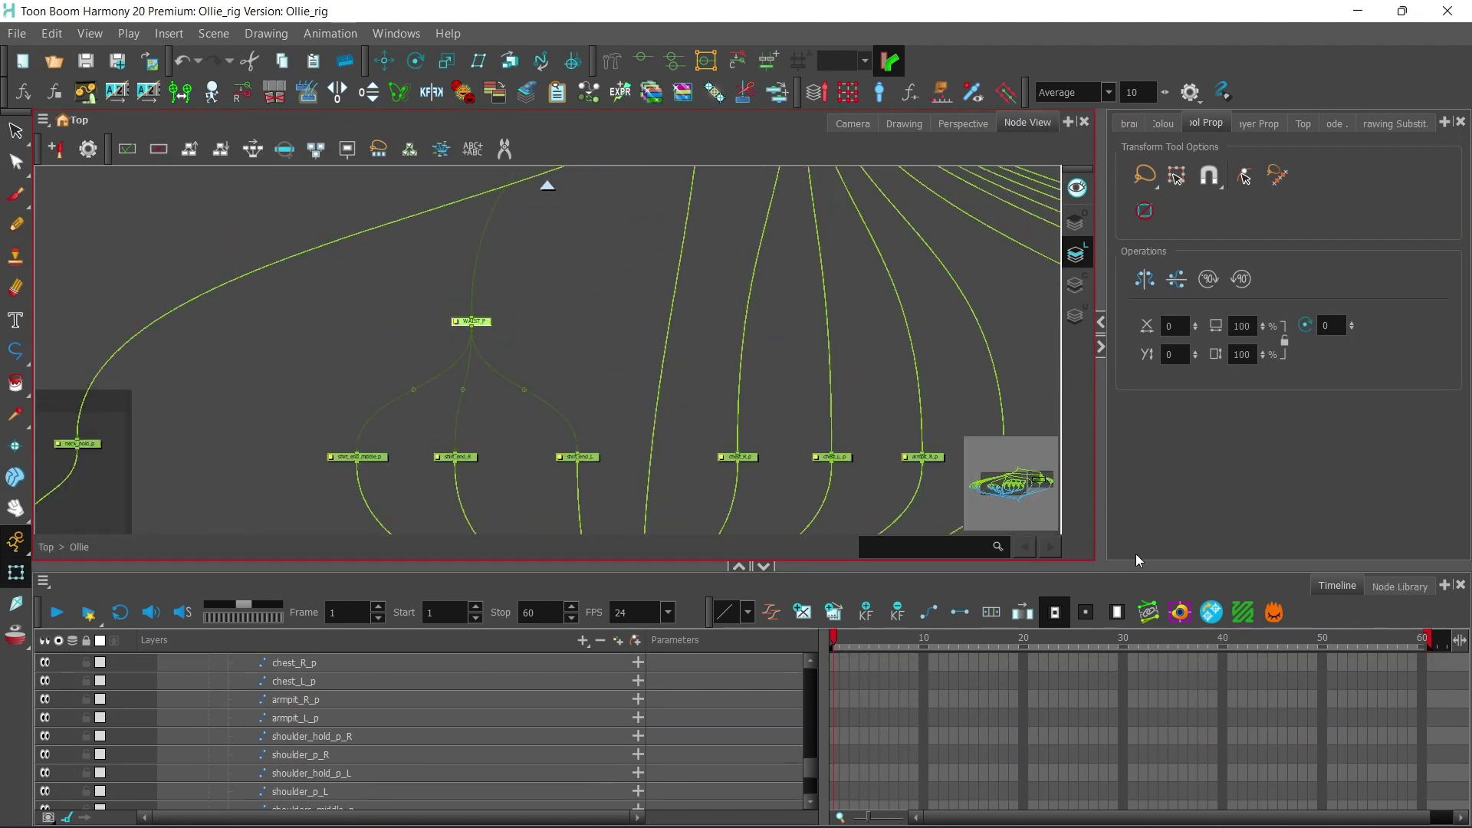
left_click(1129, 614)
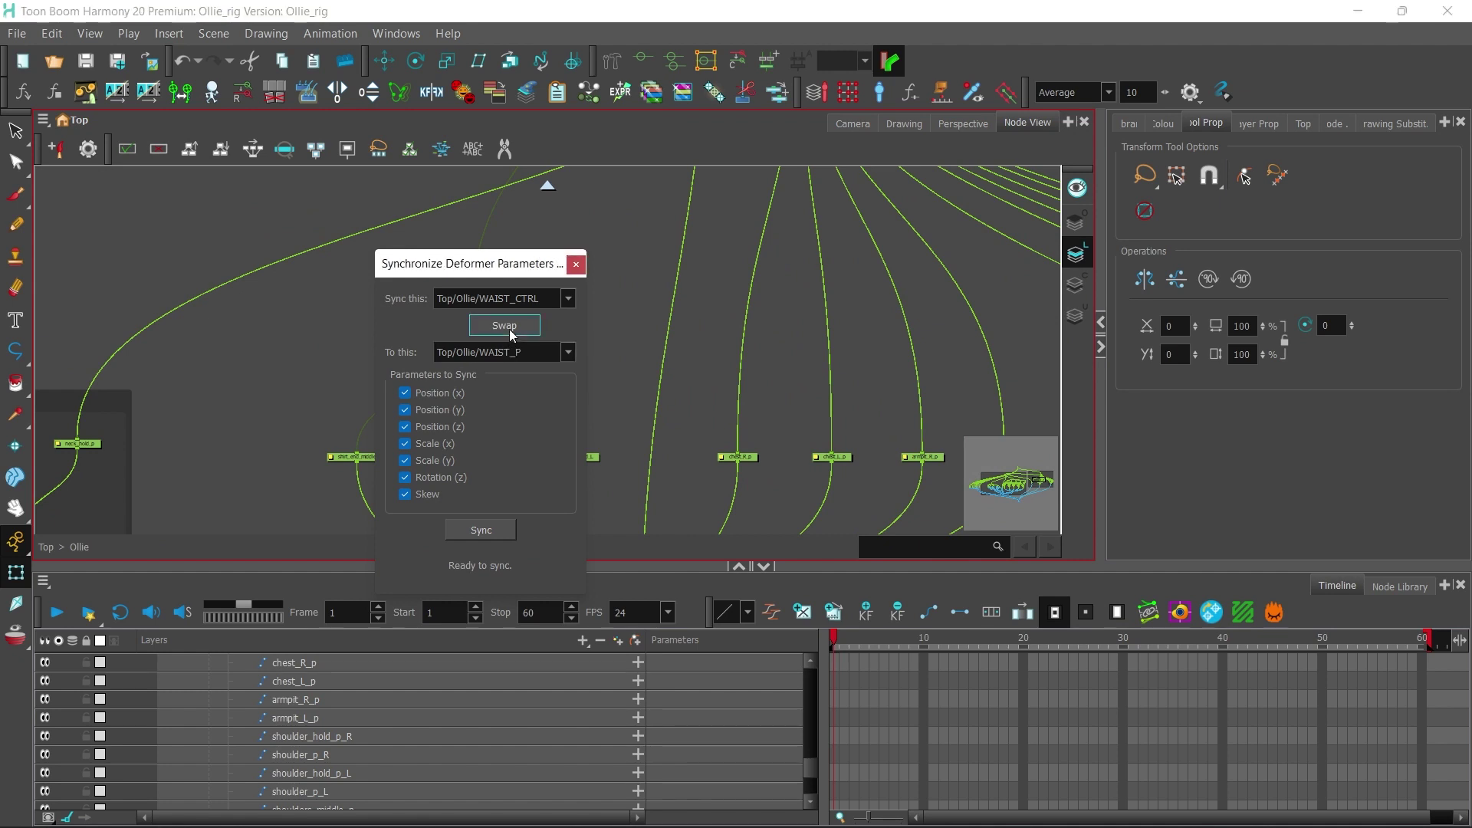
left_click(575, 264)
Step: Test BODY_CTRL by rotating it in the camera, and undo the rotation
left_click(853, 124)
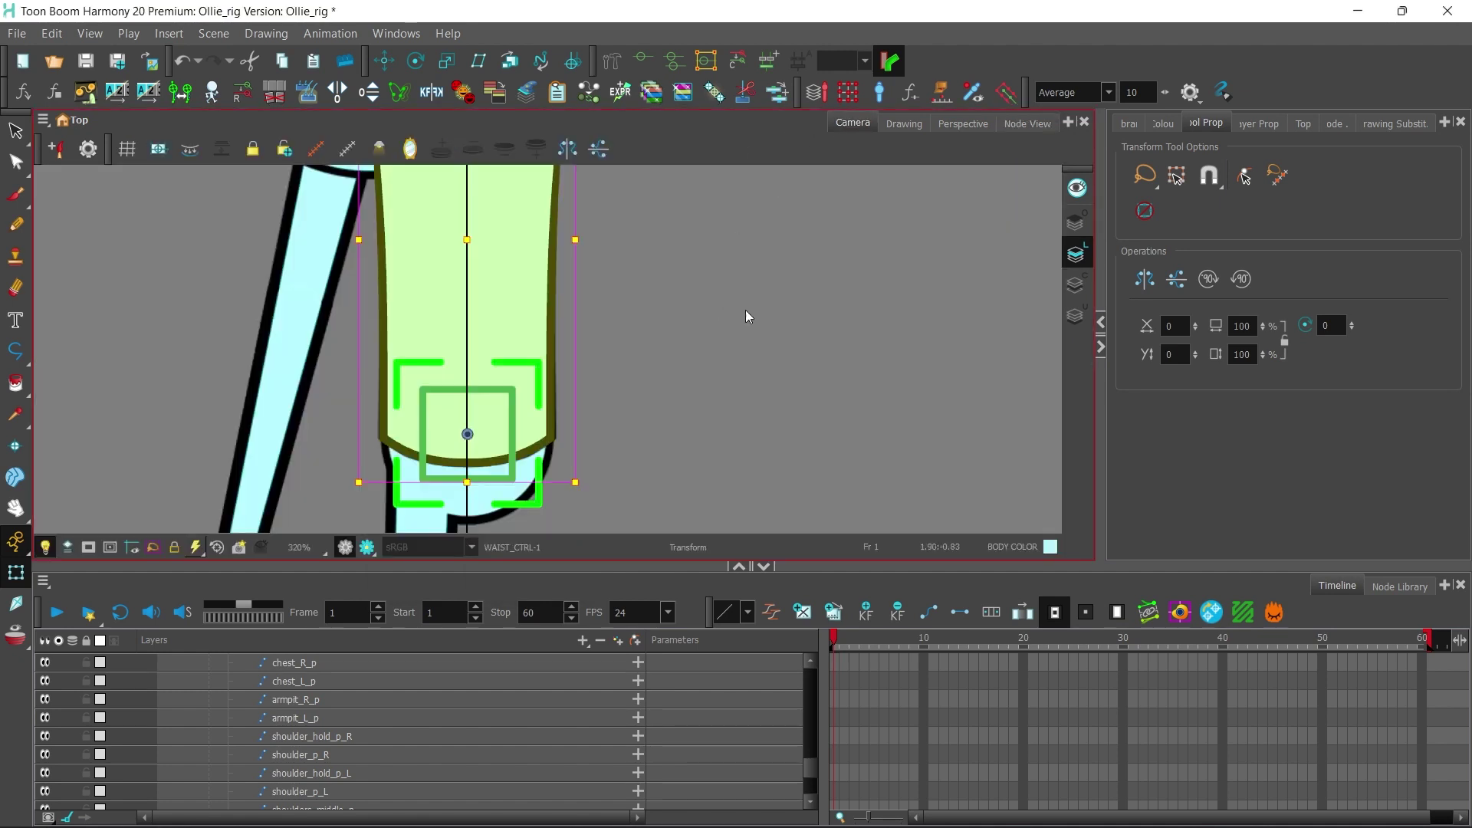
key("1")
left_click(530, 375)
left_click_drag(556, 409, 594, 385)
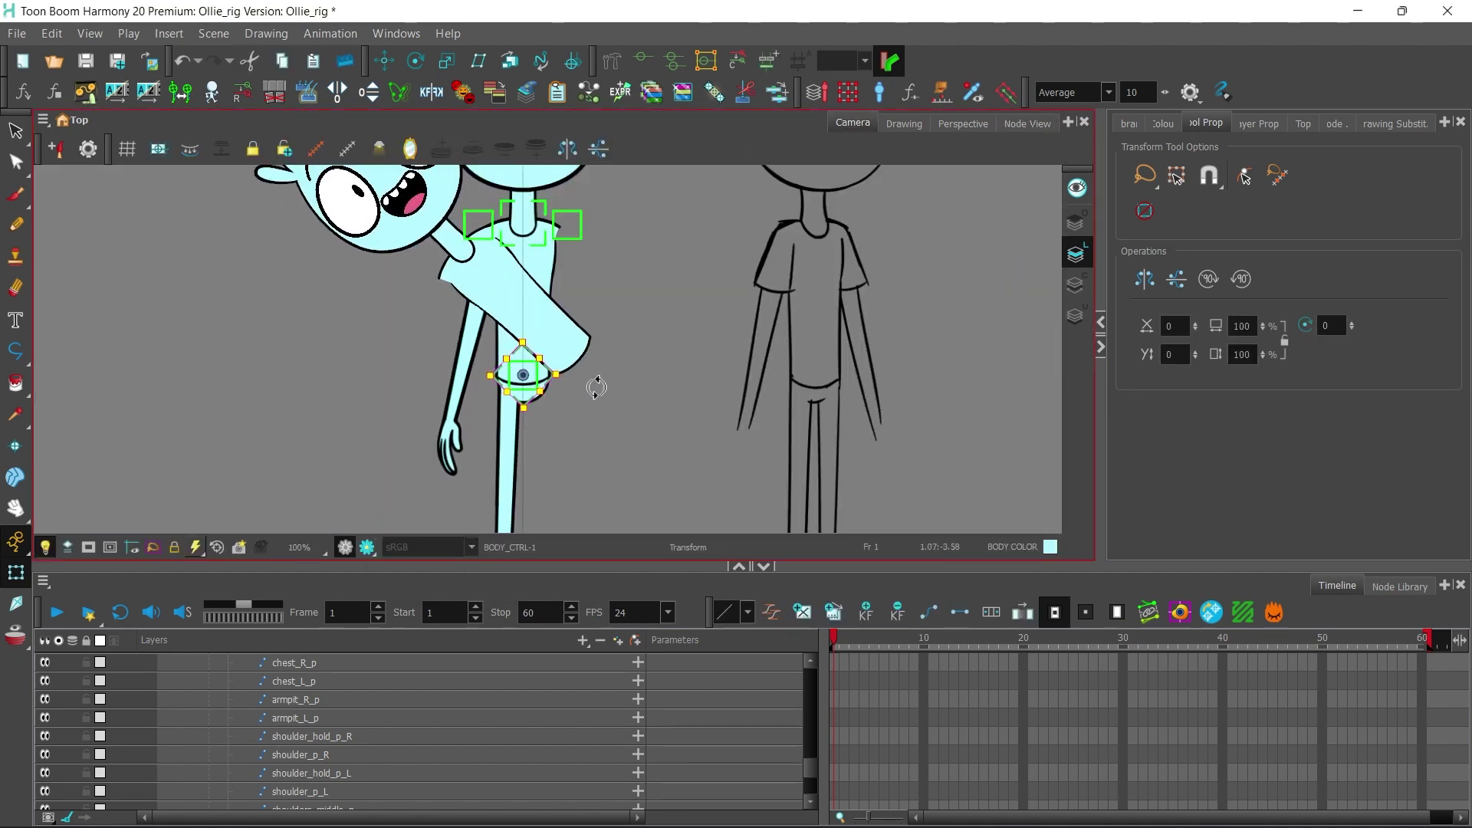
key("ctrl+z")
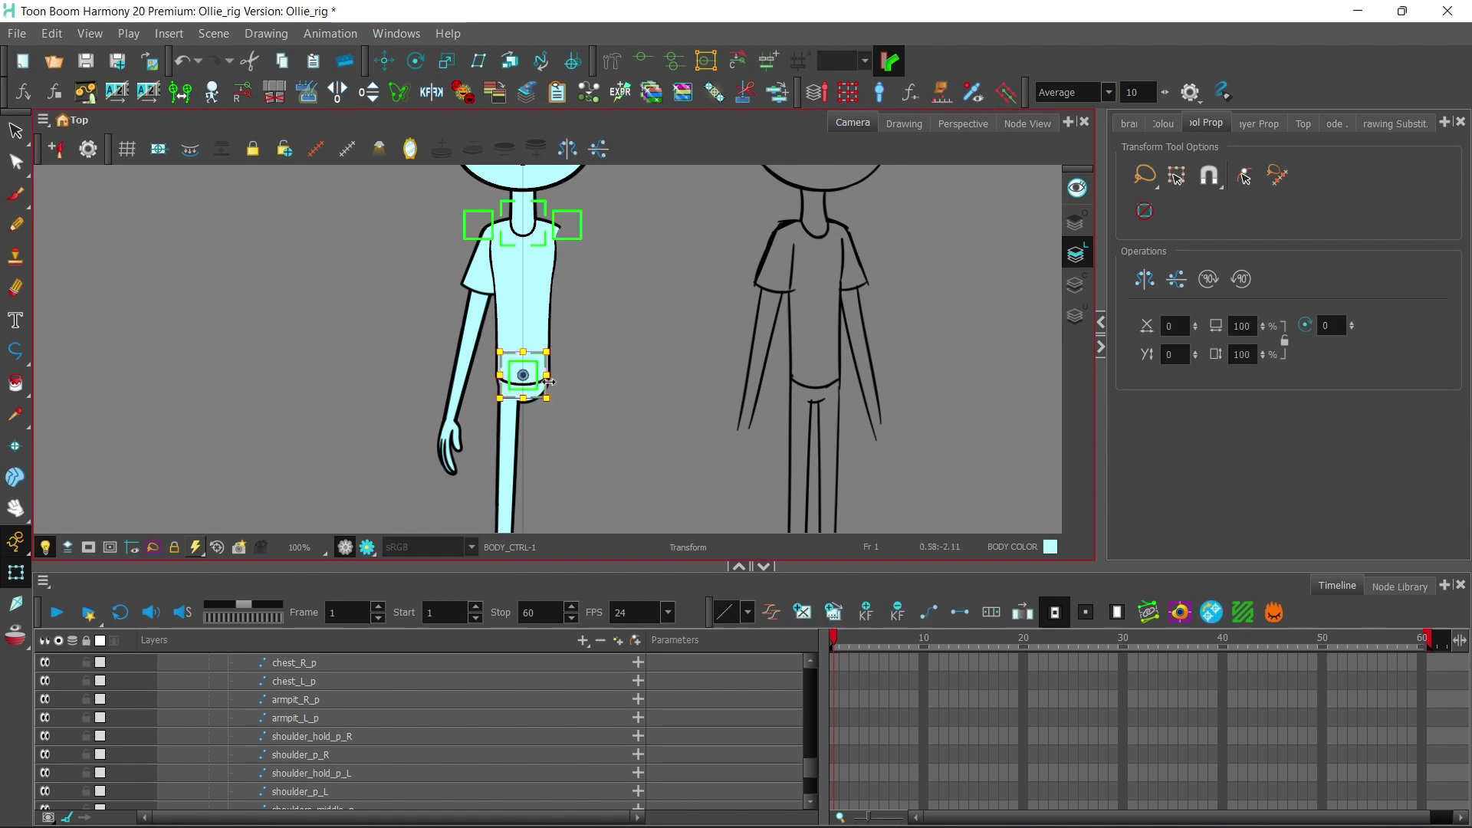
Step: Rearrange the controller nodes so BODY_CTRL sits above UPPERBODY_CTRL and WAIST_CTRL, all still wired to the controls composite
key("2")
left_click(1026, 123)
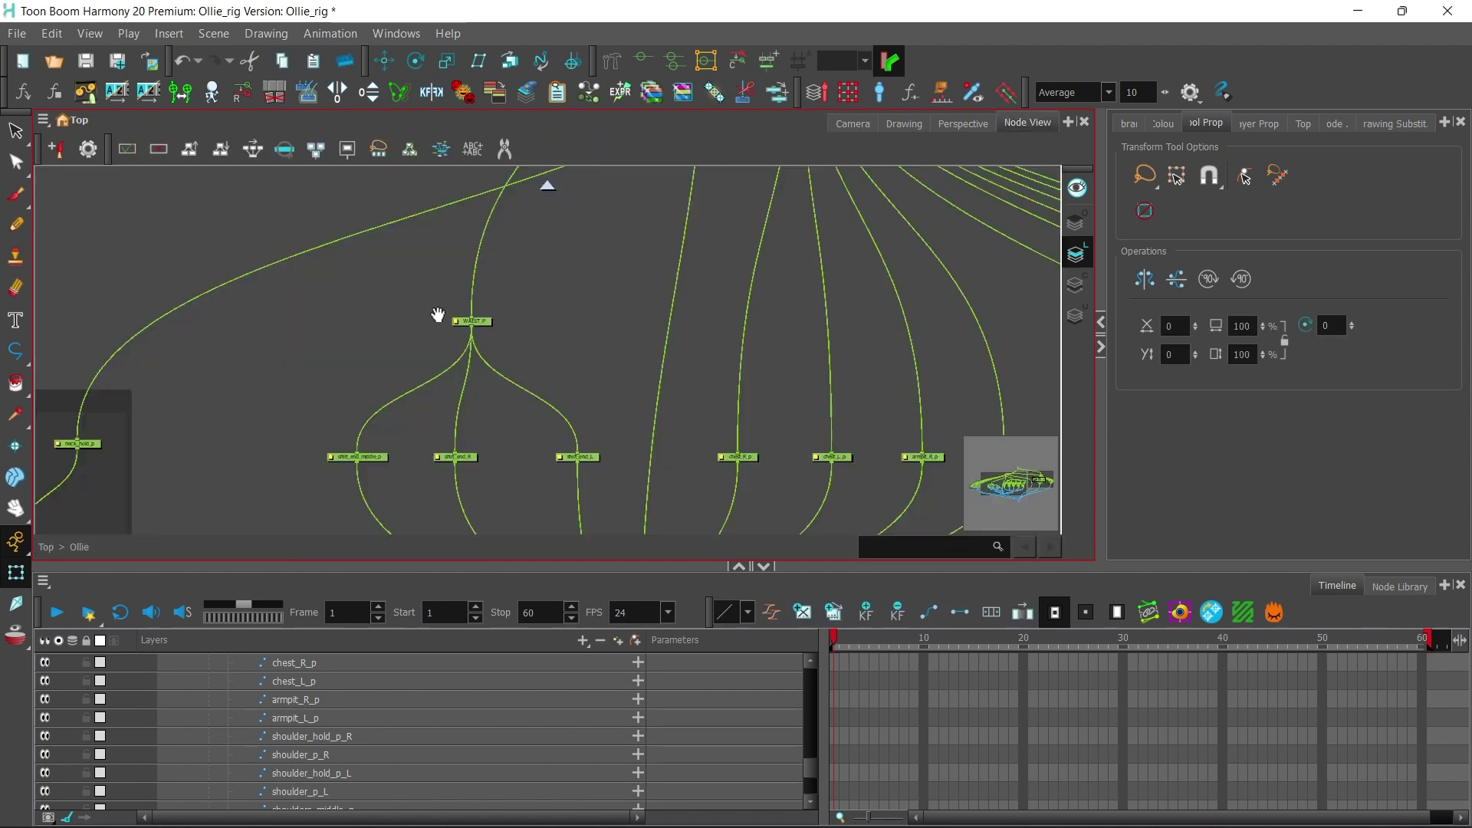
left_click_drag(437, 315, 516, 322)
key("1")
key("1")
key("o")
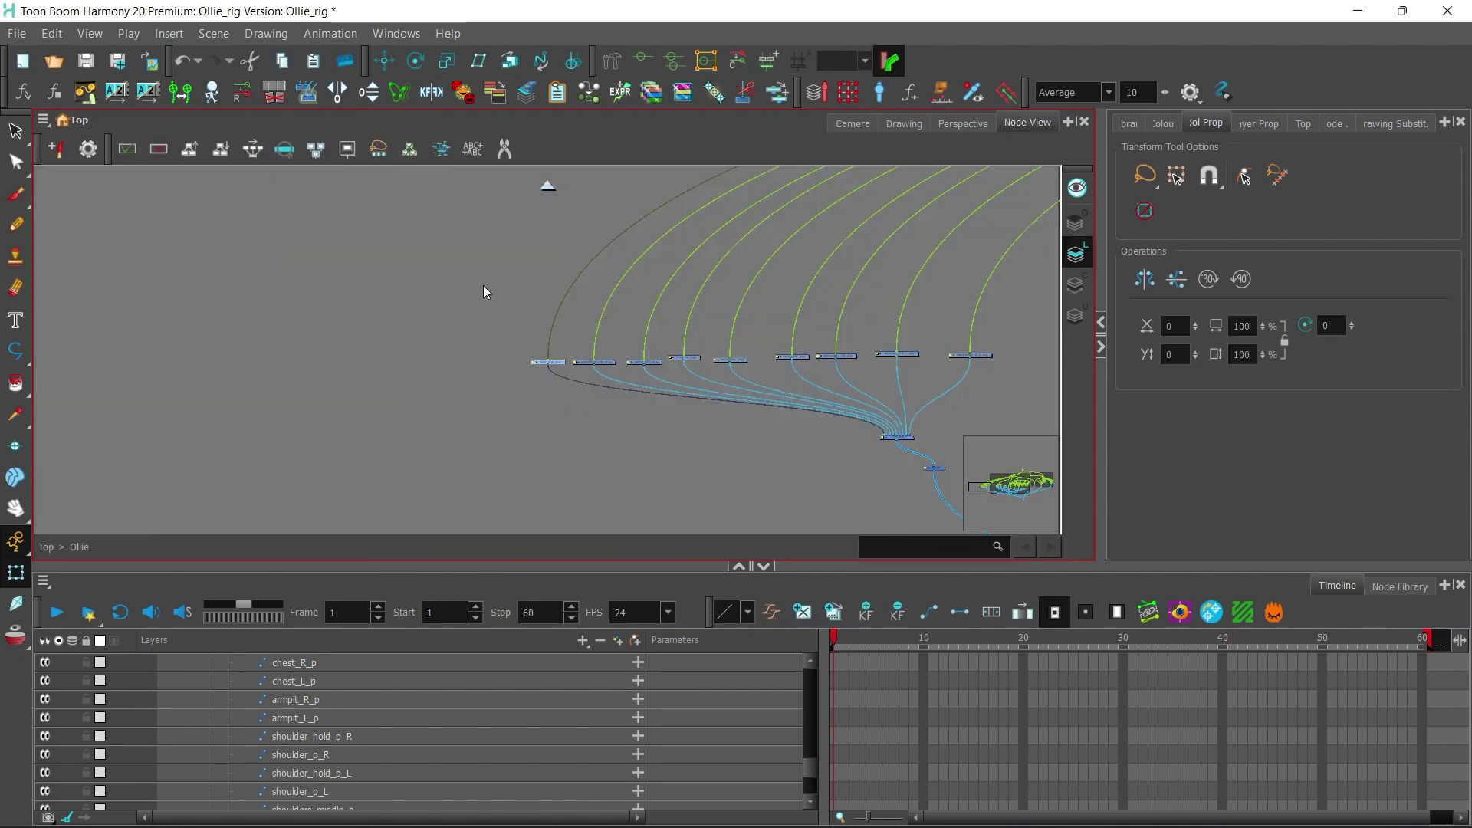
scroll(546, 277, "up", 5)
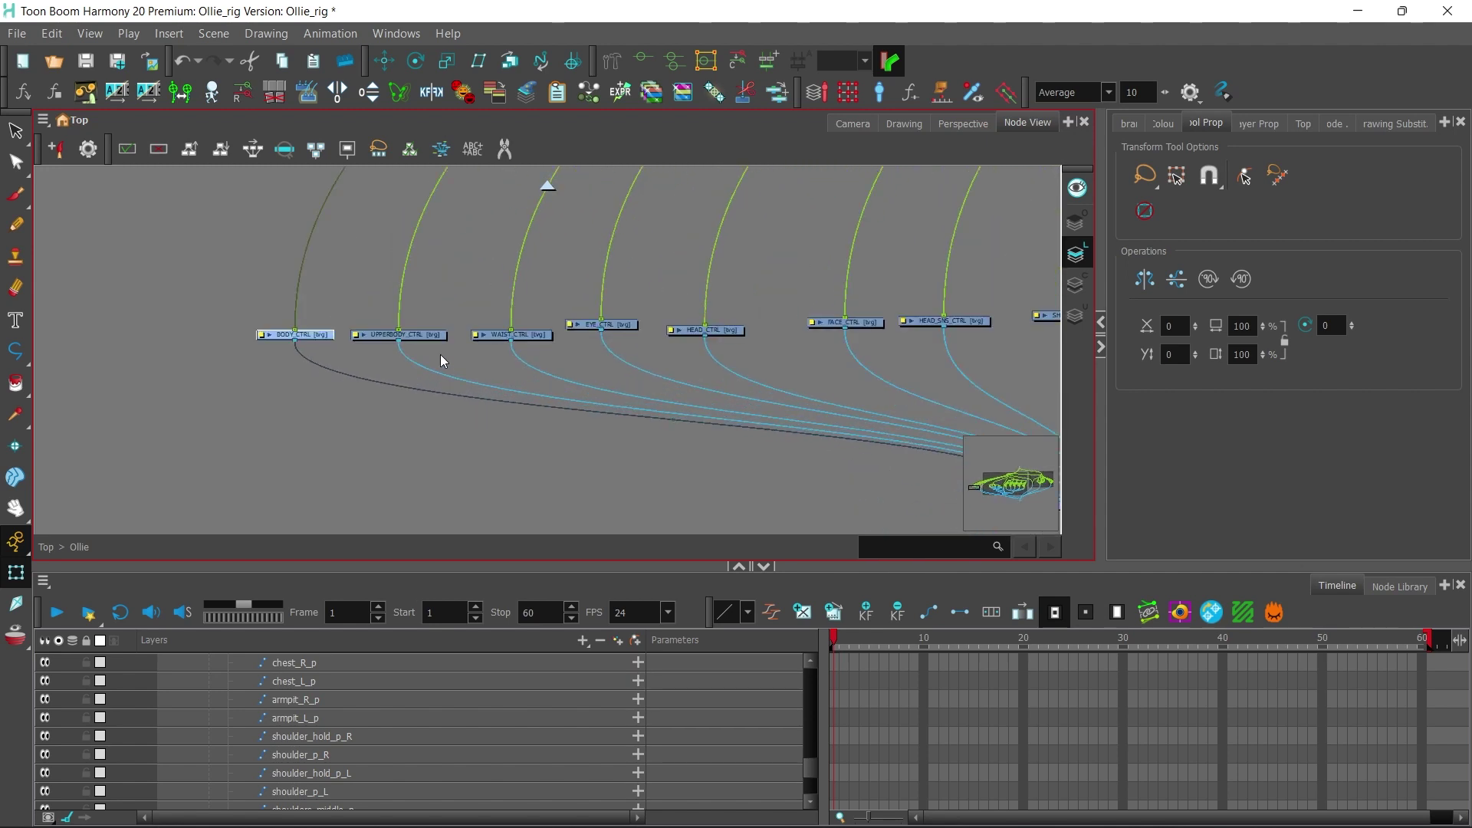
scroll(844, 448, "down", 2)
left_click_drag(768, 405, 562, 374)
scroll(763, 437, "up", 1)
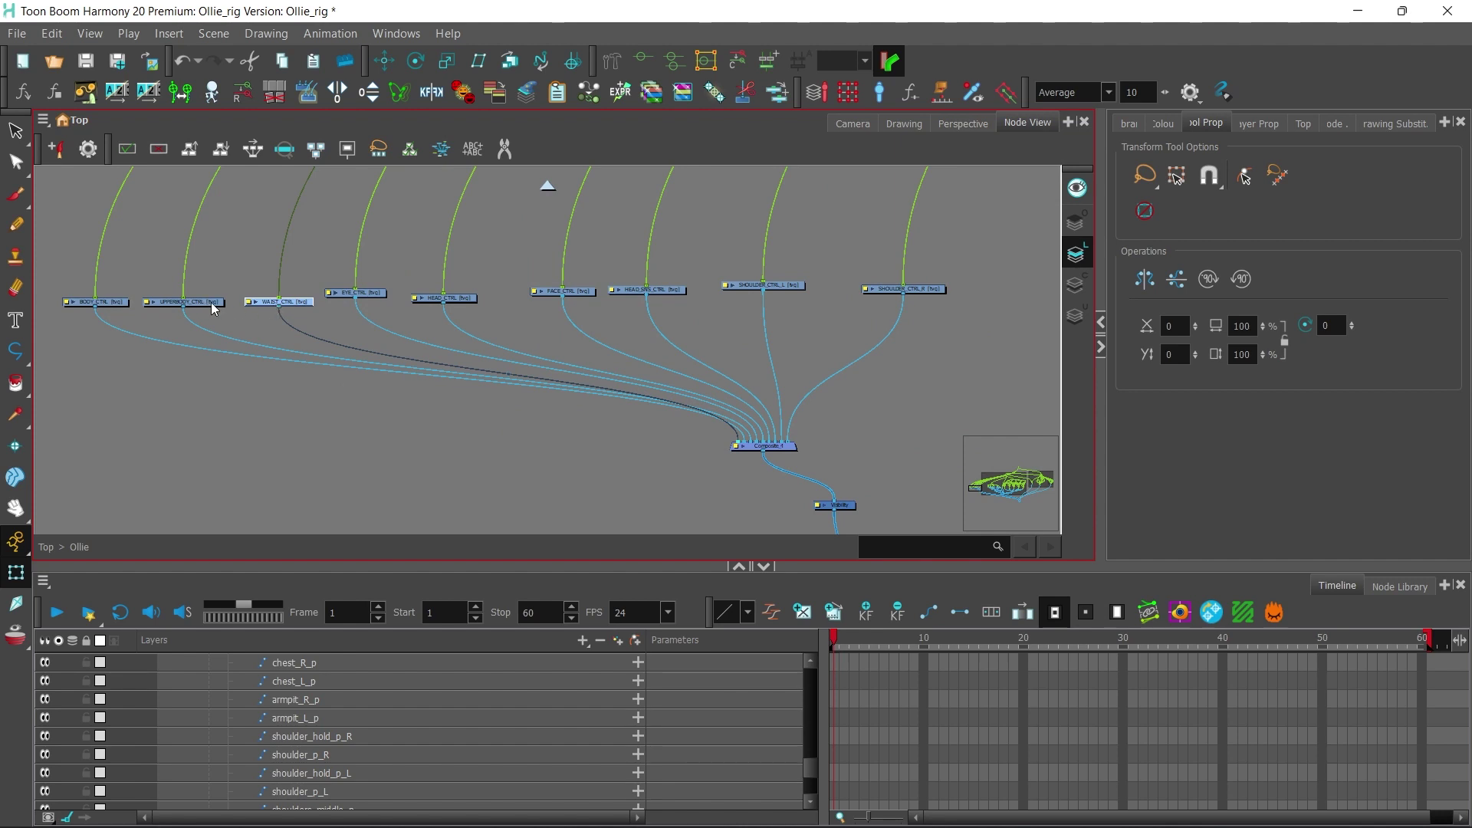
left_click(212, 303)
left_click(741, 449)
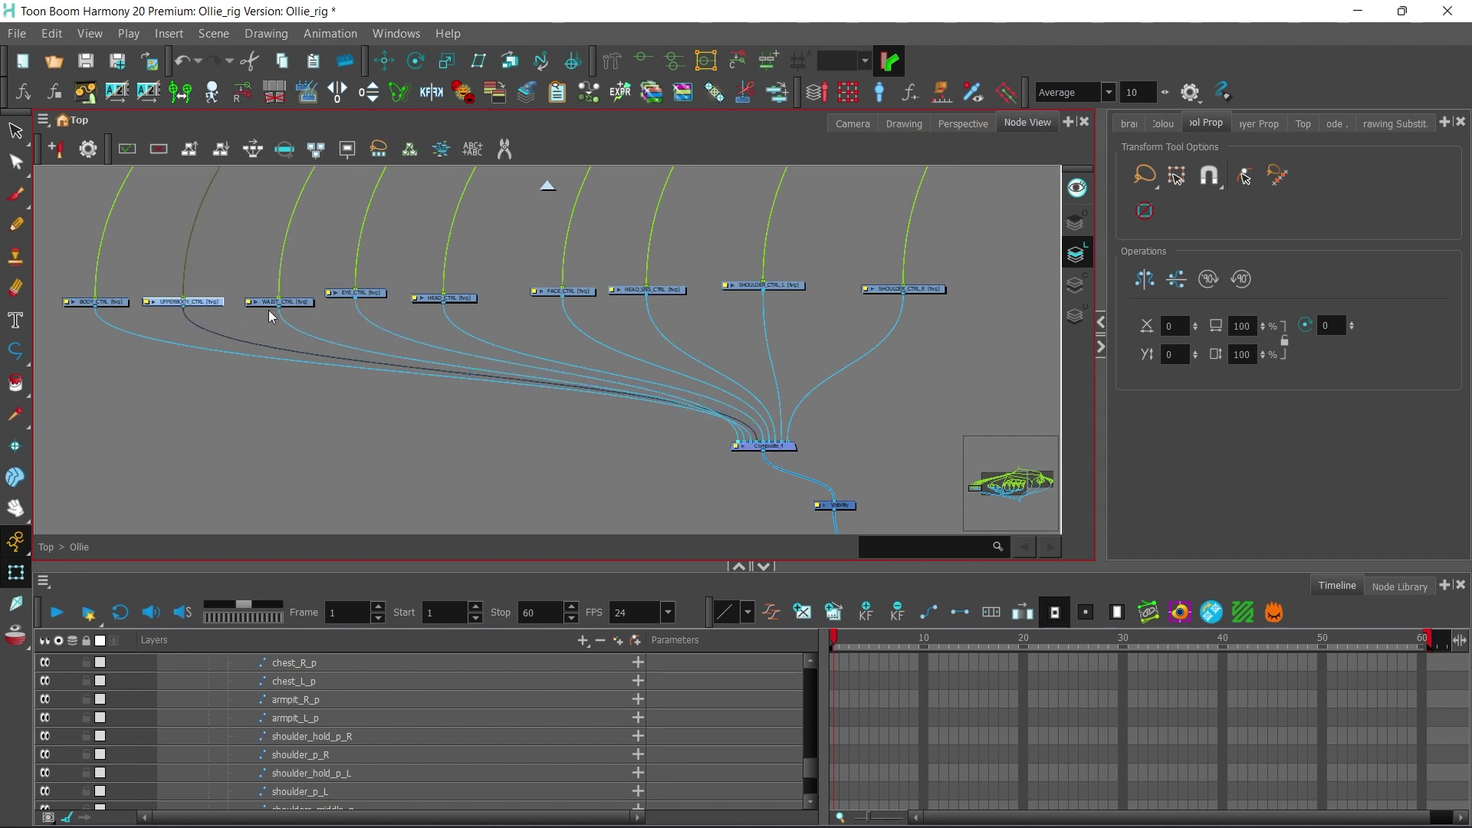
left_click_drag(268, 303, 45, 271)
left_click_drag(300, 252, 412, 303)
left_click(302, 354)
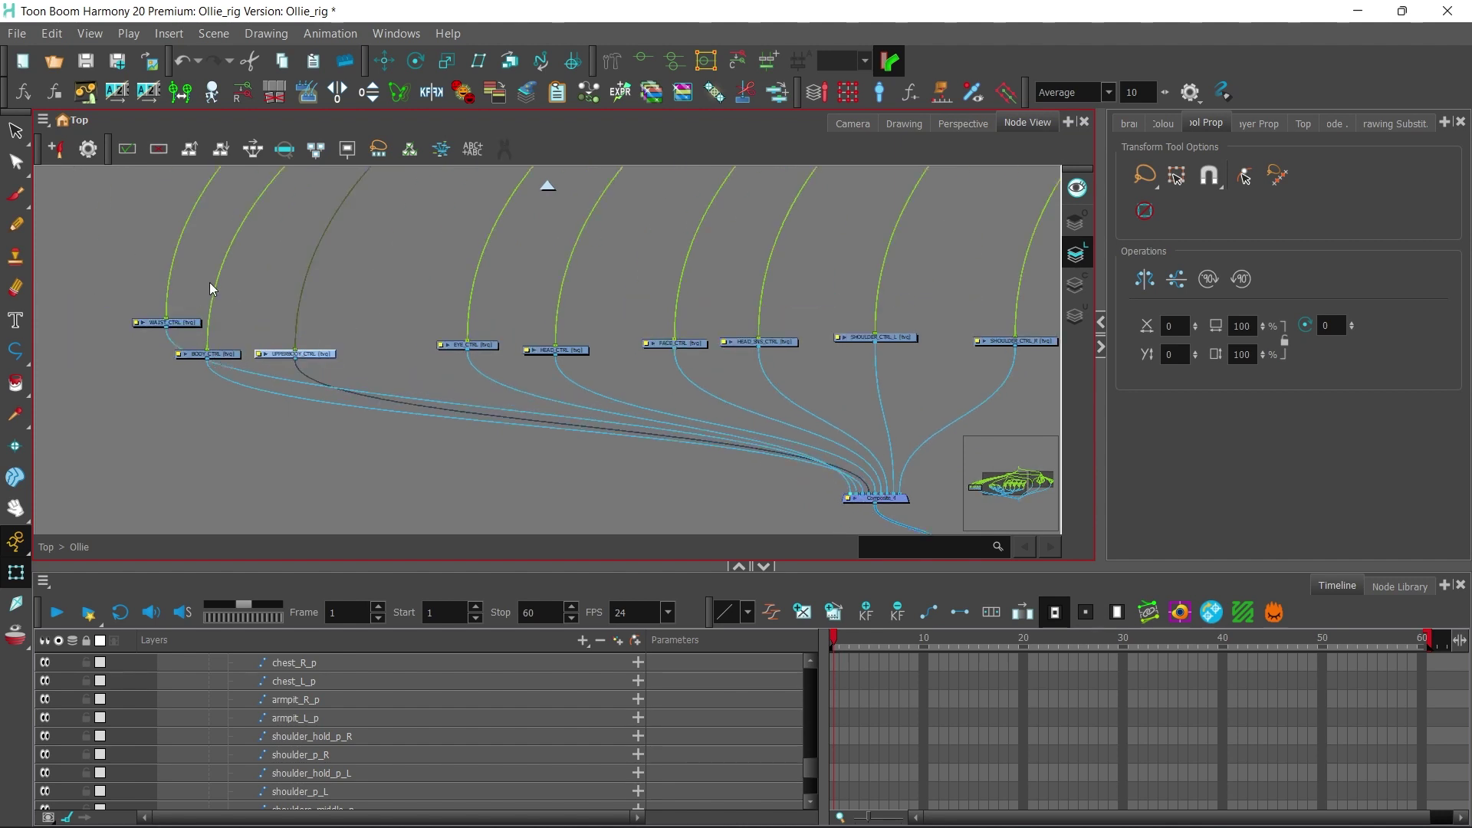
left_click_drag(209, 282, 196, 283)
left_click_drag(170, 322, 303, 267)
left_click_drag(224, 355, 375, 196)
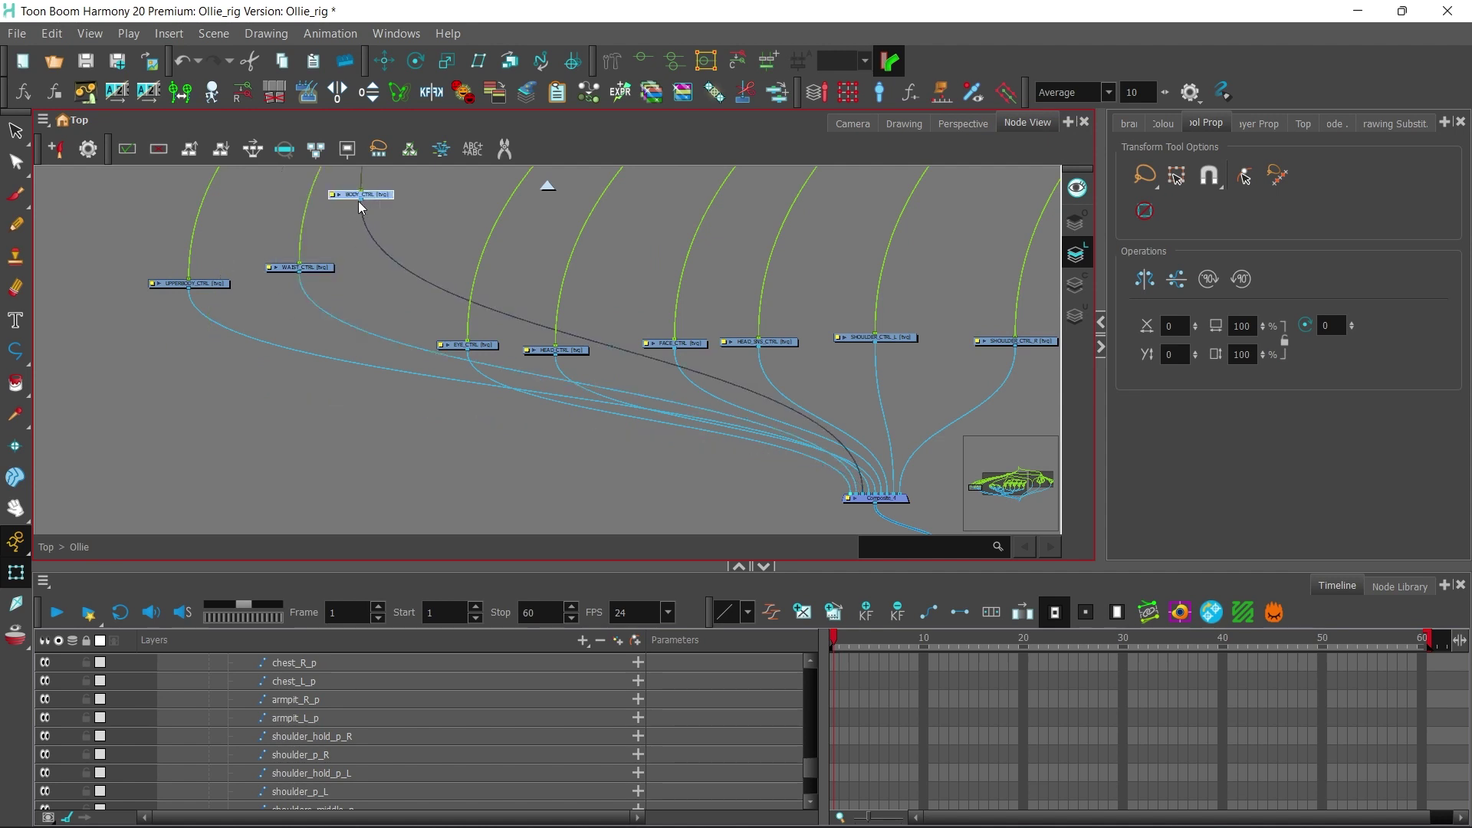
Step: Parent UPPERBODY_CTRL, WAIST_CTRL, SHOULDER_CTRL_L and SHOULDER_CTRL_R under the BODY_CTRL node
left_click_drag(206, 277, 189, 274)
left_click_drag(347, 224, 259, 243)
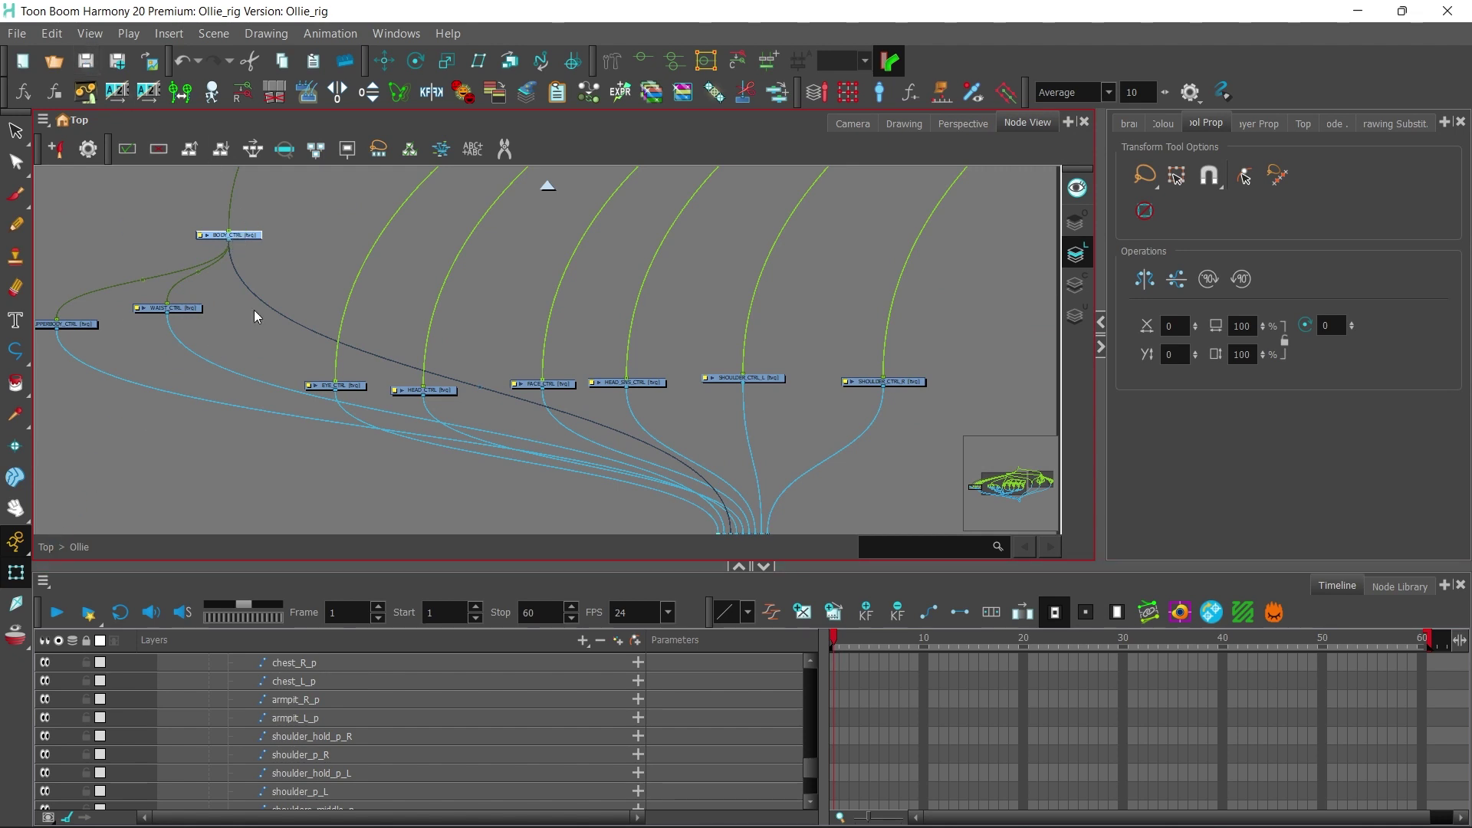
left_click_drag(578, 296, 743, 375)
left_click_drag(230, 244, 883, 381)
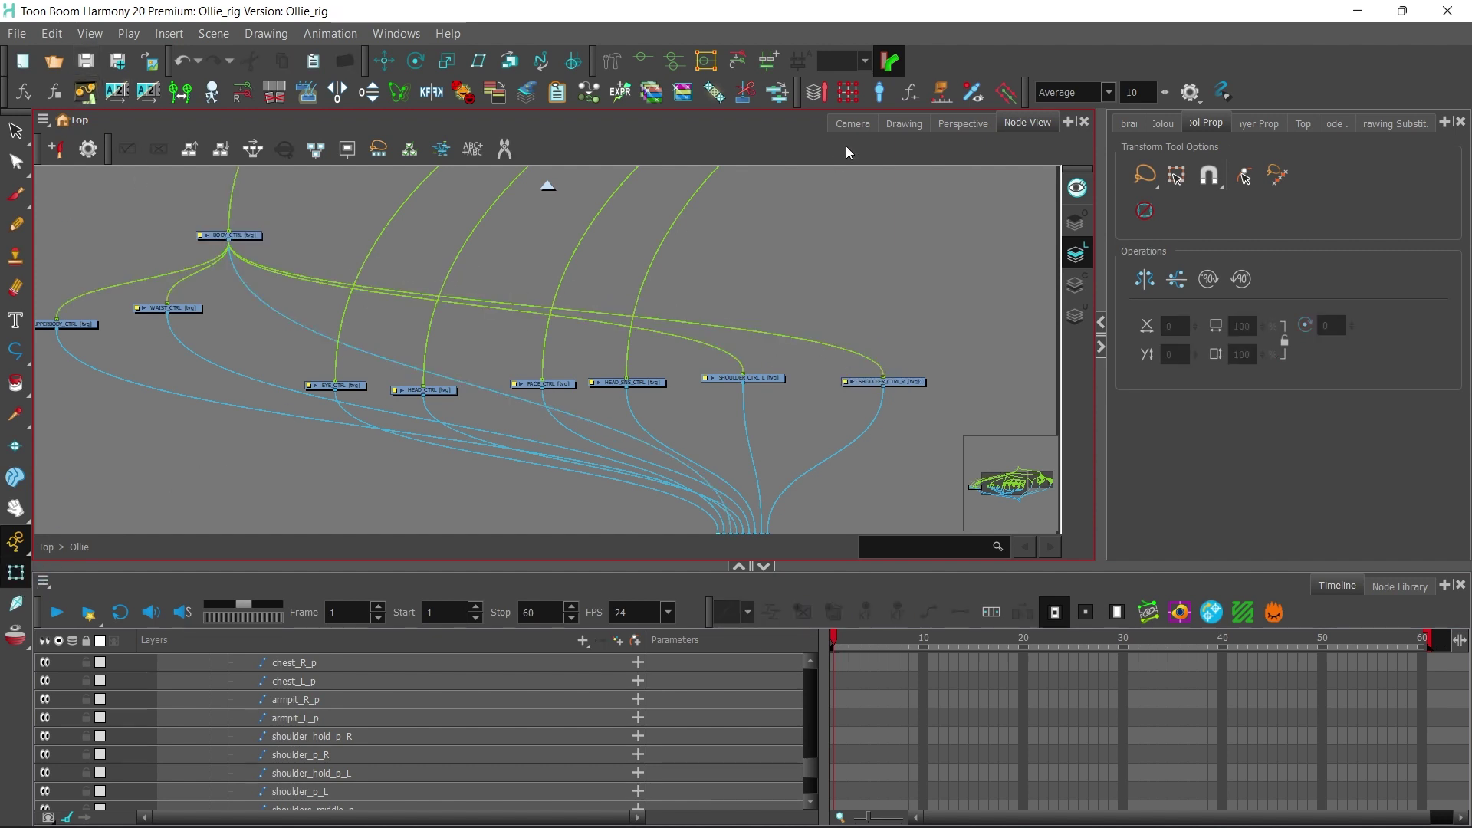
Step: Test how the shoulder controllers follow by rotating UPPERBODY_CTRL in the camera
left_click(851, 123)
scroll(676, 283, "down", 1)
left_click_drag(676, 282, 631, 387)
left_click(491, 313)
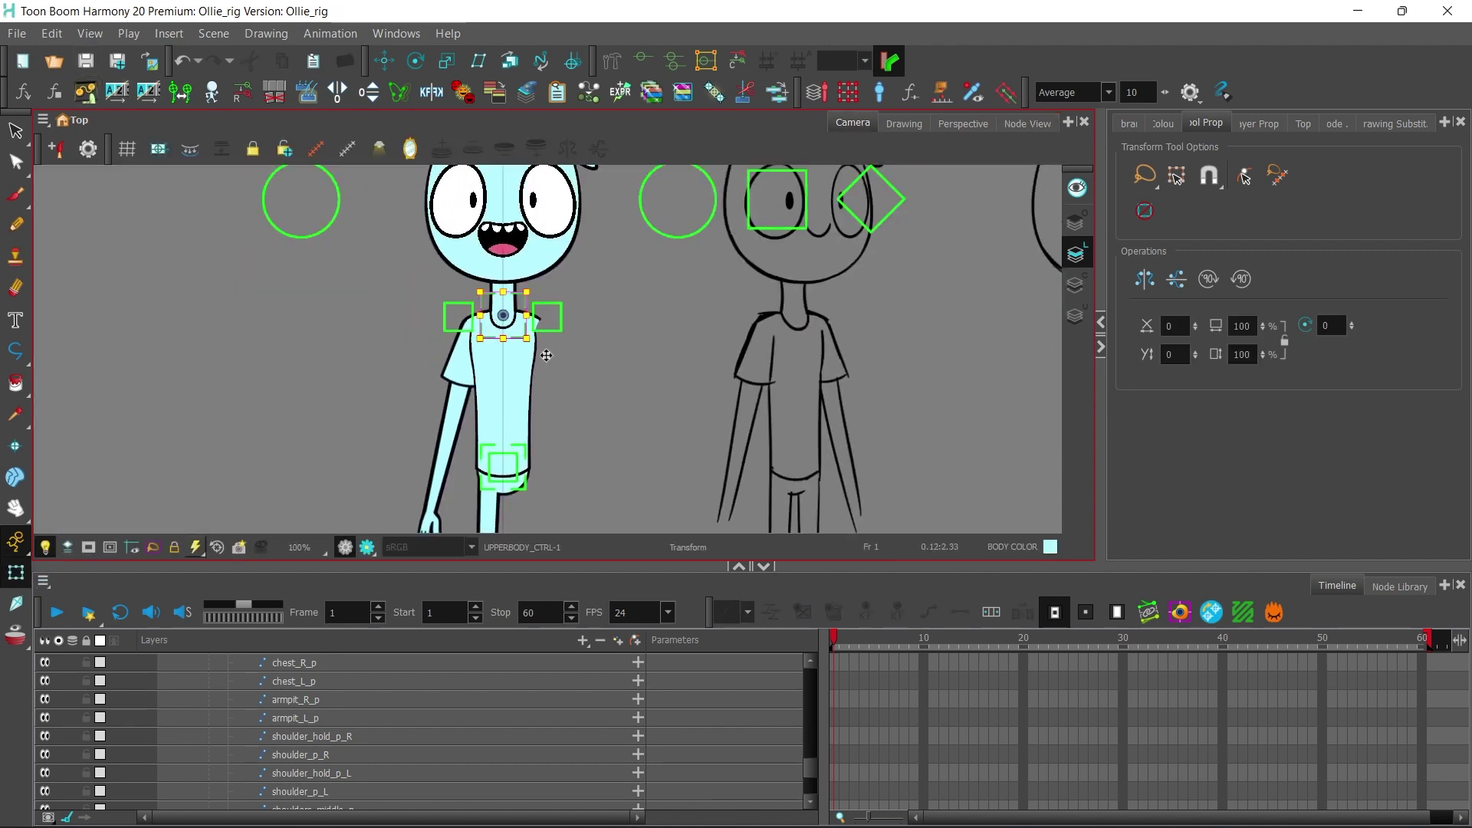
mouse_move(547, 354)
left_mouse_down()
mouse_move(528, 373)
mouse_move(569, 342)
left_mouse_up()
Step: Reconnect SHOULDER_CTRL_L and SHOULDER_CTRL_R so that UPPERBODY_CTRL is their parent
left_click(1027, 124)
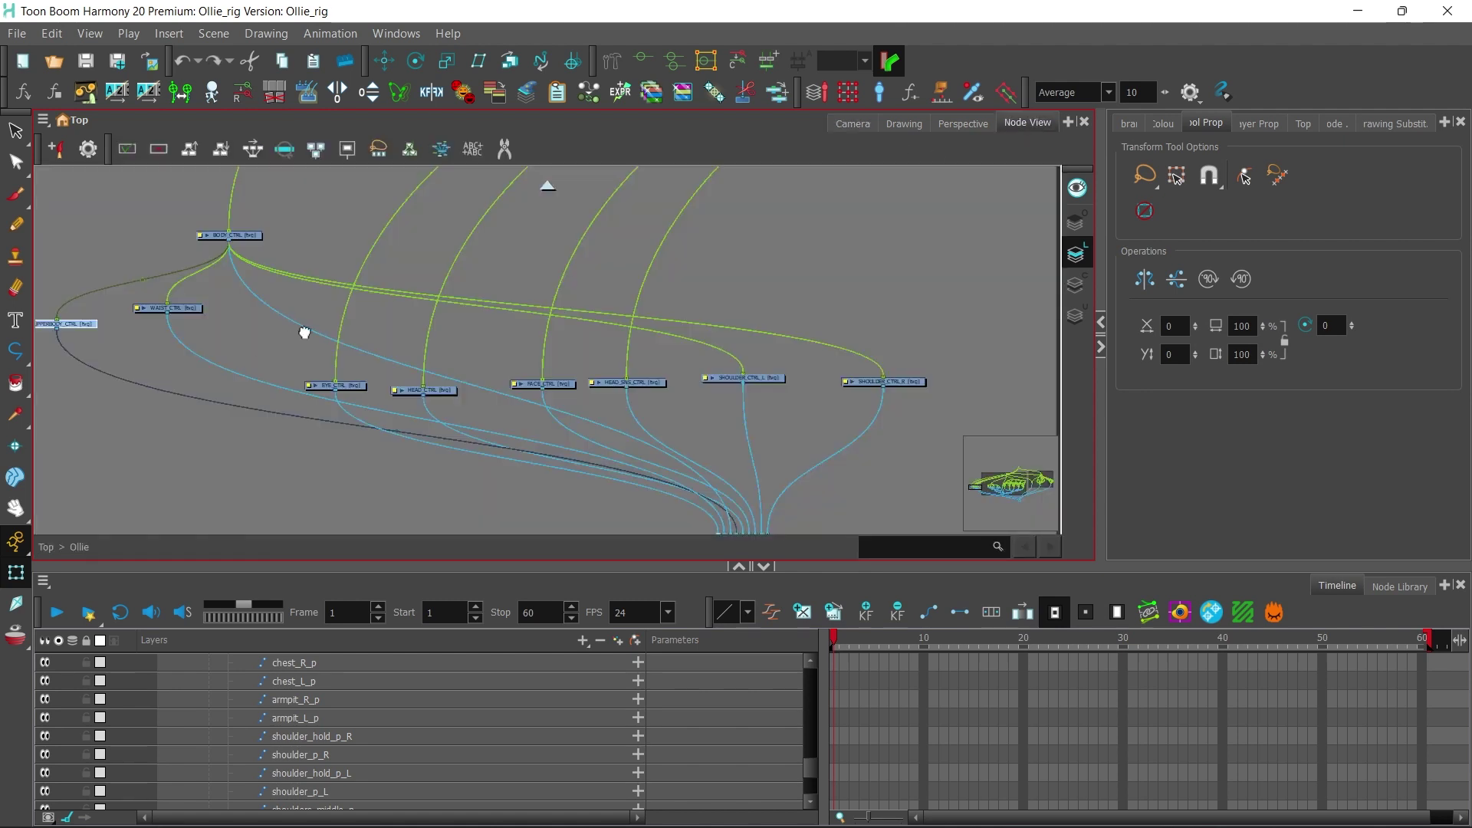
left_click_drag(74, 363, 727, 398)
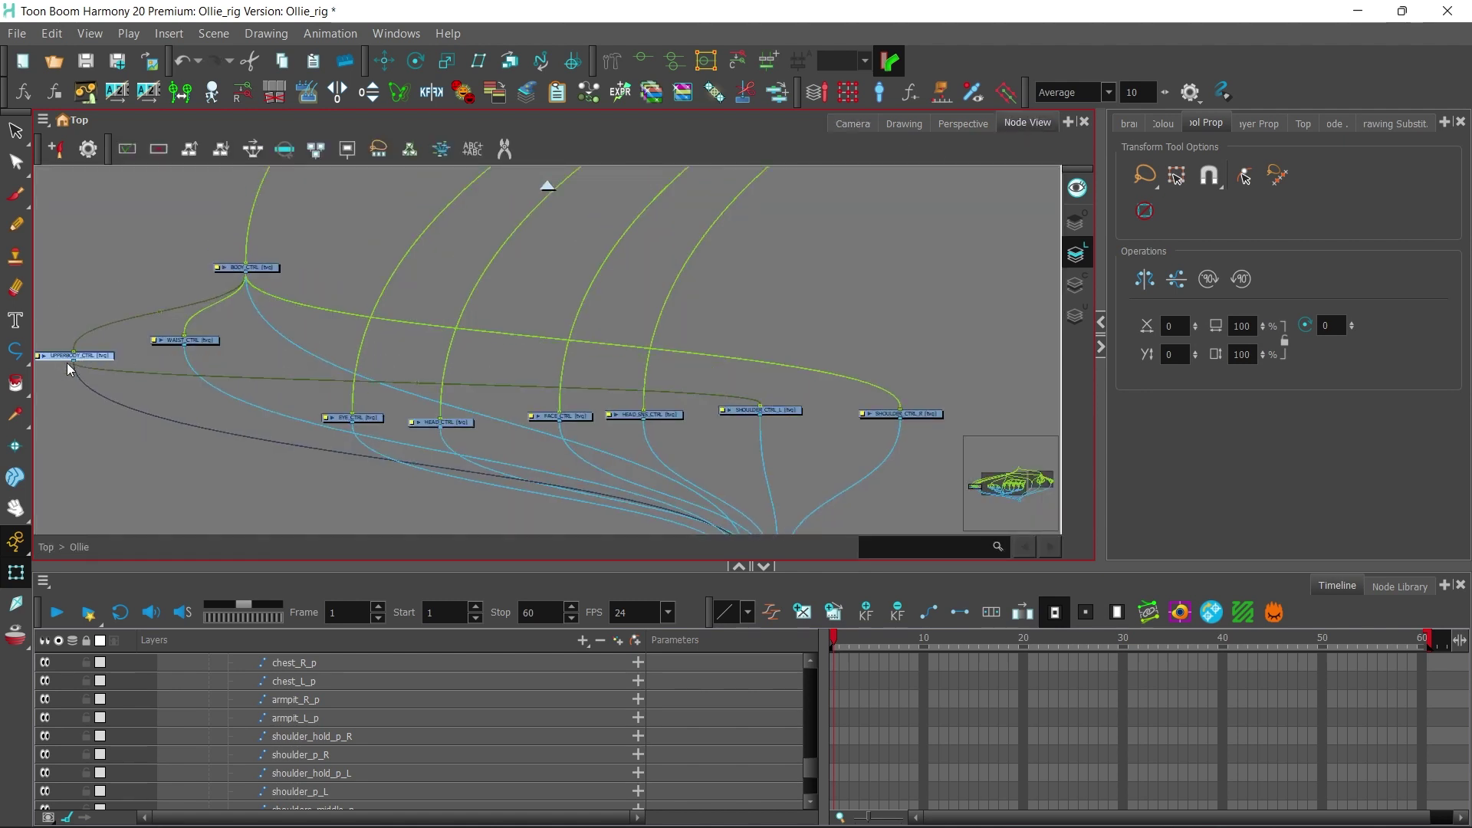
left_click_drag(66, 362, 902, 414)
Step: Test the upper body and shoulder controllers together by rotating and moving them, and undo the changes
left_click(852, 124)
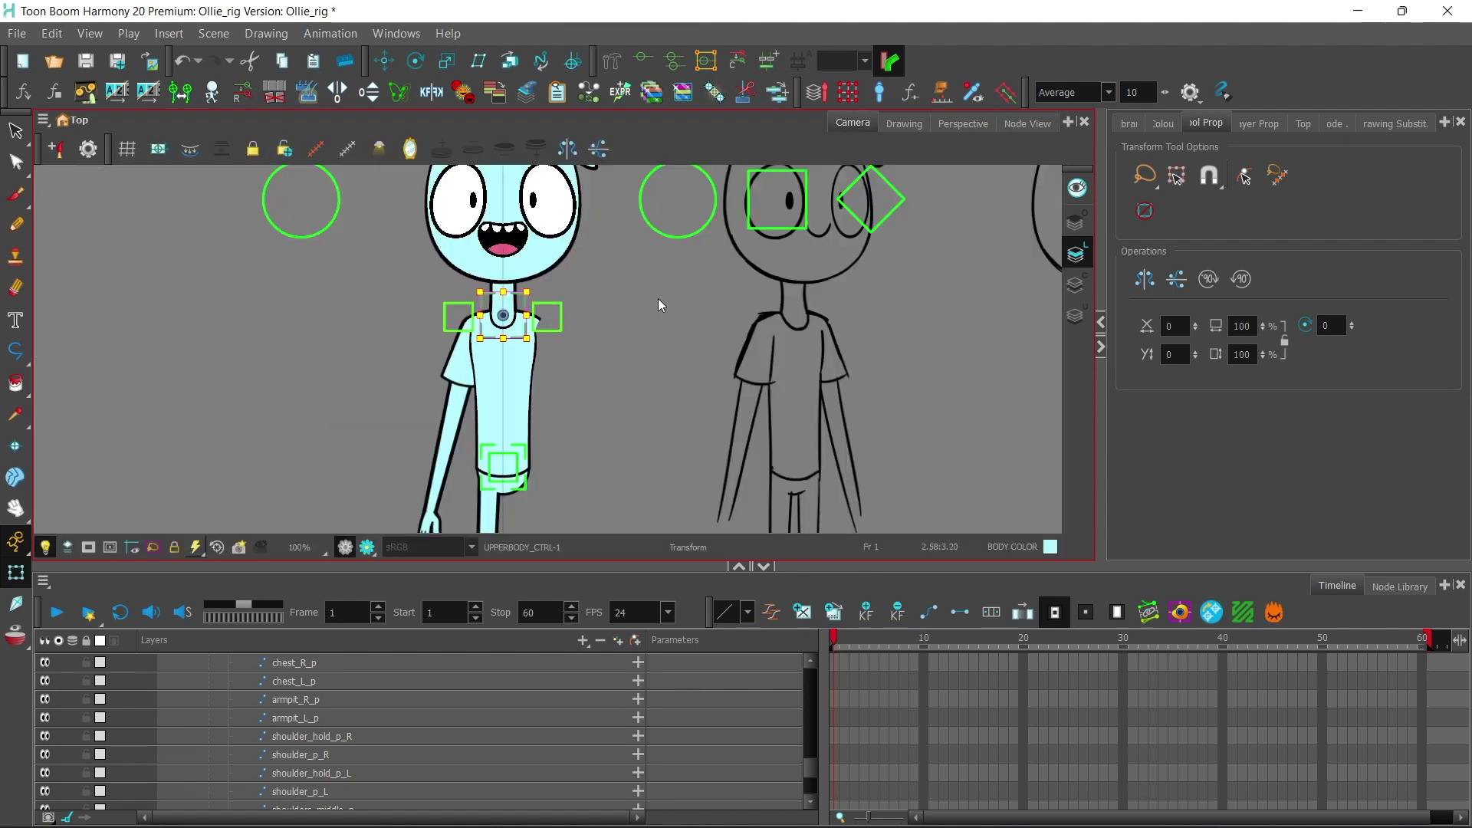
mouse_move(569, 350)
left_mouse_down()
mouse_move(440, 406)
mouse_move(472, 404)
mouse_move(374, 410)
mouse_move(436, 420)
mouse_move(381, 393)
mouse_move(600, 437)
mouse_move(386, 402)
mouse_move(604, 494)
mouse_move(610, 337)
mouse_move(564, 284)
mouse_move(569, 343)
mouse_move(612, 344)
mouse_move(589, 350)
left_mouse_up()
key("ctrl+z")
left_click_drag(576, 253, 619, 220)
left_click(430, 356)
key("1")
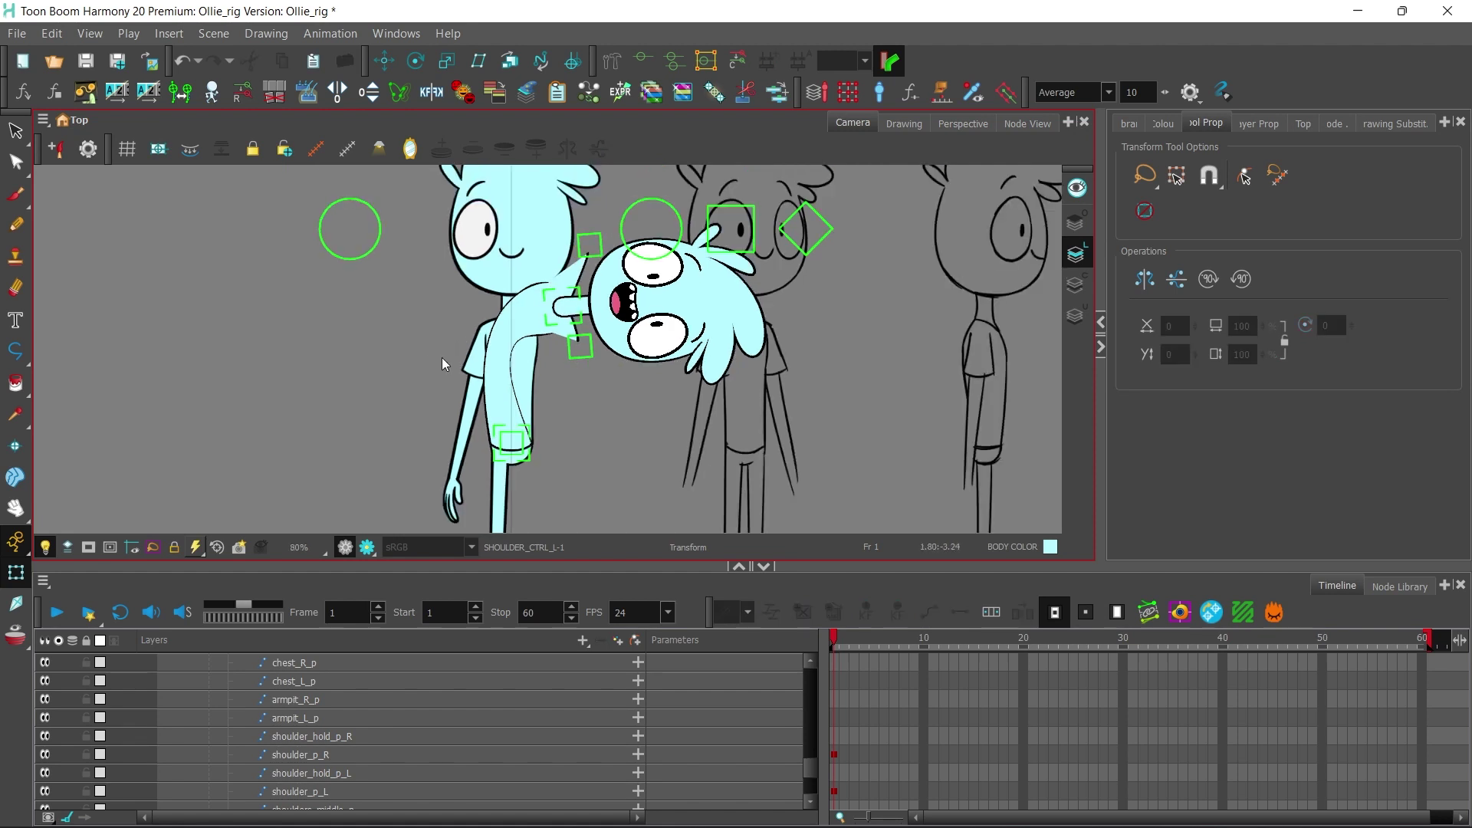
key("ctrl+z")
key("ctrl+z")
key("ctrl+z")
key("ctrl+z")
key("ctrl+z")
key("ctrl+z")
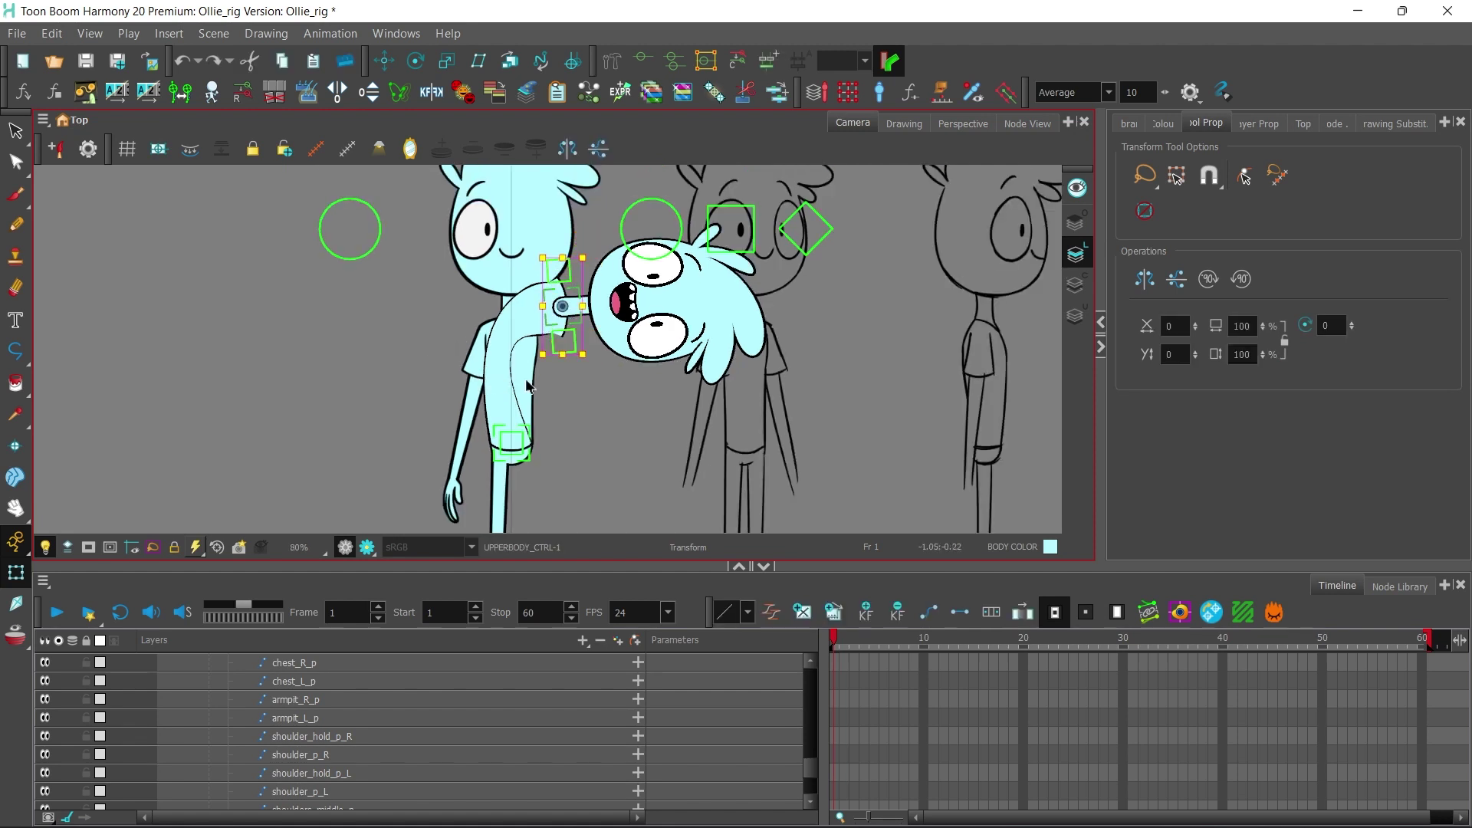
Step: Test rotating the controller at the character's waist, and undo the rotation
left_click(584, 387)
left_click(508, 444)
left_click_drag(537, 452, 571, 475)
key("ctrl+z")
Step: Select the BODY_P peg and move its pivot onto the center of the waist controller with the Rotate tool
left_click(572, 439)
left_click(528, 459)
left_click(1027, 124)
scroll(602, 345, "up", 3)
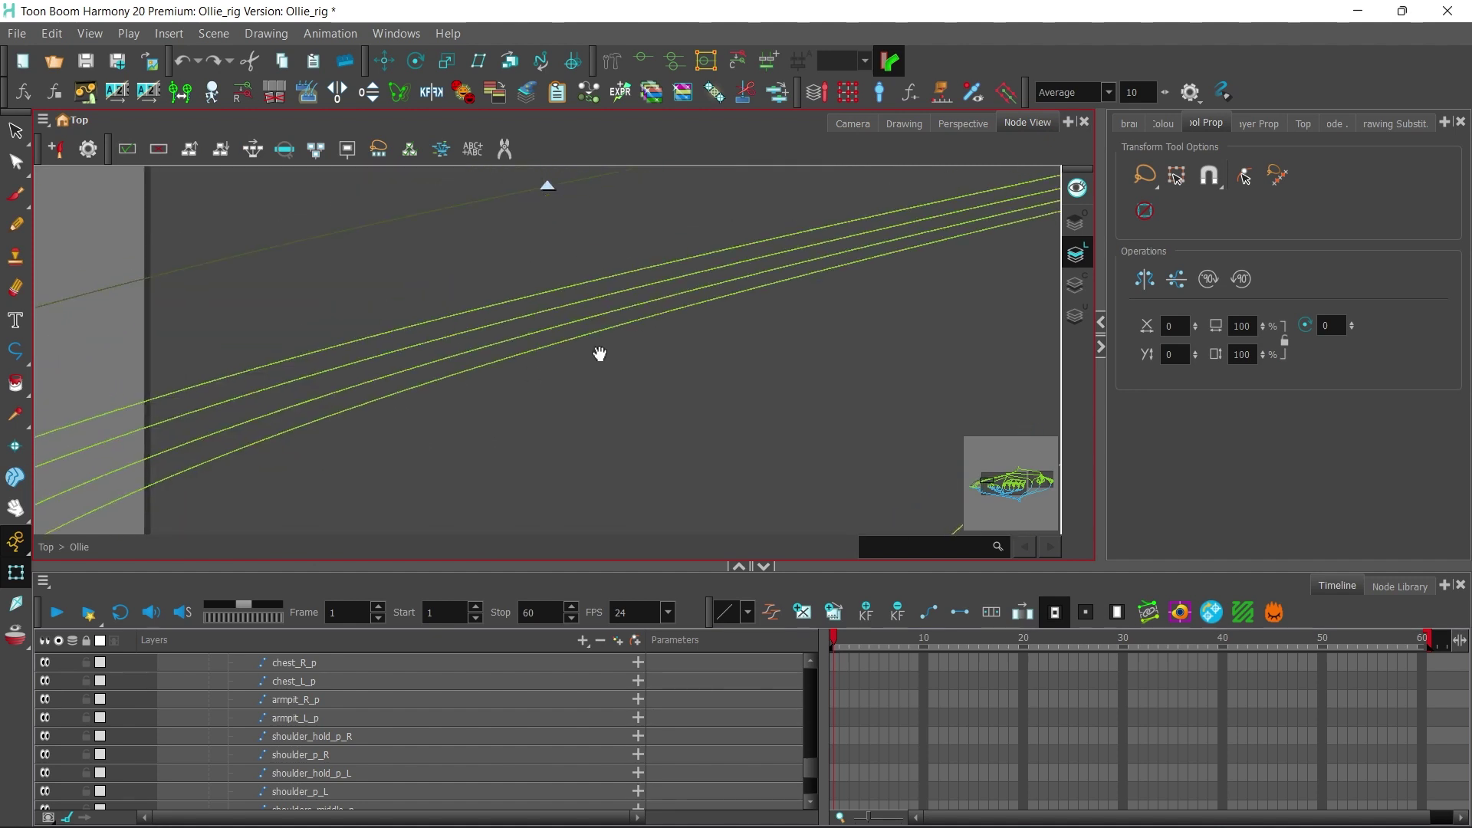
left_click_drag(811, 774, 814, 696)
left_click(406, 804)
left_click(850, 126)
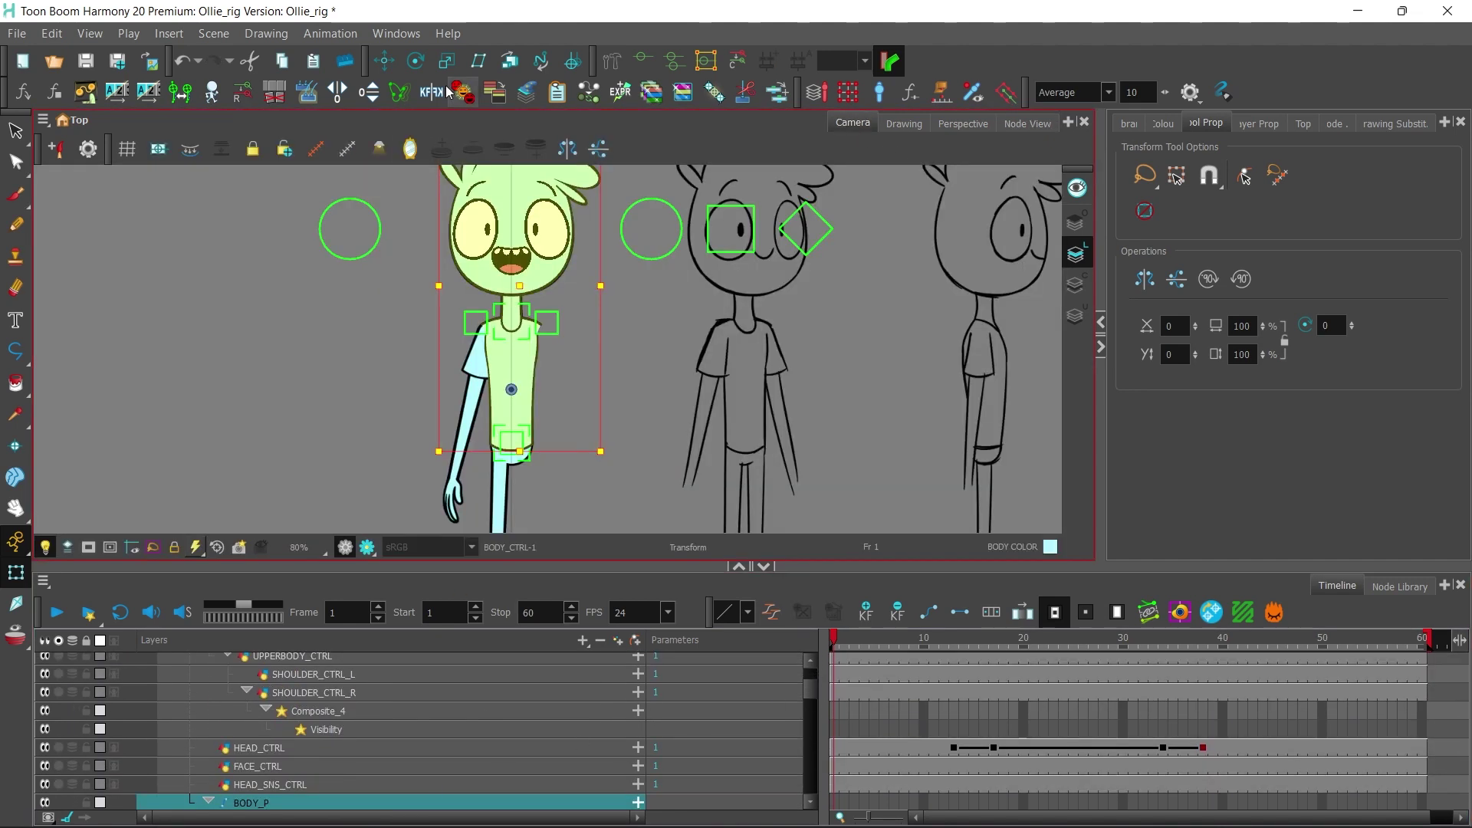
key("alt+3")
scroll(510, 320, "up", 4)
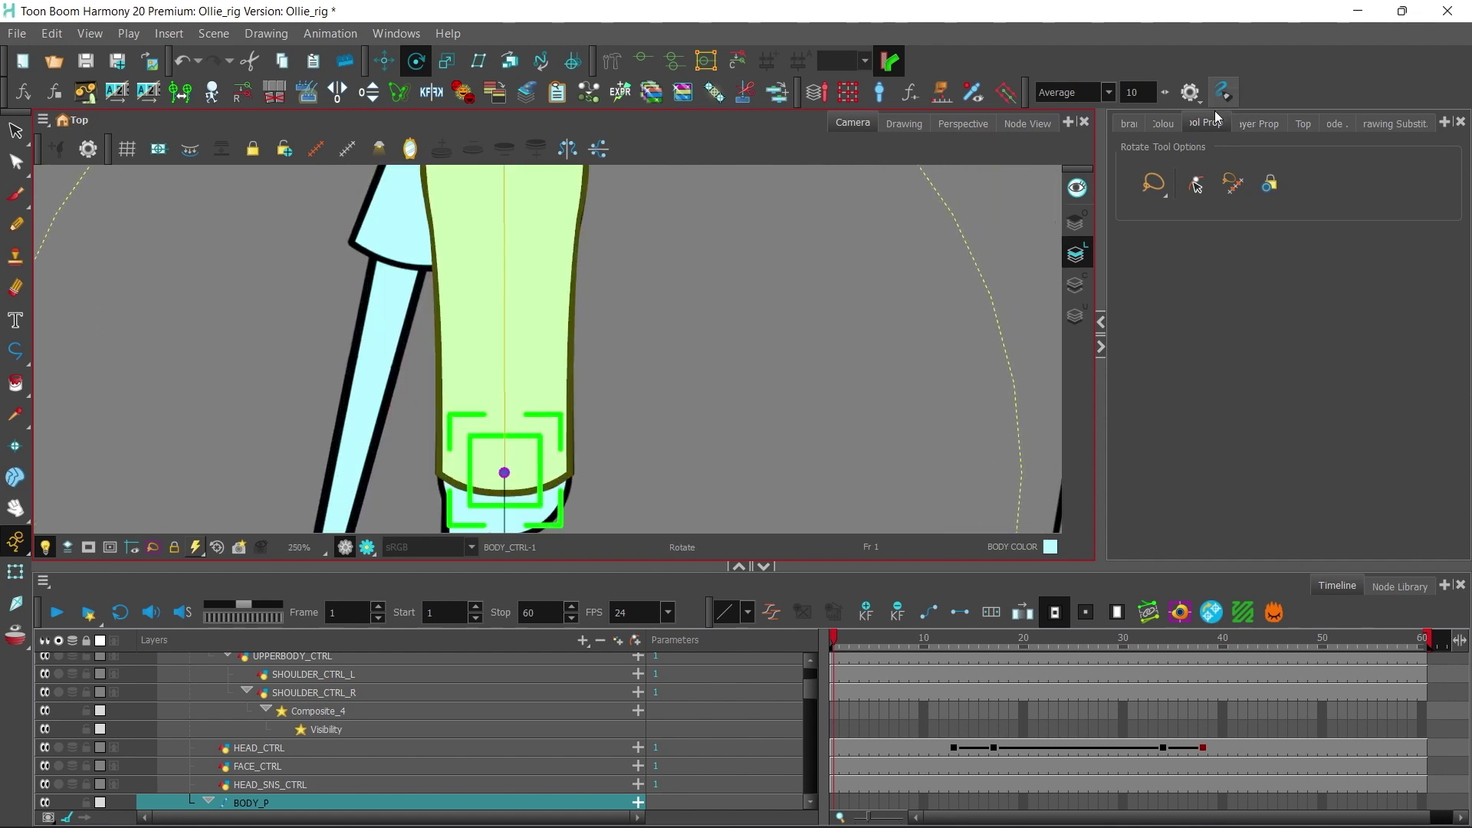
Step: Set the BODY_P peg's pivot to 0 on the X axis and 2 S on the Y axis, and save the scene
left_click(1257, 123)
scroll(1410, 454, "down", 5)
left_click(1292, 502)
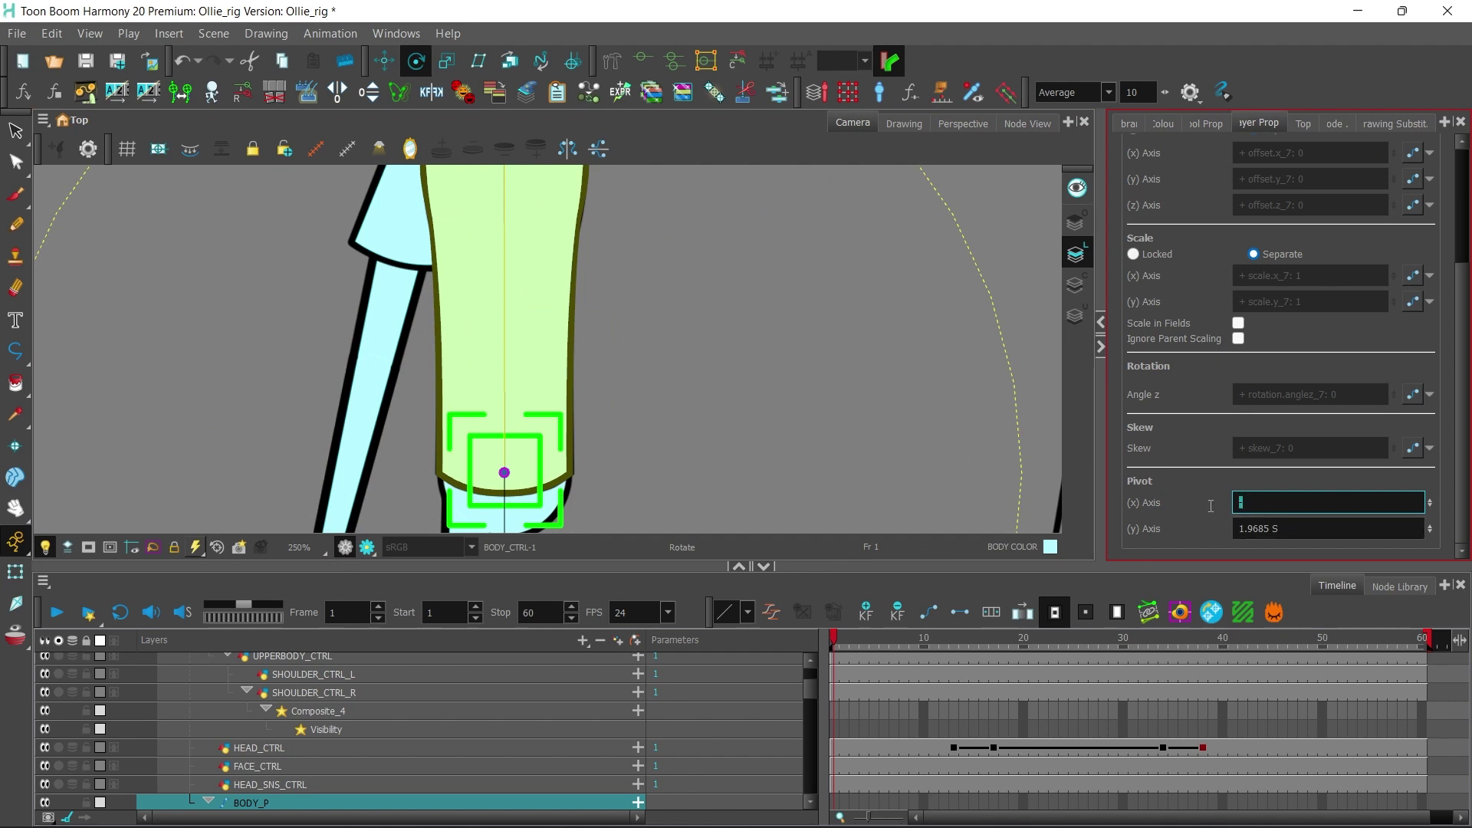
key("Tab")
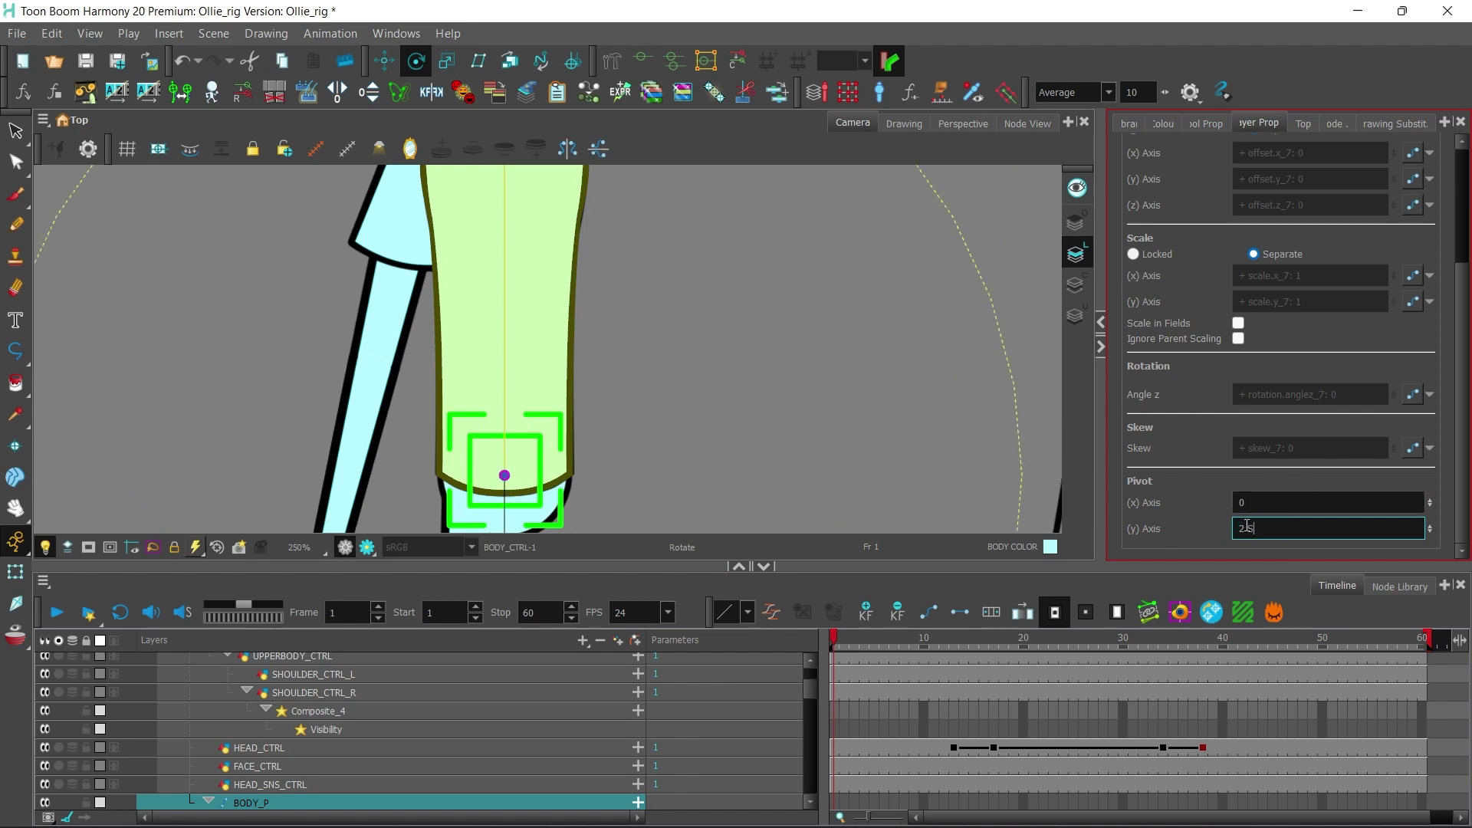
left_click(85, 61)
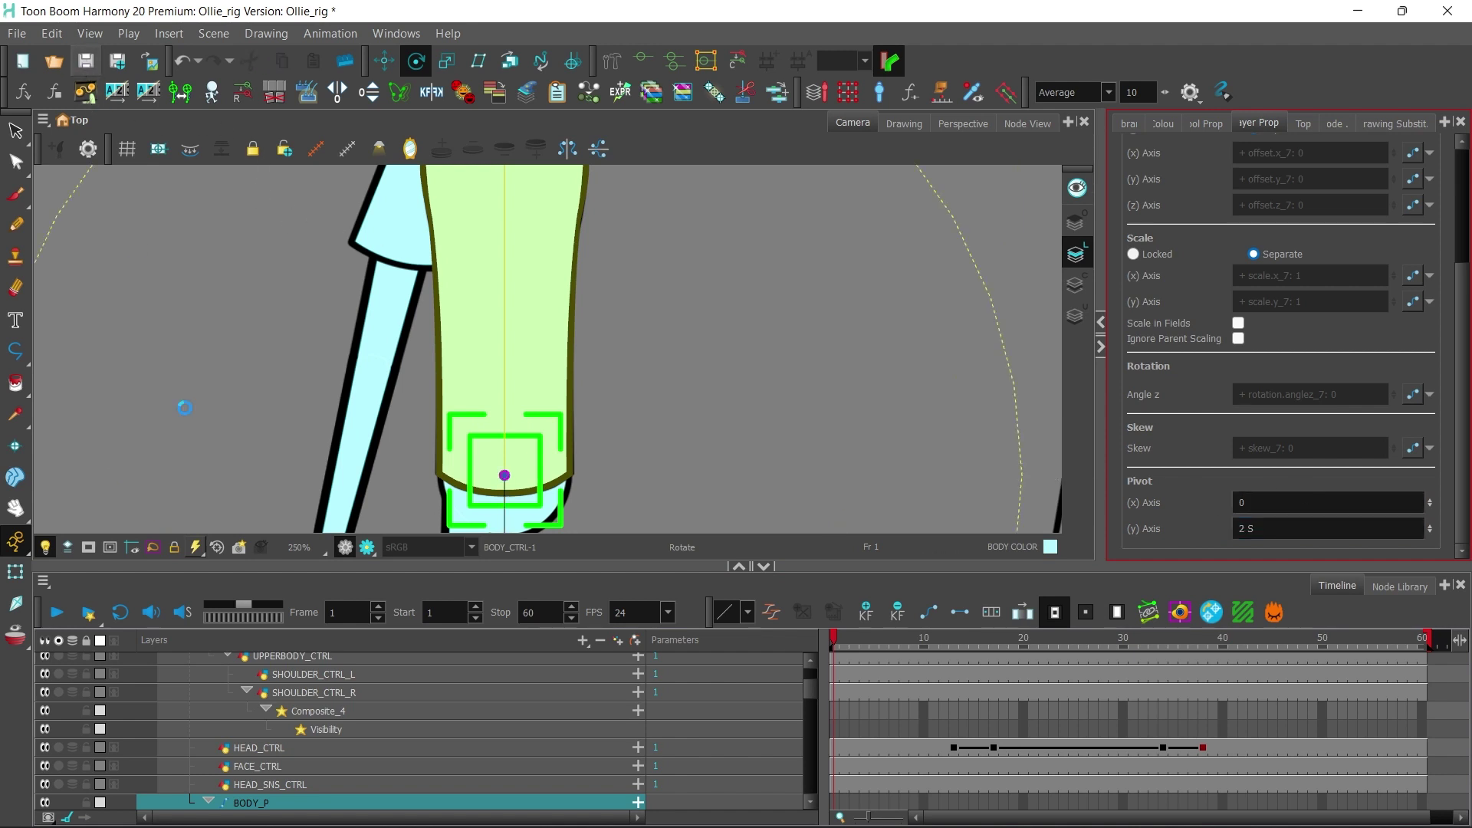
Step: Test the waist controller with the Transform tool by tilting the character's whole upper body
left_click(215, 547)
left_click(15, 572)
left_click(276, 486)
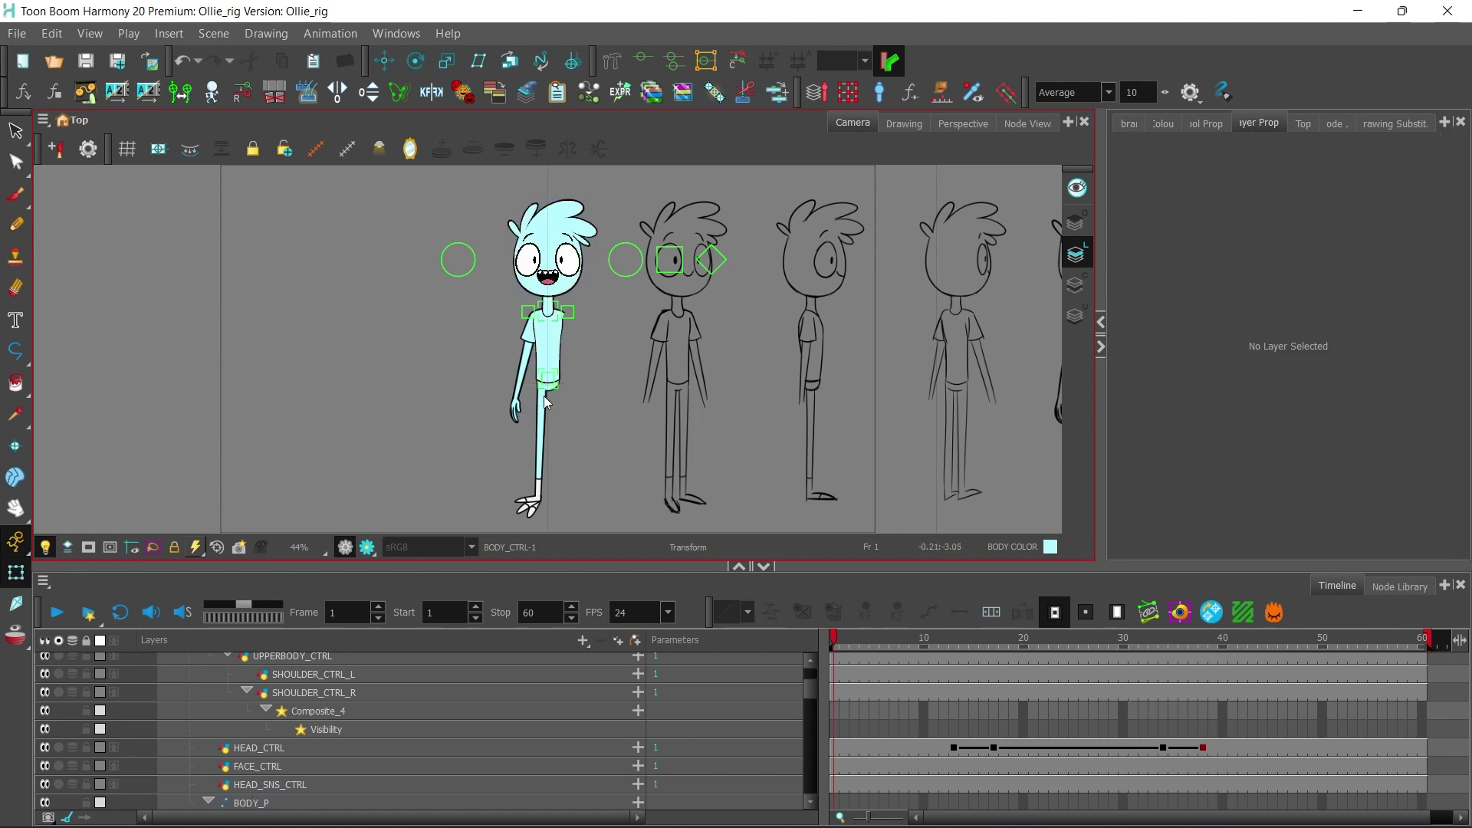
key("2")
left_click_drag(599, 419, 550, 495)
key("ctrl+z")
left_click(637, 443)
Step: Test the circular head controllers, FACE_CTRL and HEAD_SNS_CTRL on the tilted body, and undo all the test changes
mouse_move(647, 301)
left_mouse_down()
mouse_move(623, 305)
mouse_move(631, 336)
mouse_move(669, 341)
mouse_move(646, 290)
mouse_move(669, 337)
mouse_move(648, 305)
left_mouse_up()
left_click(692, 295)
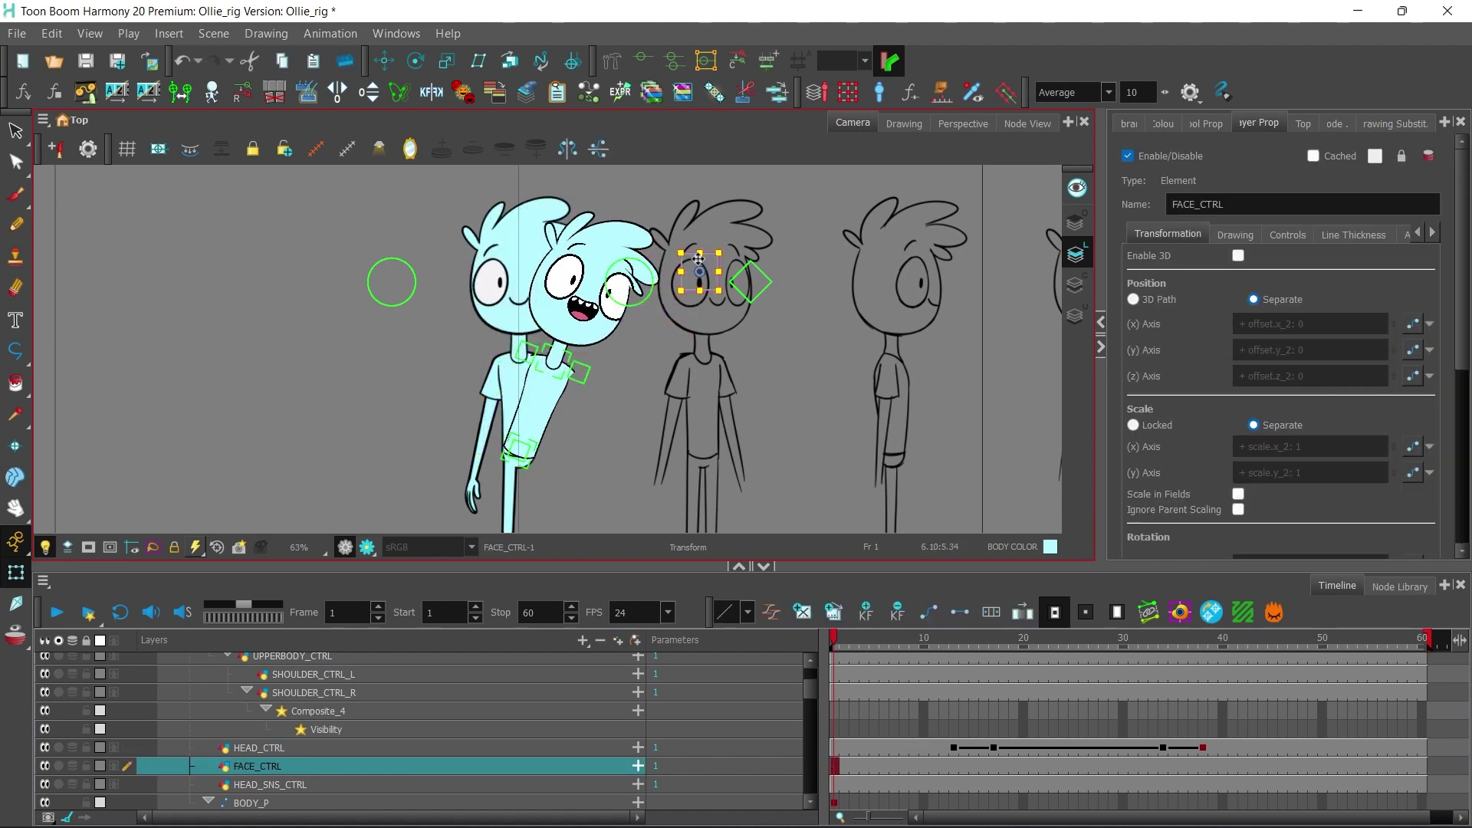
left_click(751, 292)
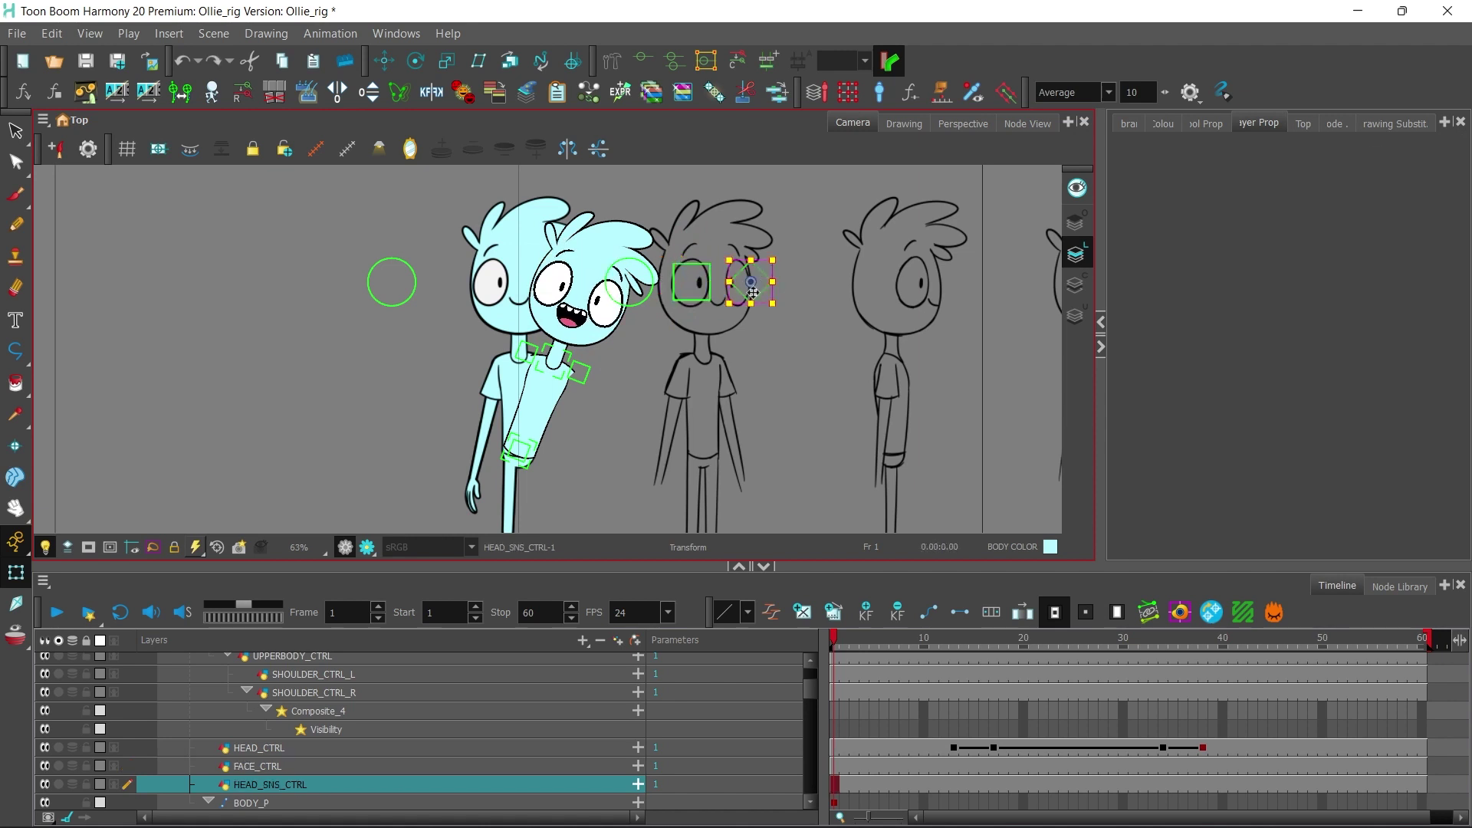
left_click(397, 296)
mouse_move(397, 297)
left_mouse_down()
mouse_move(382, 291)
mouse_move(398, 281)
left_mouse_up()
key("ctrl+z")
key("ctrl+z")
key("ctrl+z")
key("ctrl+z")
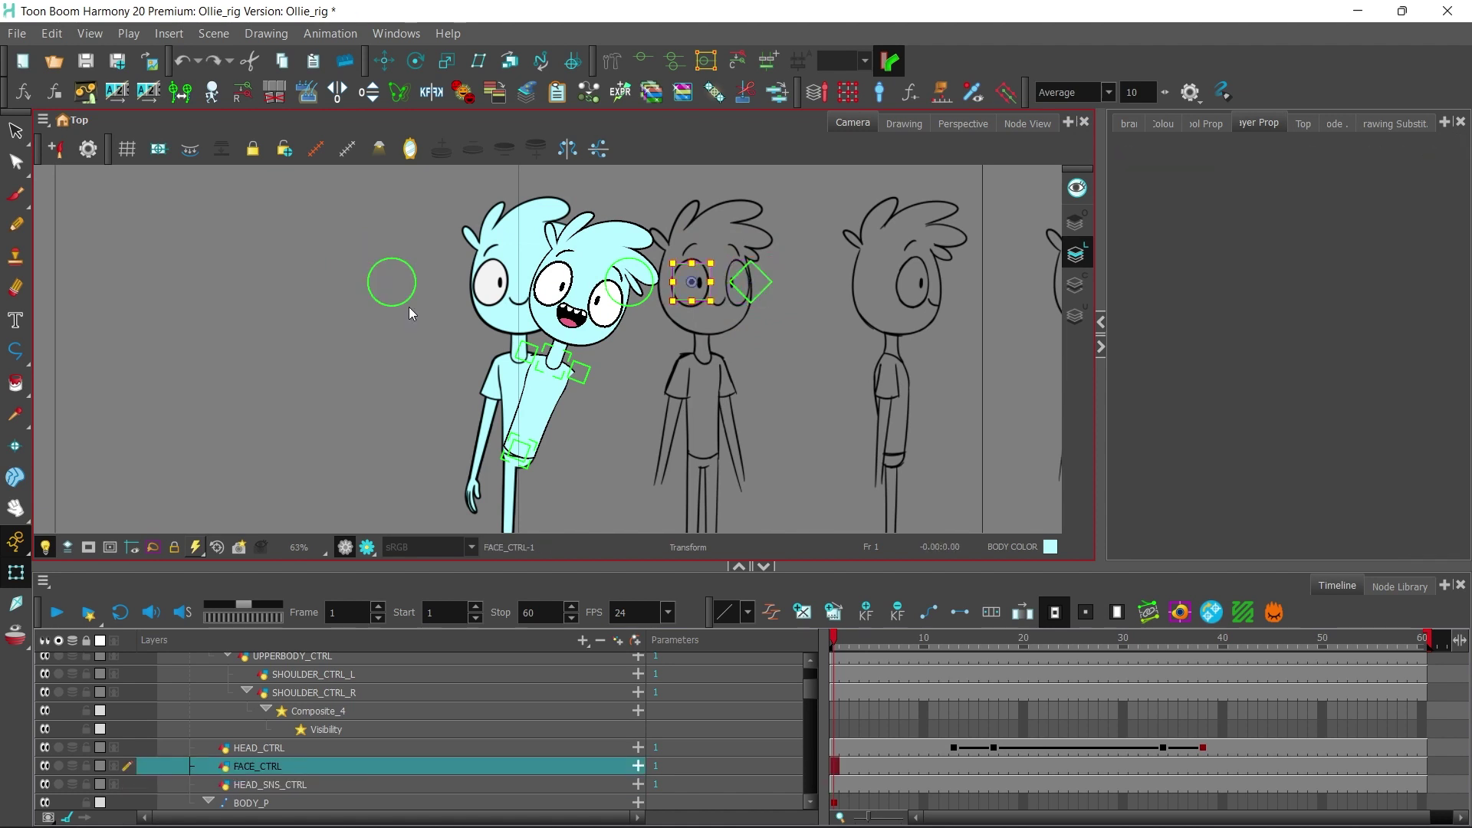
key("b")
left_click(393, 315)
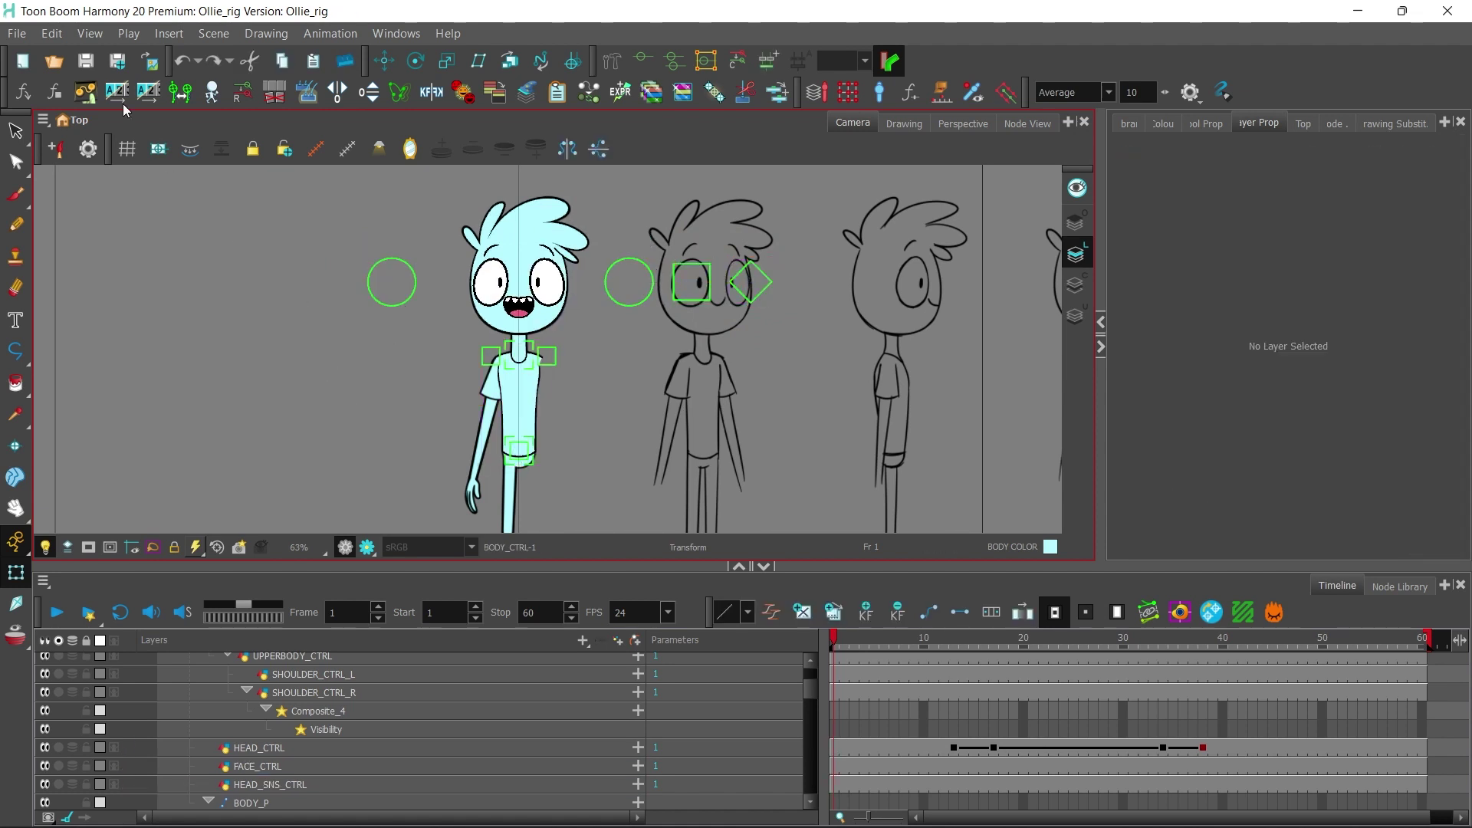